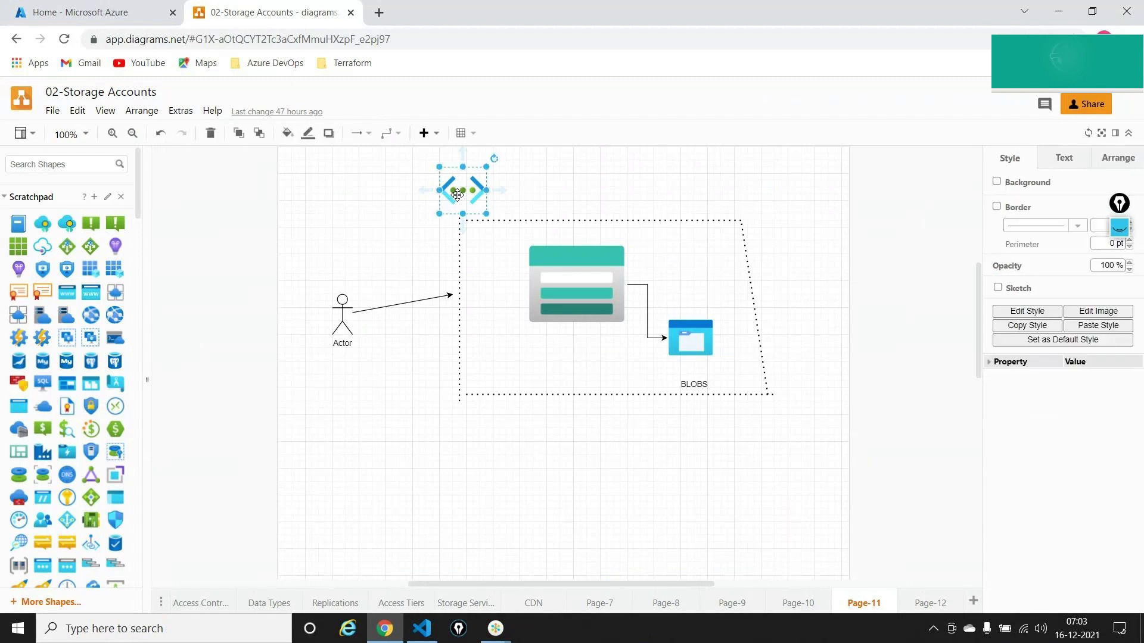
- On Page-12, add a text label reading "ADDRESS SPACE" beside the large virtual network icon
left_click(931, 599)
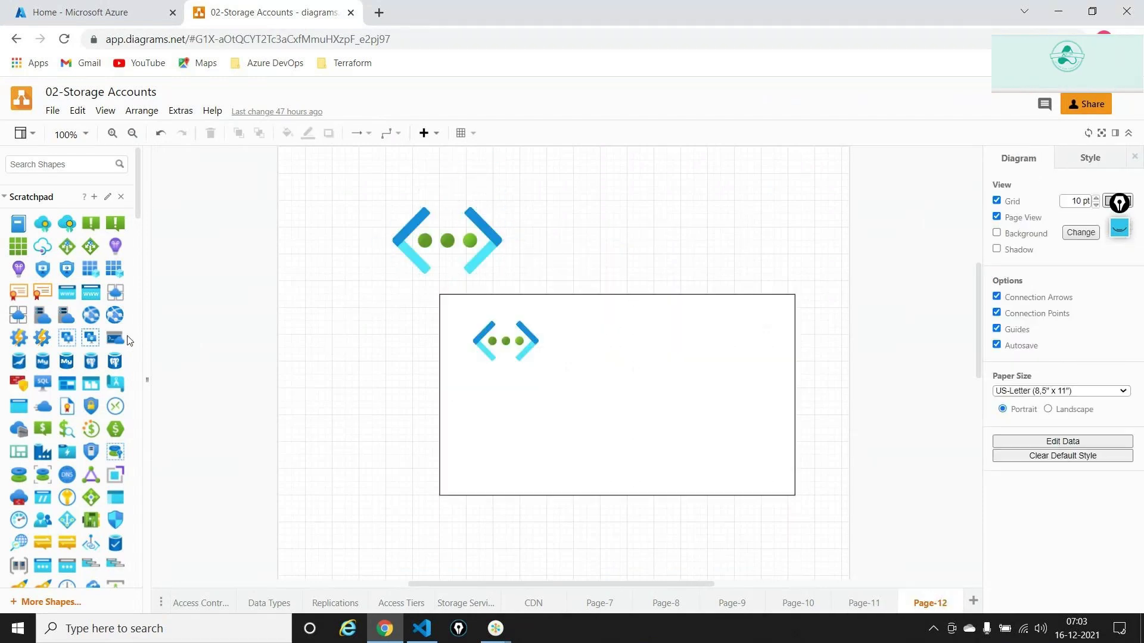
scroll(113, 340, "down", 7)
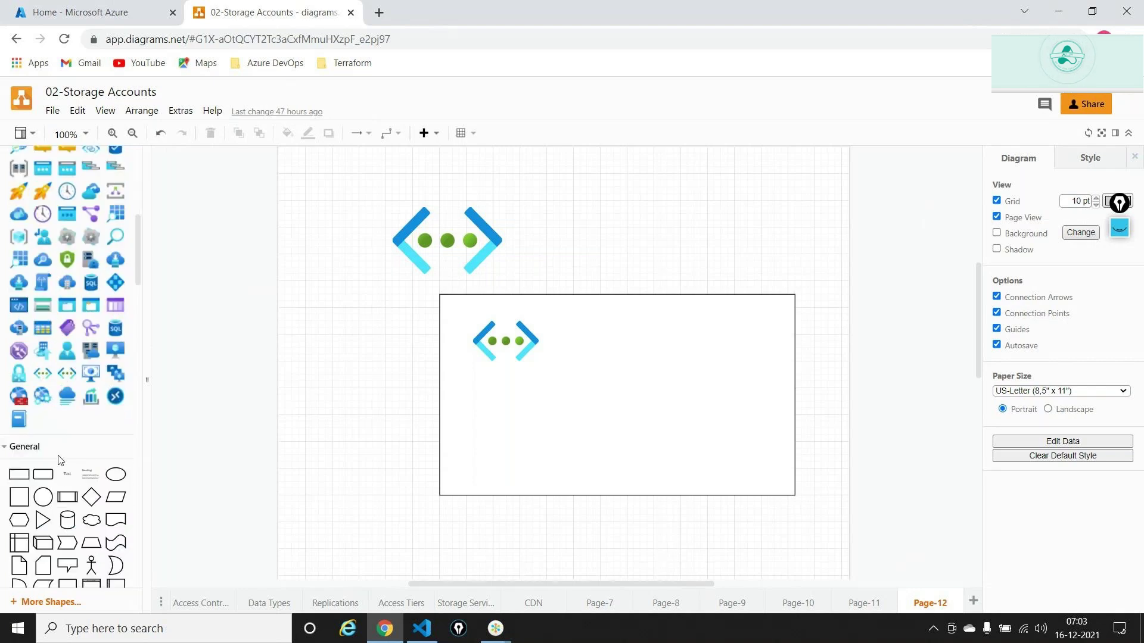
left_click_drag(60, 471, 550, 242)
double_click(550, 242)
type("AD")
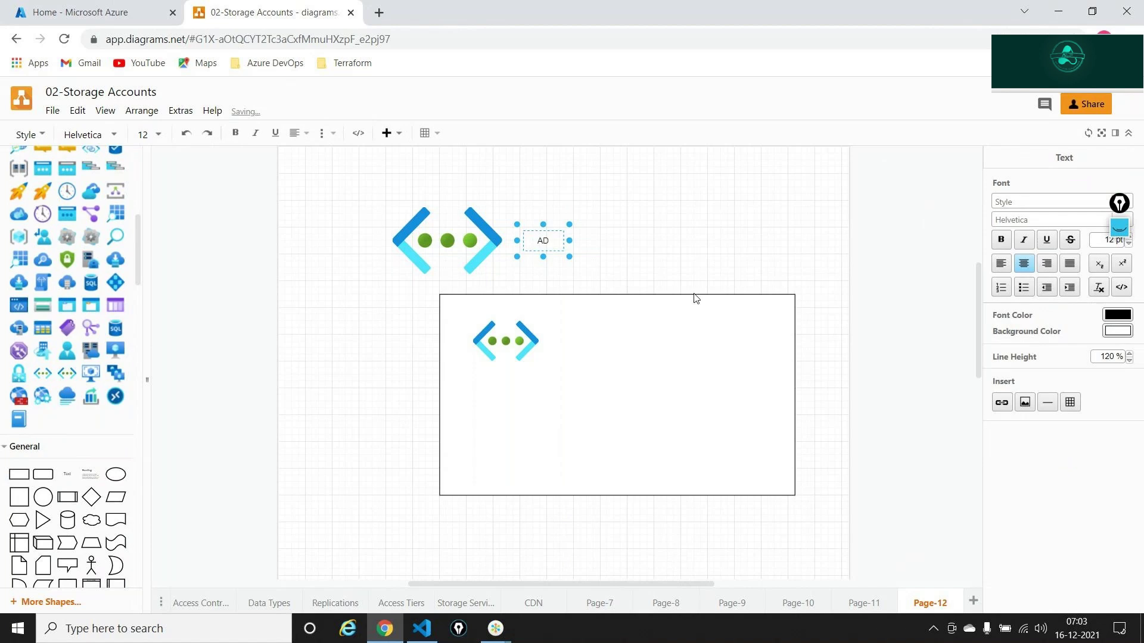
type("DRESS S")
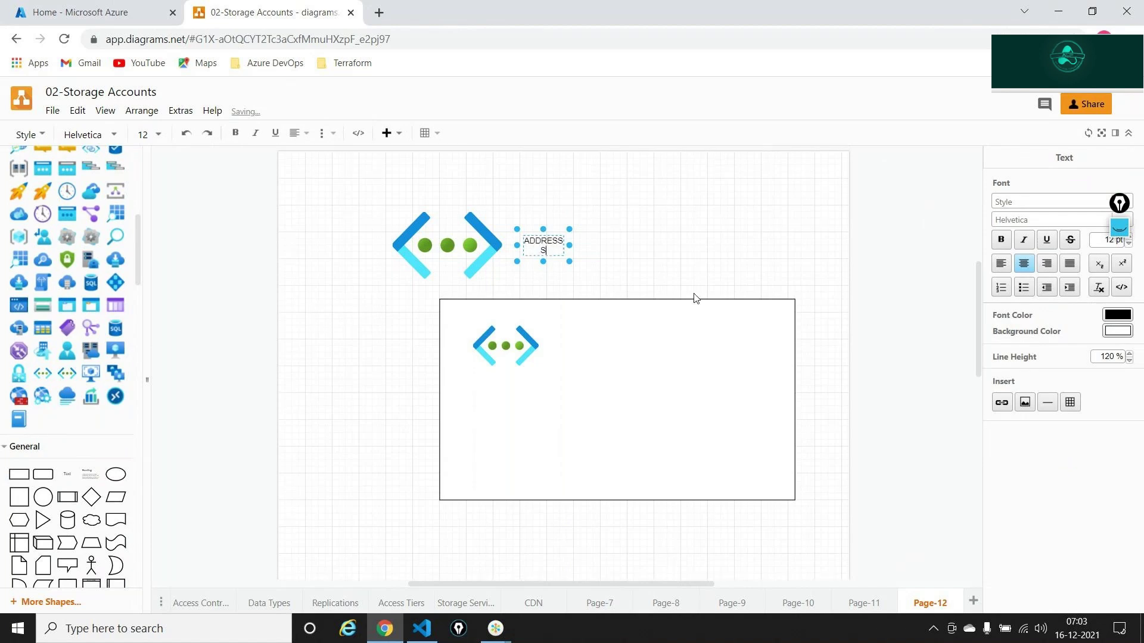
type("PACE")
triple_click(559, 252)
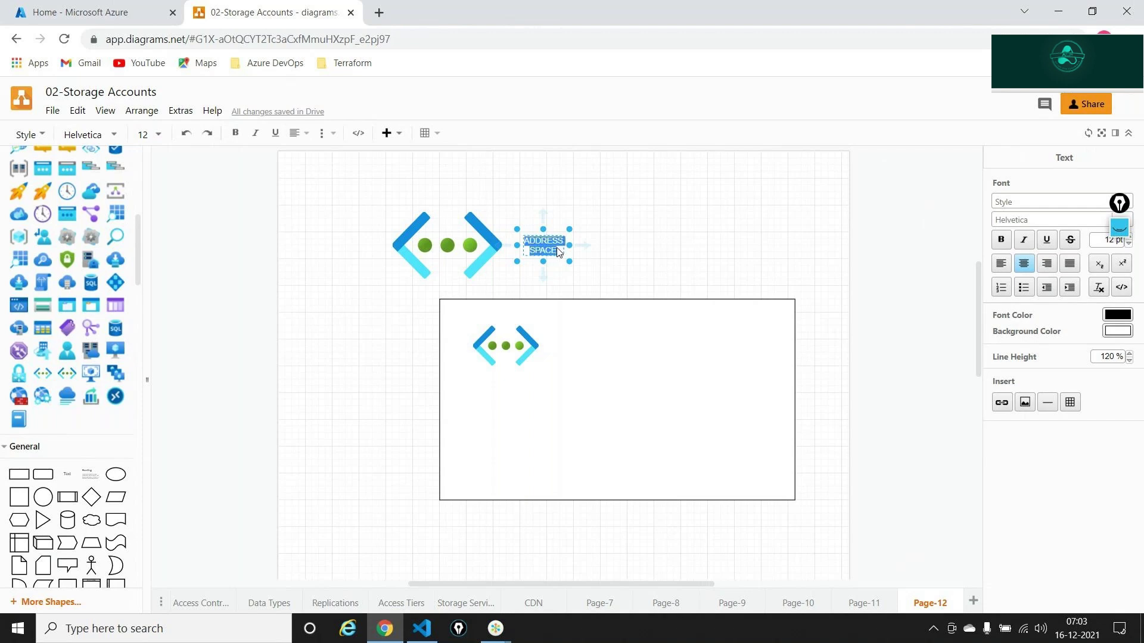
left_click(586, 262)
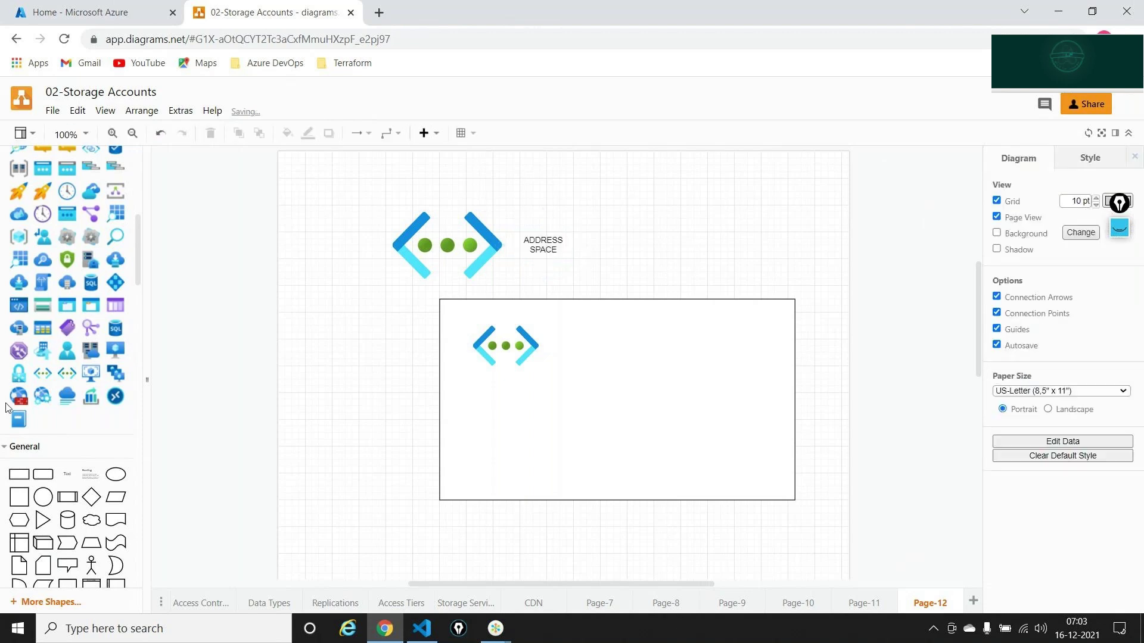
- Add a second text label reading "CIDR" just after the ADDRESS SPACE label
left_click_drag(67, 474, 618, 243)
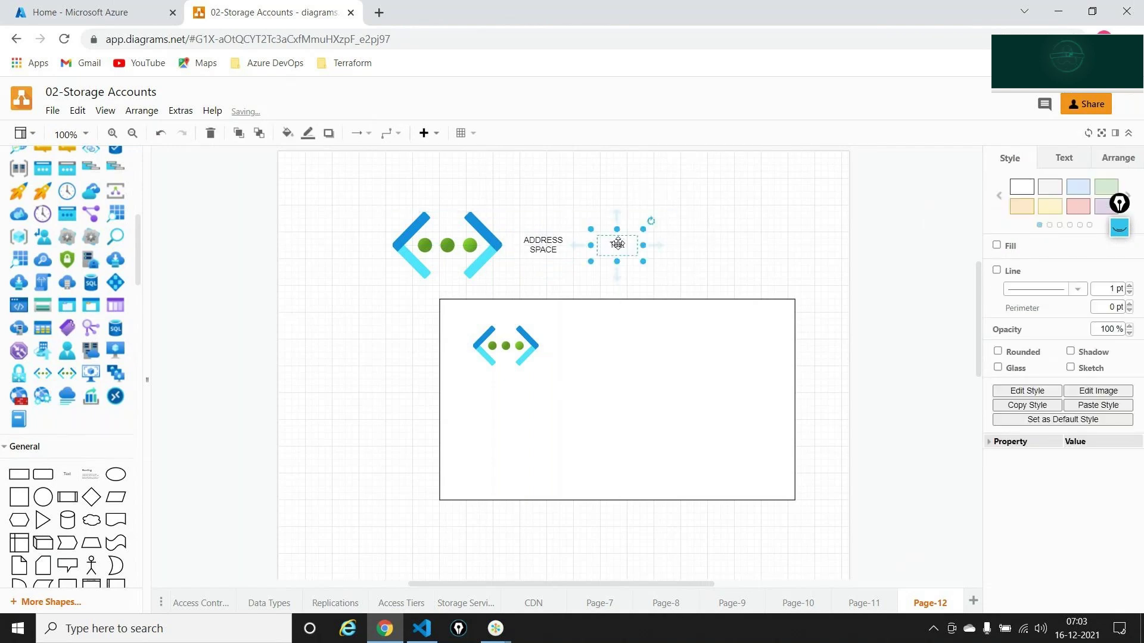
double_click(618, 243)
type("CIDR")
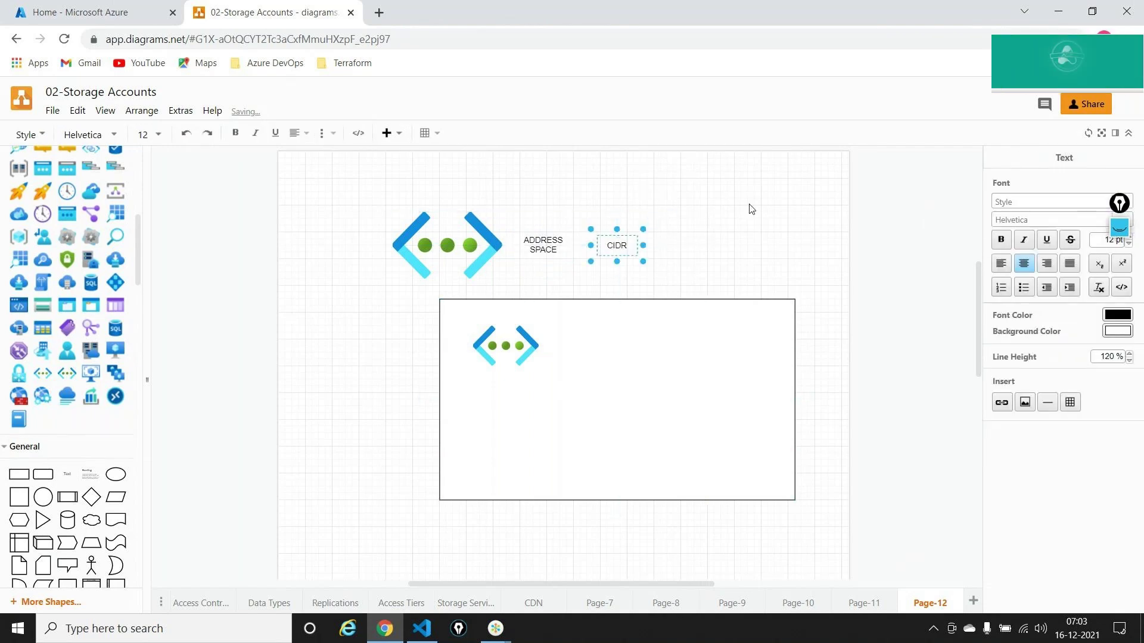
left_click(750, 208)
left_click(430, 275)
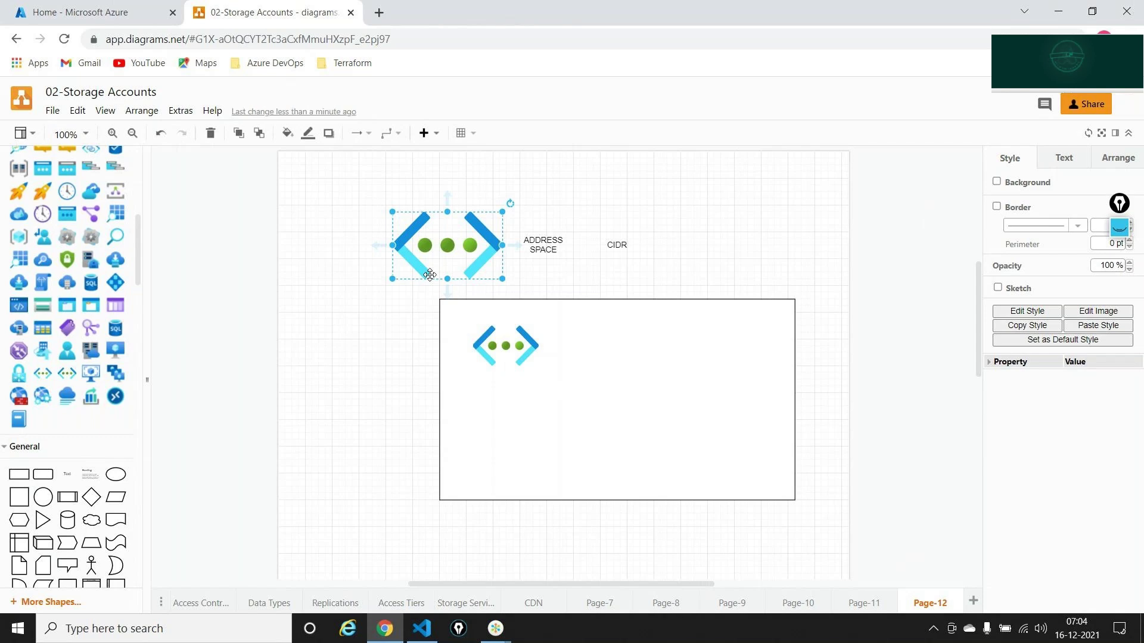
left_click(505, 345)
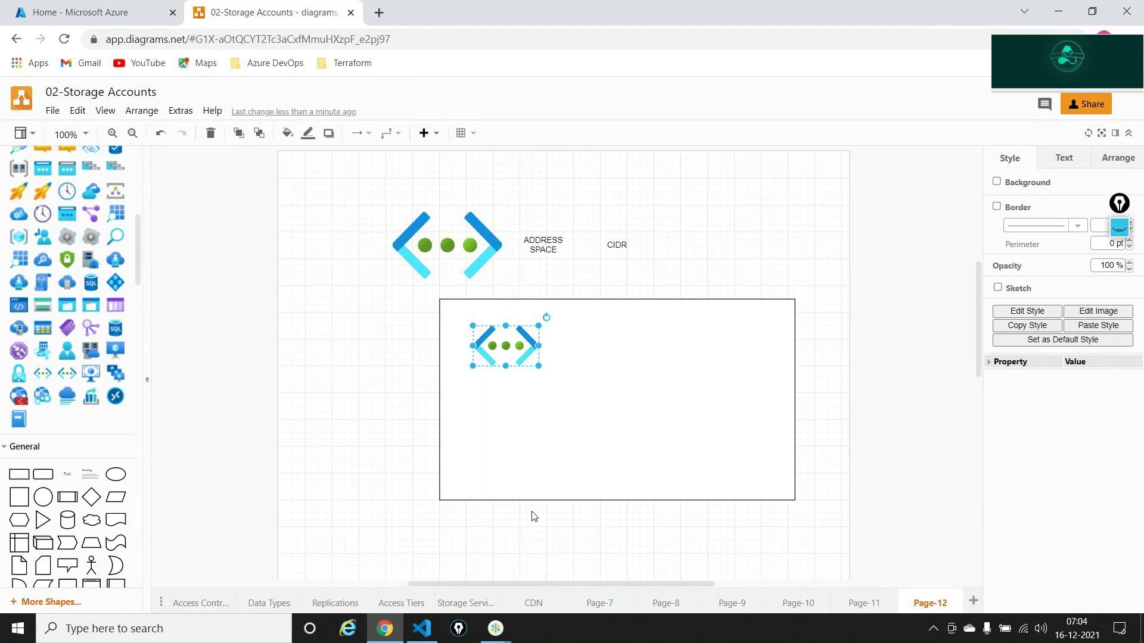
- Switch to the Azure portal, search for the Resource groups service and start creating a resource group
left_click(106, 10)
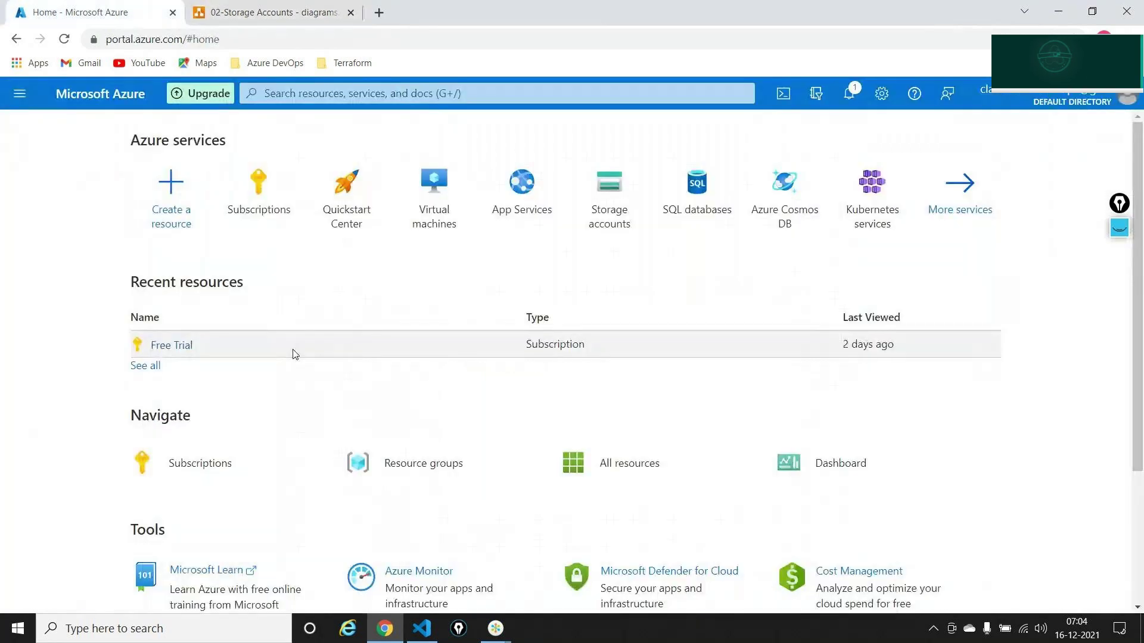
left_click(316, 96)
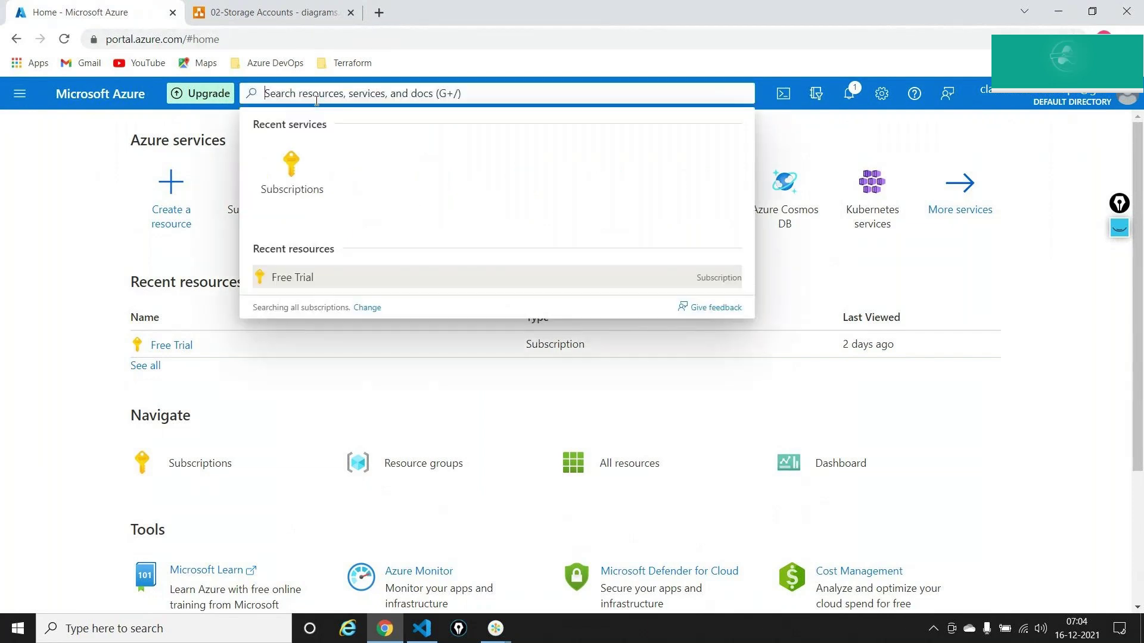
type("res")
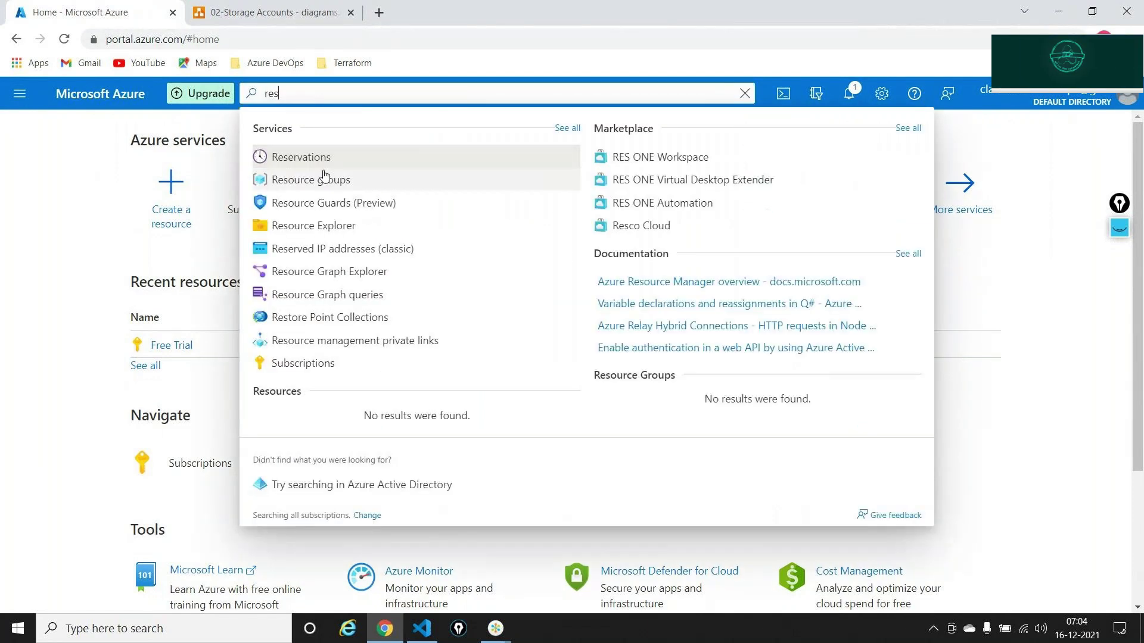
left_click(321, 179)
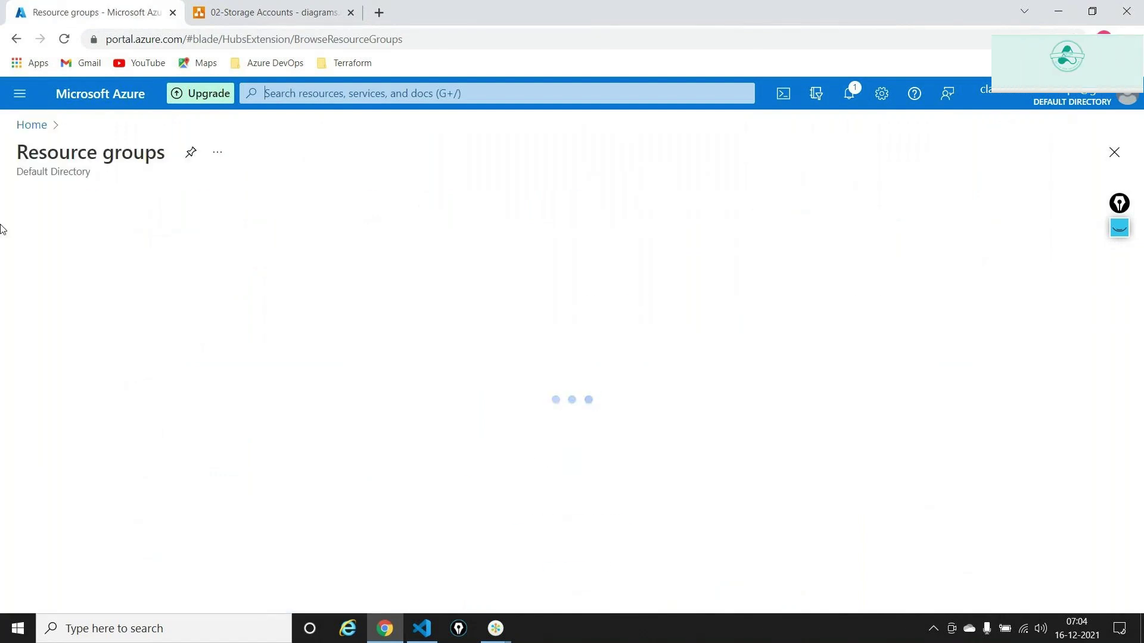
left_click(40, 196)
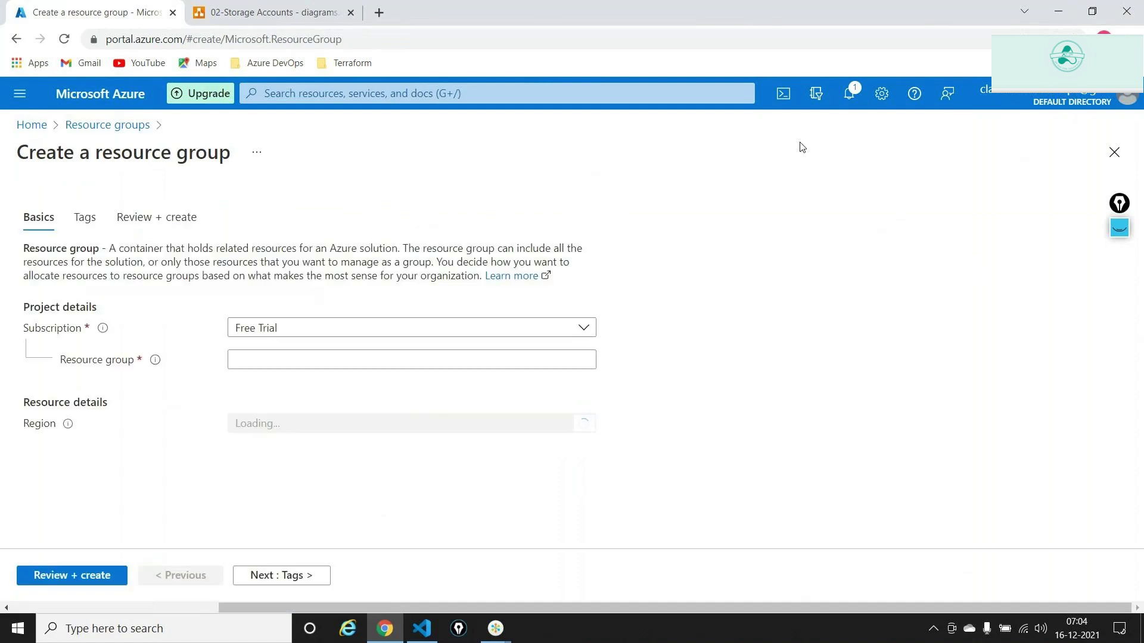
- Create the resource group testrg in the (US) East US 2 region
left_click(568, 353)
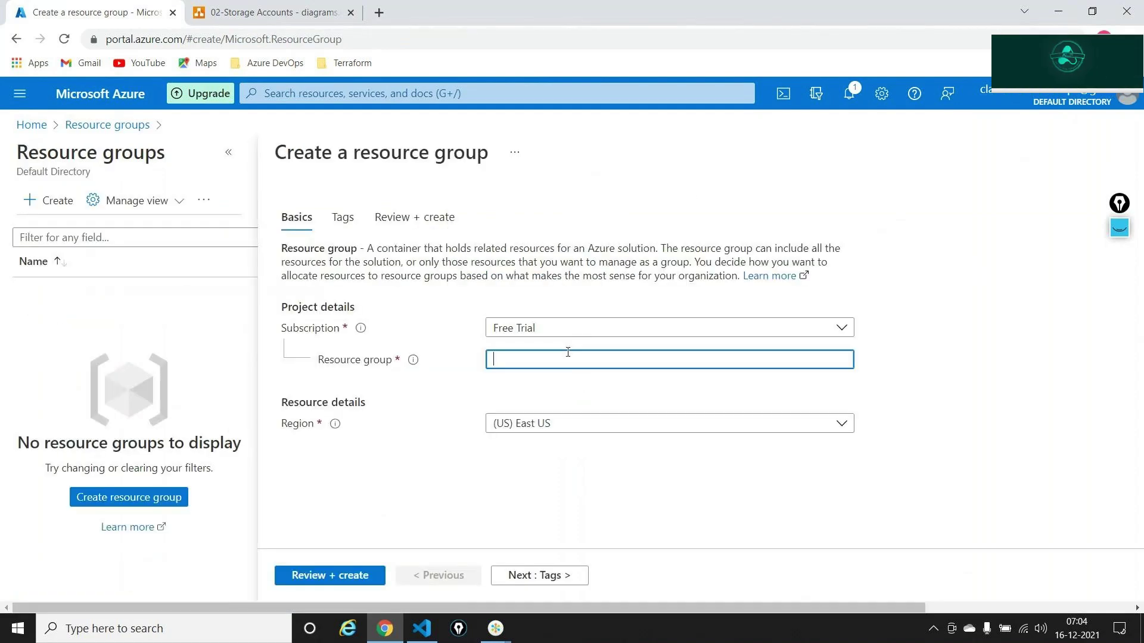
type("testrg")
left_click(526, 429)
left_click(526, 430)
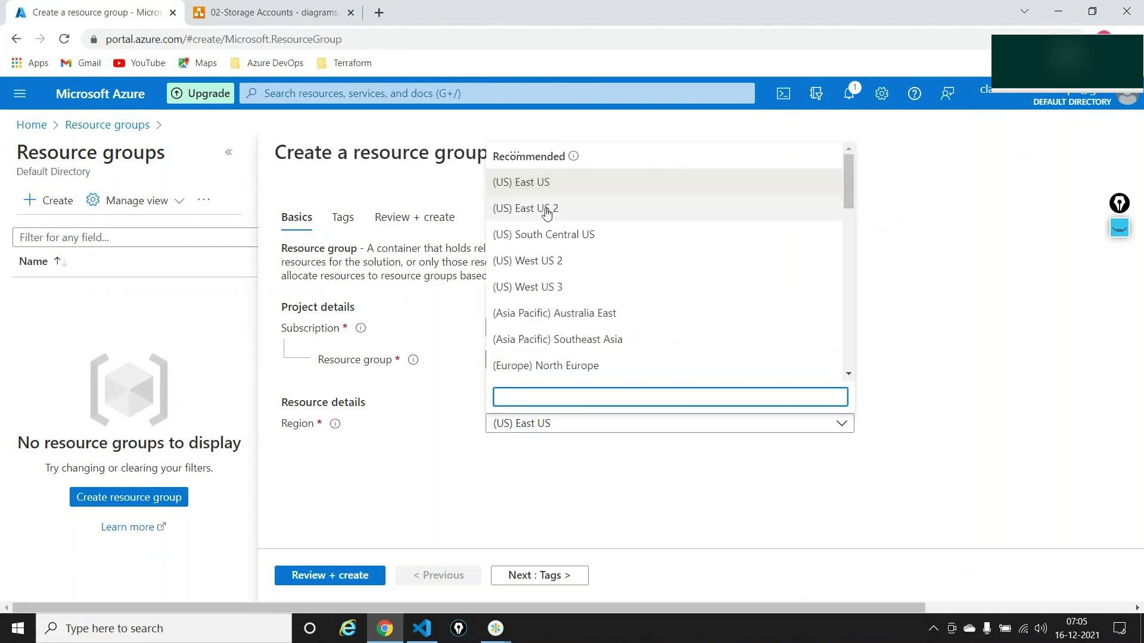
left_click(544, 211)
left_click(352, 578)
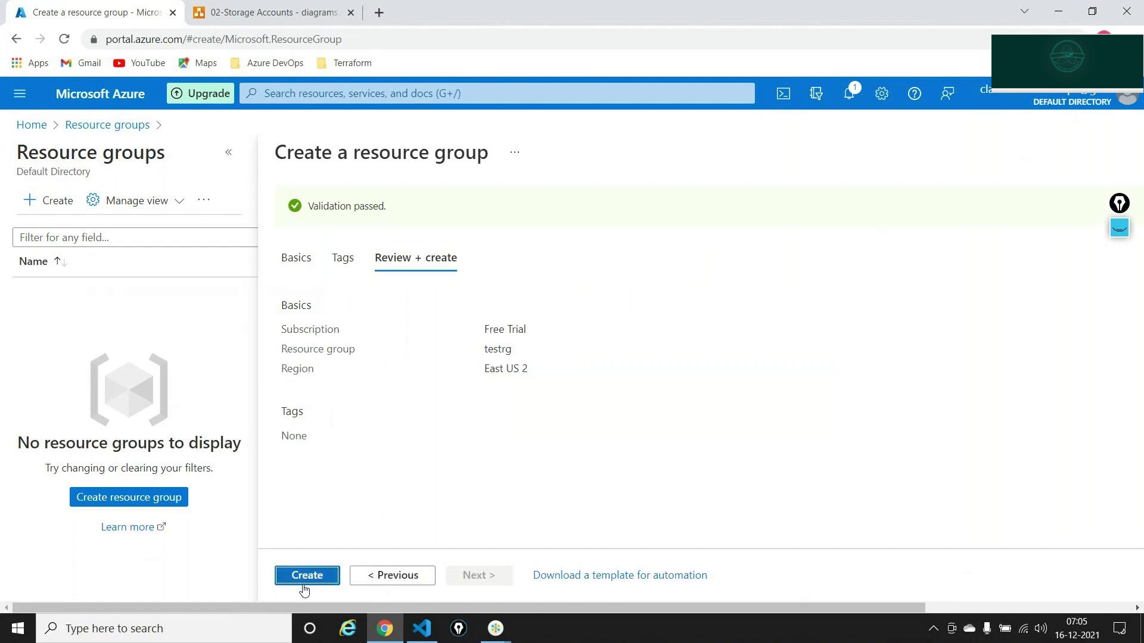
left_click(303, 576)
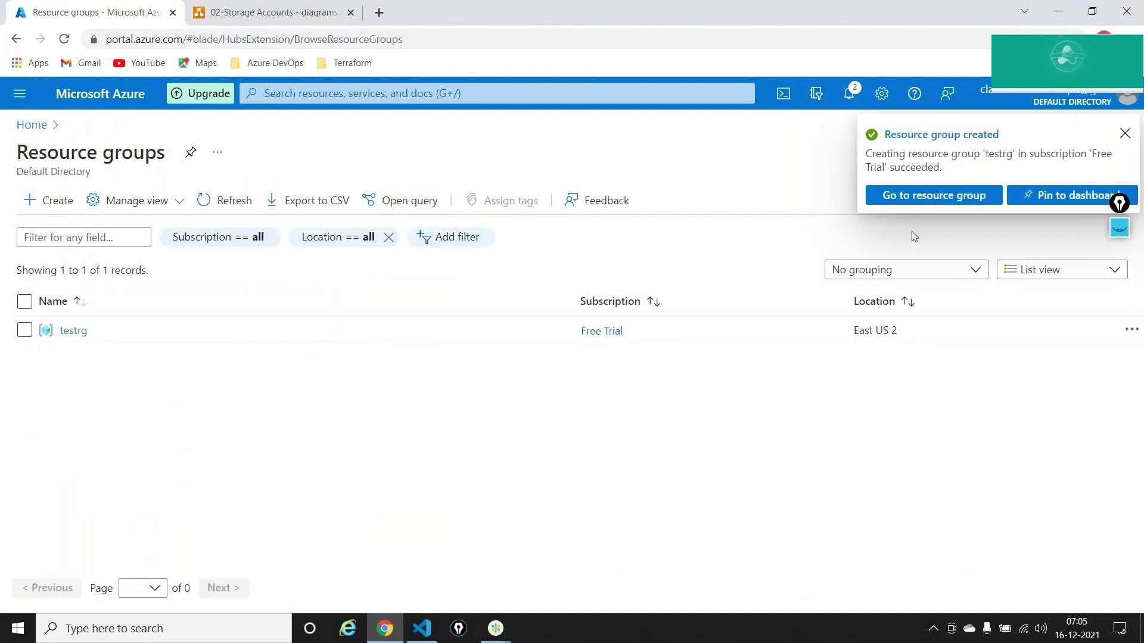
- Go to the new testrg resource group and search the marketplace for "virtual network" to add as a resource
left_click(916, 201)
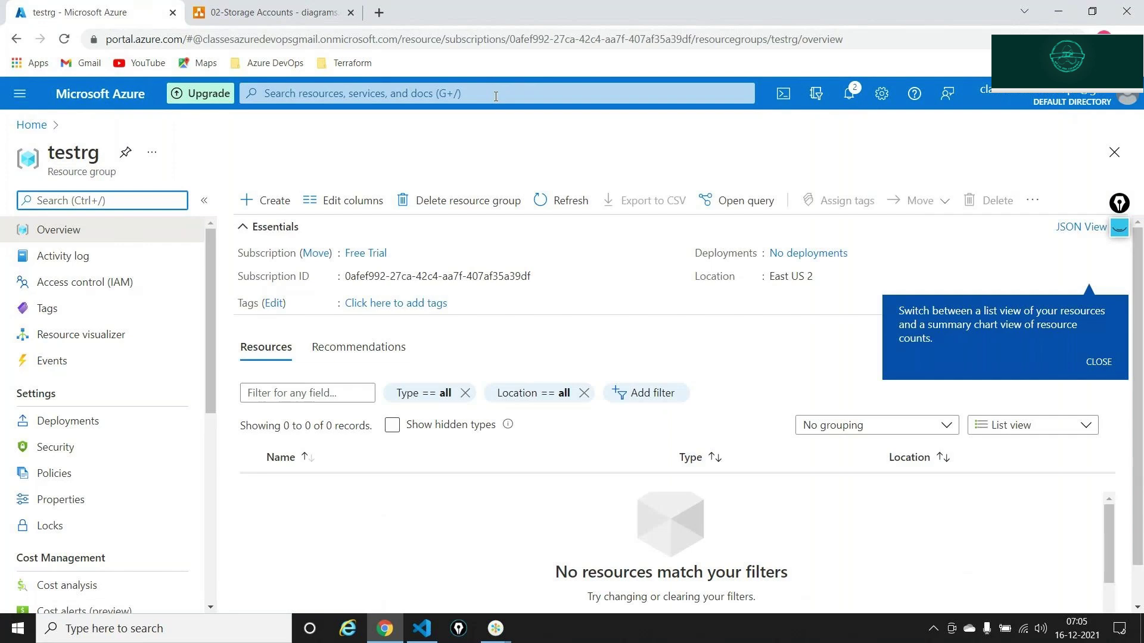
left_click(275, 195)
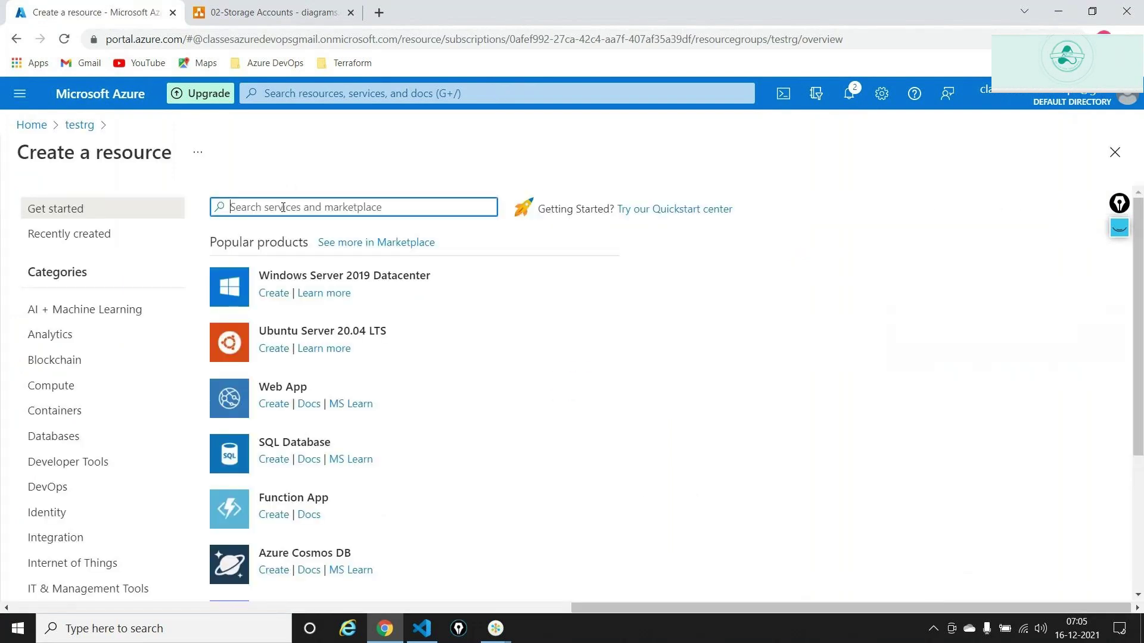
type("virtual ne")
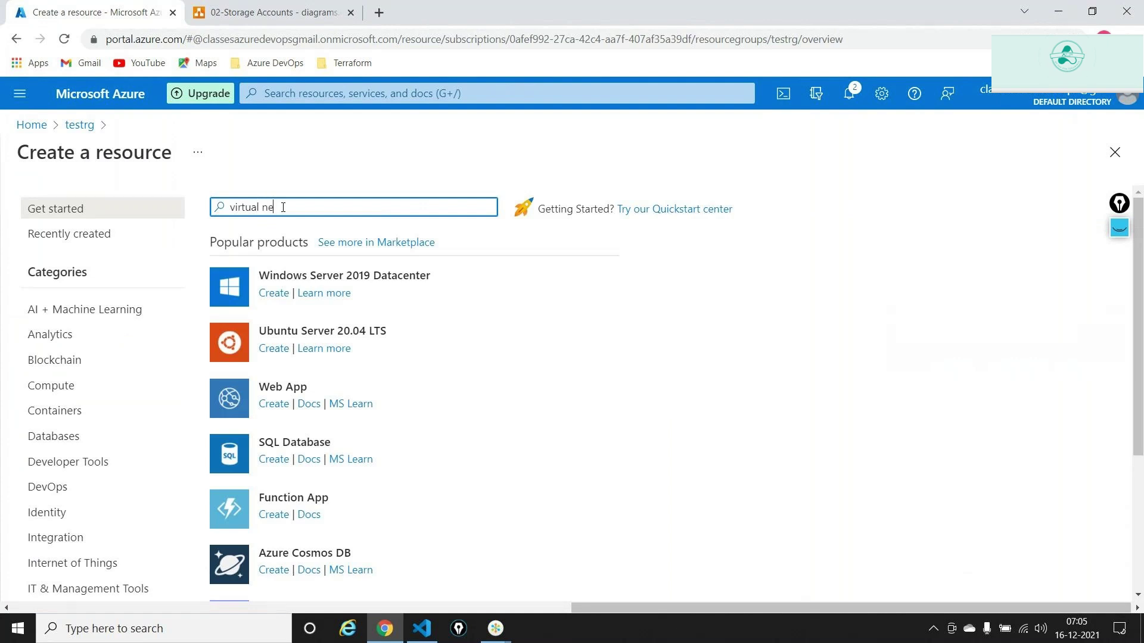
type("twork")
key("Return")
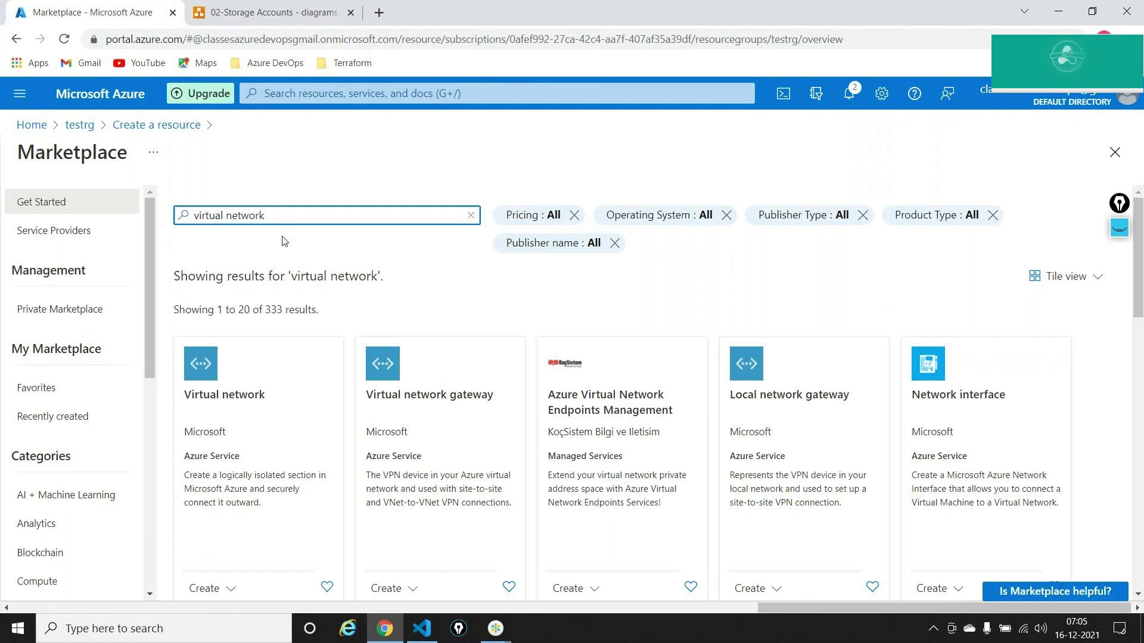
- Start creating Microsoft's Virtual network resource from the marketplace results
scroll(270, 286, "down", 2)
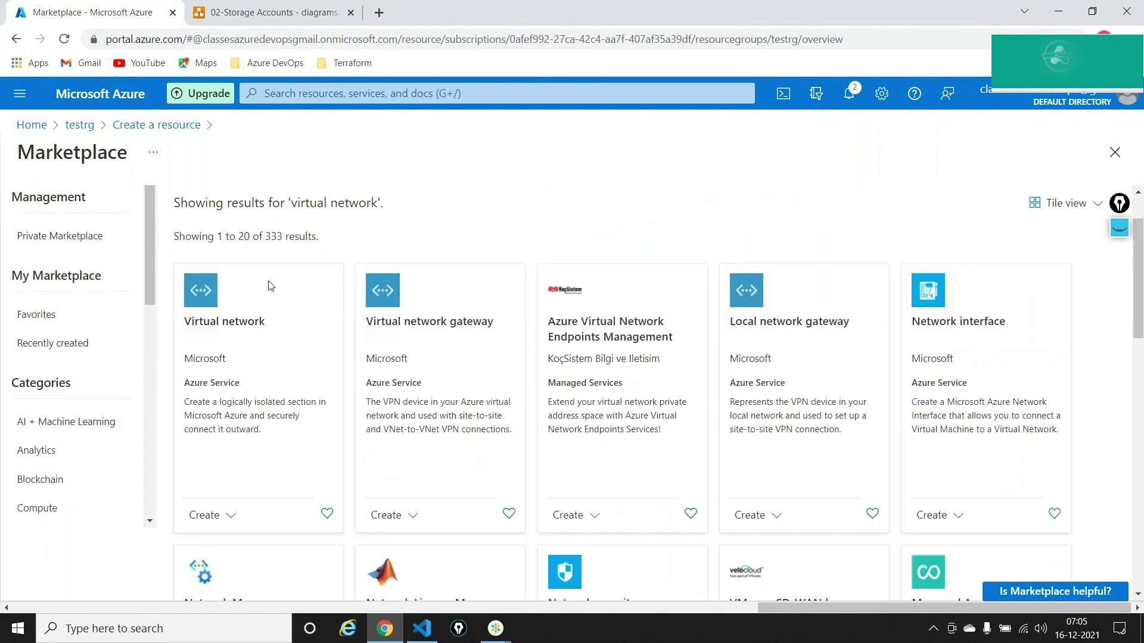
left_click(212, 451)
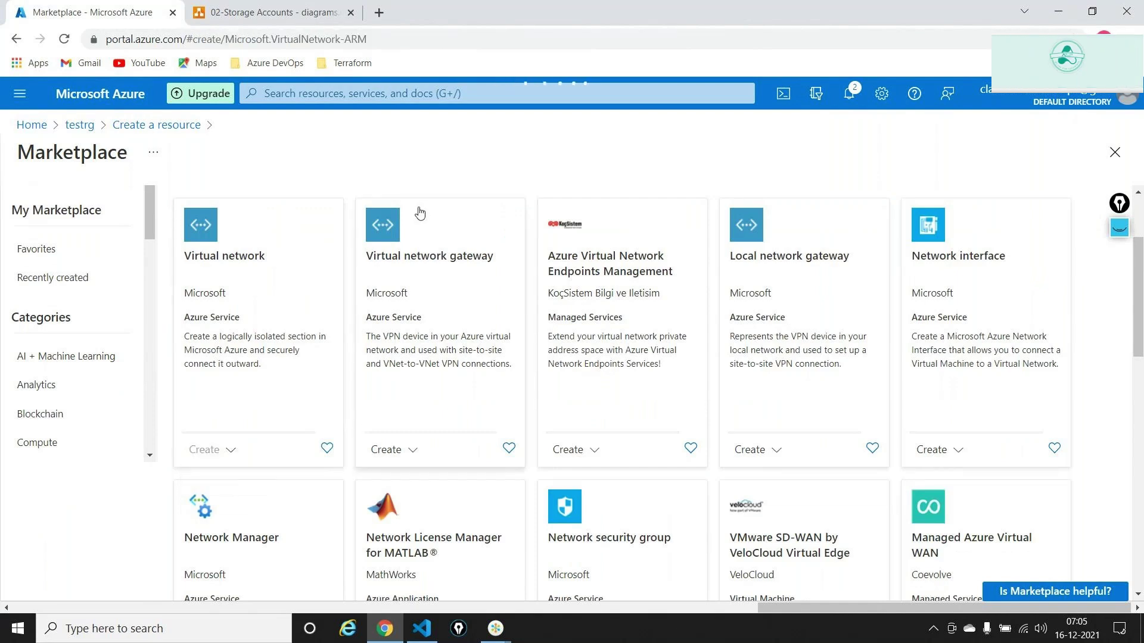
key("alt+Tab")
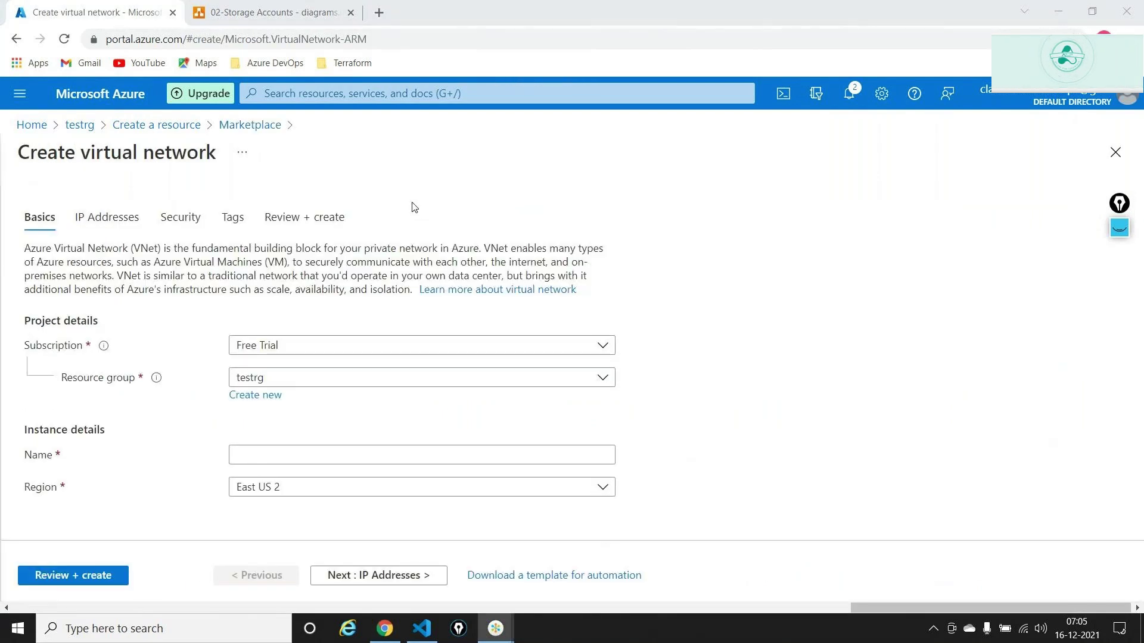
left_click(414, 206)
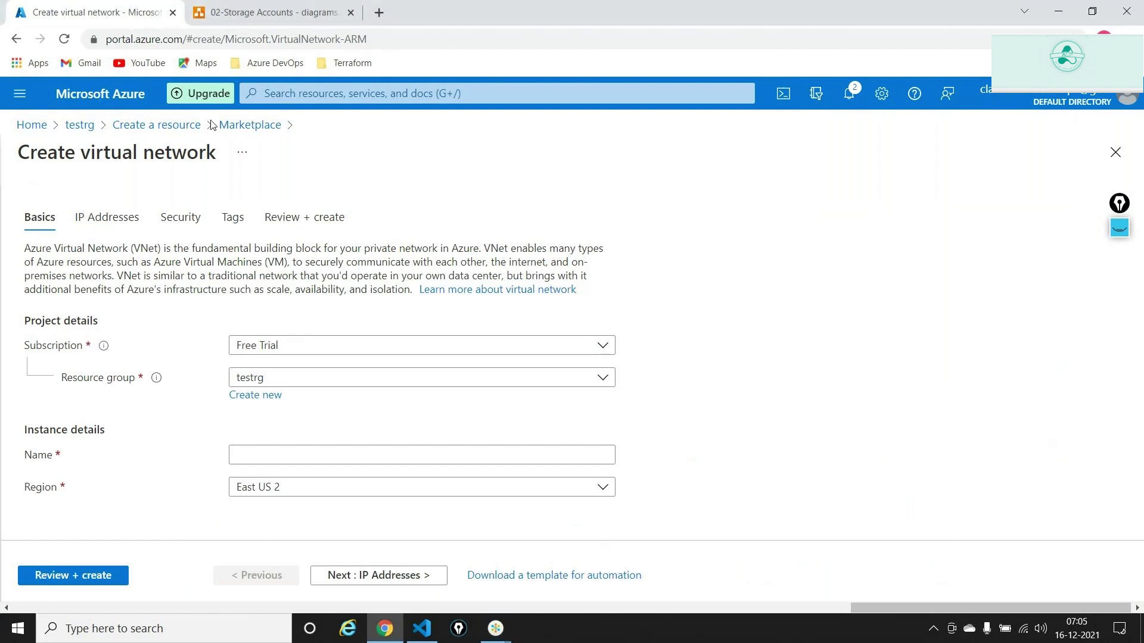
- Name the virtual network testvnet-storage and continue to its IP address settings
left_click(267, 451)
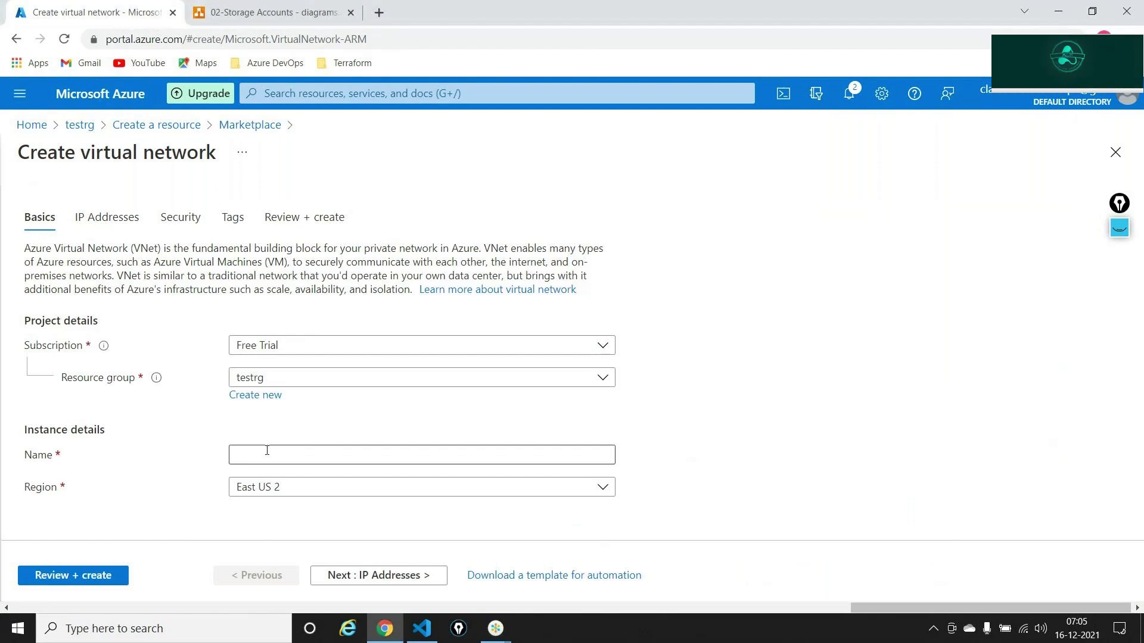
left_click(267, 450)
type("test")
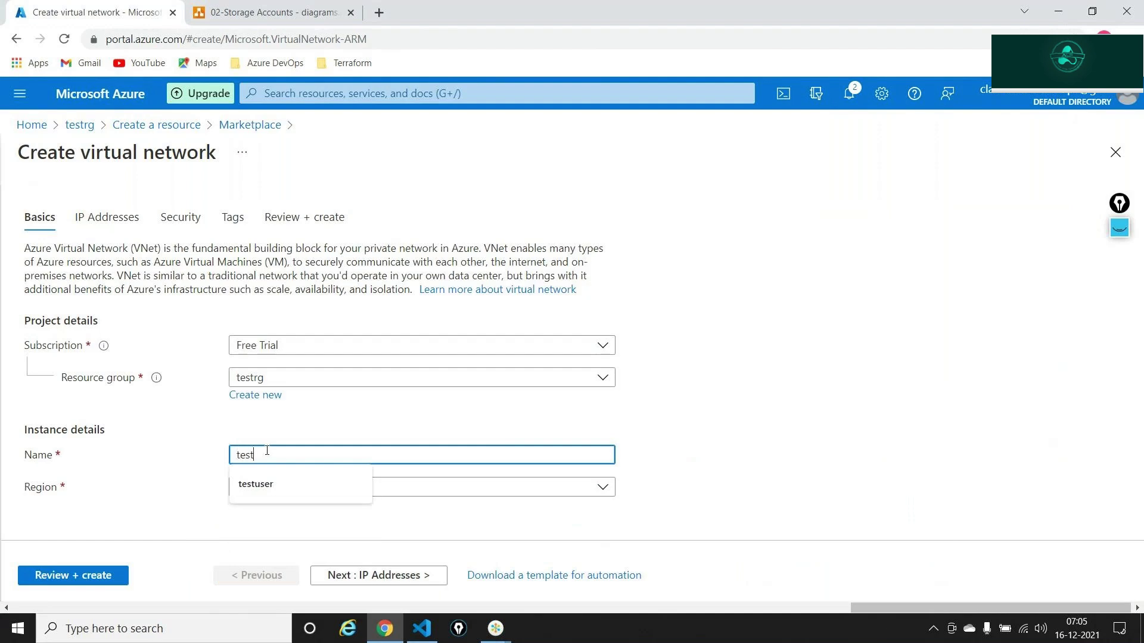
type("vnet")
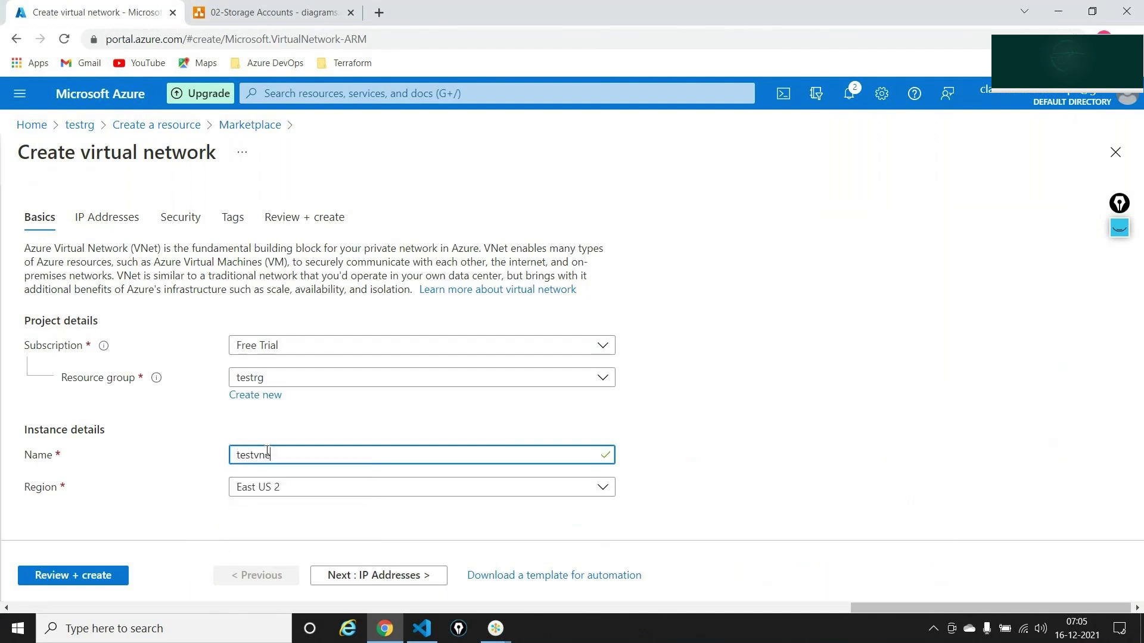
type("-storage")
left_click(379, 575)
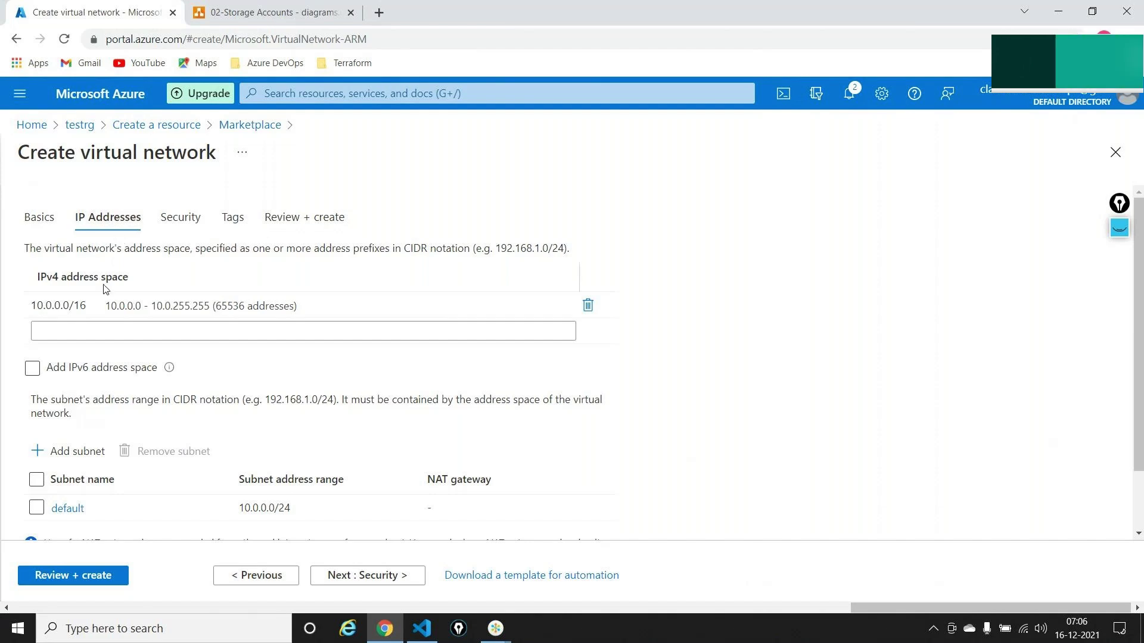
- Open the virtual network's existing IPv4 address space entry for editing and select its whole value
left_click(62, 303)
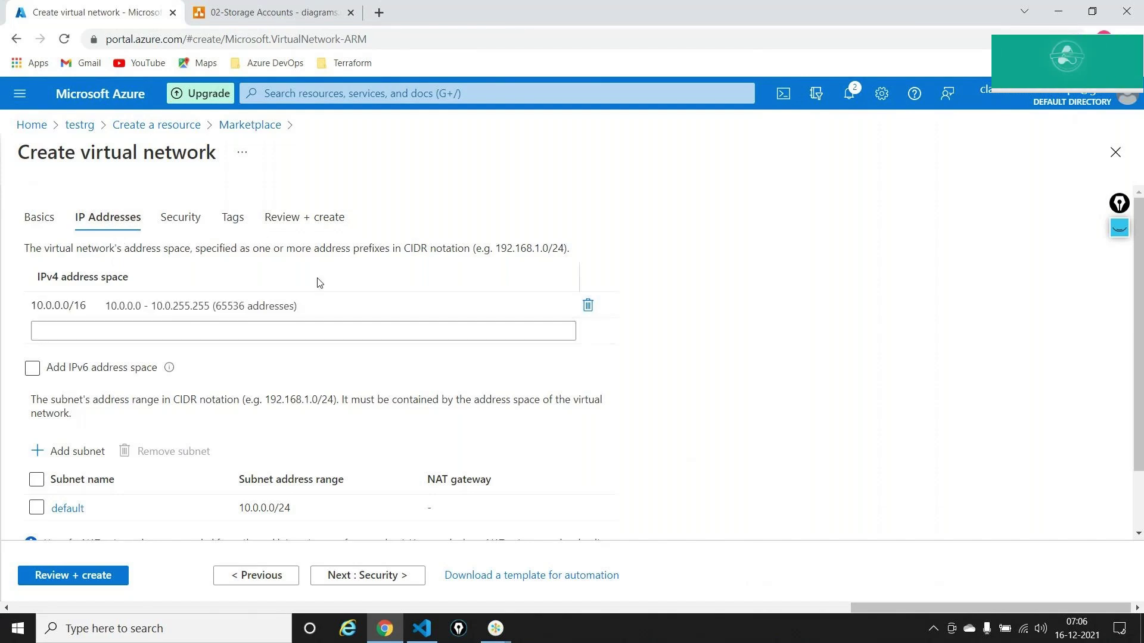
left_click(347, 306)
left_click_drag(349, 307, 6, 268)
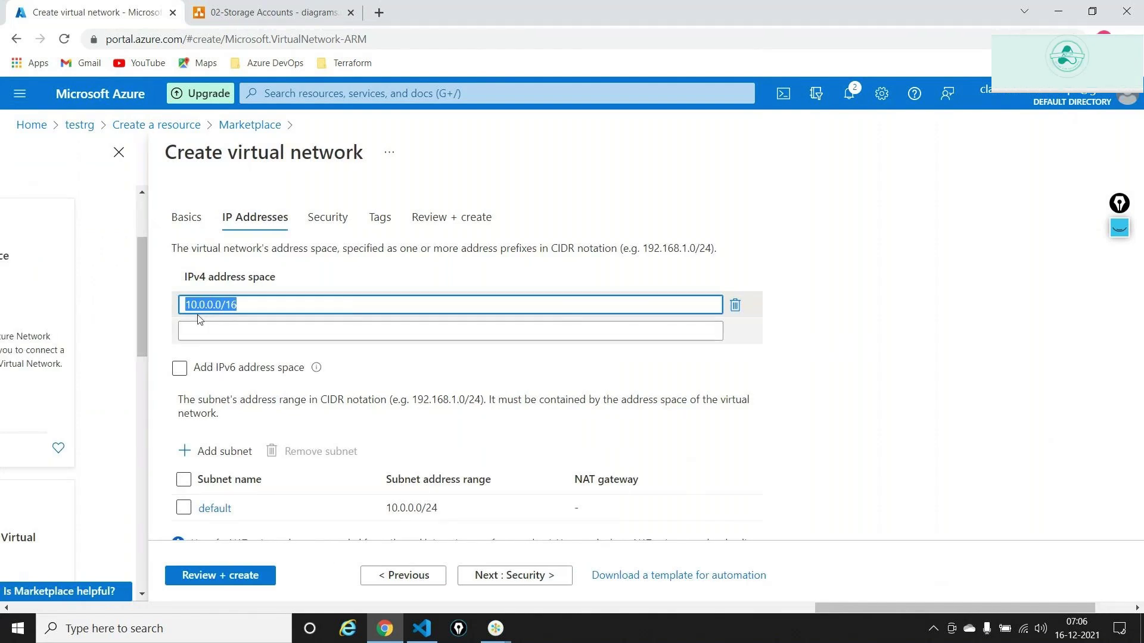
key("alt+Tab")
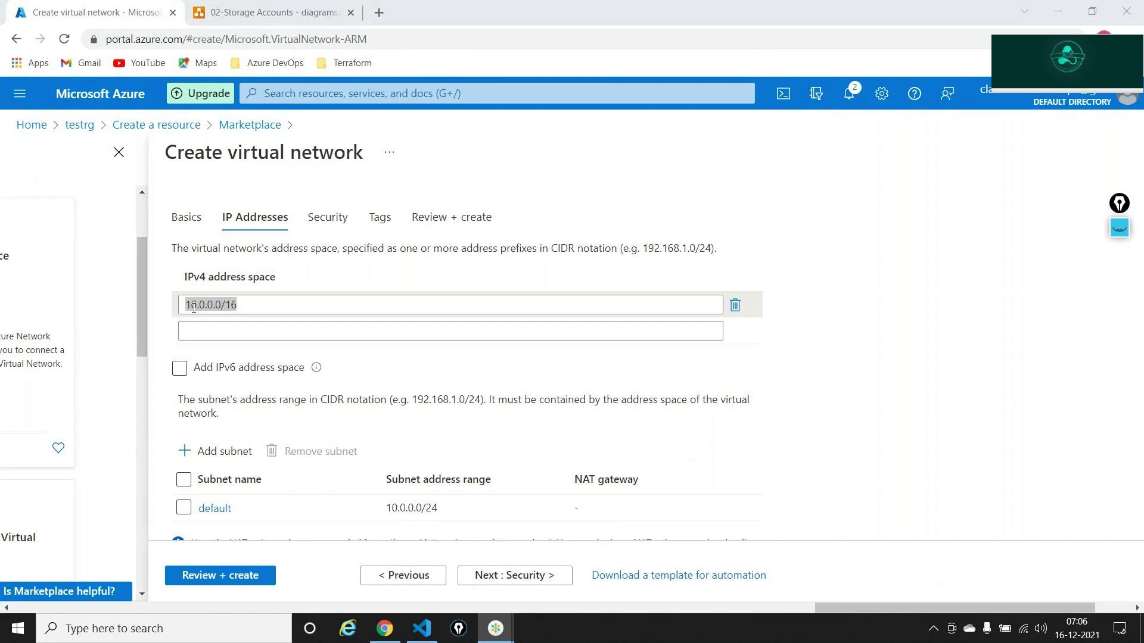
key("alt+Tab")
key("alt+Tab")
key("alt+Tab")
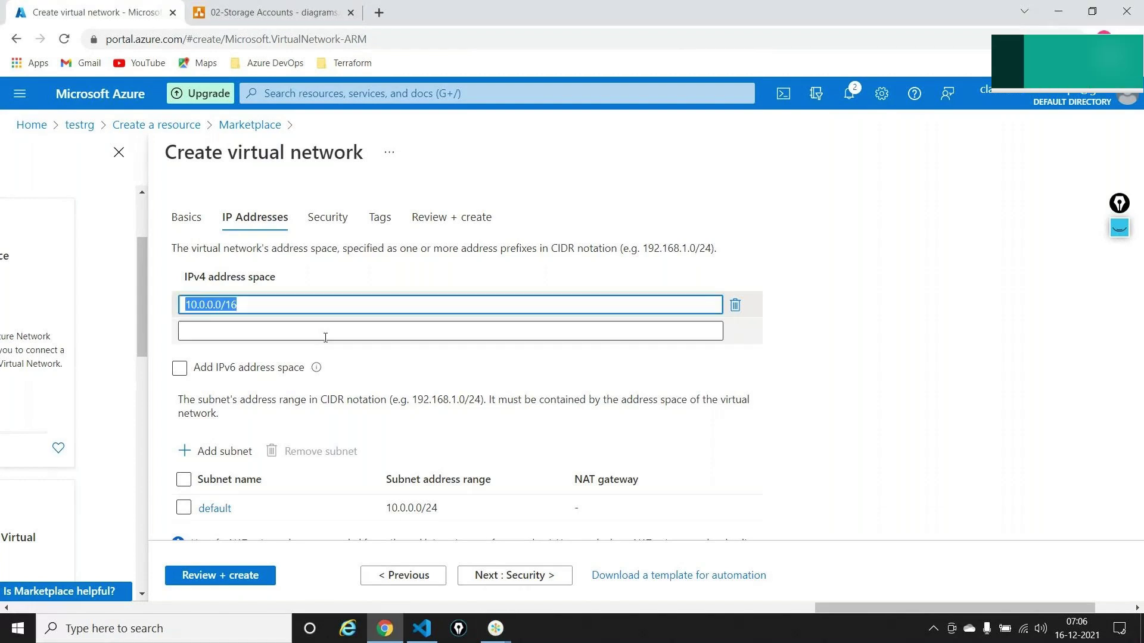
- Set the virtual network's IPv4 address space to 10.0.0.0/8
left_click(289, 299)
key("BackSpace")
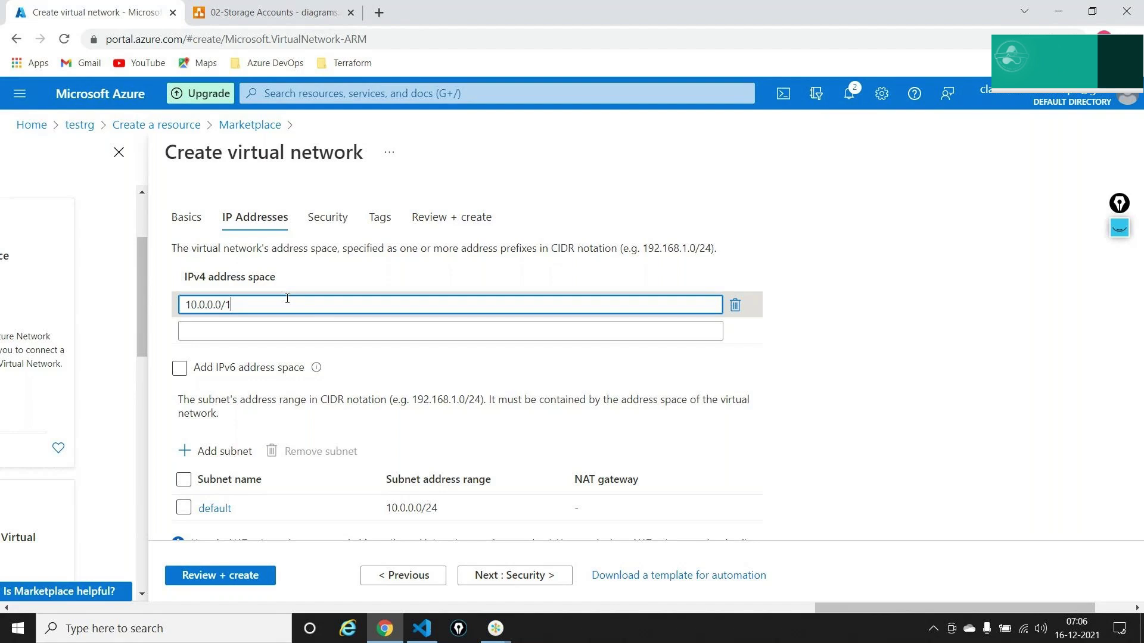
key("BackSpace")
type("8")
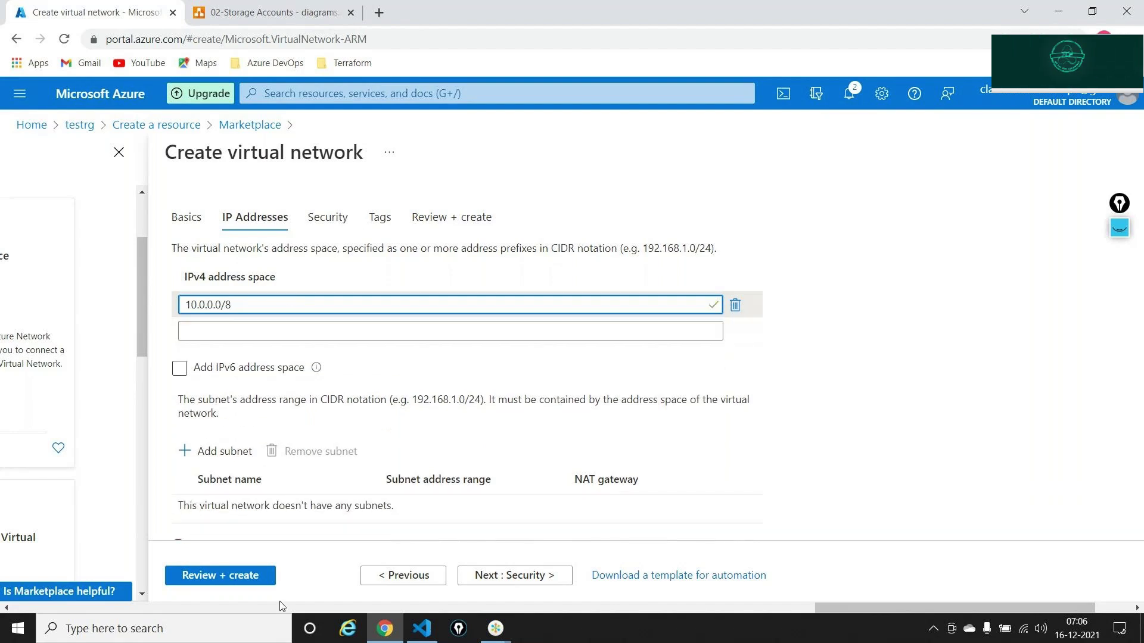
- Replace the IPv4 address space with 192.168.0.0/16
triple_click(273, 314)
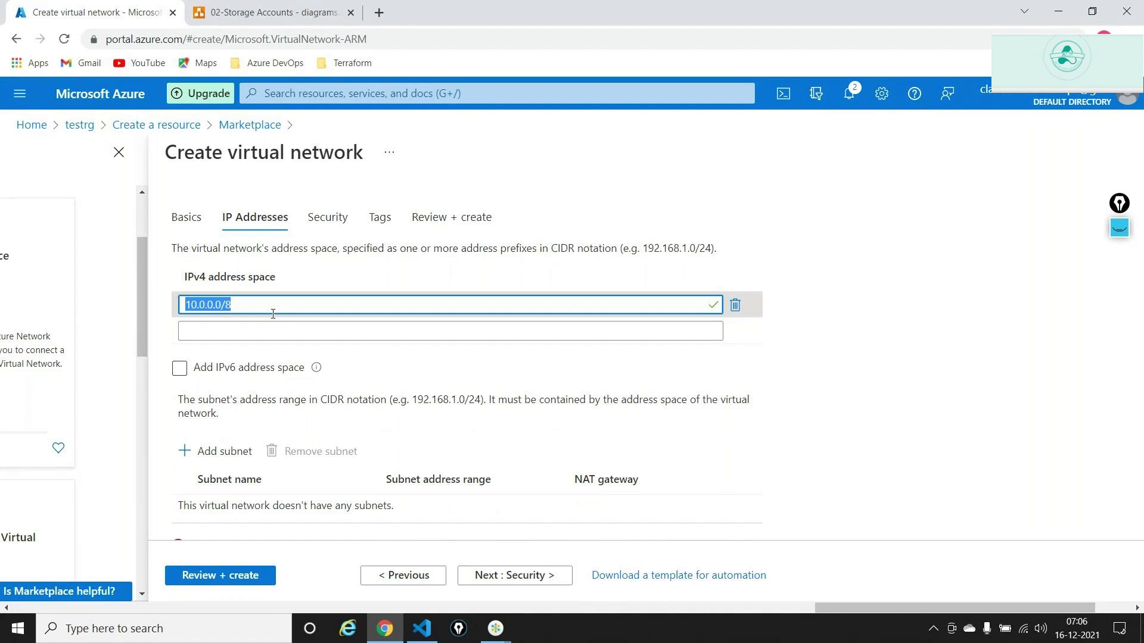
type("192")
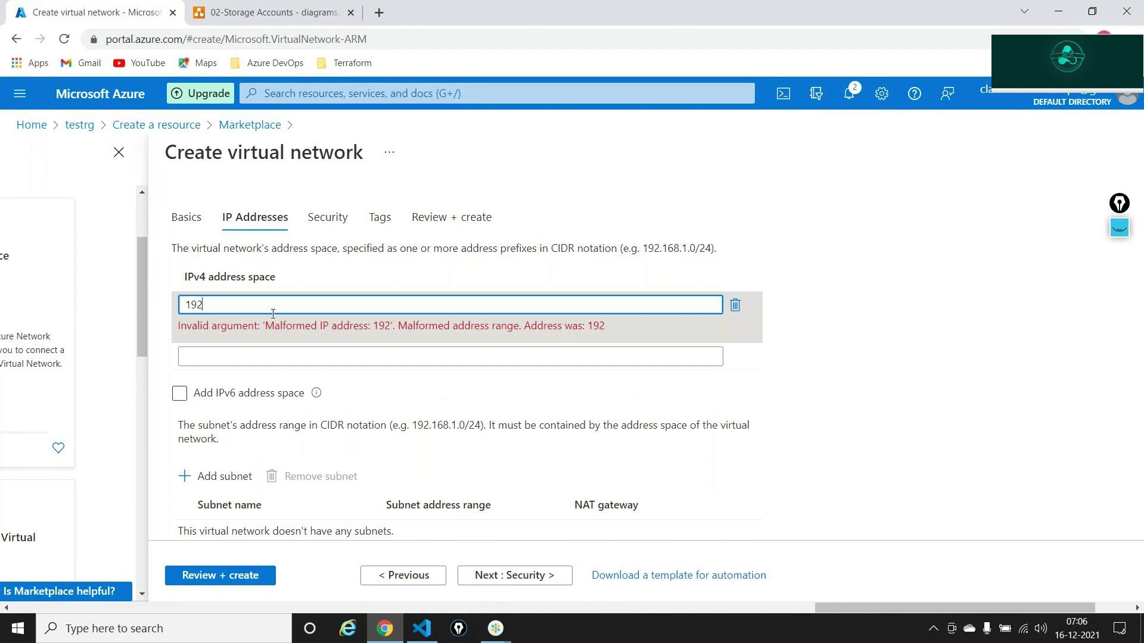
type(".168")
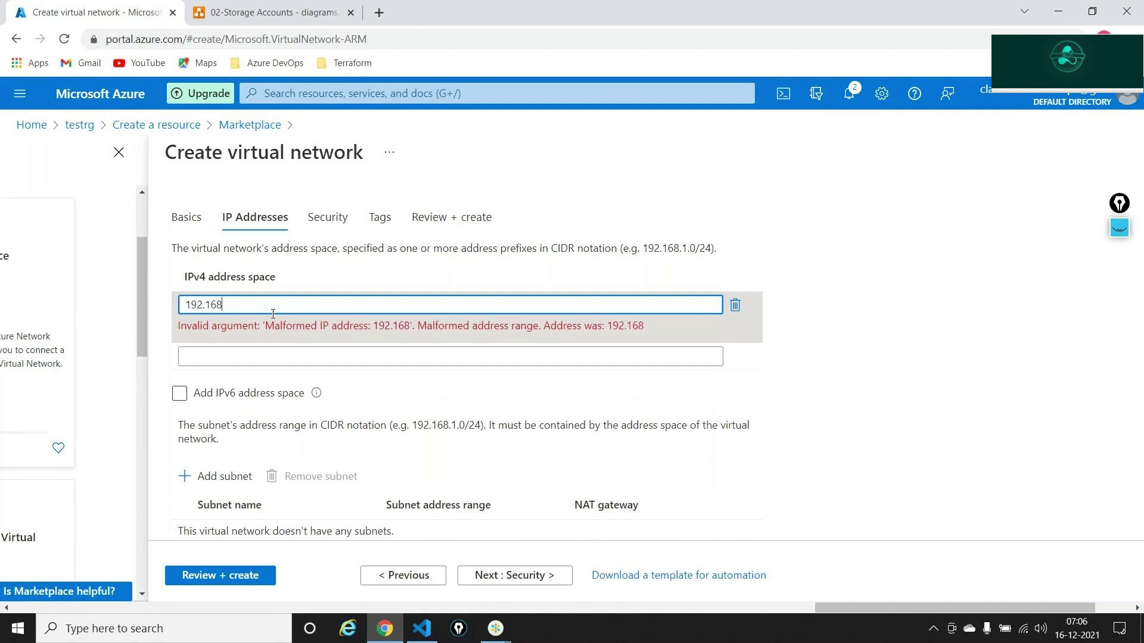
type(".0.0/16")
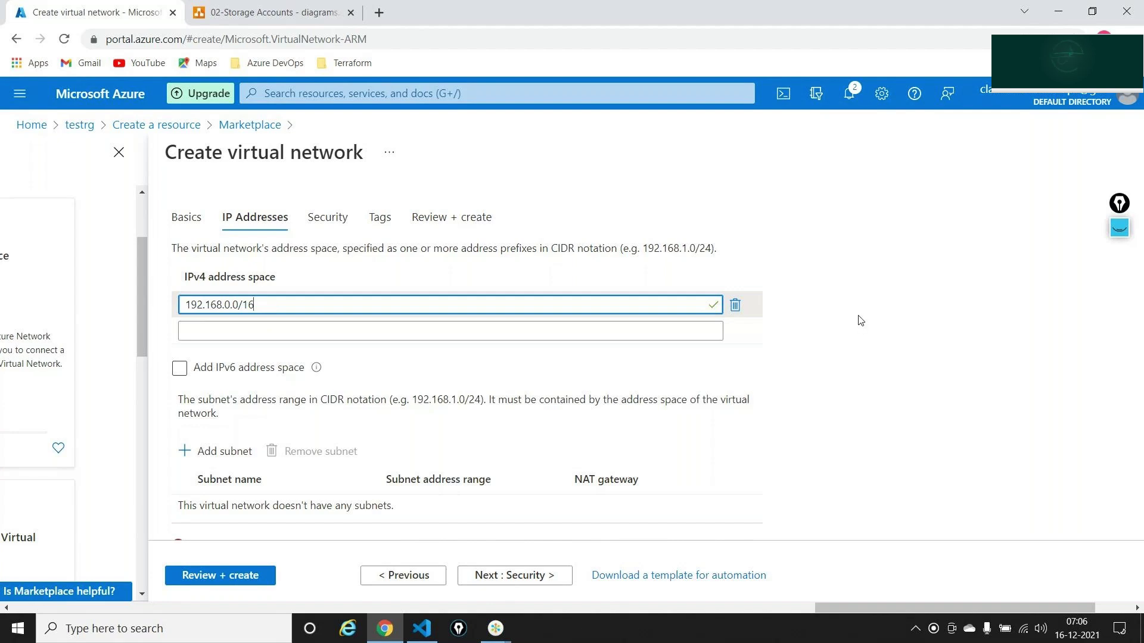
- Start adding a subnet to the virtual network and name it subnet-1
scroll(379, 446, "down", 2)
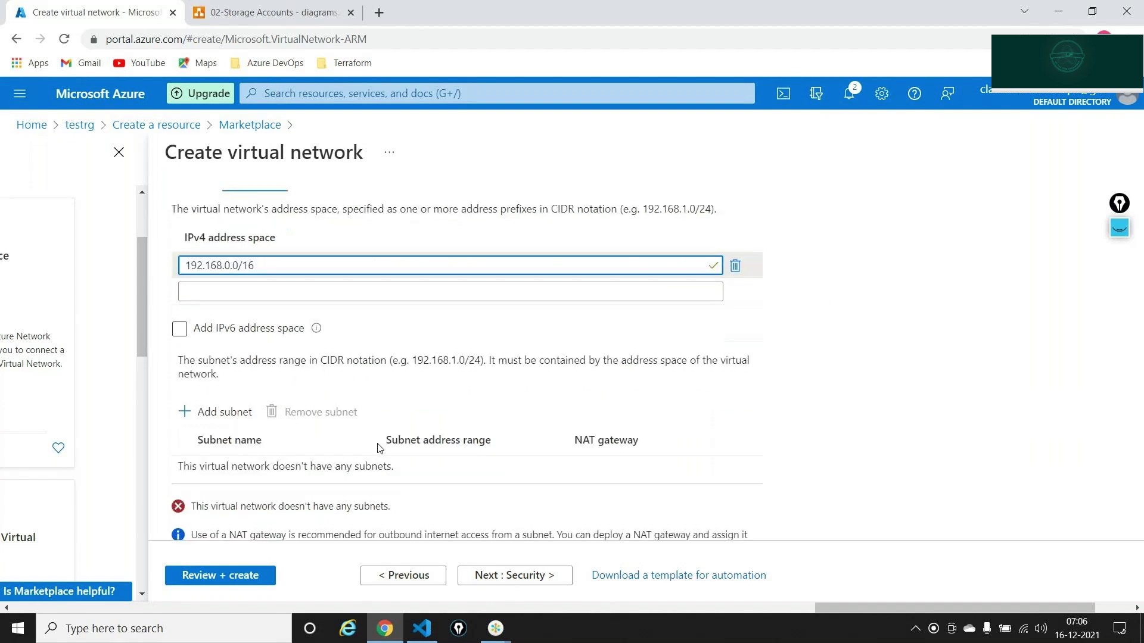
left_click(222, 356)
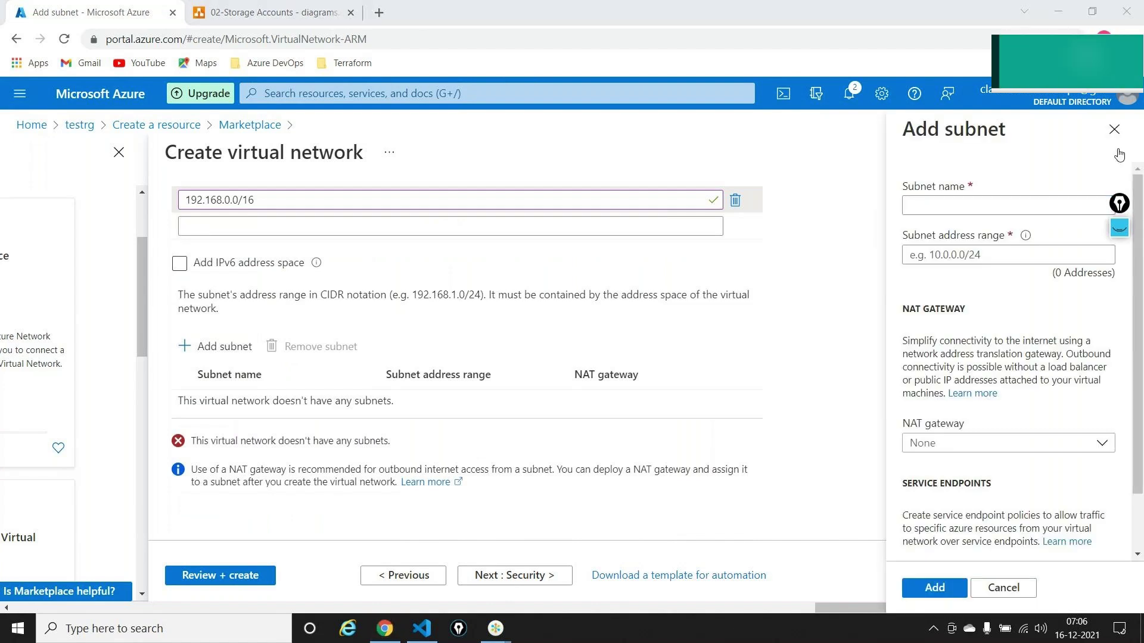
left_click(927, 208)
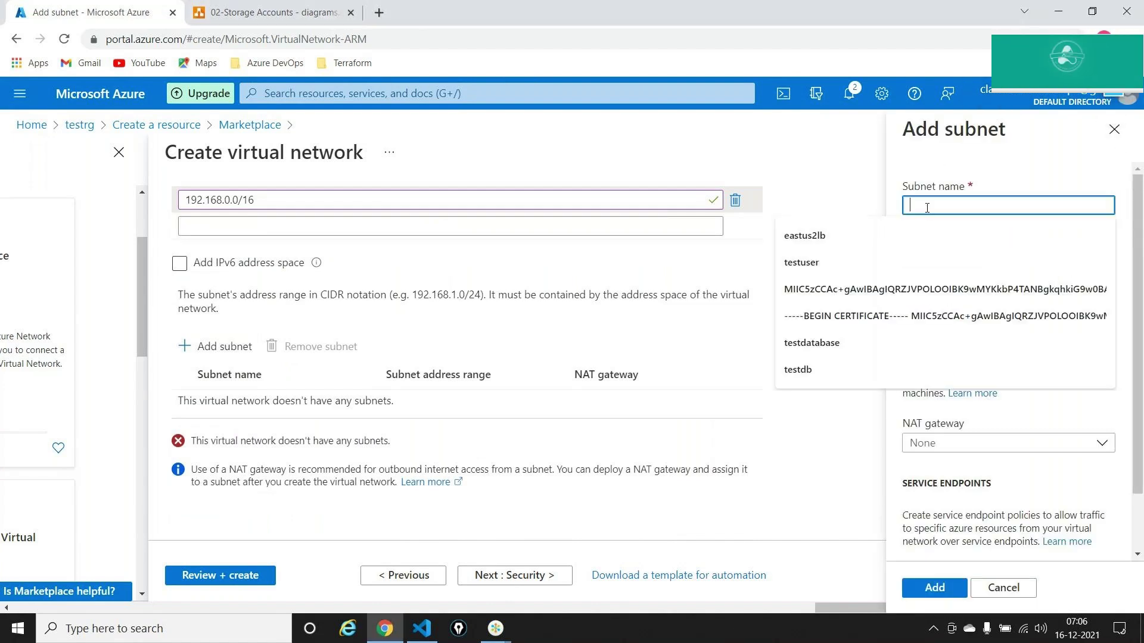
type("subnet-1")
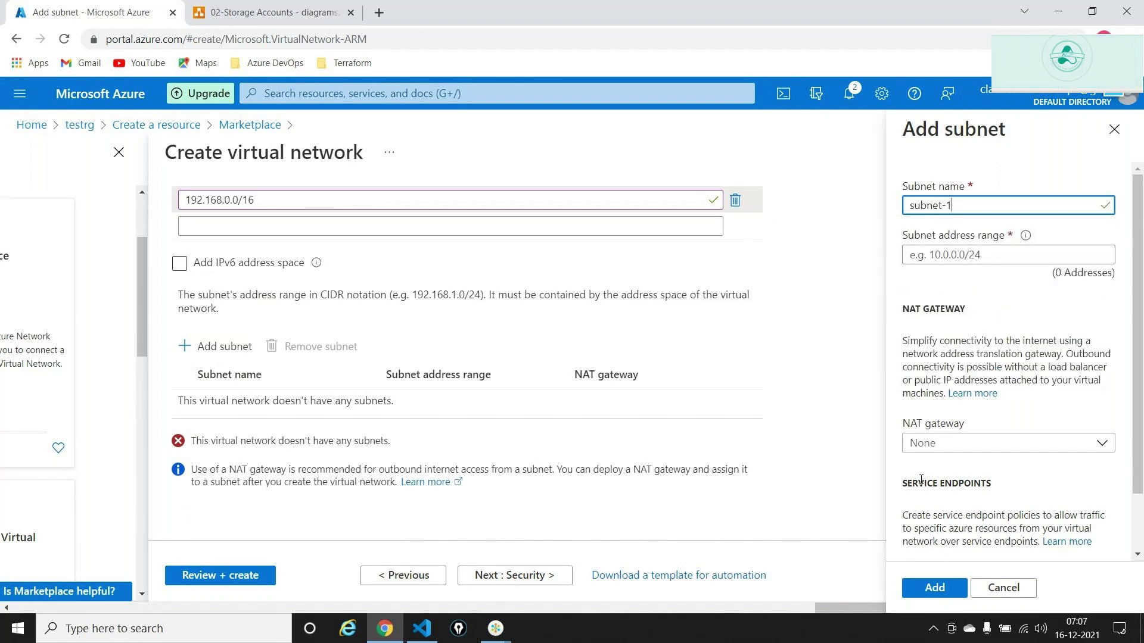
key("alt+Tab")
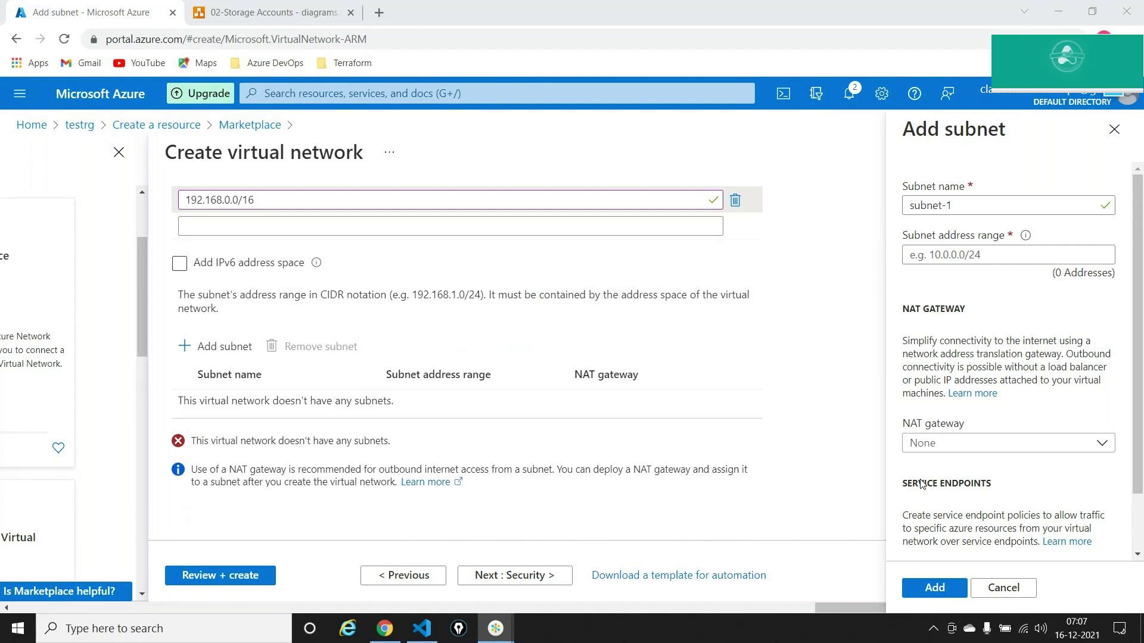
- Try the address range 10.0.0.0/24 for the new subnet
left_click(972, 261)
type("10.0.0")
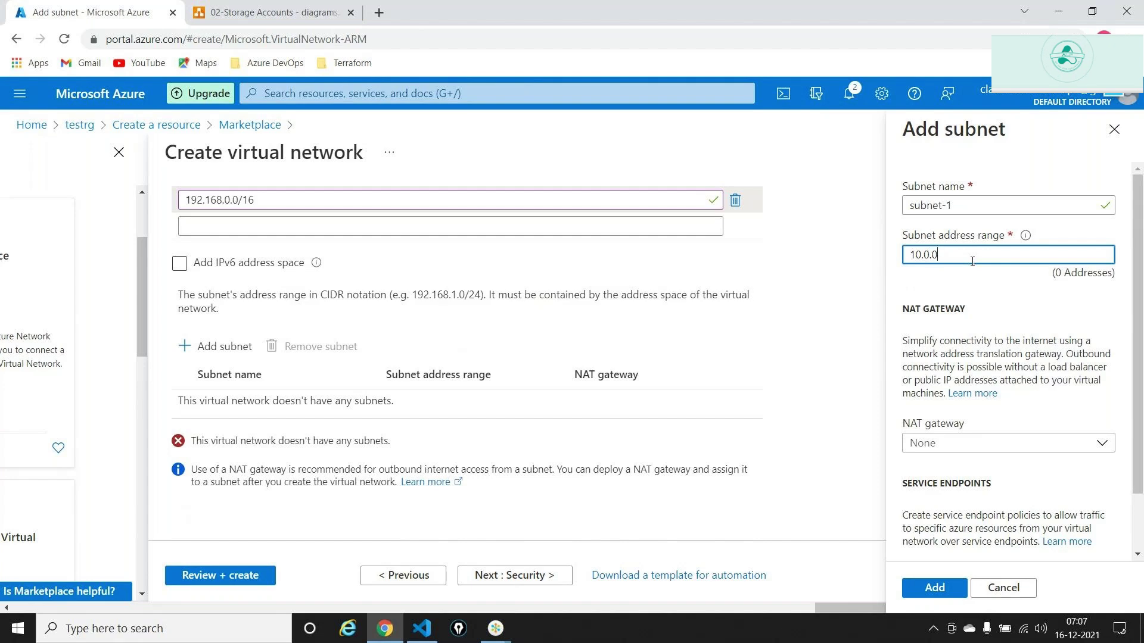
type(".0")
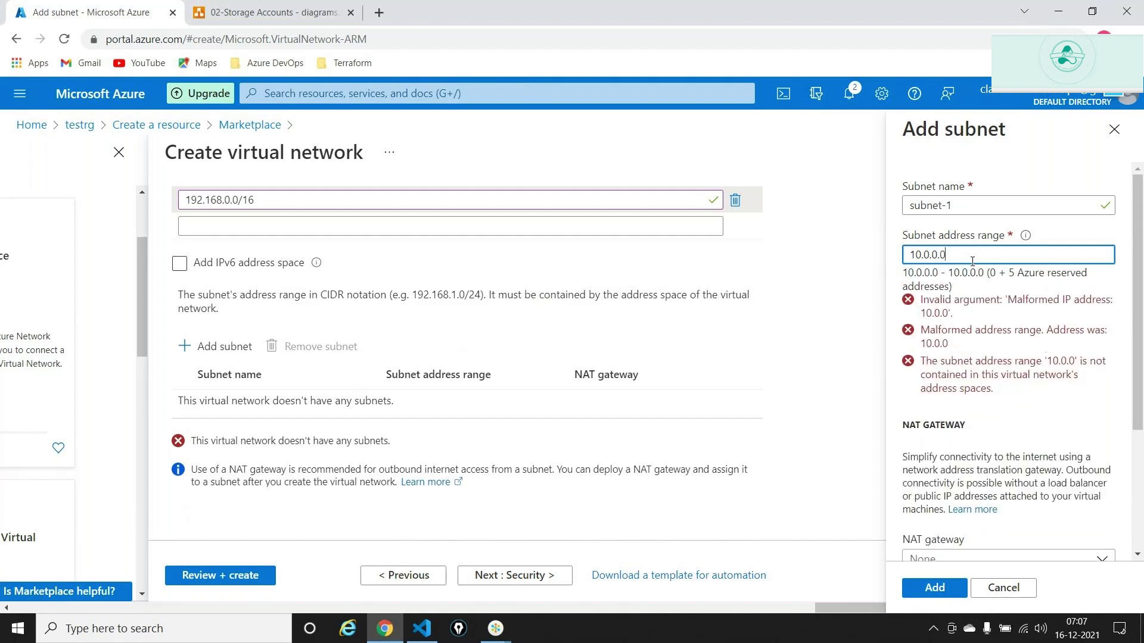
type("/24")
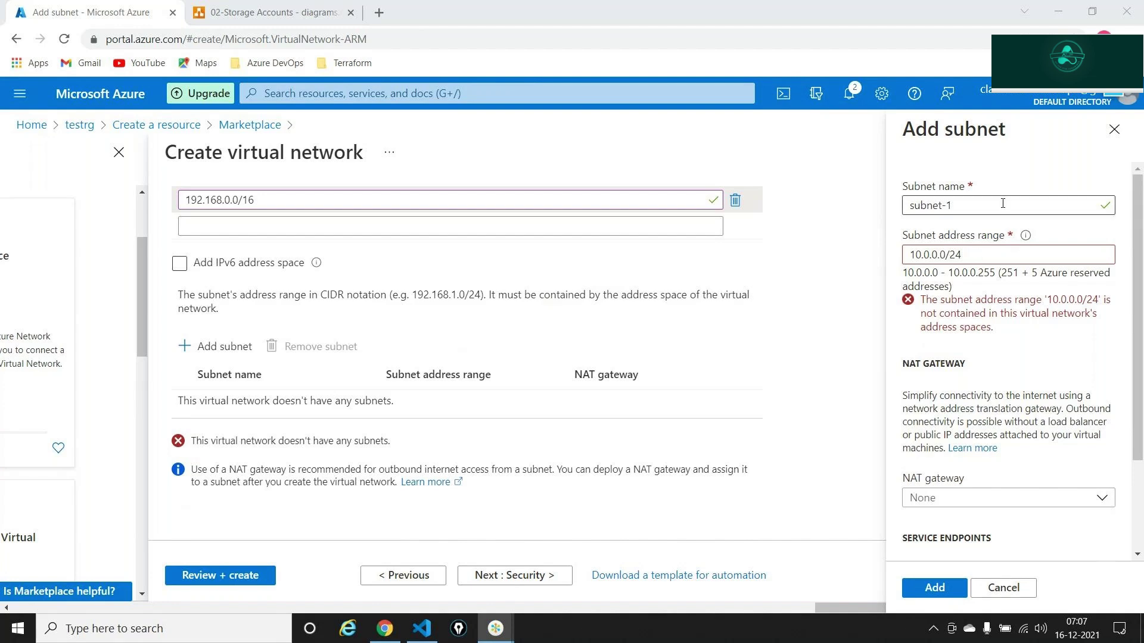
- Replace the subnet's address range with 192.168.0.0/24
left_click(993, 252)
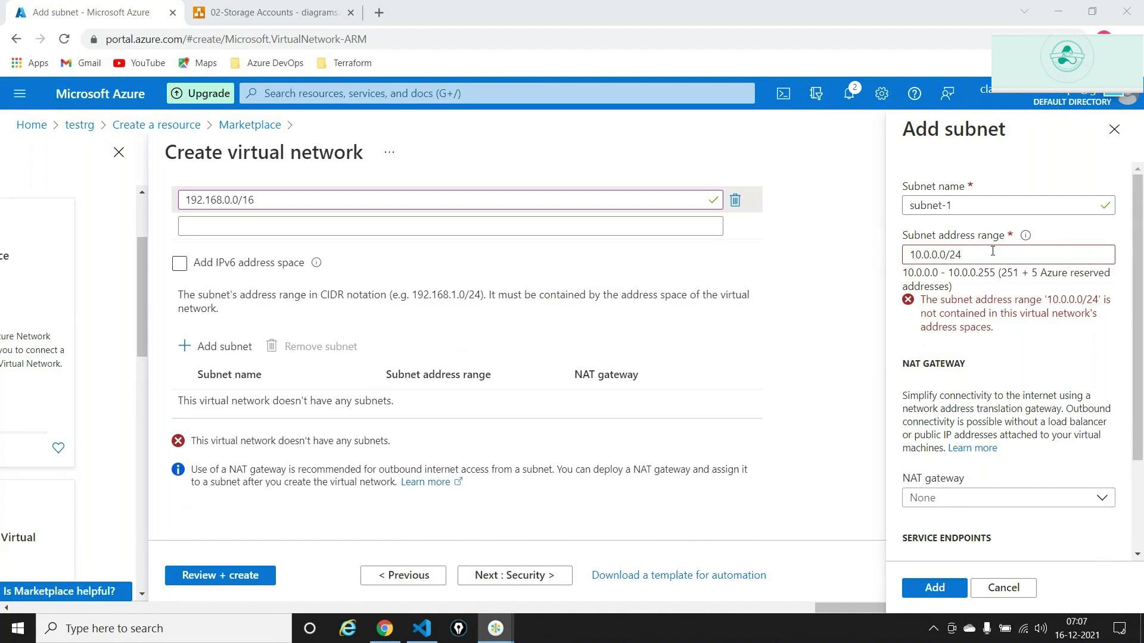
triple_click(992, 251)
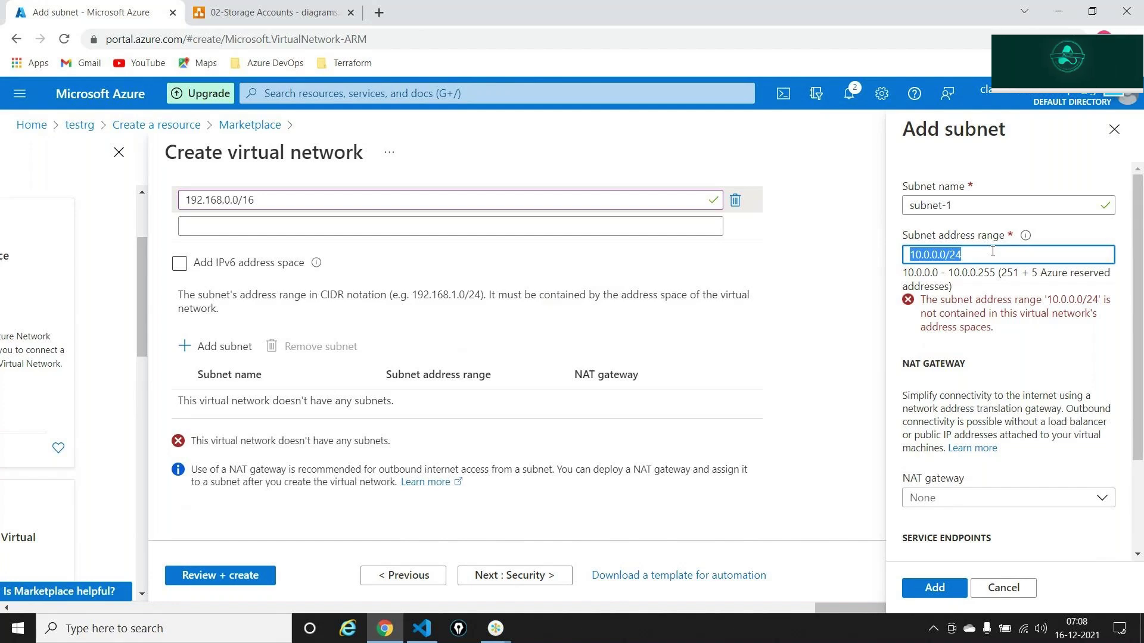
key("BackSpace")
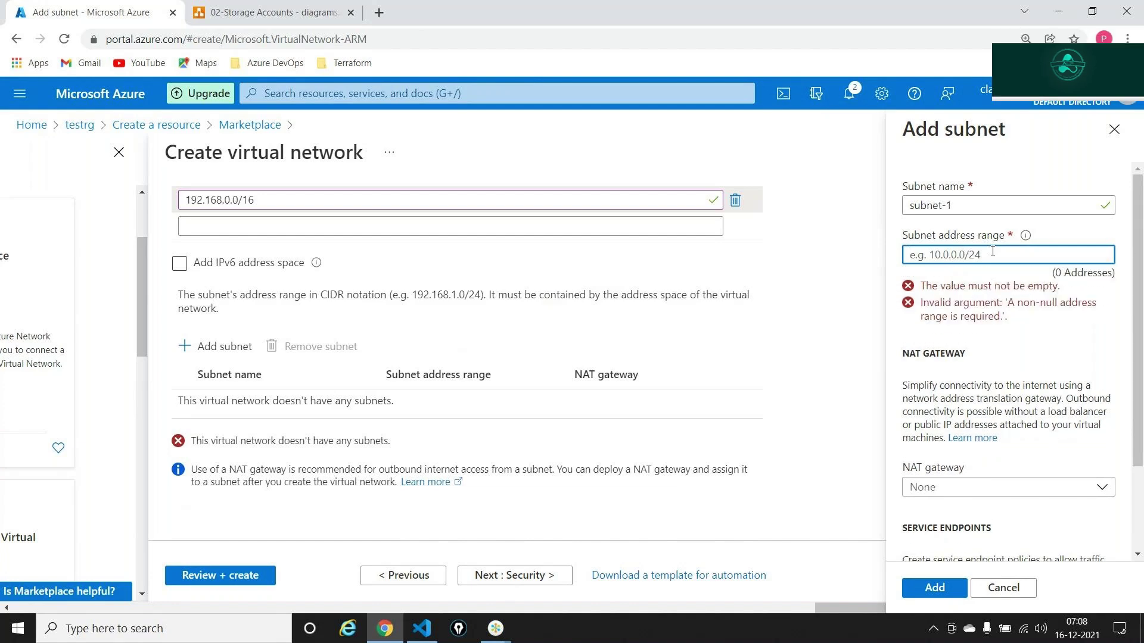
type("192.")
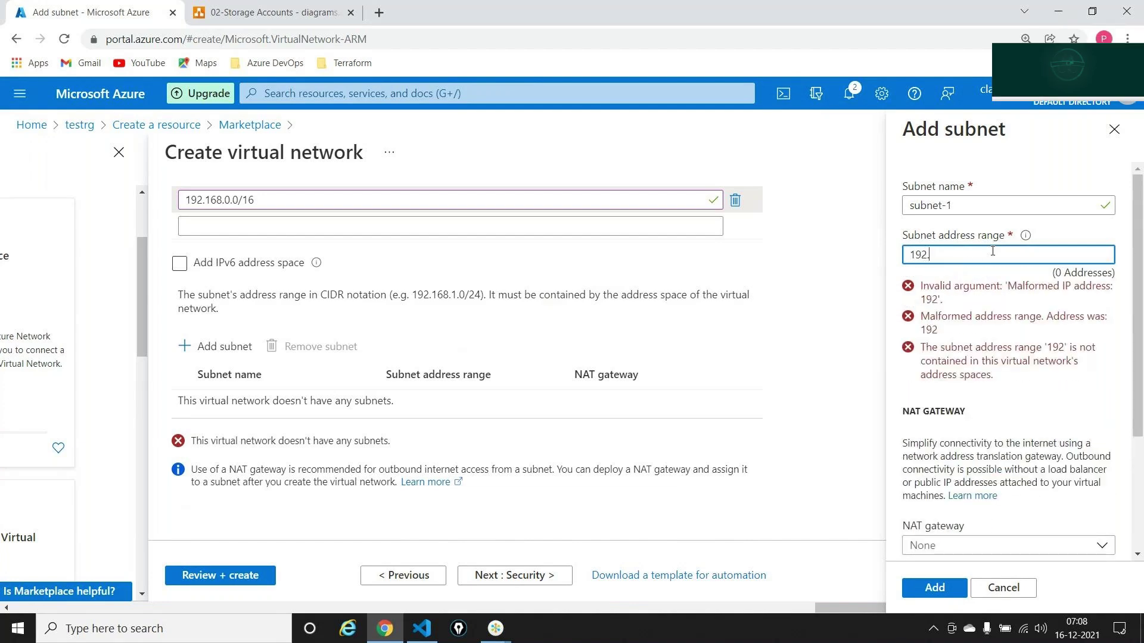
type("168.0.0")
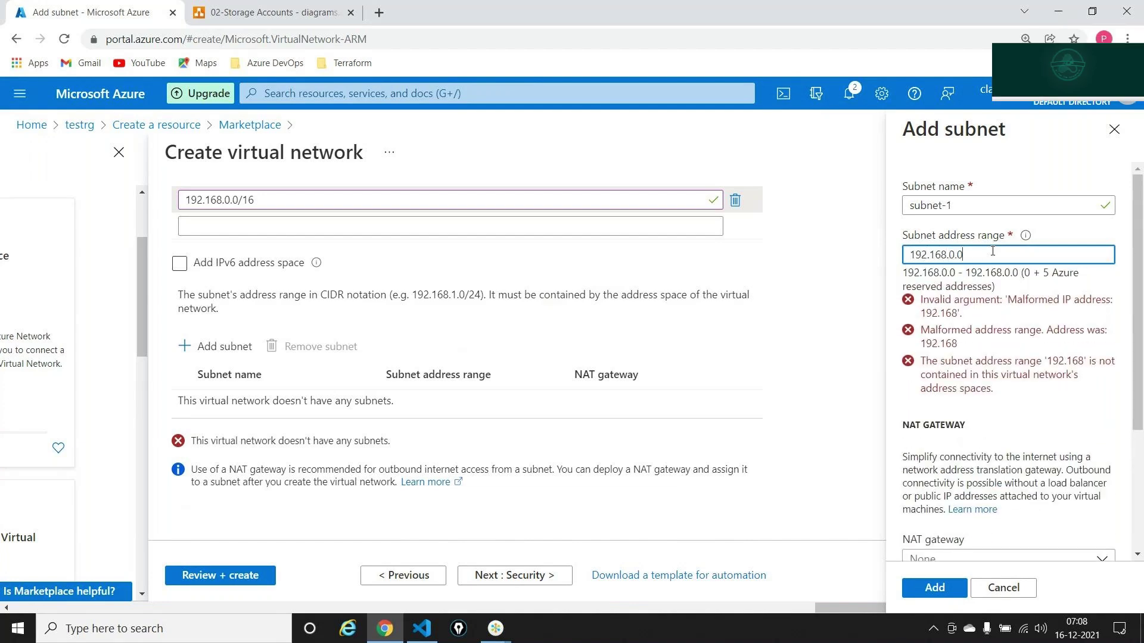
type("/")
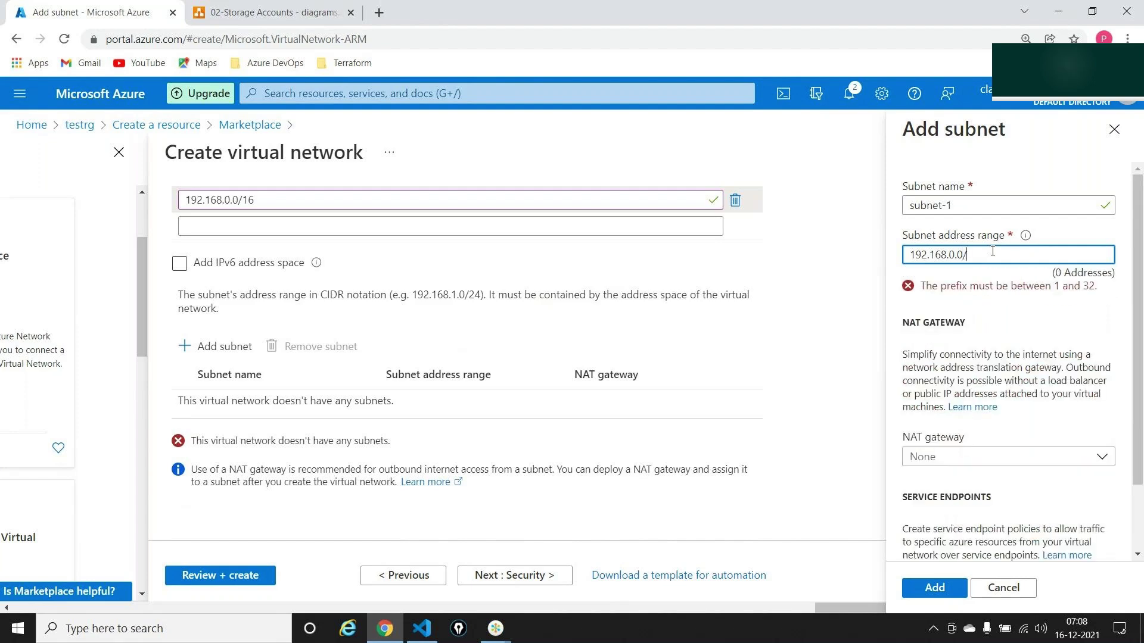
type("24")
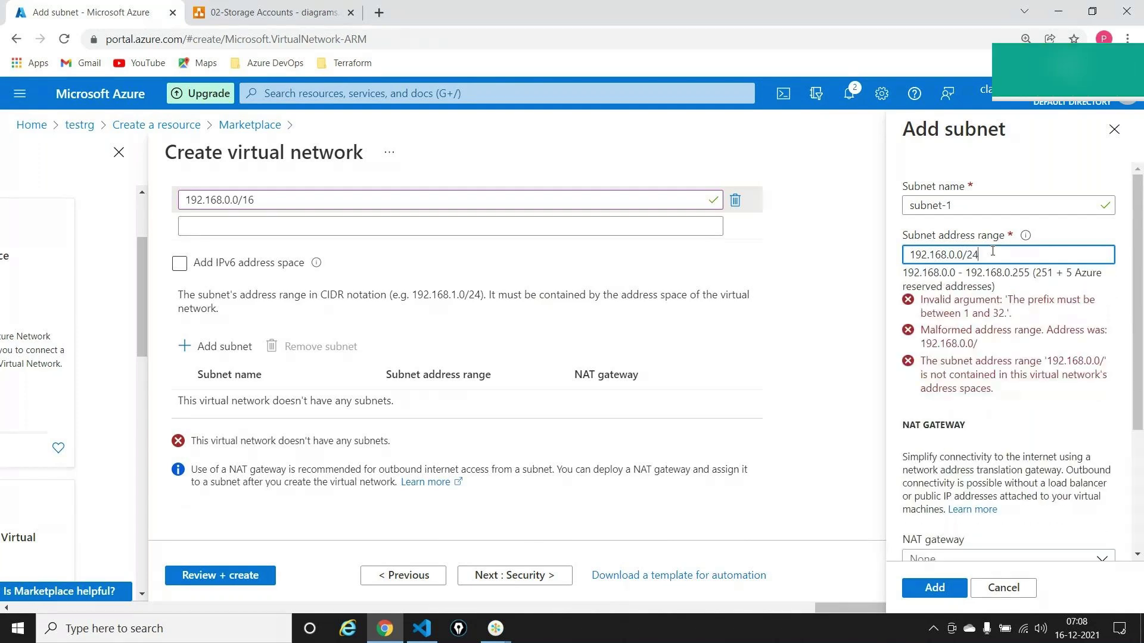
- Circle the 192.168.0.0/16 address space with the screen pen, draw an arrow from it to the subnet form, and clear the annotation
left_click(407, 139)
left_click(1114, 89)
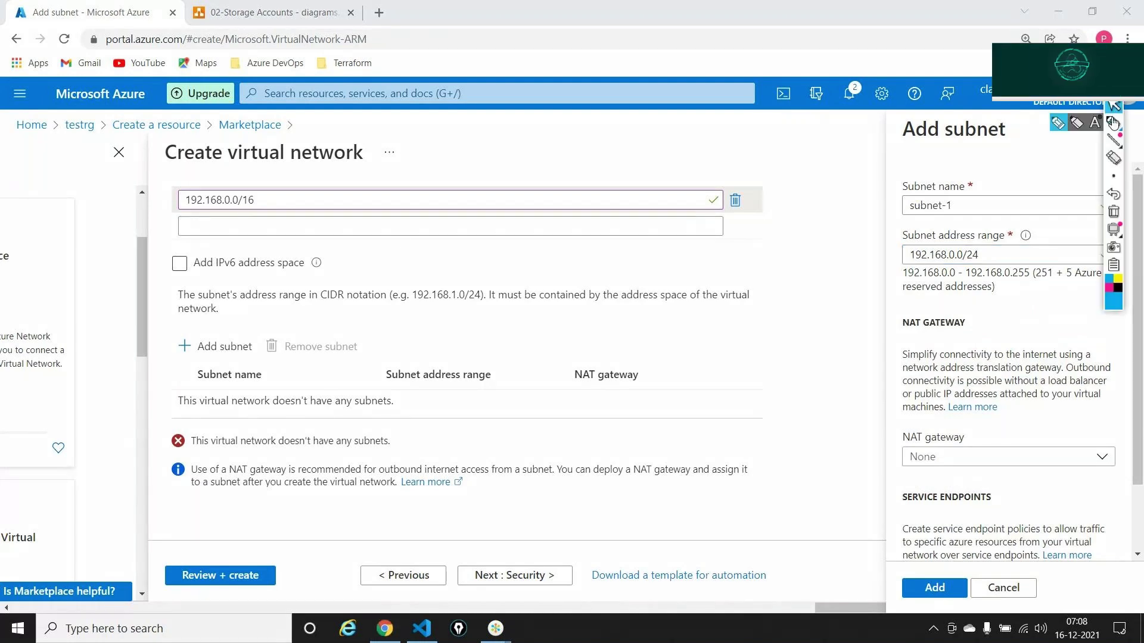
left_click(1114, 123)
mouse_move(222, 180)
left_mouse_down()
mouse_move(212, 225)
mouse_move(250, 220)
mouse_move(205, 173)
left_mouse_up()
mouse_move(273, 220)
left_mouse_down()
mouse_move(289, 238)
mouse_move(799, 288)
mouse_move(861, 266)
left_mouse_up()
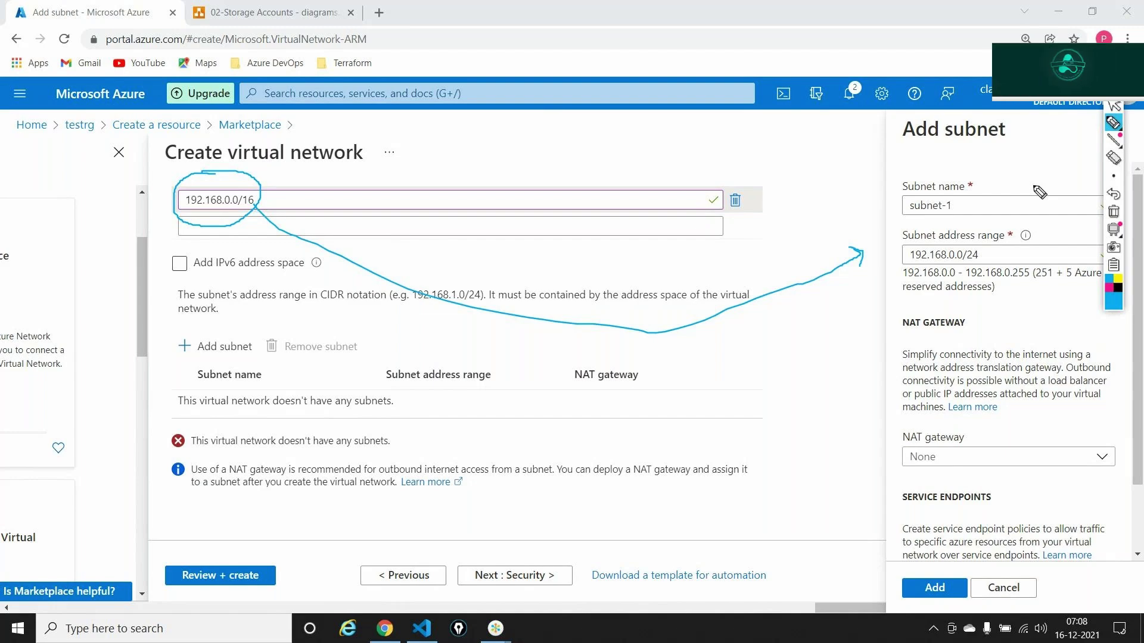
left_click(1113, 212)
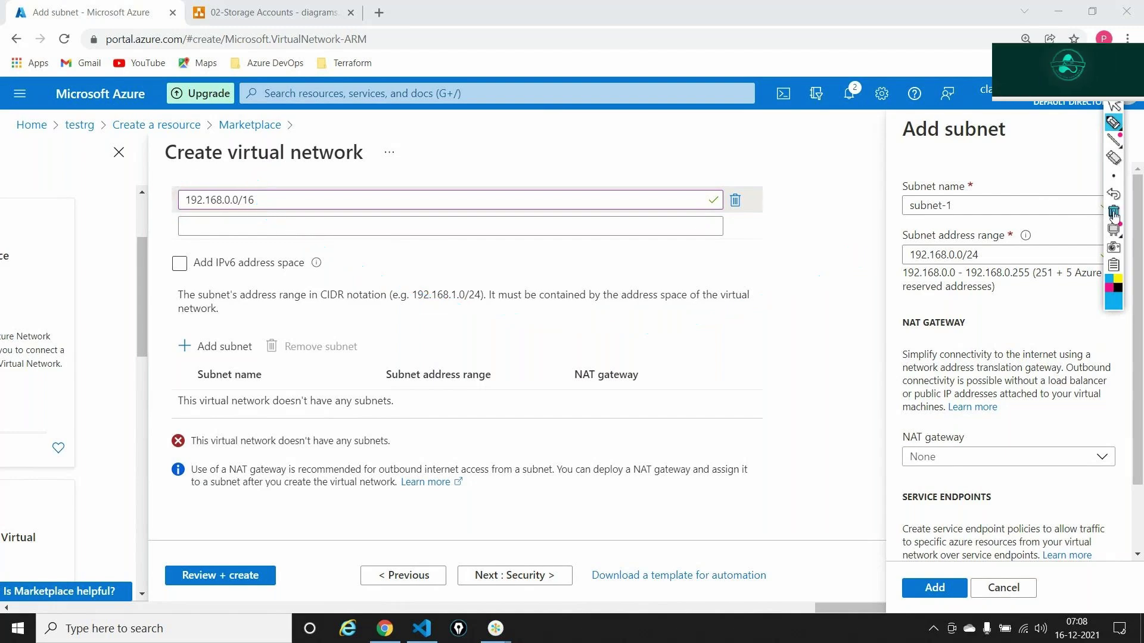
left_click(1115, 107)
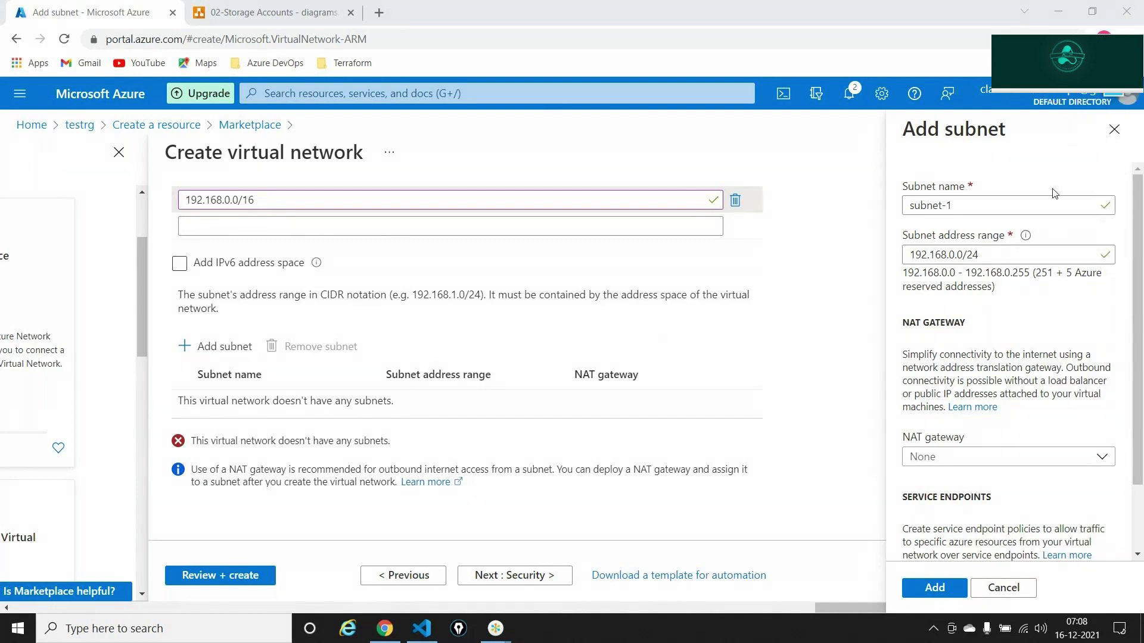
- Change the prefix length of subnet-1's address range to /25
left_click(1002, 251)
key("BackSpace")
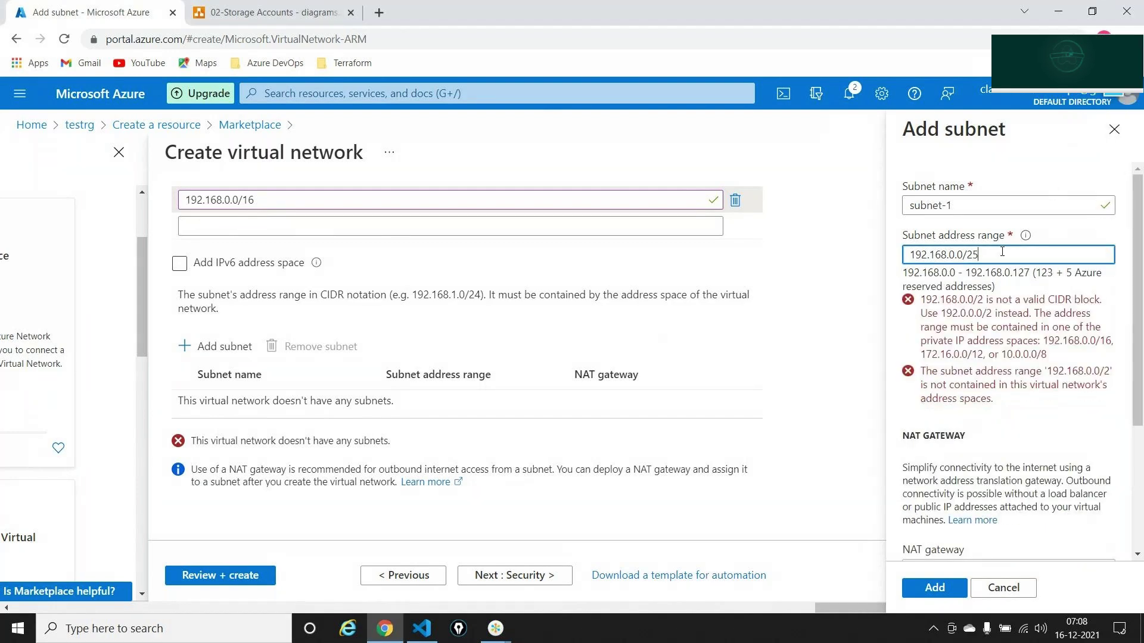
type("5")
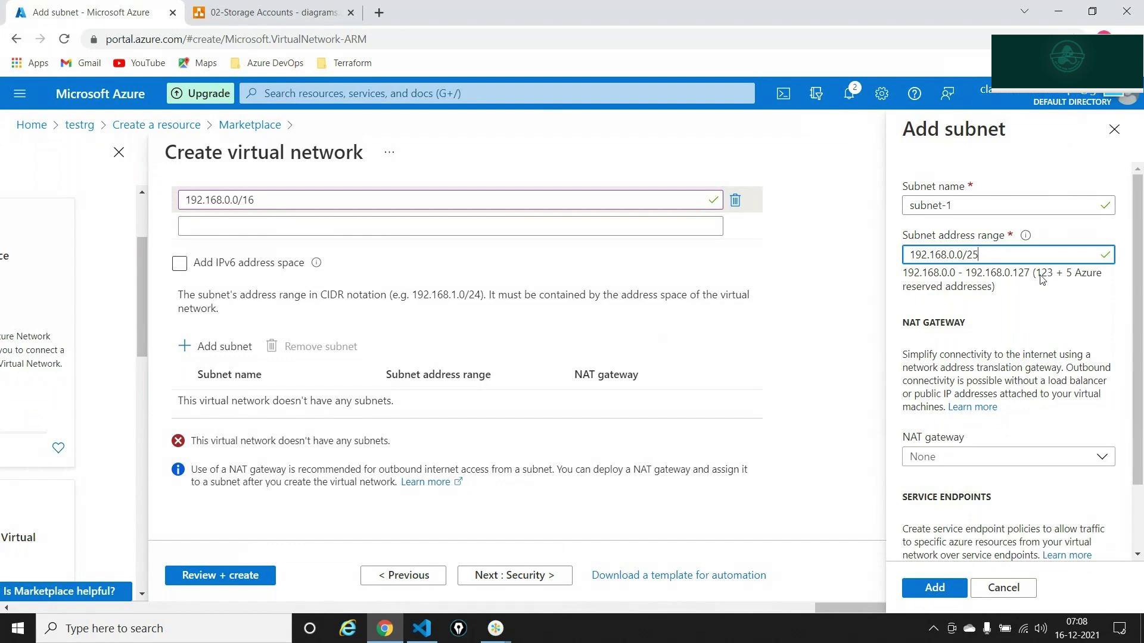
- Underline the available and Azure-reserved address text below the subnet's range with the screen pen, and close the annotation tools
left_click(1119, 101)
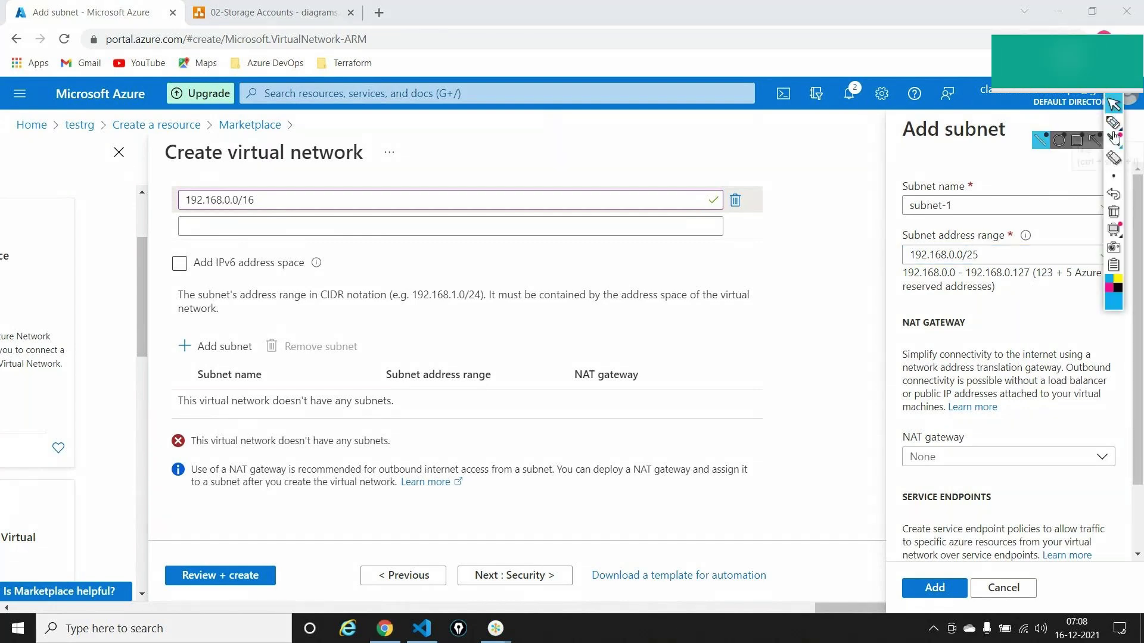
left_click_drag(1036, 278, 1092, 278)
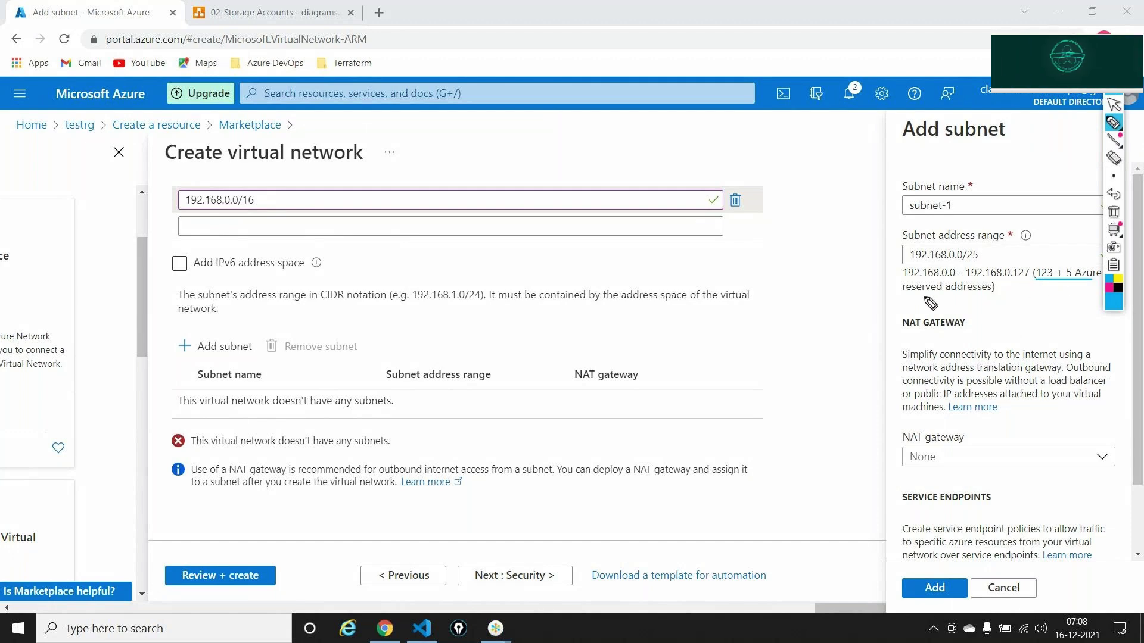
left_click_drag(905, 295, 994, 293)
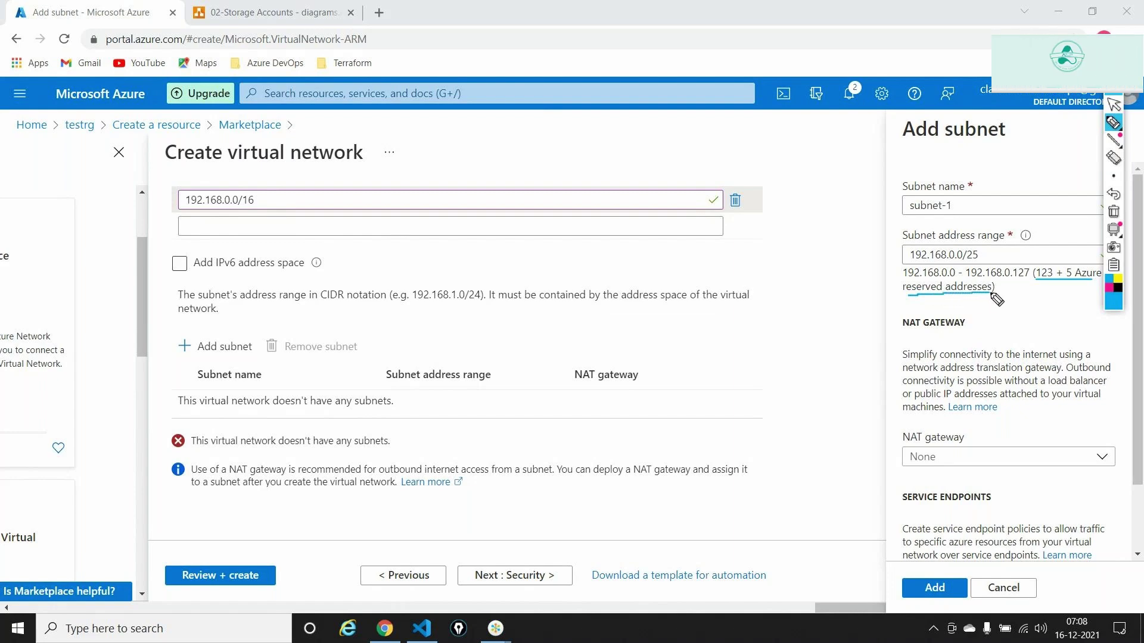
left_click(1114, 105)
left_click(1114, 94)
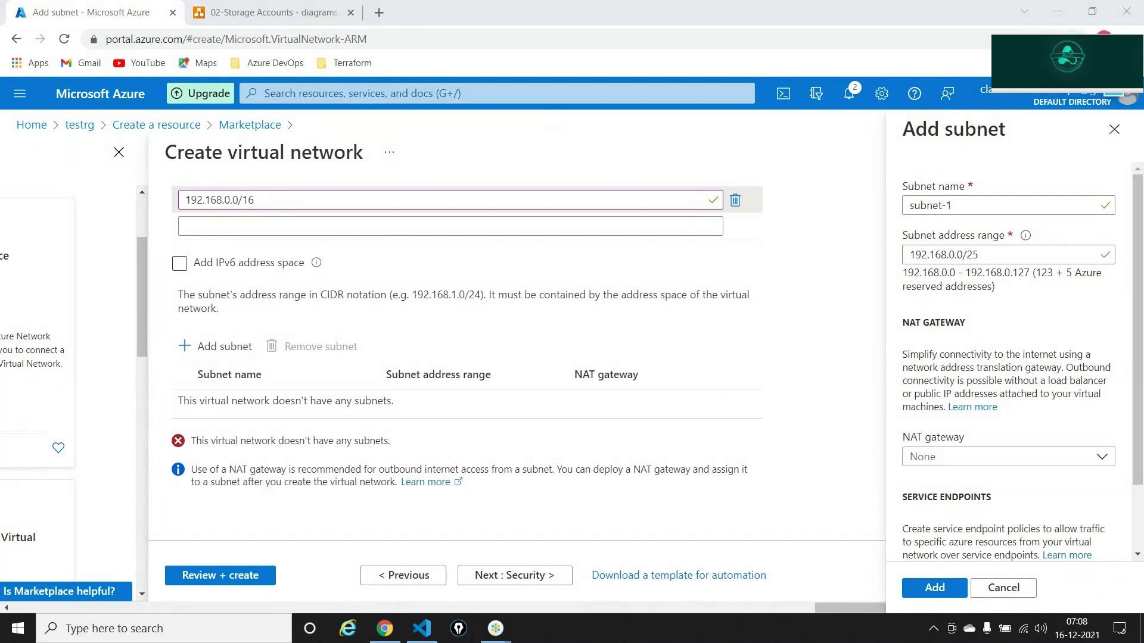
- Write "5 IP" with the screen pen beside the subnet form, circle the 5, and draw an arrow down to "add"
left_click(1113, 94)
left_click(1114, 123)
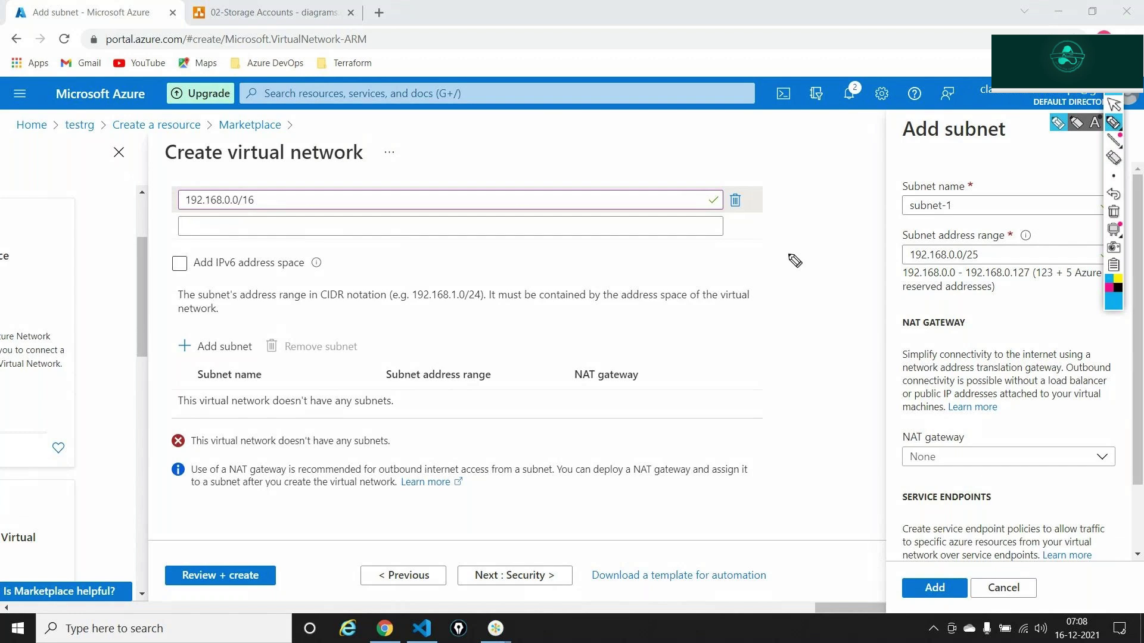
mouse_move(792, 253)
left_mouse_down()
mouse_move(773, 278)
mouse_move(819, 302)
mouse_move(818, 245)
mouse_move(837, 263)
mouse_move(825, 277)
left_mouse_up()
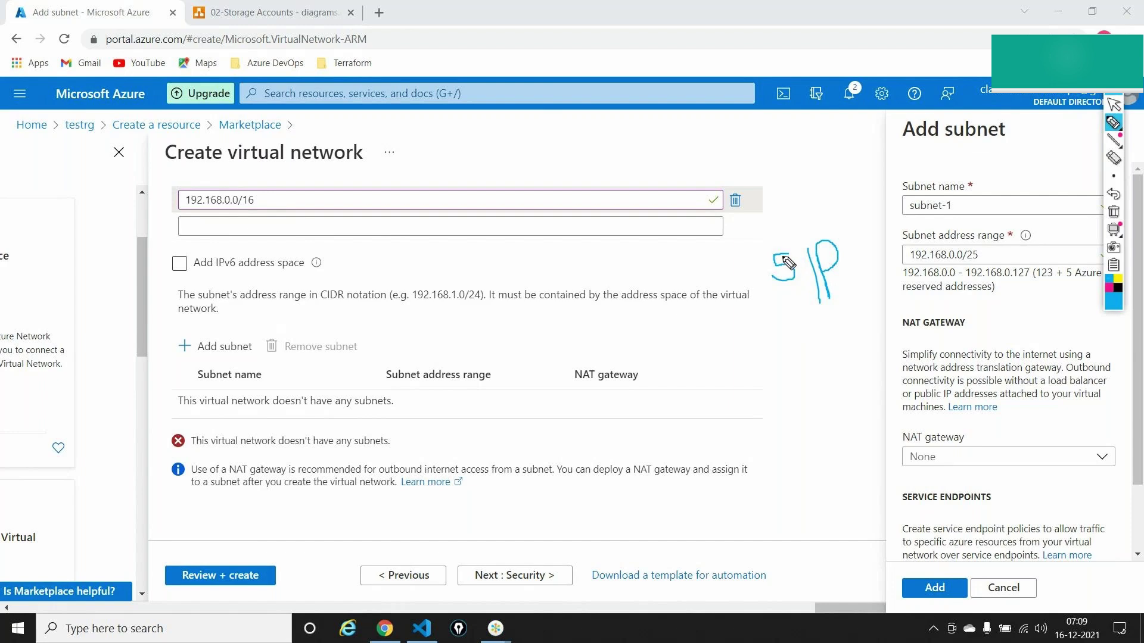
mouse_move(779, 249)
left_mouse_down()
mouse_move(764, 278)
mouse_move(811, 289)
mouse_move(814, 248)
mouse_move(781, 249)
left_mouse_up()
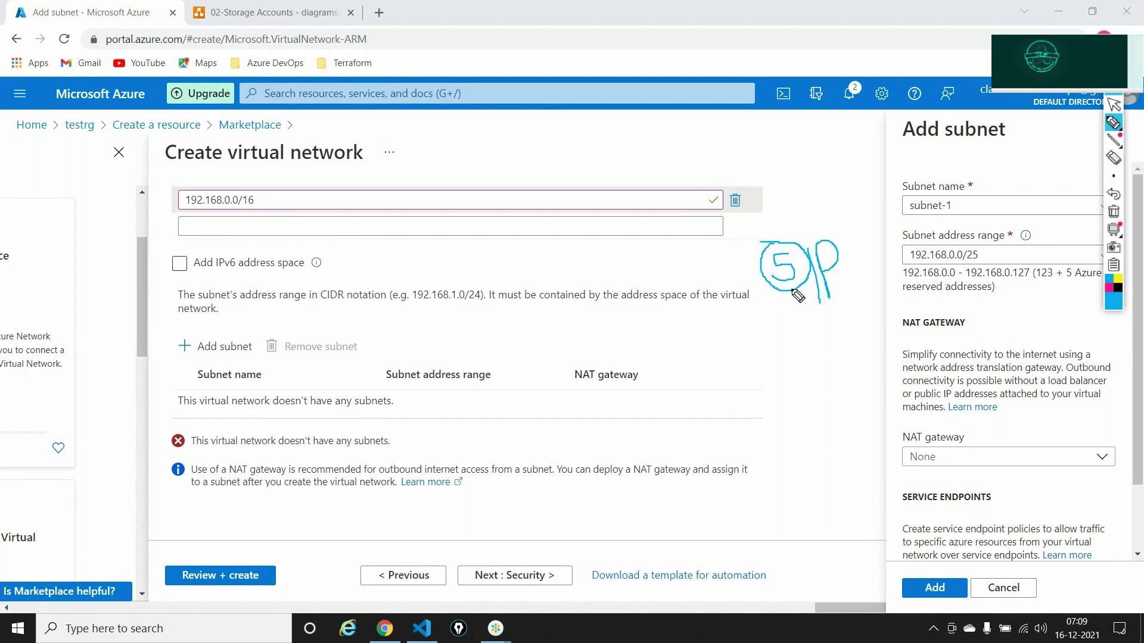
mouse_move(792, 290)
left_mouse_down()
mouse_move(809, 355)
mouse_move(808, 334)
left_mouse_up()
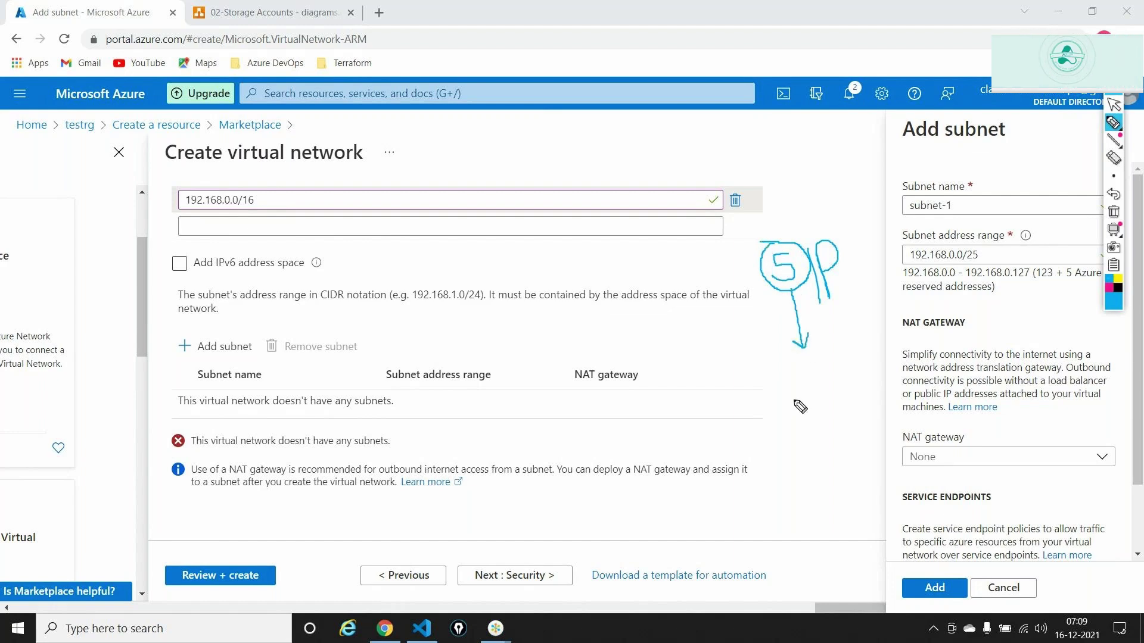
mouse_move(783, 381)
left_mouse_down()
mouse_move(824, 383)
mouse_move(815, 389)
left_mouse_up()
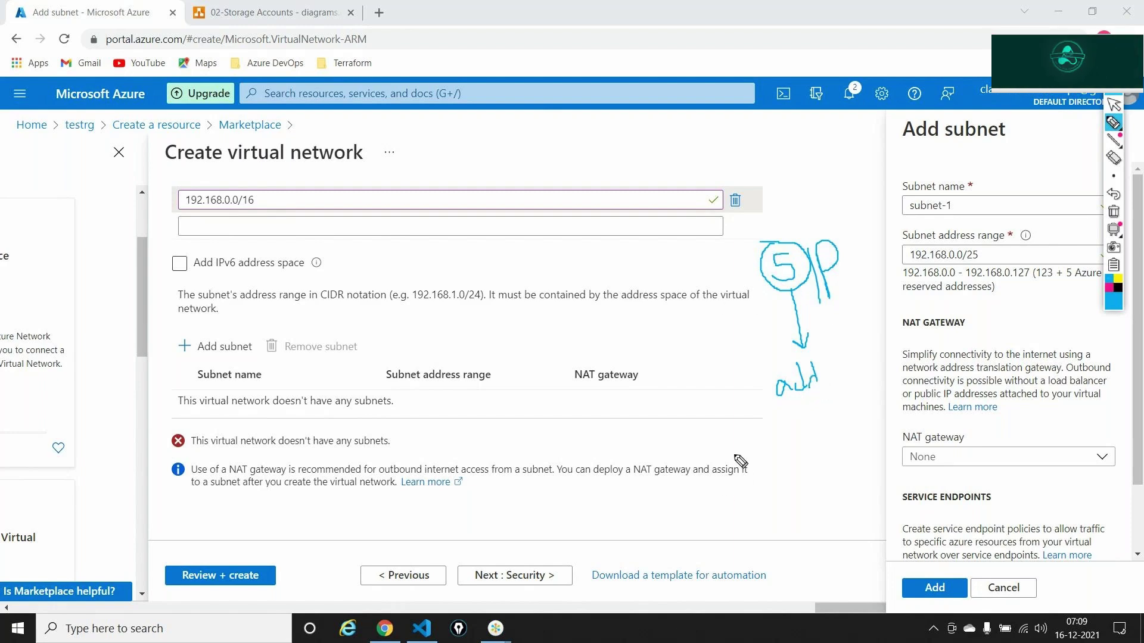
- Draw a second arrow to the numbers 2 and 1, add a circled 2 and a check mark, and clear and close the annotation
mouse_move(788, 290)
left_mouse_down()
mouse_move(772, 426)
mouse_move(763, 426)
mouse_move(777, 426)
left_mouse_up()
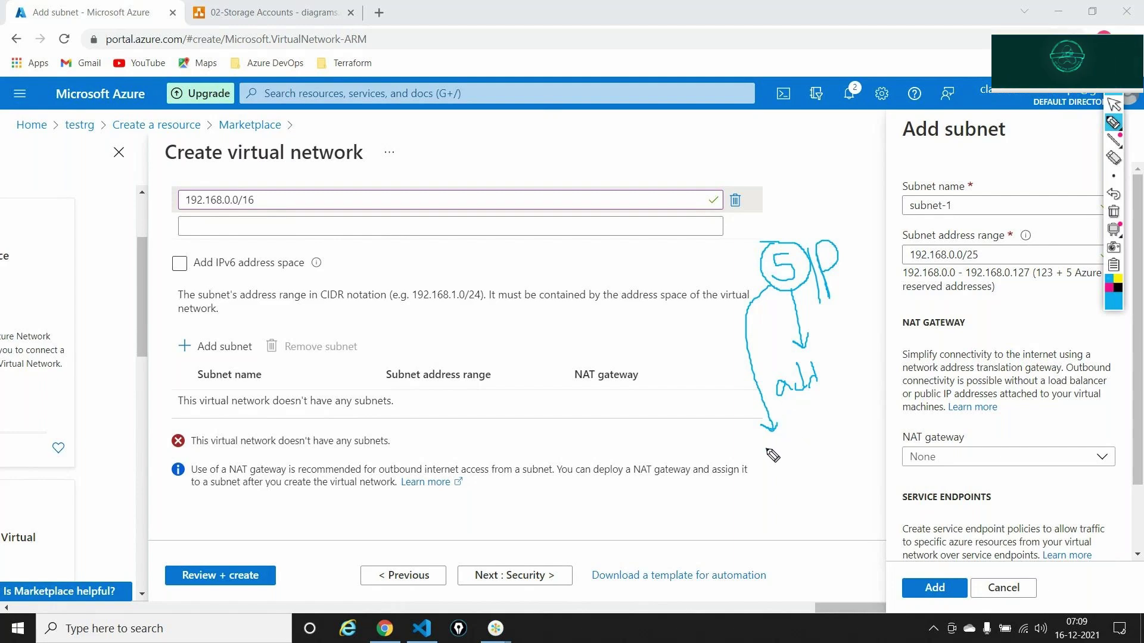
mouse_move(773, 456)
left_mouse_down()
mouse_move(775, 467)
mouse_move(795, 469)
left_mouse_up()
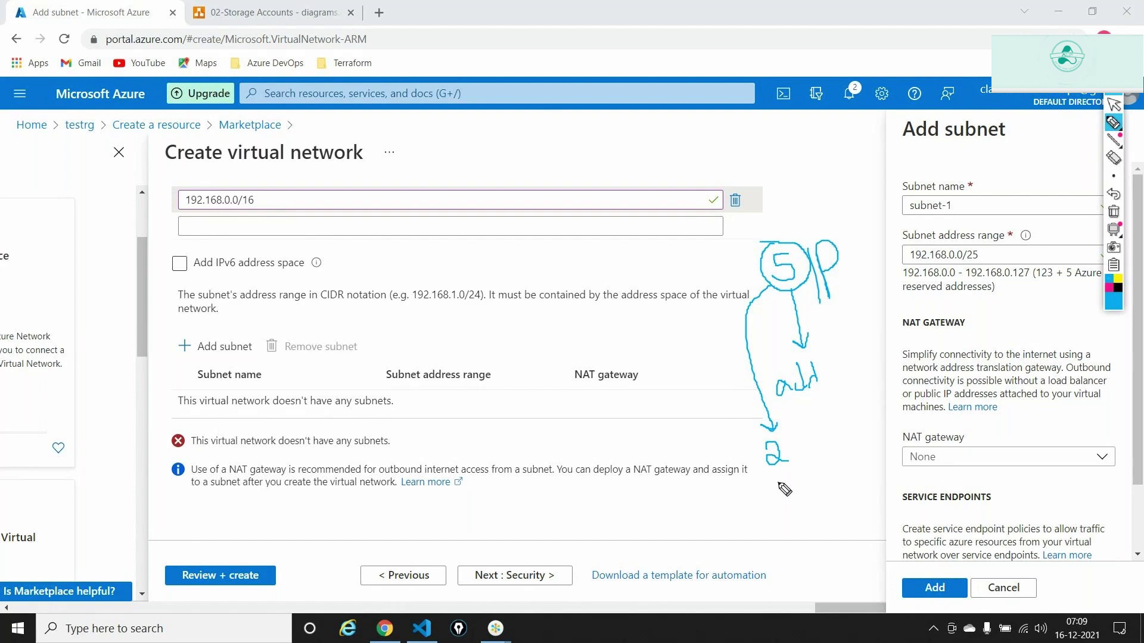
left_click_drag(779, 484, 786, 508)
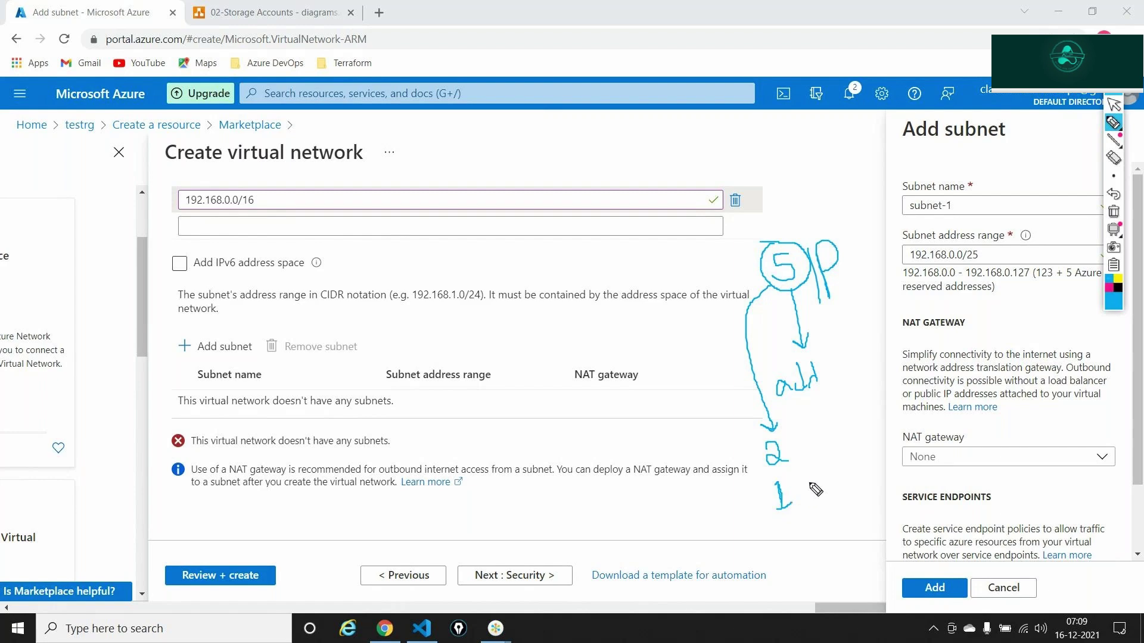
left_click_drag(791, 428, 815, 506)
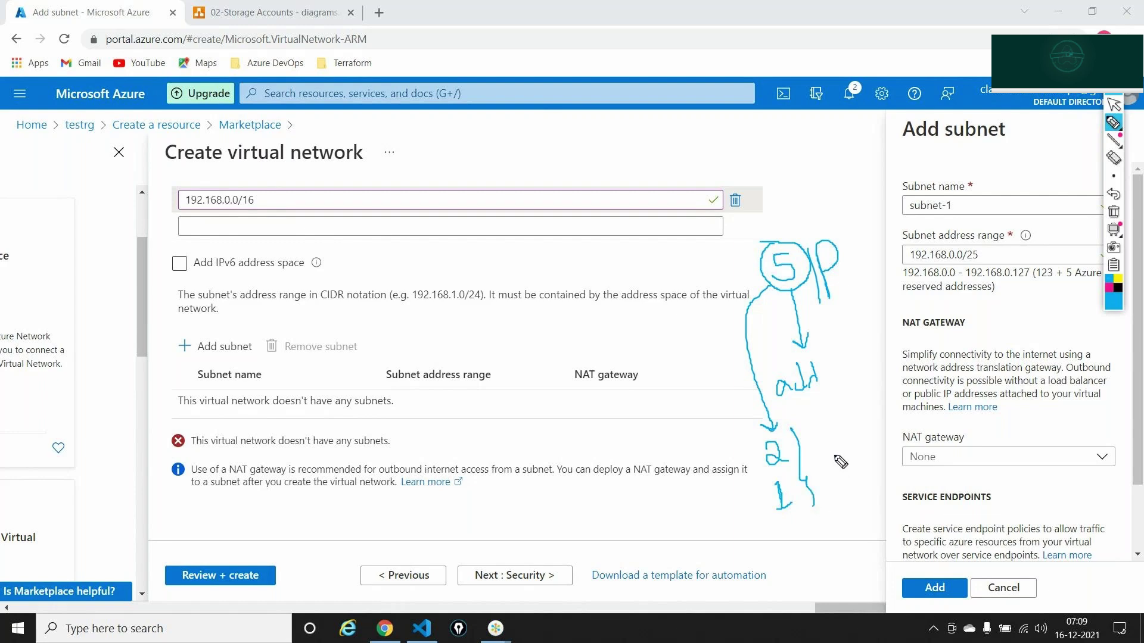
left_click_drag(815, 431, 831, 451)
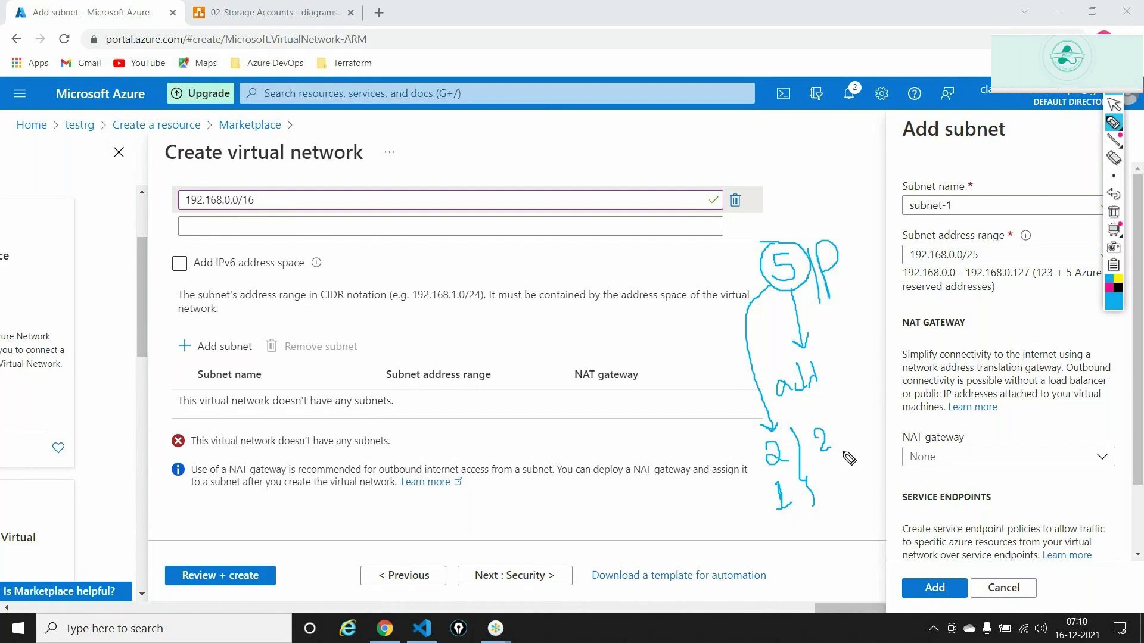
mouse_move(814, 418)
left_mouse_down()
mouse_move(825, 474)
mouse_move(846, 426)
mouse_move(814, 423)
left_mouse_up()
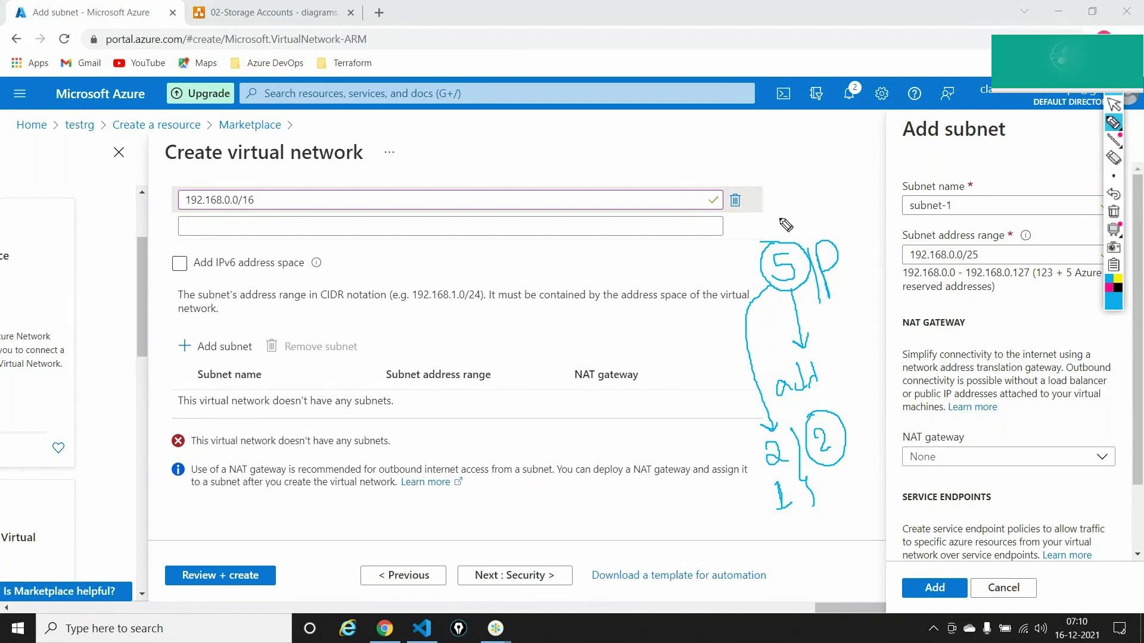
mouse_move(780, 222)
left_mouse_down()
mouse_move(787, 232)
mouse_move(804, 199)
left_mouse_up()
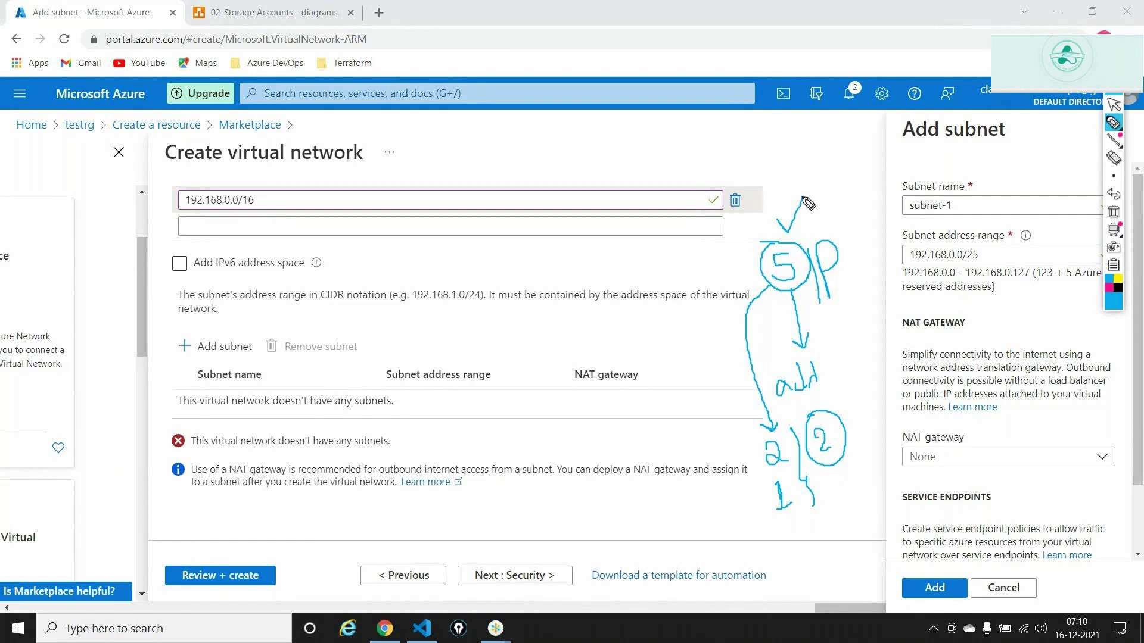
left_click(1114, 212)
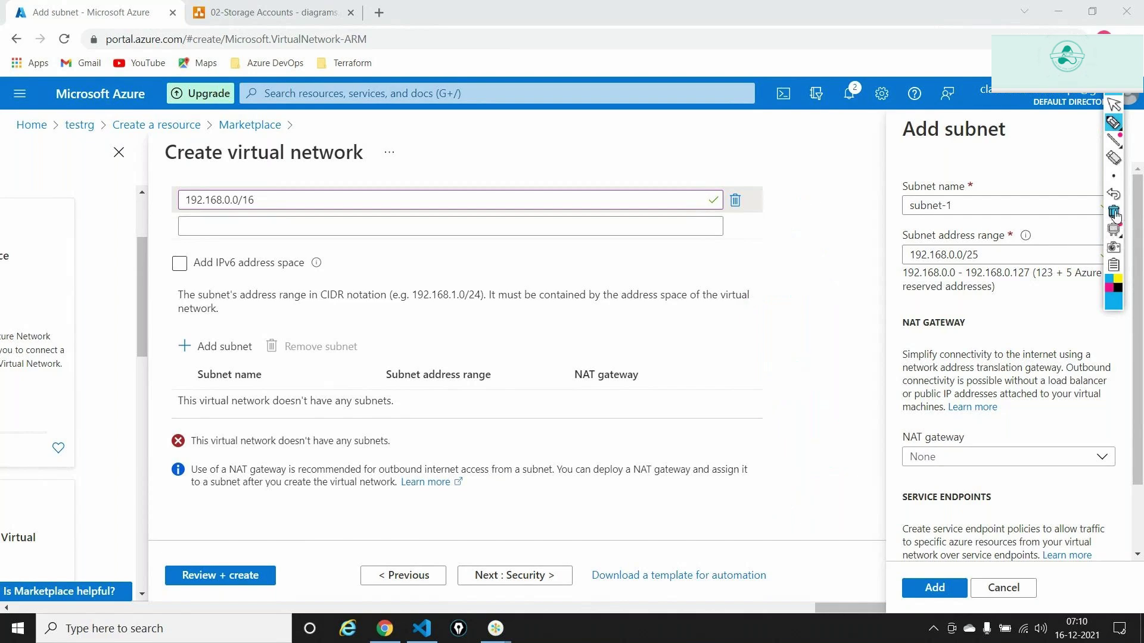
left_click(1111, 102)
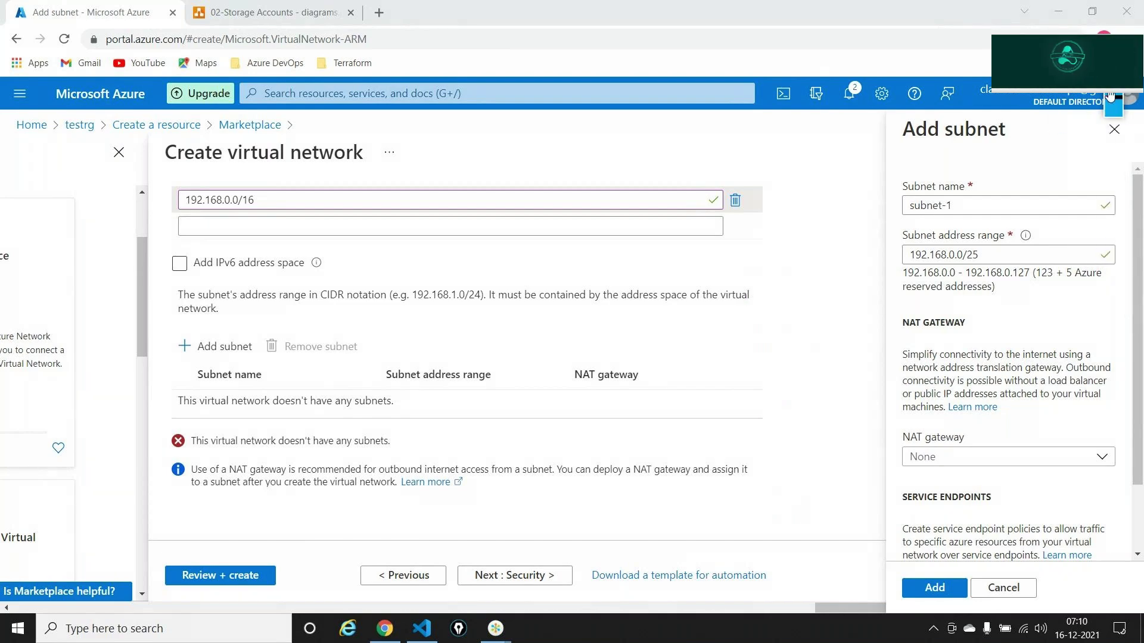
- Change the prefix length of subnet-1's address range to /24
left_click(997, 256)
key("BackSpace")
key("BackSpace")
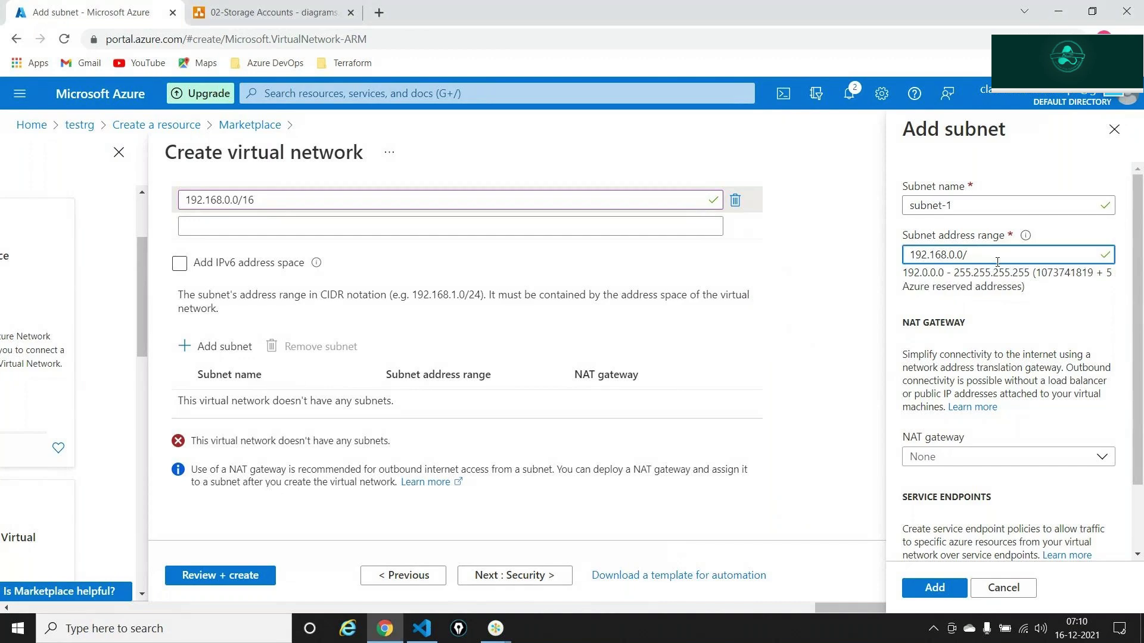
type("24")
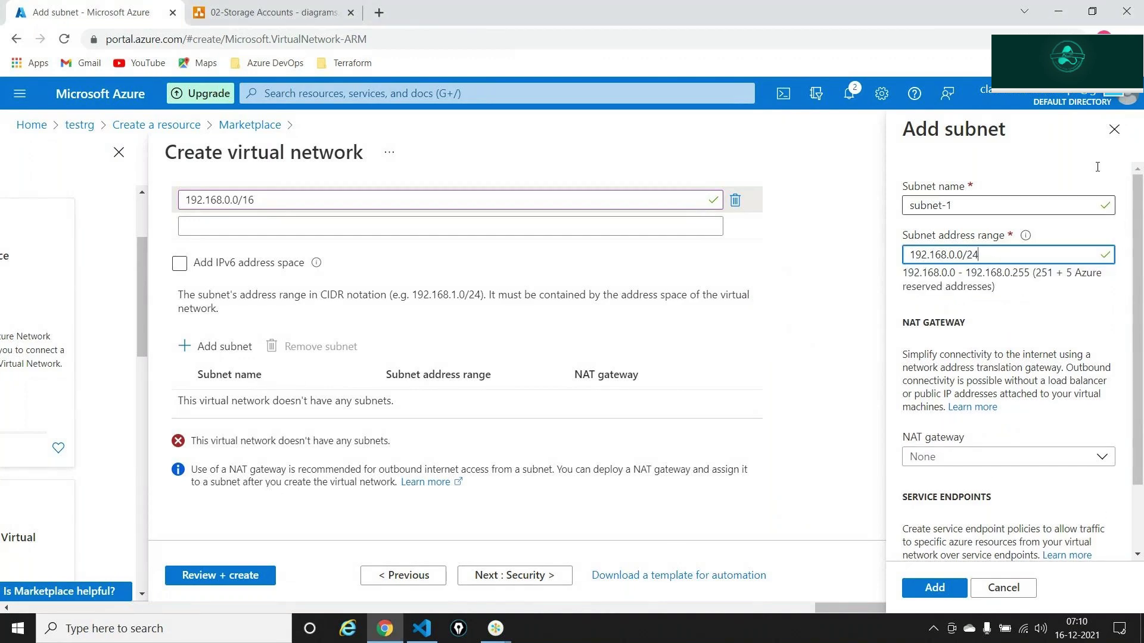
- Box the available address count and the Azure-reserved address text with the screen pen, clear the marks, and put the annotation tools away
left_click(1119, 95)
left_click_drag(1119, 96, 771, 225)
left_click(771, 225)
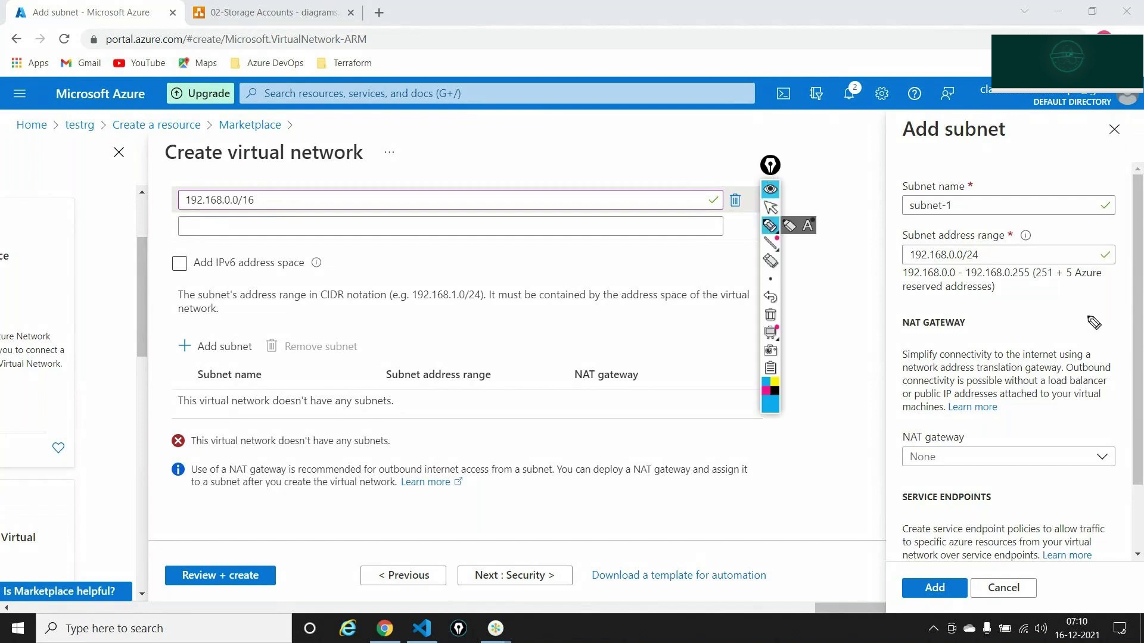
mouse_move(1035, 278)
left_mouse_down()
mouse_move(1054, 278)
mouse_move(1053, 257)
mouse_move(1034, 278)
mouse_move(1104, 278)
mouse_move(1070, 267)
left_mouse_up()
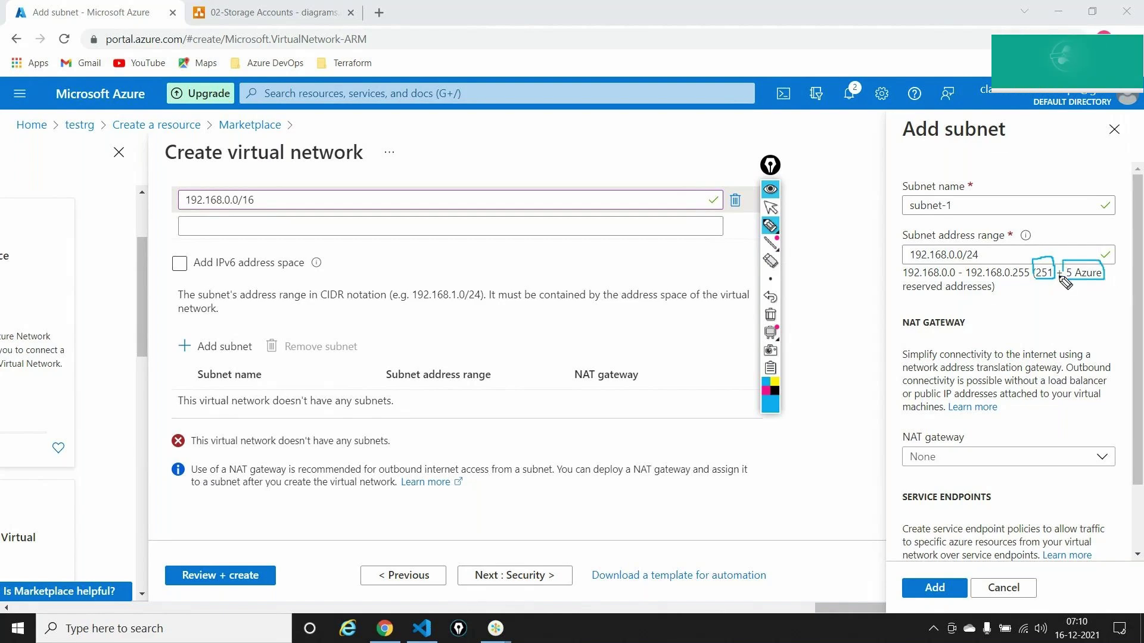
mouse_move(904, 296)
left_mouse_down()
mouse_move(1001, 301)
mouse_move(999, 282)
mouse_move(900, 301)
left_mouse_up()
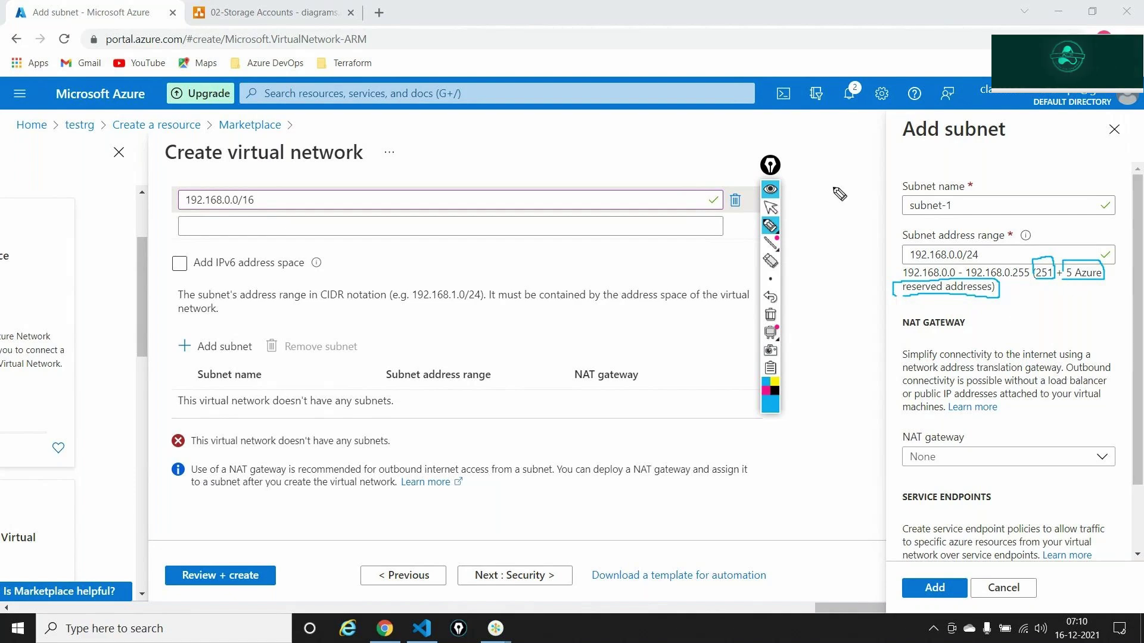
left_click(770, 314)
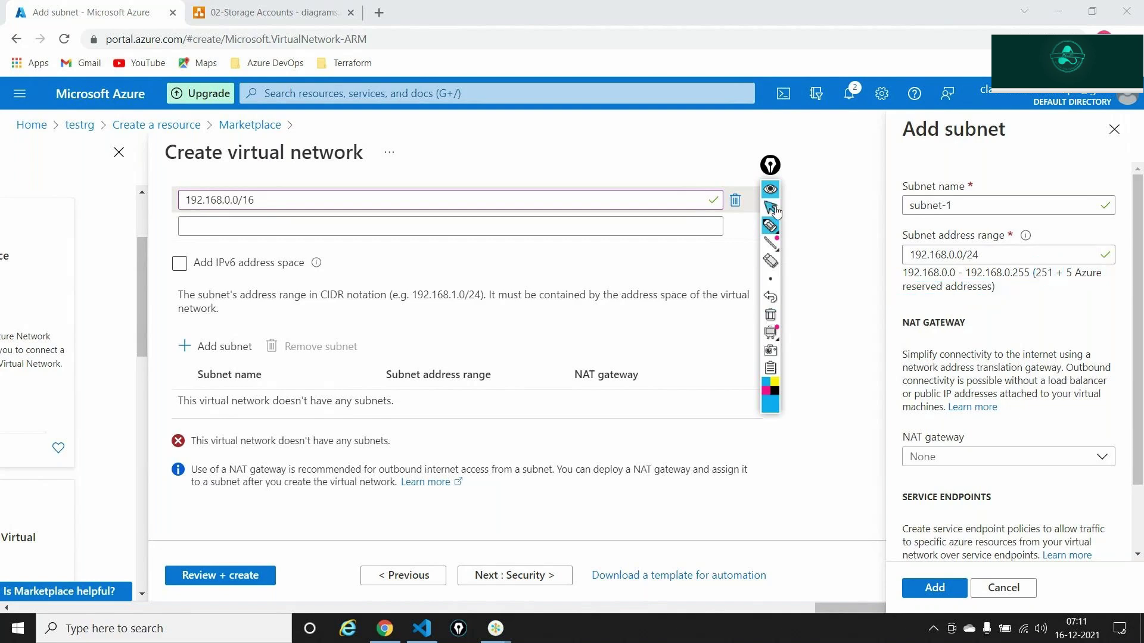
left_click(770, 189)
mouse_move(770, 165)
left_mouse_down()
mouse_move(1138, 213)
mouse_move(1111, 110)
mouse_move(1137, 100)
left_mouse_up()
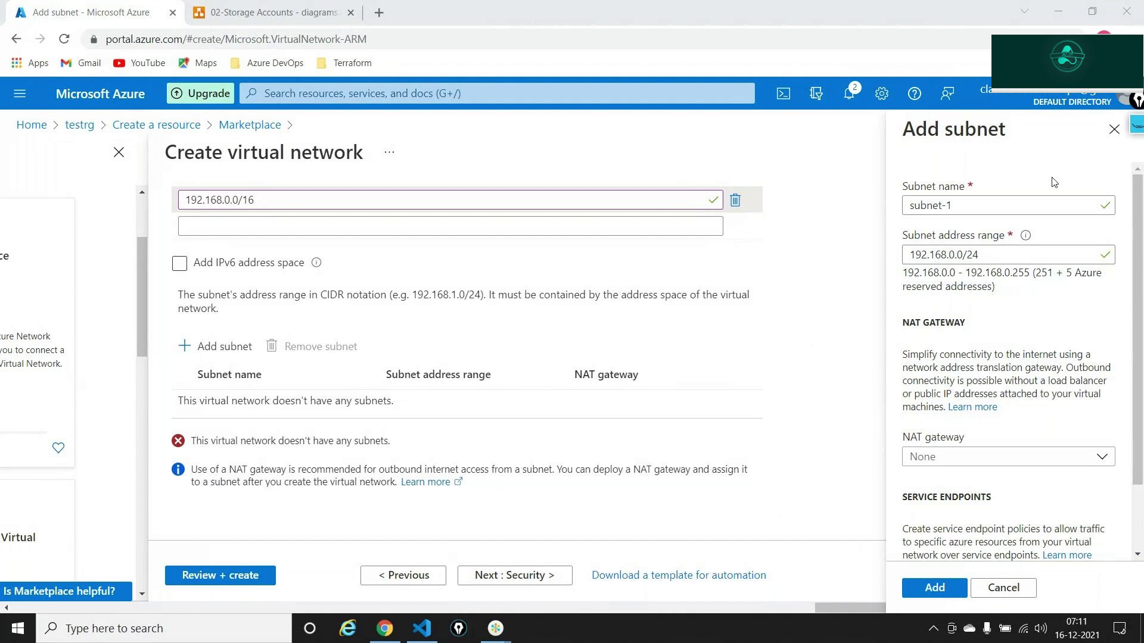
- Try the prefix lengths /25, /26, /27, /28 and /29 one after another in subnet-1's address range
left_click(999, 252)
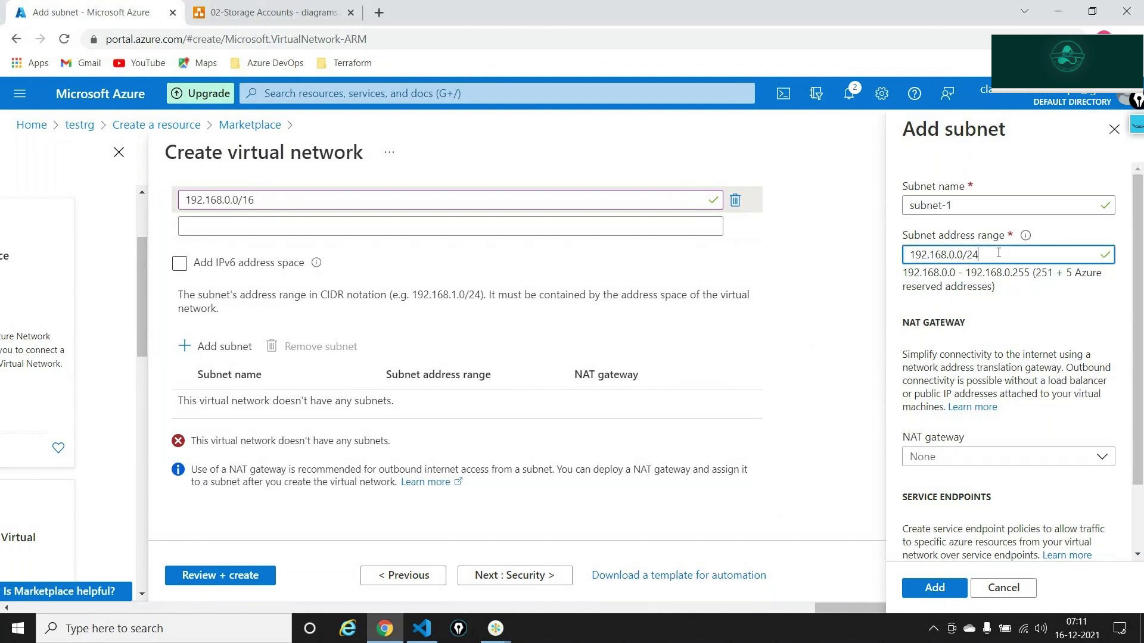
key("BackSpace")
type("5")
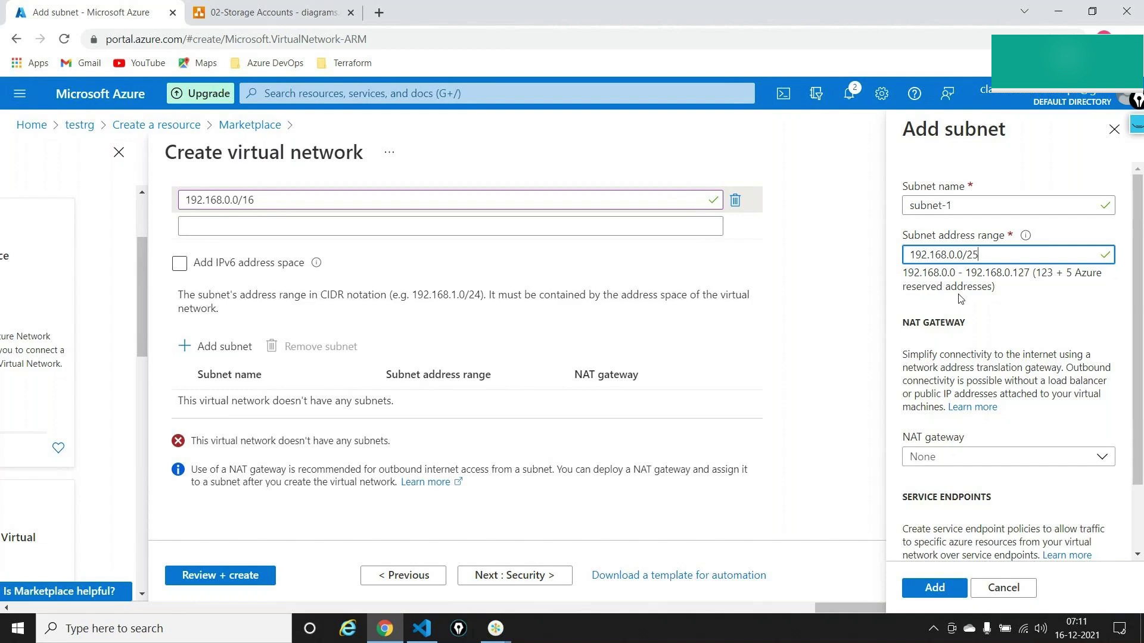
key("BackSpace")
type("6")
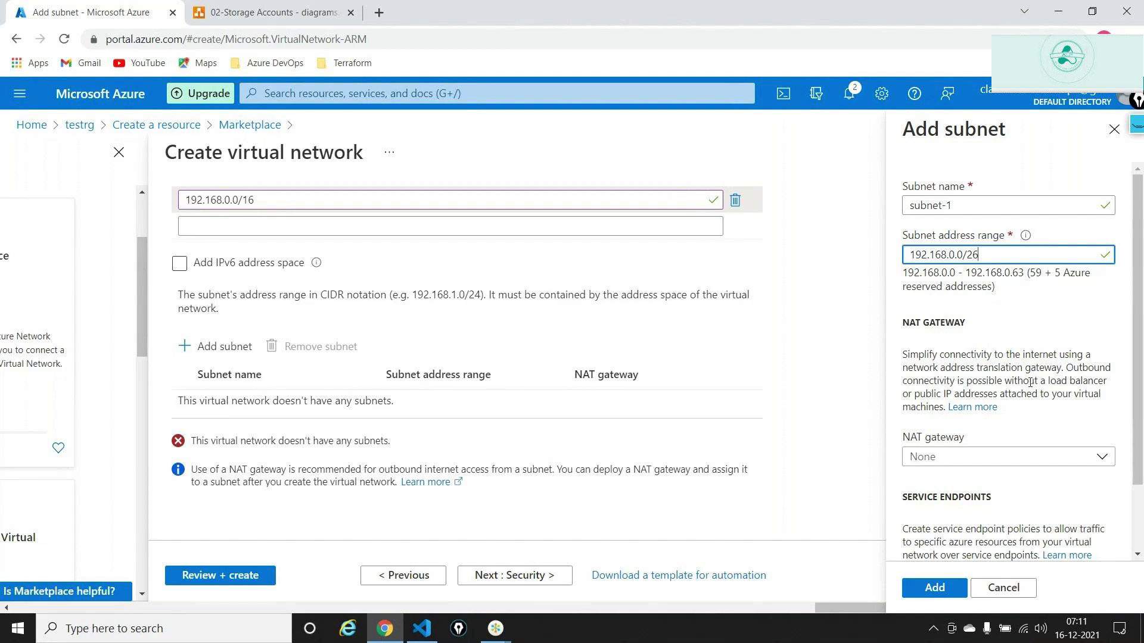
key("BackSpace")
type("7")
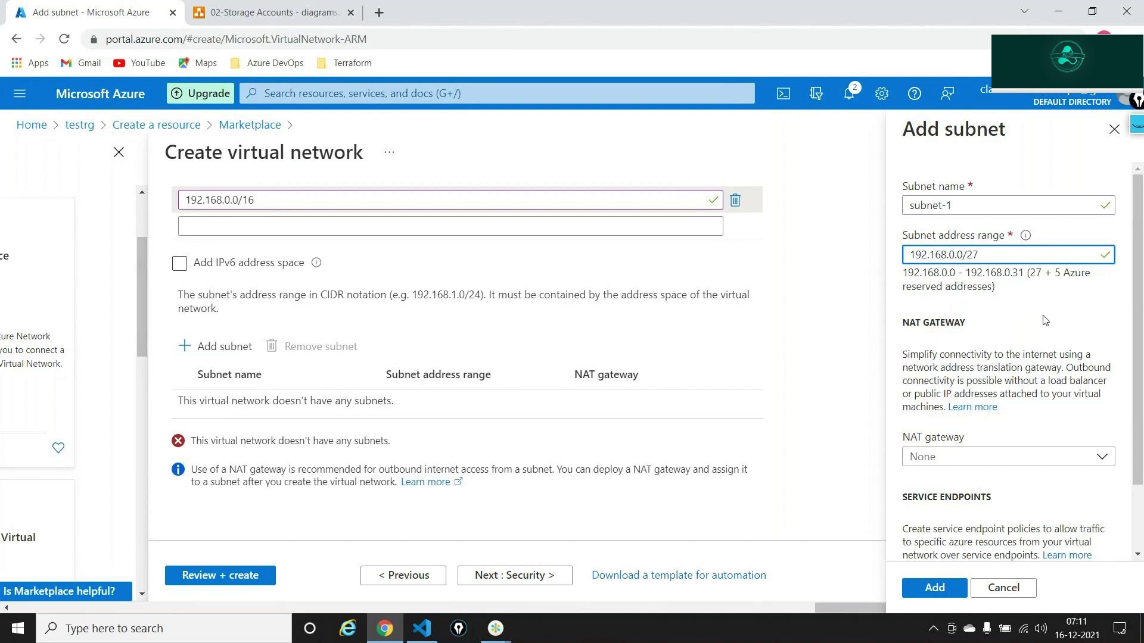
key("BackSpace")
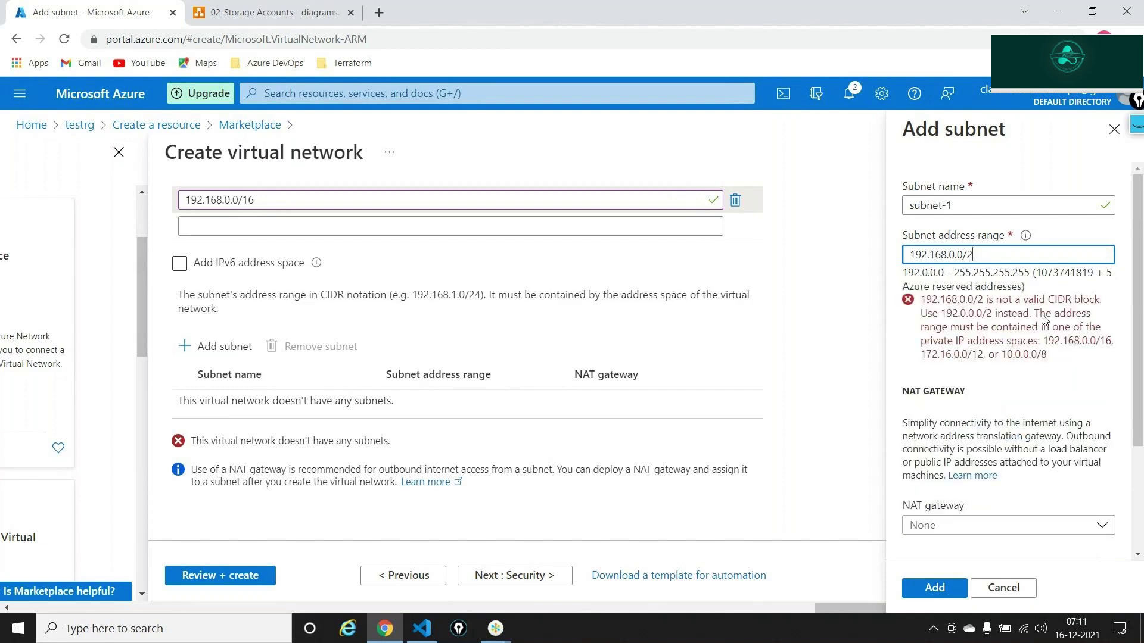
type("8")
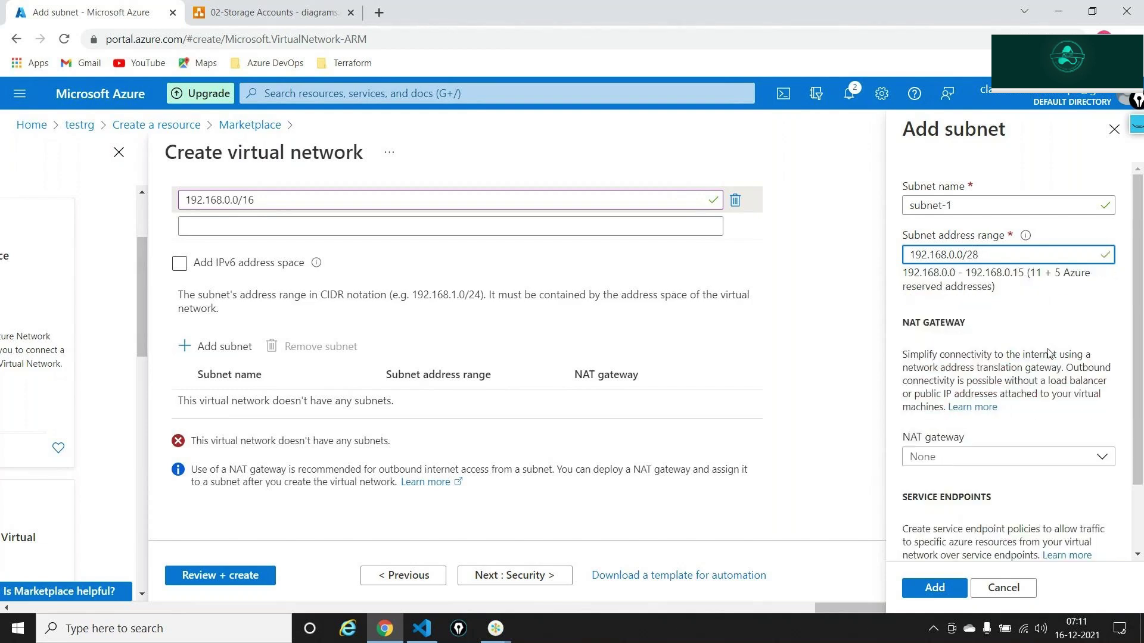
key("BackSpace")
type("9")
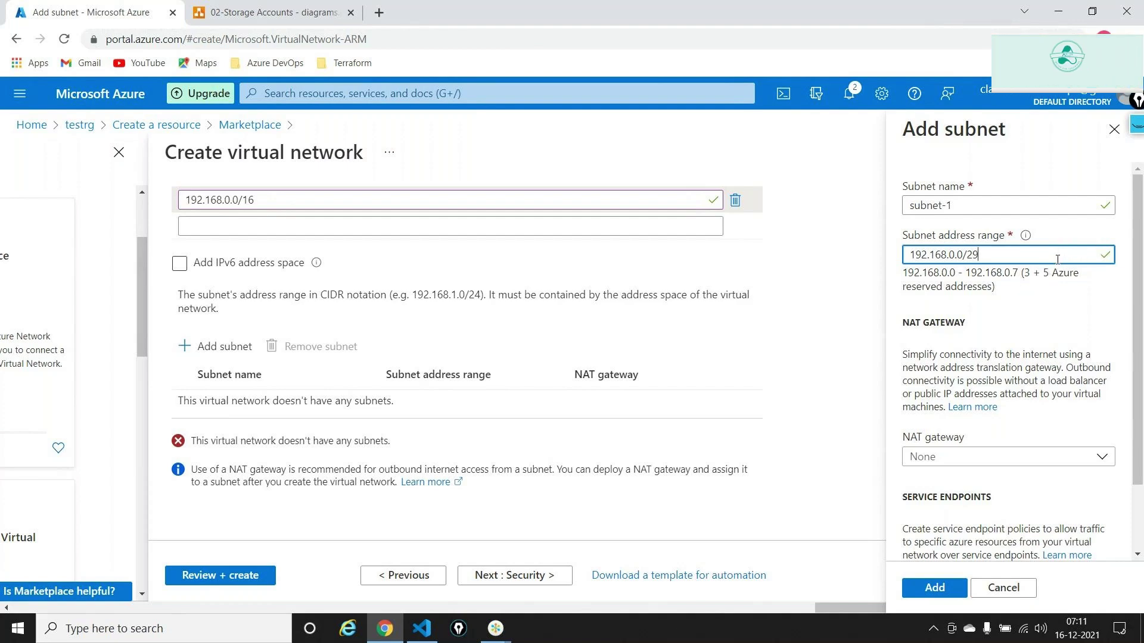
- Try the prefix length /30 for subnet-1's address range and highlight the validation message below it
key("BackSpace")
key("BackSpace")
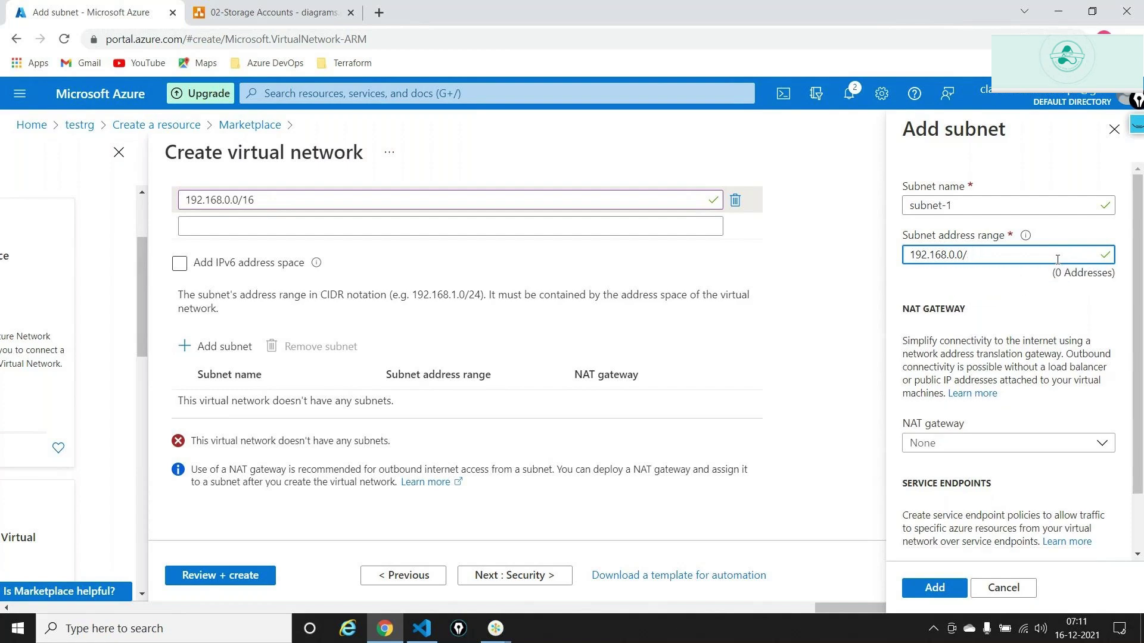
type("3")
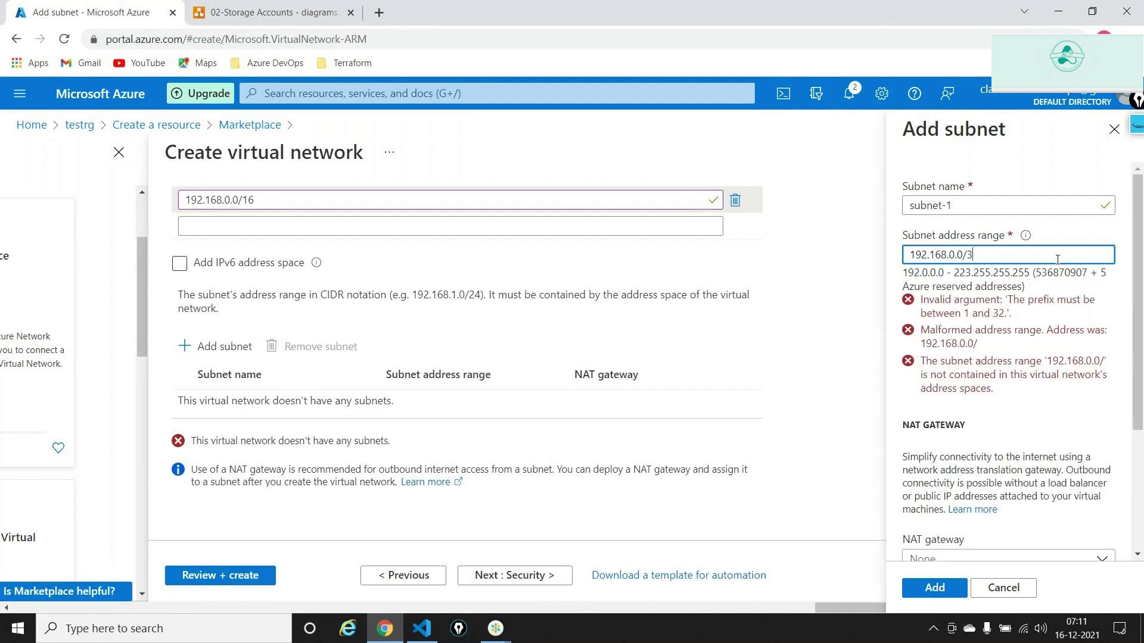
type("0")
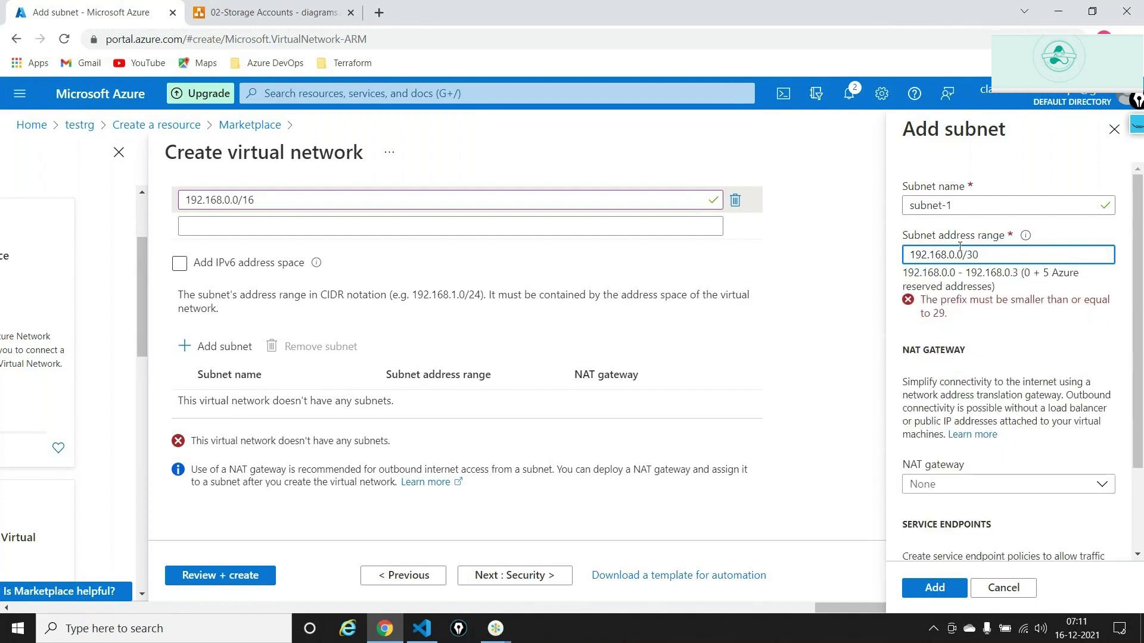
left_click(926, 305)
left_click_drag(924, 302, 957, 316)
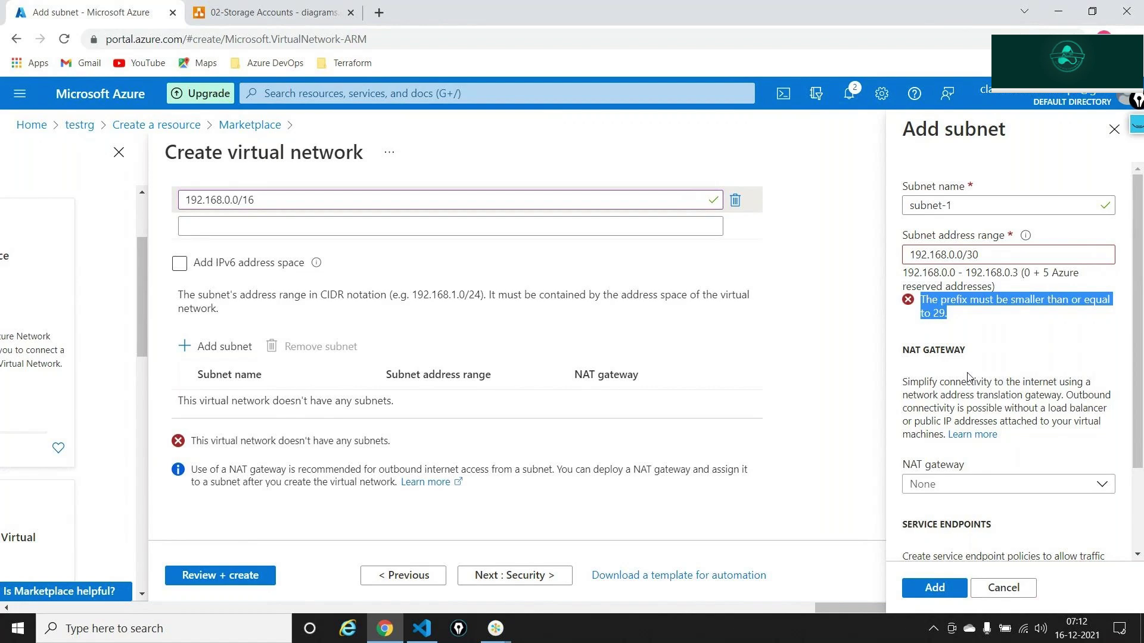
- Set subnet-1's address range to 192.168.0.0/29
left_click(983, 254)
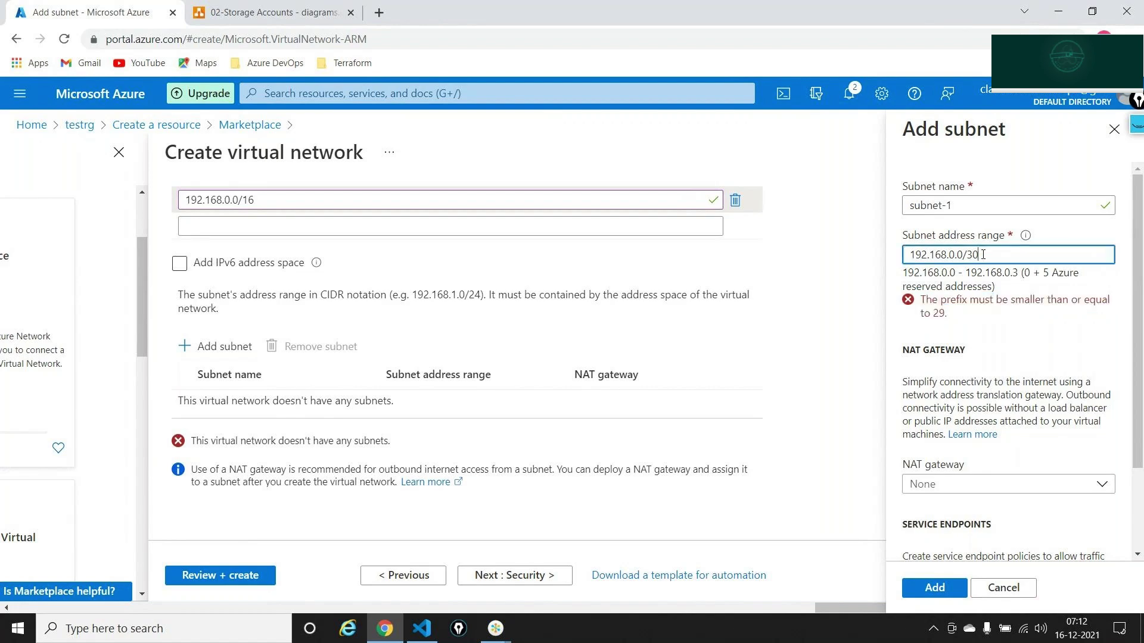
key("BackSpace")
key("BackSpace")
type("2")
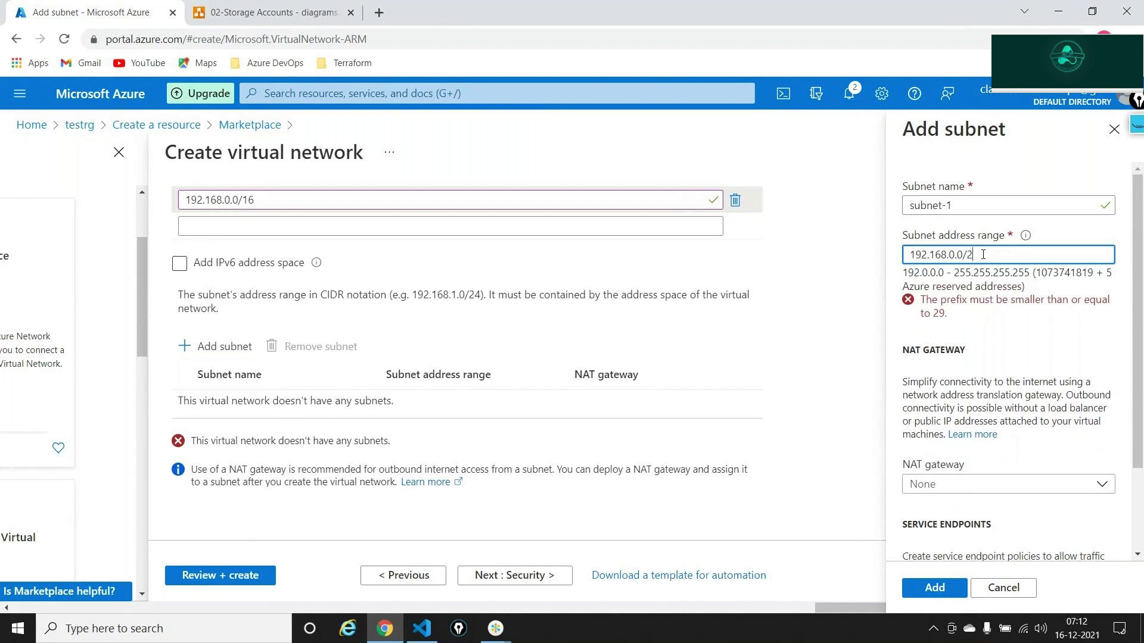
type("9")
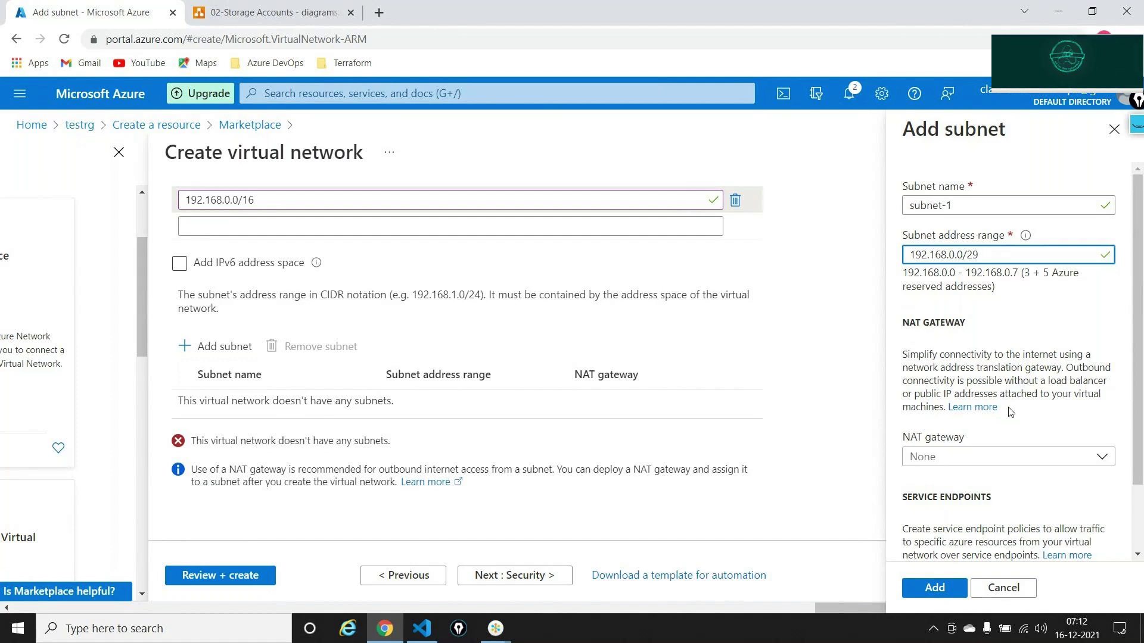
- Set subnet-1's address range to 192.168.0.0/24
key("alt+Tab")
key("alt+Tab")
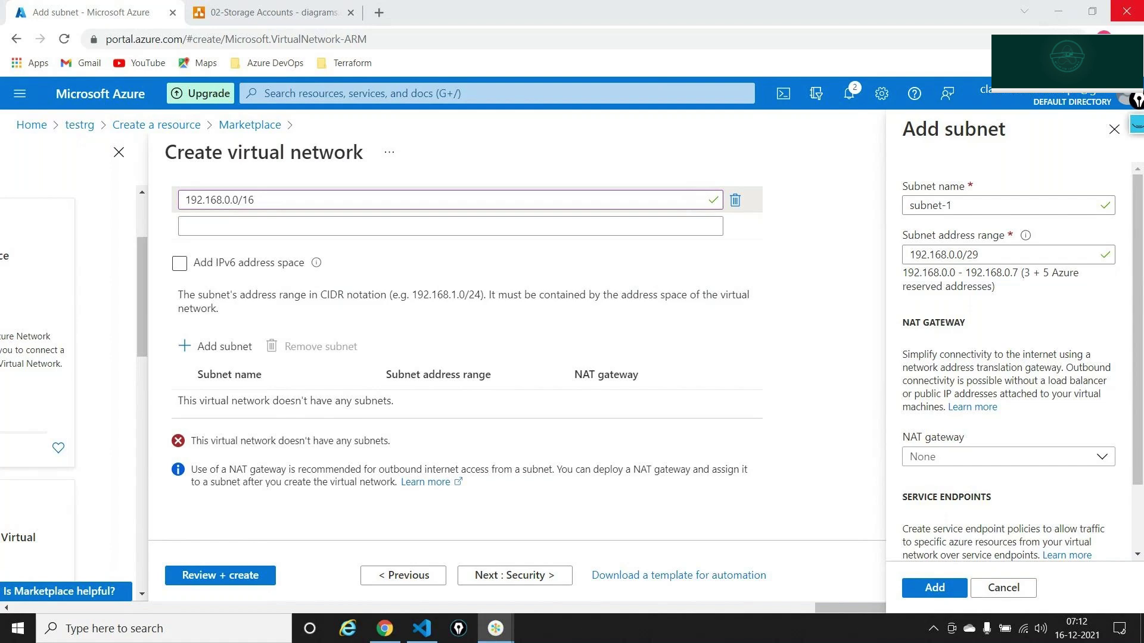
left_click(996, 256)
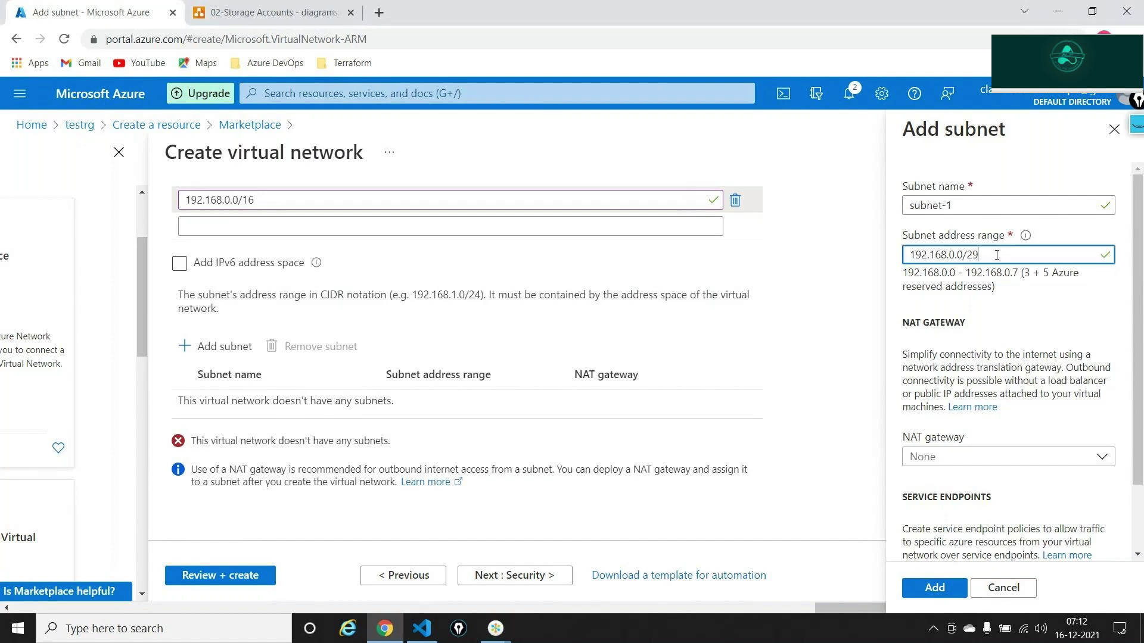
key("BackSpace")
type("4")
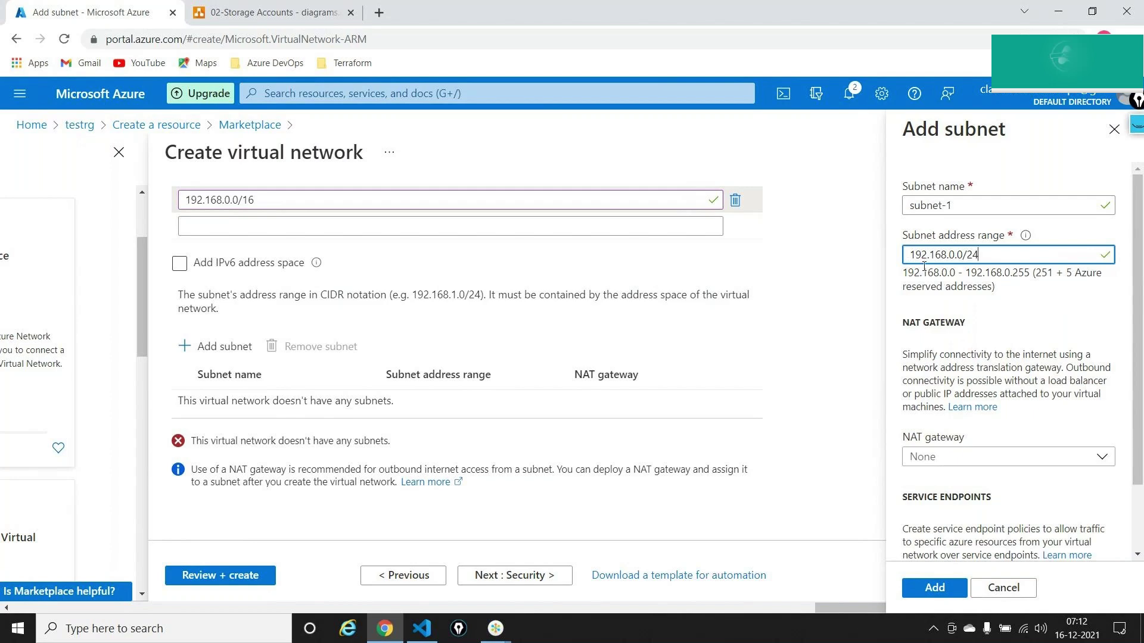
- Circle the Service Endpoints heading with the screen pen, draw arrows beside it, and clear the marks
scroll(1009, 319, "down", 1)
scroll(1009, 319, "down", 3)
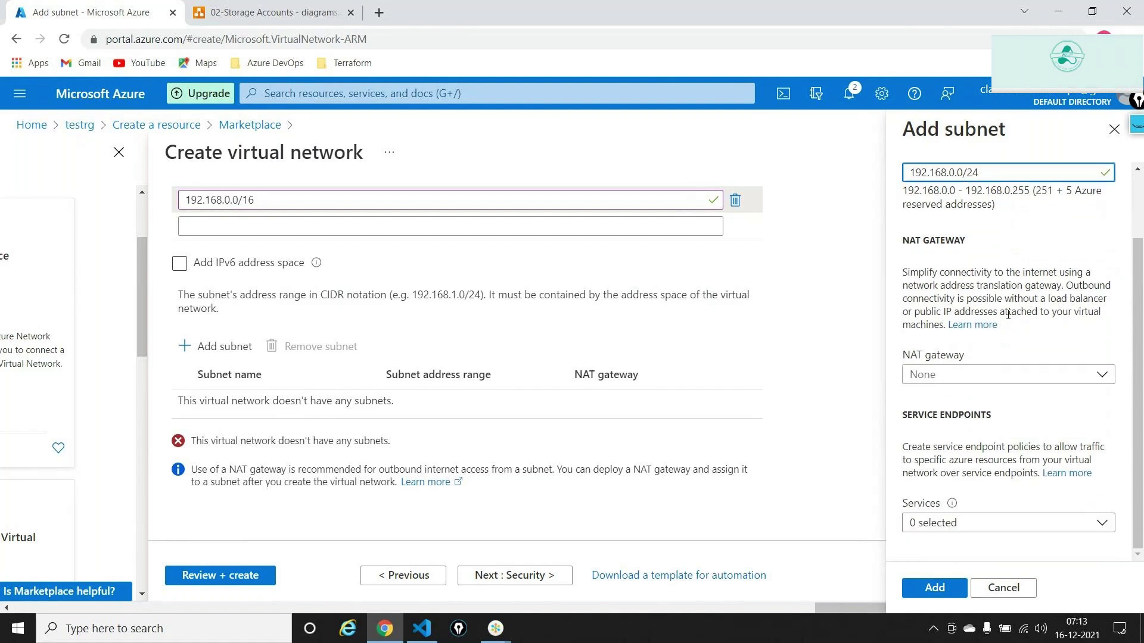
left_click(1135, 126)
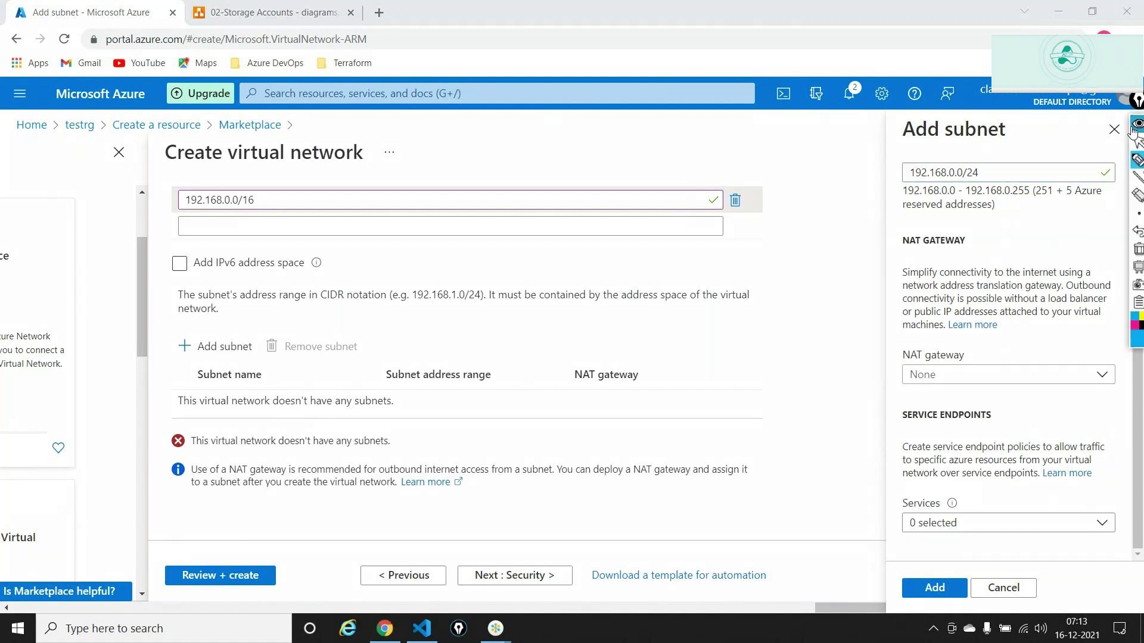
left_click(1136, 160)
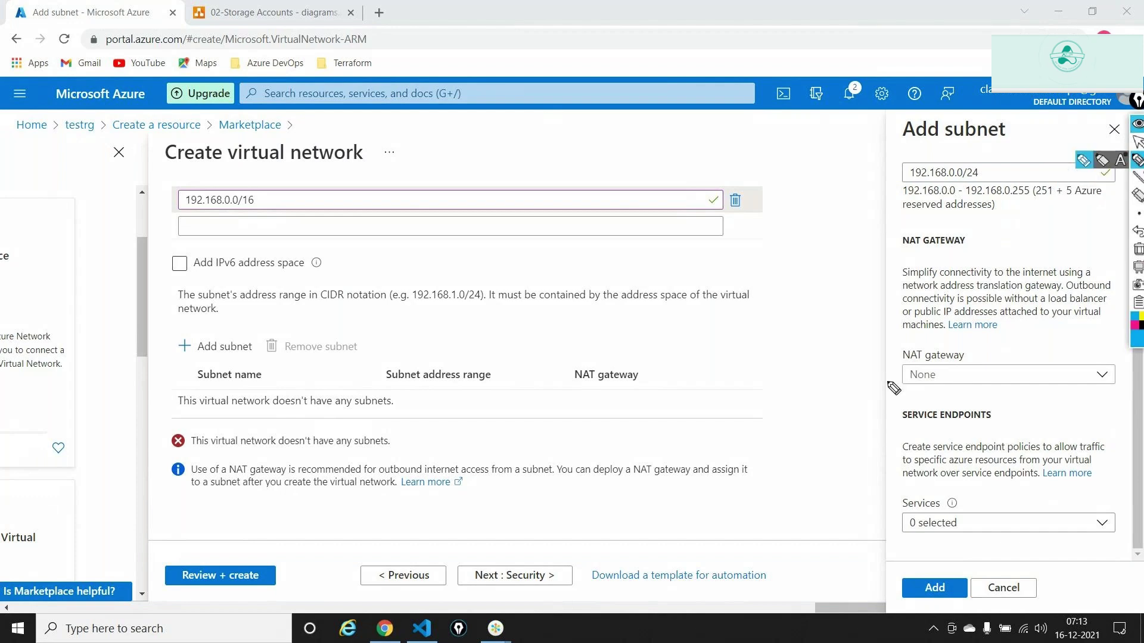
mouse_move(858, 377)
left_mouse_down()
mouse_move(861, 399)
mouse_move(897, 411)
left_mouse_up()
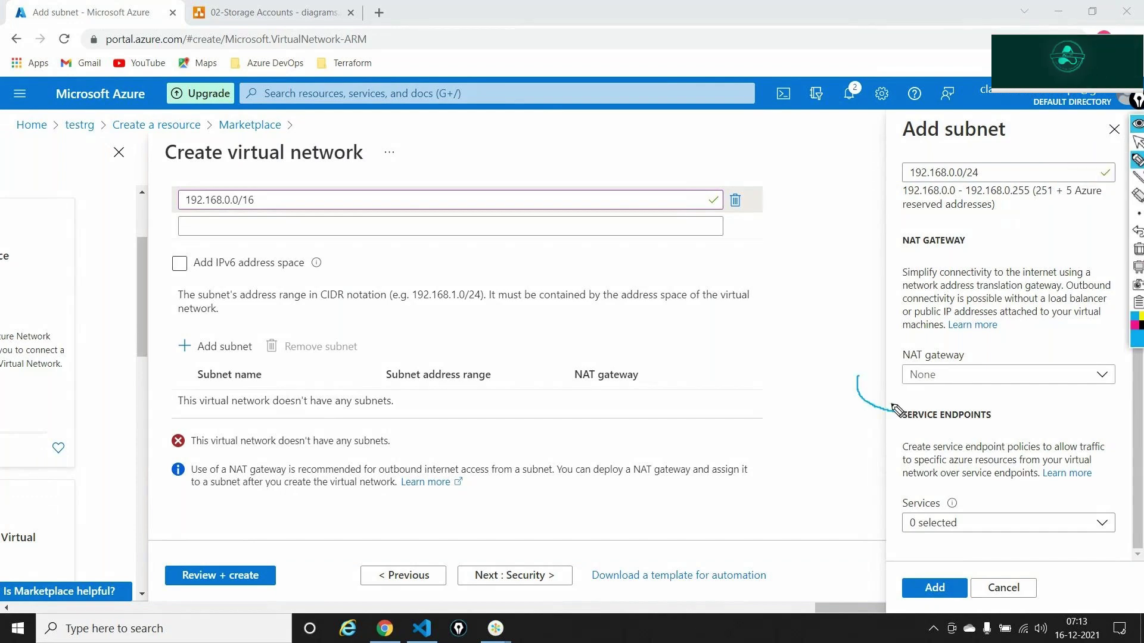
mouse_move(969, 396)
left_mouse_down()
mouse_move(902, 408)
mouse_move(932, 434)
mouse_move(992, 440)
mouse_move(1014, 424)
mouse_move(966, 399)
left_mouse_up()
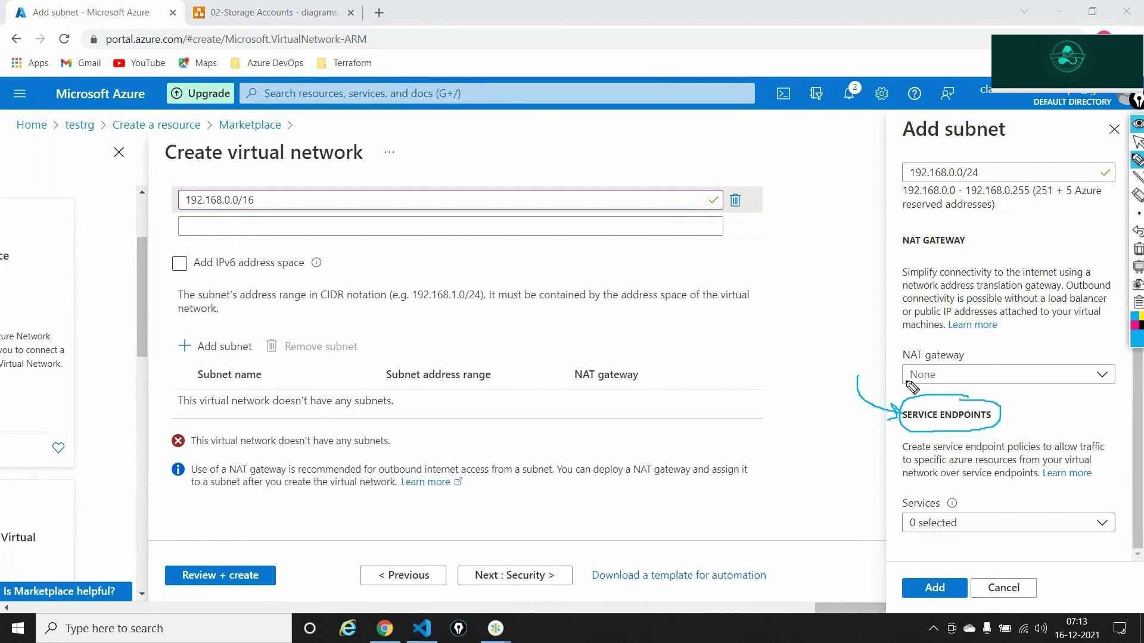
left_click_drag(896, 410, 864, 135)
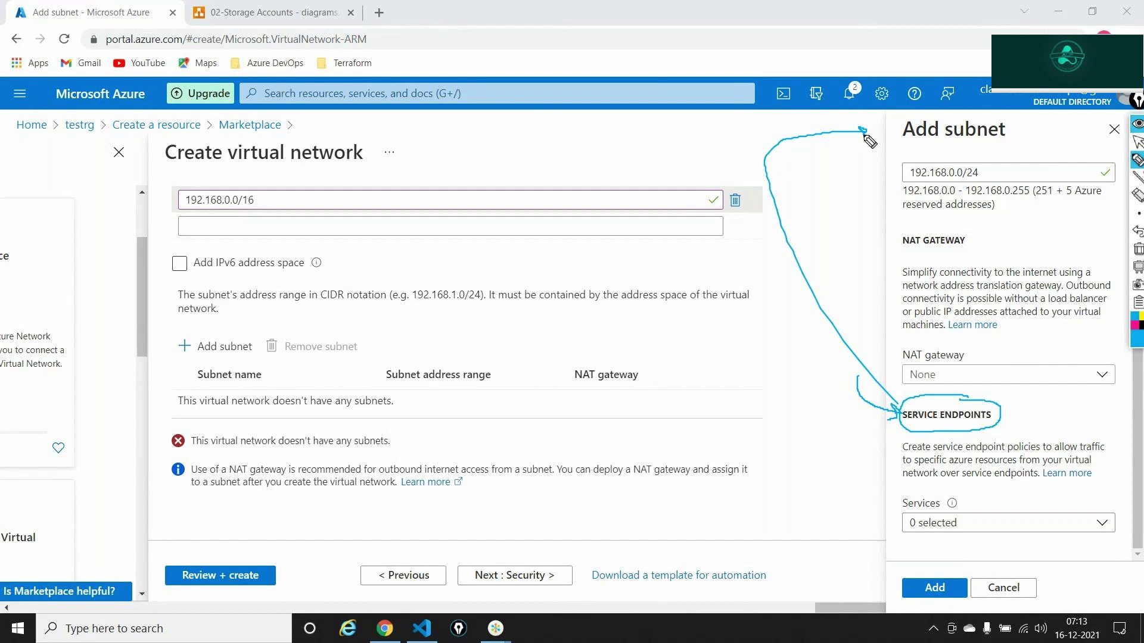
left_click(1136, 255)
left_click(1138, 142)
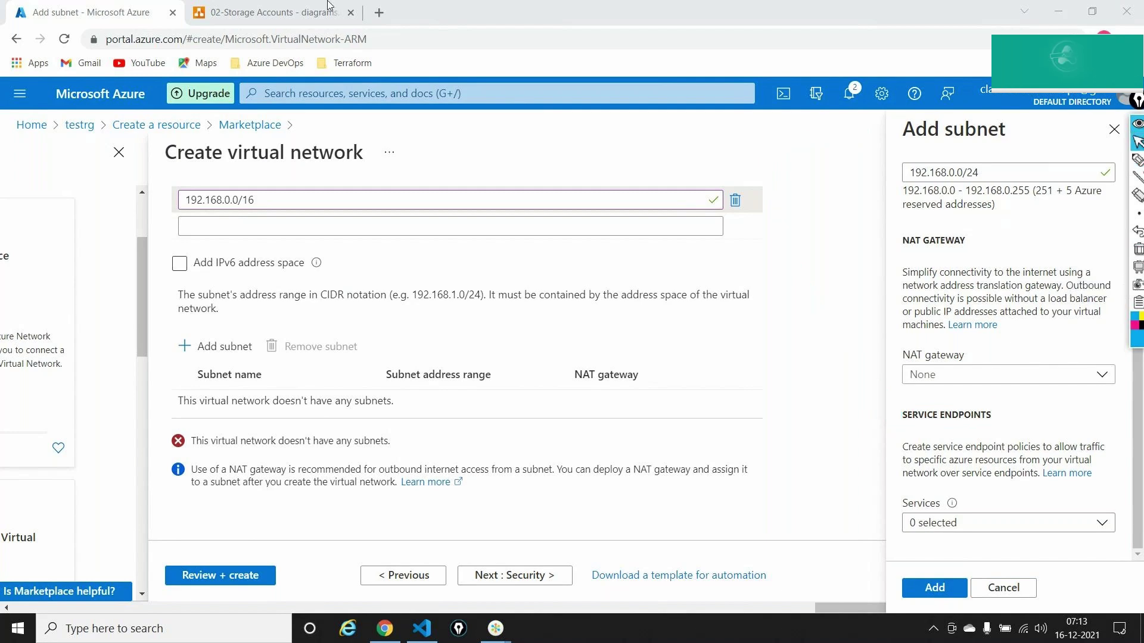
- In the 02-Storage Accounts diagram, place a storage account icon inside the rectangle and draw an arrow from it to the small virtual network icon
left_click(292, 7)
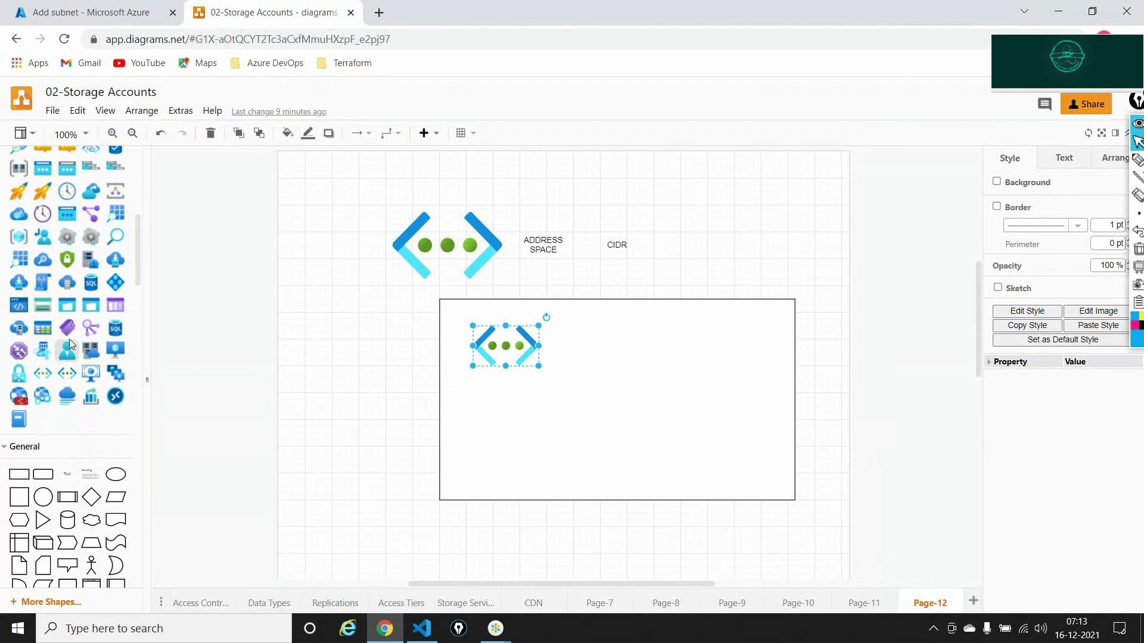
left_click_drag(546, 413, 591, 369)
left_click_drag(687, 474, 653, 421)
left_click_drag(625, 408, 630, 425)
mouse_move(617, 381)
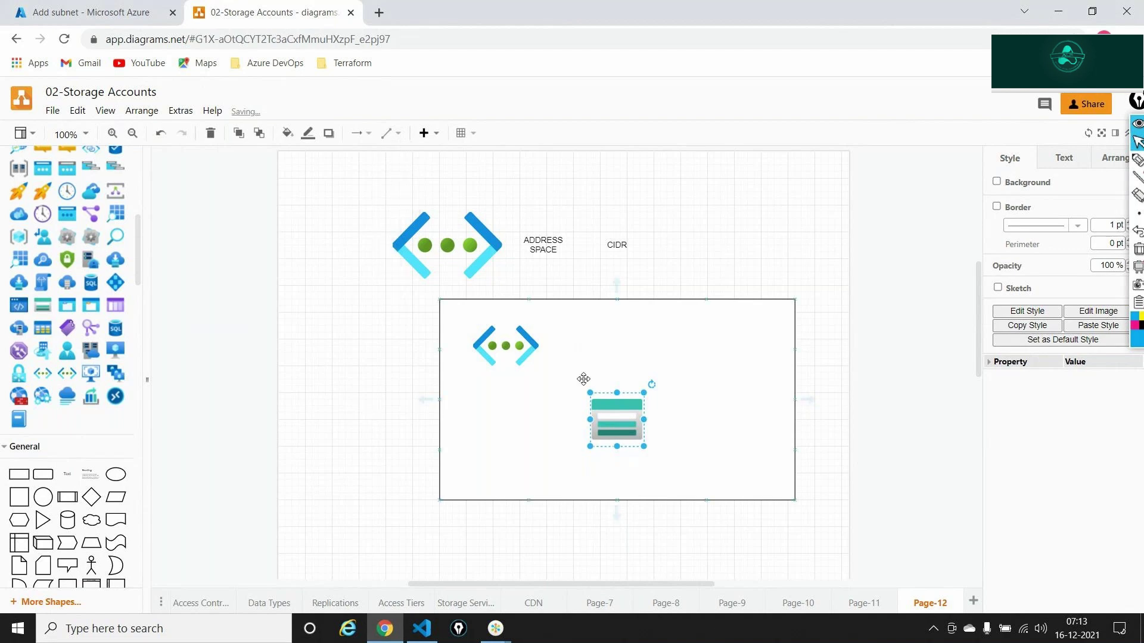
left_click_drag(620, 380, 516, 347)
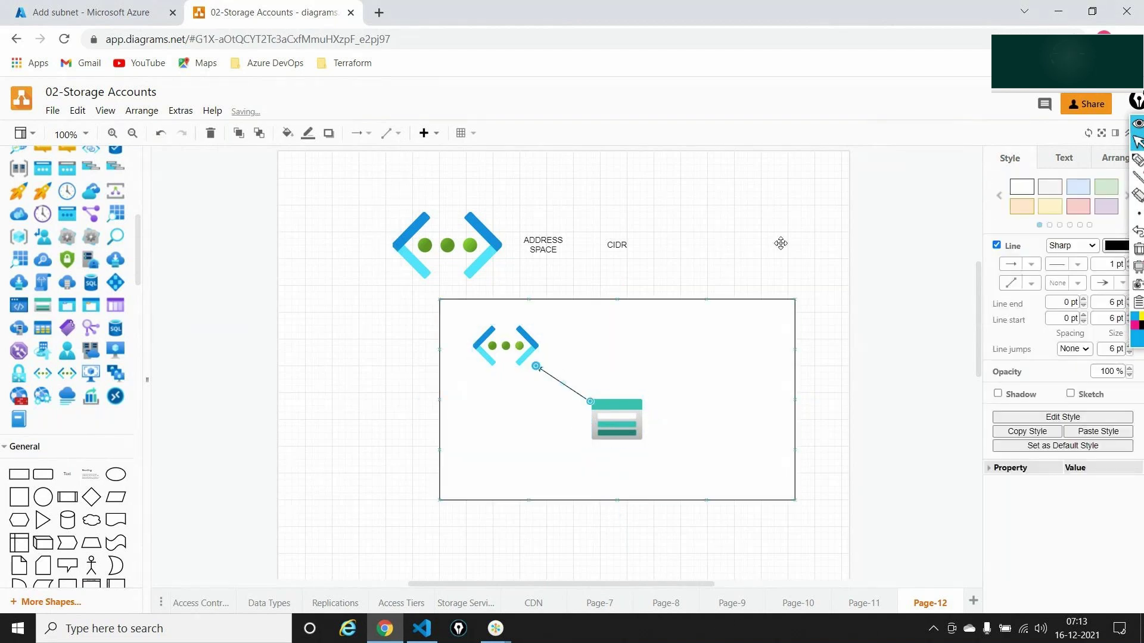
left_click(783, 226)
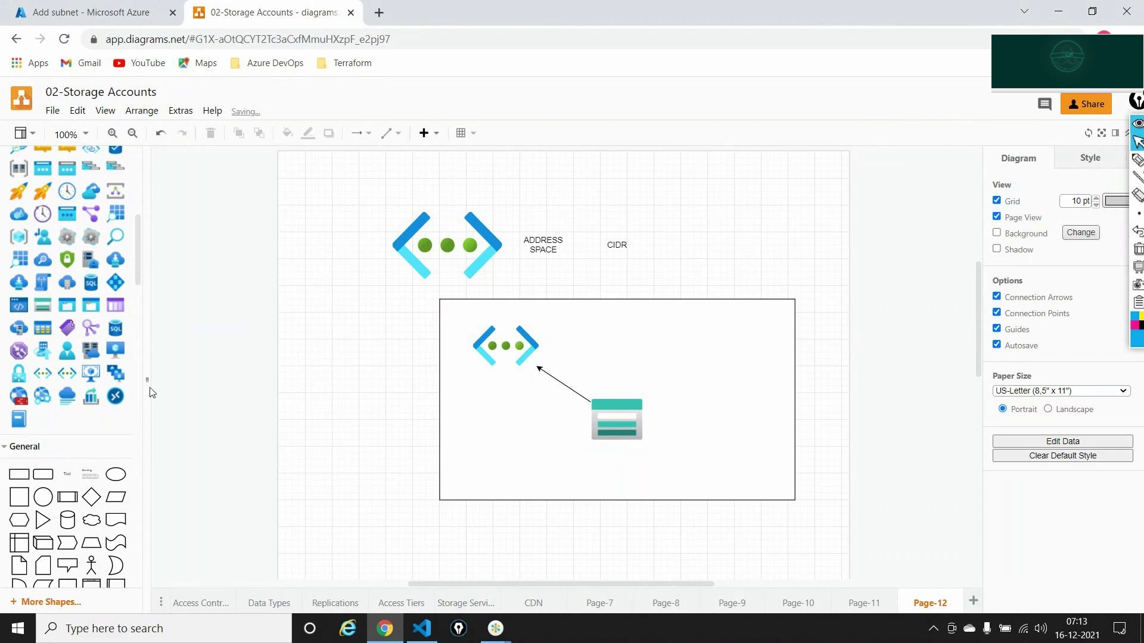
- Add the text label "Service ENDPOINT" above the storage account icon, widen it to one line, and increase its font size
left_click_drag(68, 474, 594, 343)
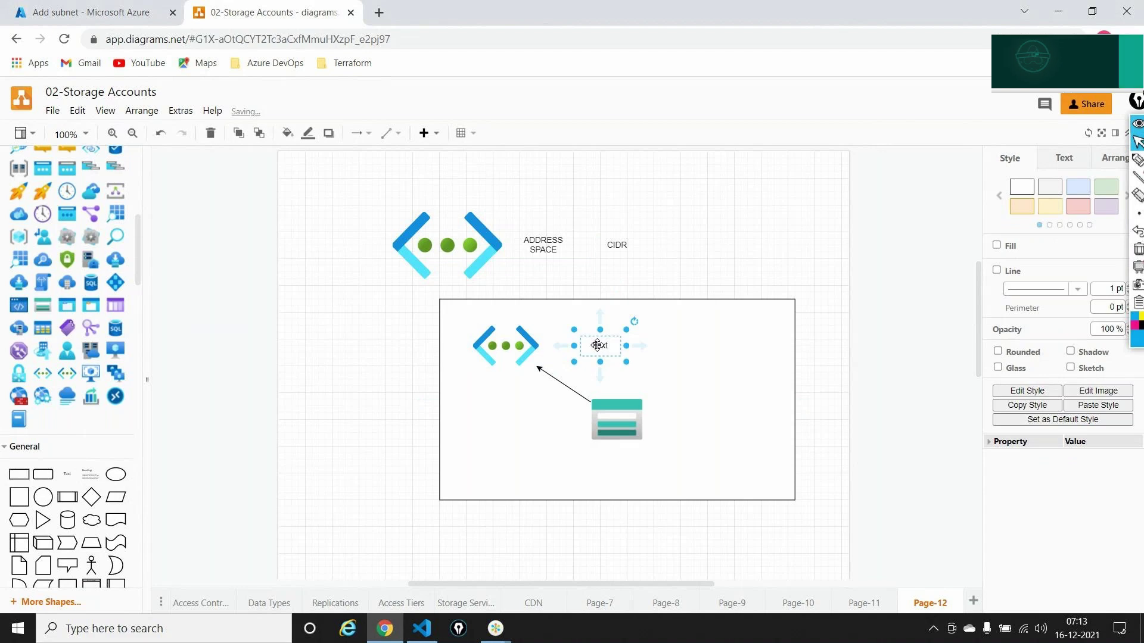
type("Service EN")
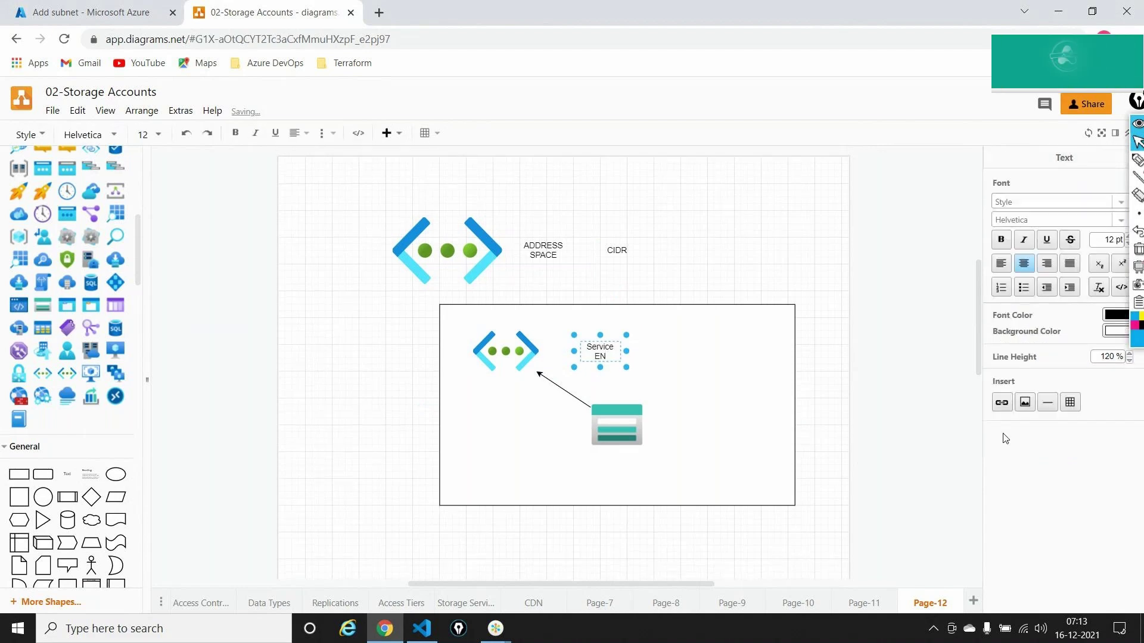
type("DPOINT")
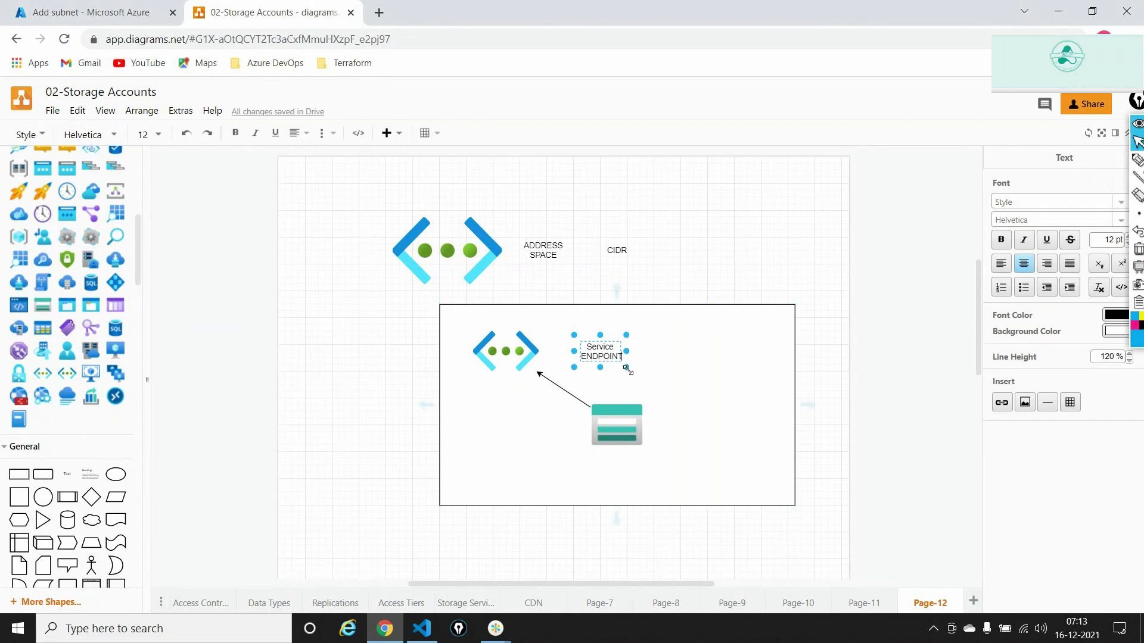
left_click_drag(627, 370, 747, 377)
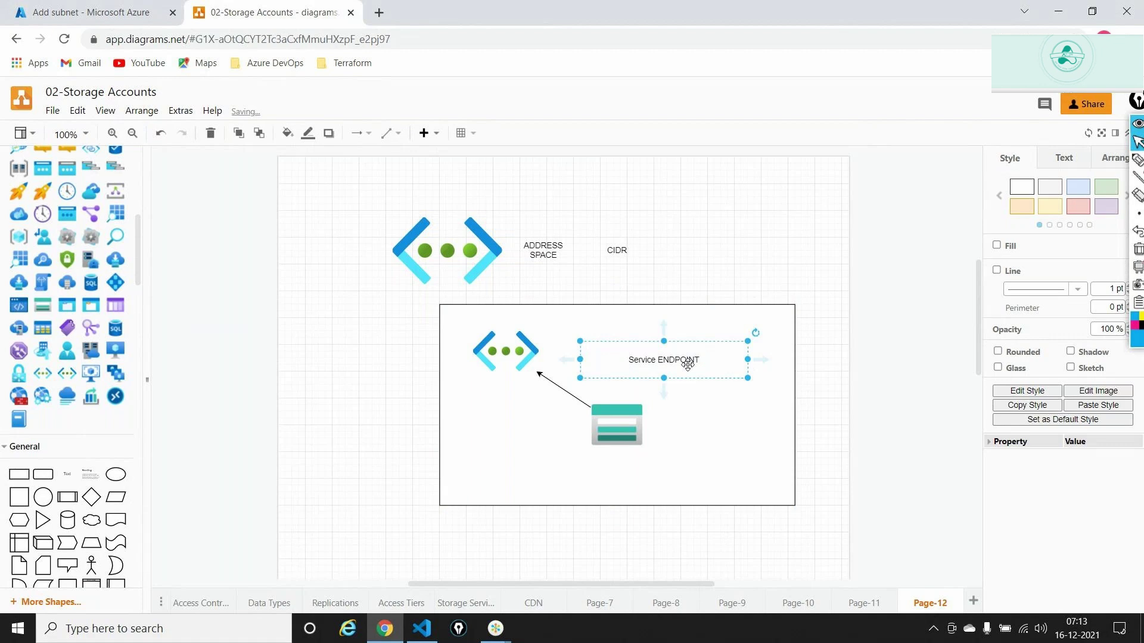
double_click(688, 364)
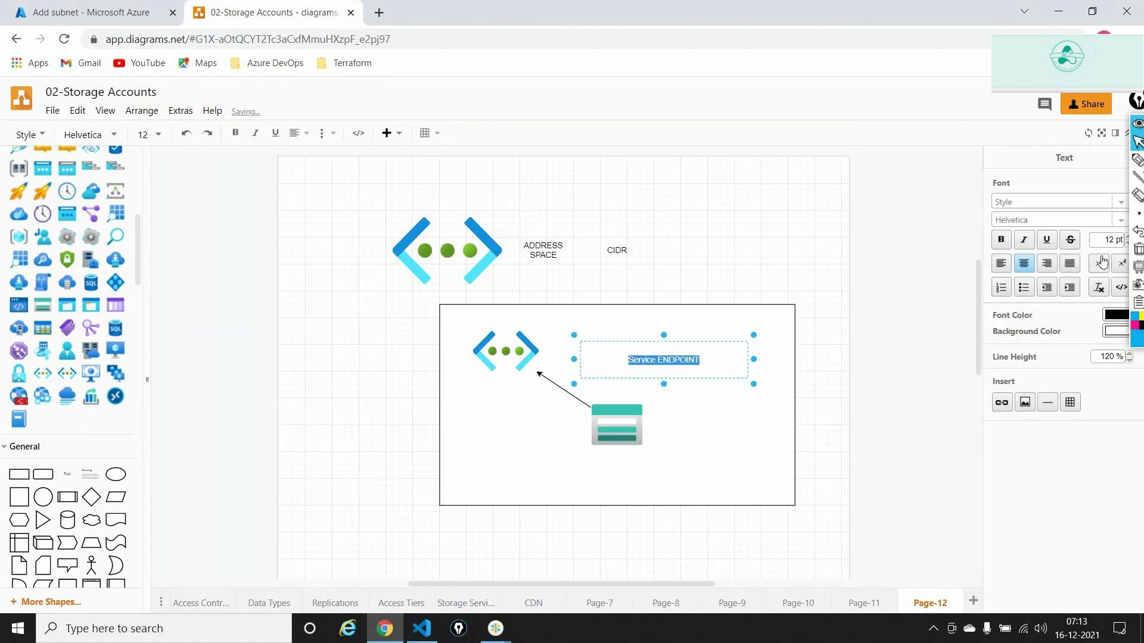
left_click(1128, 237)
left_click(1129, 236)
left_click(832, 412)
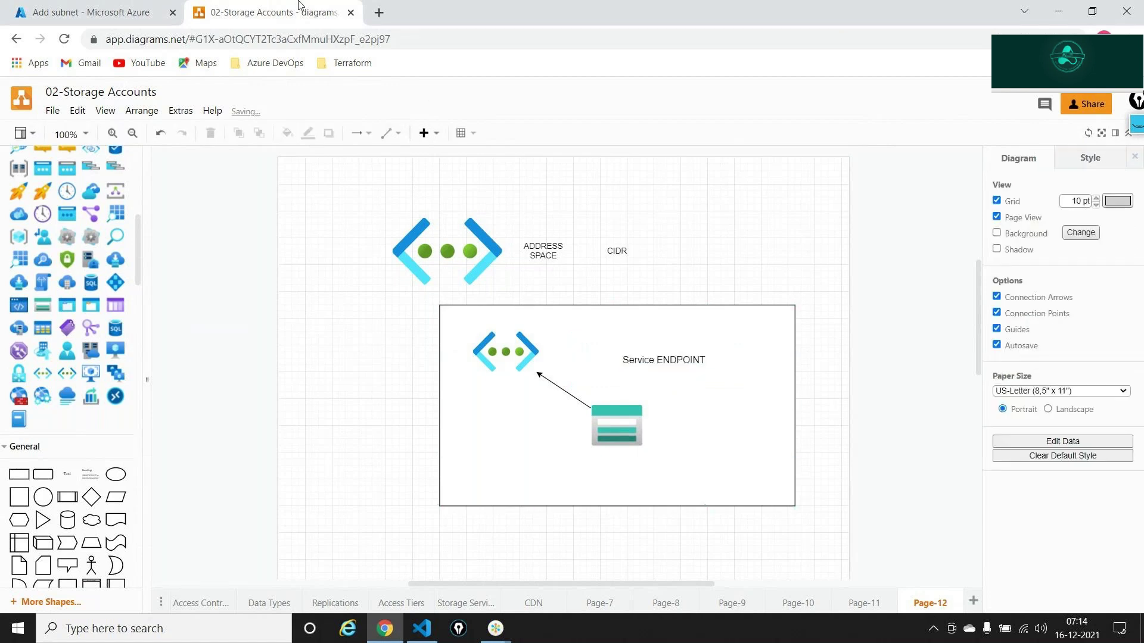
- Search the web for "azure data centers" in a new browser tab
left_click(379, 12)
type("a")
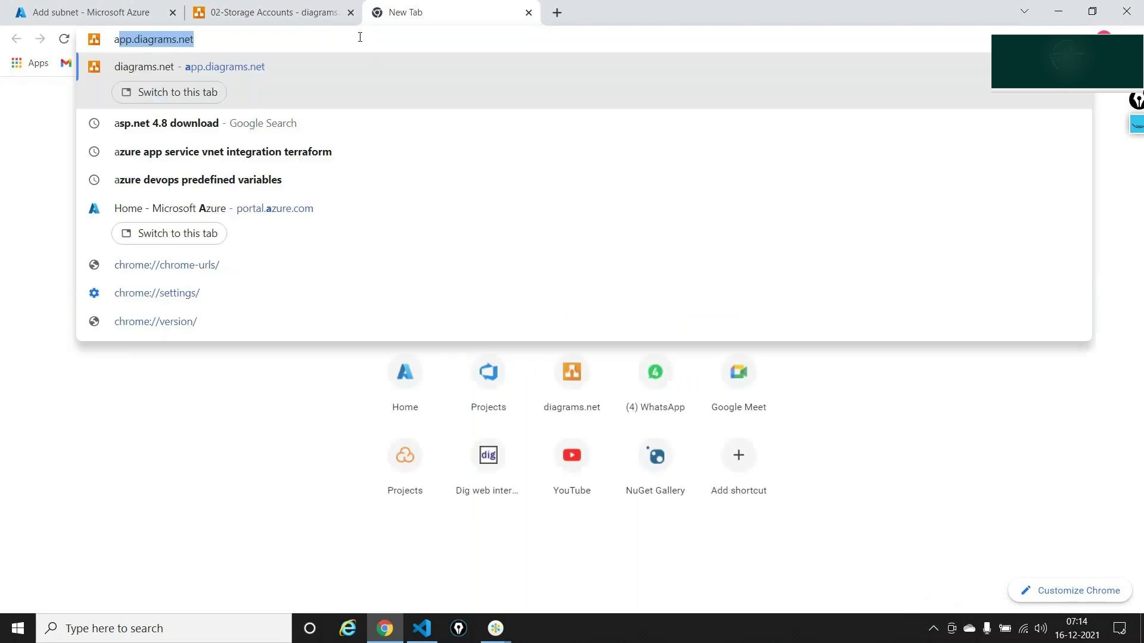
type("zure data cer")
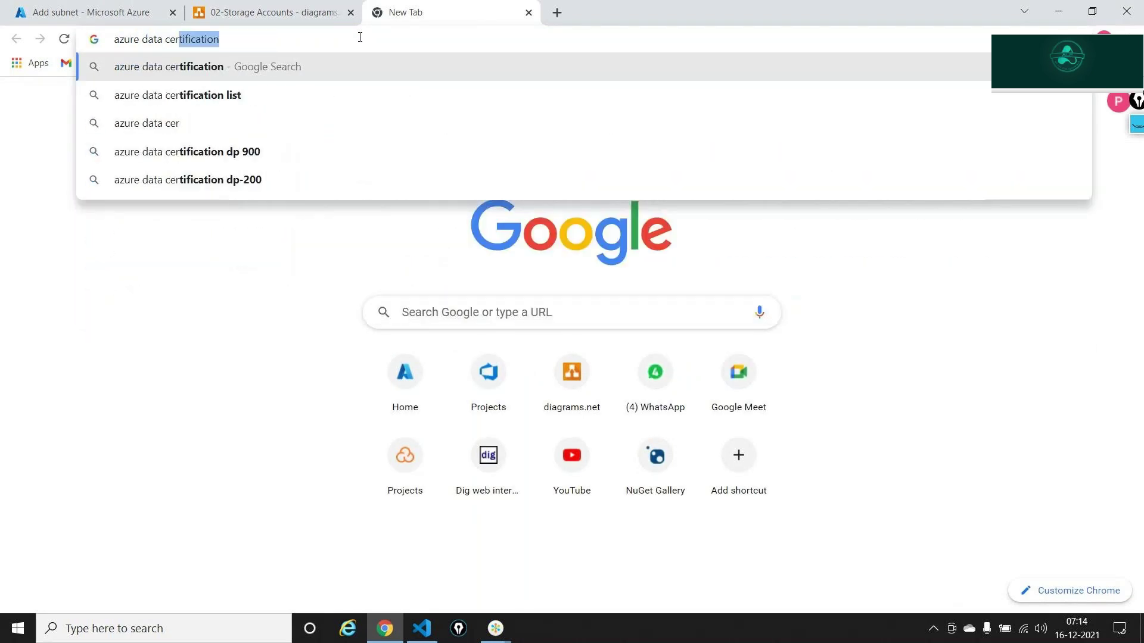
key("BackSpace")
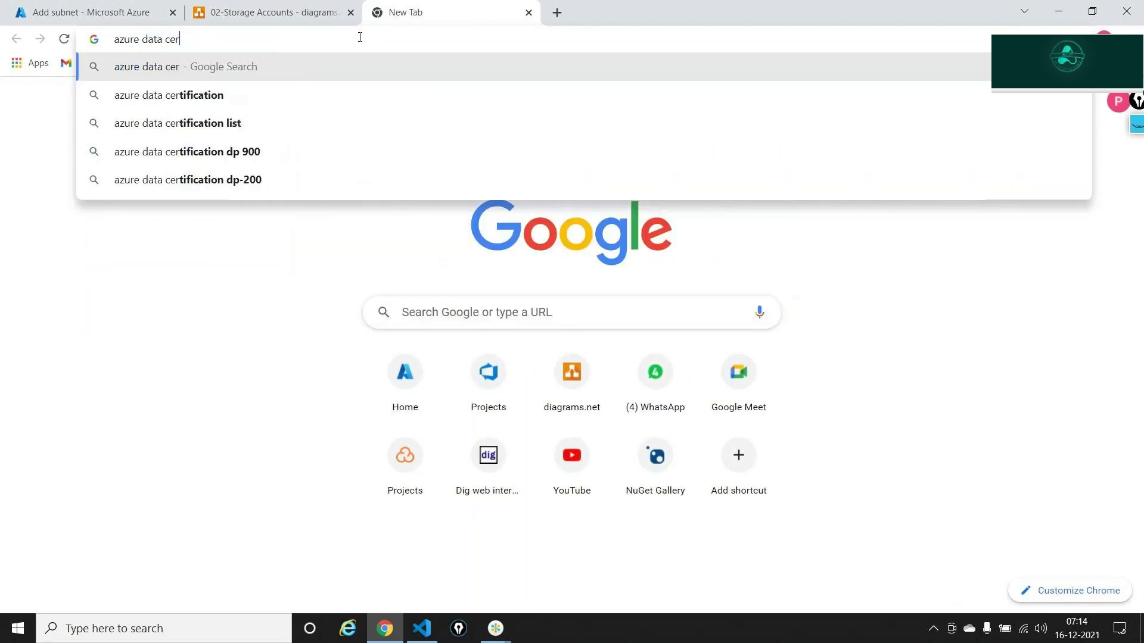
key("BackSpace")
type("nters")
key("Return")
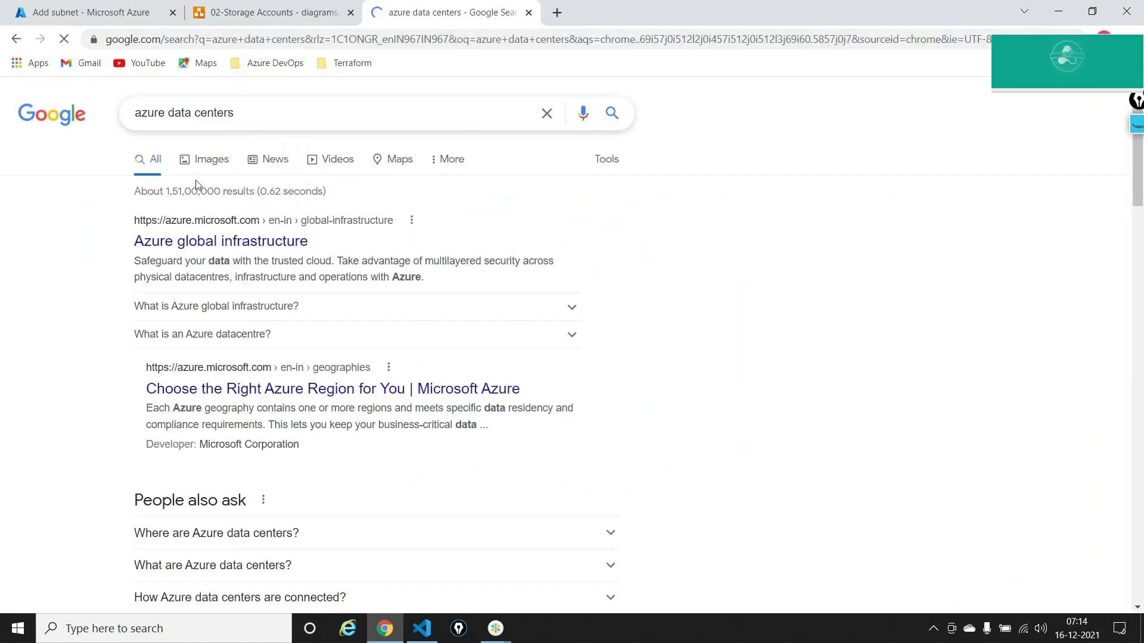
- Open the Azure global infrastructure result and look through the page for information on the data centers
left_click(221, 241)
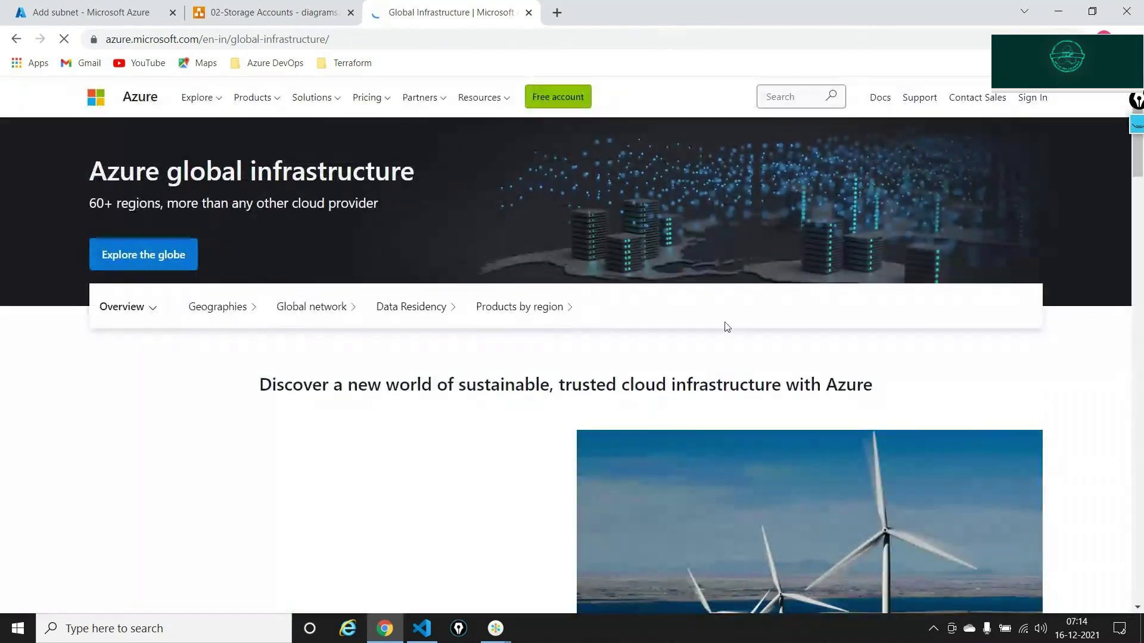
scroll(726, 327, "down", 20)
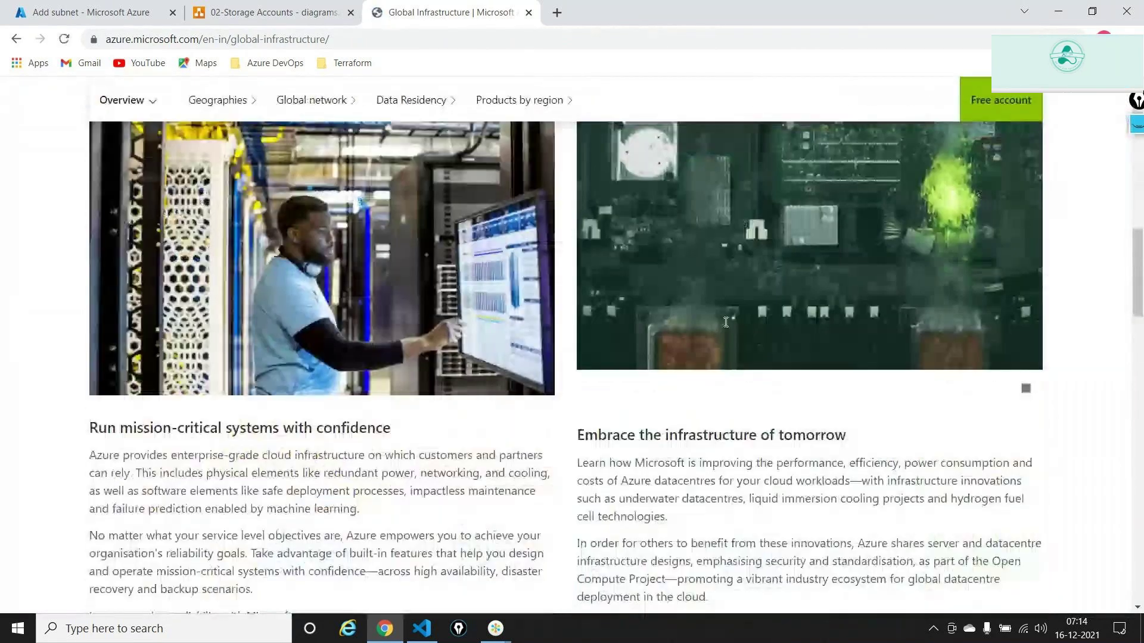
scroll(411, 255, "down", 2)
scroll(462, 299, "down", 10)
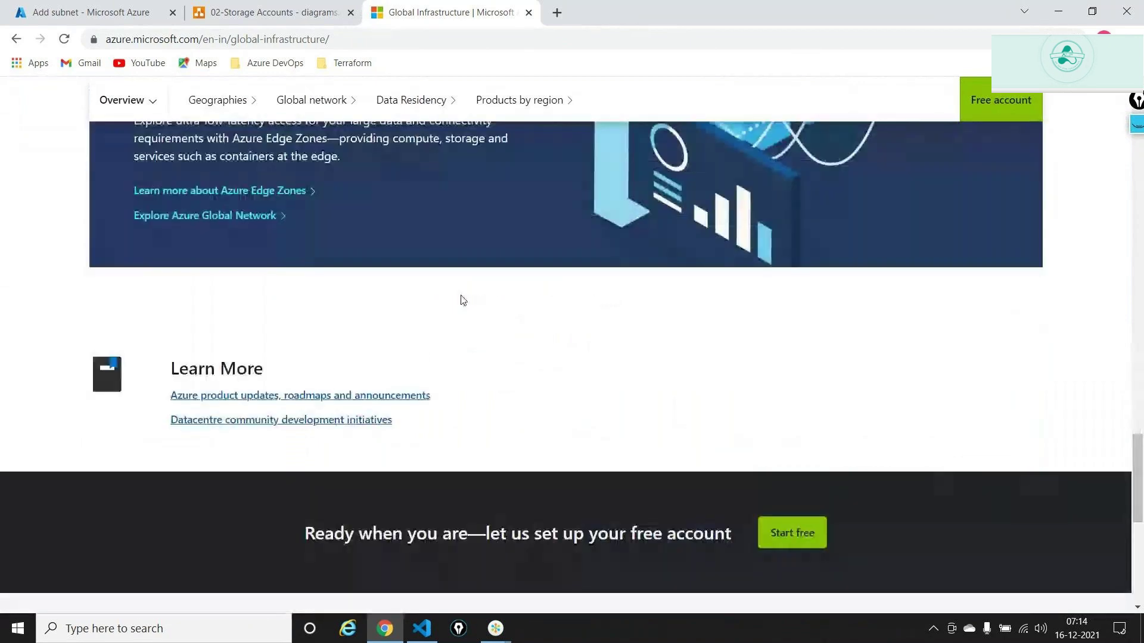
scroll(463, 299, "up", 20)
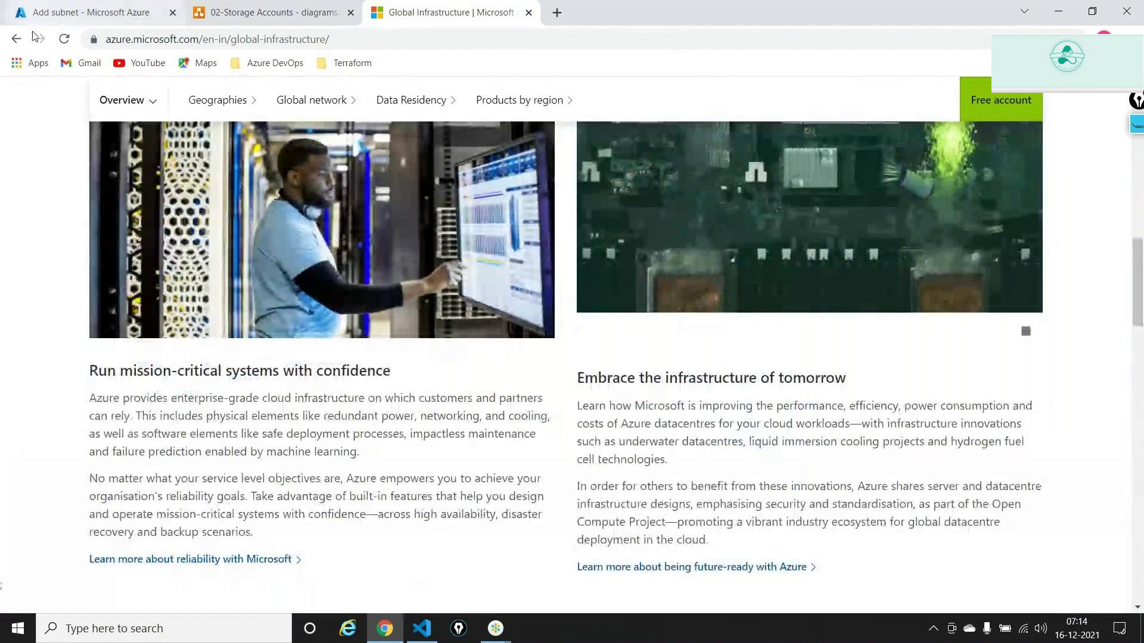
- Return to the Azure data center image results and open the urtech.ca page behind the blue world map of Microsoft's data centers
left_click(16, 39)
left_click(16, 39)
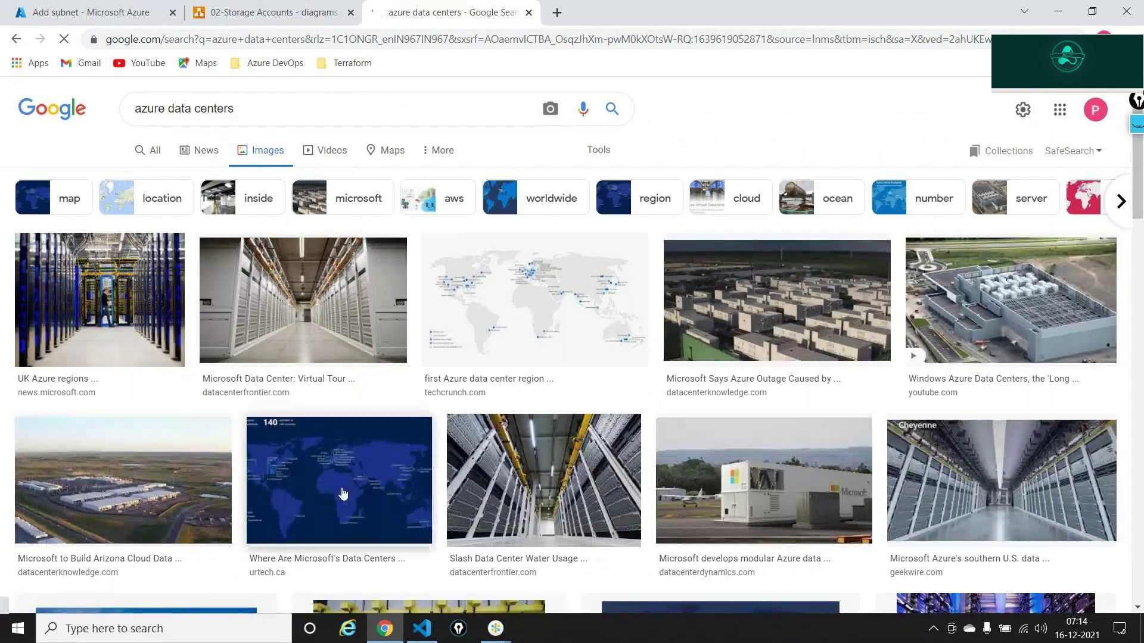
left_click(342, 494)
left_click(905, 271)
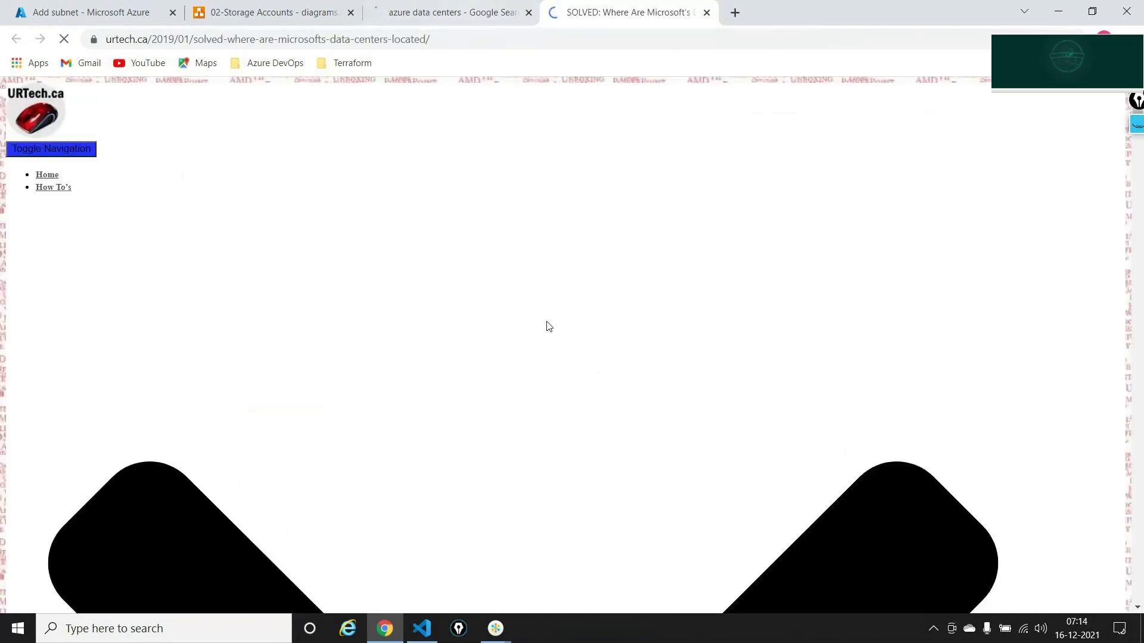
scroll(548, 323, "down", 7)
scroll(547, 322, "up", 8)
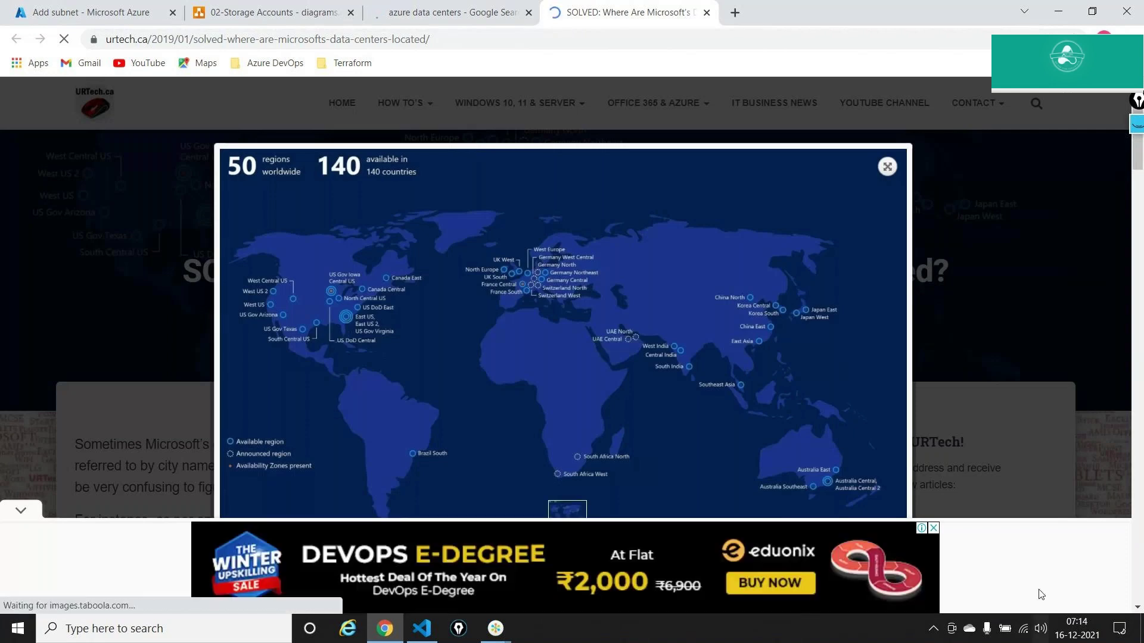
- Close the advert, enlarge the world map of Azure regions, collapse the ad banner, and bring out the annotation tools
left_click(933, 529)
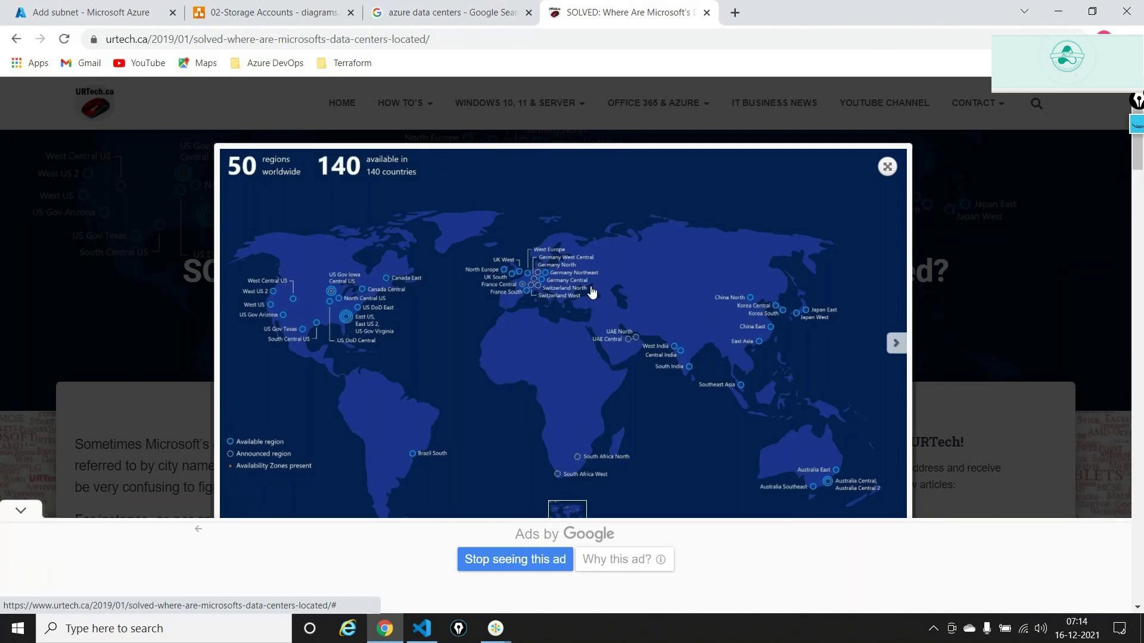
left_click(887, 166)
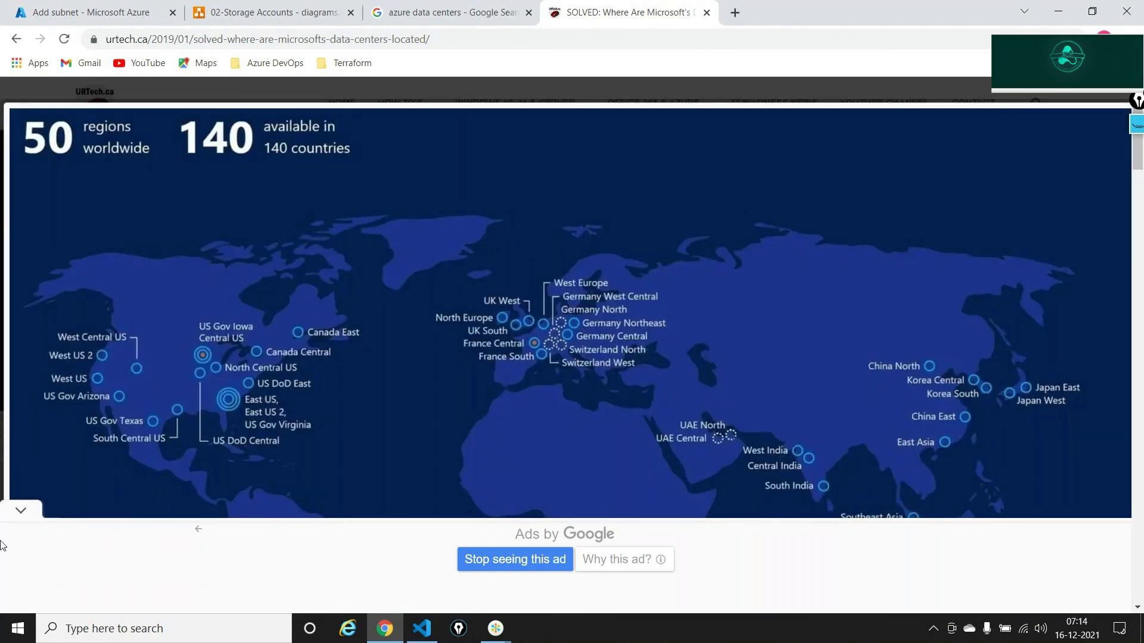
left_click(22, 518)
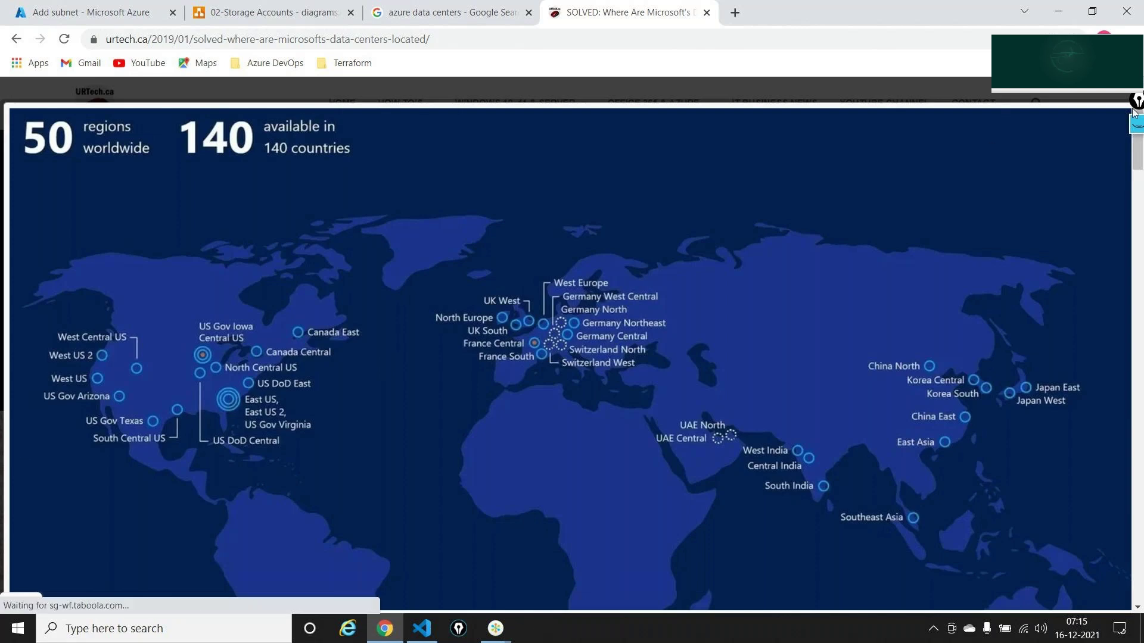
mouse_move(1137, 136)
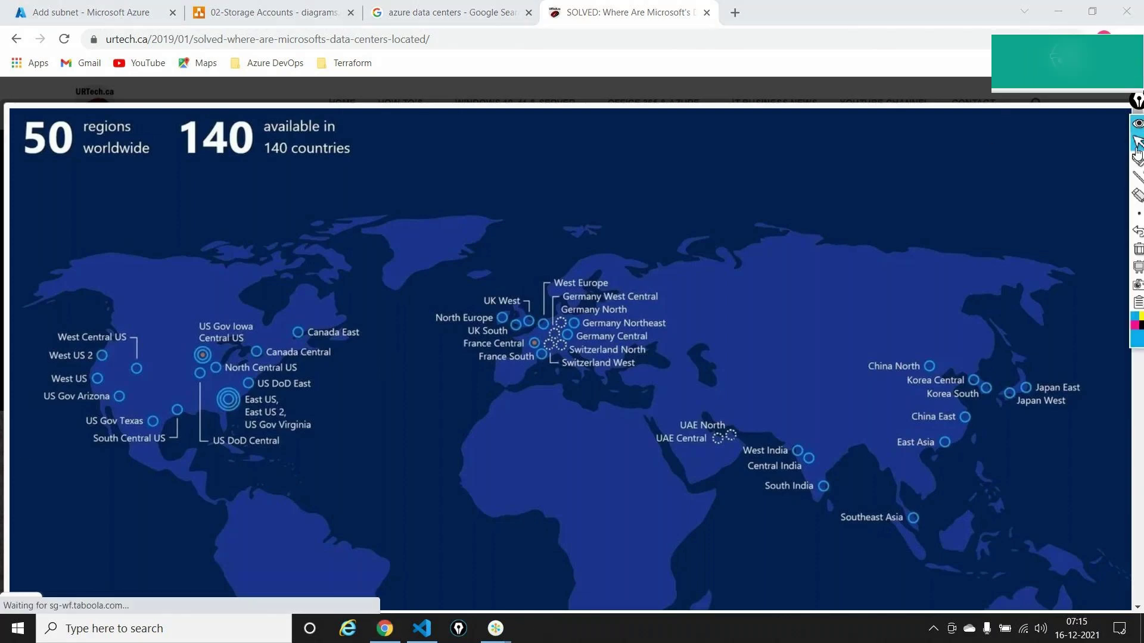
- Draw a freehand line on the map from Canada East to North Europe and handwrite "Physical cables" above the map
left_click(1137, 160)
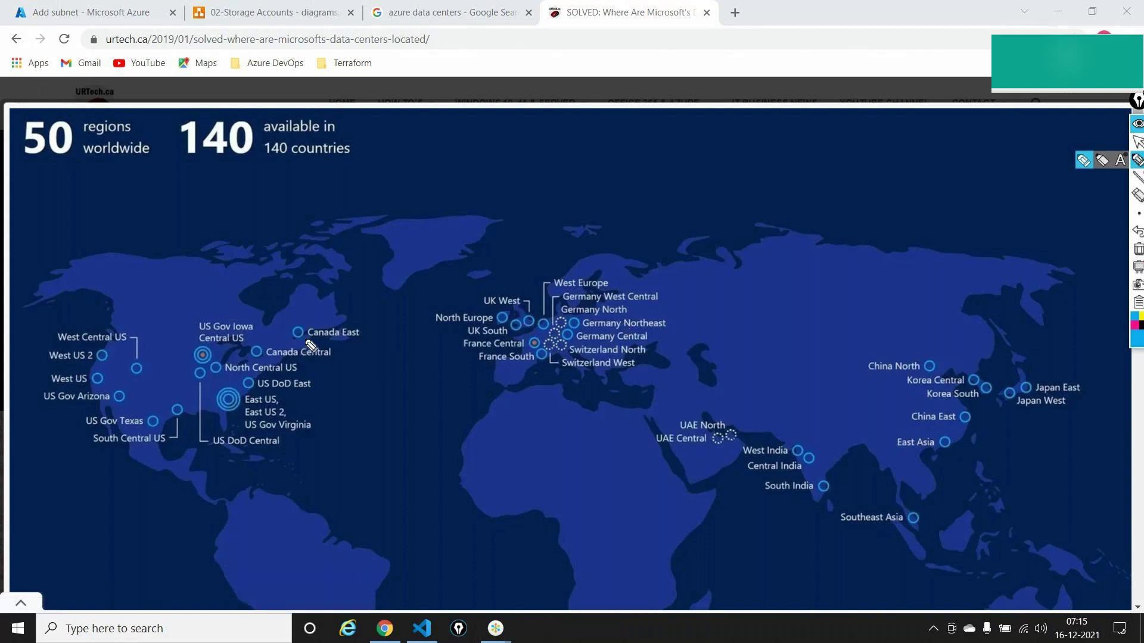
left_click_drag(298, 332, 484, 318)
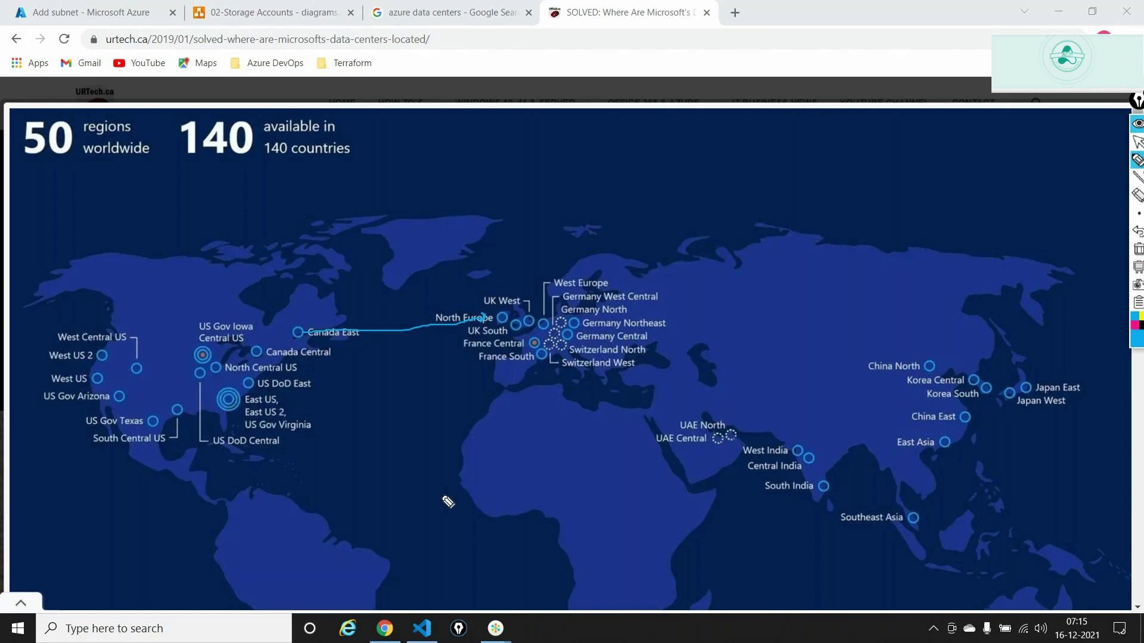
mouse_move(432, 174)
left_mouse_down()
mouse_move(422, 136)
mouse_move(424, 156)
mouse_move(457, 177)
mouse_move(491, 157)
mouse_move(490, 189)
mouse_move(537, 149)
mouse_move(564, 156)
mouse_move(626, 141)
mouse_move(631, 152)
mouse_move(636, 116)
mouse_move(668, 147)
left_mouse_up()
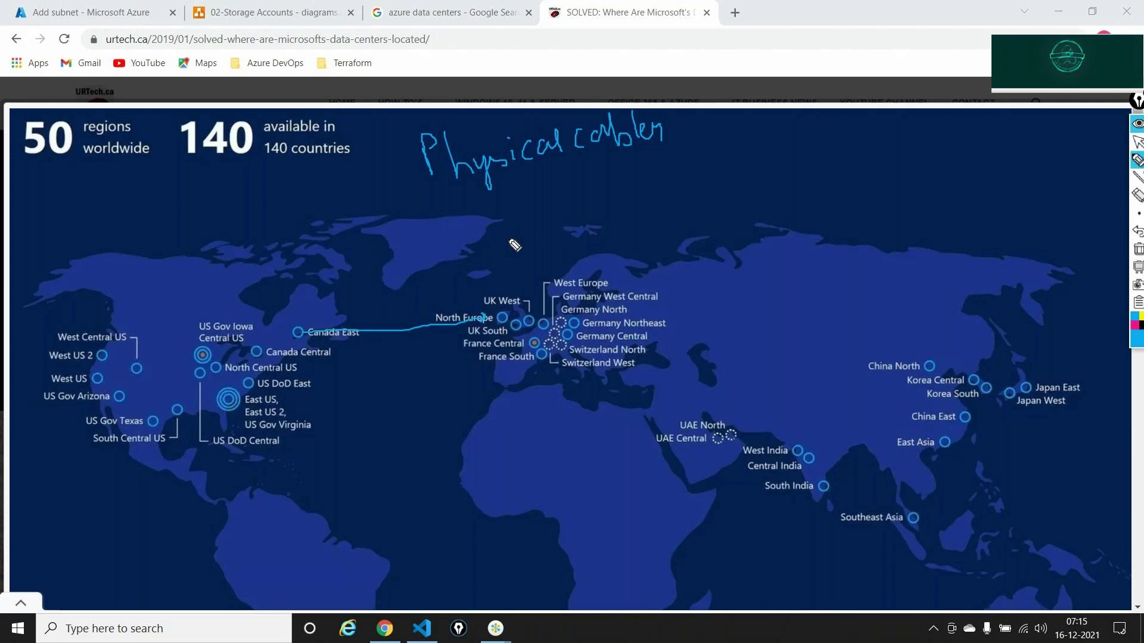
- Underline "Physical cables" and handwrite "Internet lines" beside it, separated by a vertical line
mouse_move(433, 180)
left_mouse_down()
mouse_move(739, 139)
mouse_move(760, 238)
left_mouse_up()
left_click_drag(772, 149, 781, 192)
mouse_move(782, 189)
left_mouse_down()
mouse_move(802, 190)
mouse_move(812, 165)
mouse_move(830, 178)
mouse_move(881, 152)
mouse_move(888, 161)
mouse_move(894, 146)
mouse_move(906, 158)
mouse_move(933, 126)
mouse_move(977, 126)
mouse_move(975, 138)
left_mouse_up()
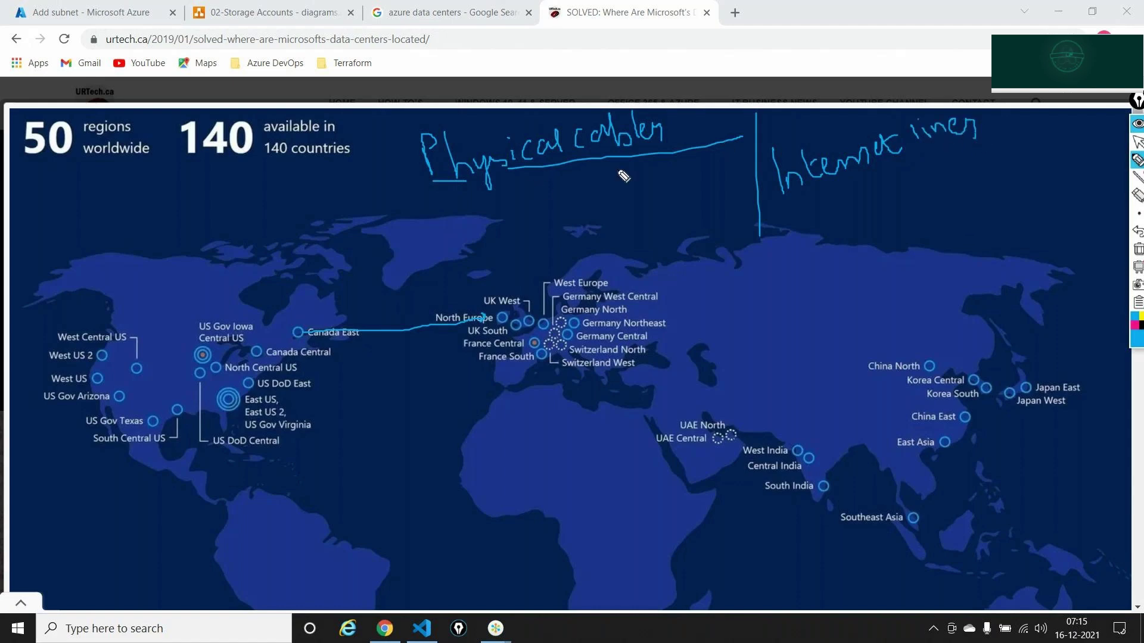
- Draw an arrow down from "Physical cables" and handwrite "intranet" beneath it
left_click_drag(609, 163, 619, 200)
left_click_drag(610, 189, 631, 186)
mouse_move(608, 223)
left_mouse_down()
mouse_move(613, 241)
mouse_move(642, 235)
mouse_move(655, 214)
mouse_move(684, 218)
mouse_move(733, 179)
left_mouse_up()
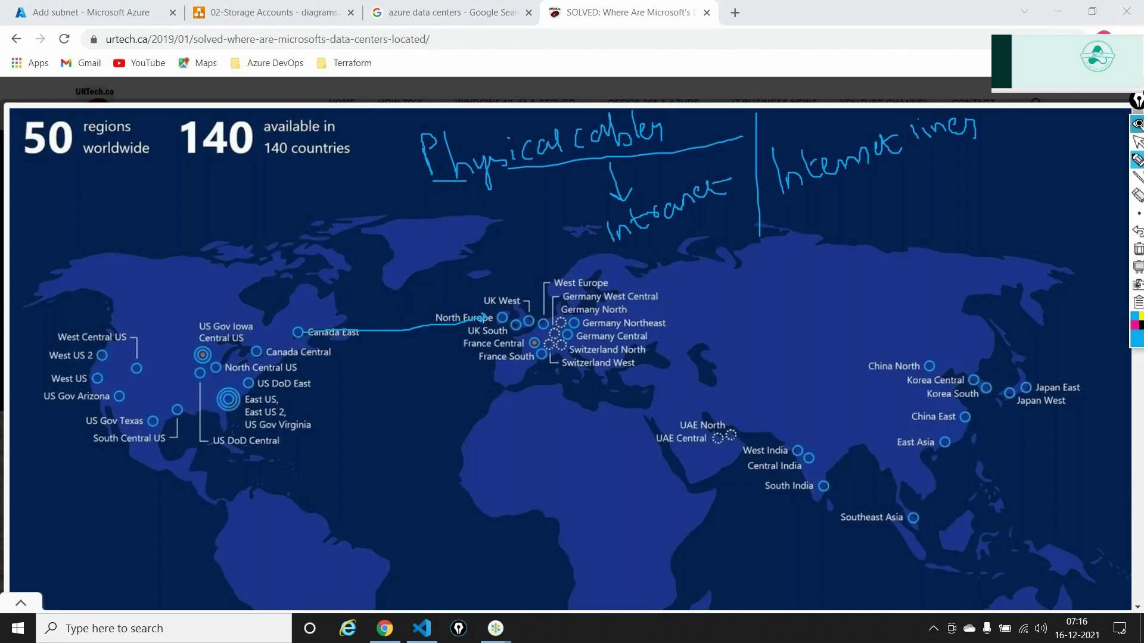
- Clear all handwritten annotations from the region map and put the annotation tools away
mouse_move(1136, 270)
left_click(1137, 249)
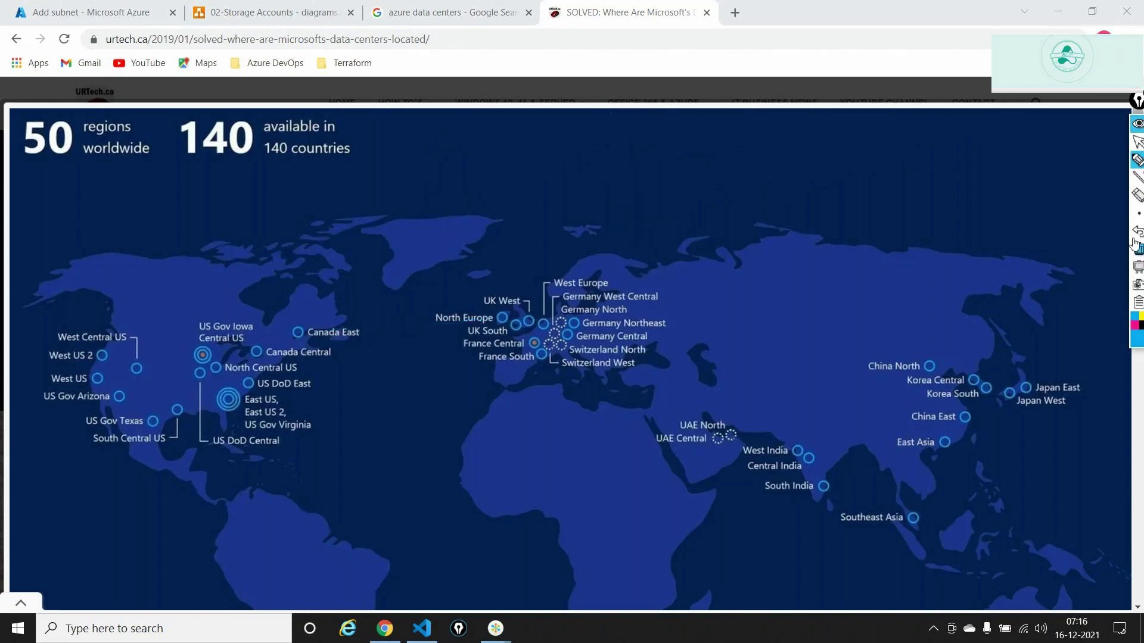
left_click(1138, 124)
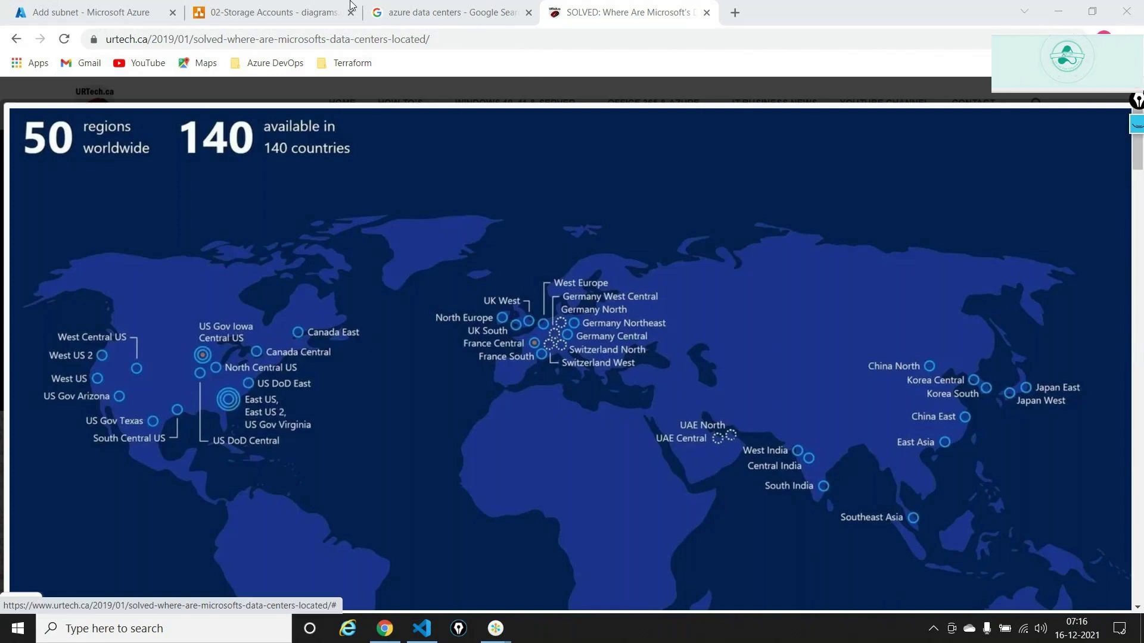
- In the 02-Storage Accounts diagram, add an Actor figure beside the large rectangle and connect it with an arrow to the upper virtual network icon
left_click(218, 8)
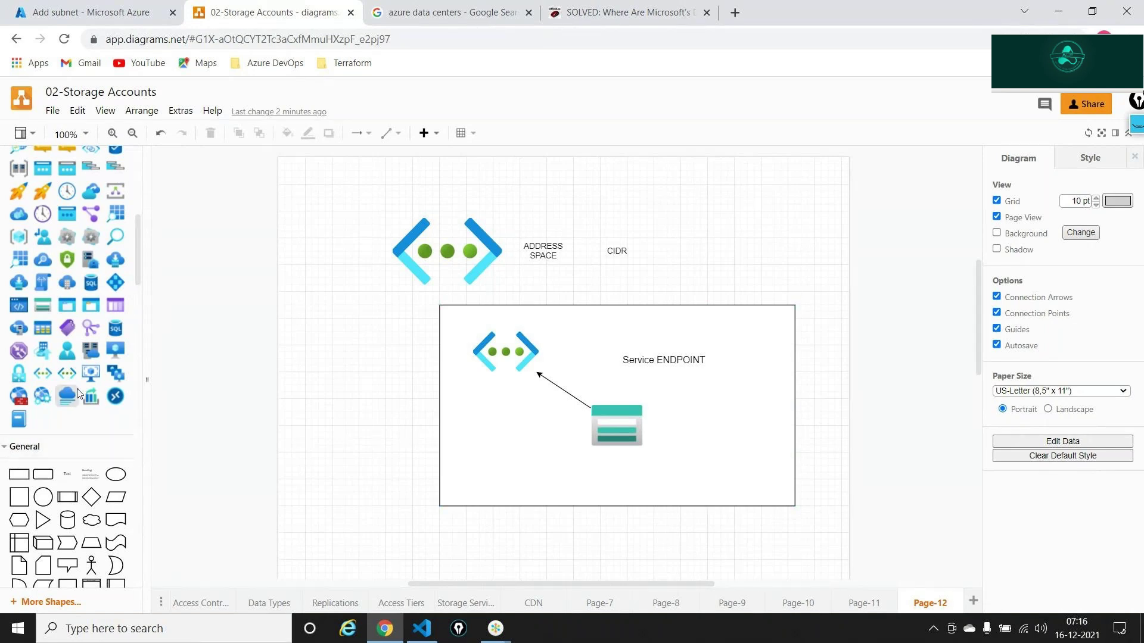
scroll(78, 394, "down", 3)
left_click_drag(91, 446, 379, 479)
left_click(406, 397)
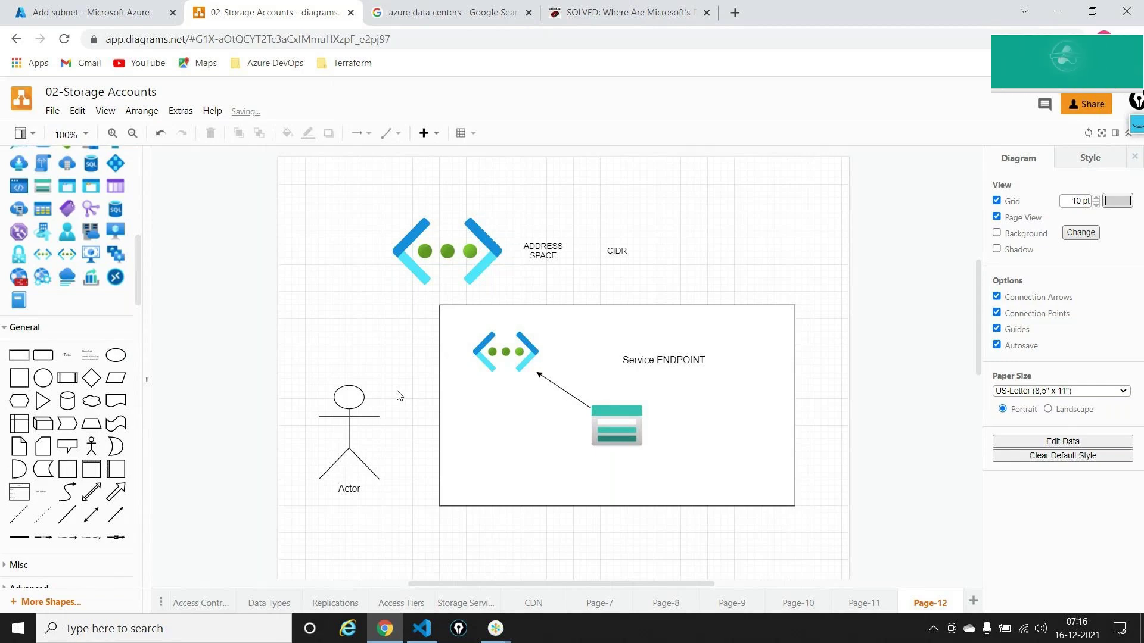
left_click(354, 404)
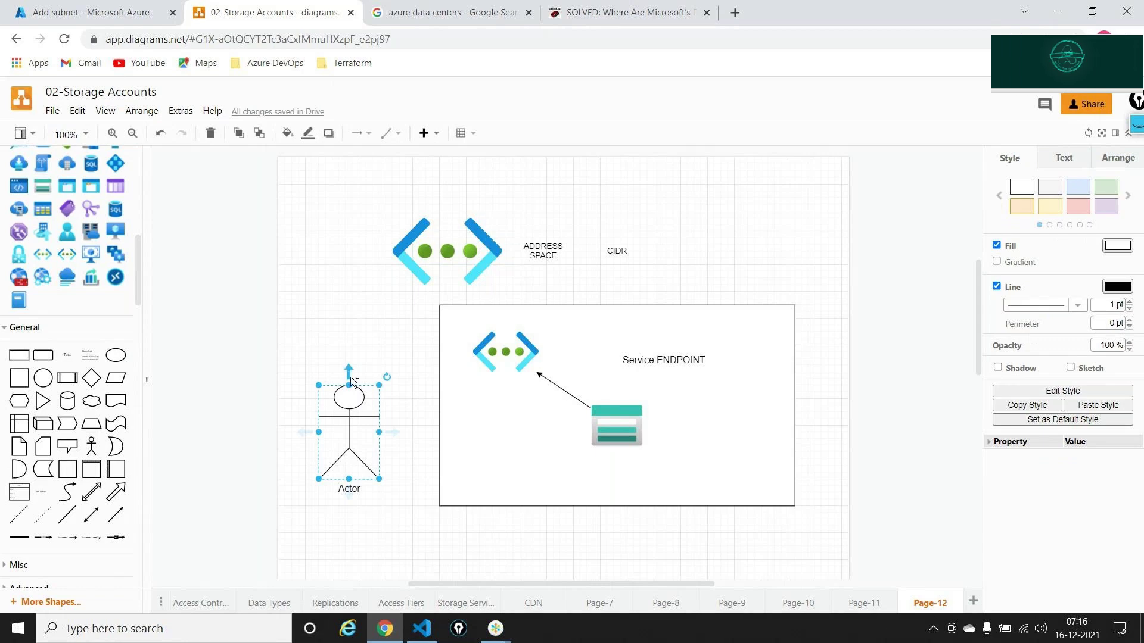
left_click_drag(350, 376, 403, 269)
left_click(331, 339)
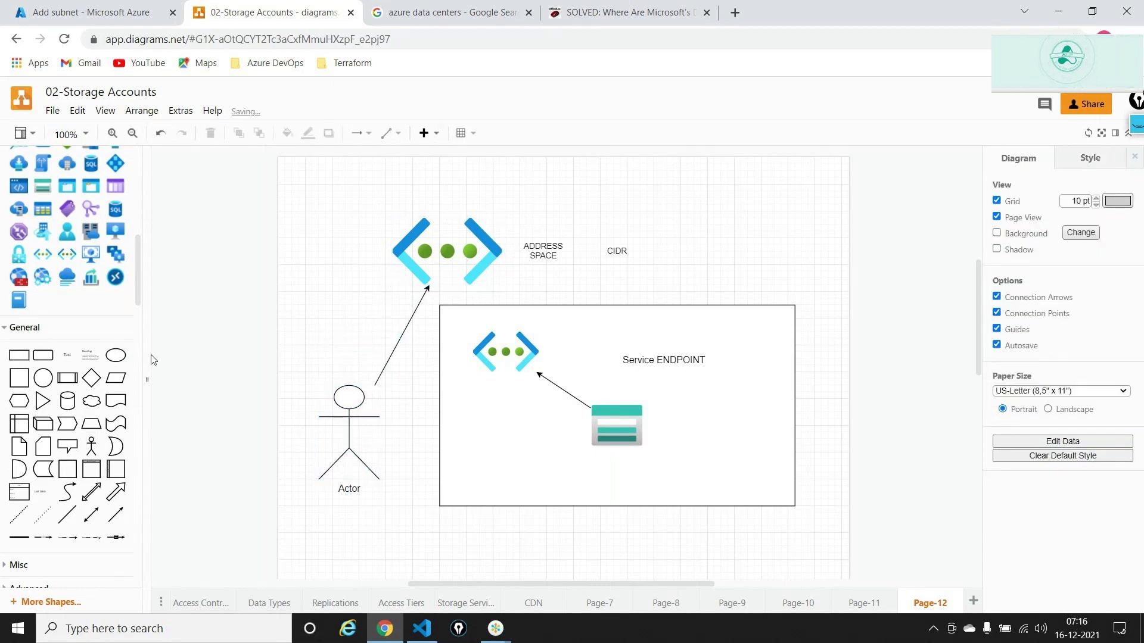
- Add a cloud shape above the actor and label it "Internet"
left_click_drag(91, 401, 312, 326)
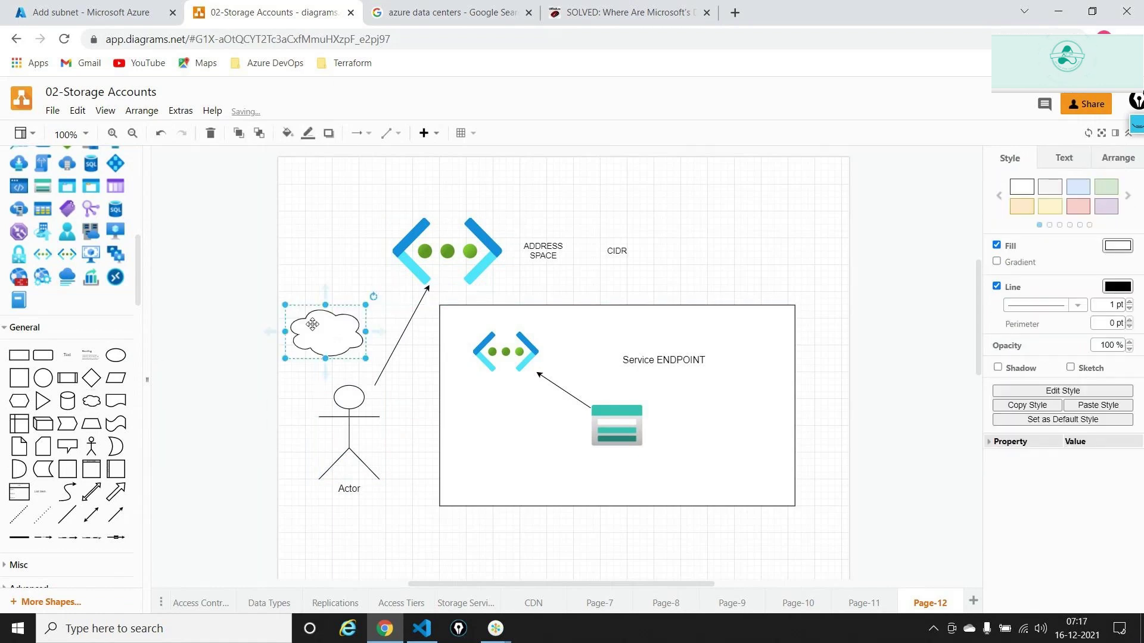
double_click(312, 324)
type("Interne")
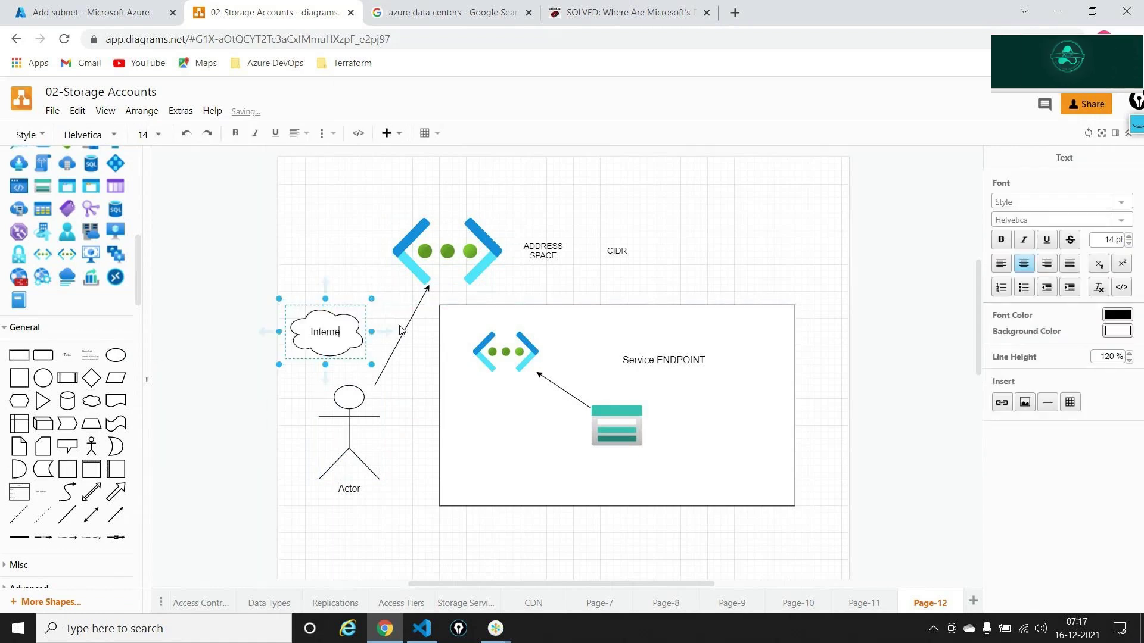
type("t")
left_click(416, 548)
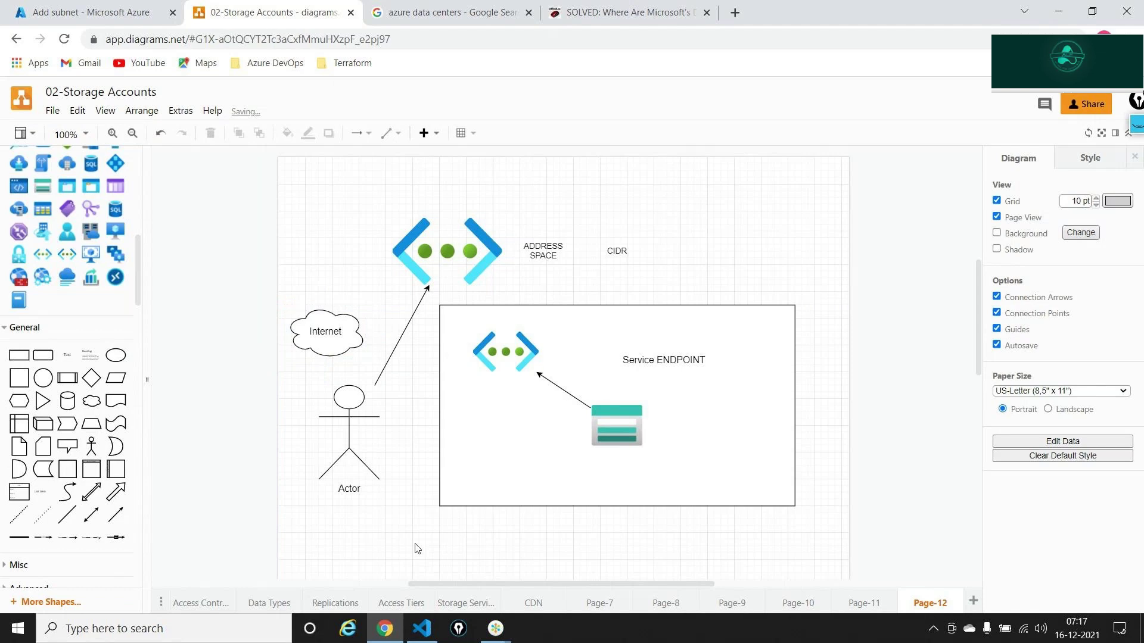
- Move the "Service ENDPOINT" label right next to the virtual network icon inside the rectangle
double_click(666, 361)
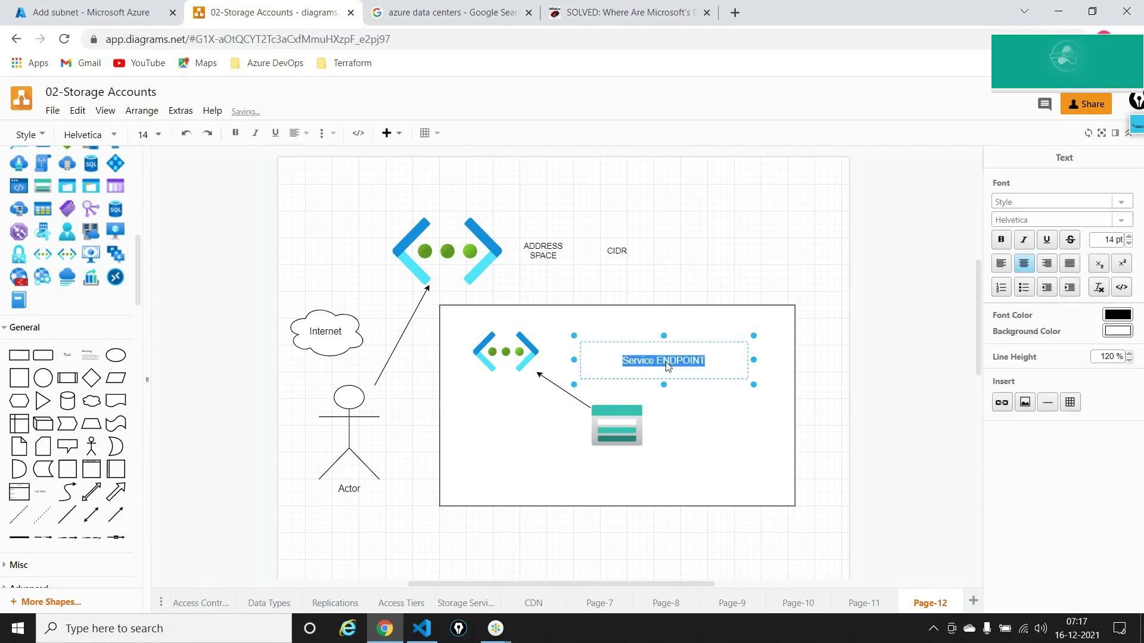
left_click(665, 361)
left_click(654, 354)
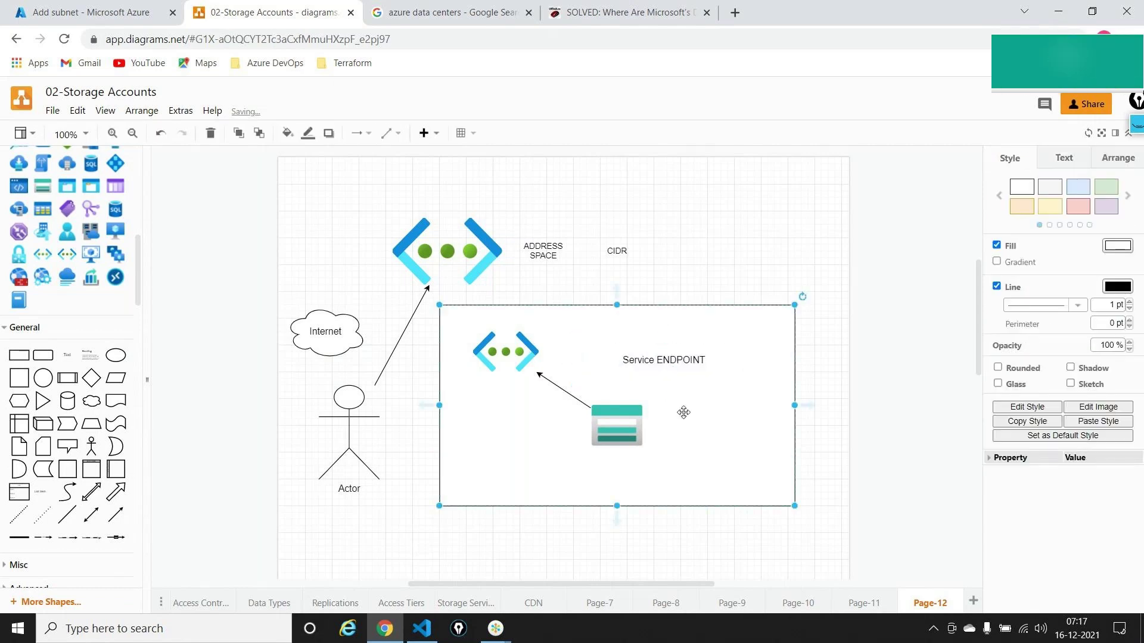
left_click(659, 362)
left_click_drag(659, 363, 578, 342)
left_click(687, 358)
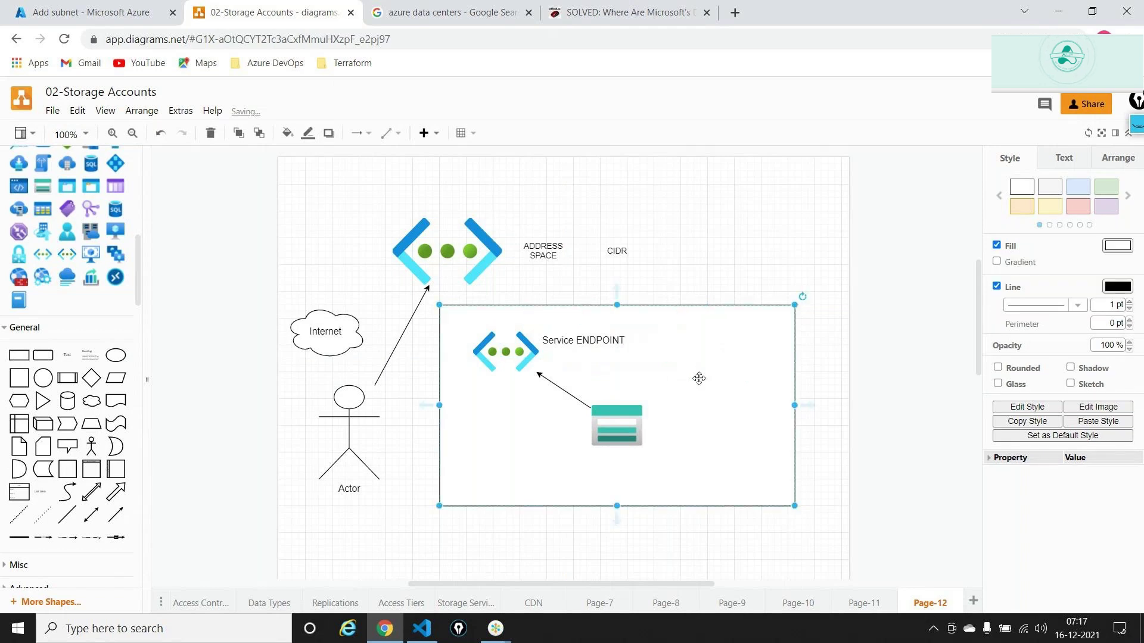
- In the Azure portal, add the subnet with the Microsoft.Storage service endpoint selected, and reopen subnet-1 to check its services
left_click(20, 13)
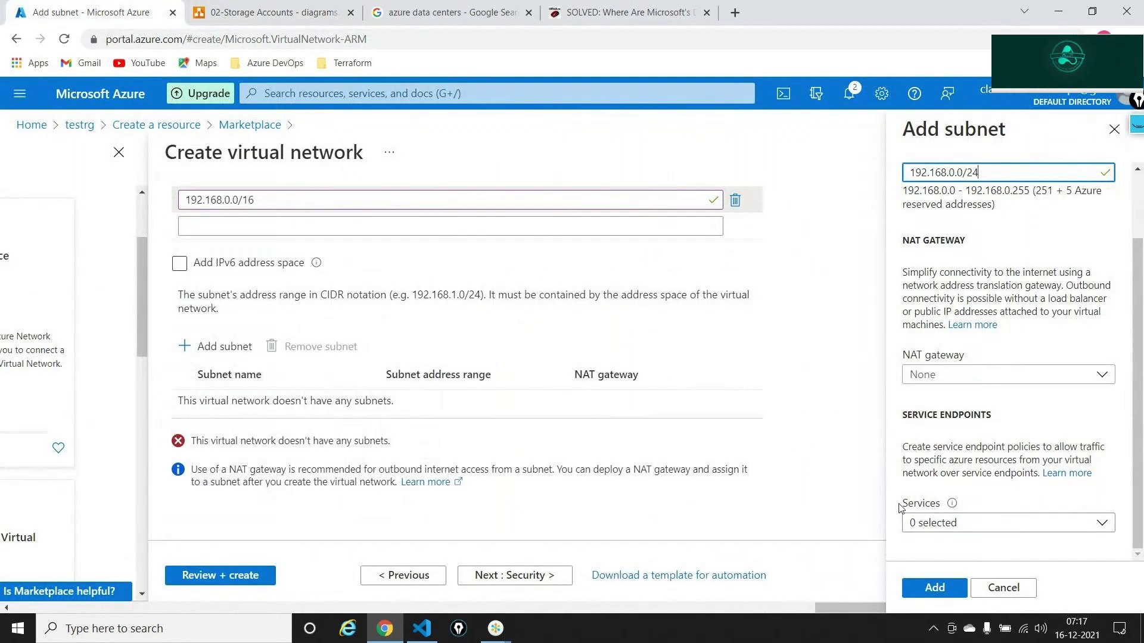
left_click(1103, 524)
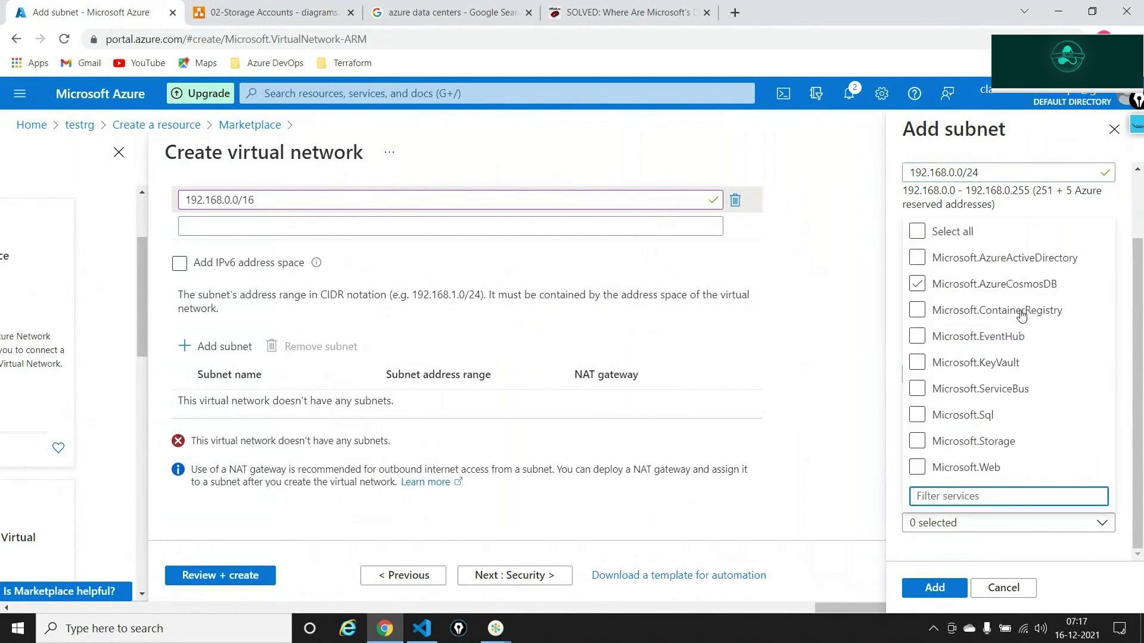
left_click(917, 440)
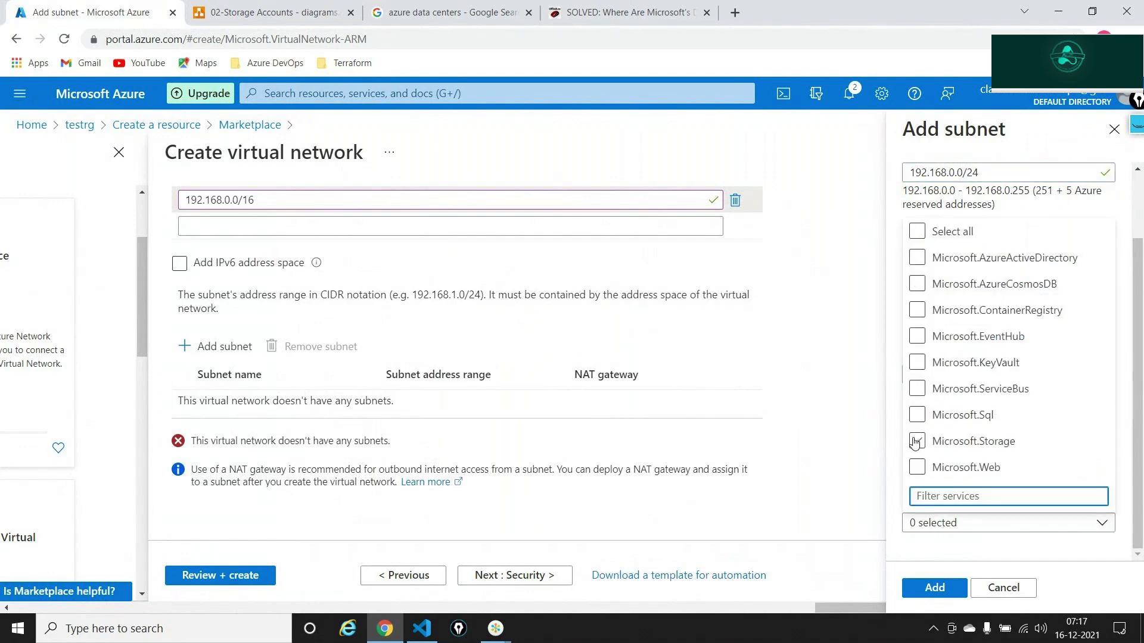
left_click(935, 587)
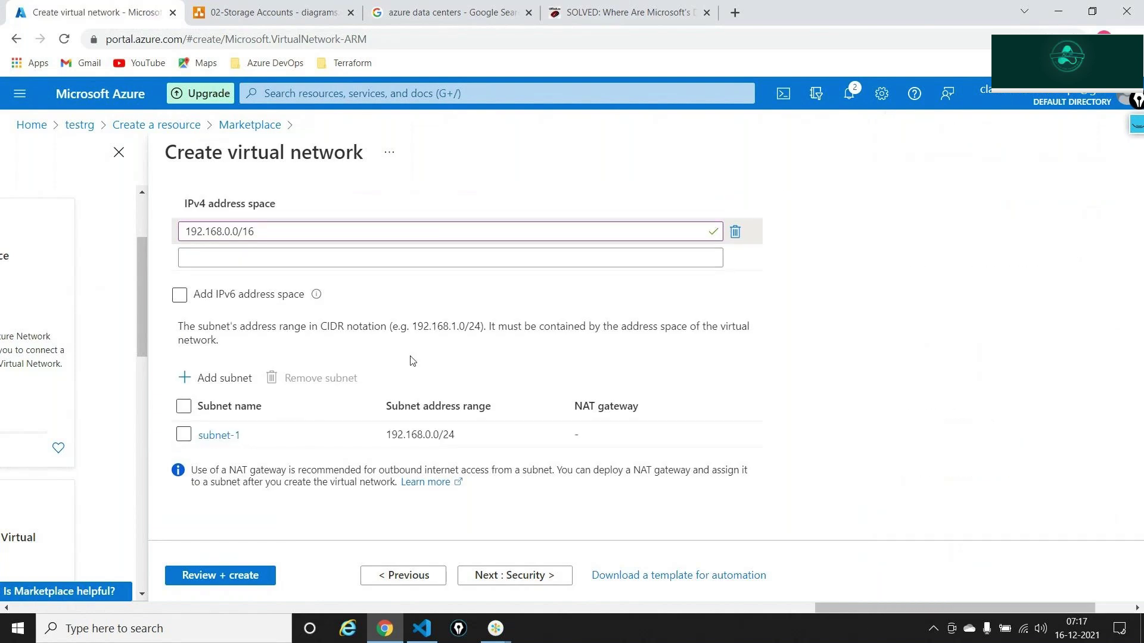
left_click(218, 436)
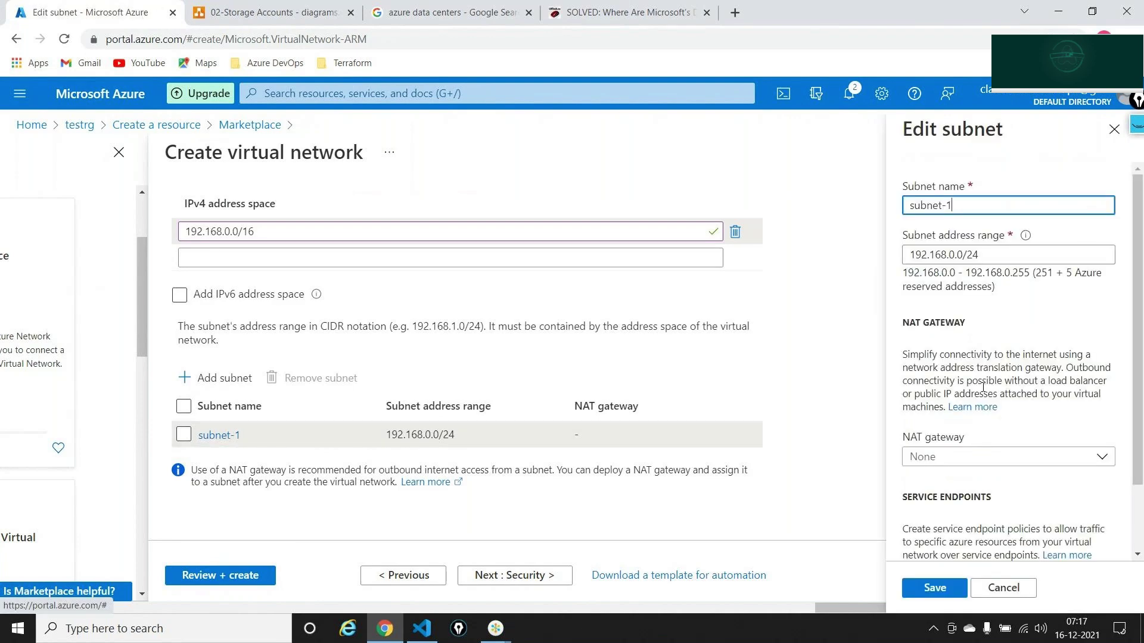
scroll(983, 387, "down", 2)
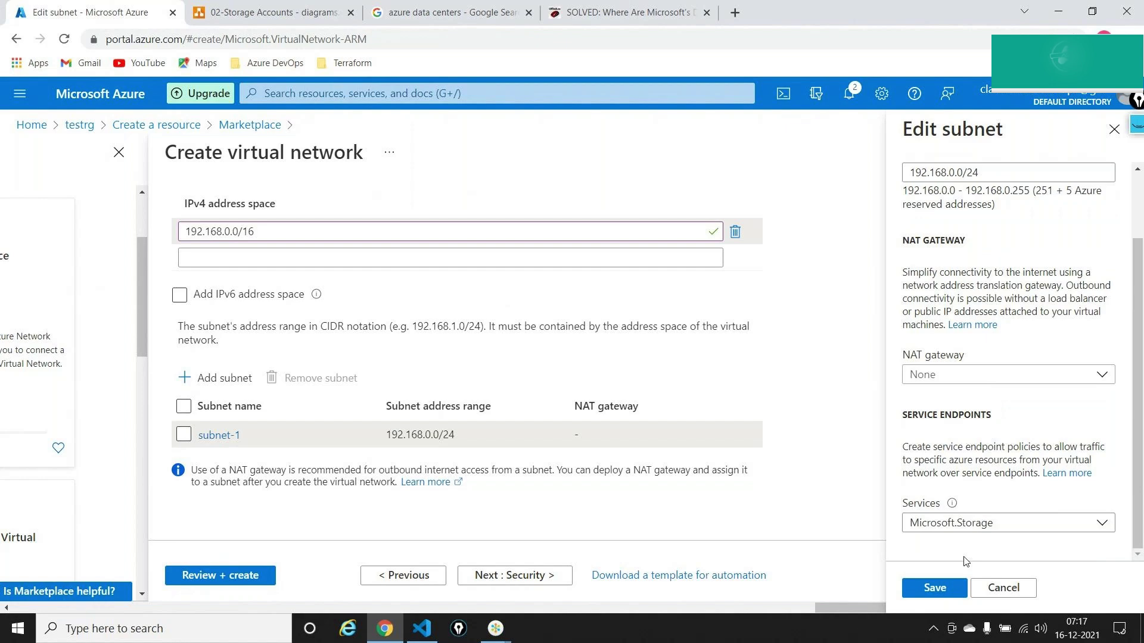
- Return to the 02-Storage Accounts diagram and delete the "Internet" cloud
left_click(307, 6)
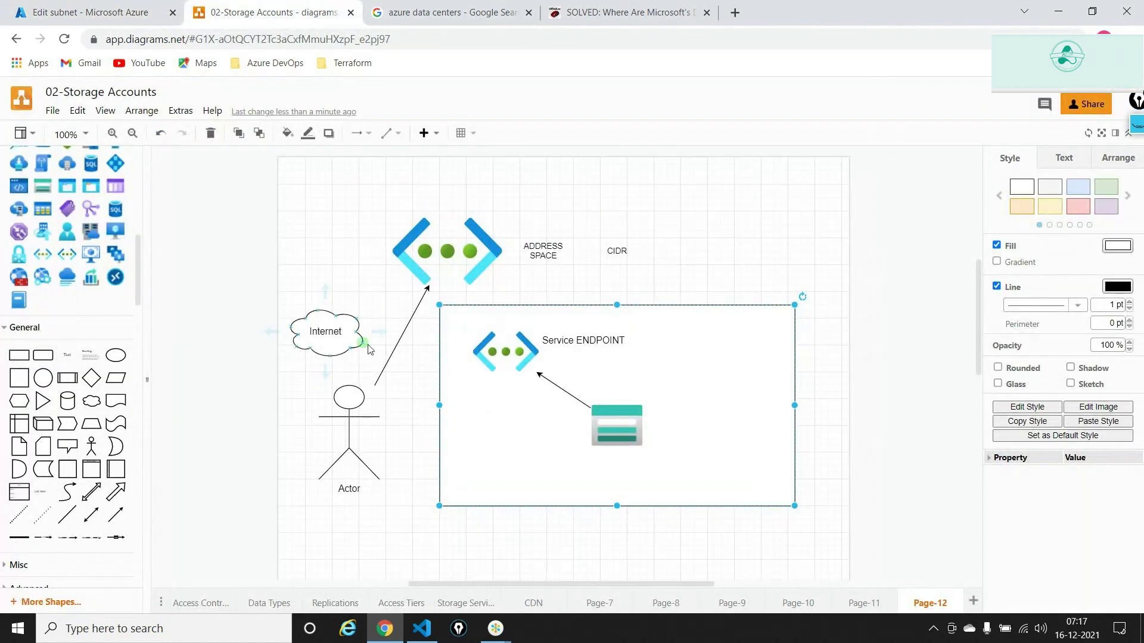
left_click(330, 328)
key("Delete")
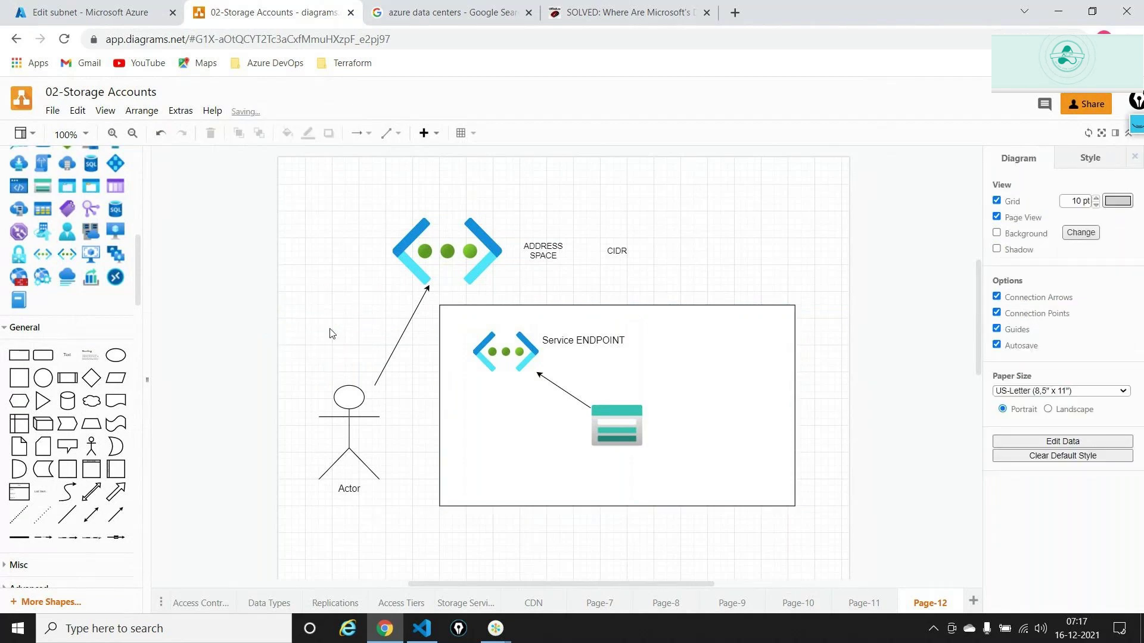
- Point out the storage account and upper virtual network icons in the diagram, and compare them with the Azure region map
left_click(608, 429)
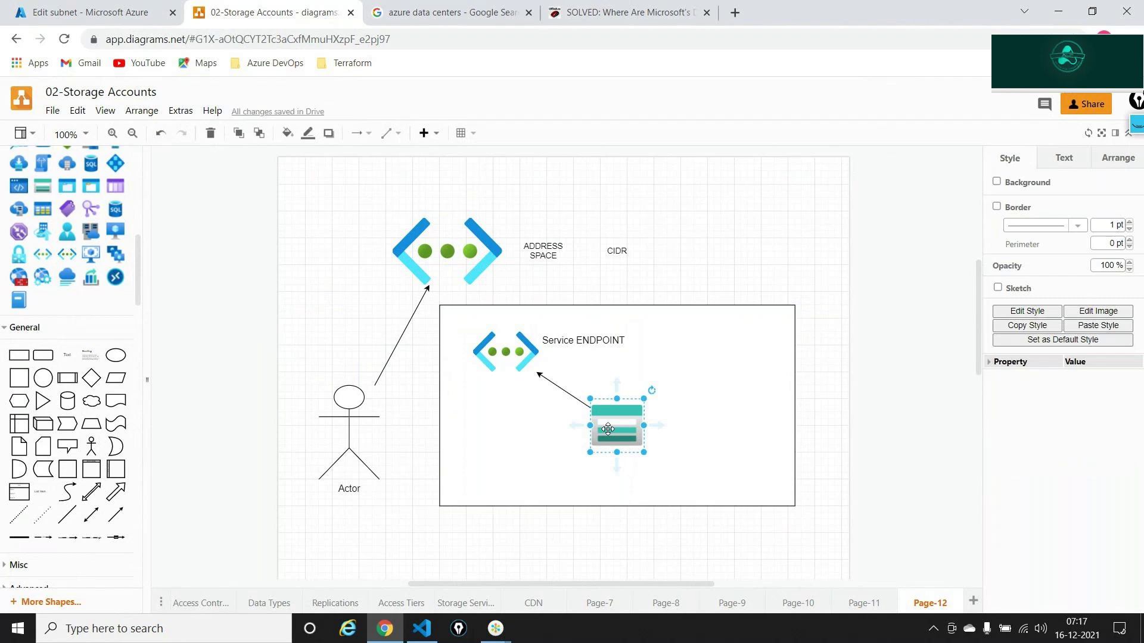
left_click(467, 254)
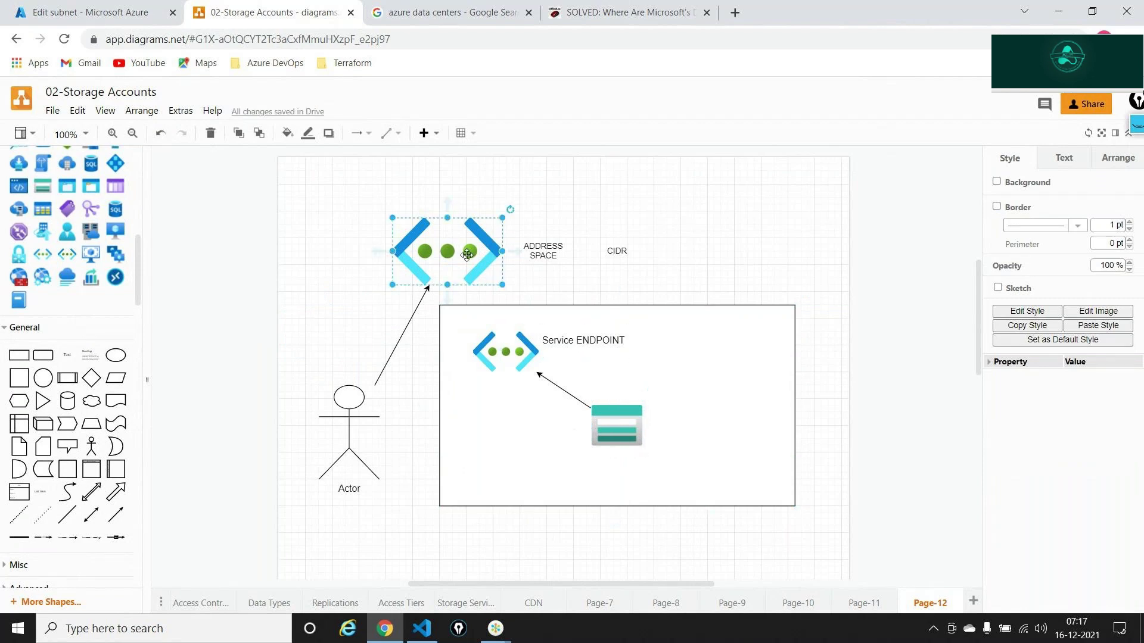
left_click(648, 8)
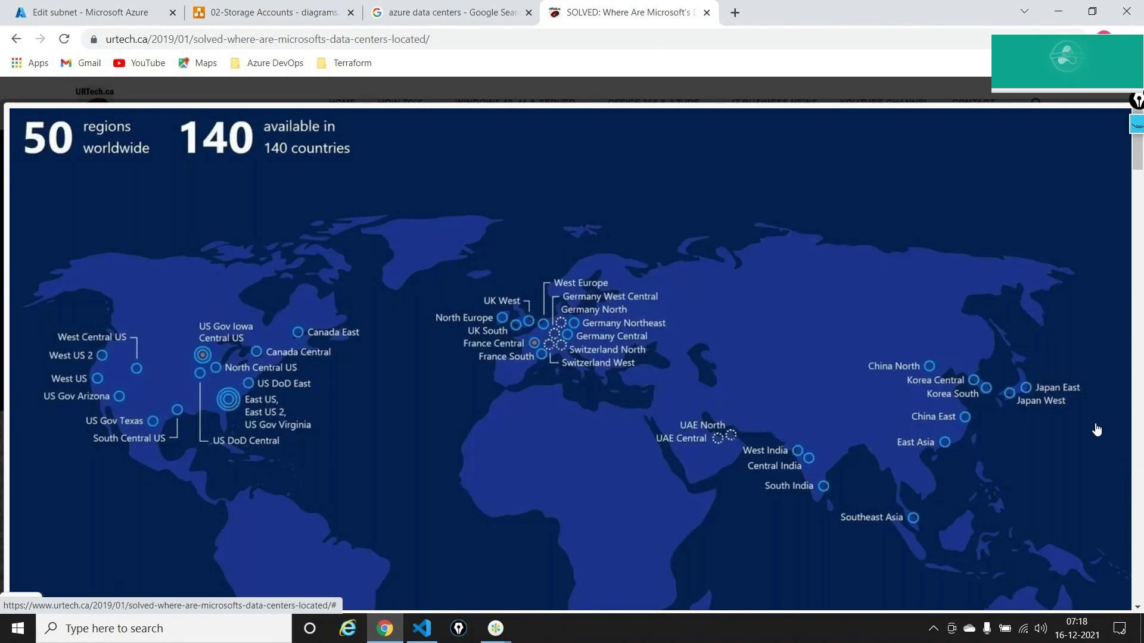
left_click(316, 8)
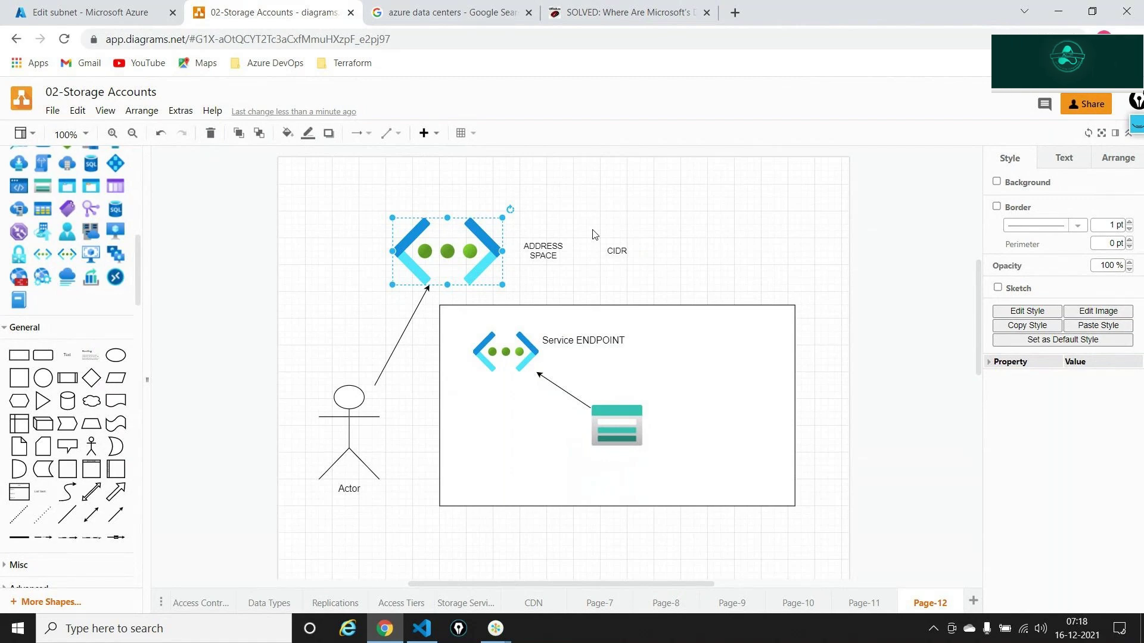
key("ctrl+4")
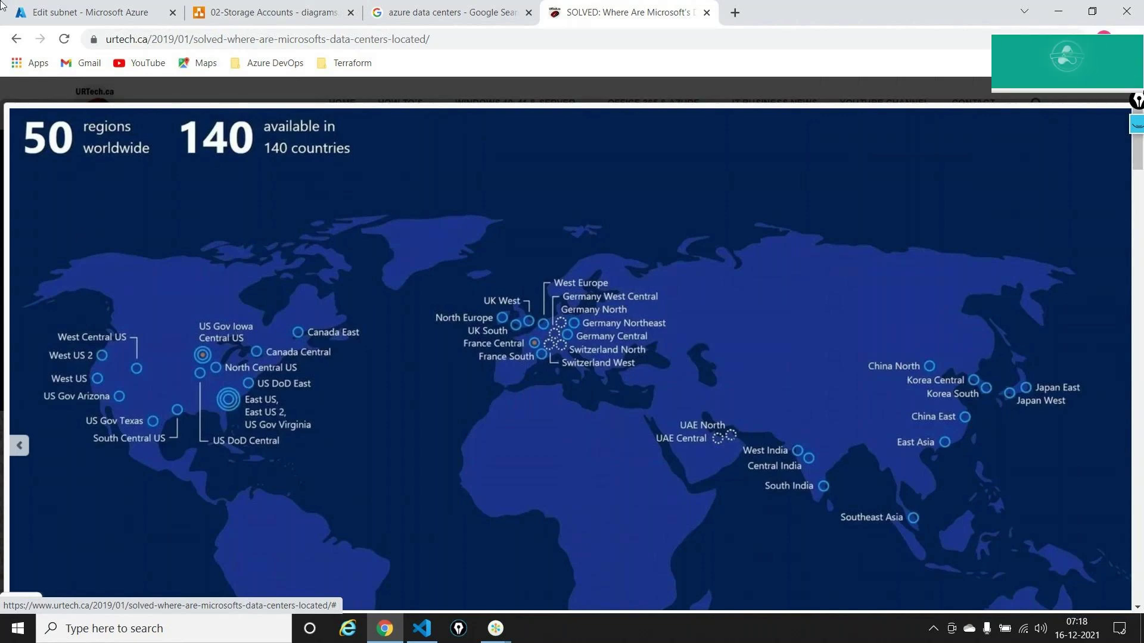
- Bring up the online meeting window to check it, and minimize it again
left_click(496, 628)
left_click(446, 554)
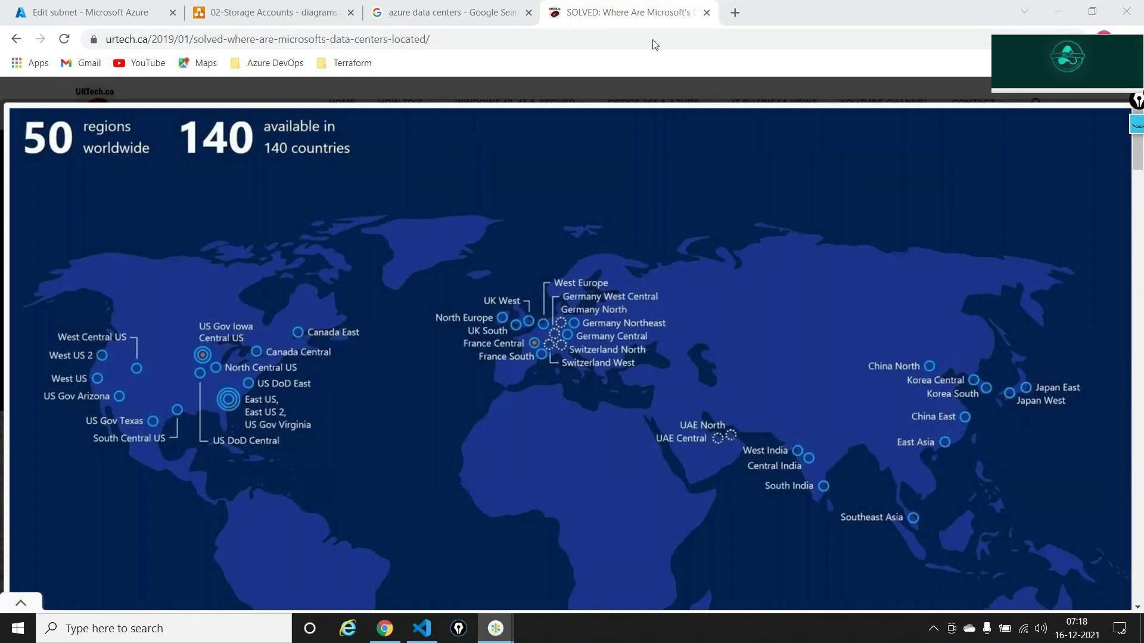
left_click(855, 25)
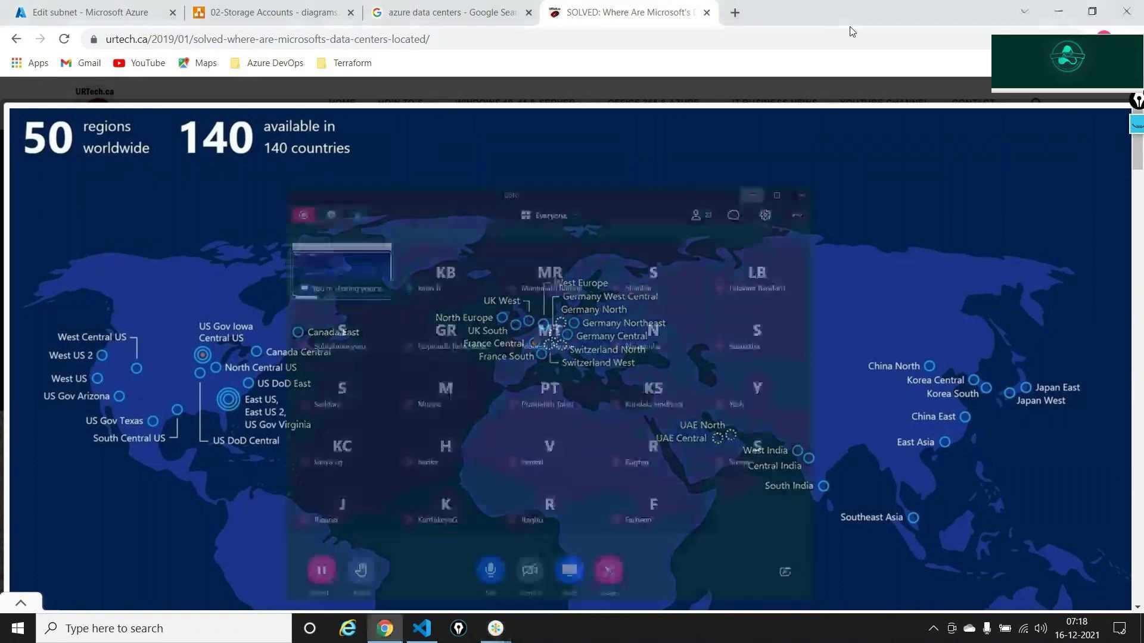
- In the Azure portal, save subnet-1 with its storage service endpoint and proceed to the virtual network's review and validation
left_click(109, 4)
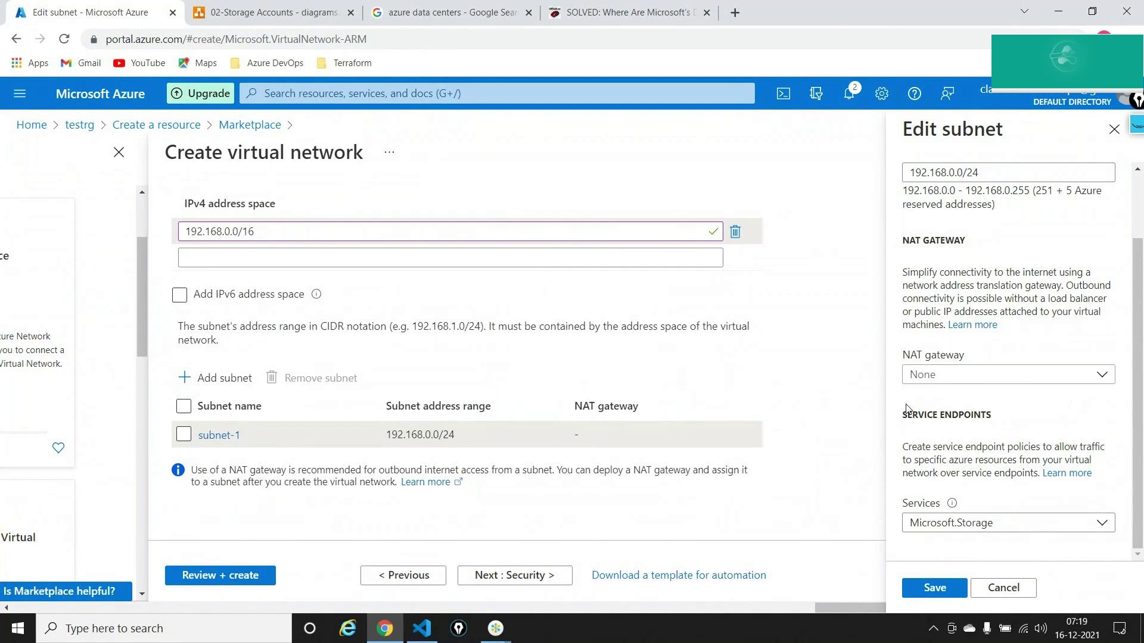
left_click(933, 588)
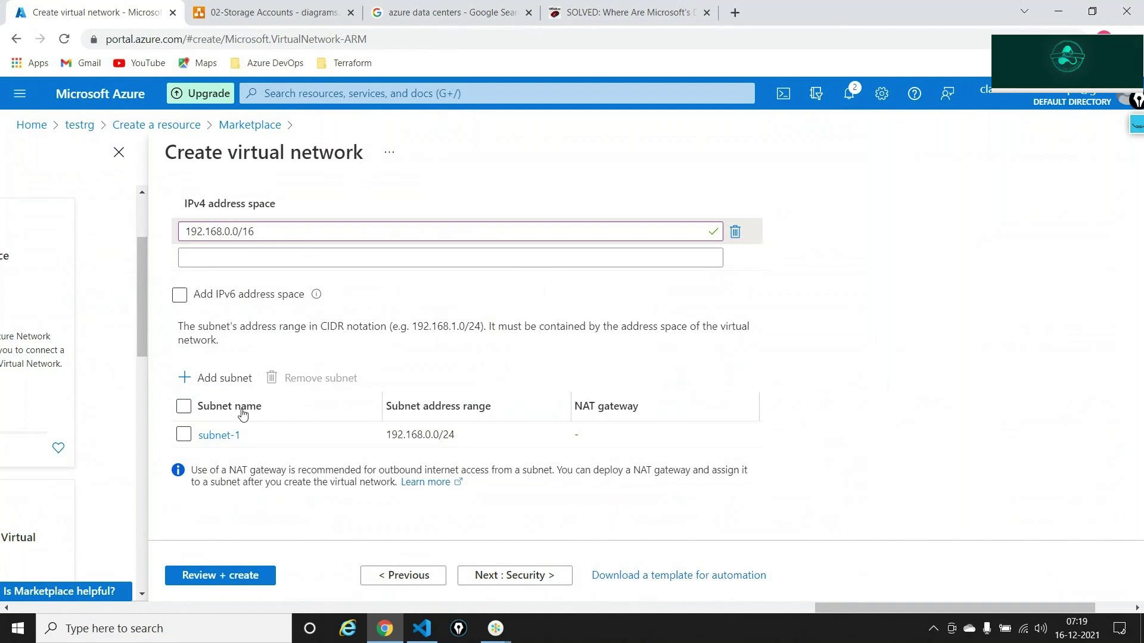
left_click(218, 577)
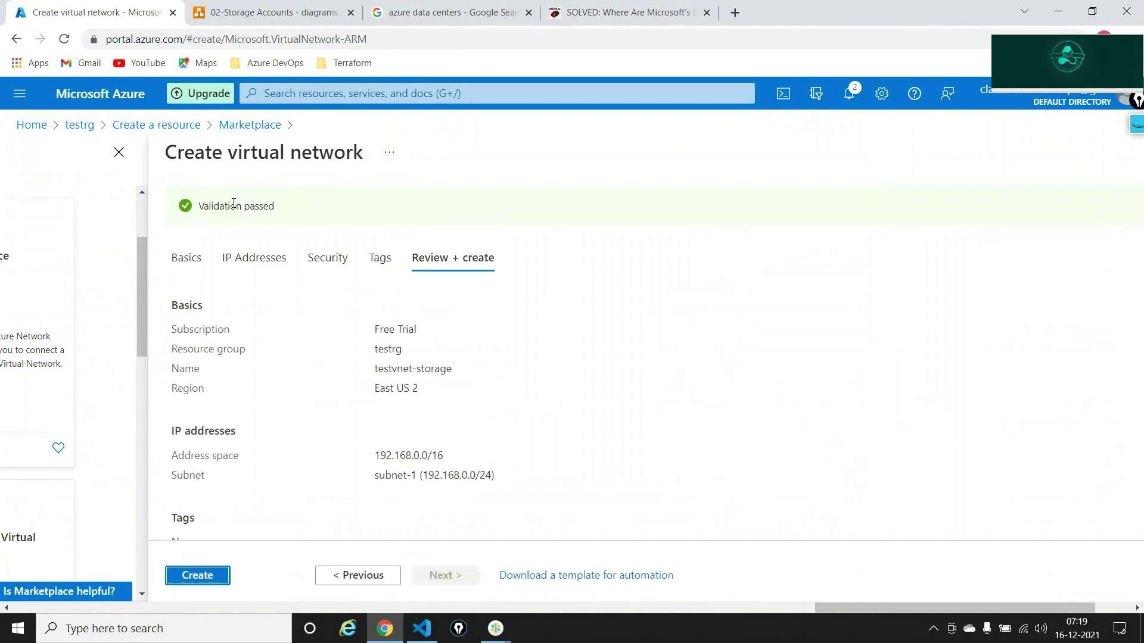
- Highlight the address space in the review summary and create the testvnet-storage virtual network
triple_click(411, 454)
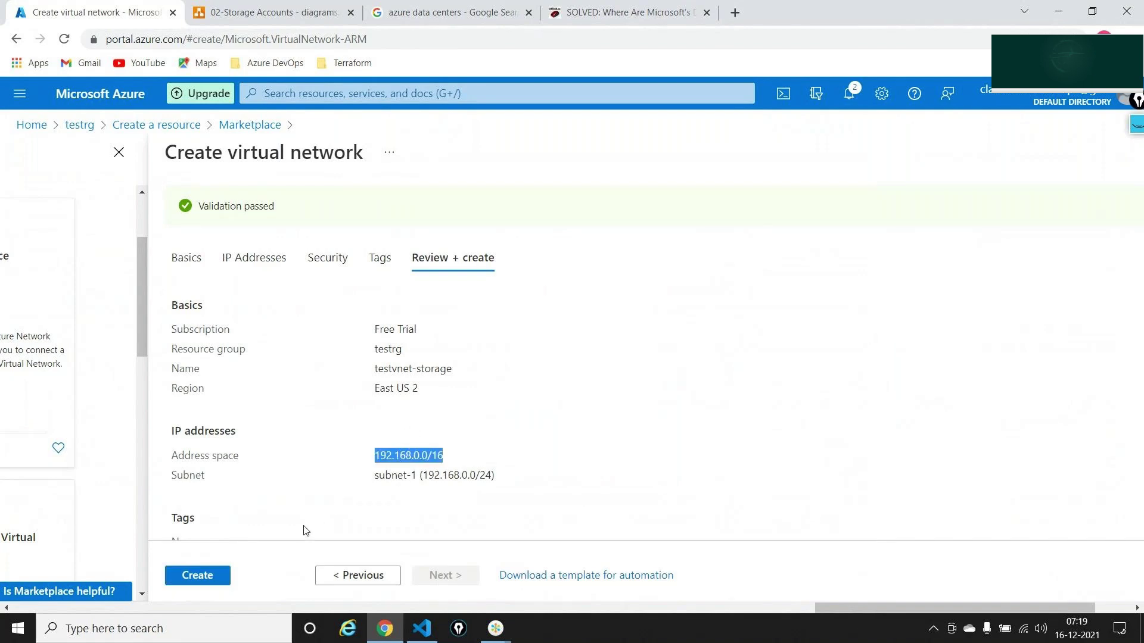
left_click(215, 574)
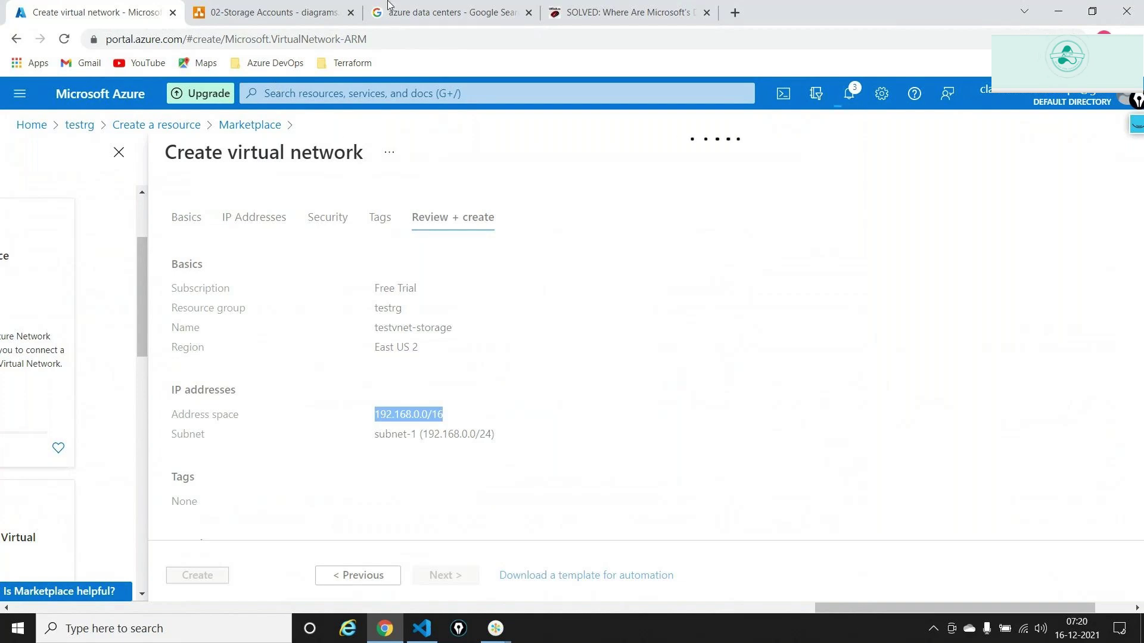
- Point out the storage account icon in the 02-Storage Accounts diagram, and return to the Azure portal's deployment page
left_click(339, 7)
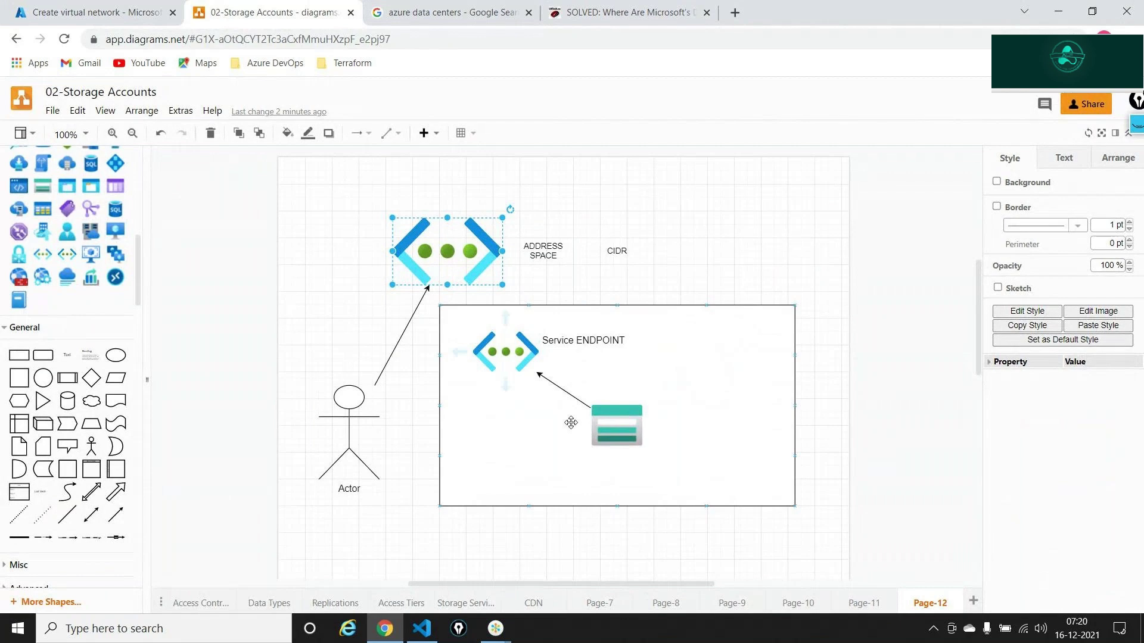
left_click(619, 423)
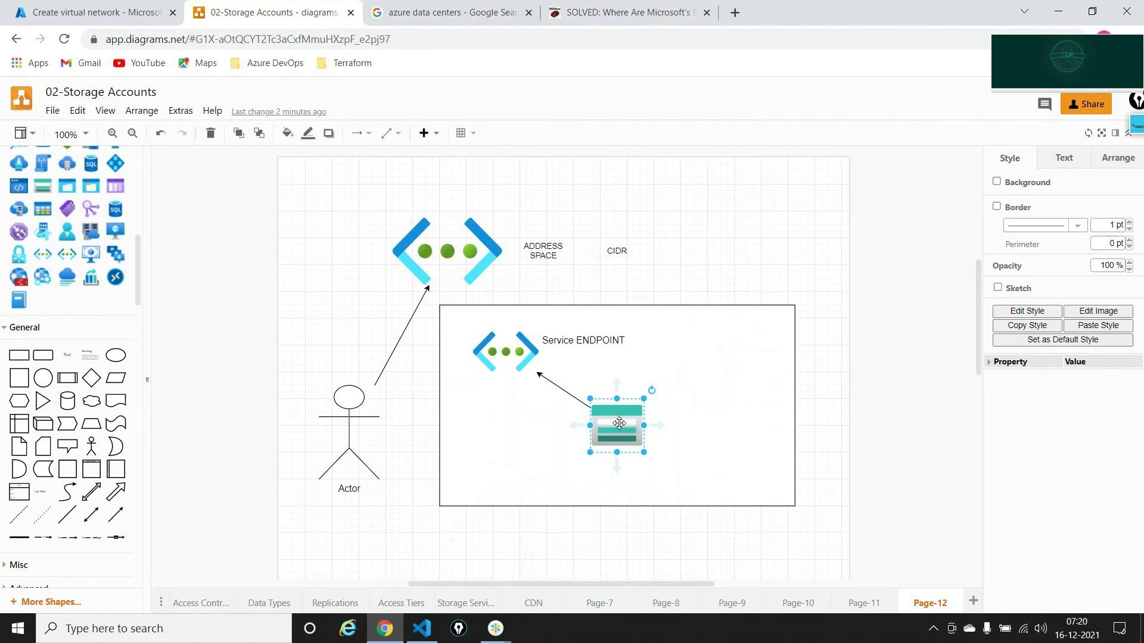
left_click(95, 9)
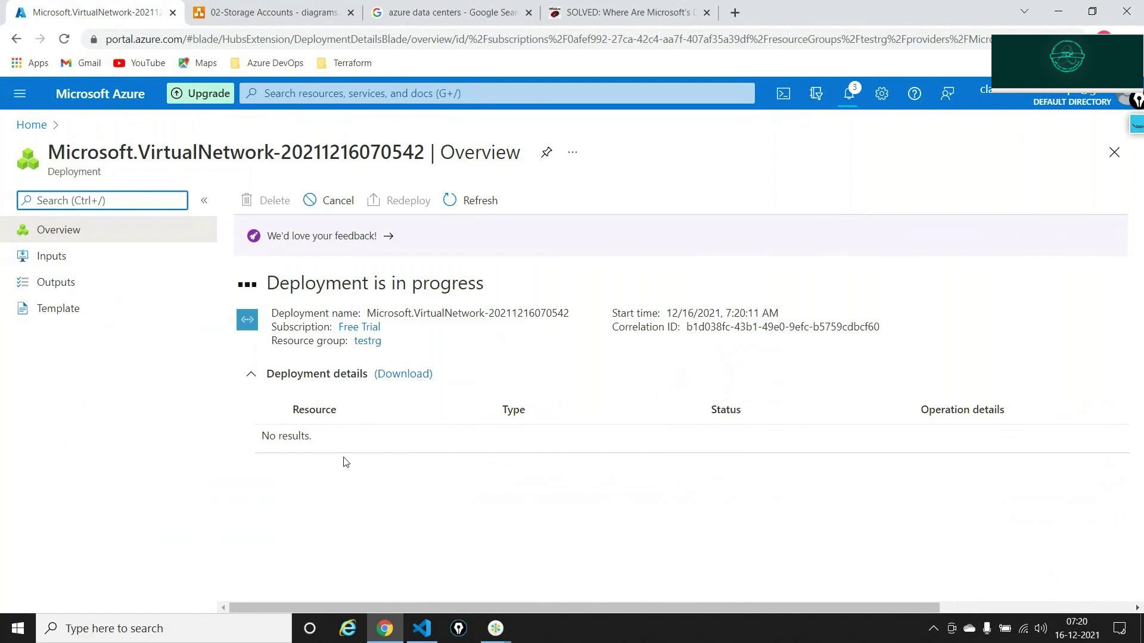
- Check the online meeting window during the deployment, and open the deployed testvnet-storage virtual network
left_click(495, 637)
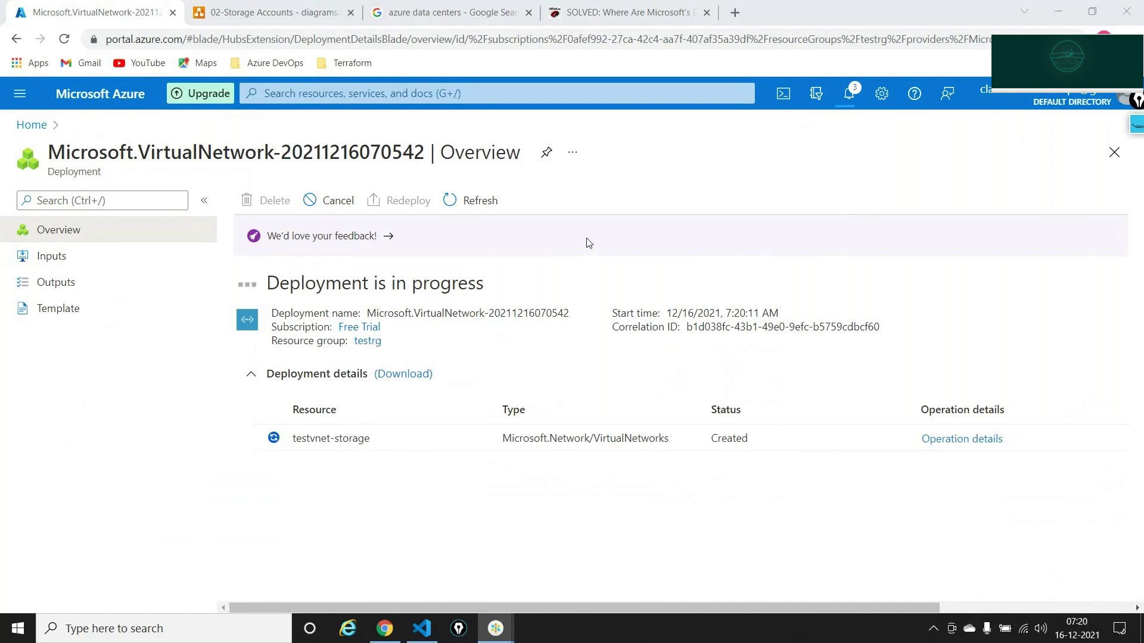
left_click(848, 31)
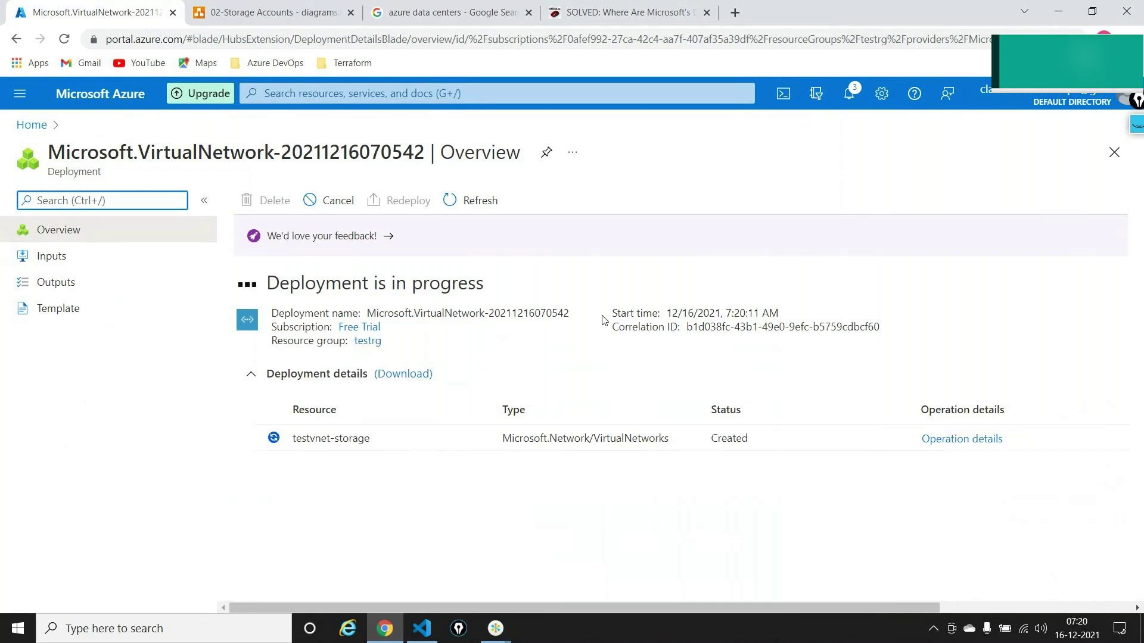
key("alt+Tab")
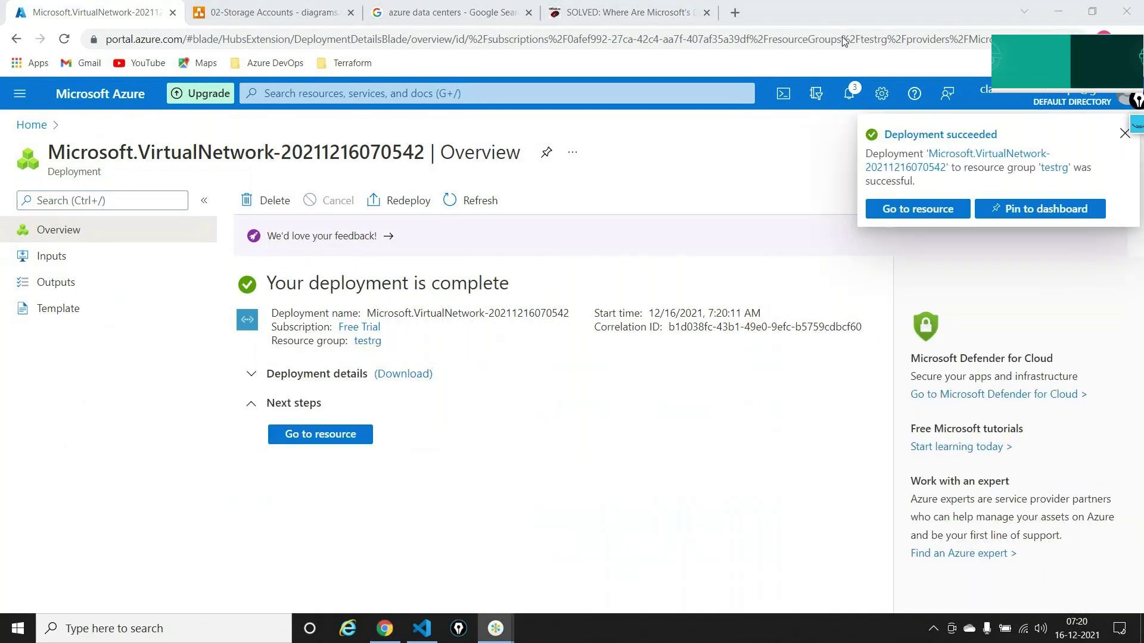
left_click(903, 212)
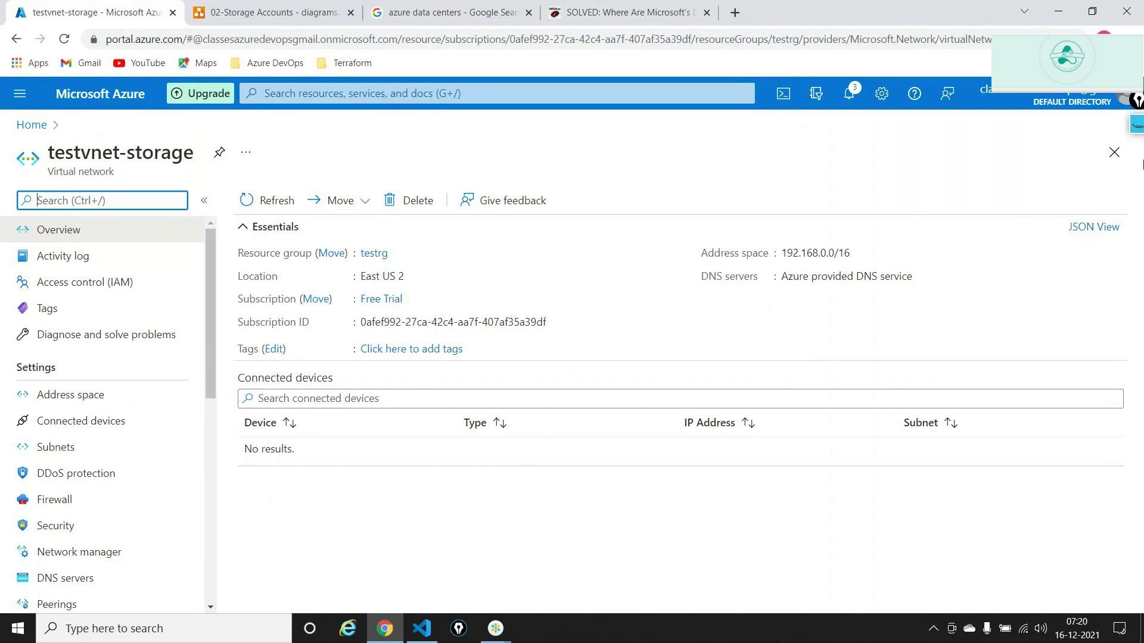
- Mark the resource group, location, subscription, address space and DNS servers with the screen annotation pen, and clear the marks
left_click(1138, 126)
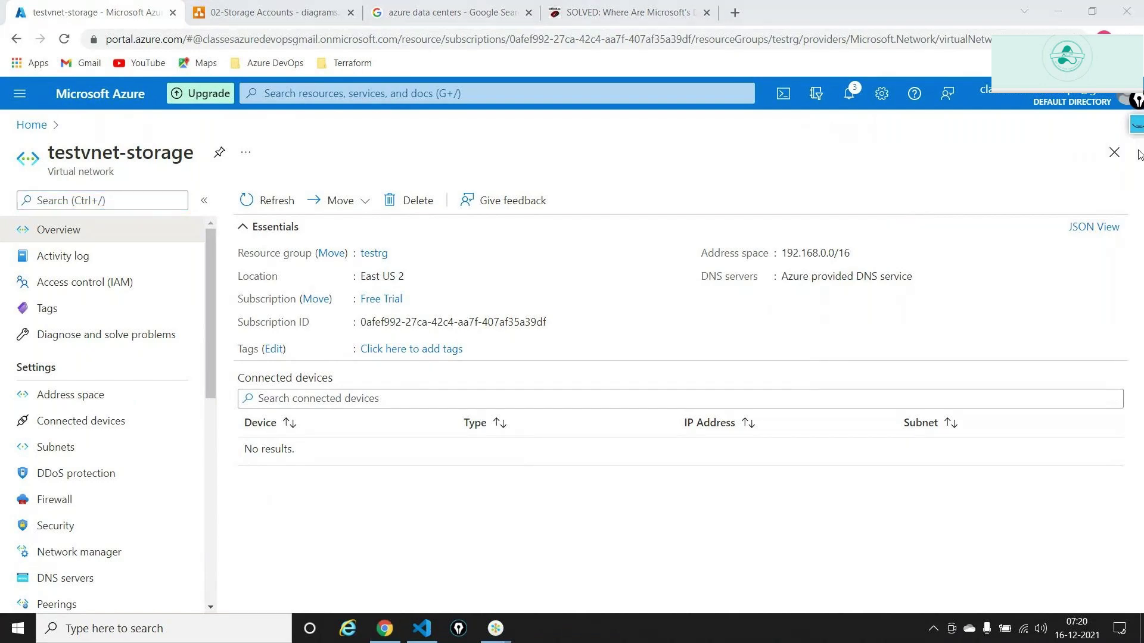
left_click(1136, 126)
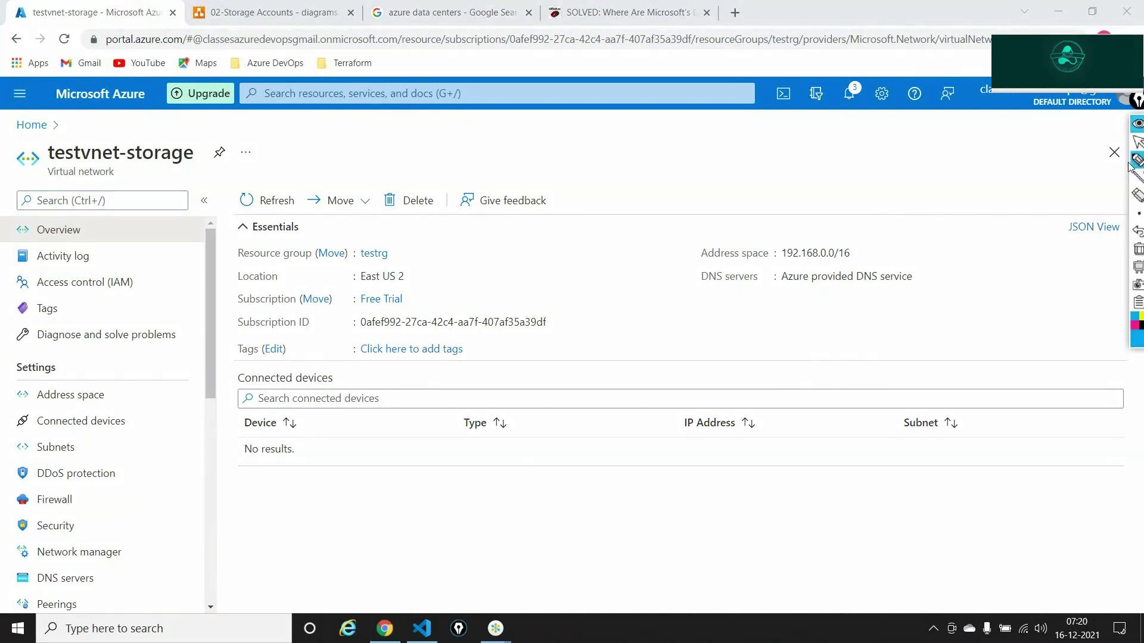
left_click(1138, 159)
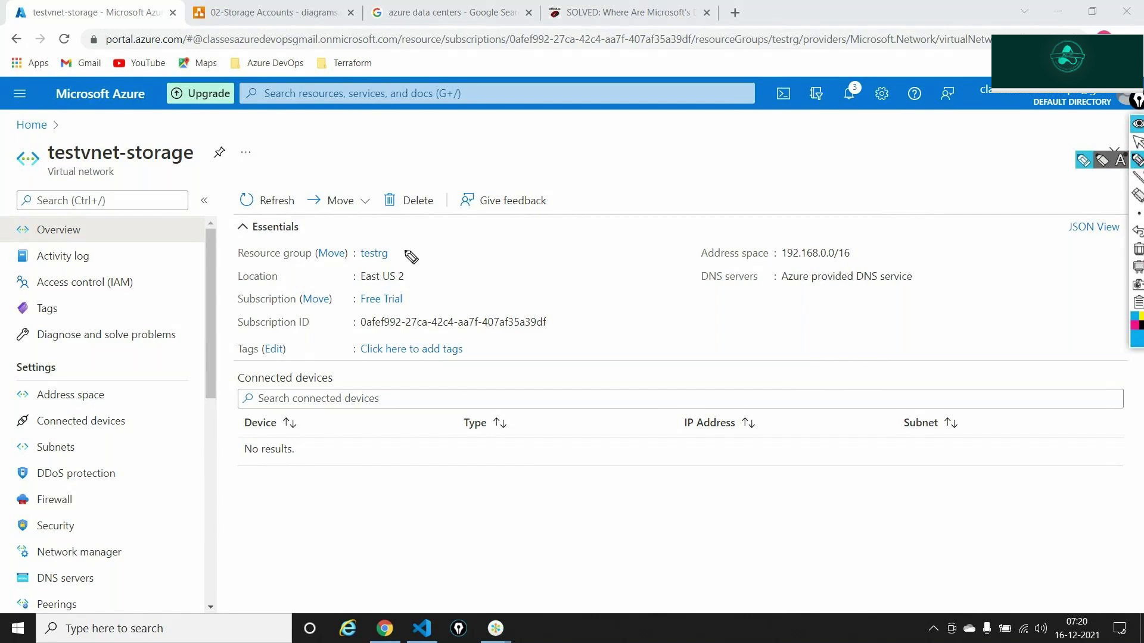
mouse_move(405, 249)
left_mouse_down()
mouse_move(421, 244)
mouse_move(425, 297)
mouse_move(352, 292)
mouse_move(376, 313)
mouse_move(407, 311)
mouse_move(406, 292)
mouse_move(388, 288)
mouse_move(453, 299)
mouse_move(464, 305)
mouse_move(456, 315)
left_mouse_up()
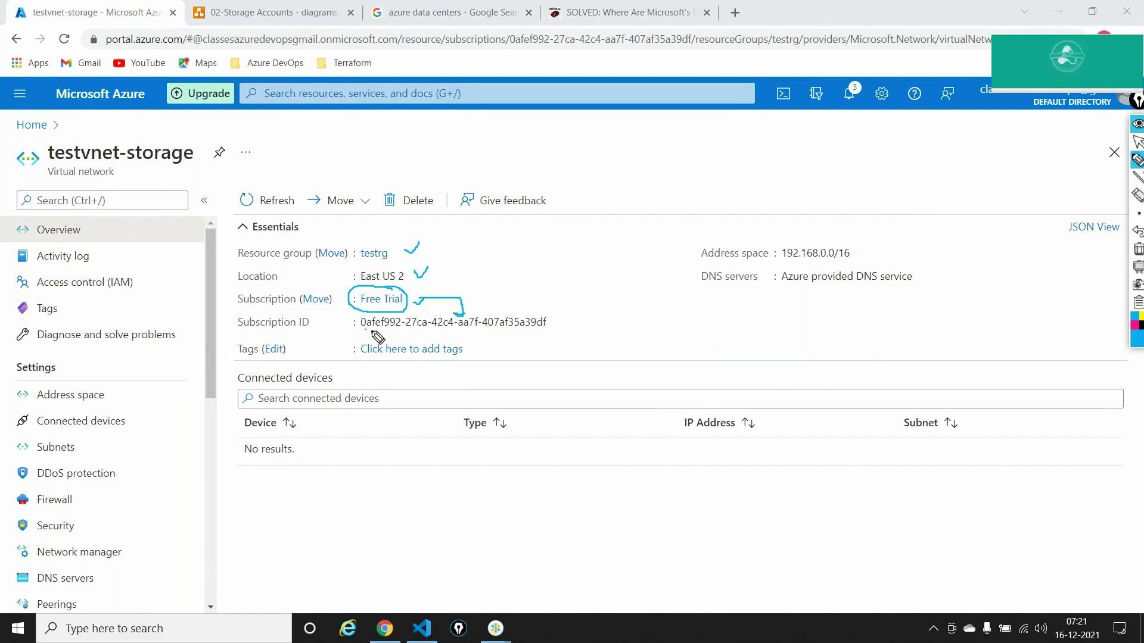
left_click_drag(364, 330, 520, 338)
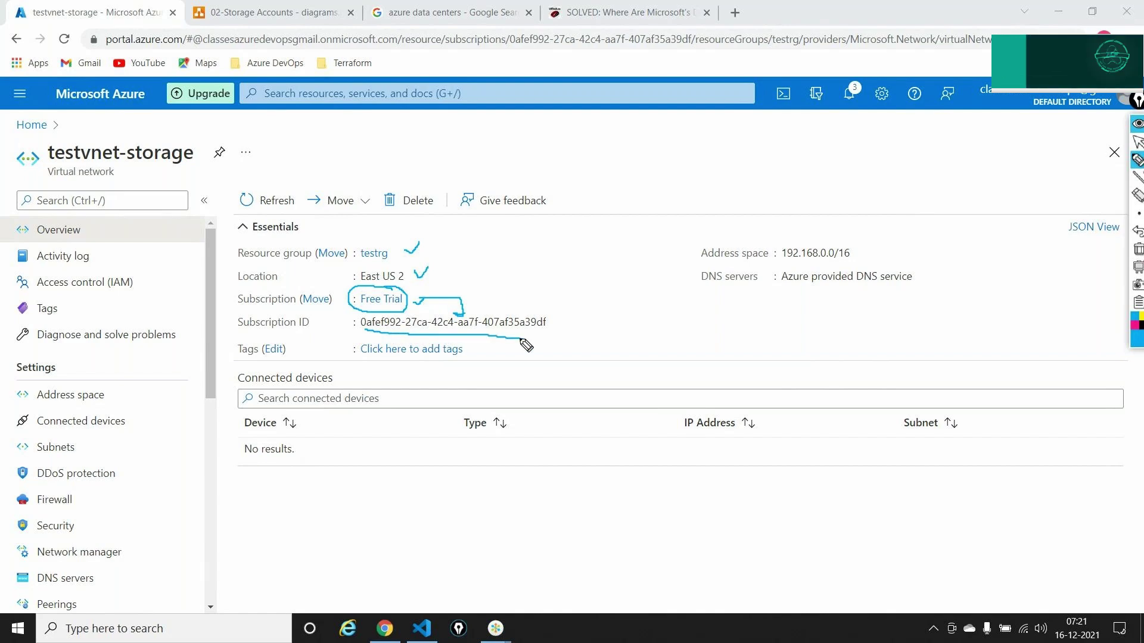
left_click_drag(782, 260, 842, 260)
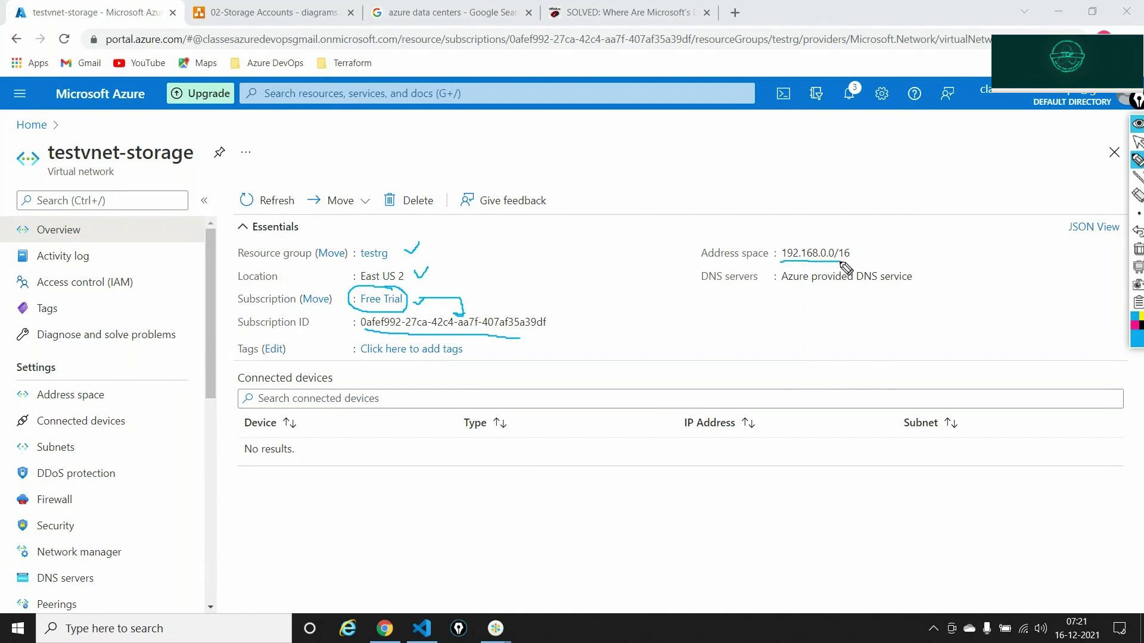
left_click_drag(785, 287, 885, 289)
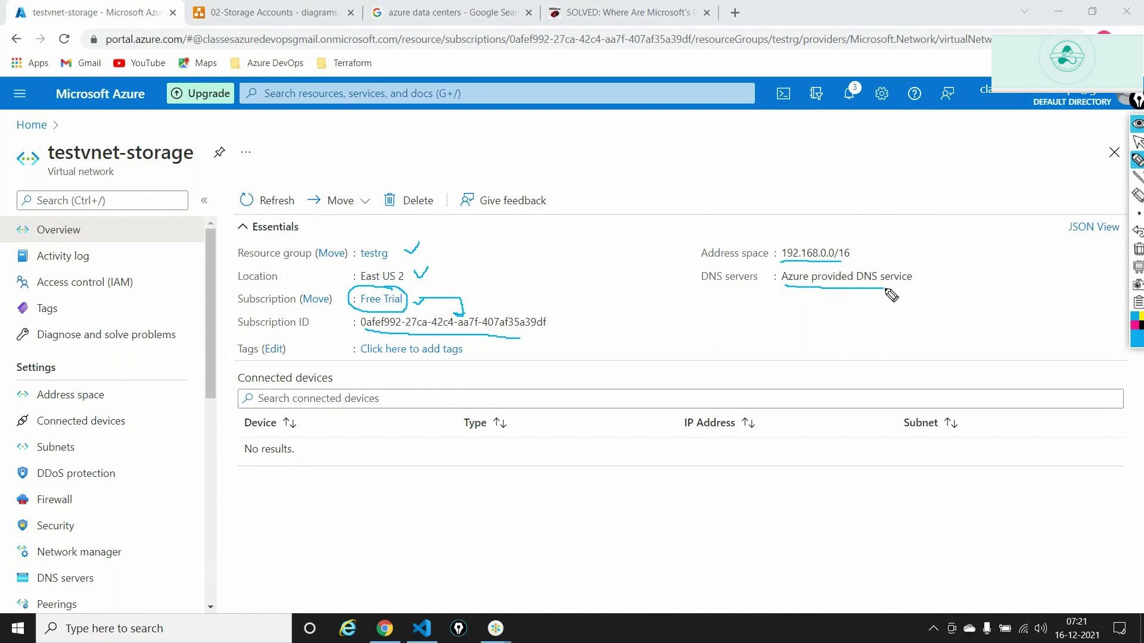
mouse_move(723, 267)
left_mouse_down()
mouse_move(704, 292)
mouse_move(762, 285)
mouse_move(710, 268)
left_mouse_up()
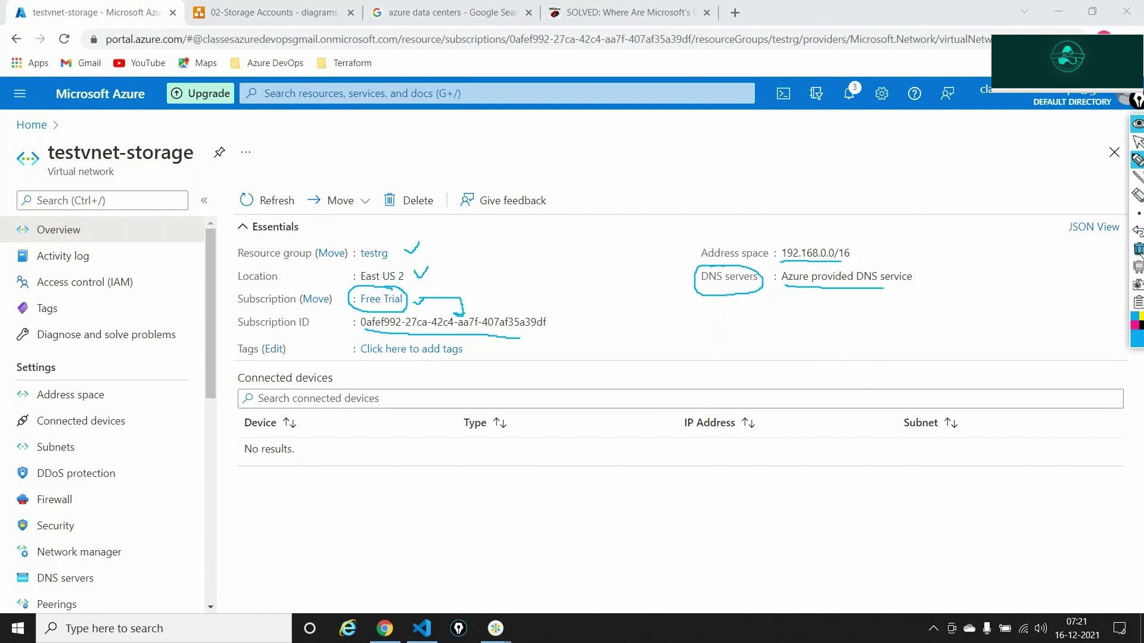
left_click(1139, 251)
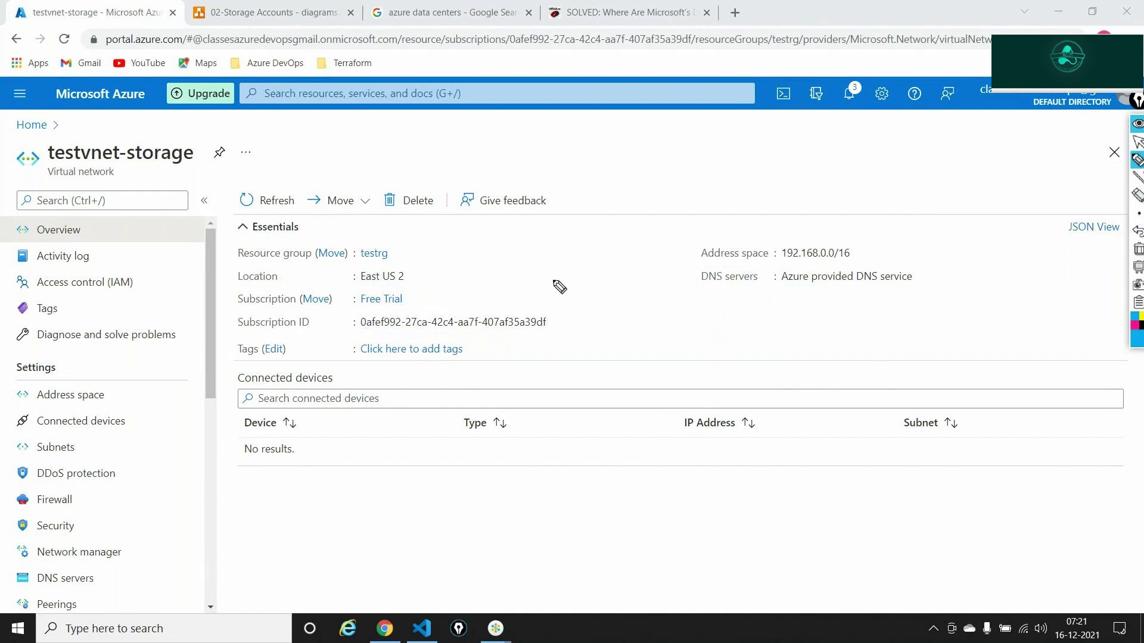
left_click(1137, 142)
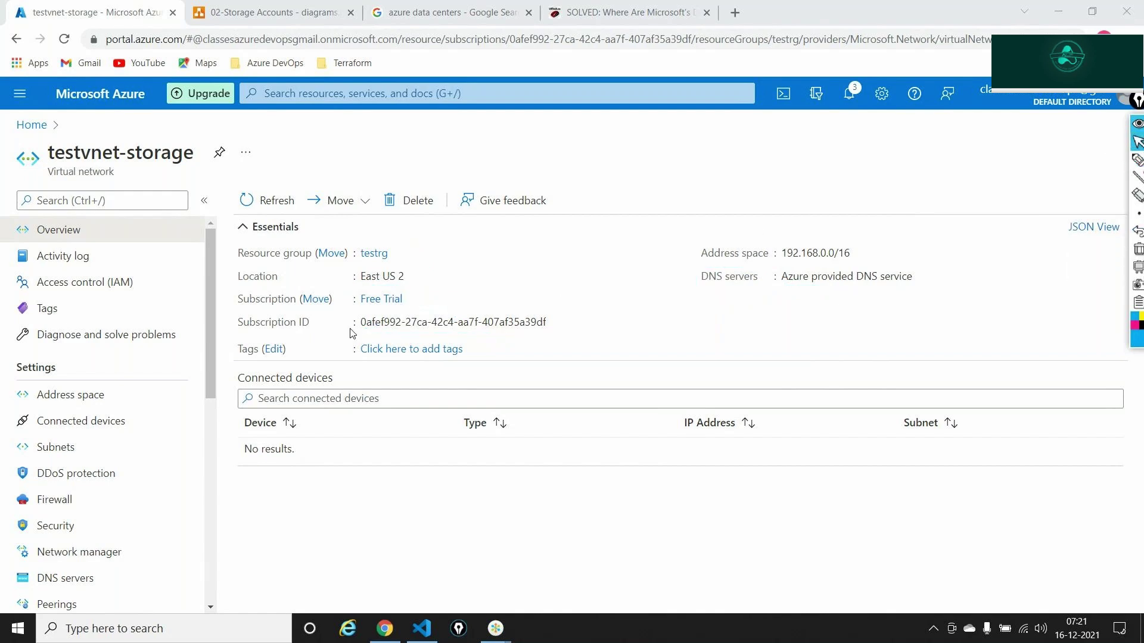
- Open subnet-1 of testvnet-storage and inspect its service endpoint settings
left_click(69, 448)
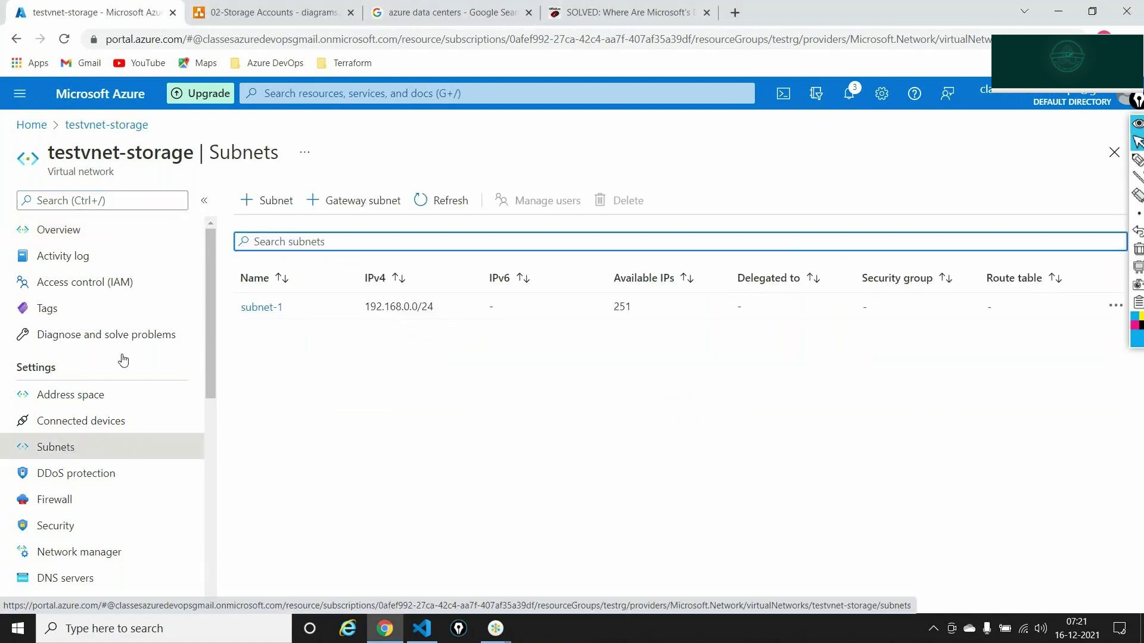
left_click(246, 314)
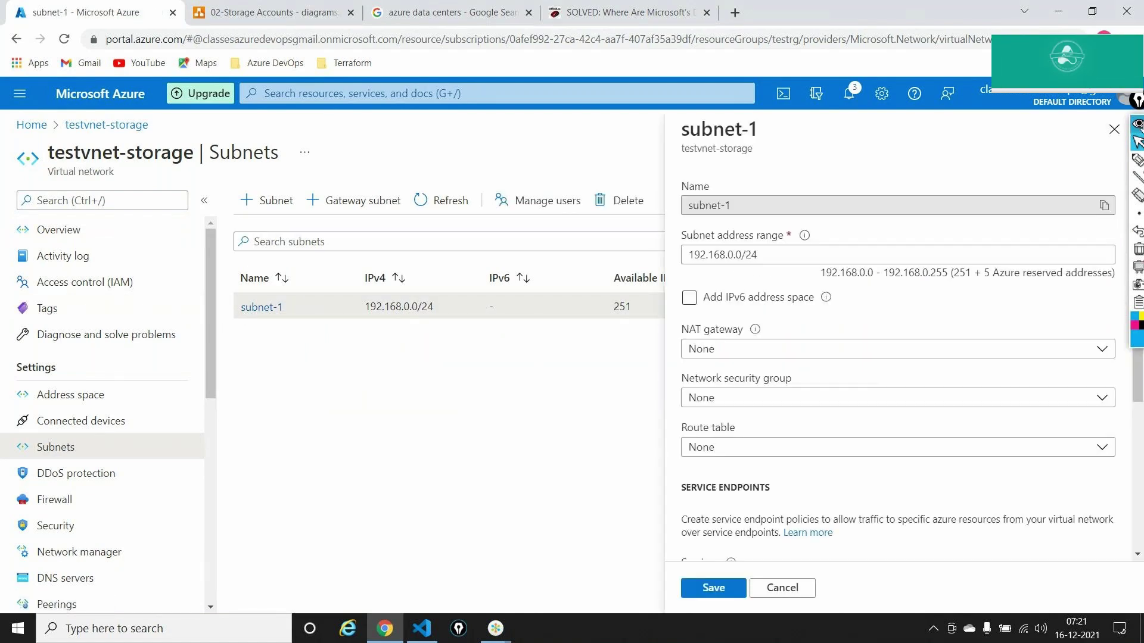
scroll(779, 306, "down", 4)
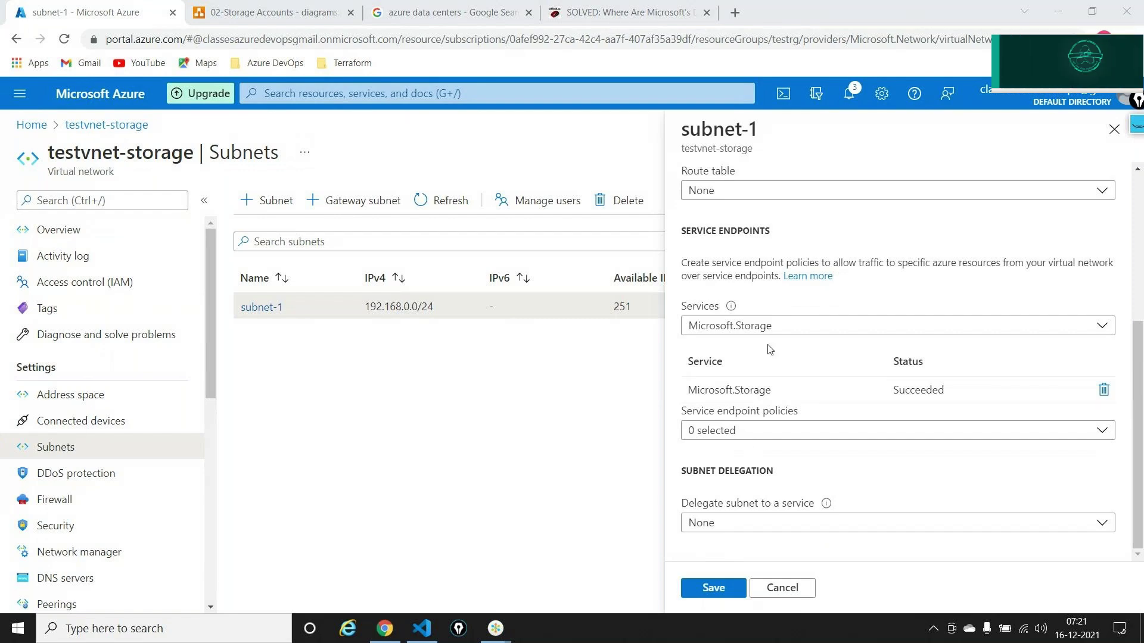
- Draw a pen arrow toward the Microsoft.Storage service endpoint entry, and clear the annotation
left_click(1138, 160)
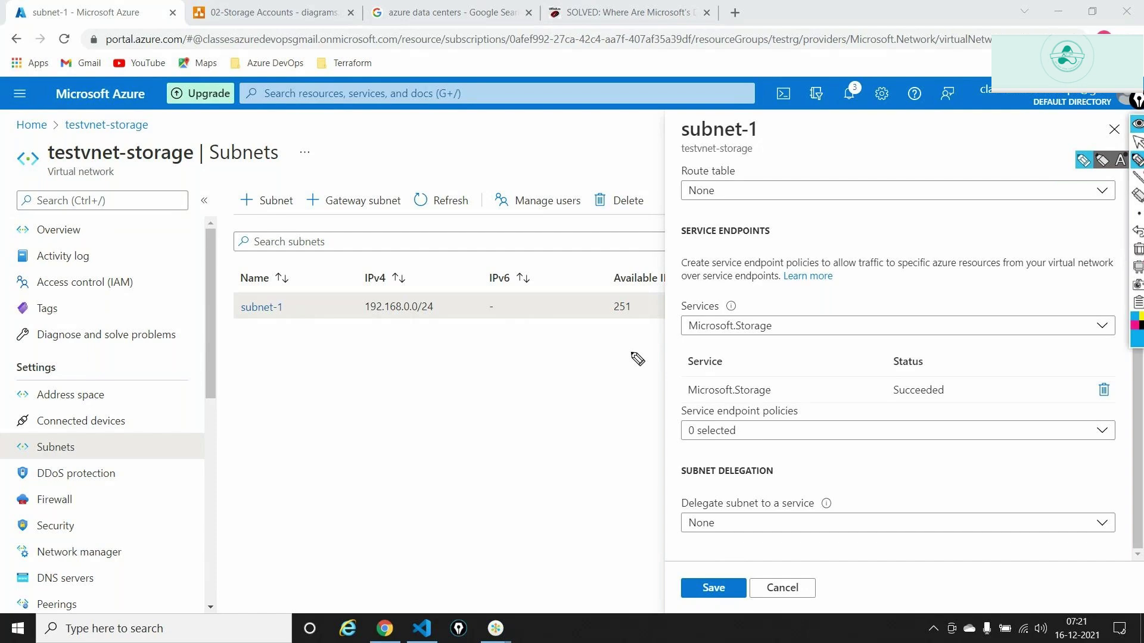
left_click_drag(632, 354, 677, 379)
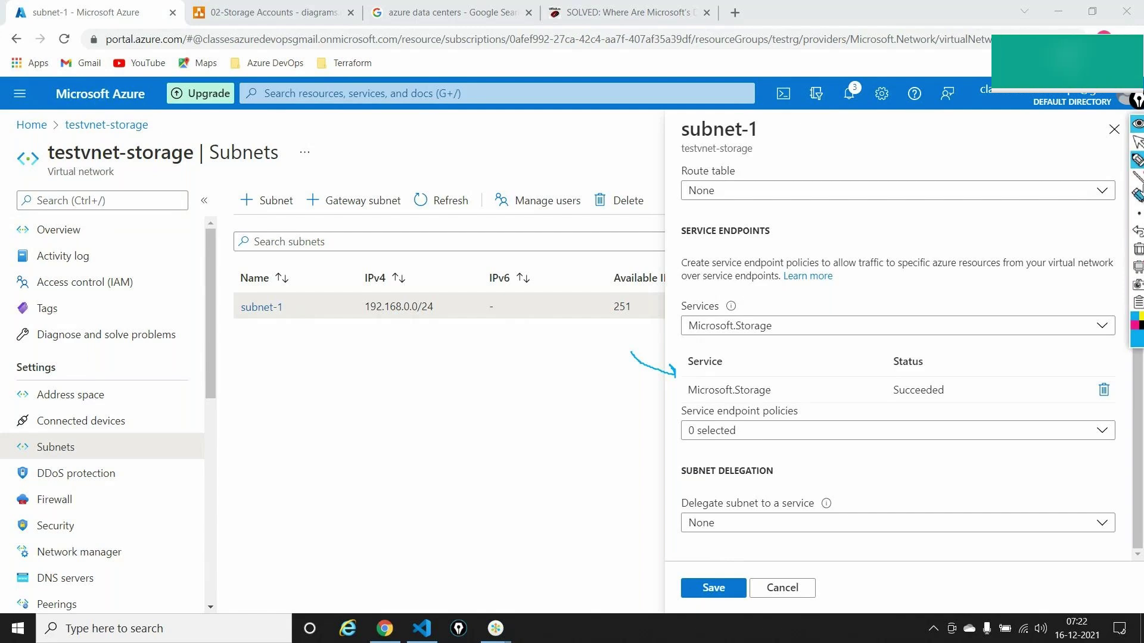
left_click(1138, 249)
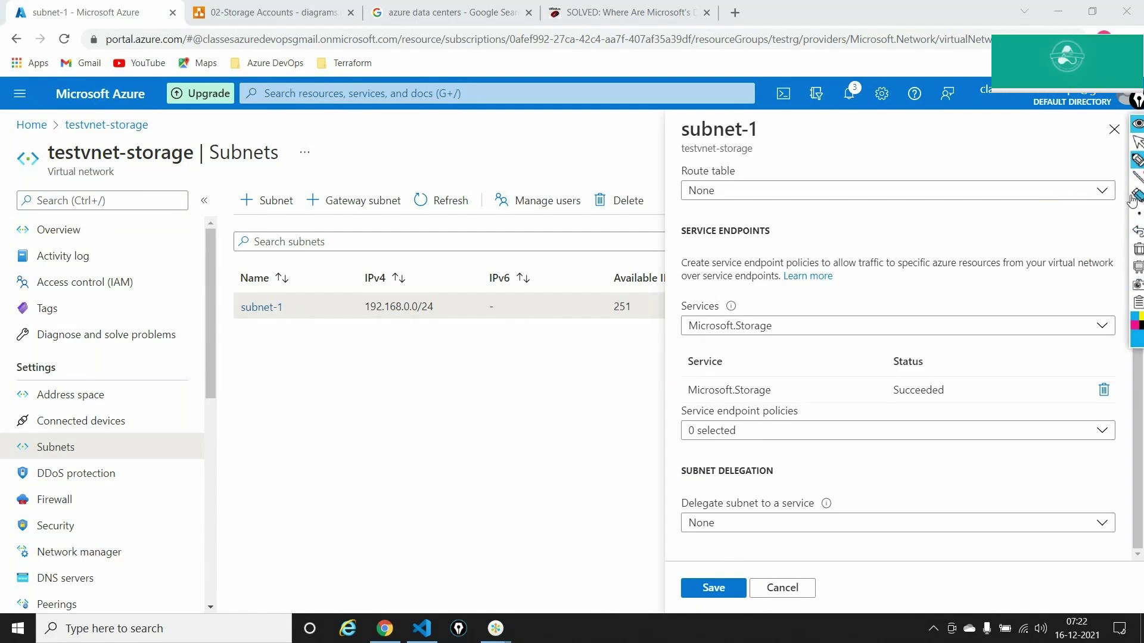
left_click(1137, 143)
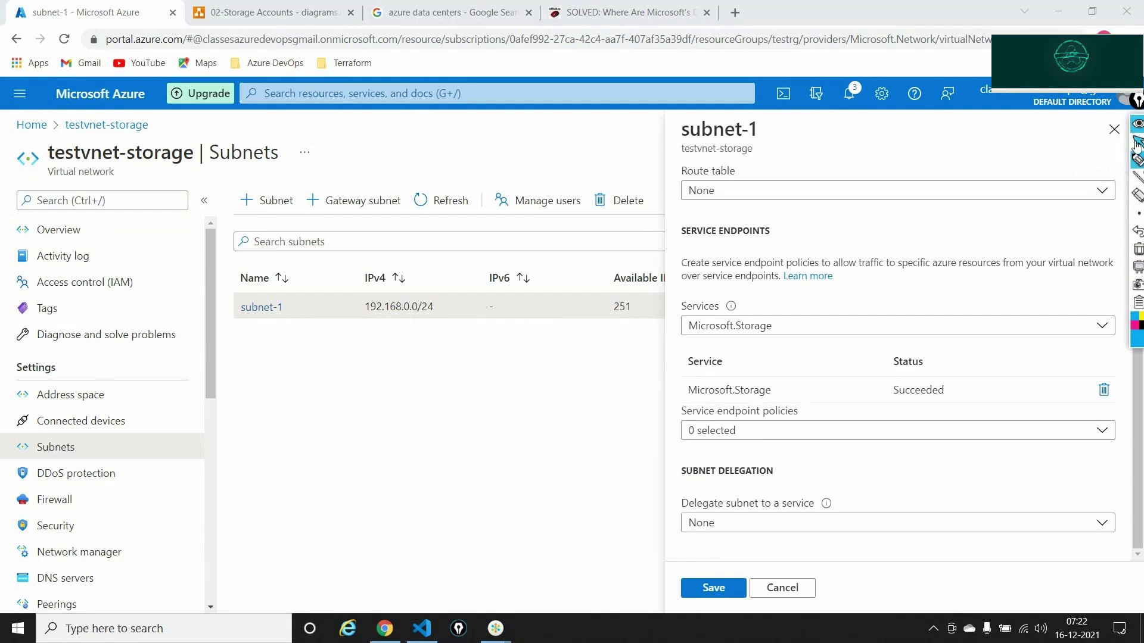
- Open the service endpoints documentation from subnet-1 and highlight the introductory phrase "the Azure backbone network"
left_click(802, 280)
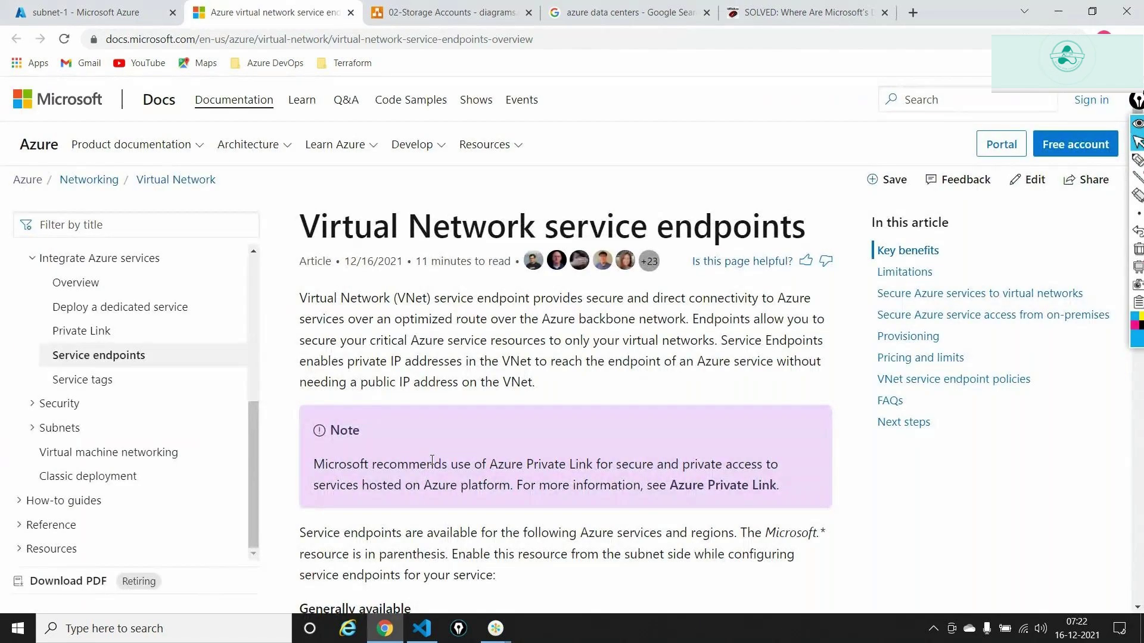
scroll(433, 464, "down", 2)
scroll(433, 465, "down", 3)
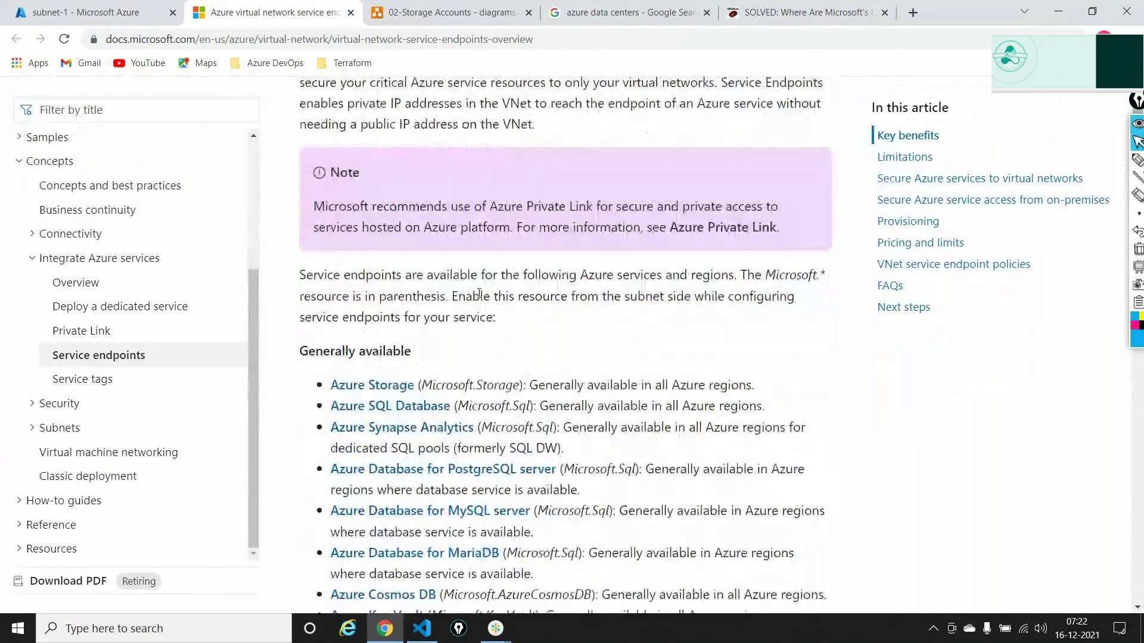
scroll(516, 339, "up", 1)
scroll(516, 338, "up", 2)
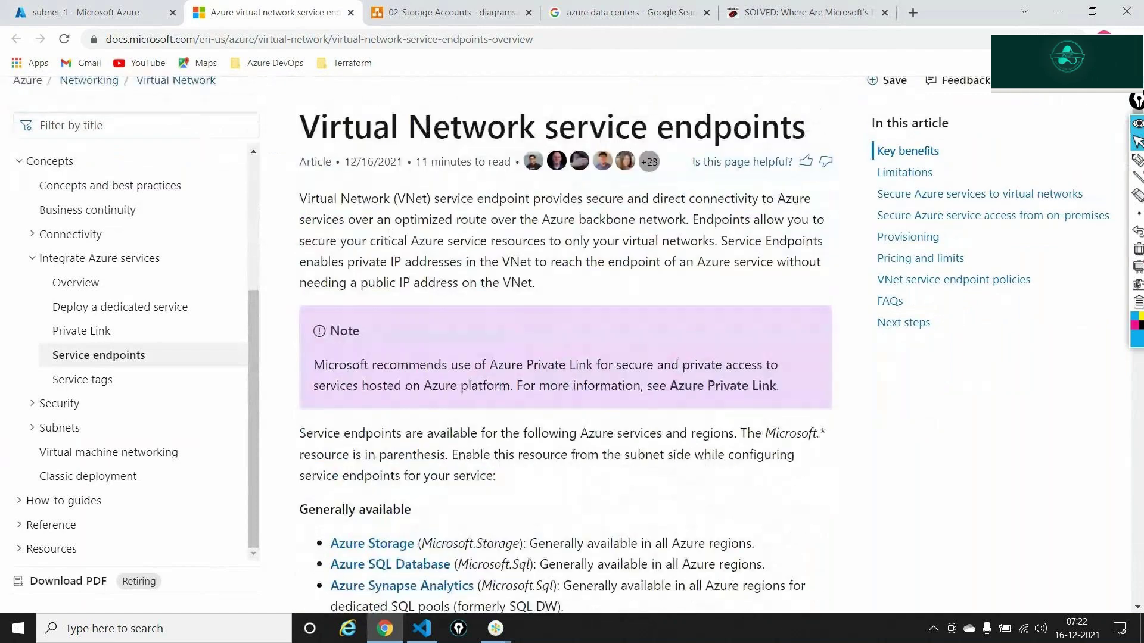
left_click_drag(302, 201, 638, 221)
left_click(542, 232)
left_click_drag(520, 219, 689, 218)
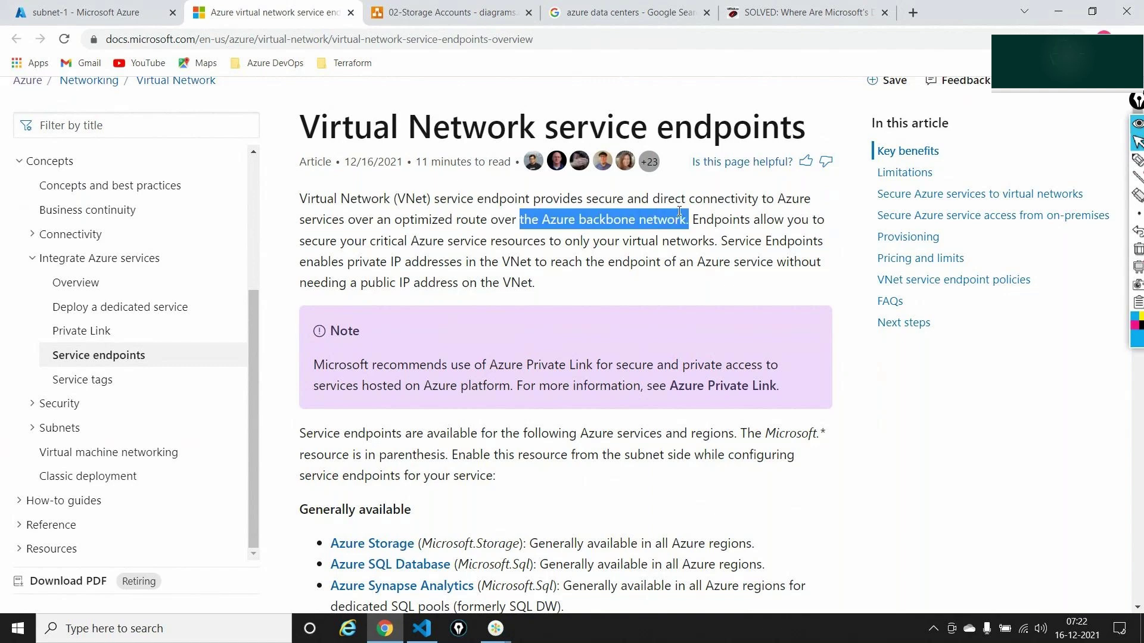
- Back in the Azure portal, save subnet-1, close its settings and go to the portal home page
left_click(3, 6)
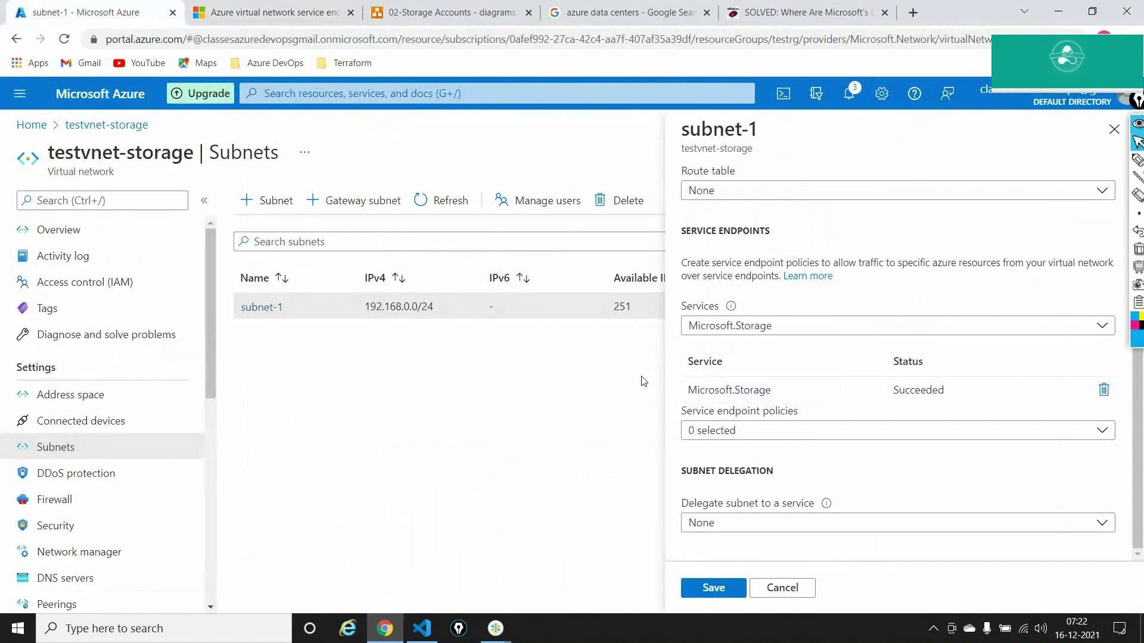
left_click(712, 587)
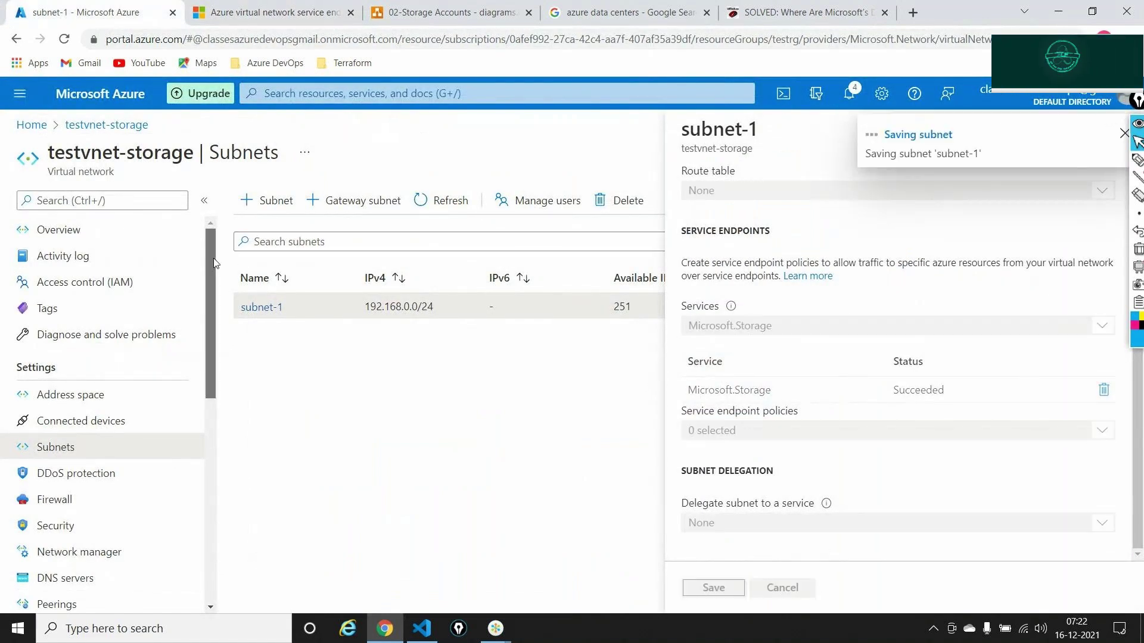
left_click_drag(213, 262, 237, 230)
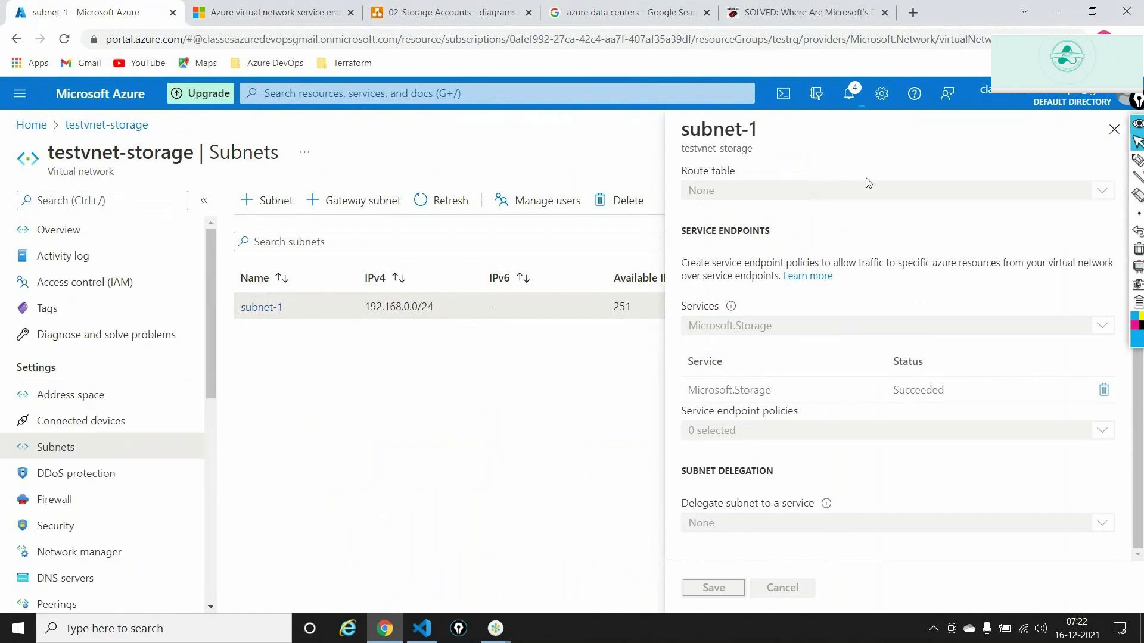
left_click(1114, 129)
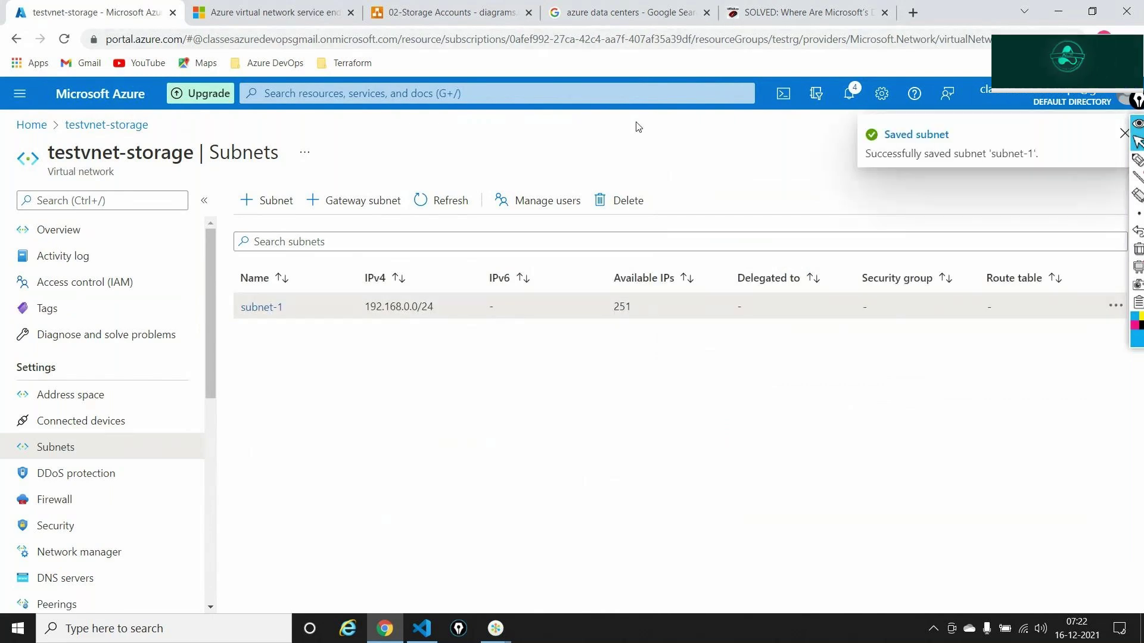
left_click(32, 124)
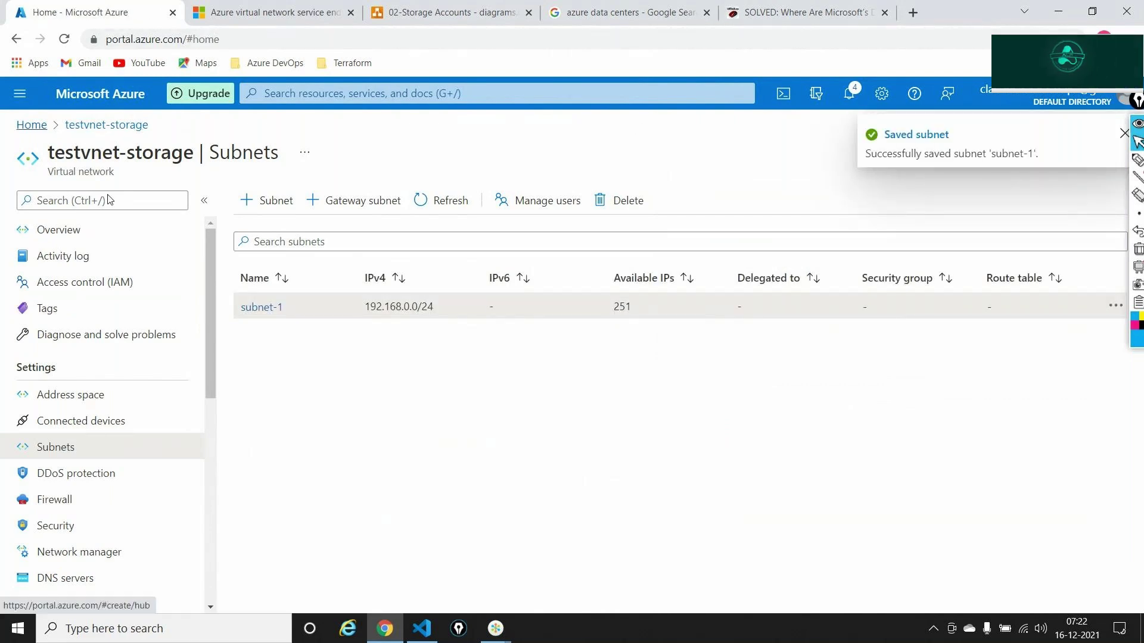
- Start creating a new storage account and set its storage account name to healtcarstoruse5
left_click(702, 177)
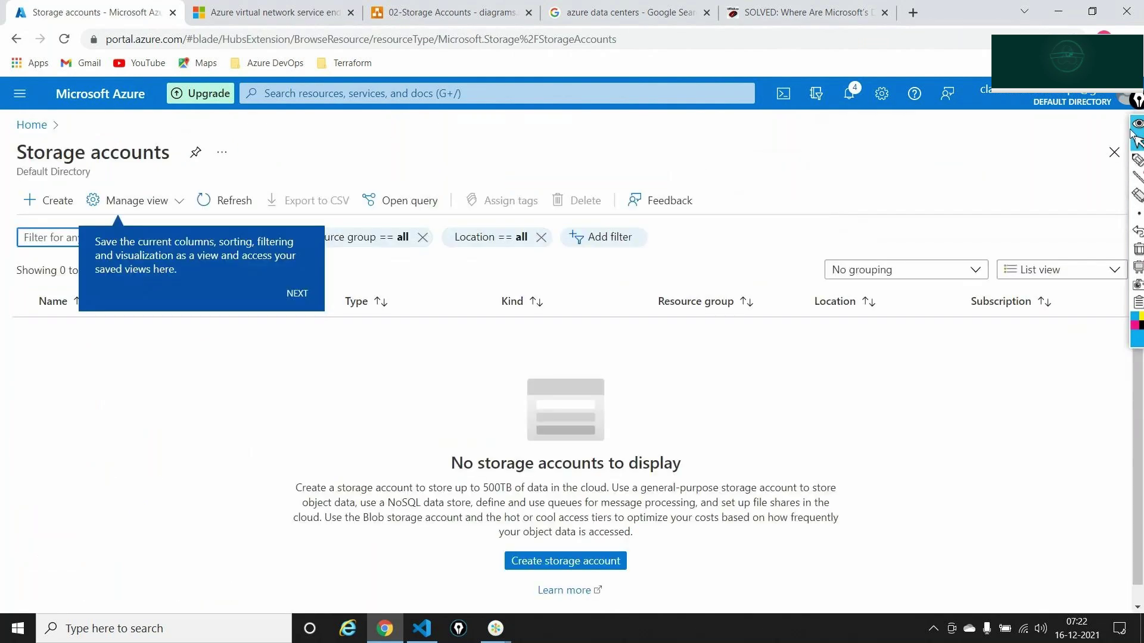
left_click(54, 209)
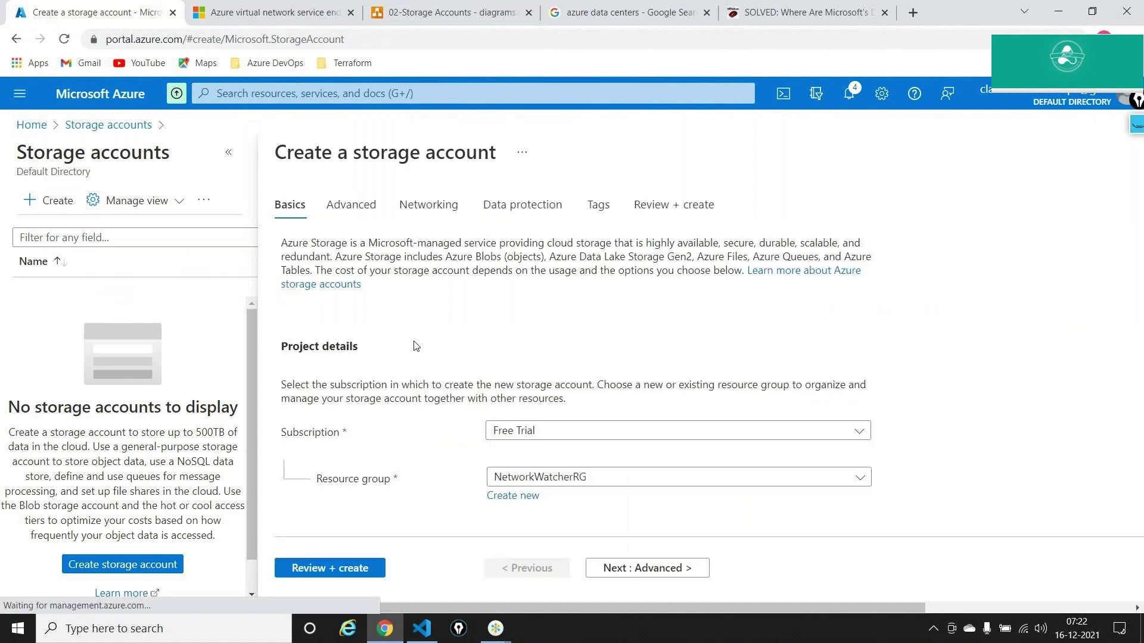
scroll(384, 307, "down", 3)
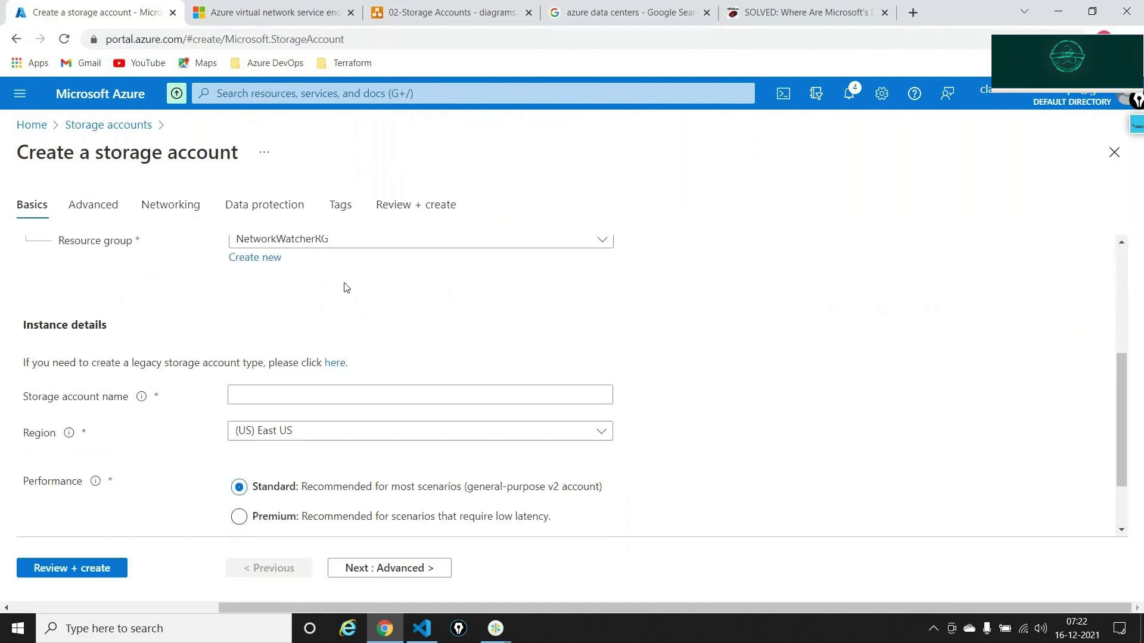
left_click(270, 395)
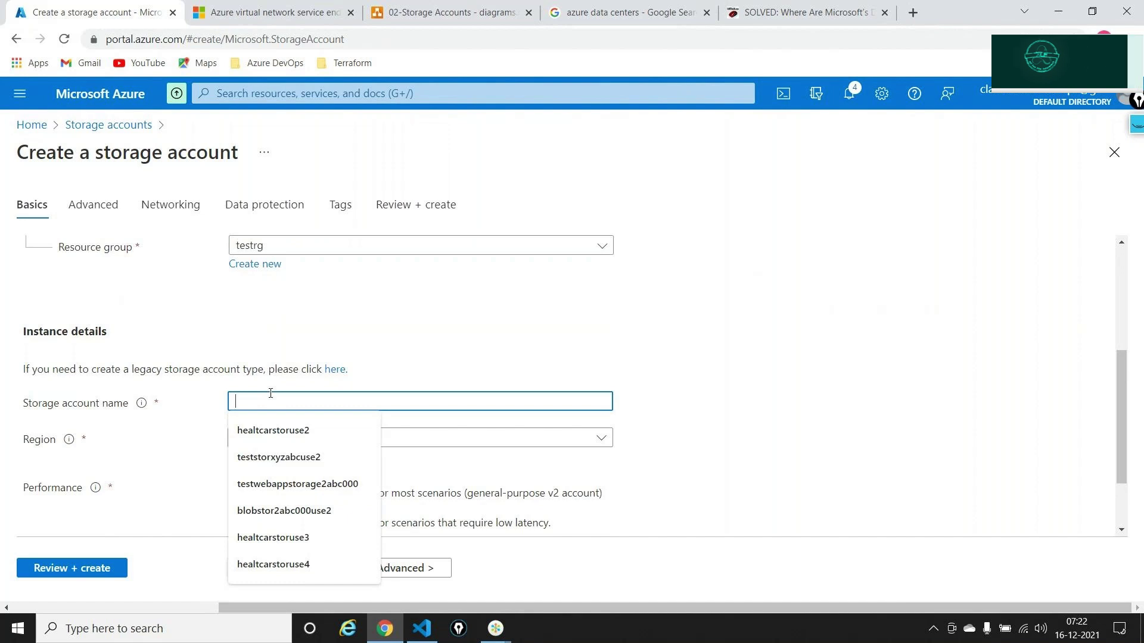
key("Down")
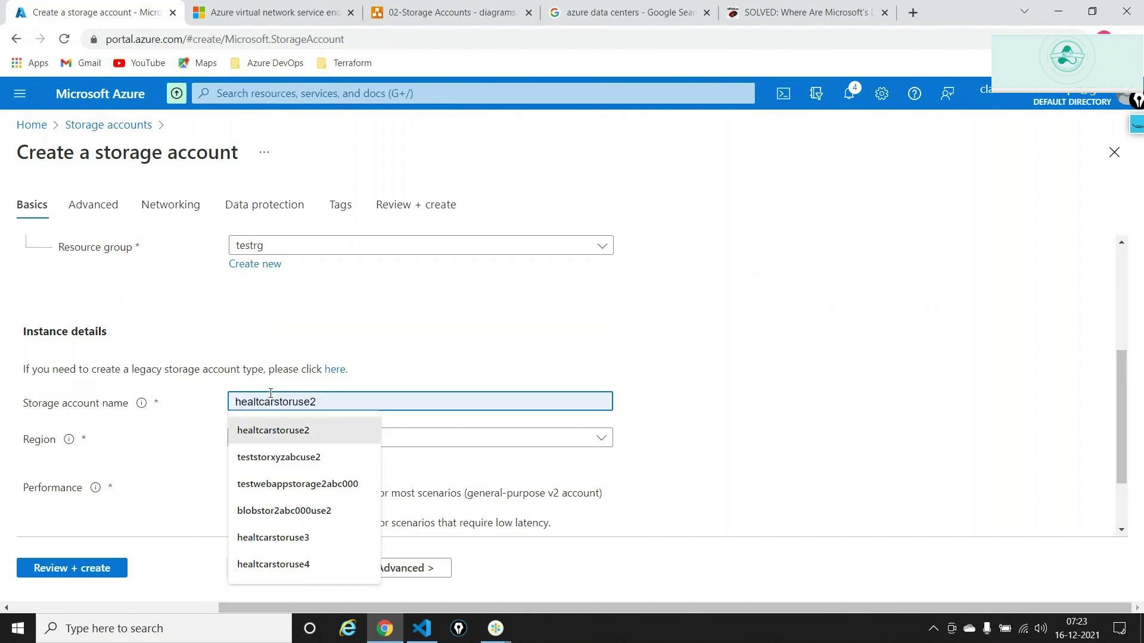
key("Return")
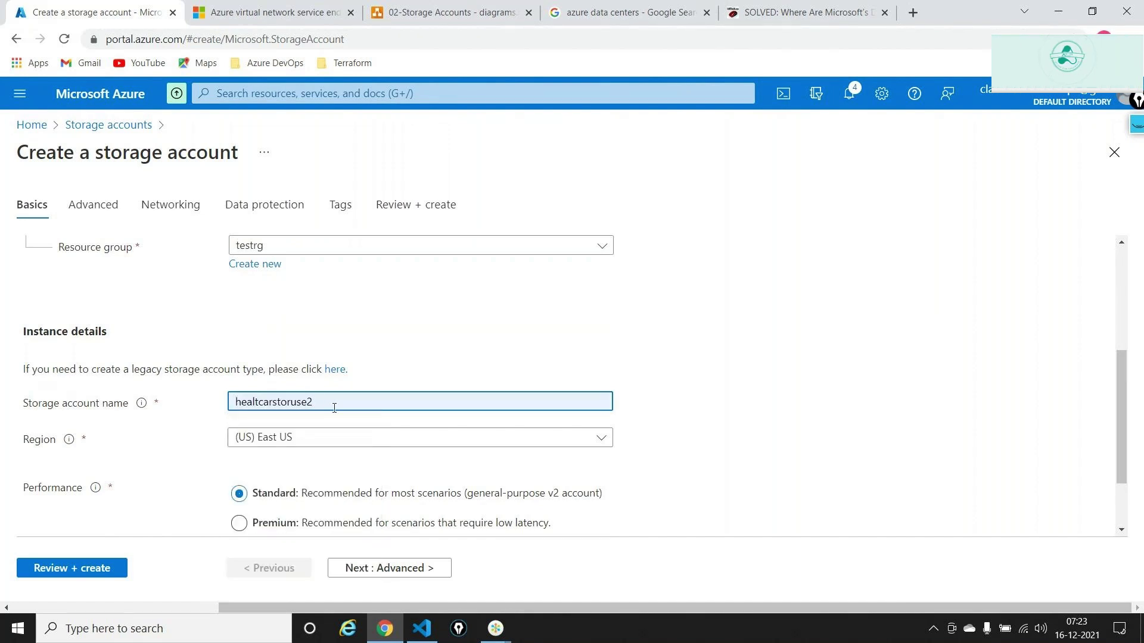
key("BackSpace")
type("5")
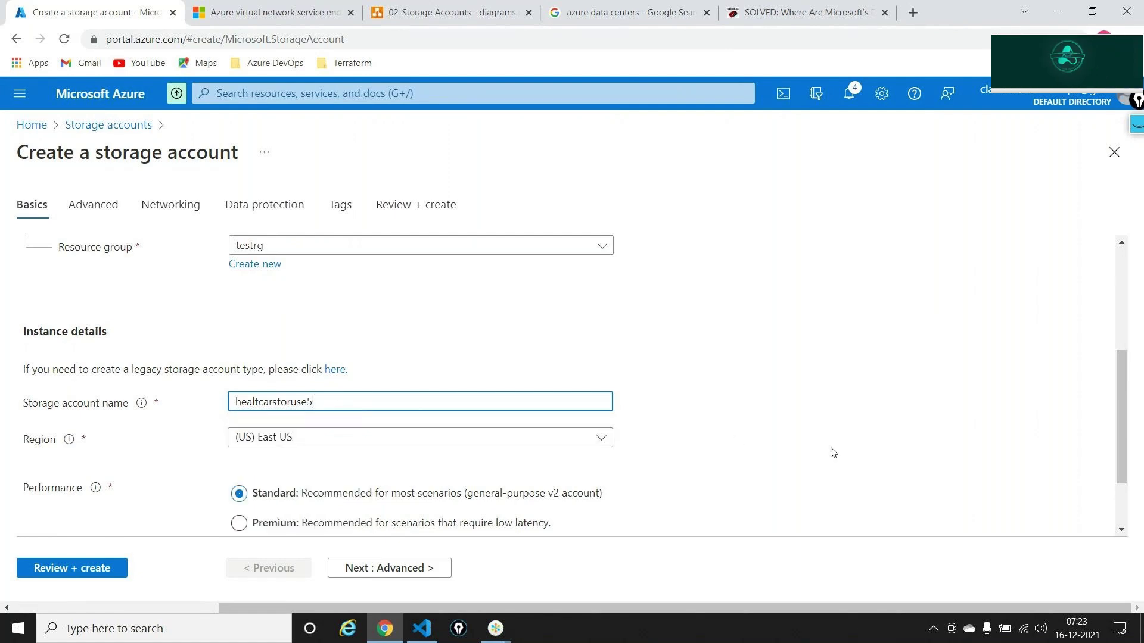
key("alt+Tab")
key("alt+Tab")
key("alt+Tab")
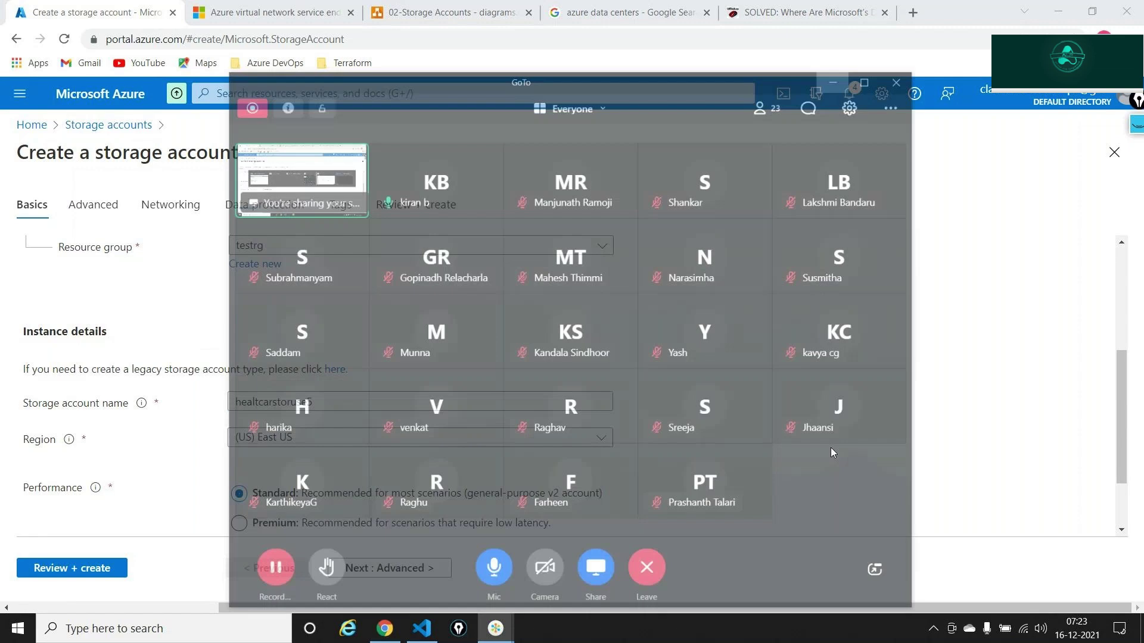
key("alt+Tab")
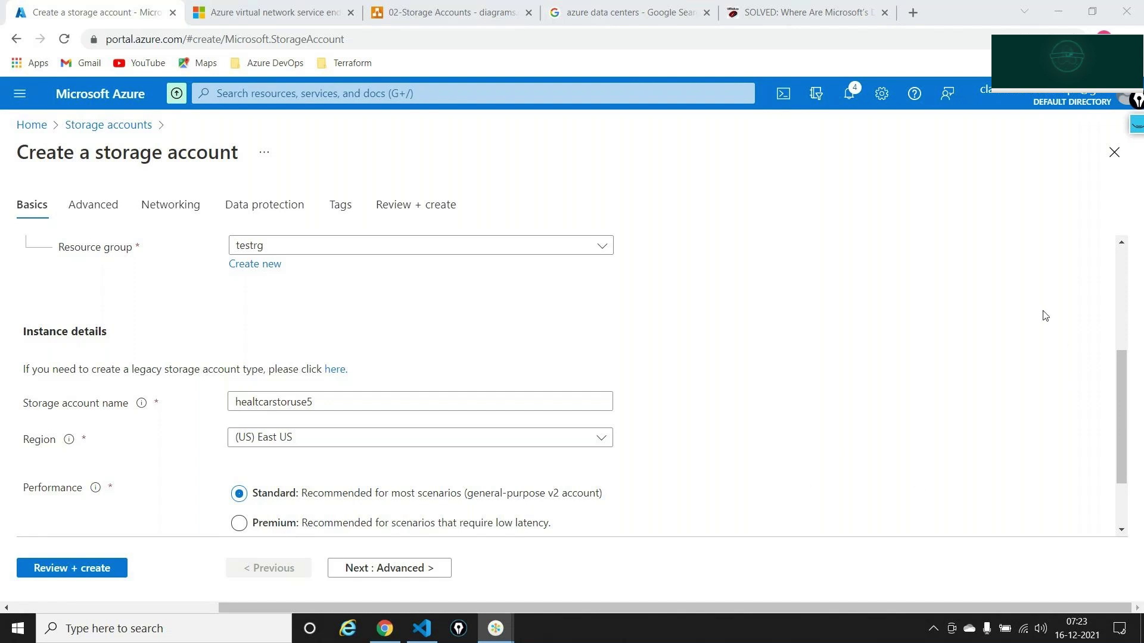
- Set the storage account's region to (Europe) North Europe
scroll(467, 383, "down", 2)
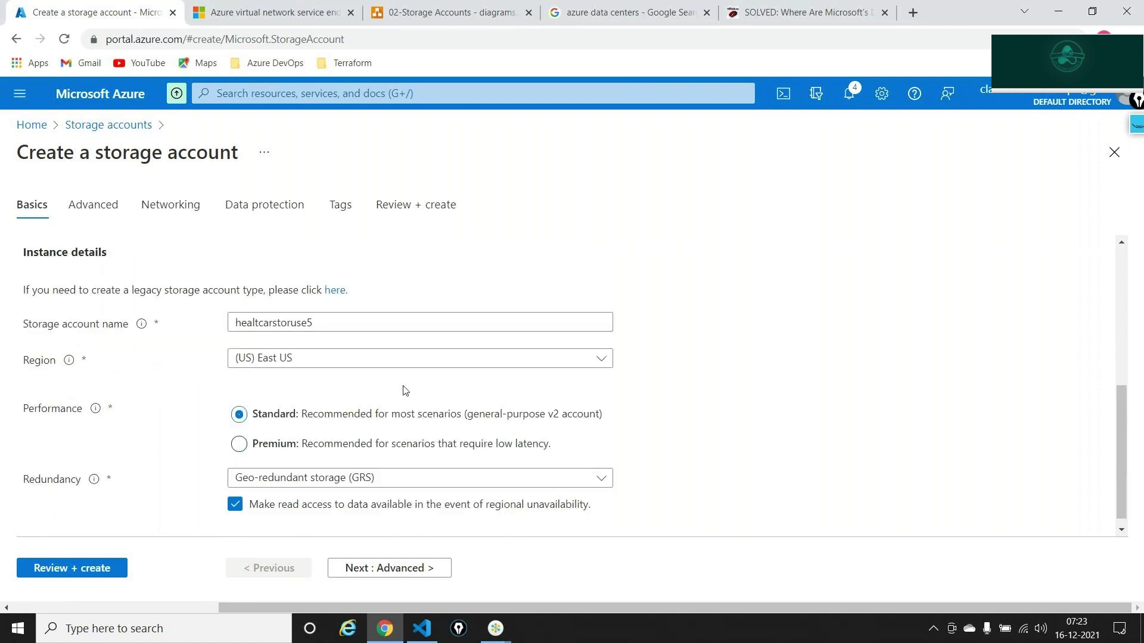
left_click(405, 358)
scroll(730, 280, "down", 10)
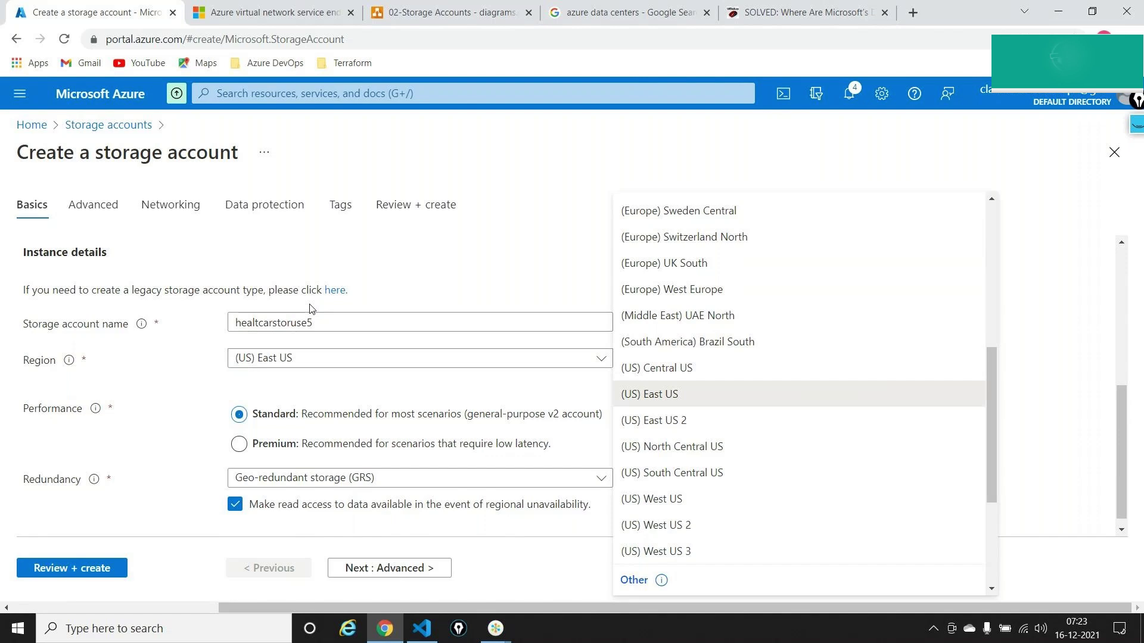
scroll(723, 253, "up", 1)
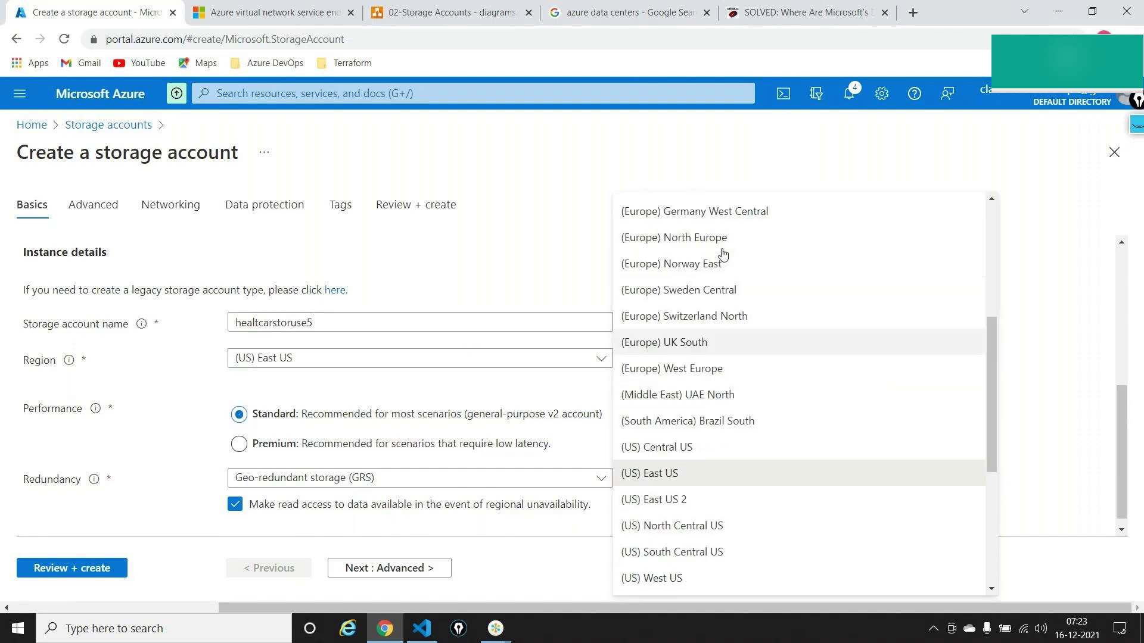
scroll(723, 254, "up", 5)
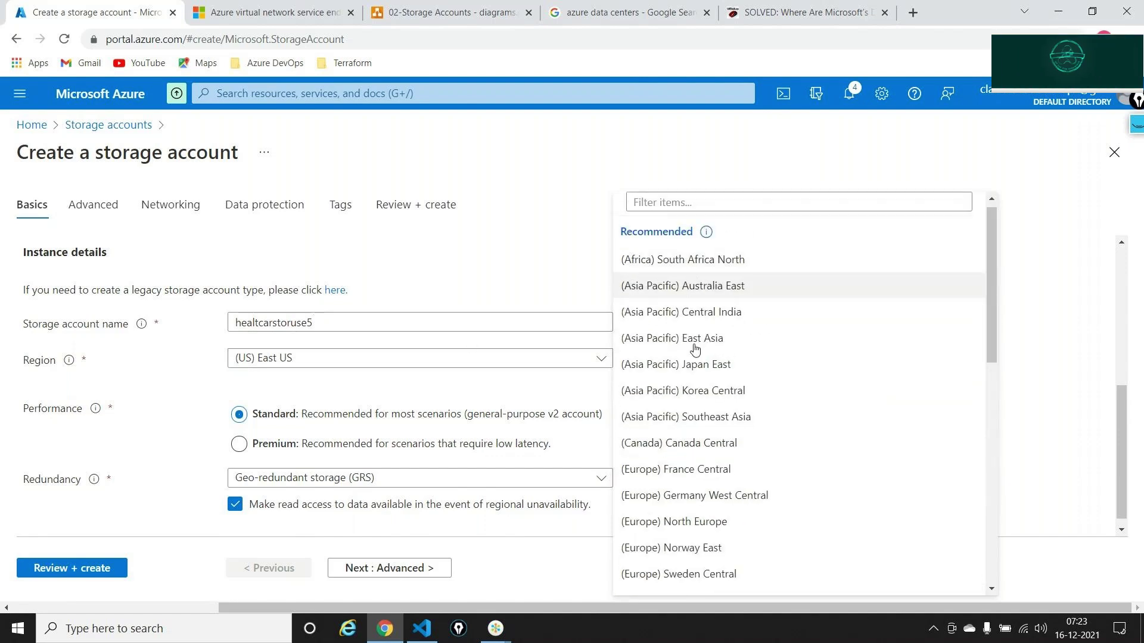
left_click(762, 203)
type("North")
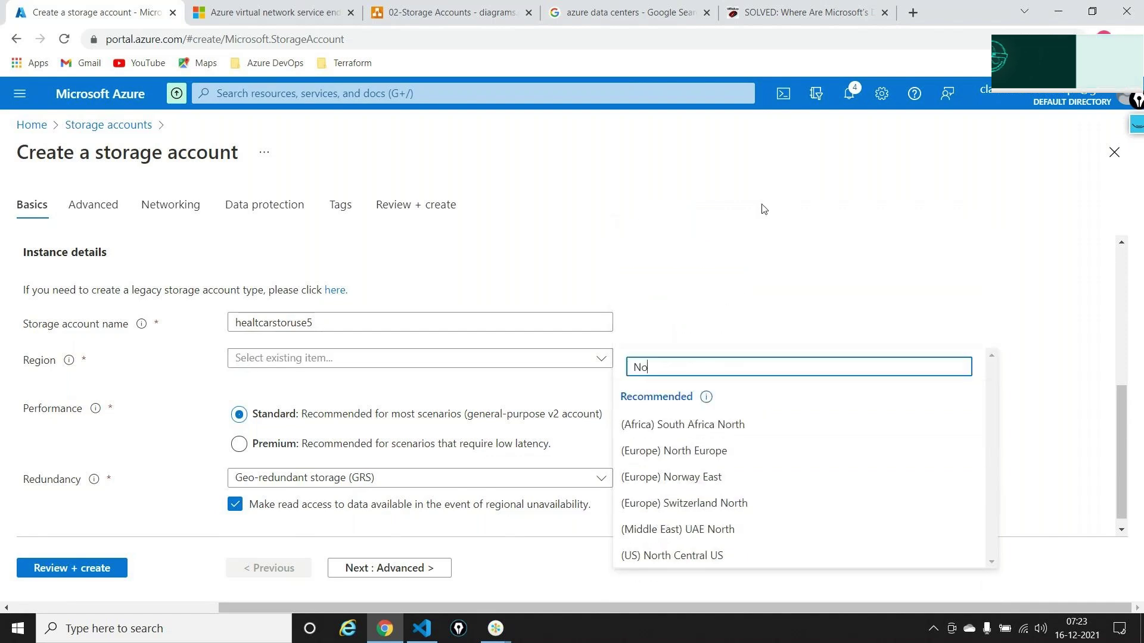
left_click(685, 453)
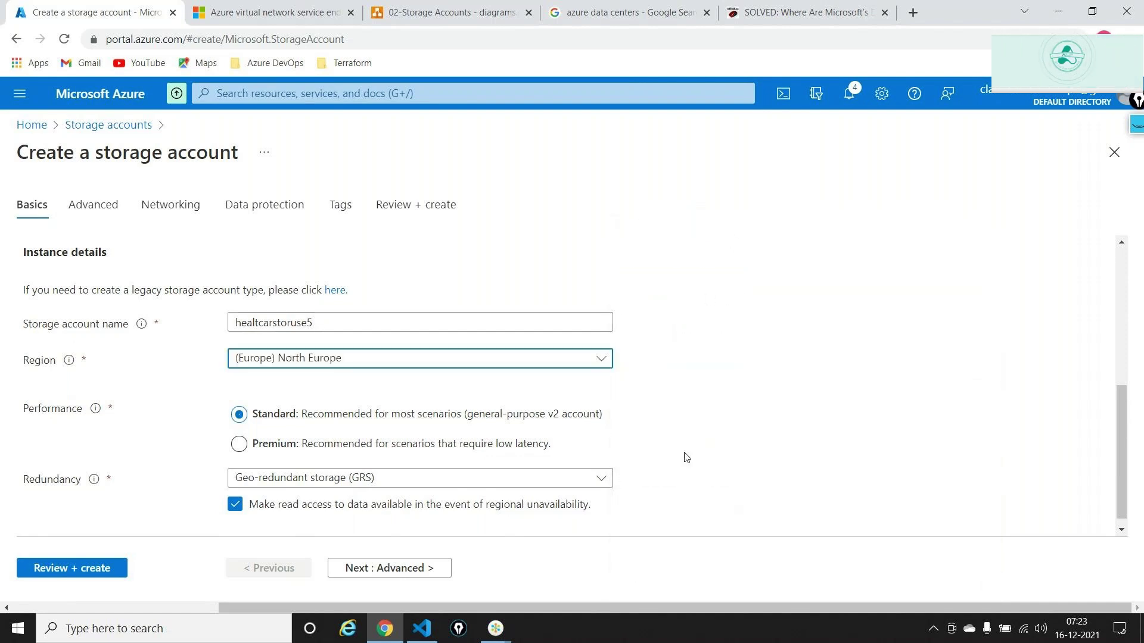
- Set the redundancy to Locally-redundant storage (LRS) and advance through the advanced settings to the networking settings
left_click(320, 470)
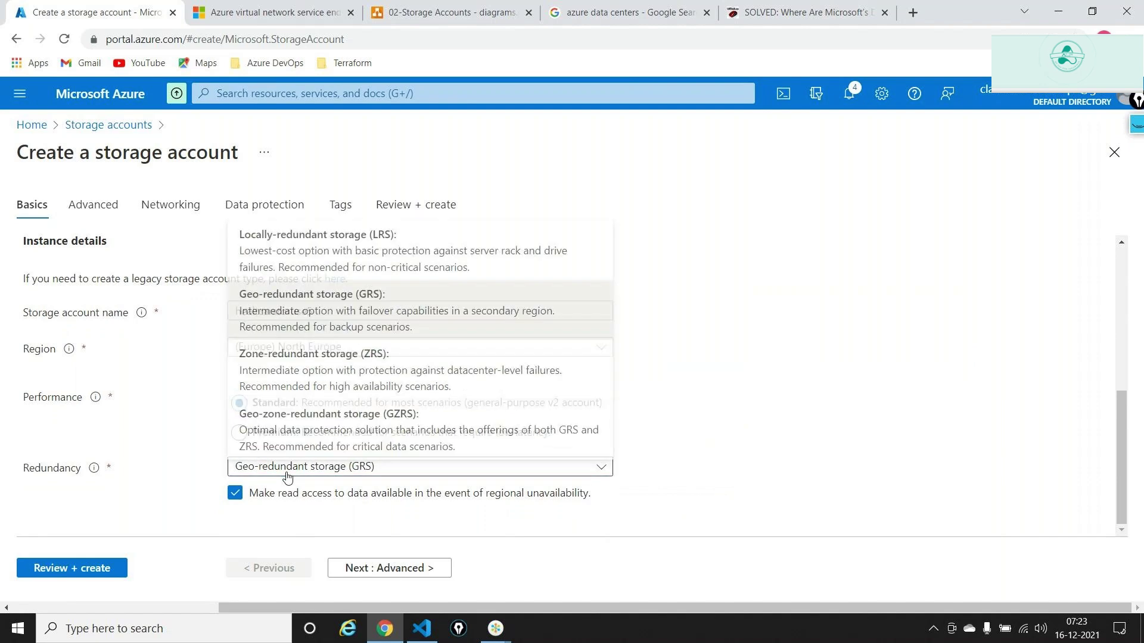
left_click(286, 238)
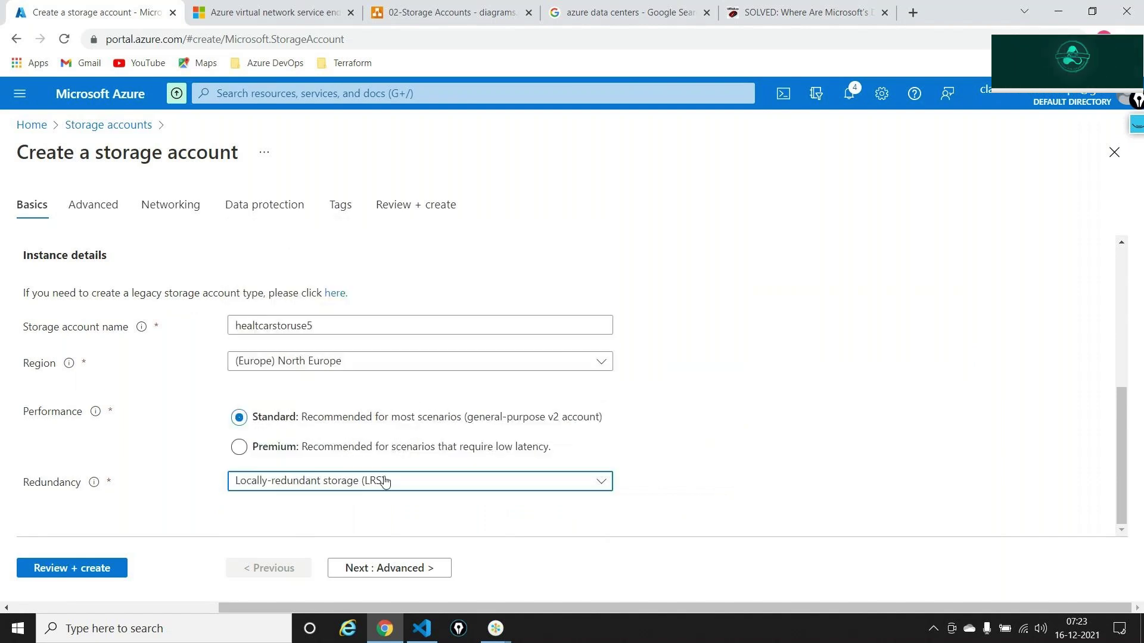
left_click(407, 570)
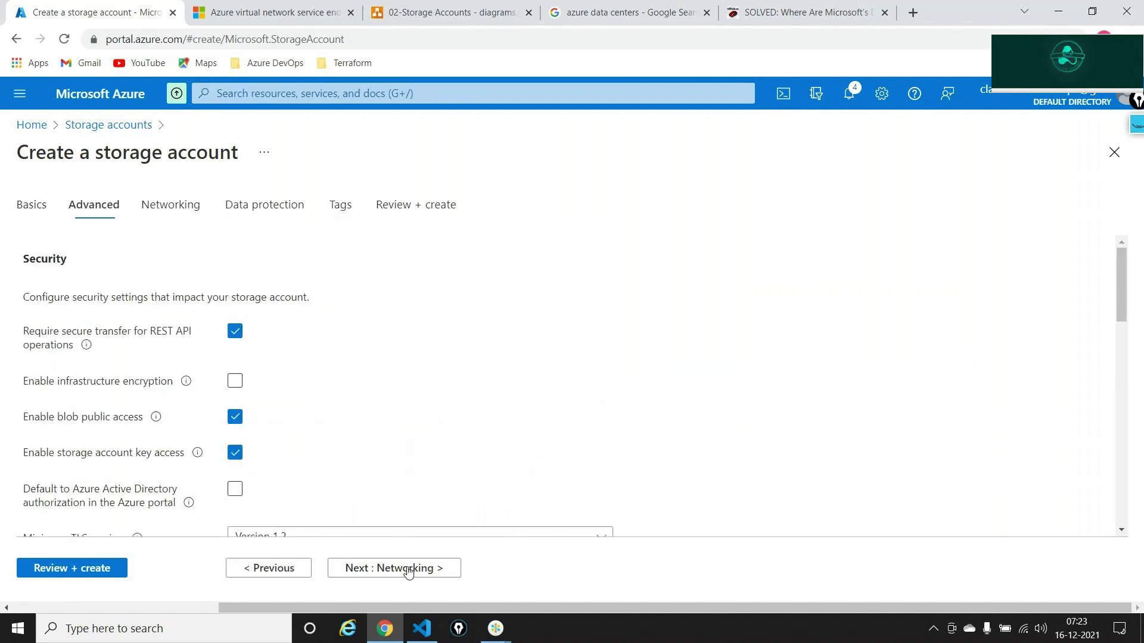
left_click(407, 570)
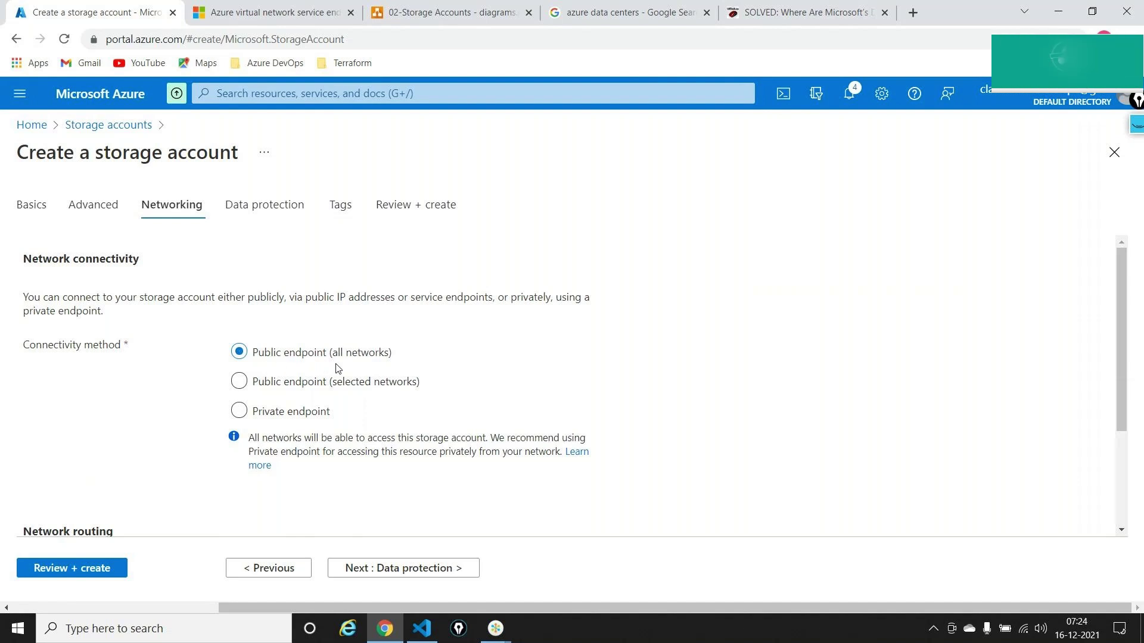
- Set the connectivity method to Public endpoint (selected networks) and check which virtual networks are available for selection
left_click(237, 381)
scroll(370, 292, "down", 1)
scroll(370, 289, "down", 5)
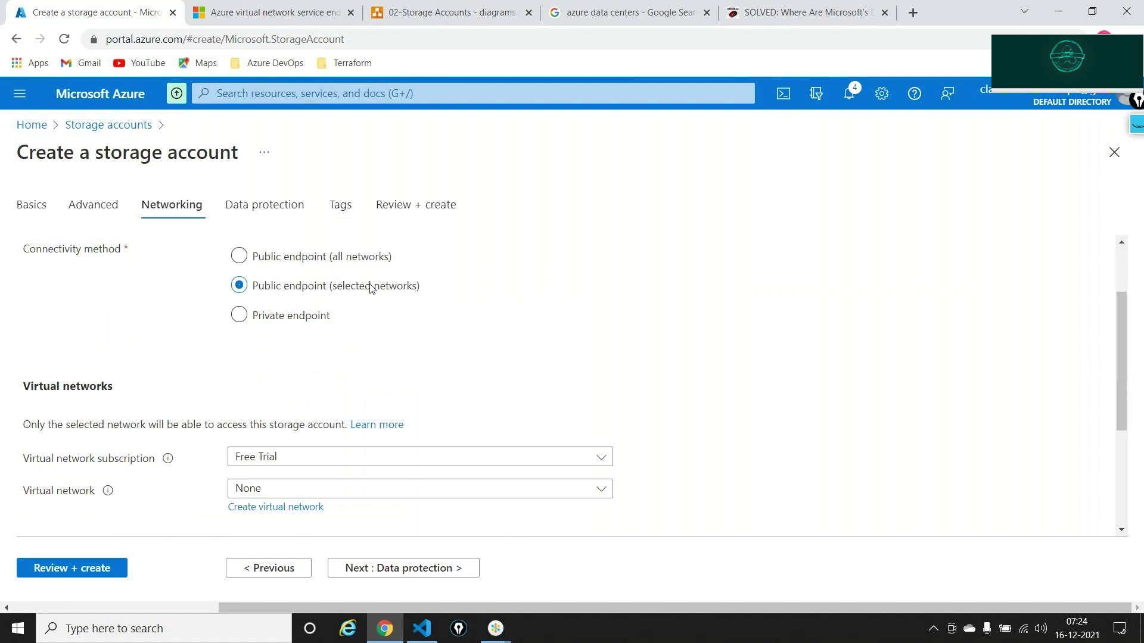
scroll(370, 289, "up", 1)
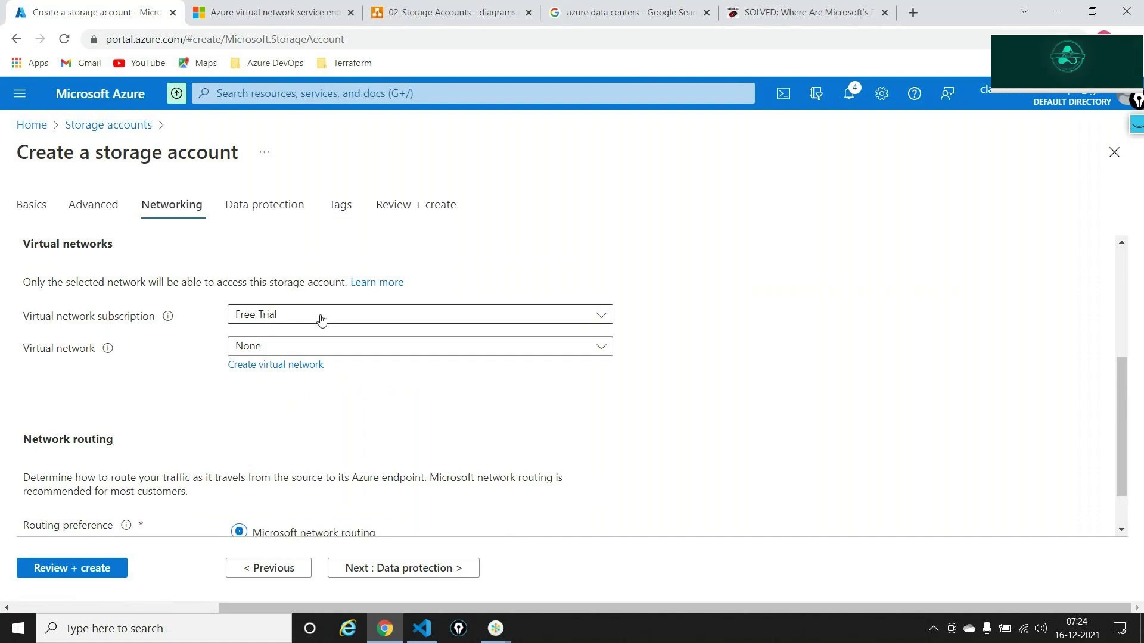
left_click(350, 352)
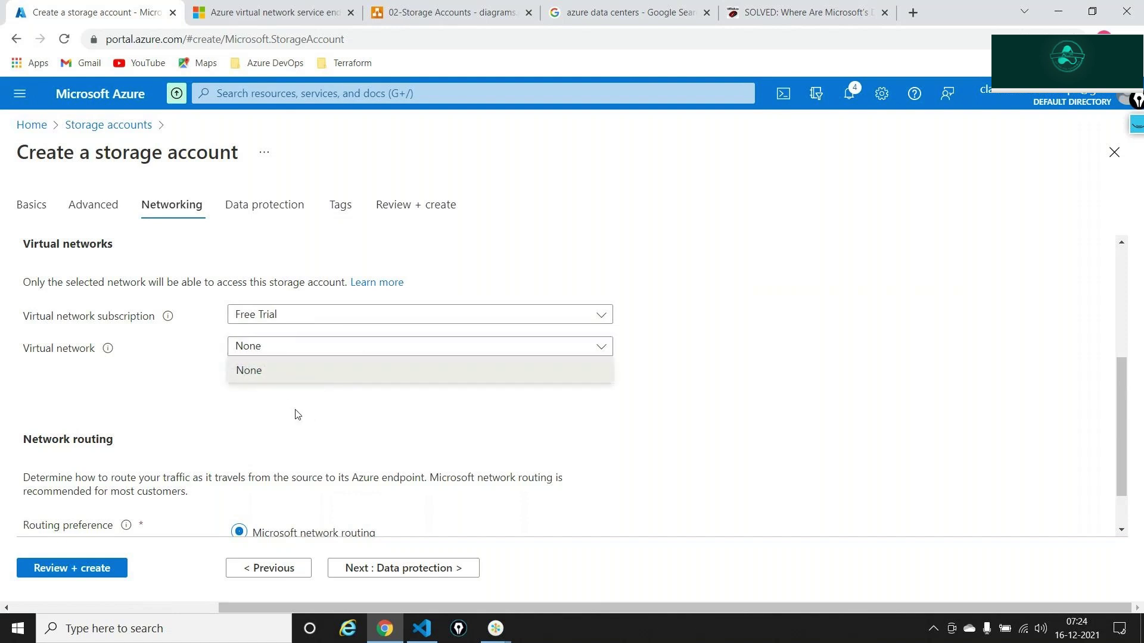
key("Escape")
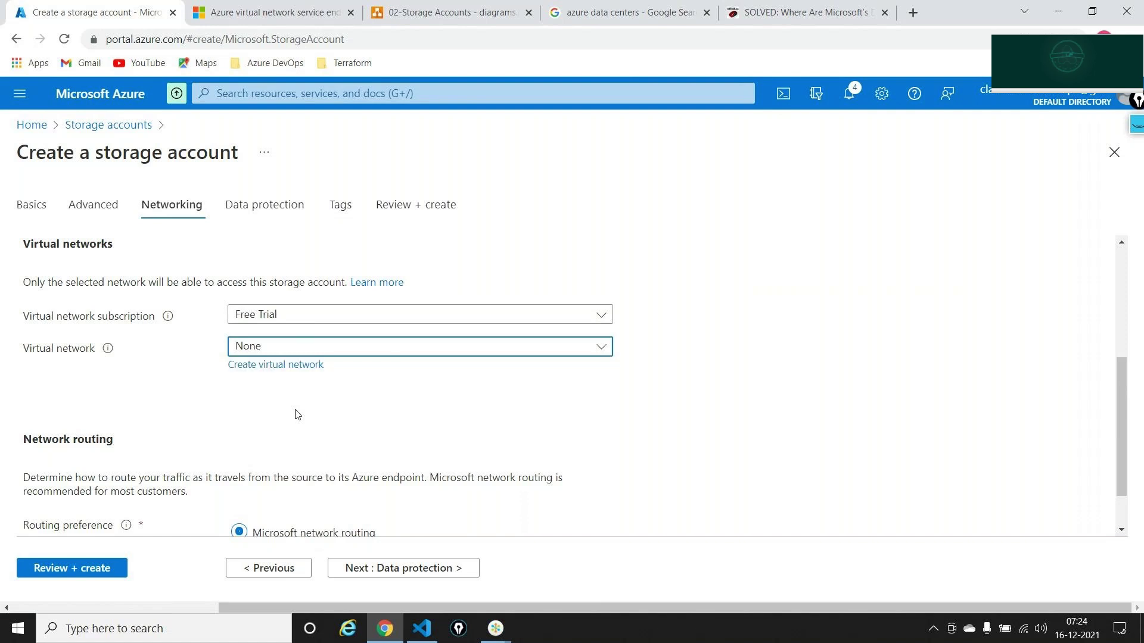
left_click(599, 350)
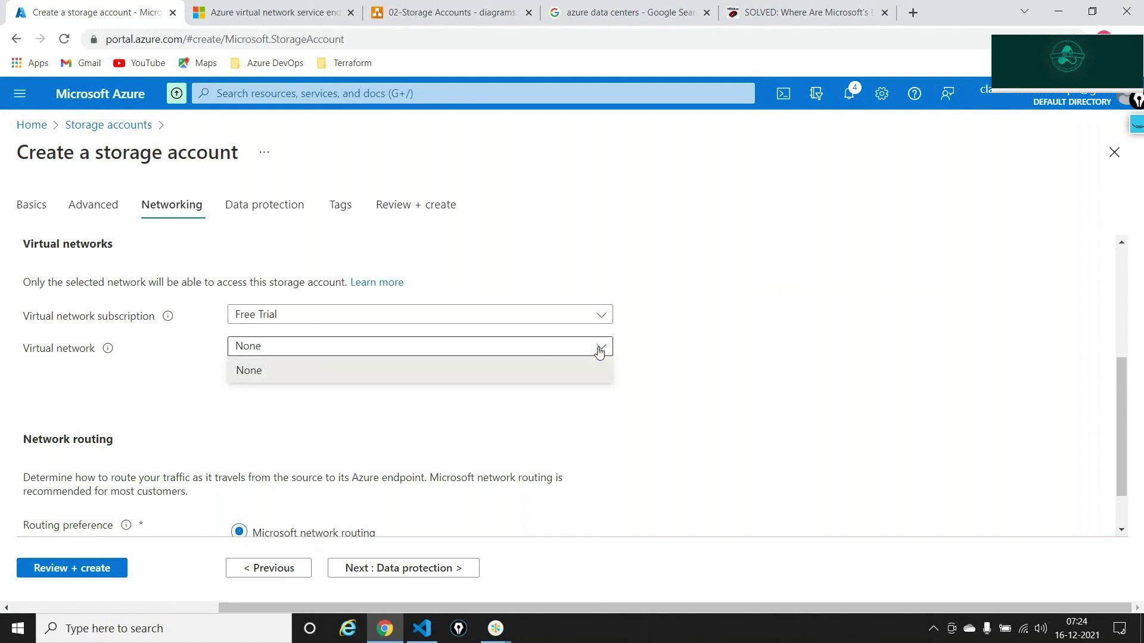
left_click(600, 351)
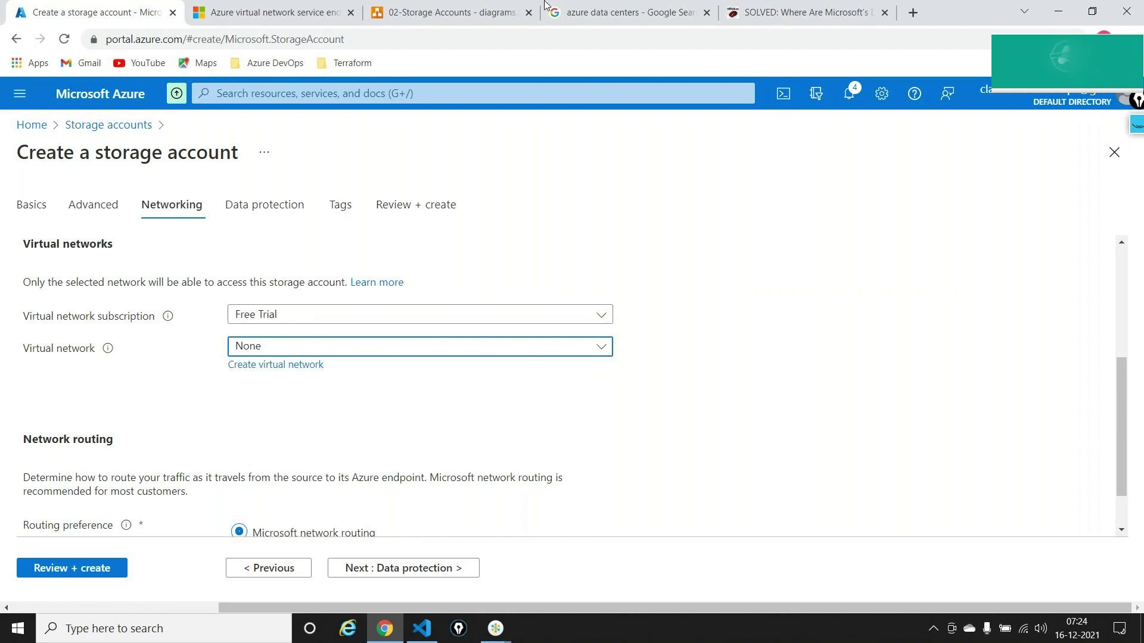
- Switch to the 02-Storage Accounts diagram in diagrams.net and point out the large virtual network icon and the storage account icon
left_click(402, 10)
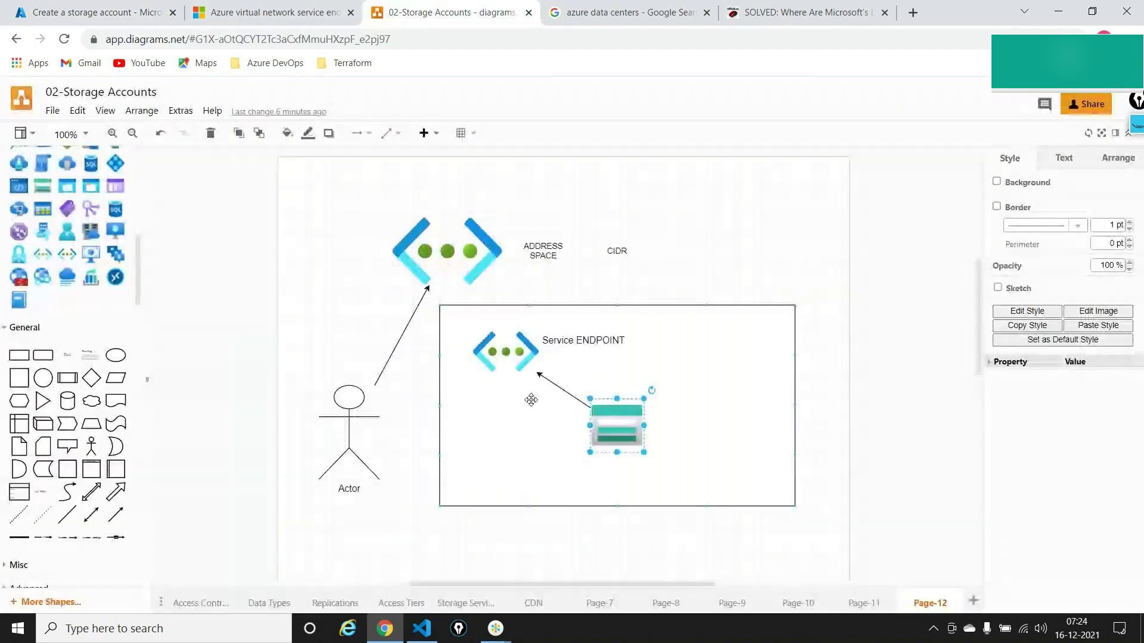
left_click(439, 248)
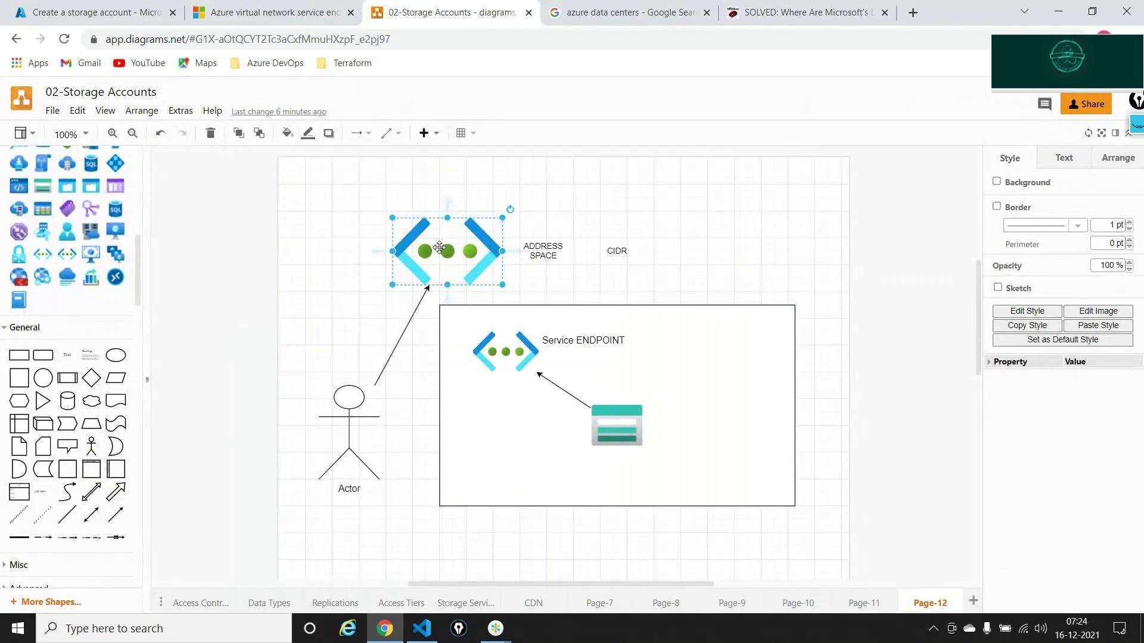
left_click(608, 408)
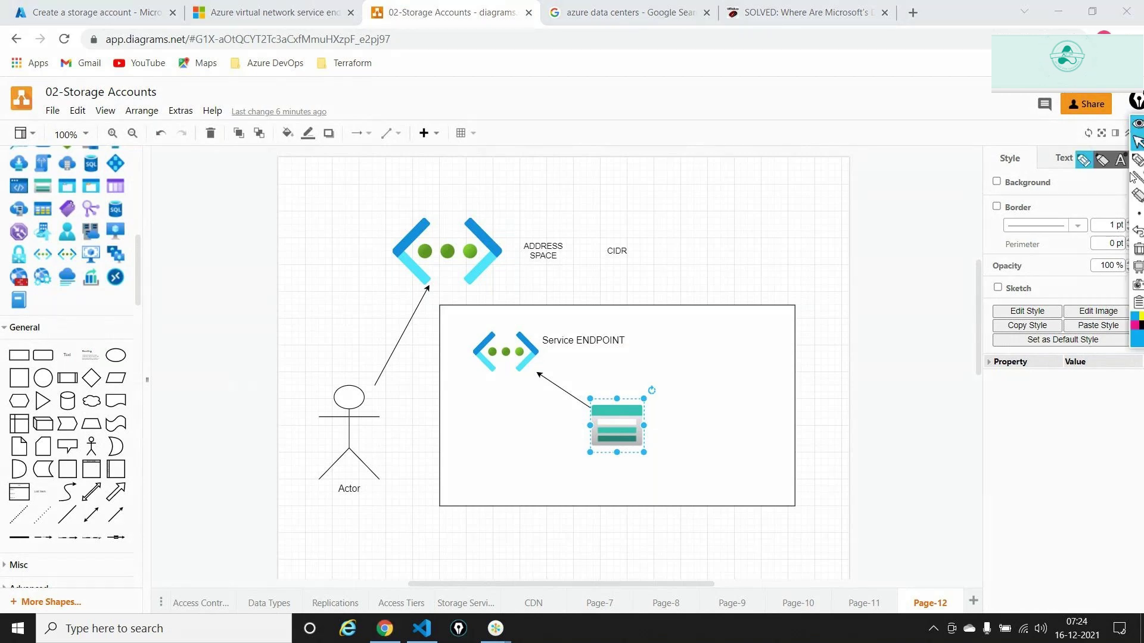
- Handwrite "Regional" and "EU2" above the large virtual network icon and "EU2" beside the storage account icon with the annotation pen
left_click(1137, 160)
mouse_move(504, 193)
left_mouse_down()
mouse_move(507, 219)
mouse_move(518, 197)
mouse_move(577, 203)
mouse_move(567, 177)
mouse_move(607, 166)
left_mouse_up()
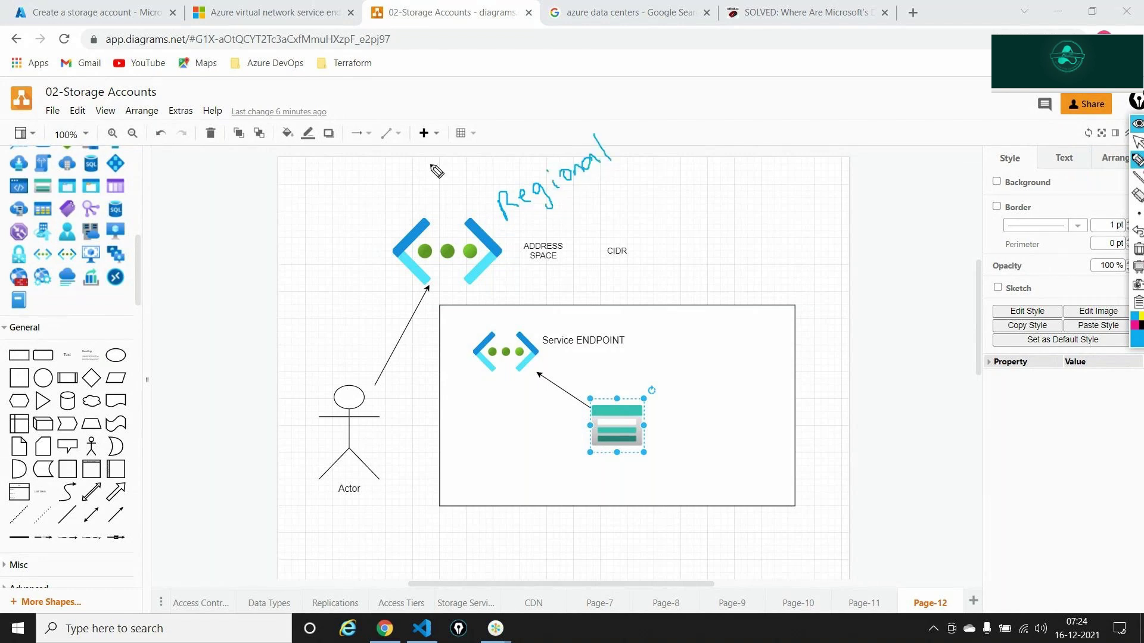
mouse_move(409, 176)
left_mouse_down()
mouse_move(421, 184)
mouse_move(460, 167)
left_mouse_up()
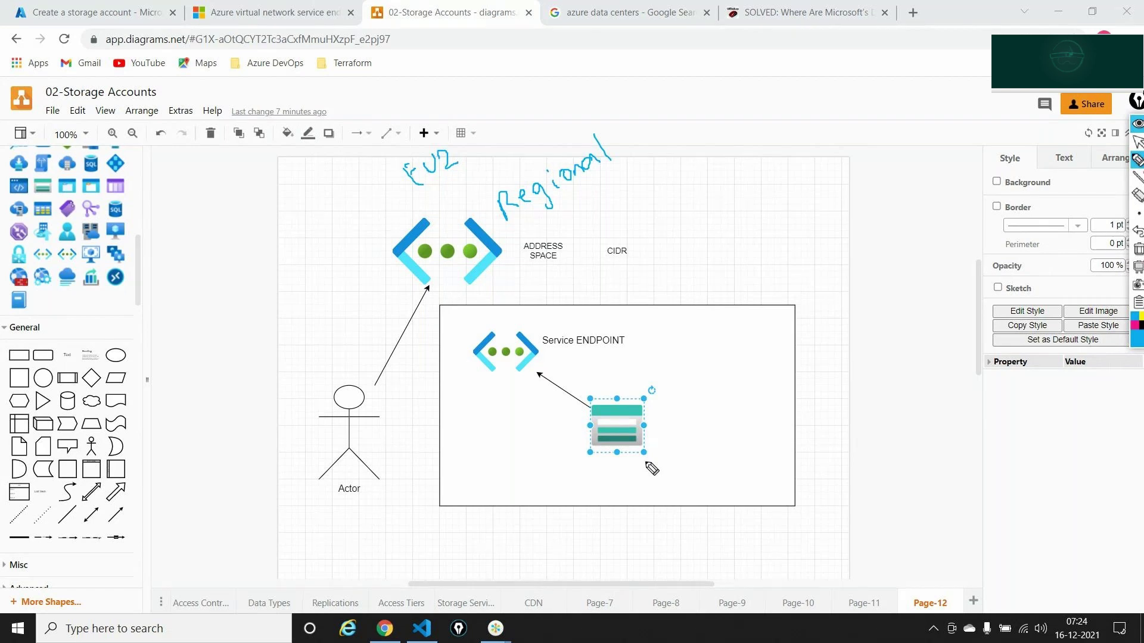
mouse_move(676, 403)
left_mouse_down()
mouse_move(695, 419)
mouse_move(685, 403)
mouse_move(739, 400)
left_mouse_up()
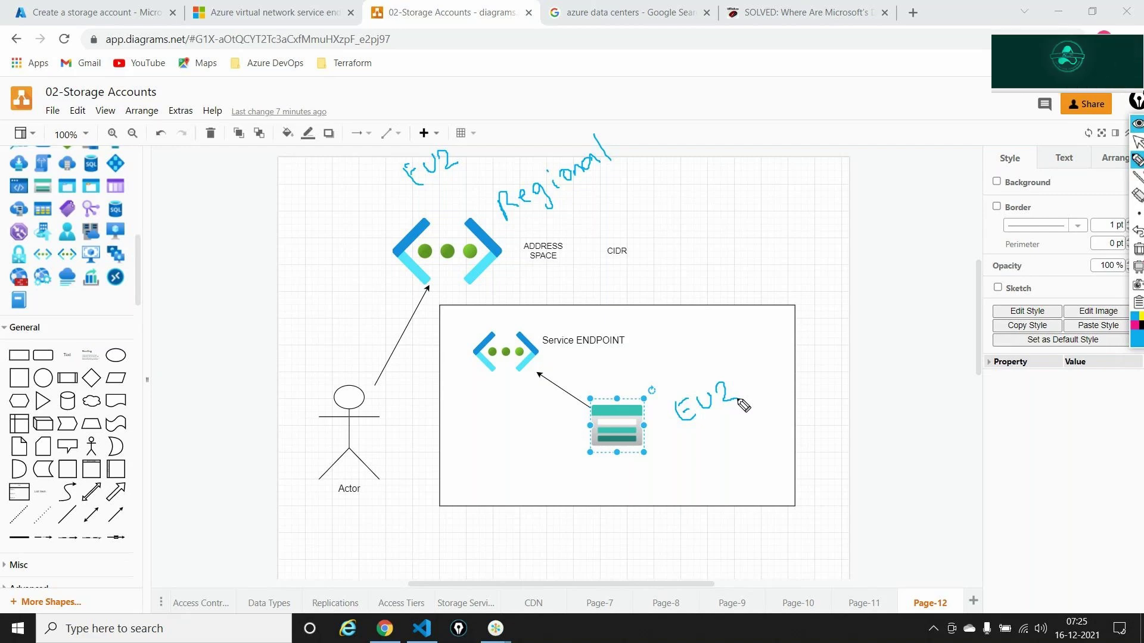
- Circle "Regional" and the storage account's "EU2", add check marks beside the three icons and a connecting arrow, and clear all annotations
mouse_move(520, 225)
left_mouse_down()
mouse_move(518, 171)
mouse_move(492, 184)
mouse_move(503, 222)
left_mouse_up()
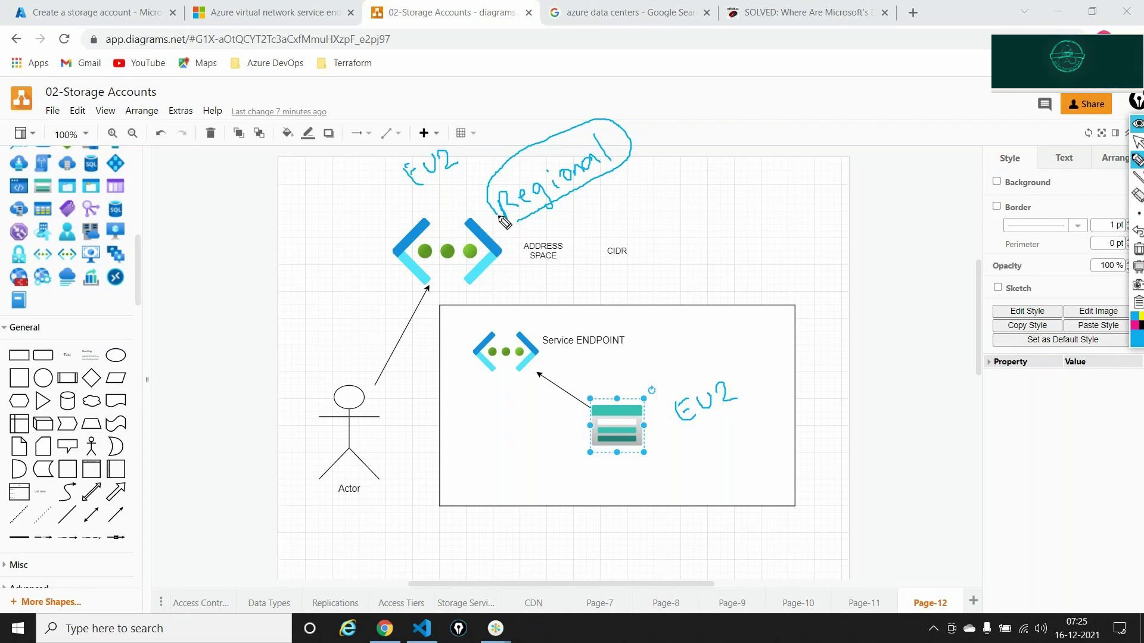
mouse_move(375, 225)
left_mouse_down()
mouse_move(386, 233)
mouse_move(393, 213)
left_mouse_up()
left_click_drag(459, 327, 477, 319)
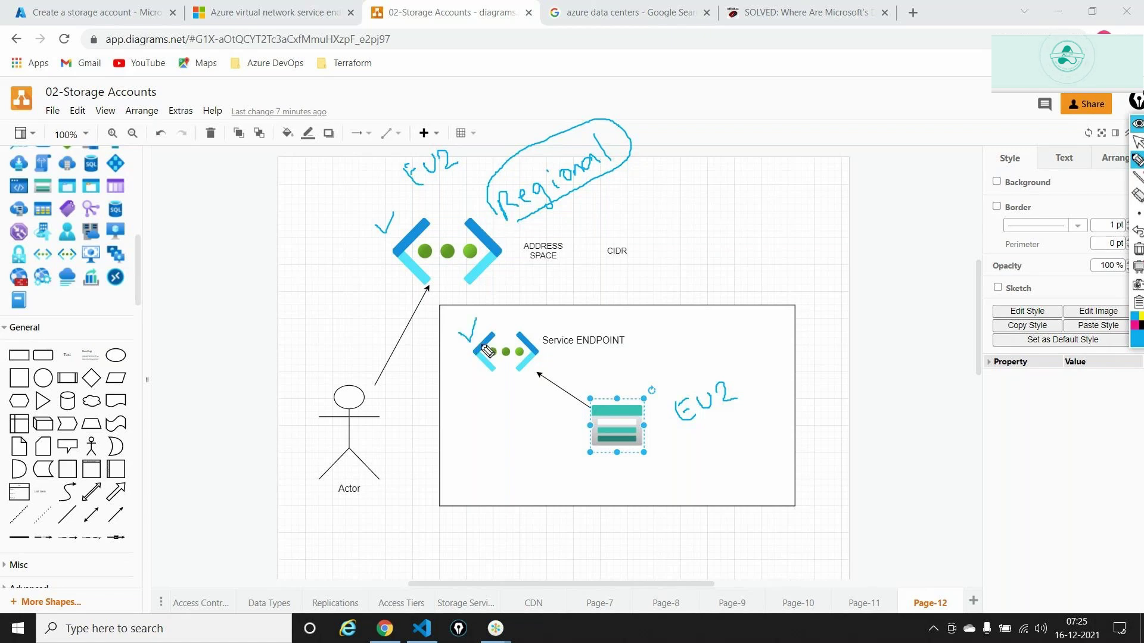
left_click_drag(624, 377, 649, 363)
mouse_move(639, 158)
left_mouse_down()
mouse_move(741, 290)
mouse_move(764, 374)
mouse_move(770, 367)
mouse_move(676, 408)
mouse_move(737, 438)
mouse_move(739, 374)
left_mouse_up()
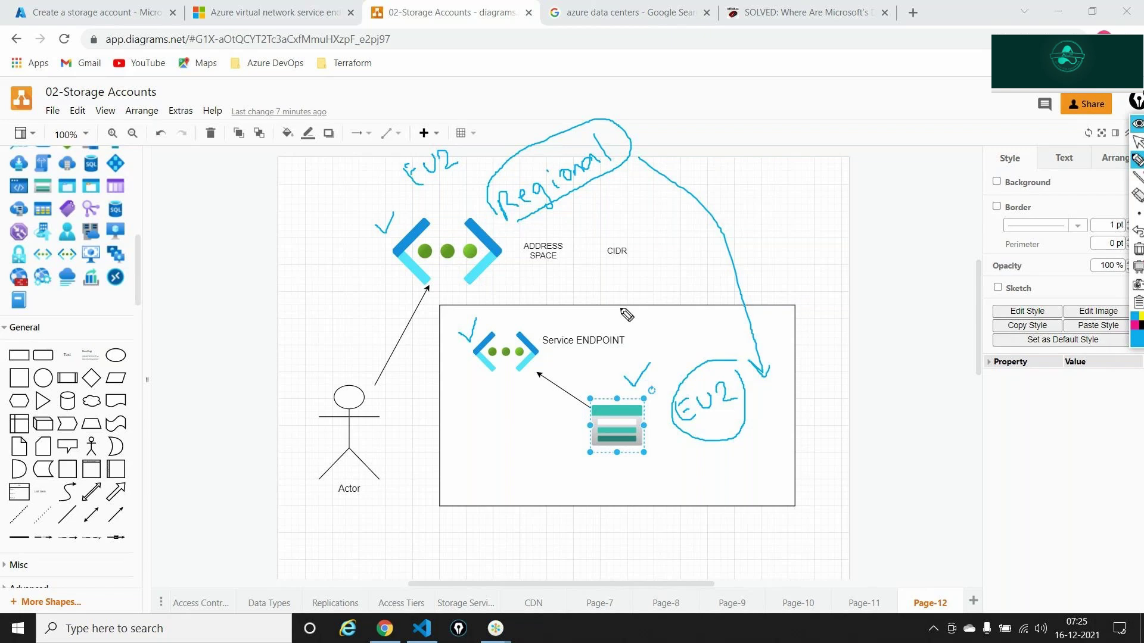
left_click(1138, 249)
mouse_move(1135, 174)
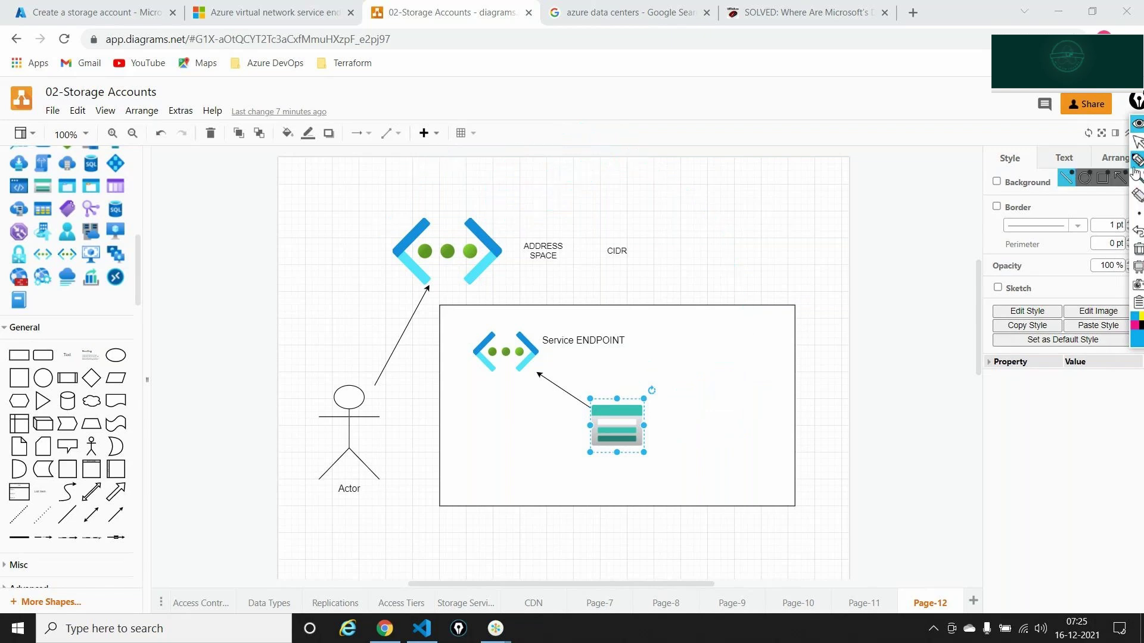
- Switch back to the storage account form in the Azure portal and recheck which virtual networks are available
key("ctrl+1")
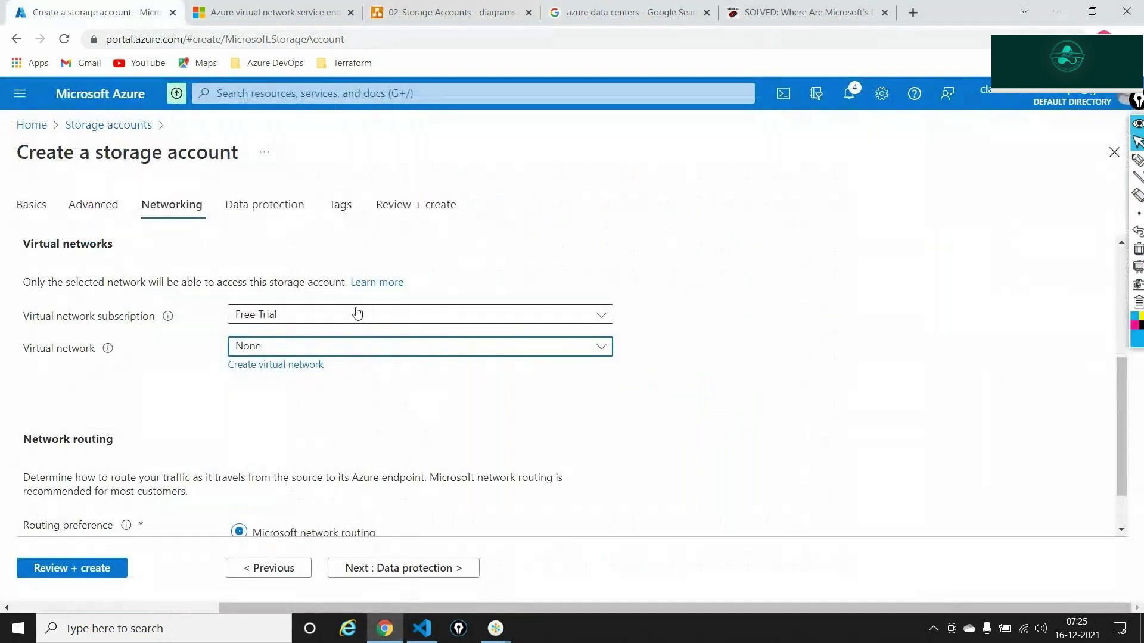
left_click(241, 347)
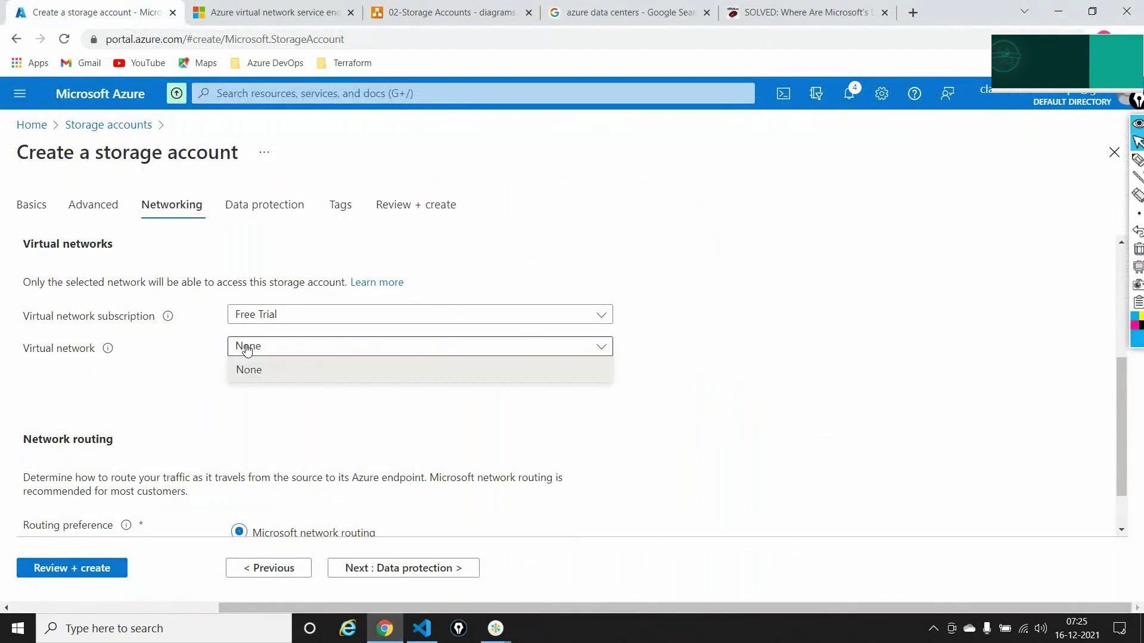
left_click(275, 373)
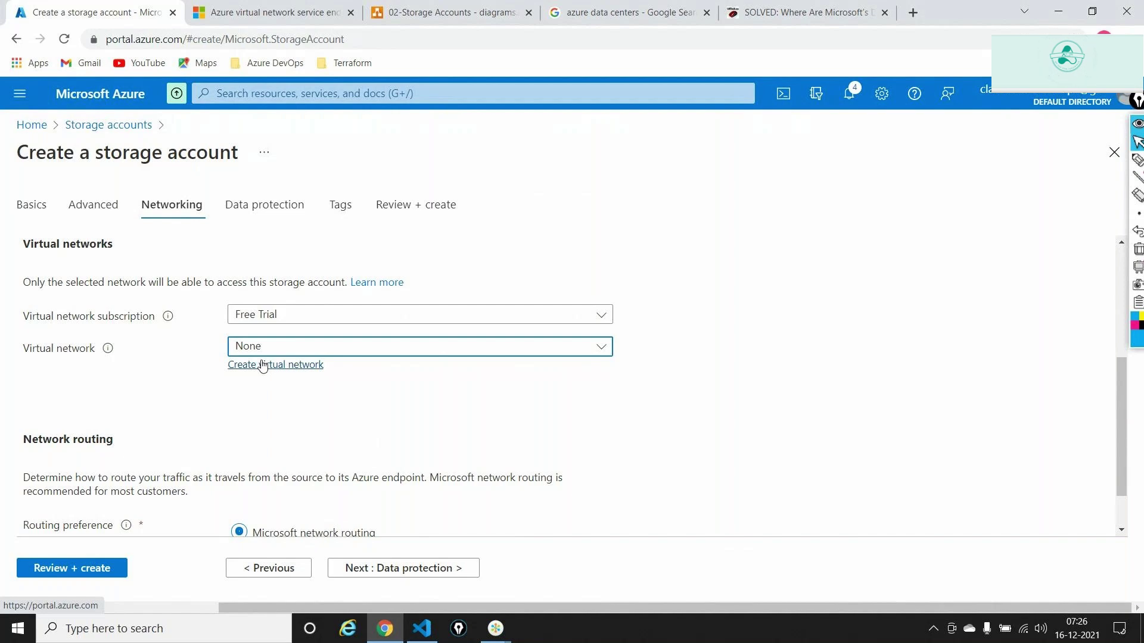
- Change the storage account's region to (US) East US 2 in the basic settings
left_click(33, 214)
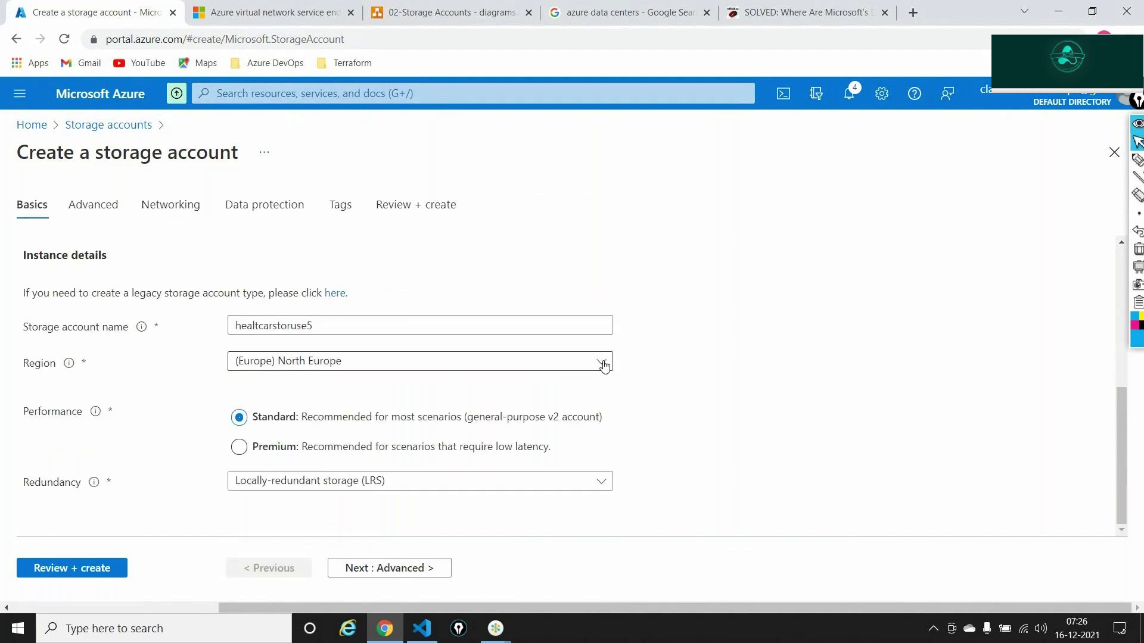
left_click(603, 365)
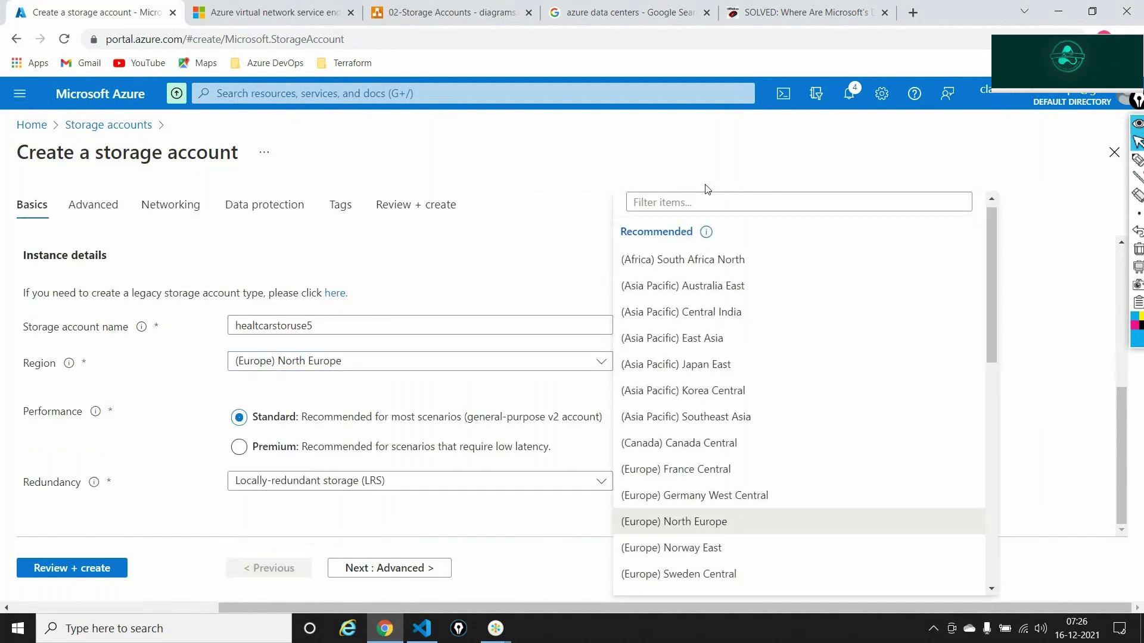
left_click(691, 202)
type("East US")
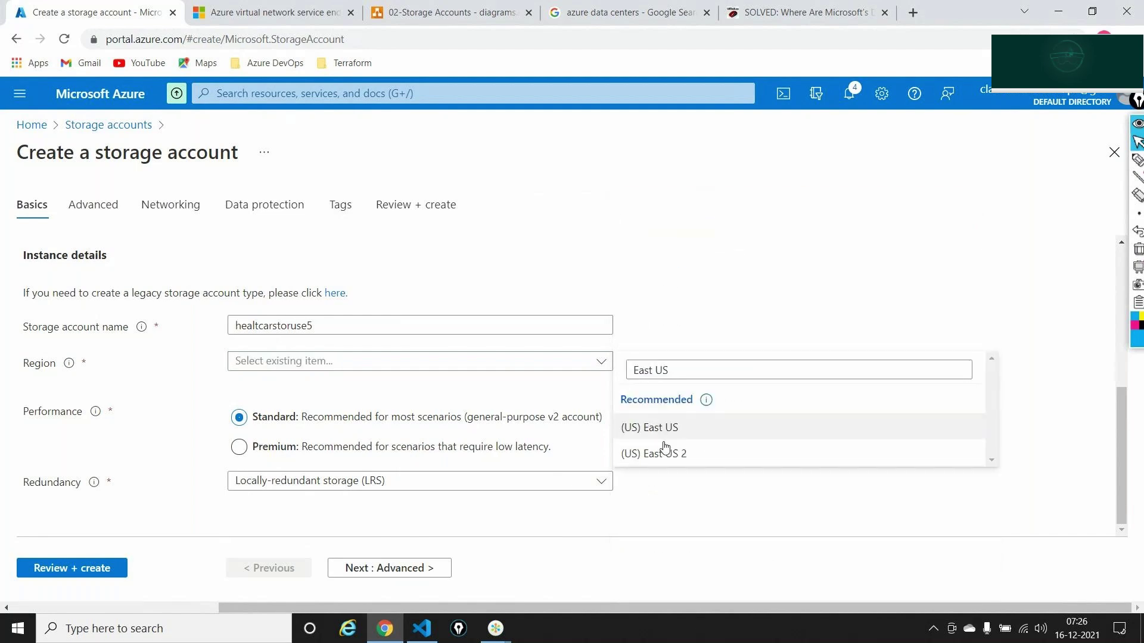
left_click(671, 452)
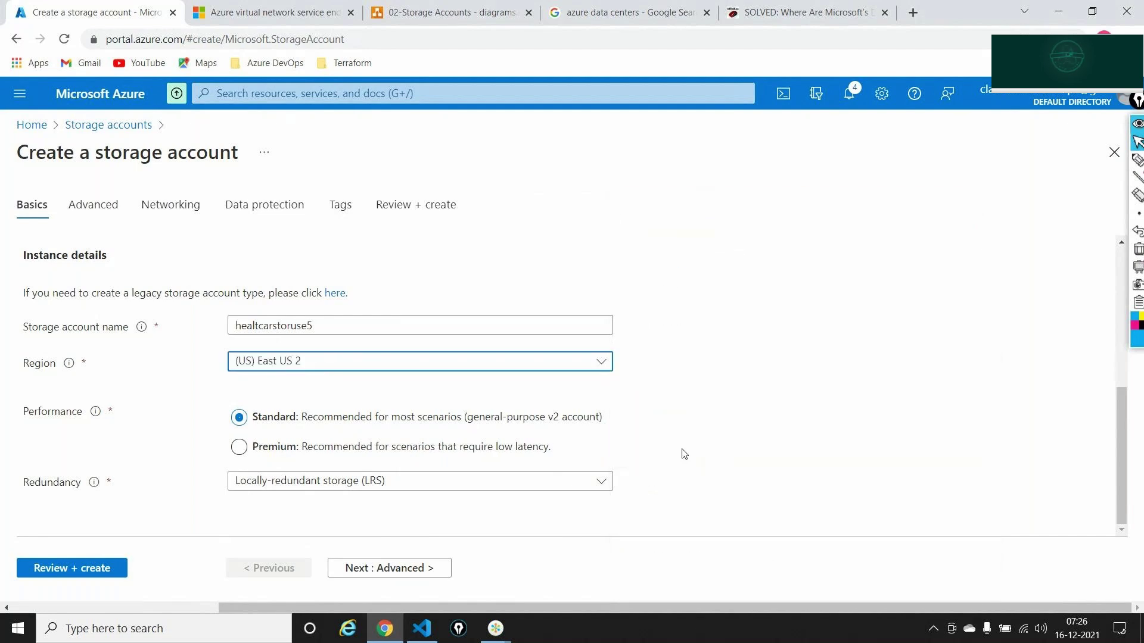
- Select testvnet-storage as the allowed virtual network in the networking settings, keeping subnet-1 (192.168.0.0/24) as its subnet
left_click(399, 571)
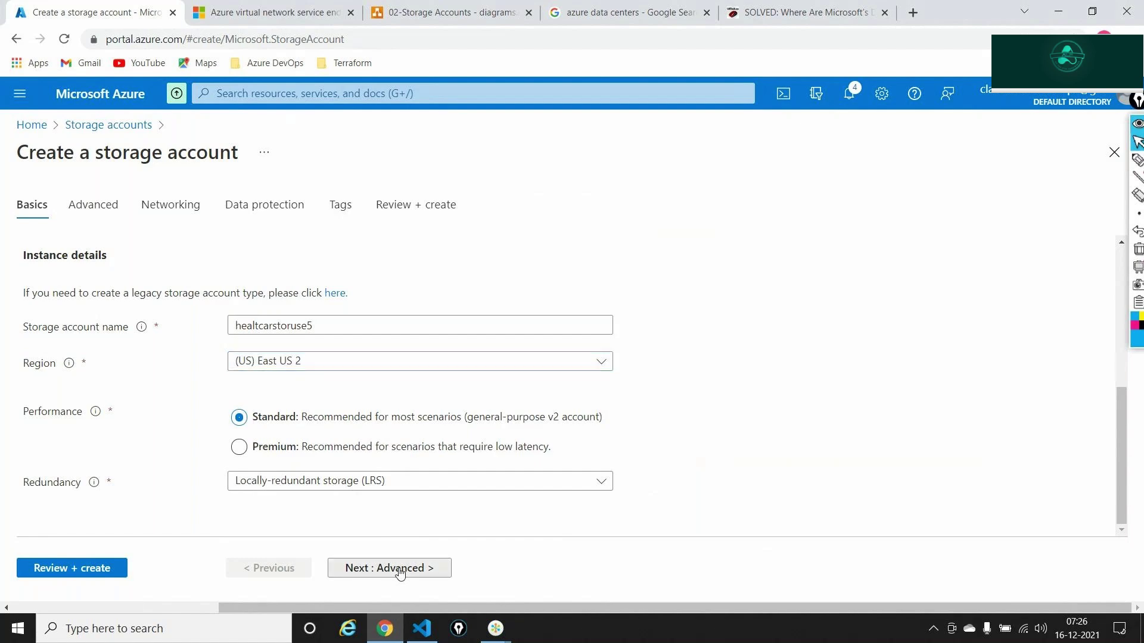
left_click(398, 569)
scroll(346, 463, "down", 4)
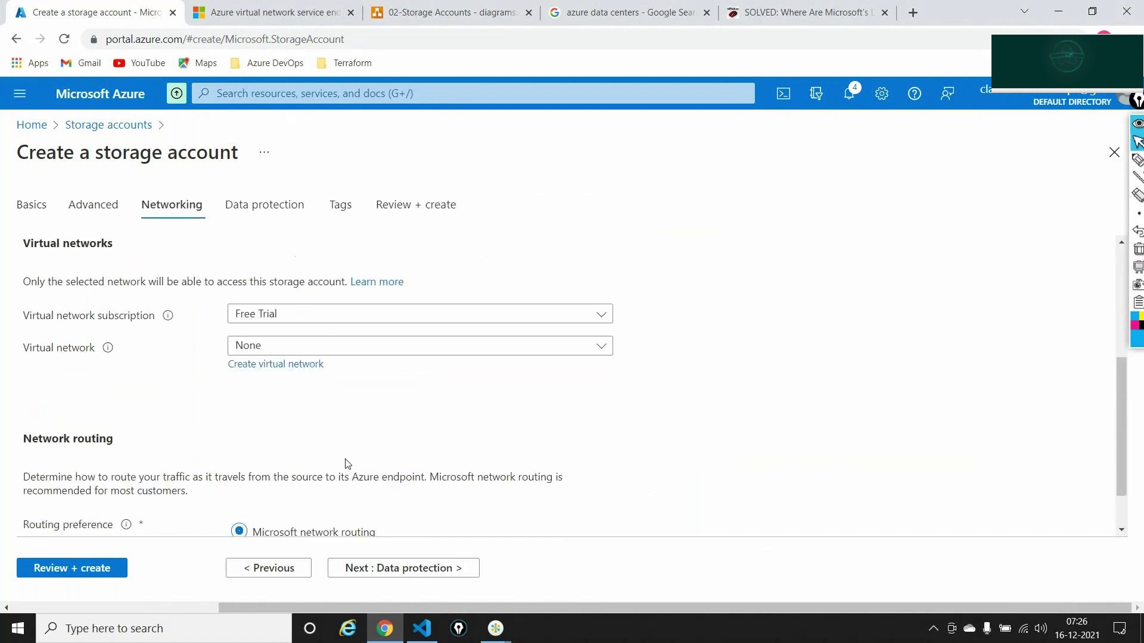
scroll(348, 465, "down", 1)
left_click(334, 287)
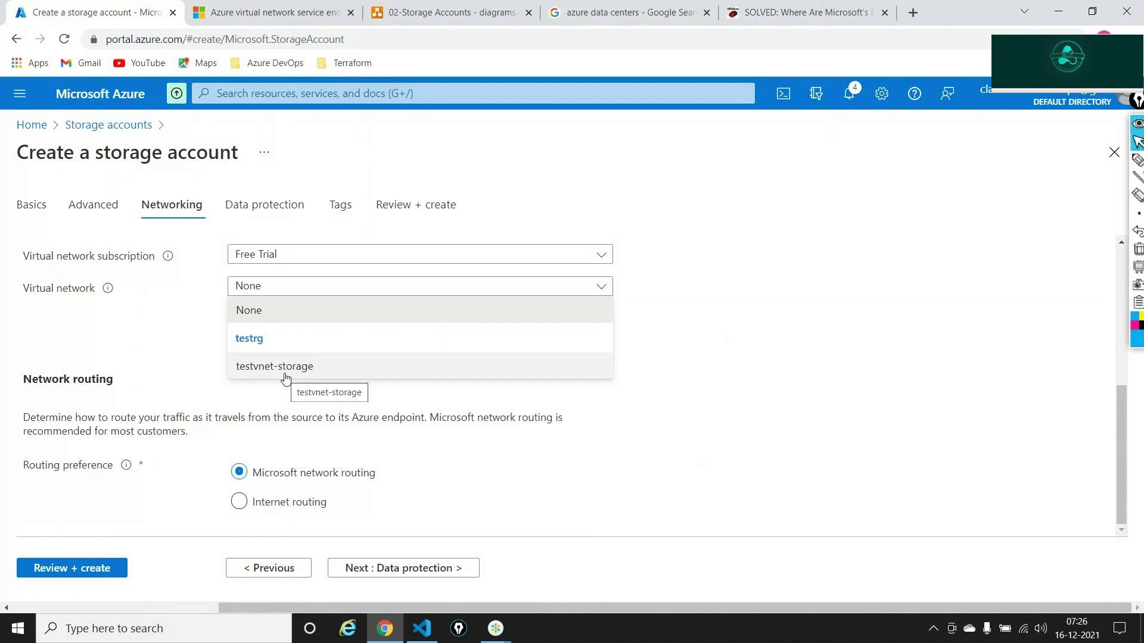
key("alt+Tab")
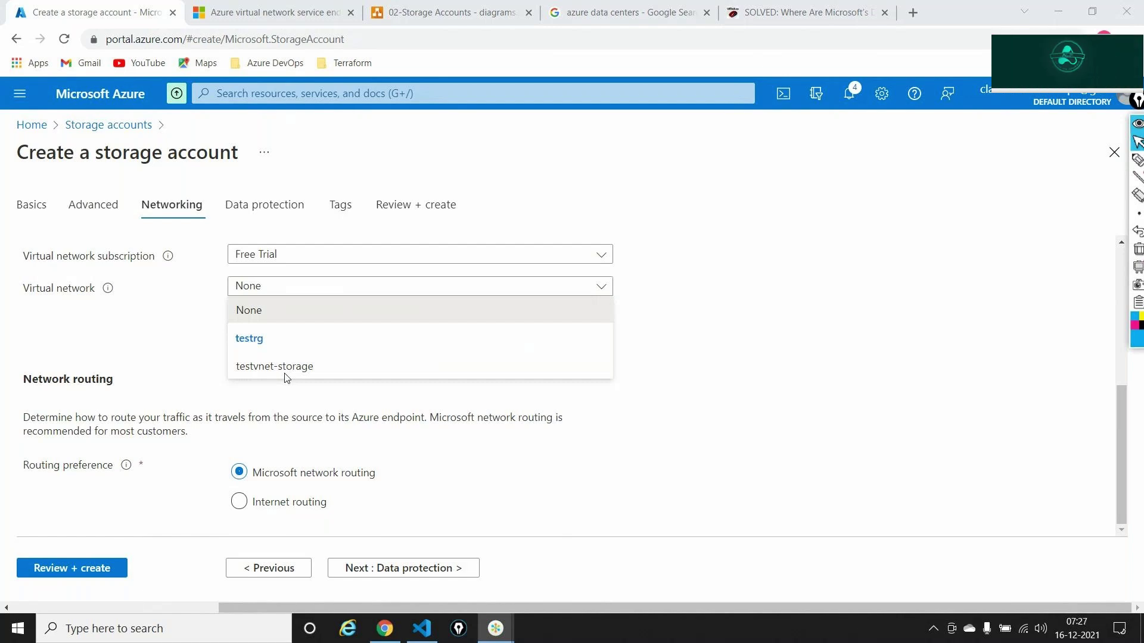
left_click(1048, 280)
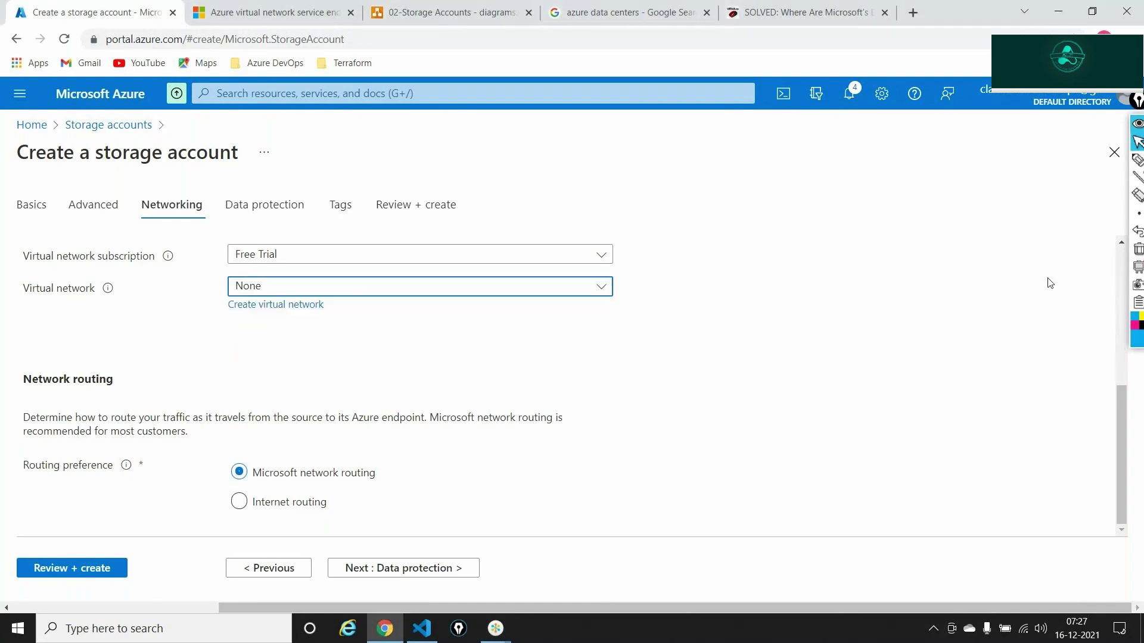
left_click(276, 292)
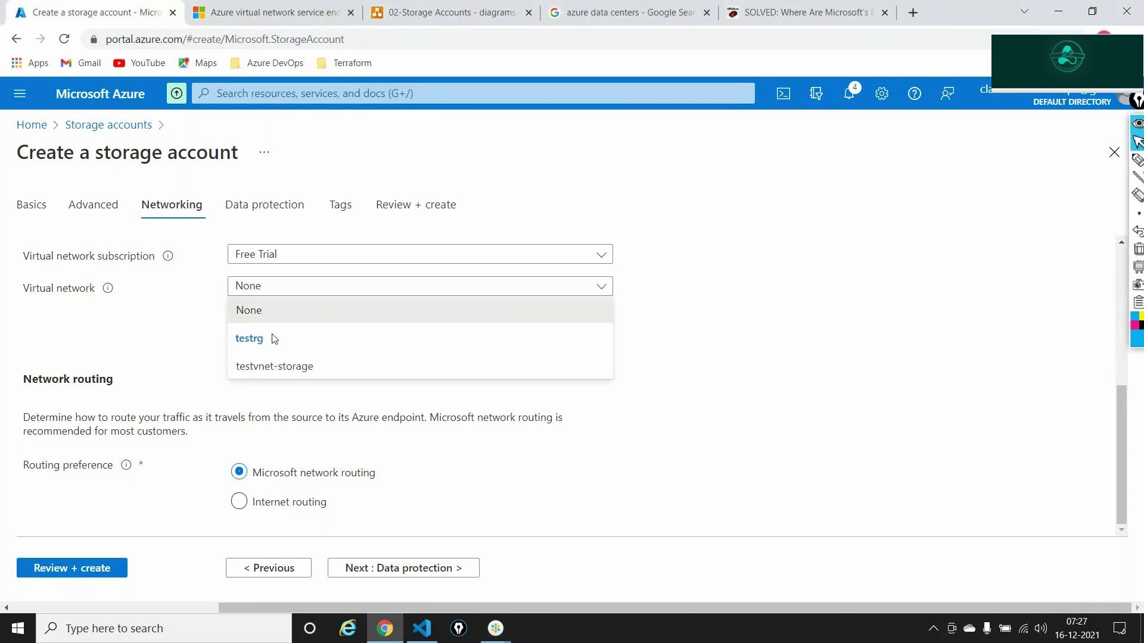
left_click(275, 365)
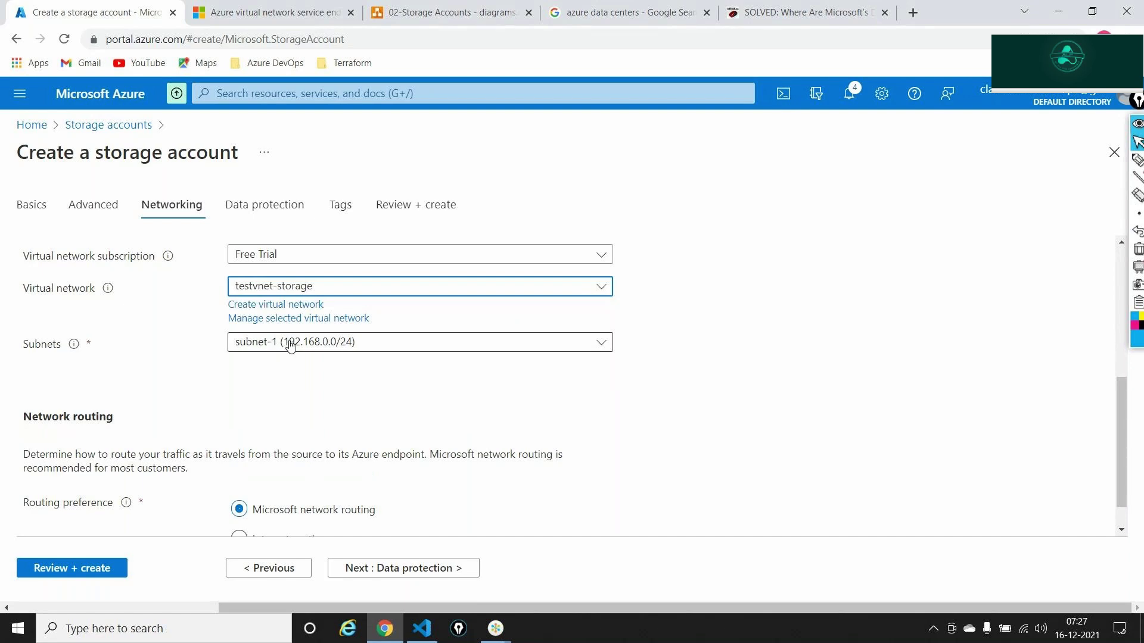
left_click(290, 344)
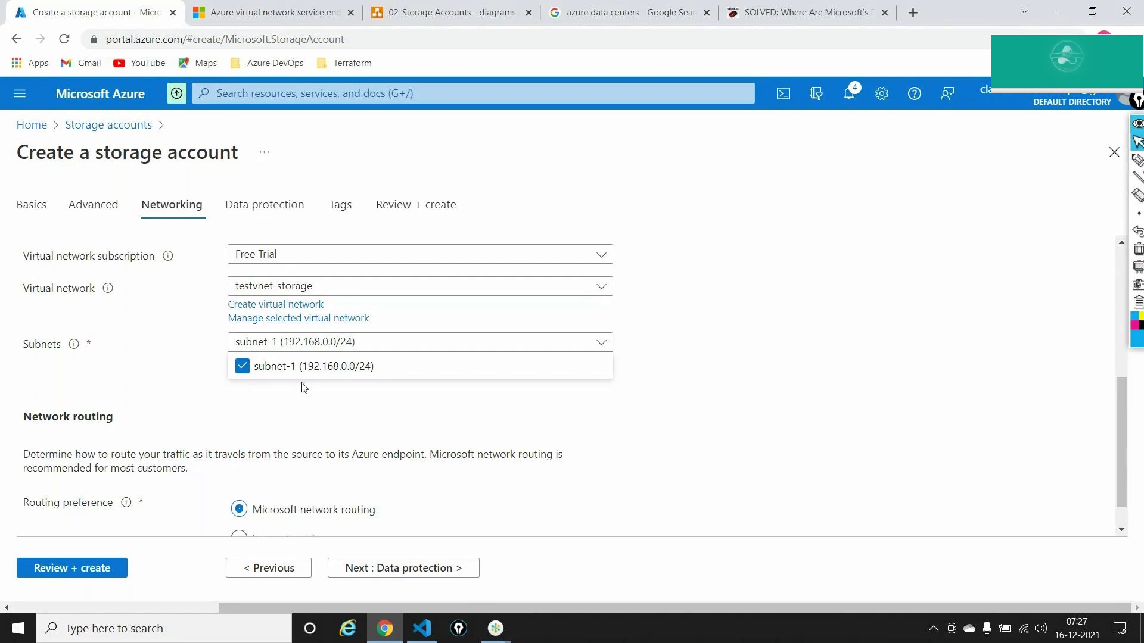
left_click(312, 400)
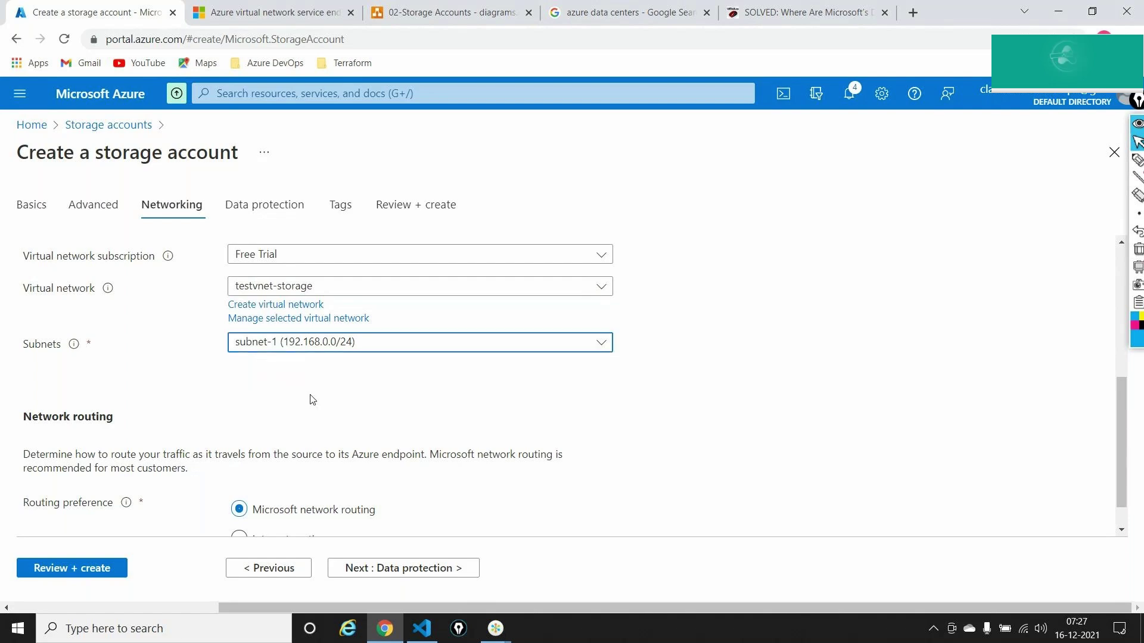
- Accept the default data protection settings, validate the configuration and create storage account healtcarstoruse5
left_click(404, 569)
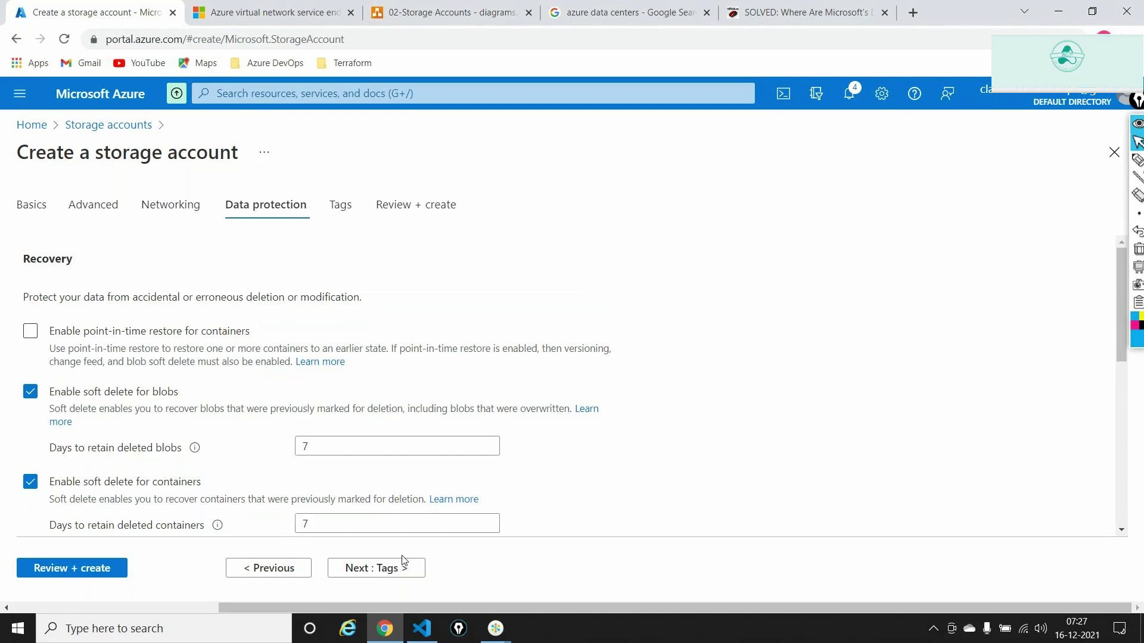
left_click(92, 569)
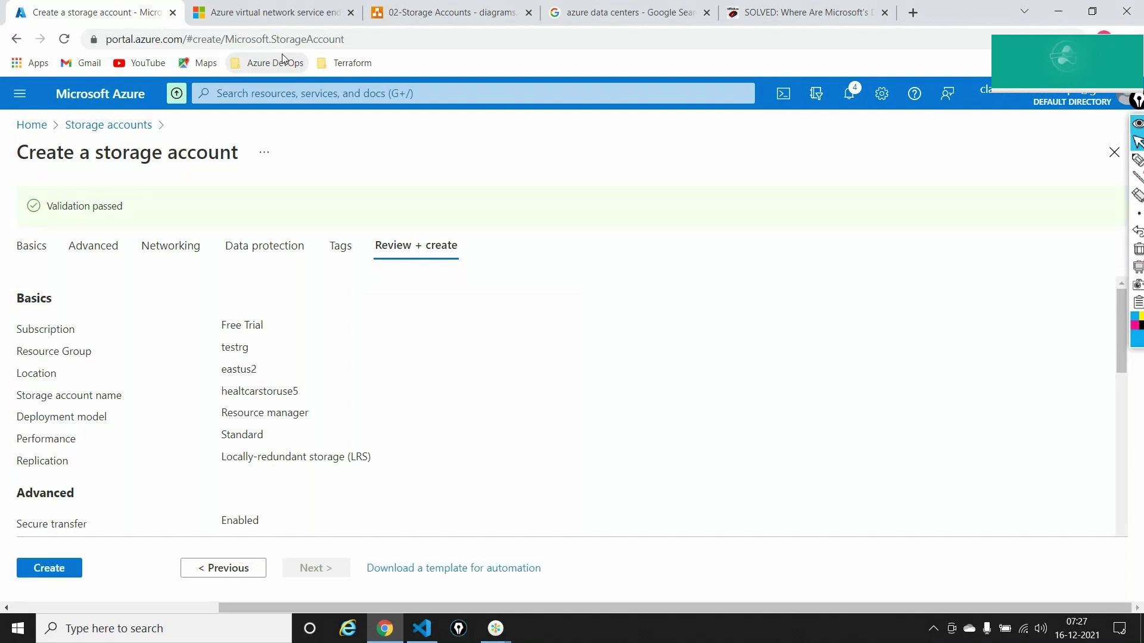
left_click(59, 569)
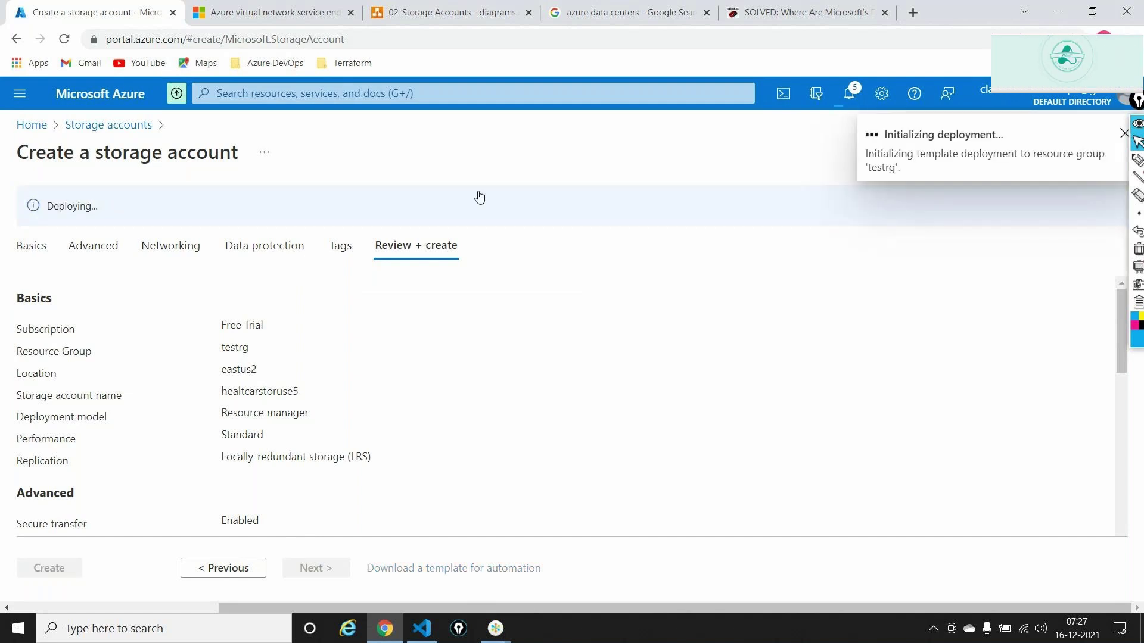
- Point out the storage account, Service ENDPOINT label and large virtual network in the diagrams.net drawing, and check the deployment in the Azure portal
left_click(452, 11)
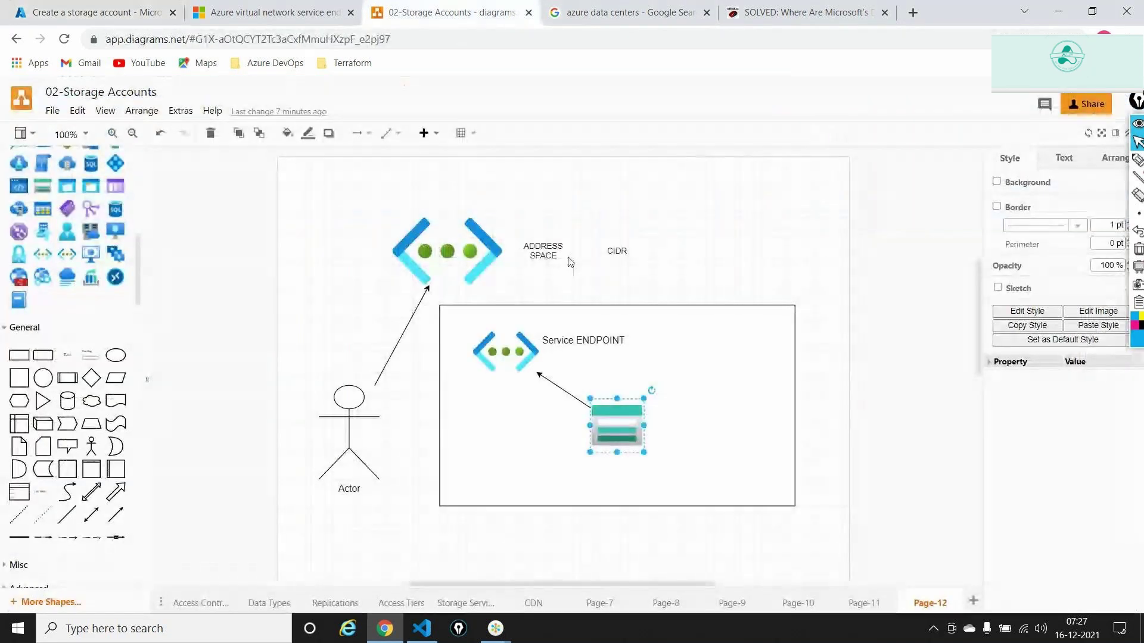
left_click(760, 417)
left_click(625, 433)
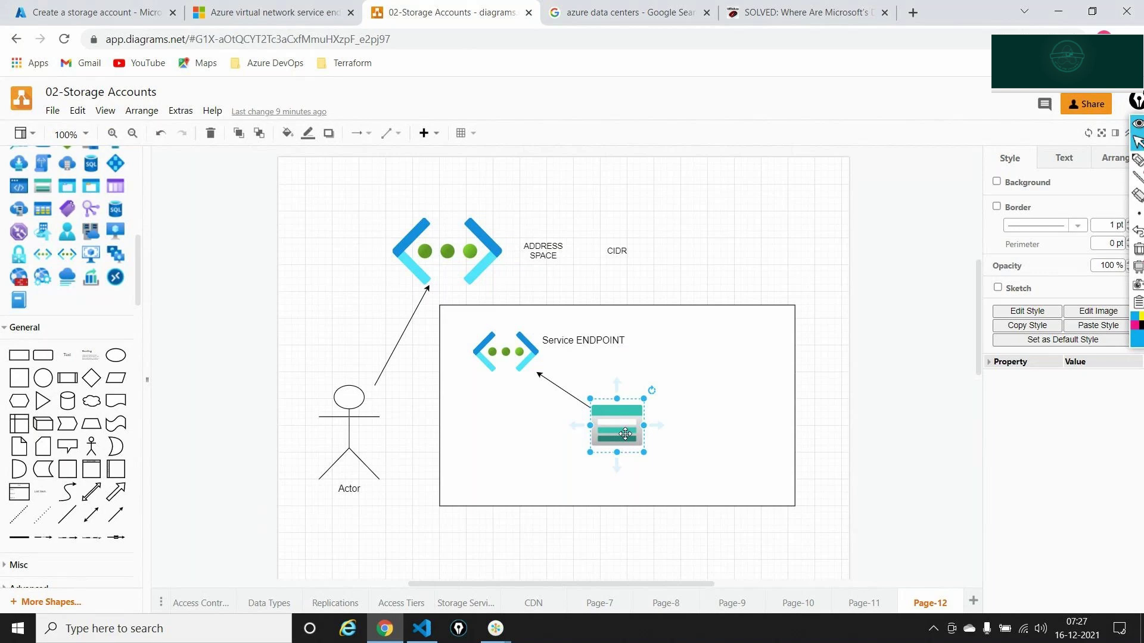
left_click(516, 354)
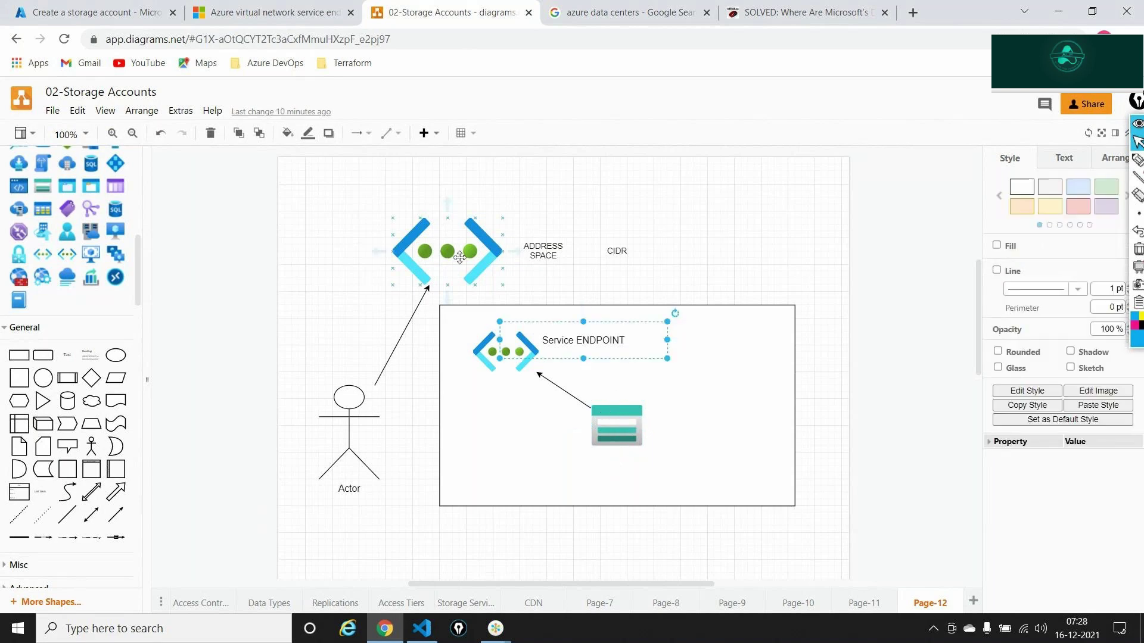
left_click(459, 257)
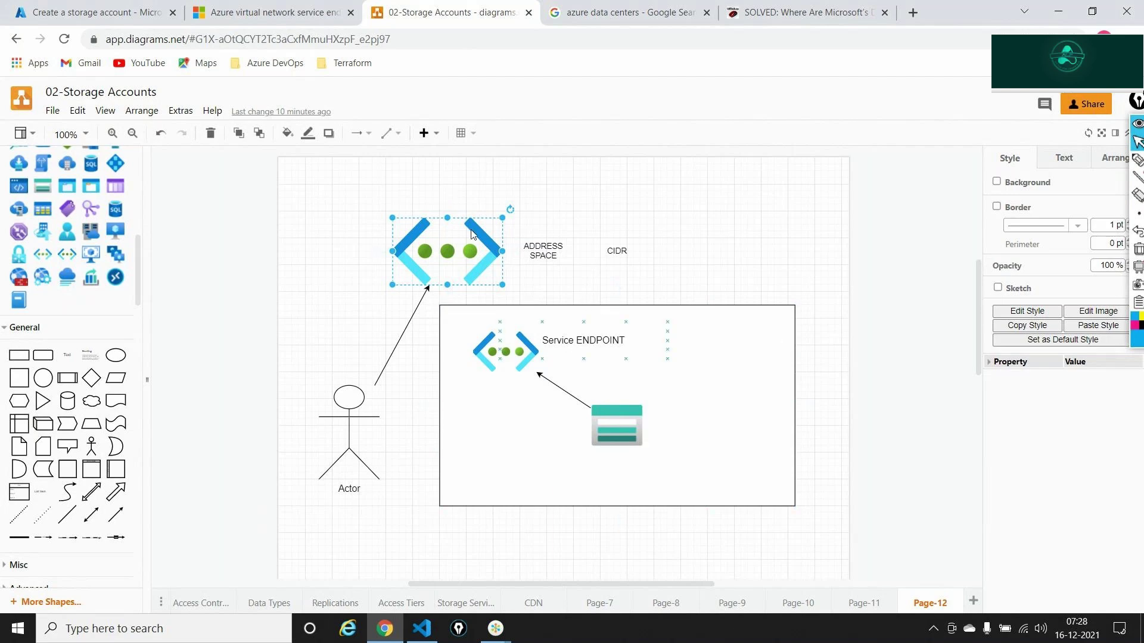
left_click(95, 12)
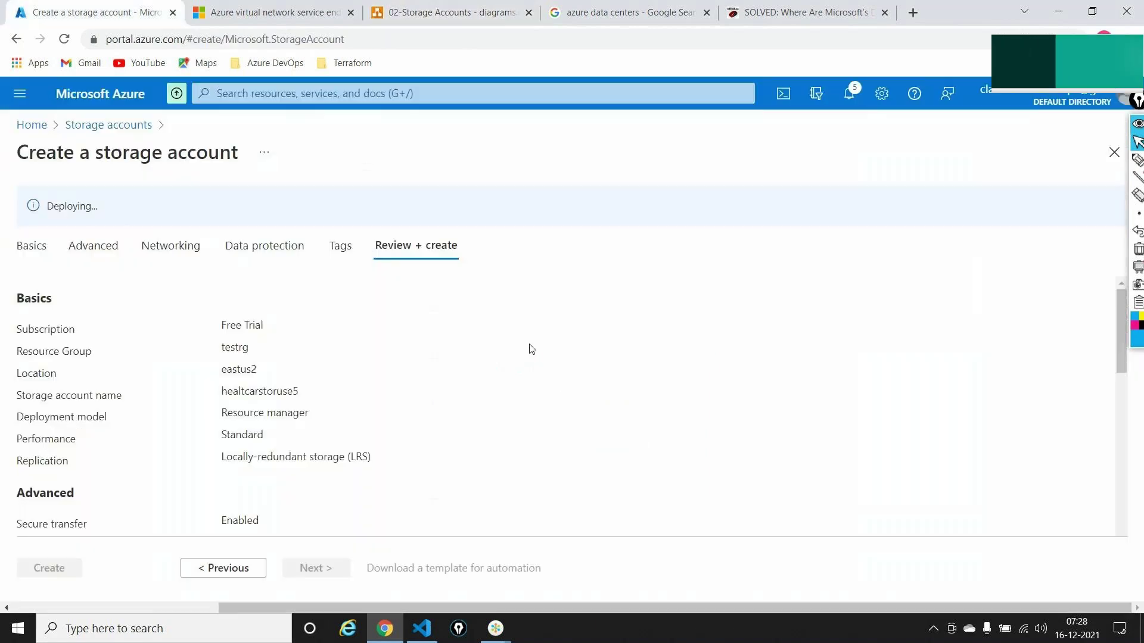
key("alt+Tab")
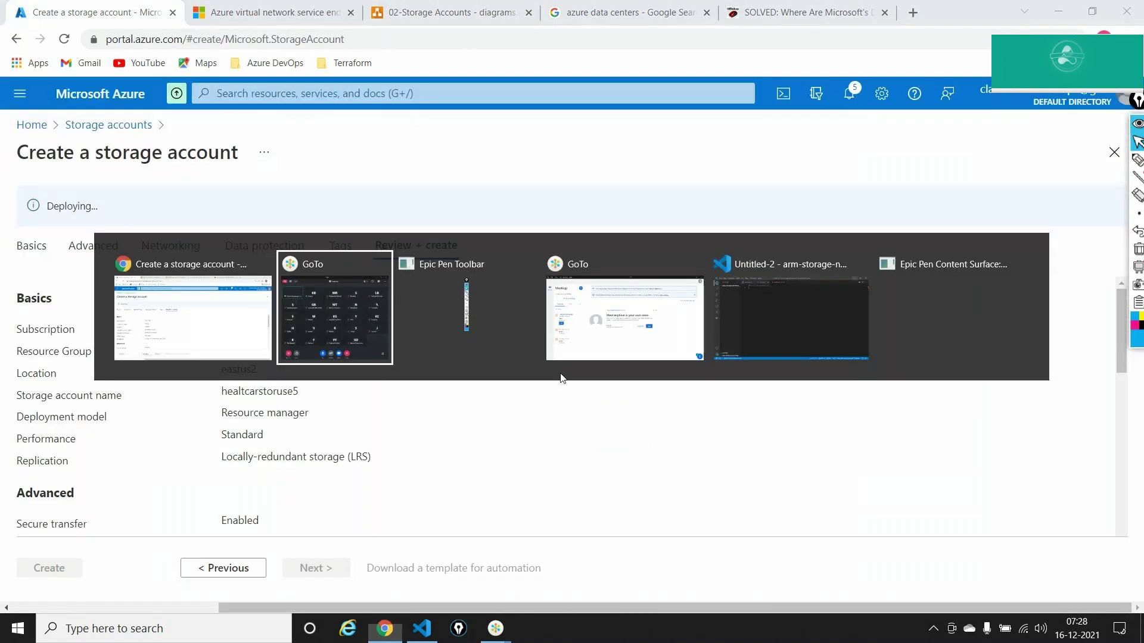
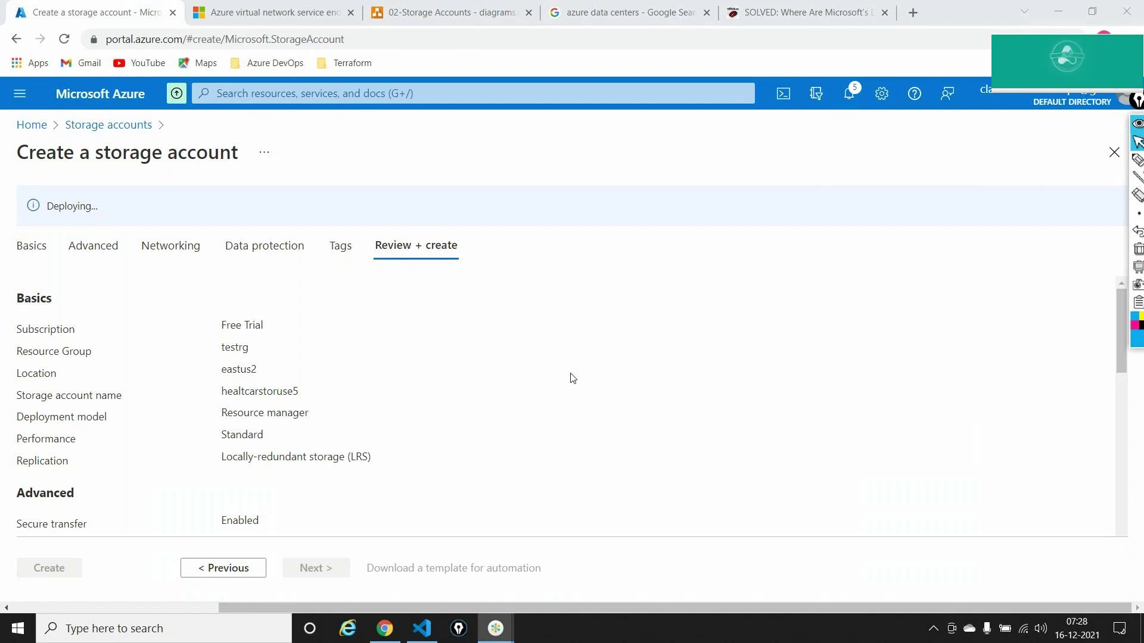
- Switch to the 02-Storage Accounts diagram in diagrams.net and add a resource group icon above and to the left of the large virtual network
left_click(421, 8)
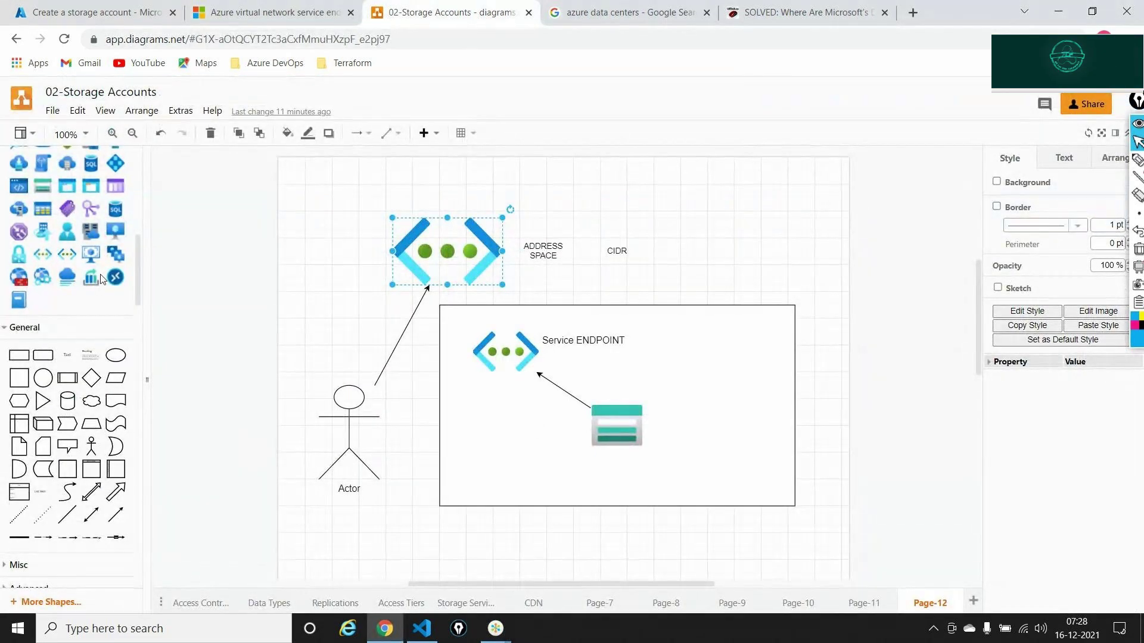
scroll(66, 252, "up", 3)
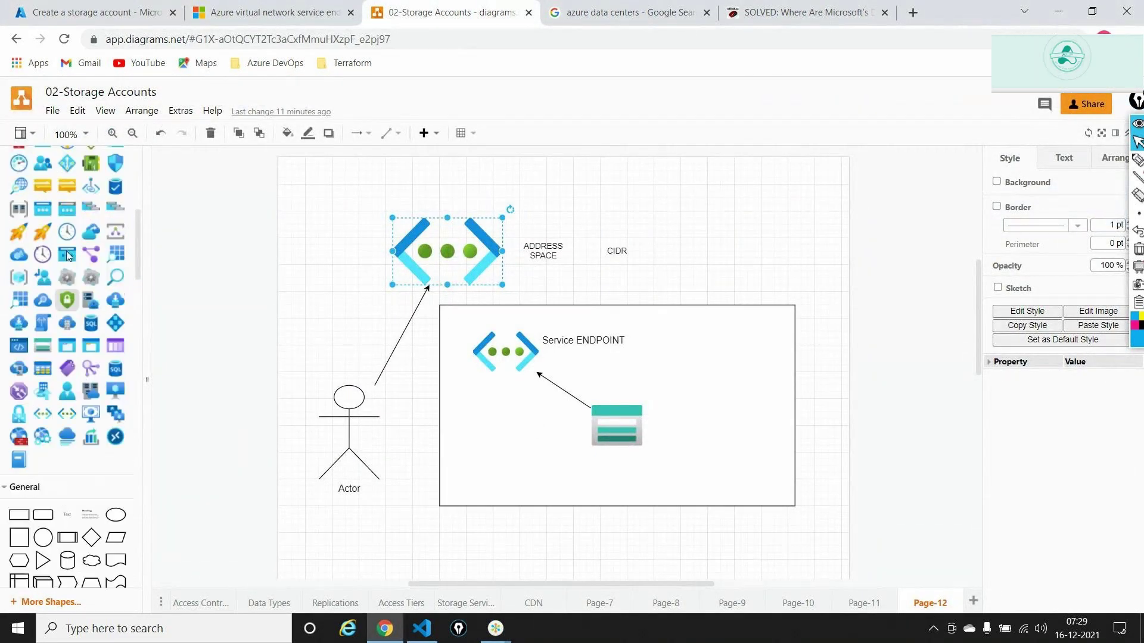
scroll(37, 320, "up", 1)
left_click_drag(37, 320, 271, 277)
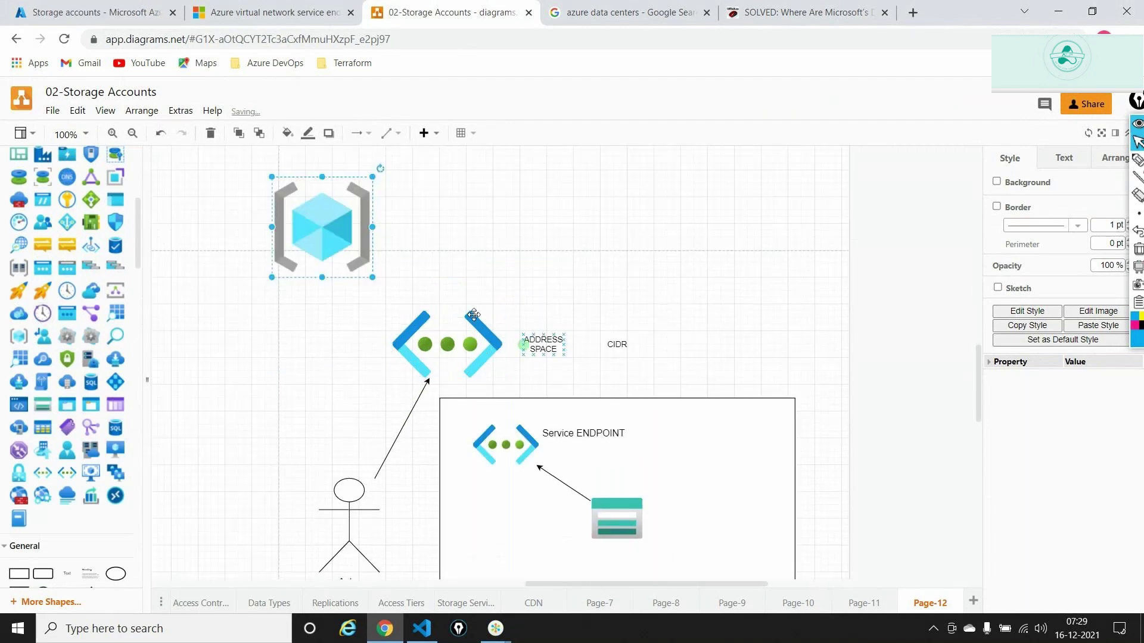
- Point out the large virtual network, the storage account and the resource group icon in the diagram
left_click(440, 347)
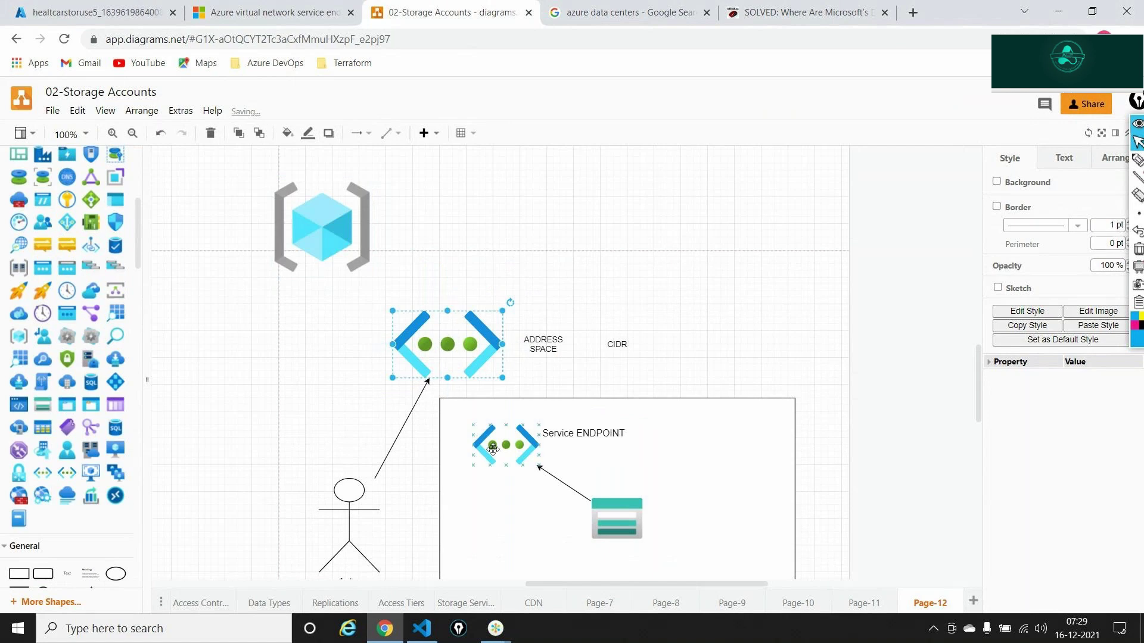
left_click(637, 533)
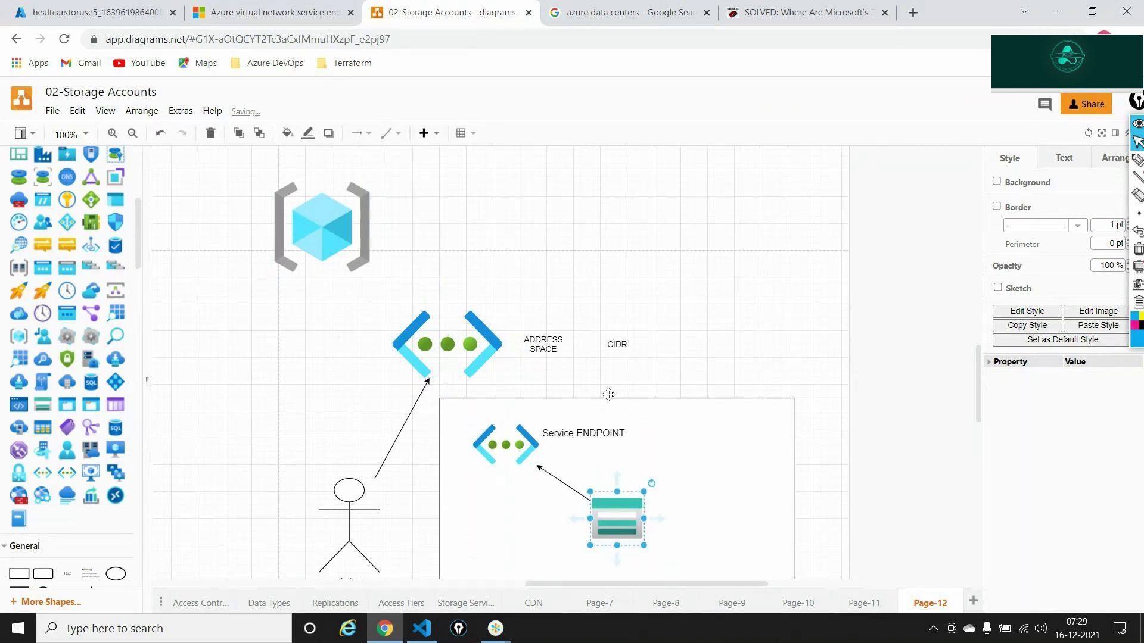
left_click(311, 240)
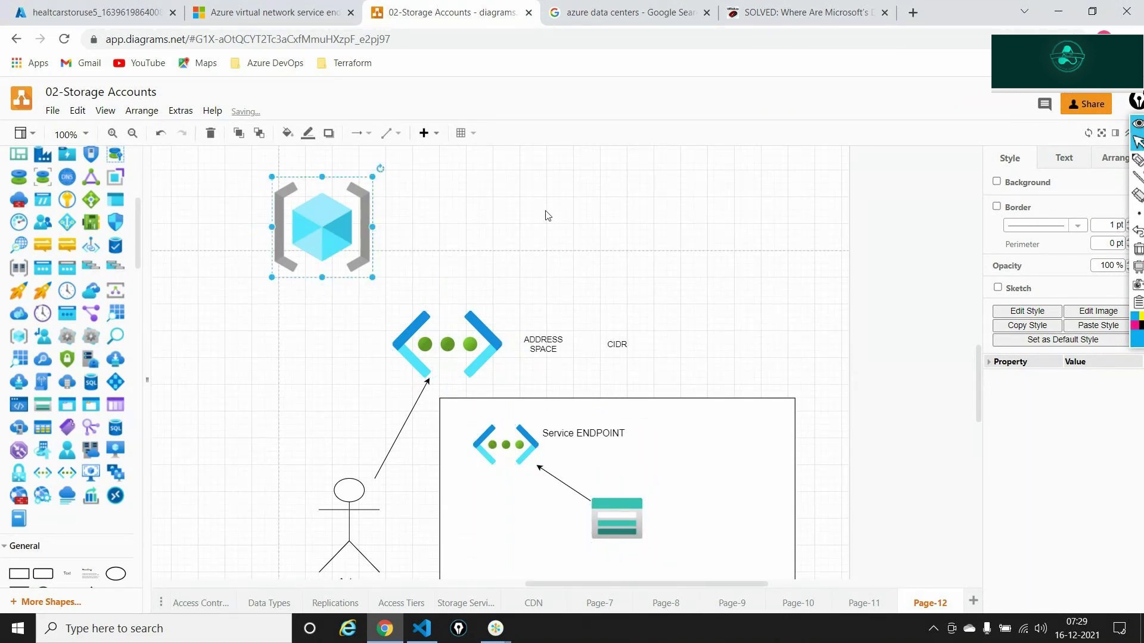
- Switch to the deployment page in the Azure portal, open its testrg resource group and collapse the Essentials section to view the resources
left_click(90, 11)
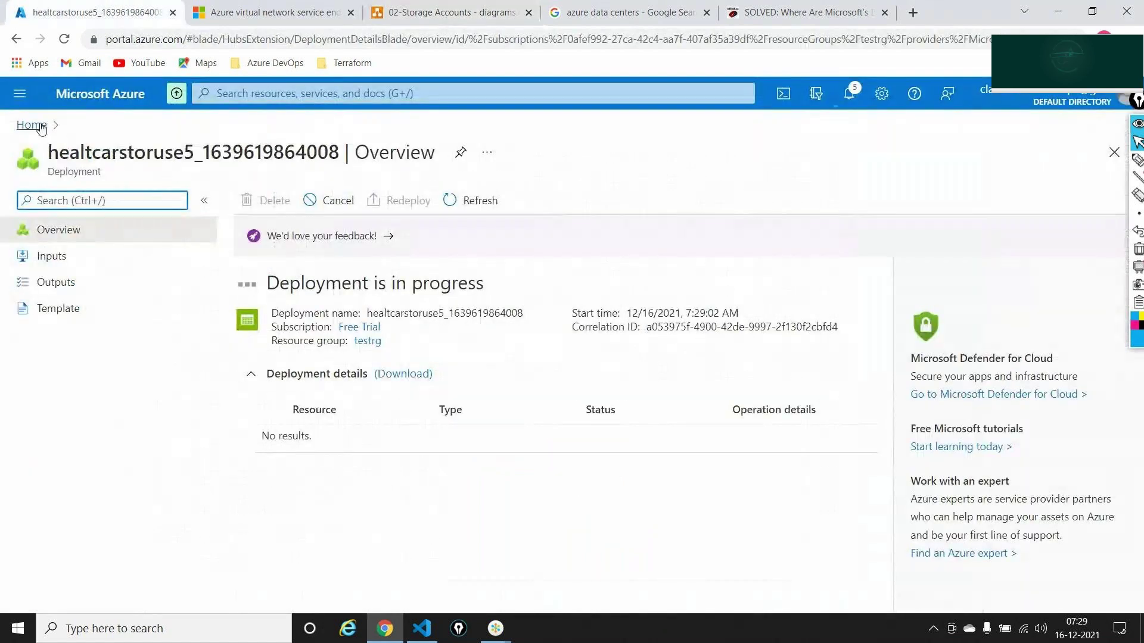
left_click(367, 341)
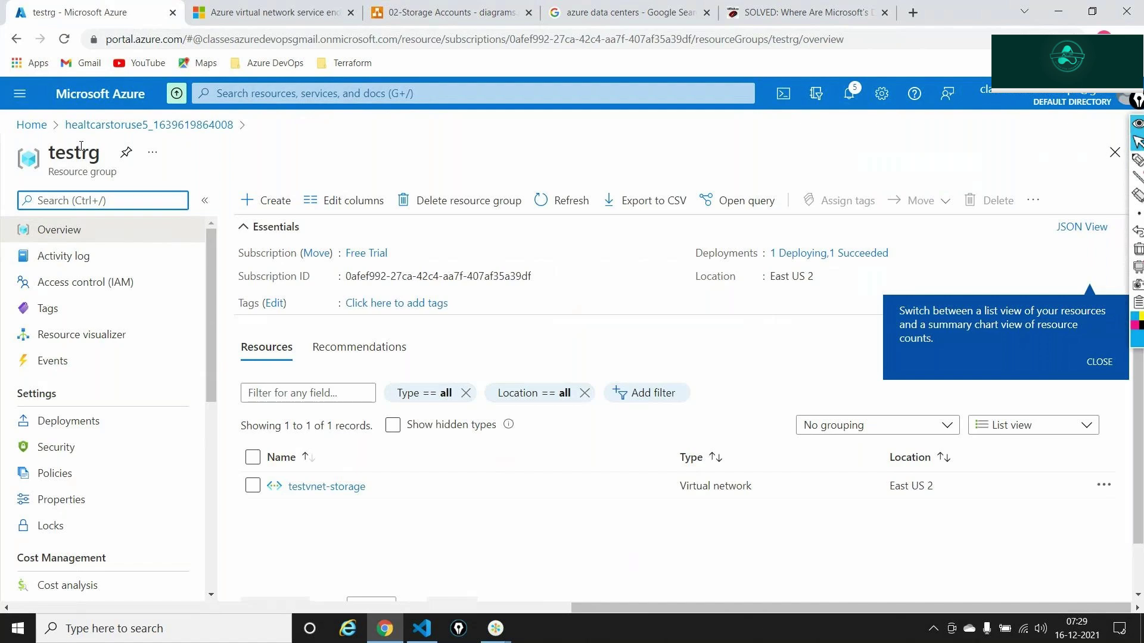
left_click(254, 226)
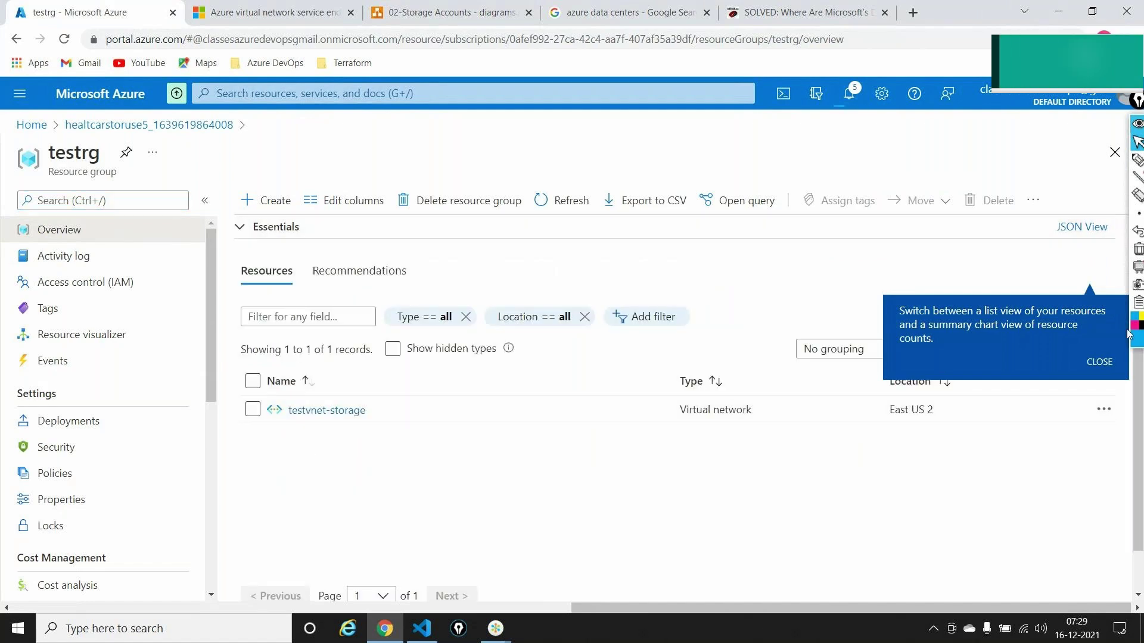
- Dismiss the view tip, circle testrg with an arrow to a handwritten "NEU", and circle the virtual network's East US 2 location
left_click(1101, 361)
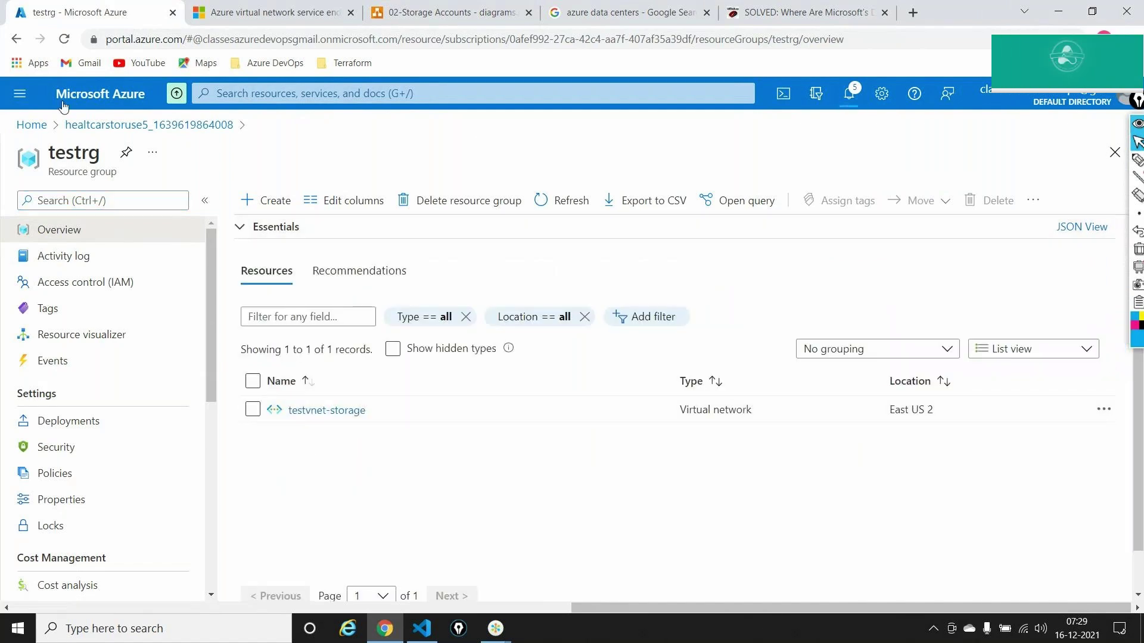
left_click(1138, 159)
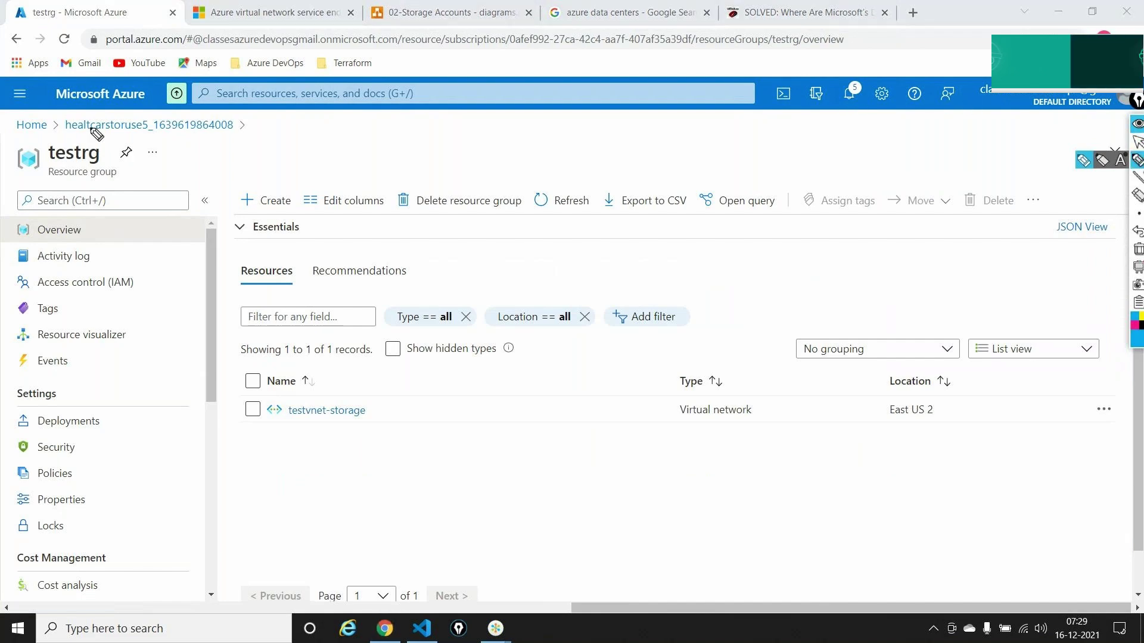
mouse_move(95, 134)
left_mouse_down()
mouse_move(116, 176)
mouse_move(102, 143)
mouse_move(242, 162)
mouse_move(267, 147)
mouse_move(289, 153)
mouse_move(323, 127)
left_mouse_up()
mouse_move(939, 383)
left_mouse_down()
mouse_move(905, 385)
mouse_move(883, 434)
mouse_move(949, 423)
mouse_move(921, 392)
left_mouse_up()
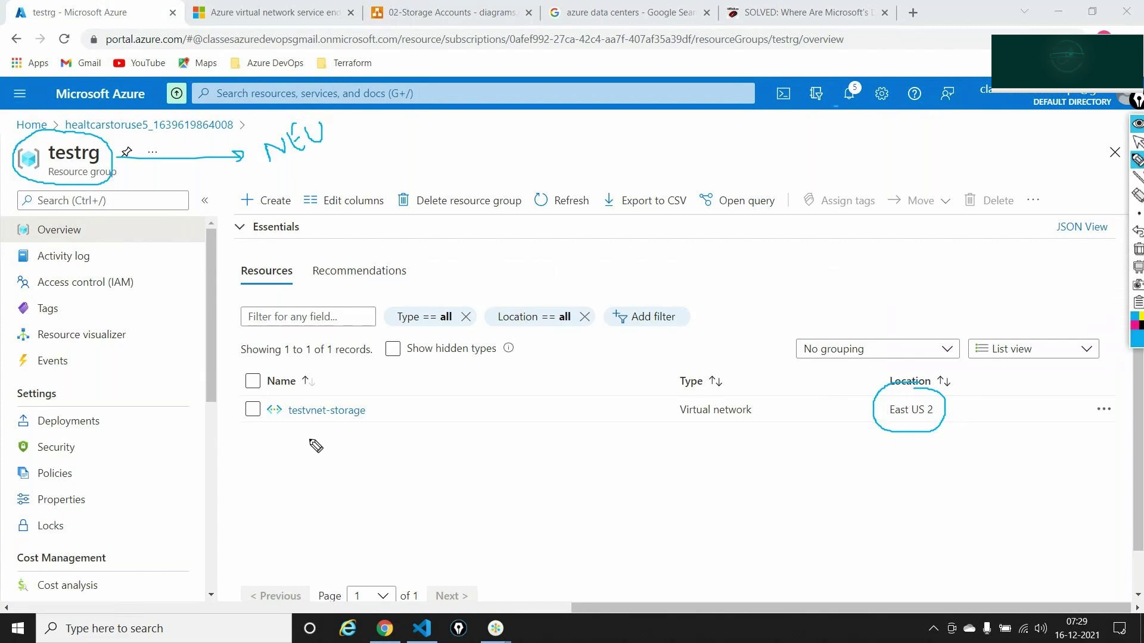
- Sketch a crossed box linked by arrows to testvnet-storage, and write "EU2" beside it with a line from the East US 2 location
mouse_move(322, 418)
left_mouse_down()
mouse_move(391, 469)
mouse_move(490, 433)
mouse_move(463, 481)
mouse_move(427, 486)
left_mouse_up()
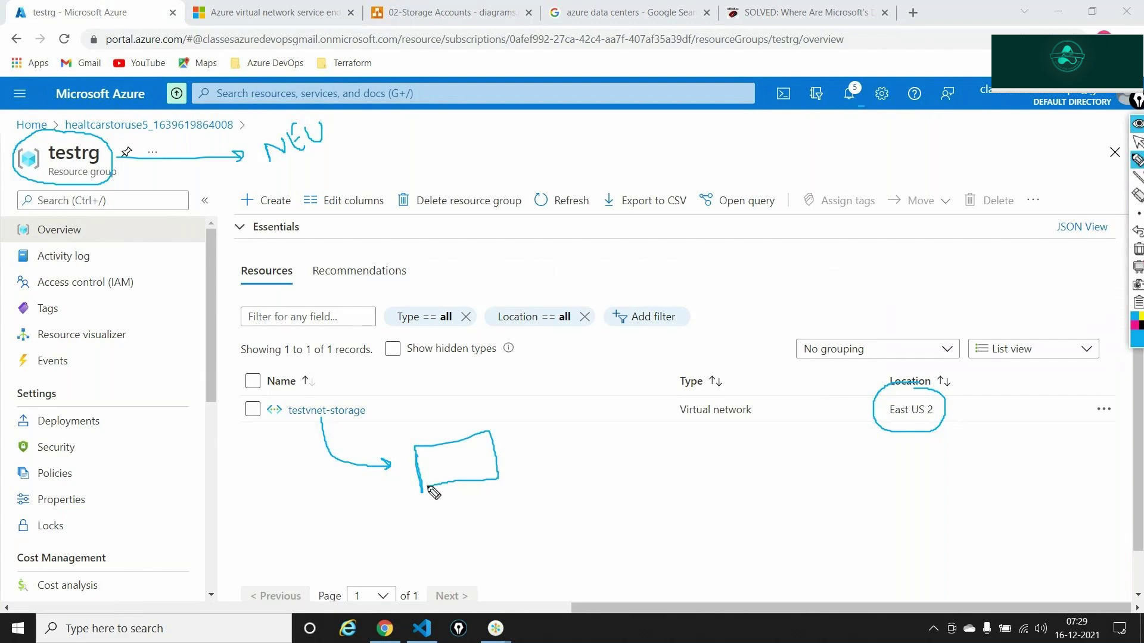
left_click_drag(489, 443, 459, 478)
mouse_move(483, 469)
left_mouse_down()
mouse_move(410, 420)
mouse_move(381, 419)
mouse_move(398, 424)
left_mouse_up()
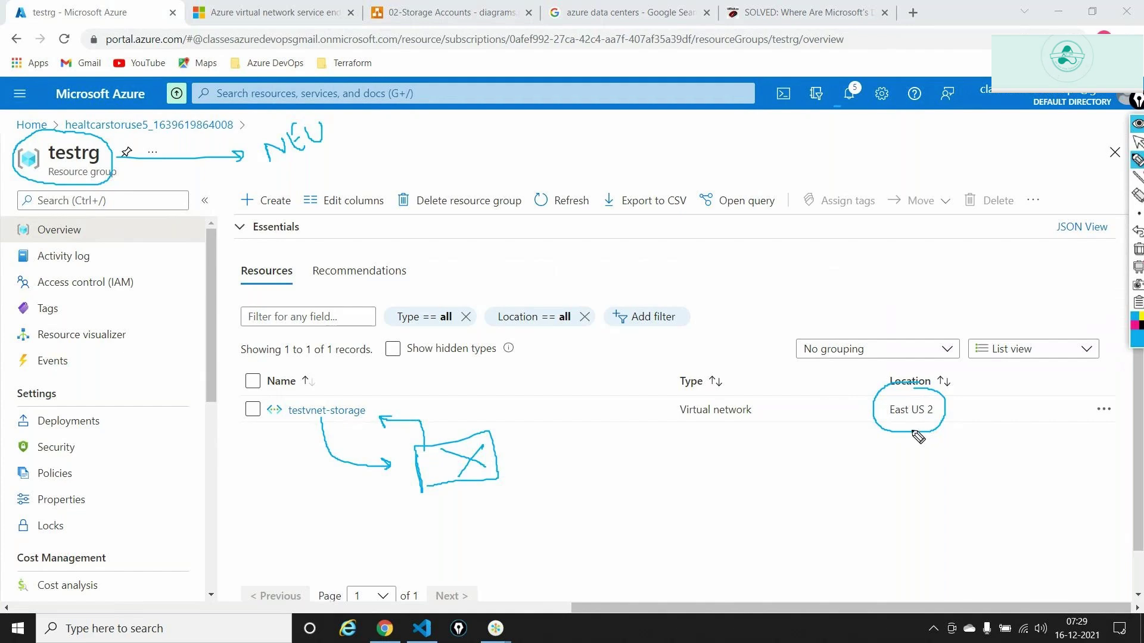
left_click_drag(916, 430, 631, 459)
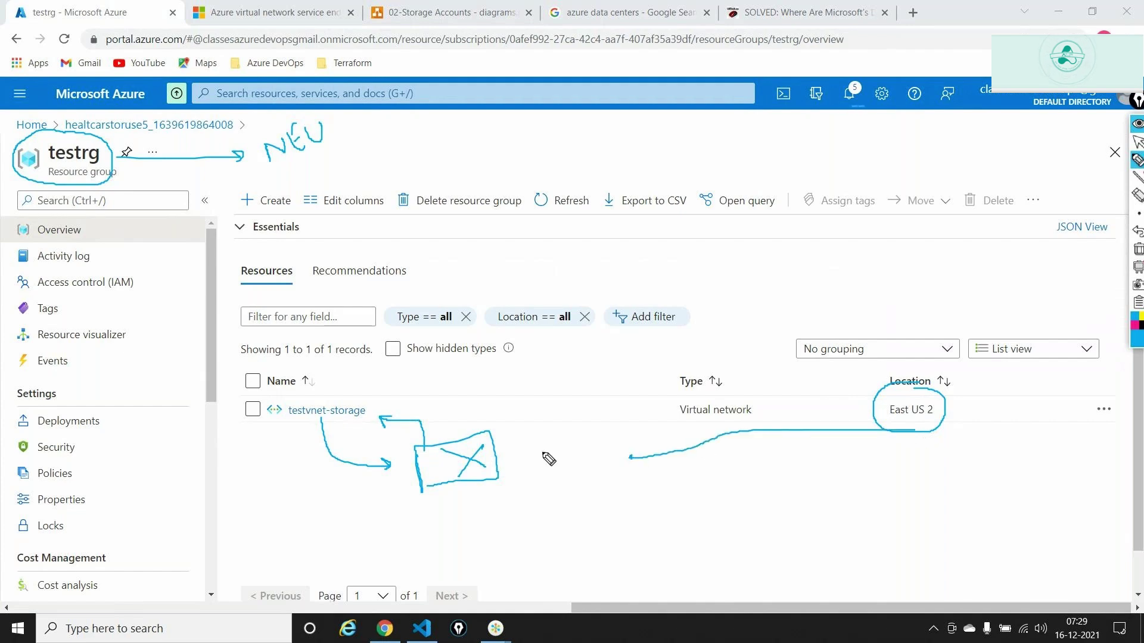
mouse_move(543, 454)
left_mouse_down()
mouse_move(561, 464)
mouse_move(550, 469)
mouse_move(576, 440)
left_mouse_up()
left_click_drag(572, 440, 601, 453)
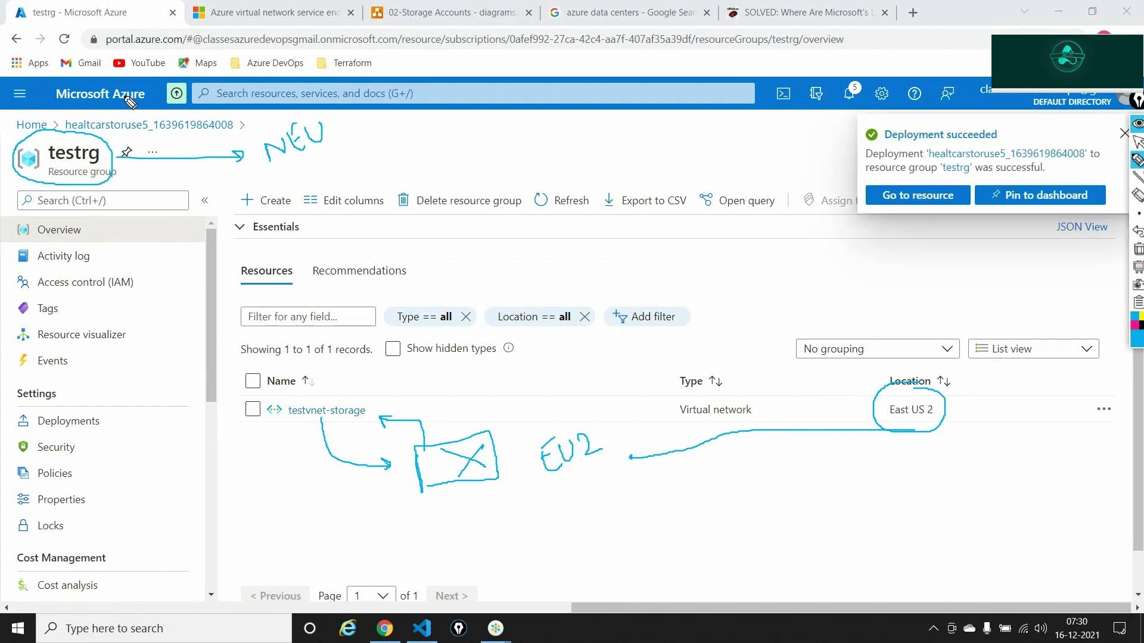
- Draw an arrow from testrg to the resources area, underline the virtual network icon, and erase all the annotations
left_click_drag(116, 181, 246, 311)
left_click_drag(230, 295, 245, 311)
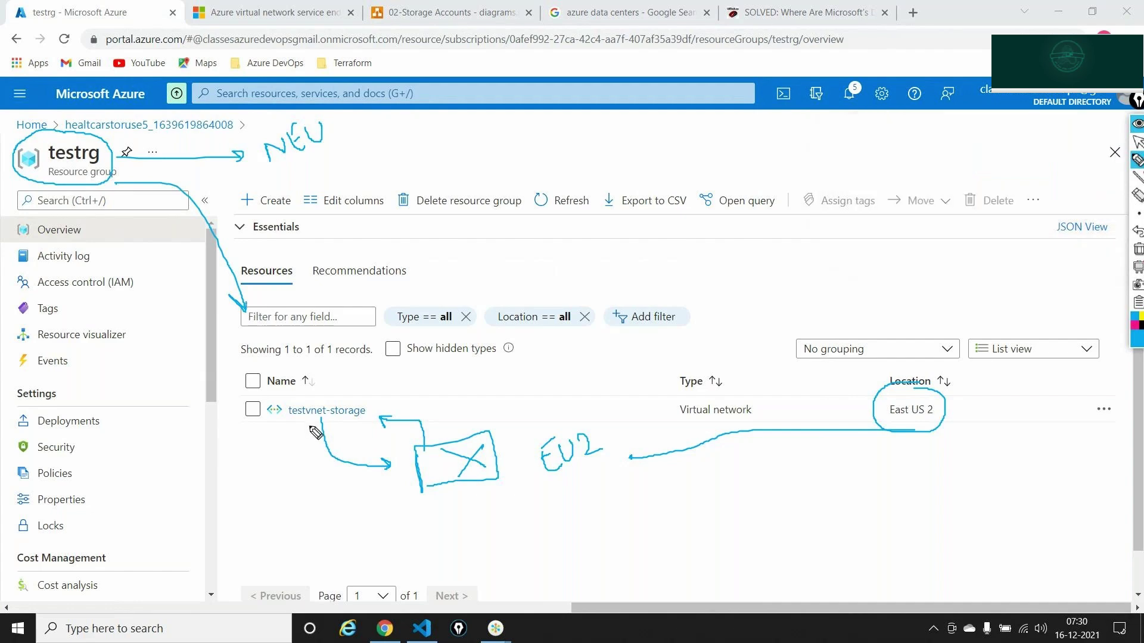
mouse_move(271, 424)
left_mouse_down()
mouse_move(299, 425)
mouse_move(309, 481)
left_mouse_up()
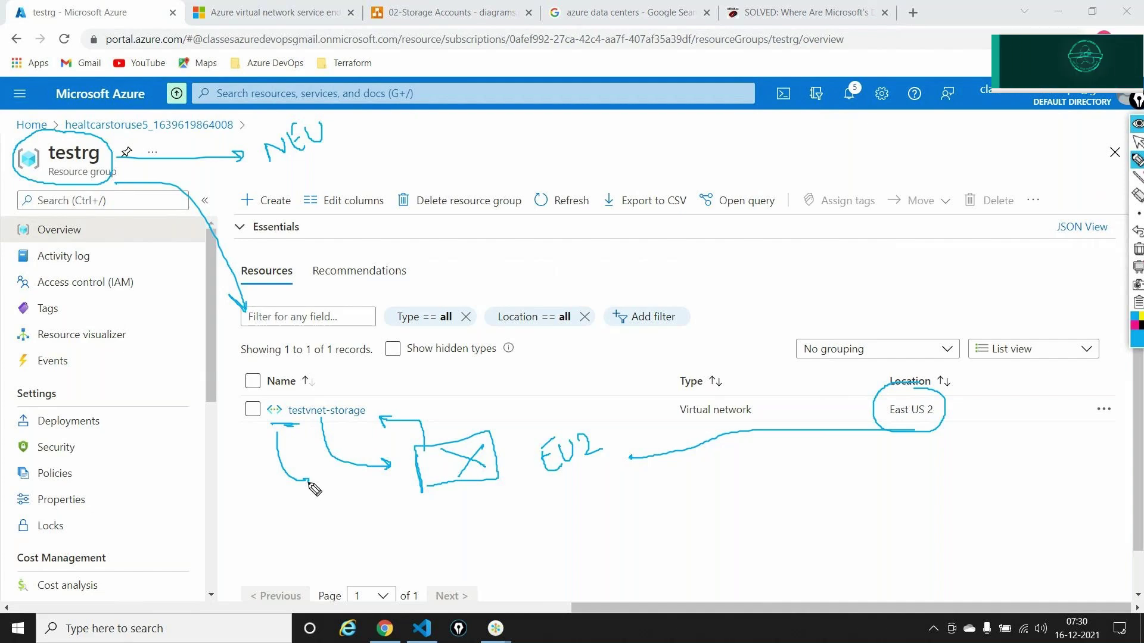
left_click(1137, 250)
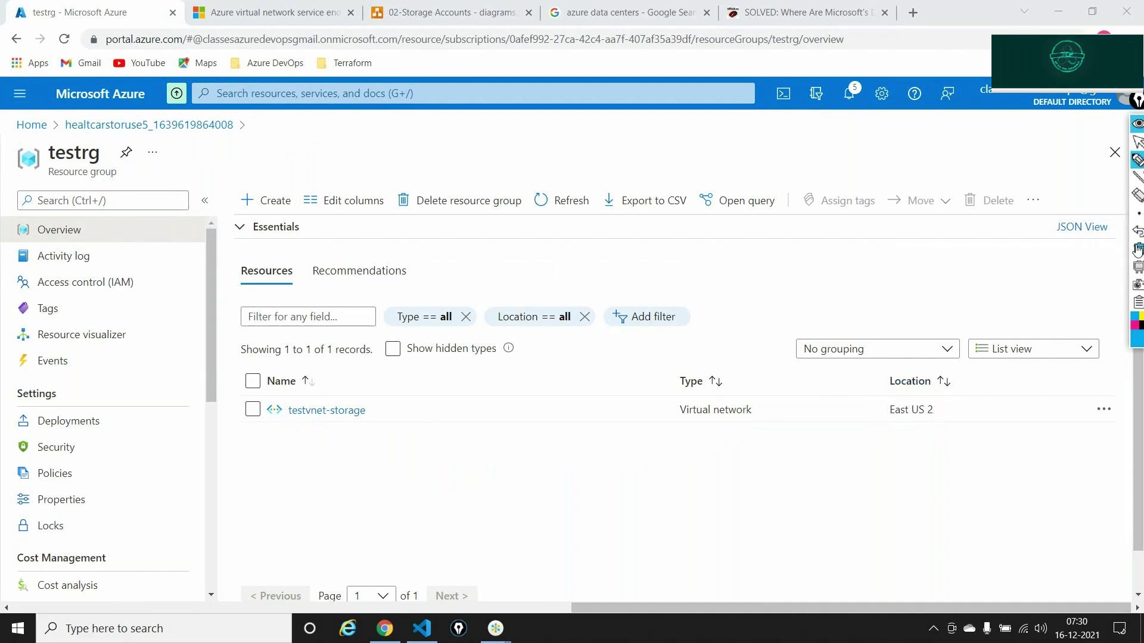
left_click(1136, 143)
- Refresh the testrg resource list and open the healtcarstoruse5 storage account
key("alt+Tab")
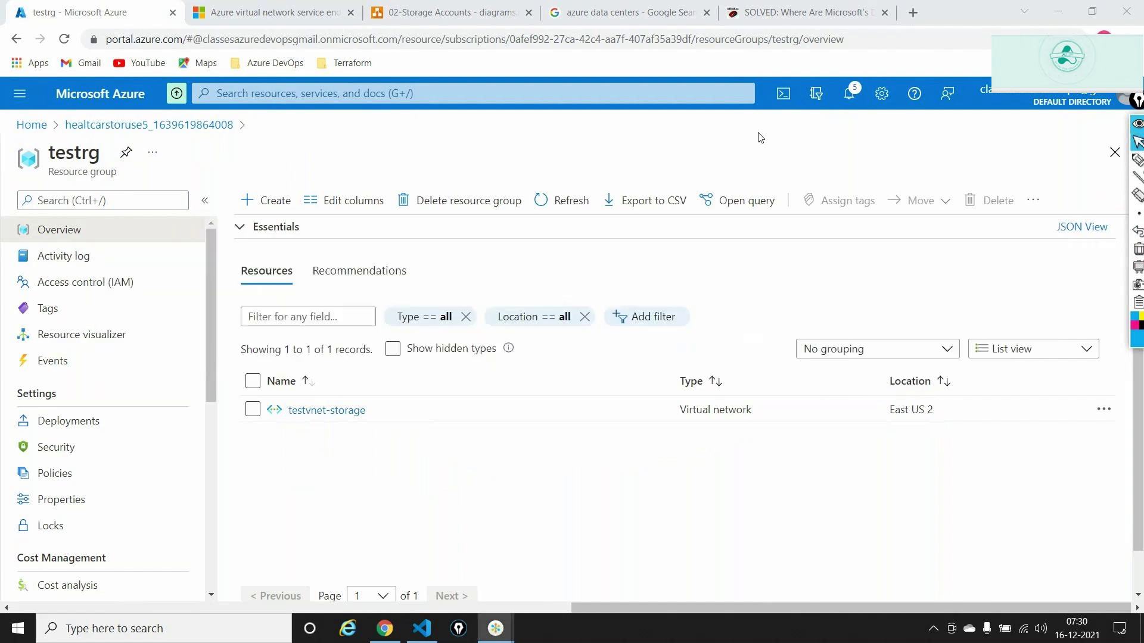
key("alt+Tab")
key("alt+Tab")
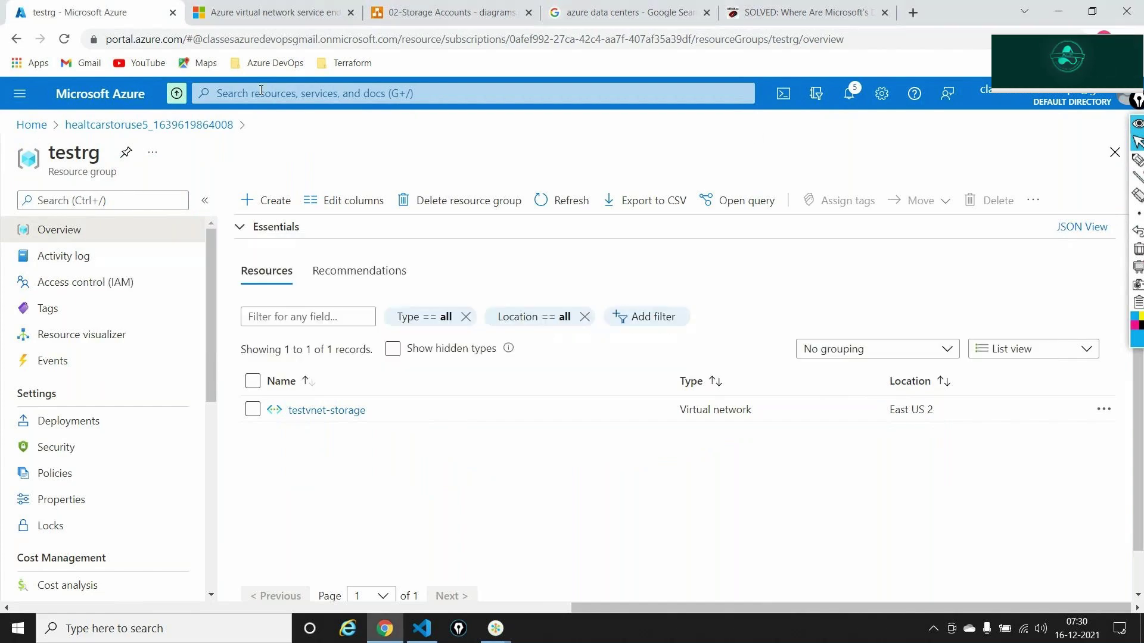
left_click(571, 199)
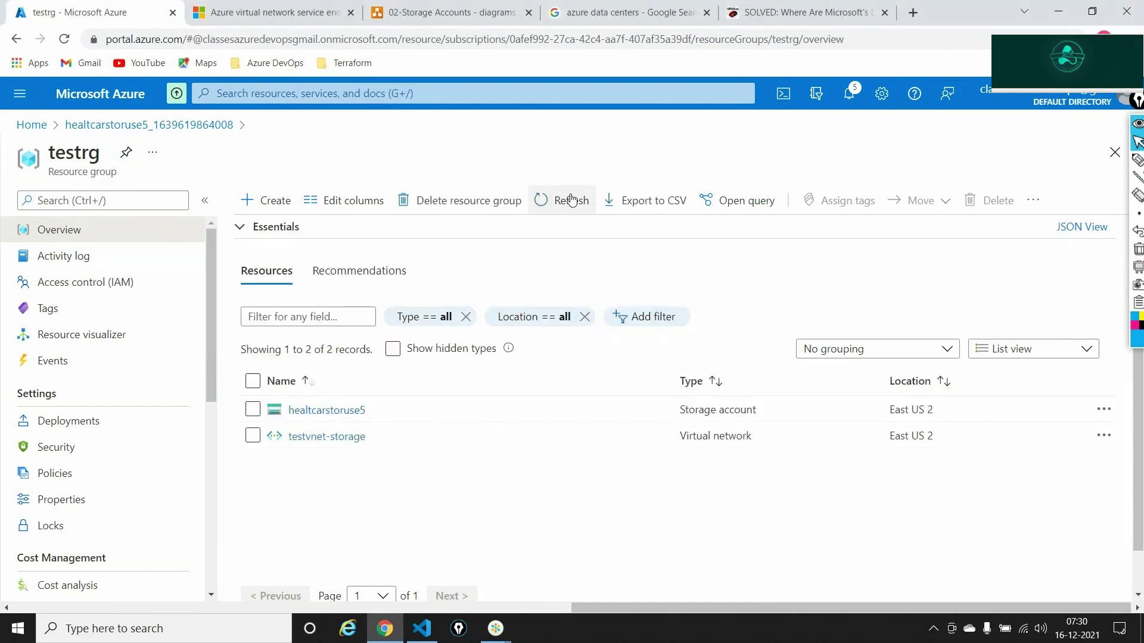
left_click(1136, 145)
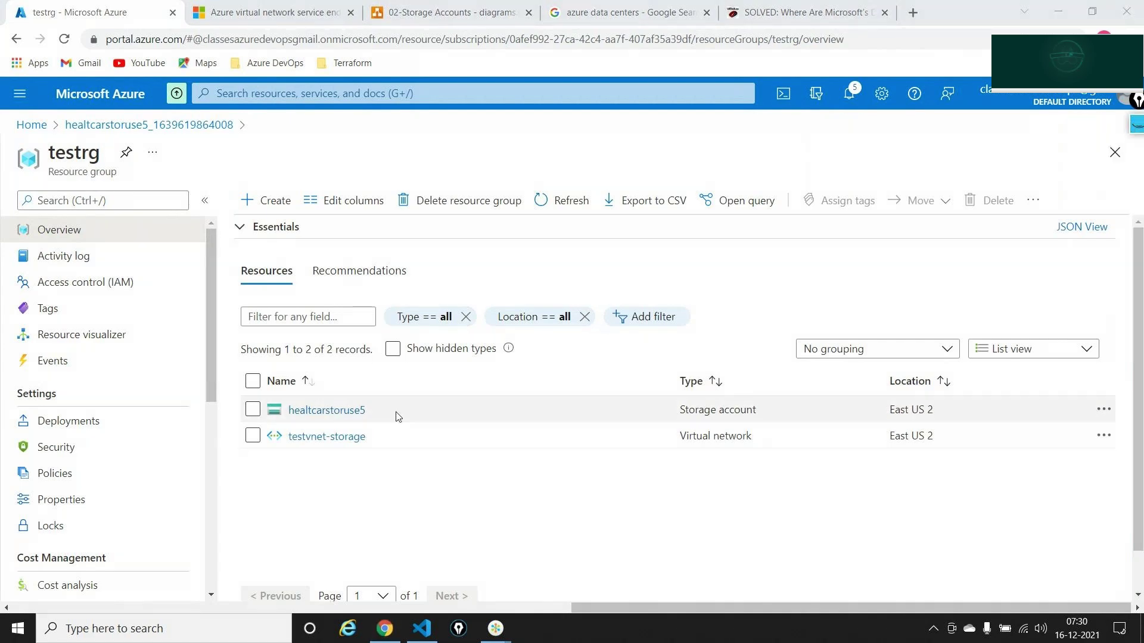
left_click(307, 410)
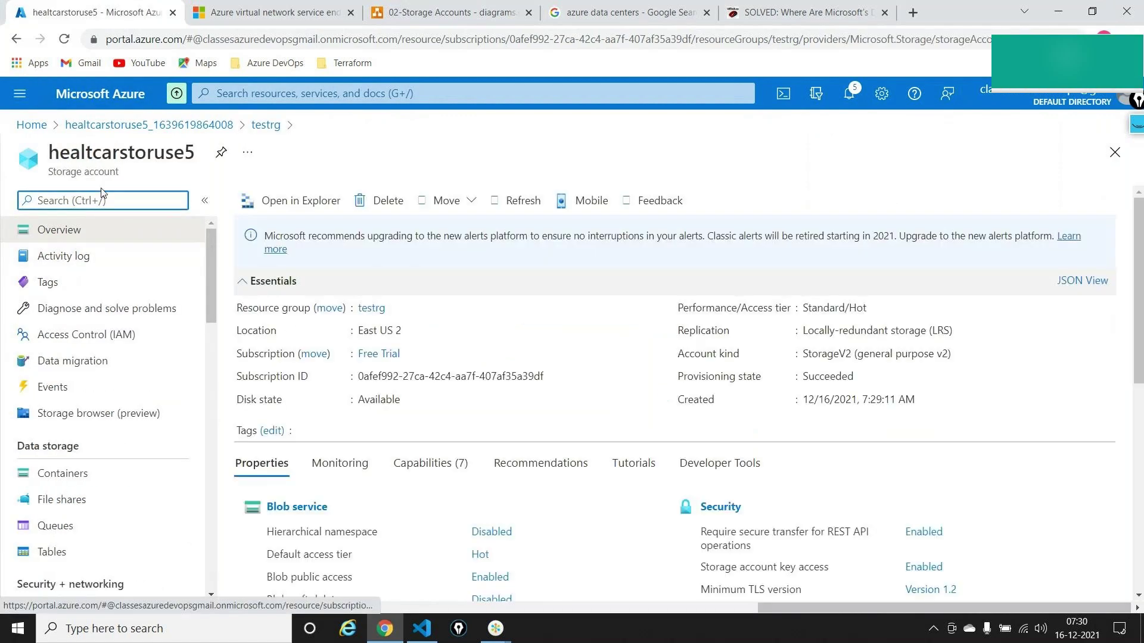
- Examine the storage account's location and account kind in its overview, and open its Networking settings
triple_click(387, 331)
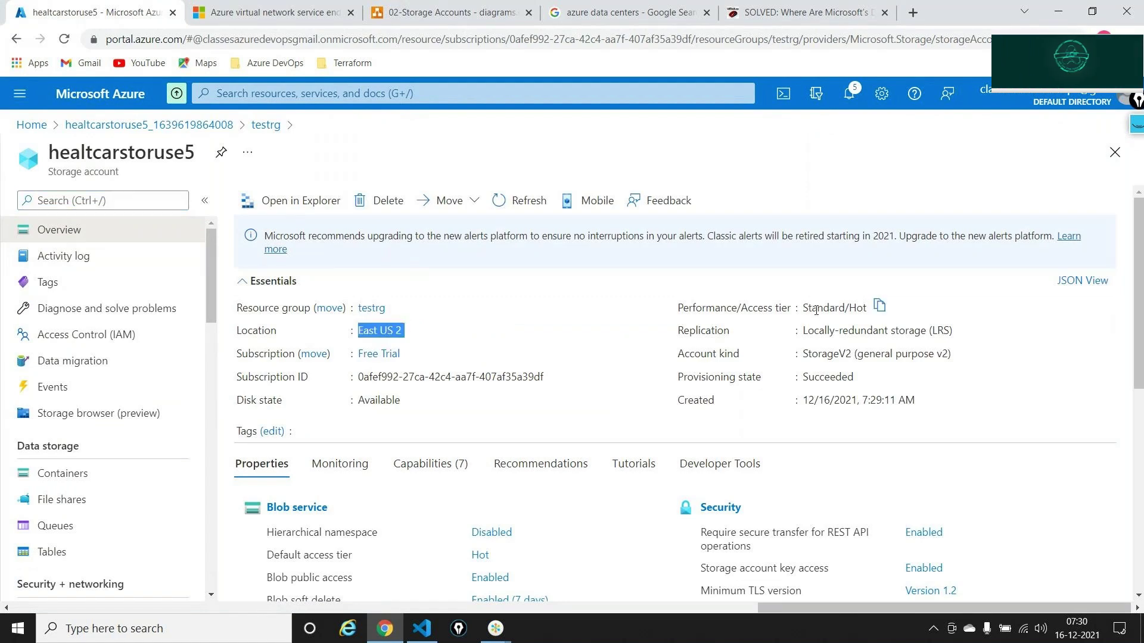
double_click(845, 354)
triple_click(845, 355)
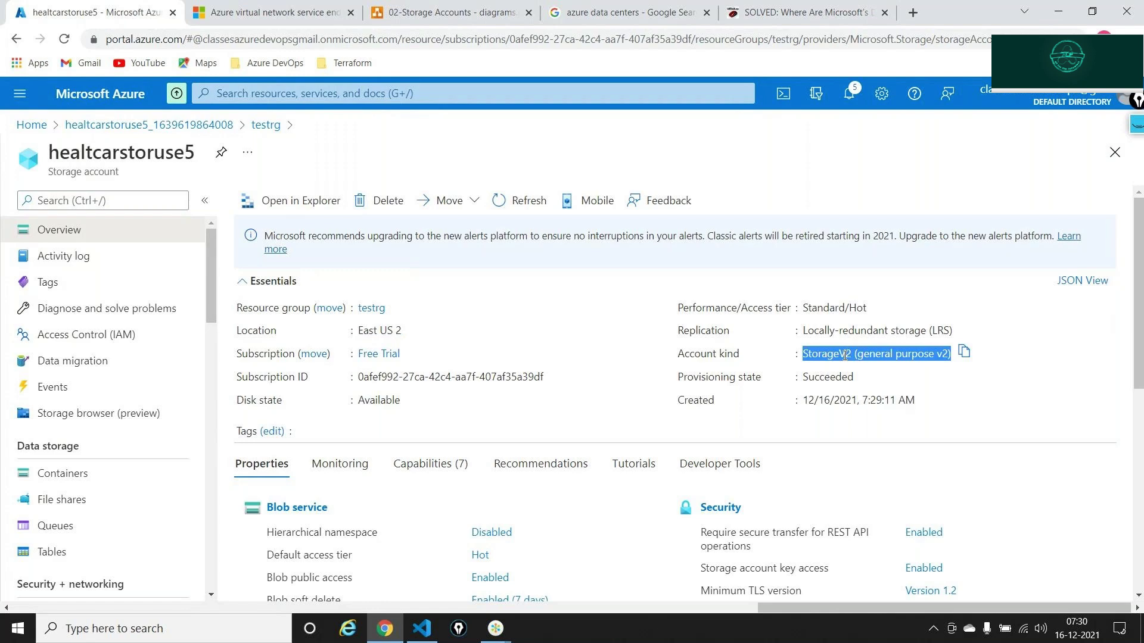
left_click(845, 355)
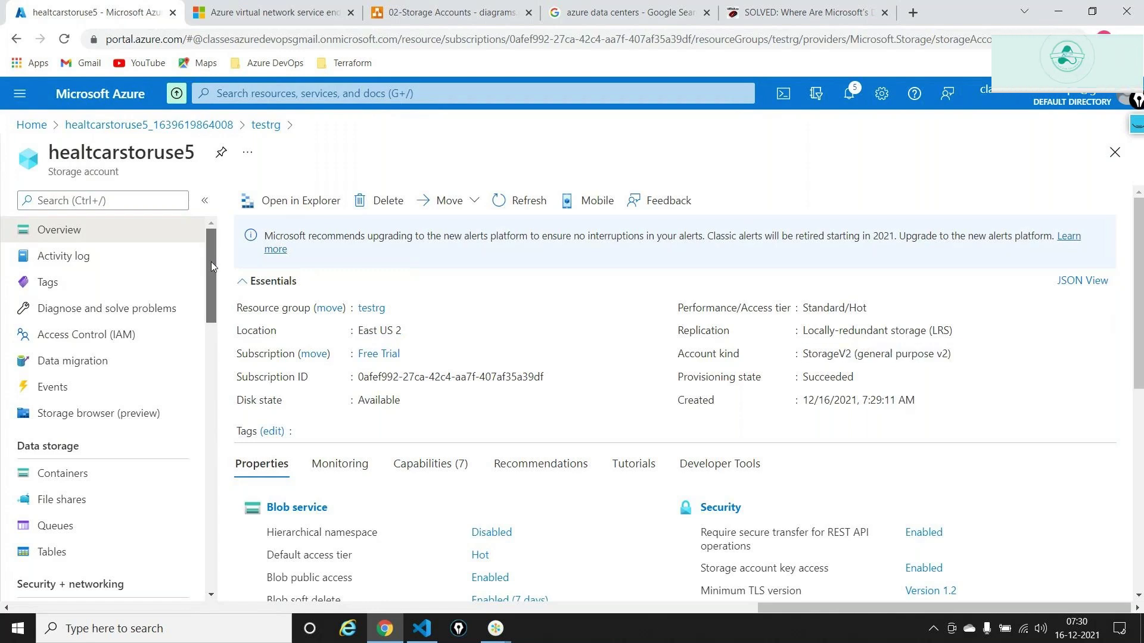
left_click_drag(211, 263, 212, 334)
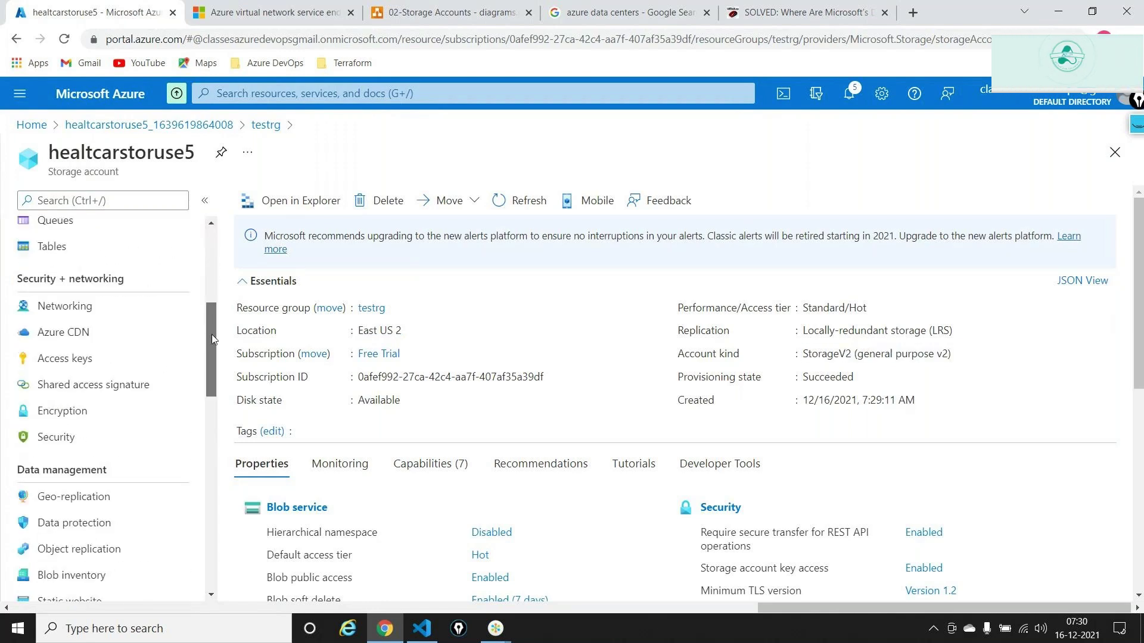
left_click(92, 310)
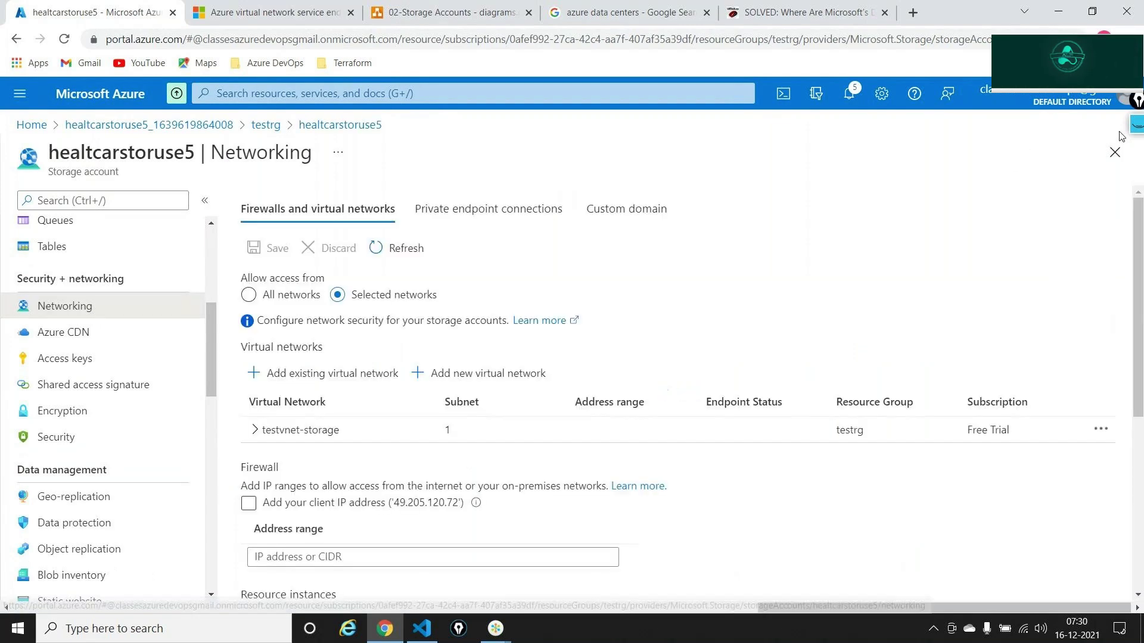
- Circle All networks, tick Selected networks, draw an arrow to testvnet-storage, and circle its subnet count with the annotation pen
left_click(1137, 127)
left_click(1137, 158)
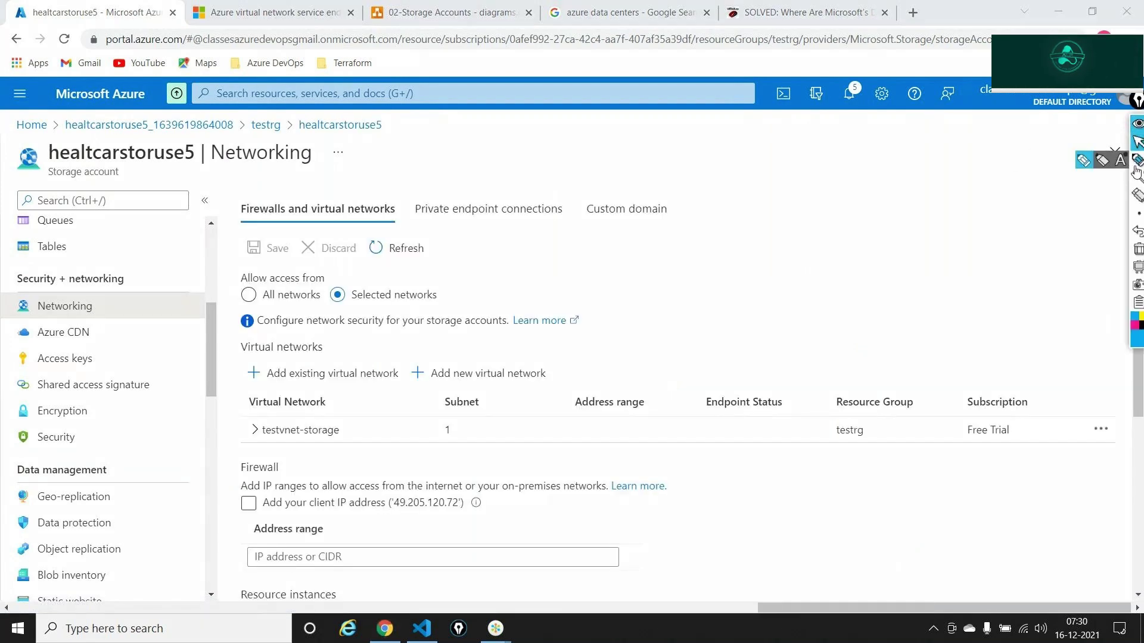
mouse_move(246, 268)
left_mouse_down()
mouse_move(241, 307)
mouse_move(321, 311)
mouse_move(243, 264)
left_mouse_up()
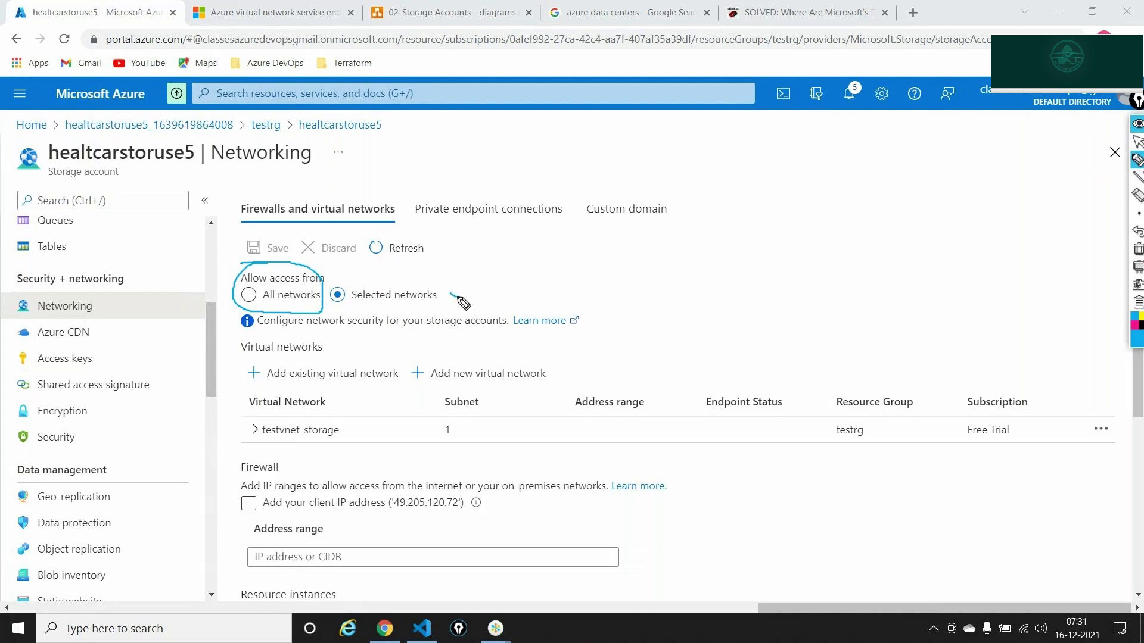
left_click_drag(451, 289, 469, 280)
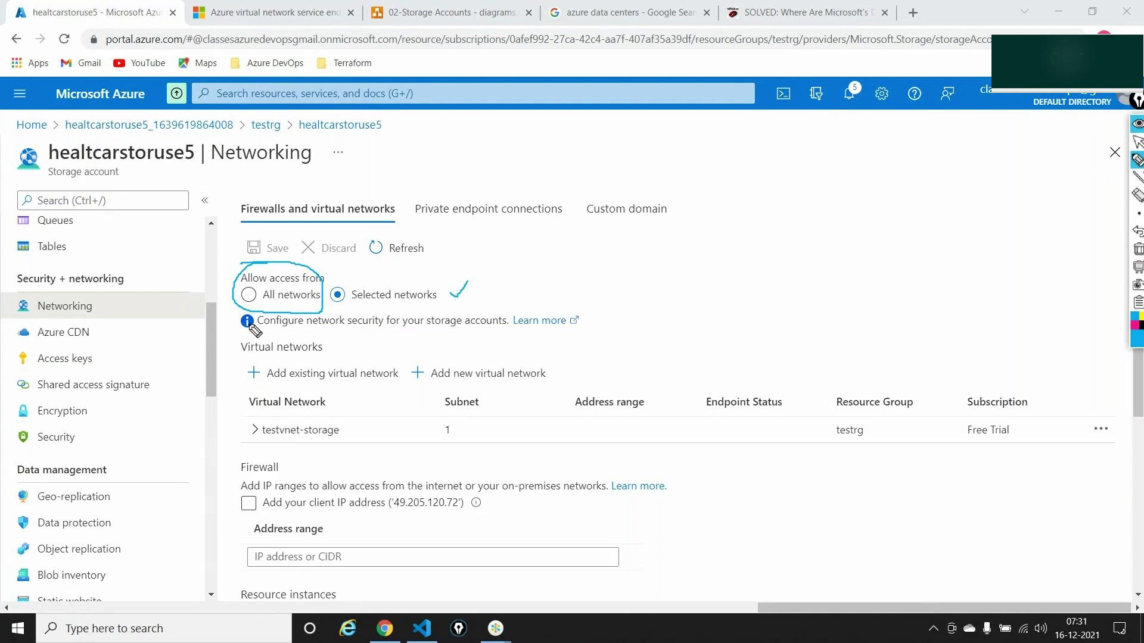
mouse_move(245, 323)
left_mouse_down()
mouse_move(222, 374)
mouse_move(240, 425)
mouse_move(245, 412)
left_mouse_up()
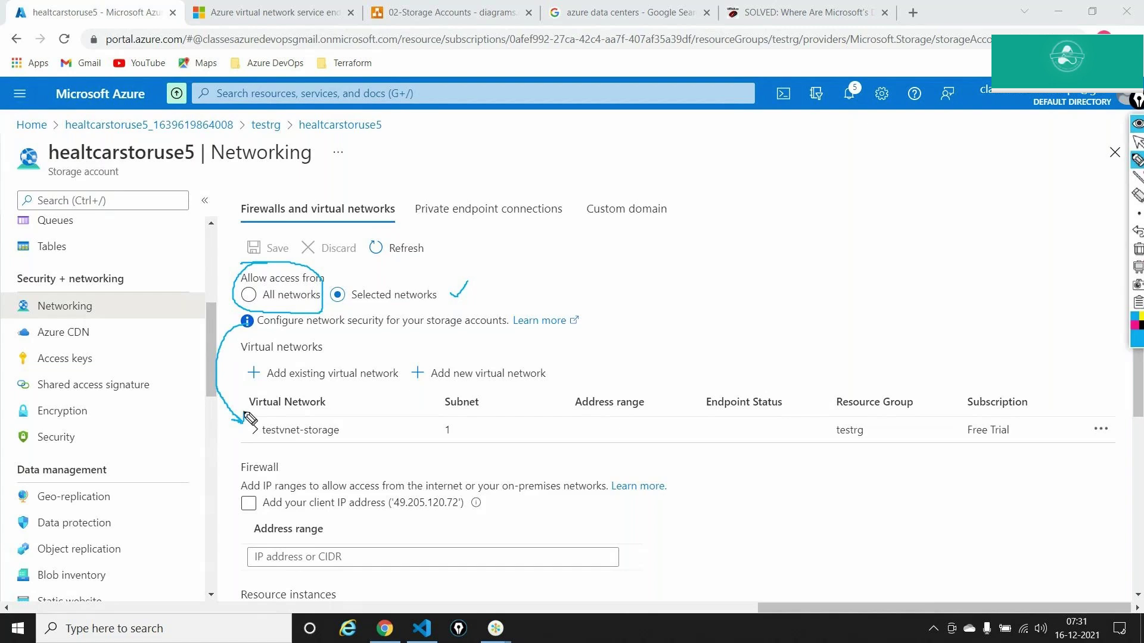
mouse_move(442, 417)
left_mouse_down()
mouse_move(439, 446)
mouse_move(467, 439)
mouse_move(447, 419)
left_mouse_up()
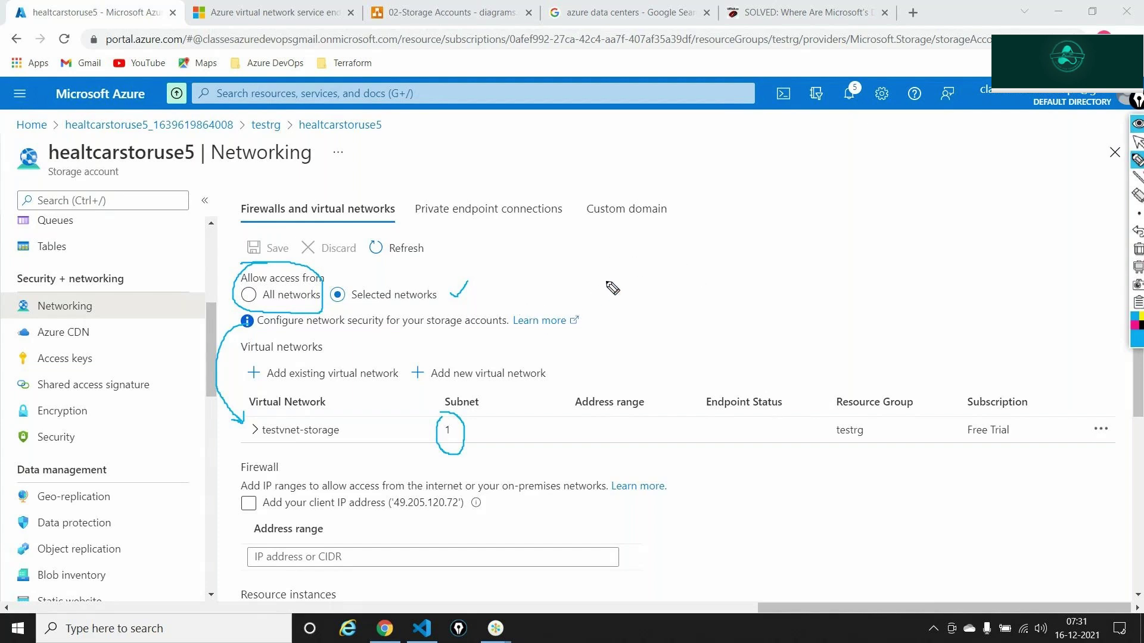
- Handwrite "Protection" beside the network access options, and clear all annotations from the Networking page
mouse_move(608, 283)
left_mouse_down()
mouse_move(619, 329)
mouse_move(626, 305)
mouse_move(695, 290)
mouse_move(745, 252)
mouse_move(772, 243)
mouse_move(776, 255)
left_mouse_up()
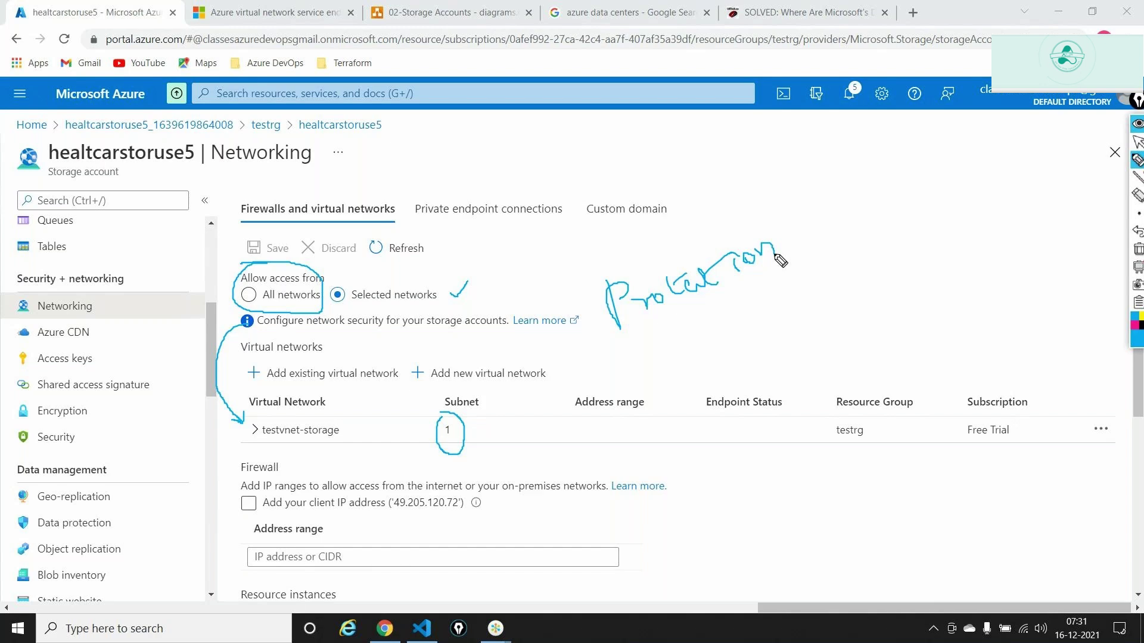
left_click(1138, 248)
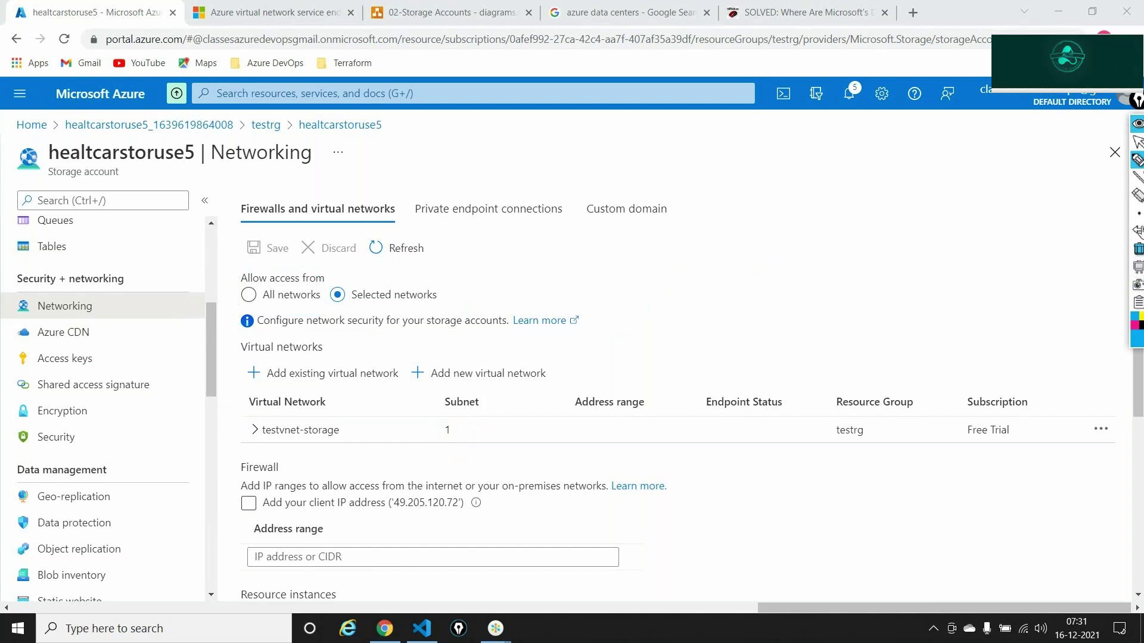
left_click(1138, 123)
- Return to the portal home and open the Resource groups list
key("alt+Tab")
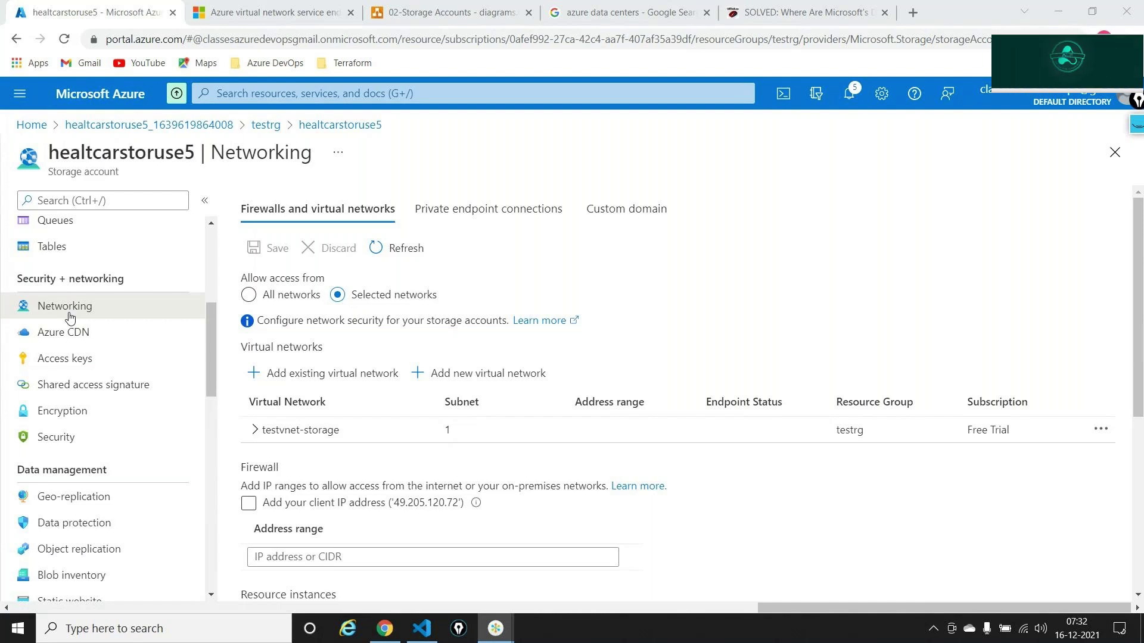
key("alt+Tab")
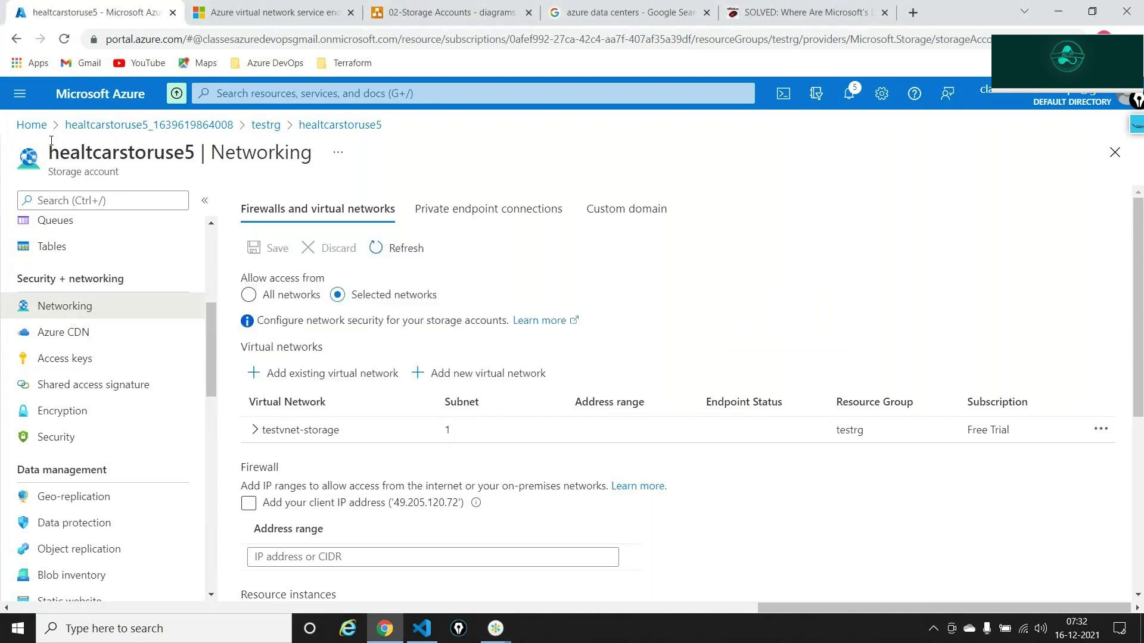
left_click(34, 127)
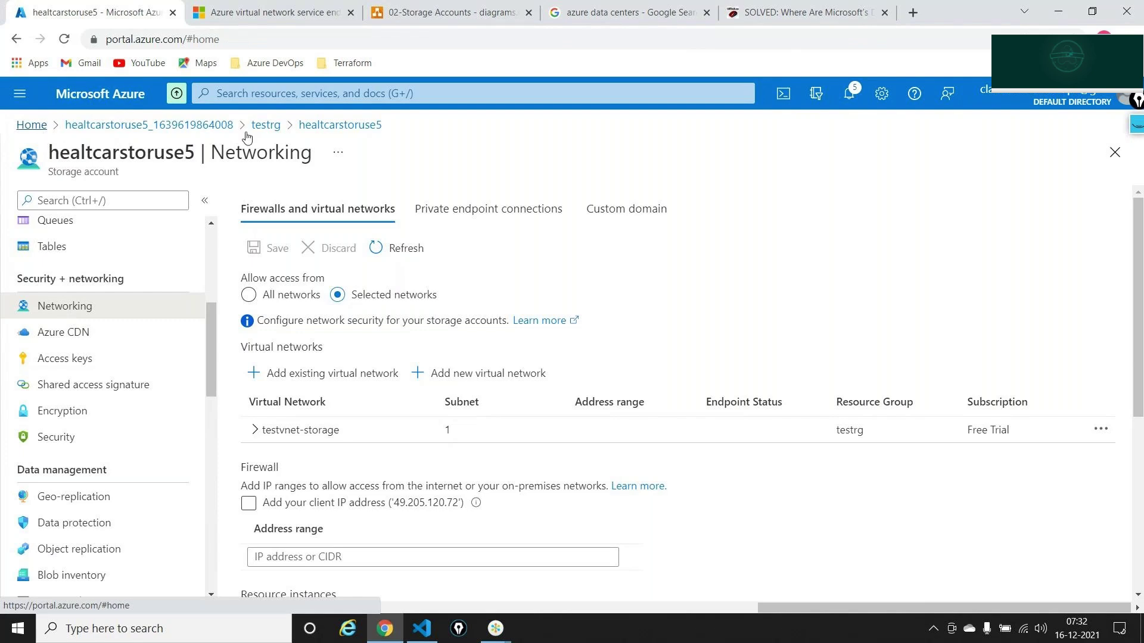
left_click(335, 186)
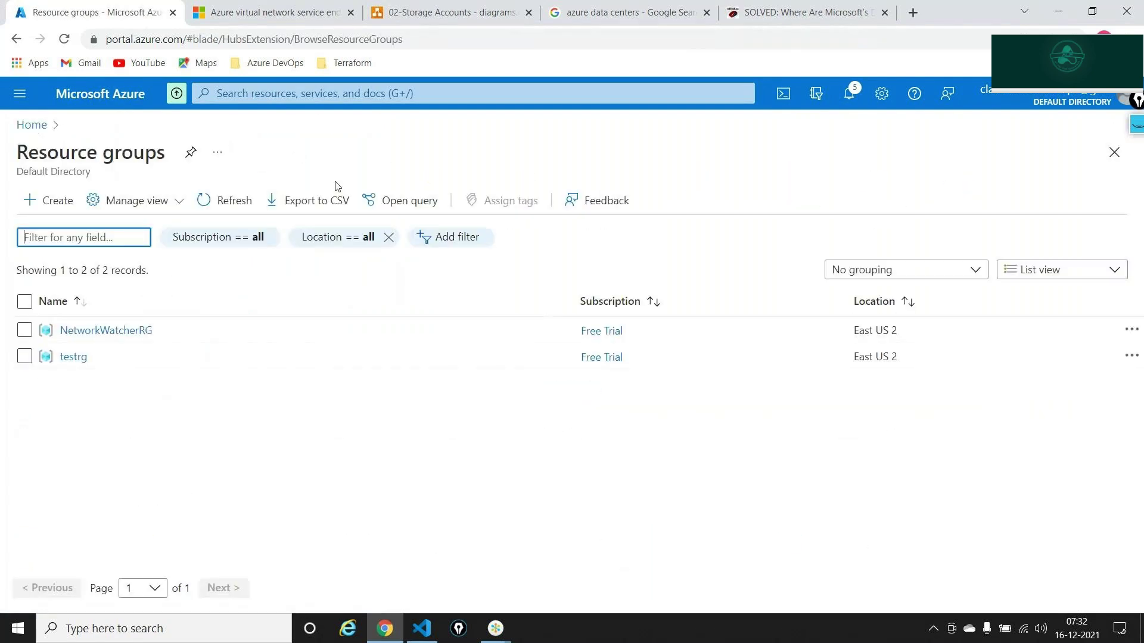
mouse_move(134, 338)
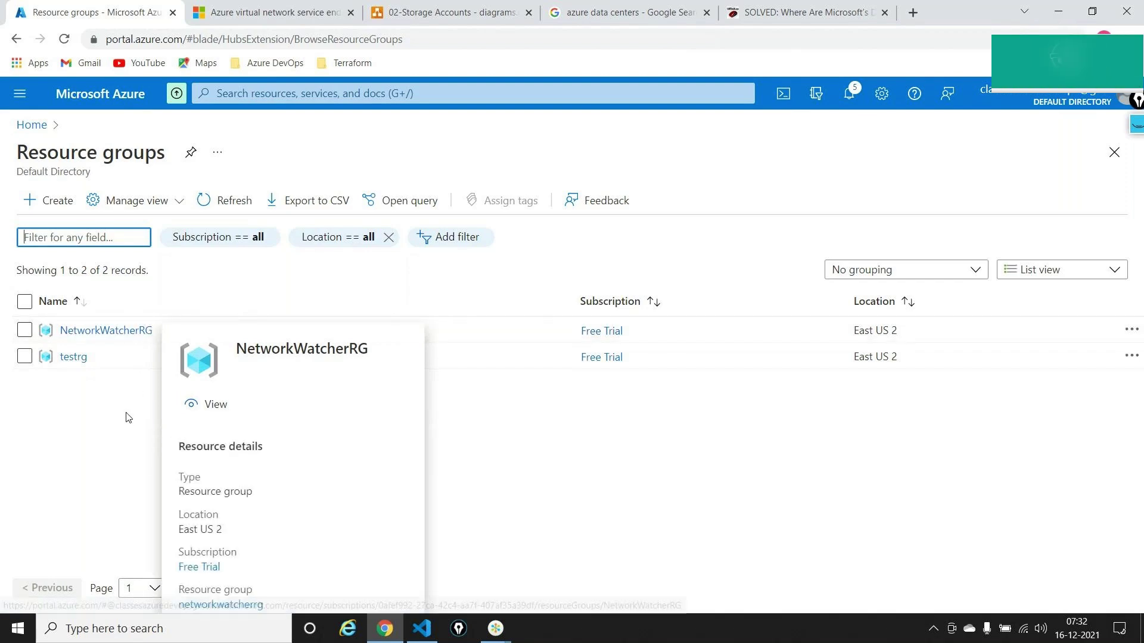
- Handwrite "ARM" with an arrow below the resource groups list, add further pen strokes, and erase the annotations
left_click(1136, 125)
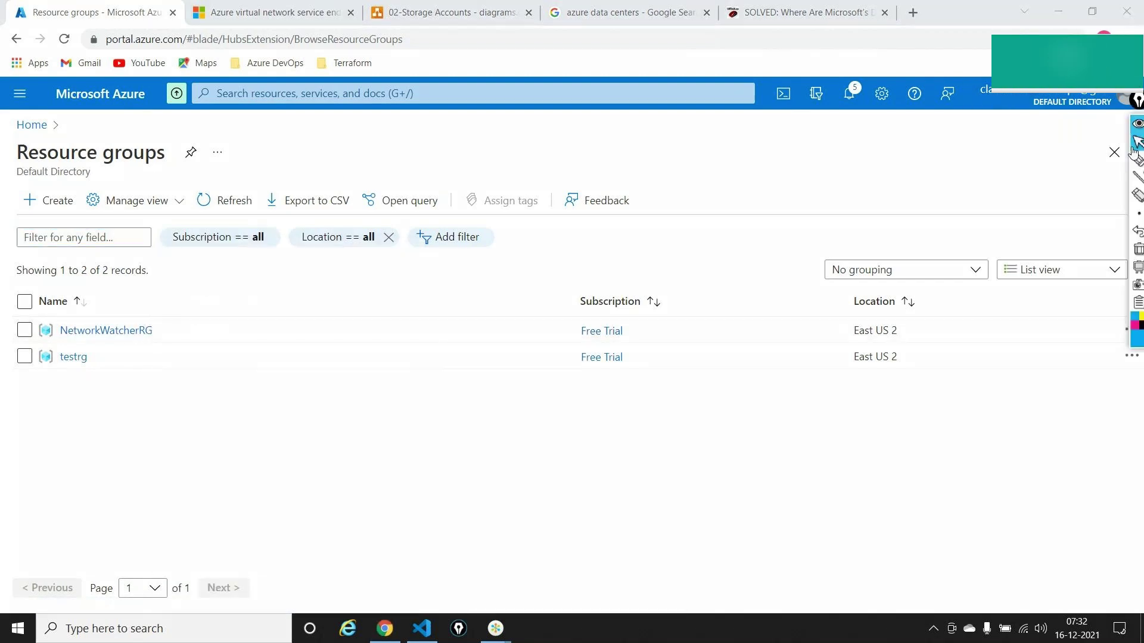
left_click(1137, 159)
left_click_drag(640, 451, 659, 494)
mouse_move(649, 448)
left_mouse_down()
mouse_move(654, 473)
mouse_move(675, 476)
mouse_move(718, 465)
mouse_move(728, 439)
mouse_move(734, 454)
mouse_move(815, 446)
left_mouse_up()
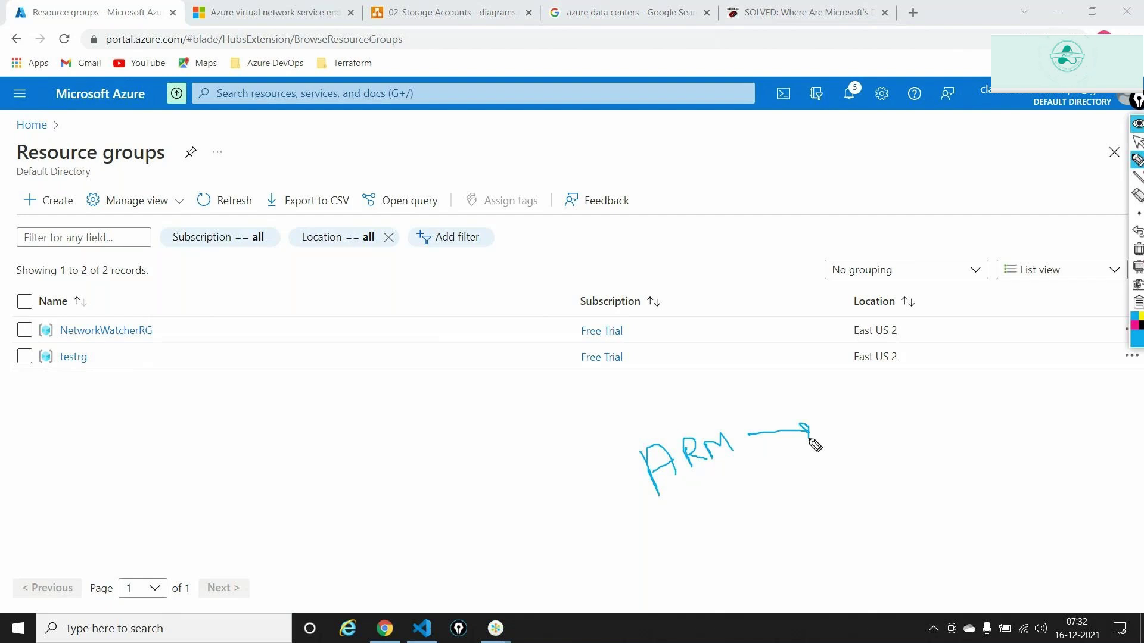
mouse_move(821, 398)
left_mouse_down()
mouse_move(837, 440)
mouse_move(833, 420)
mouse_move(858, 401)
mouse_move(882, 407)
mouse_move(918, 359)
mouse_move(927, 372)
mouse_move(946, 356)
left_mouse_up()
mouse_move(636, 487)
left_mouse_down()
mouse_move(730, 479)
mouse_move(1037, 385)
left_mouse_up()
left_click(1138, 249)
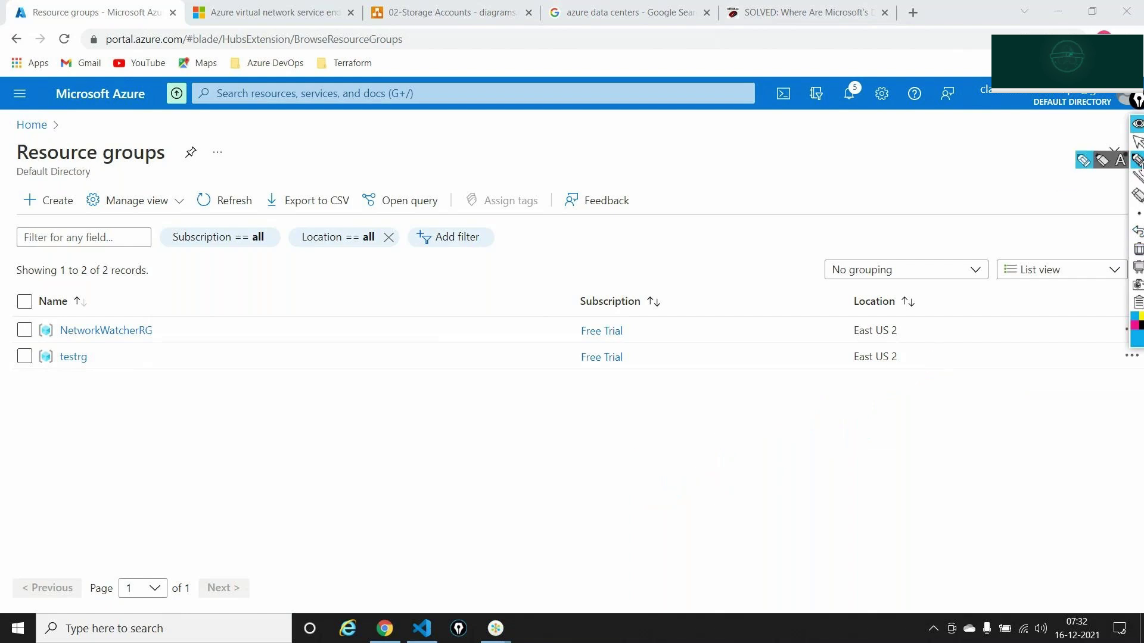
- Open a blank Notepad document over the Resource groups page
left_click(1138, 142)
key("super+r")
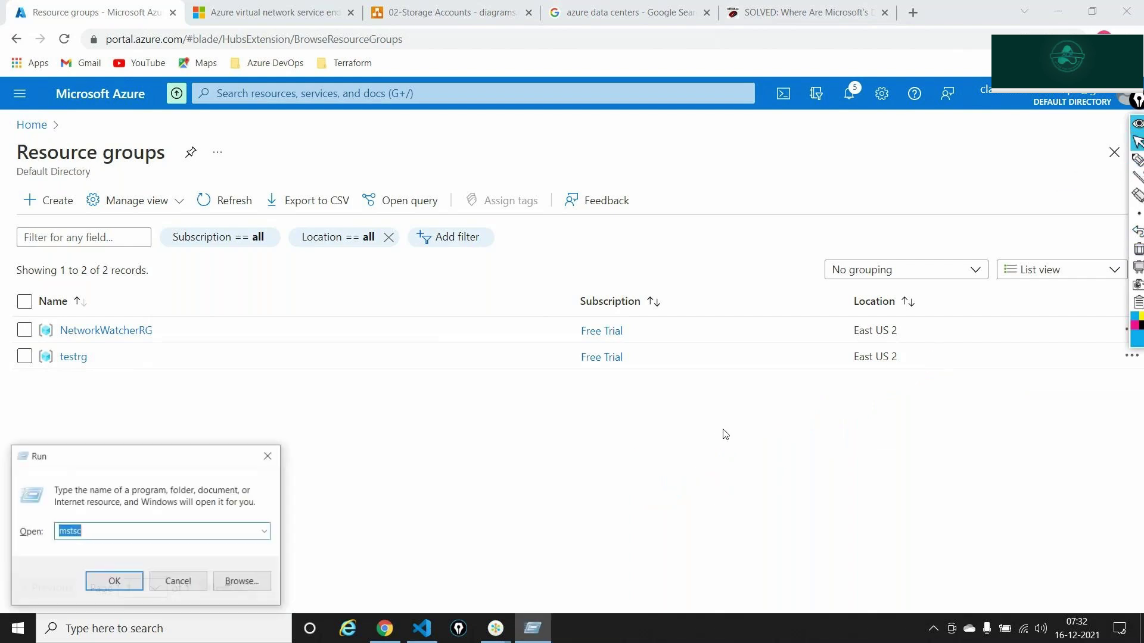
type("no")
key("Down")
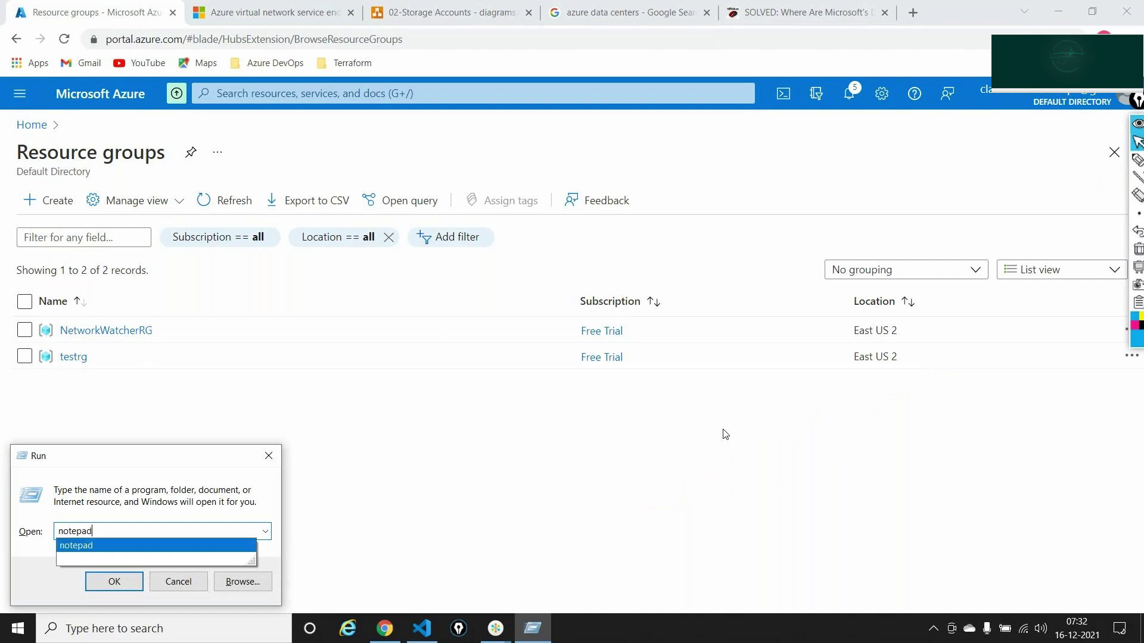
key("Return")
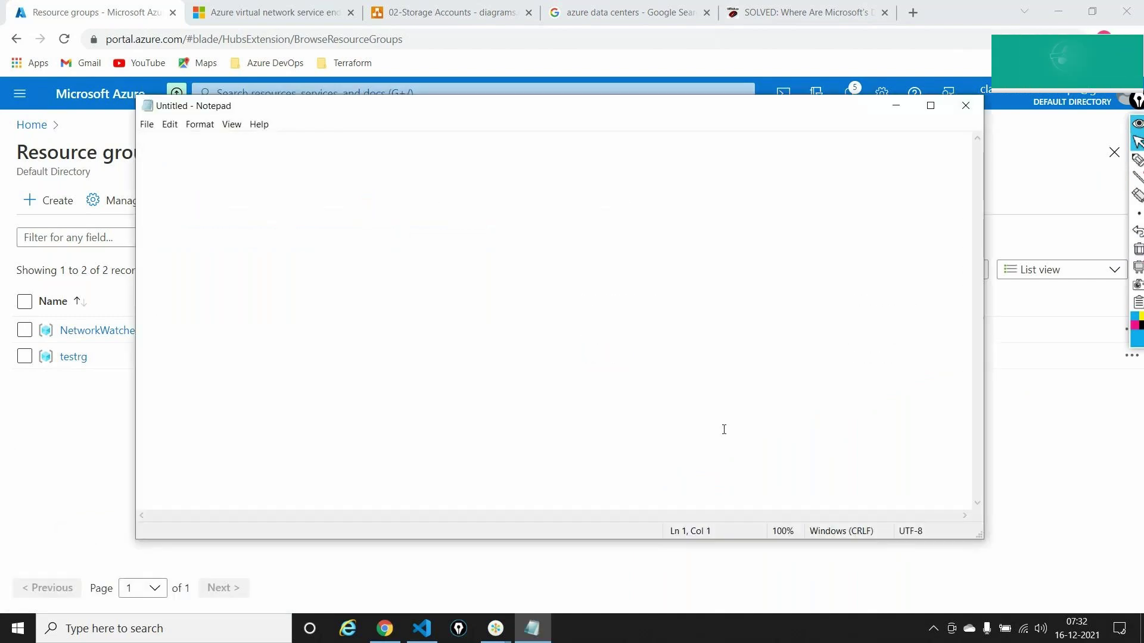
- Write "1. VNET -- SUBNET inside the VNET" as the first line of the note
key("ctrl+plus")
key("ctrl+plus")
key("ctrl+plus")
key("ctrl+plus")
key("ctrl+plus")
key("ctrl+plus")
key("ctrl+plus")
key("ctrl+plus")
key("ctrl+plus")
key("ctrl+plus")
key("ctrl+plus")
key("ctrl+plus")
key("ctrl+plus")
key("ctrl+plus")
key("ctrl+plus")
key("ctrl+plus")
key("ctrl+plus")
key("ctrl+plus")
key("ctrl+plus")
key("ctrl+plus")
key("ctrl+plus")
key("ctrl+plus")
type("1.")
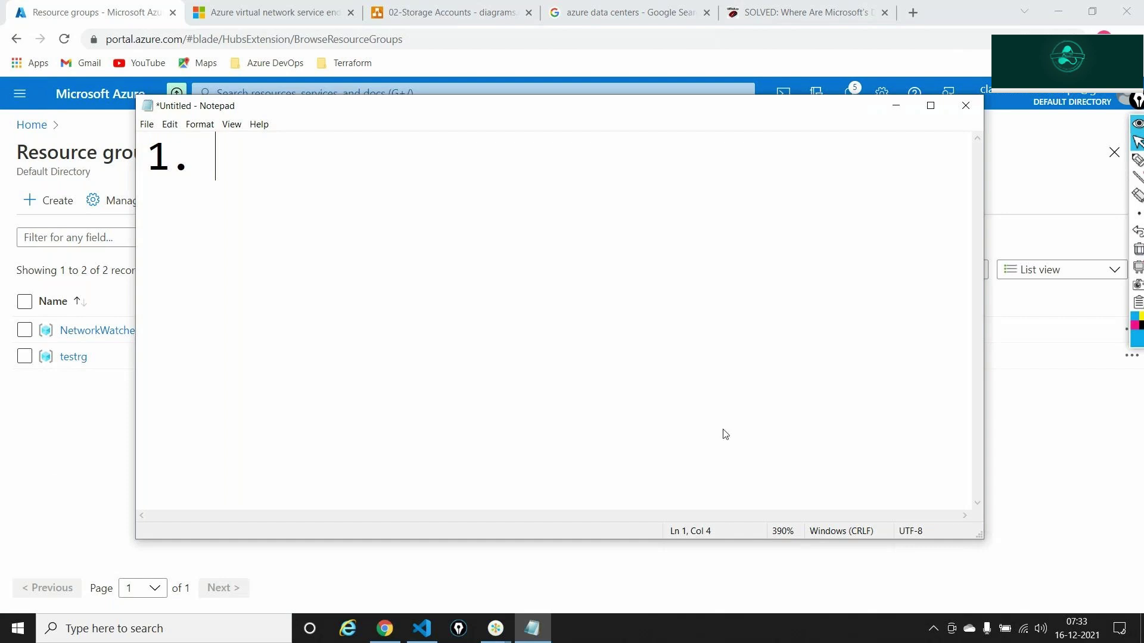
type("VNET")
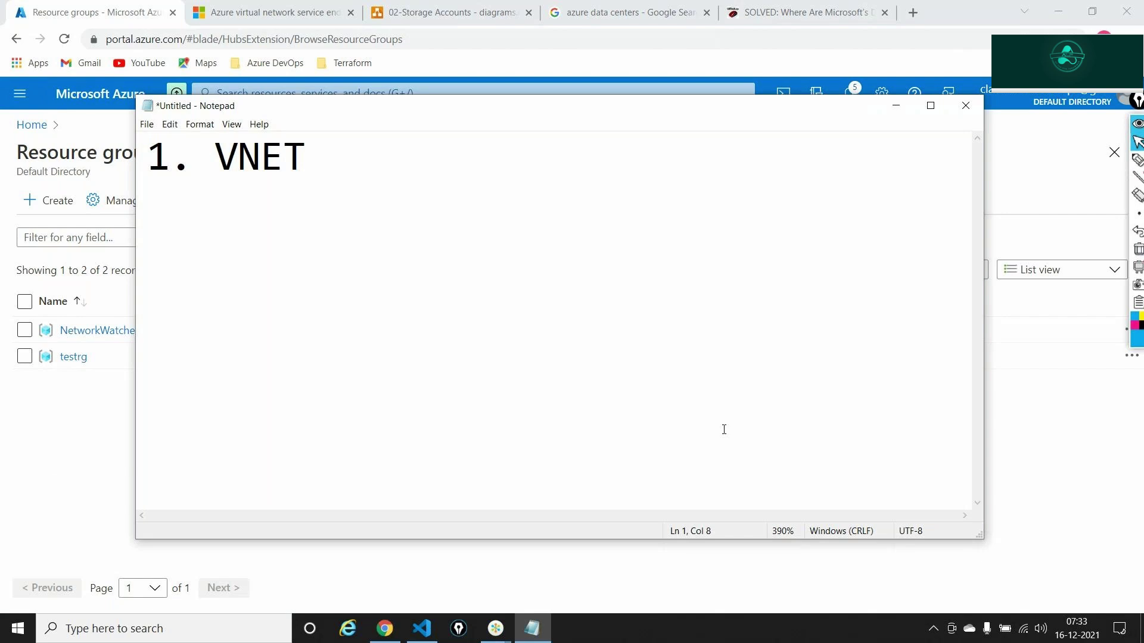
type(" --  SU")
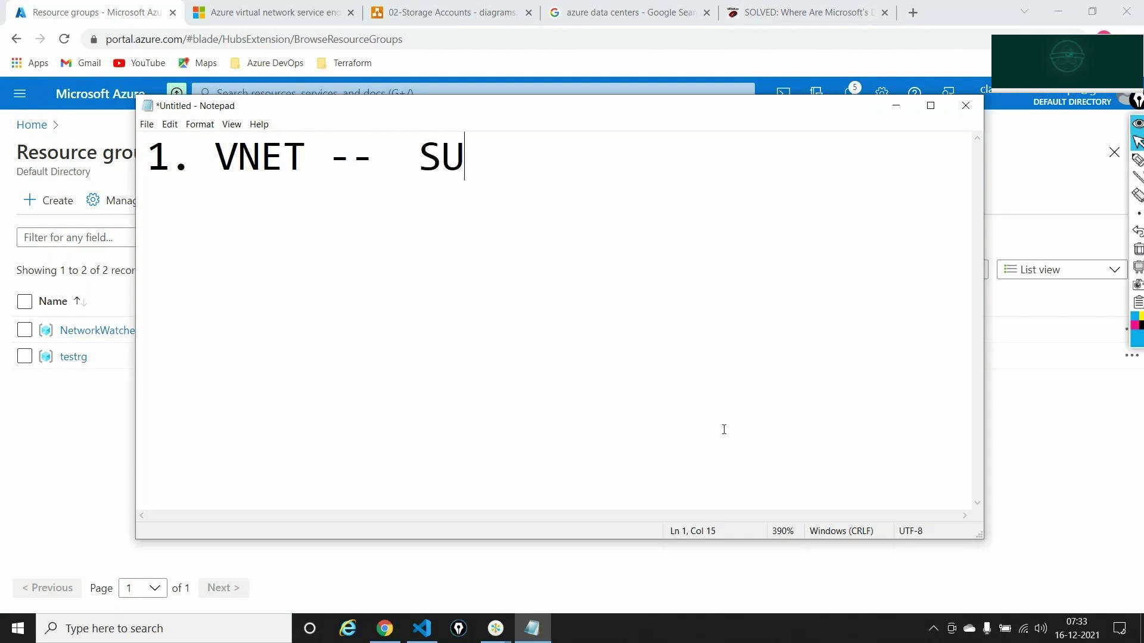
type("V")
key("BackSpace")
type("BNE")
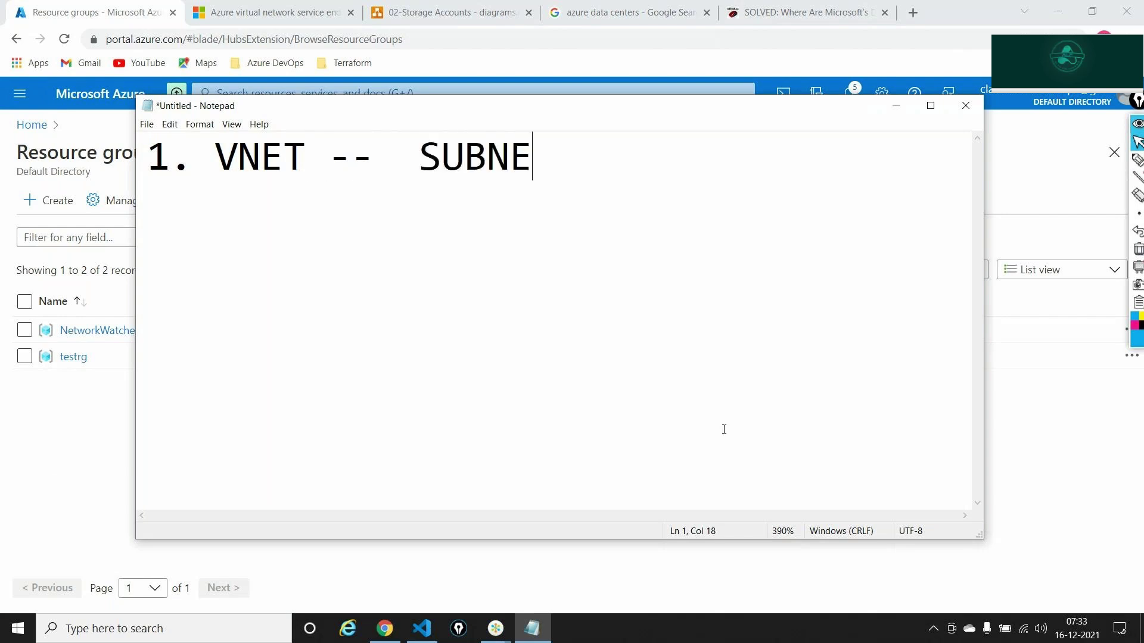
type("T insif")
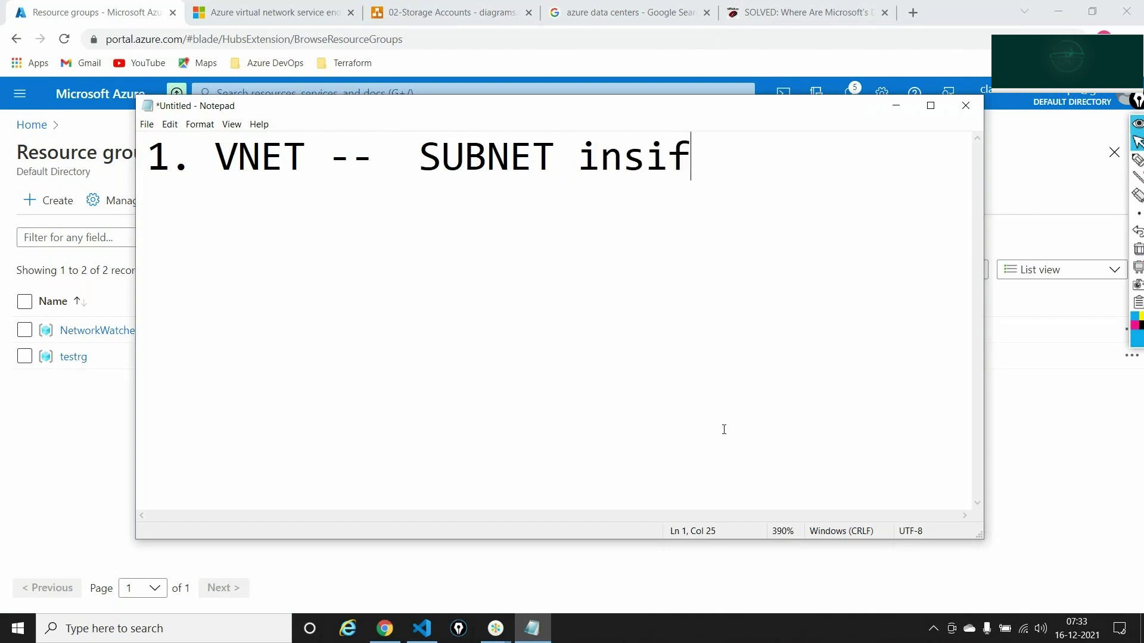
key("BackSpace")
type("de the VNET")
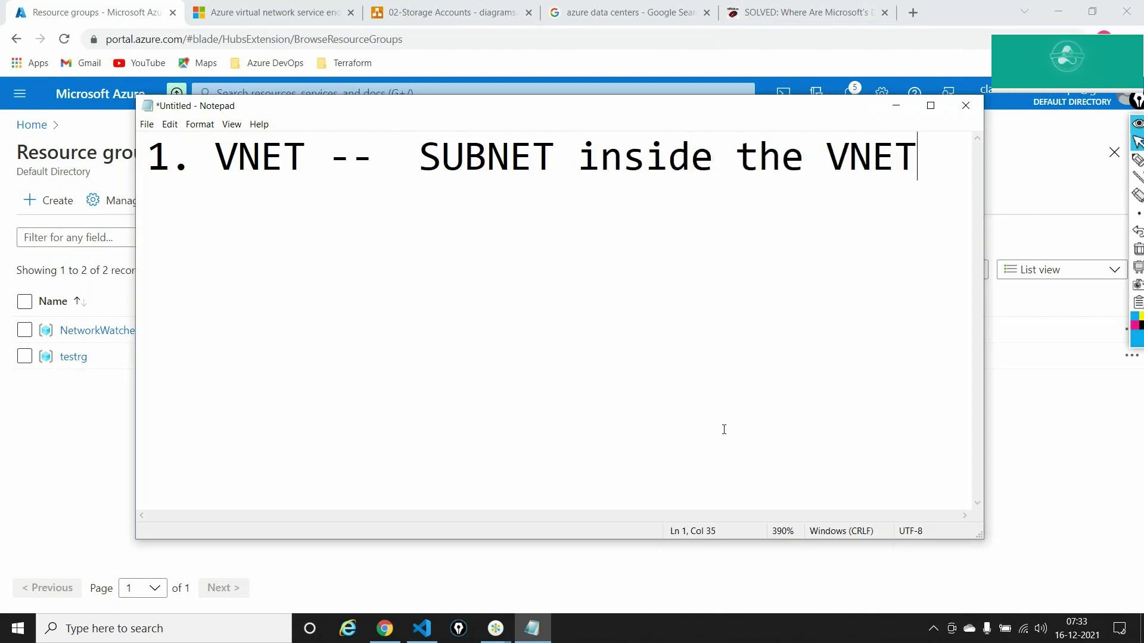
- Add a second line reading "2. Storage account -- Subnet on the firewall of the storage account"
key("Return")
type("2. ")
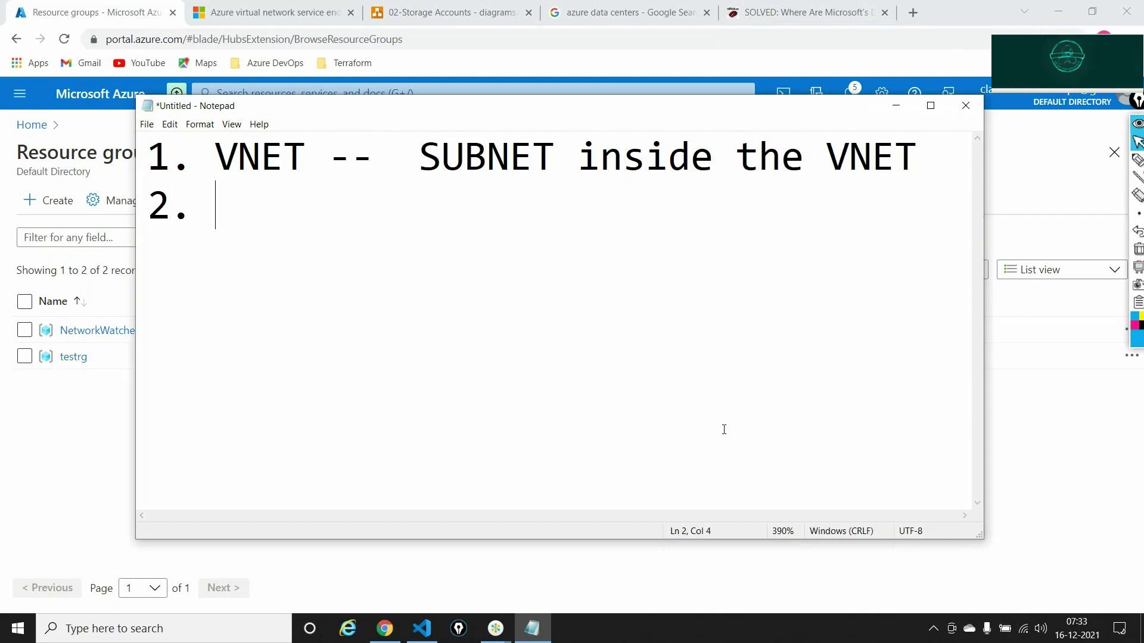
type("Storage")
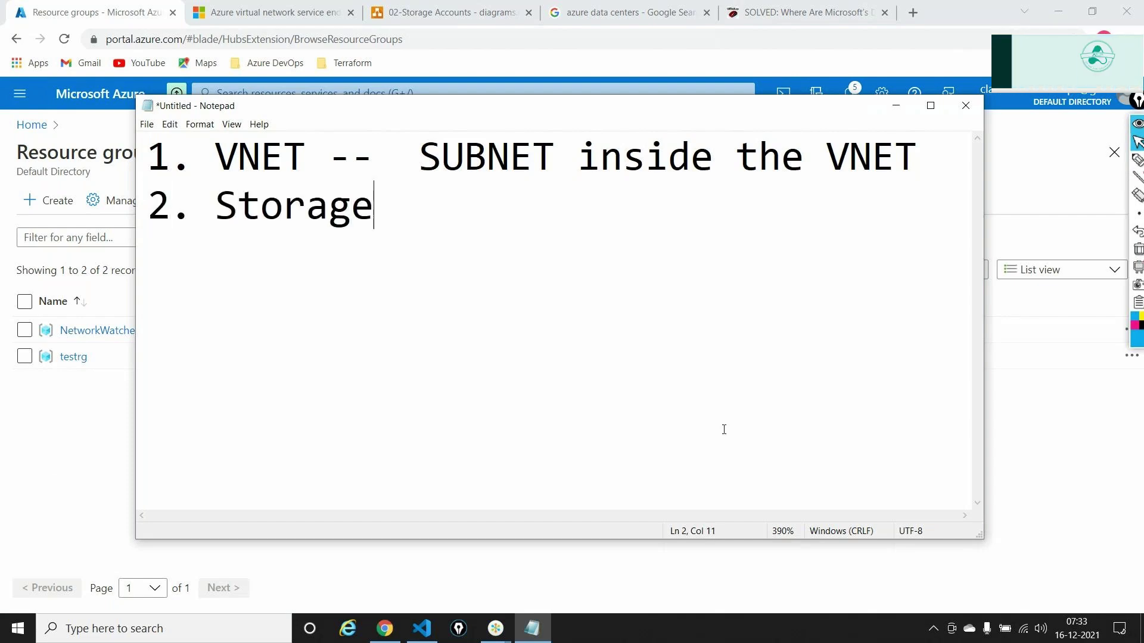
type(" account --  ")
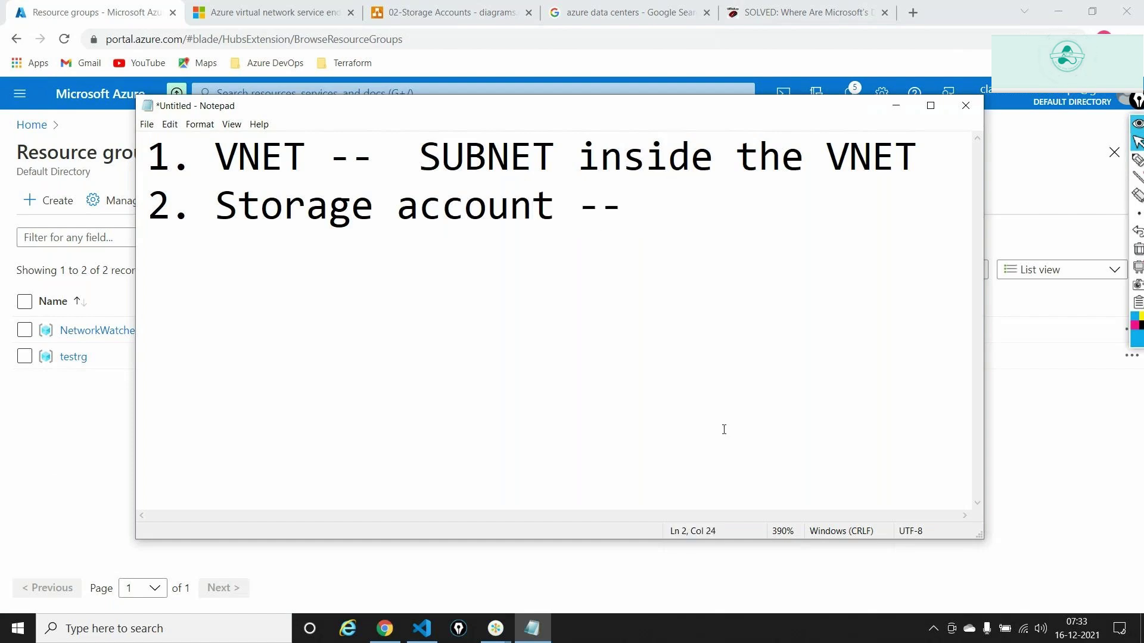
type("Subney")
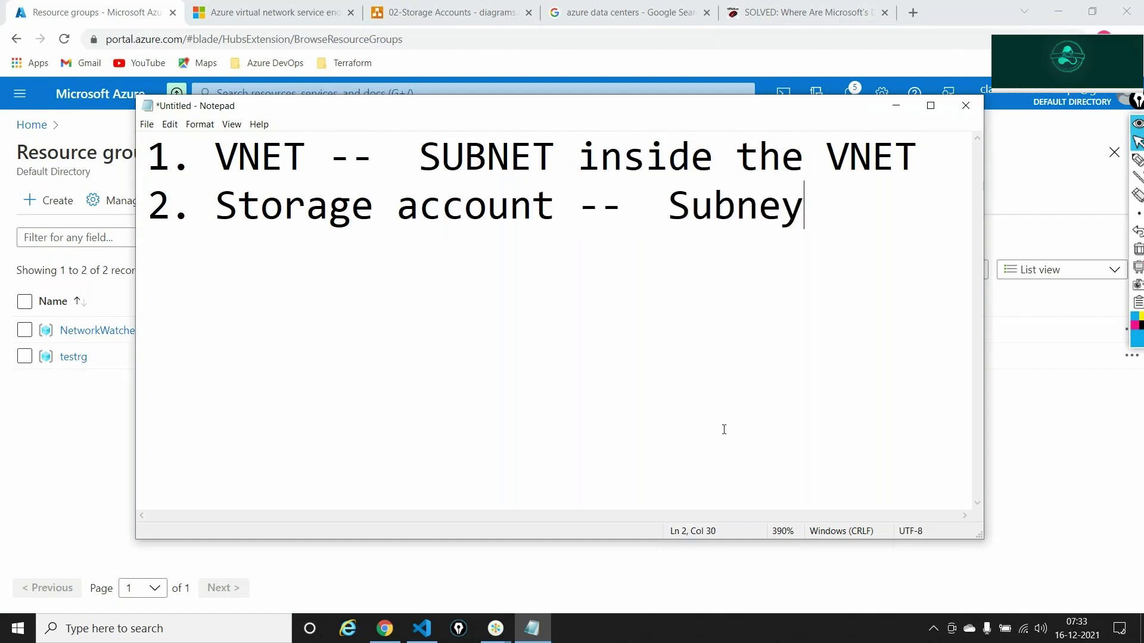
key("BackSpace")
type("t")
type("the fr=")
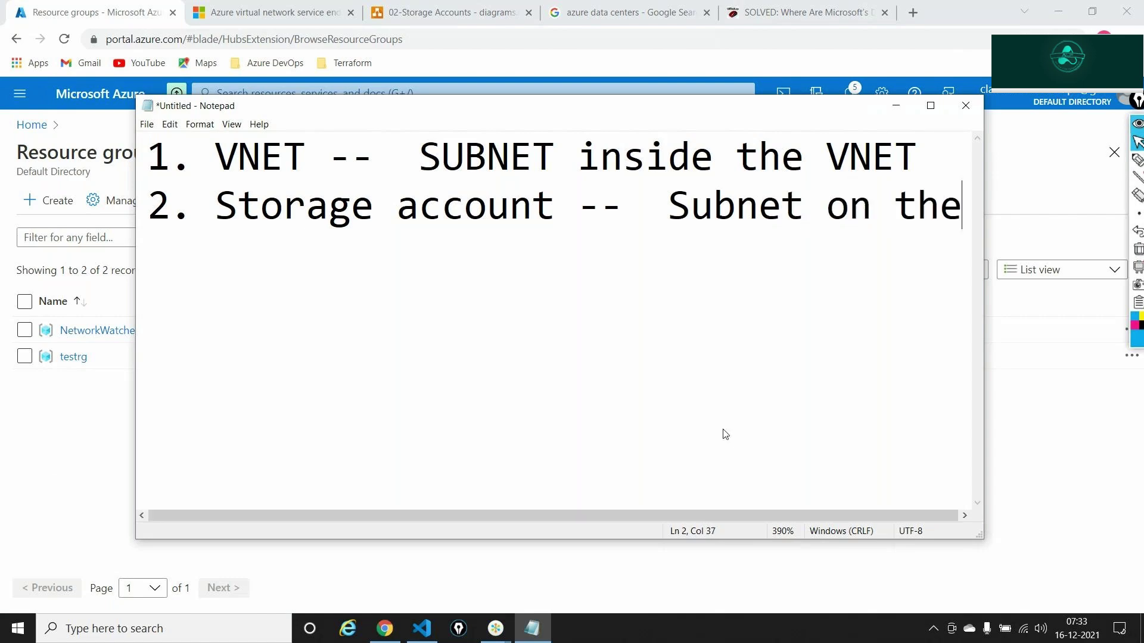
key("BackSpace")
key("BackSpace")
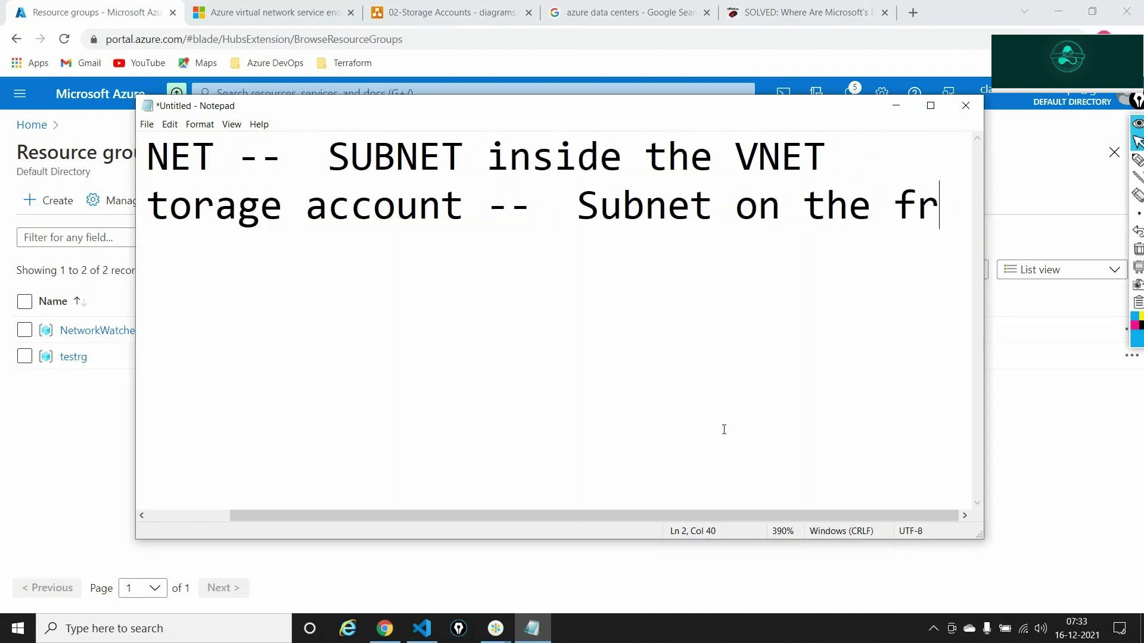
type("ire")
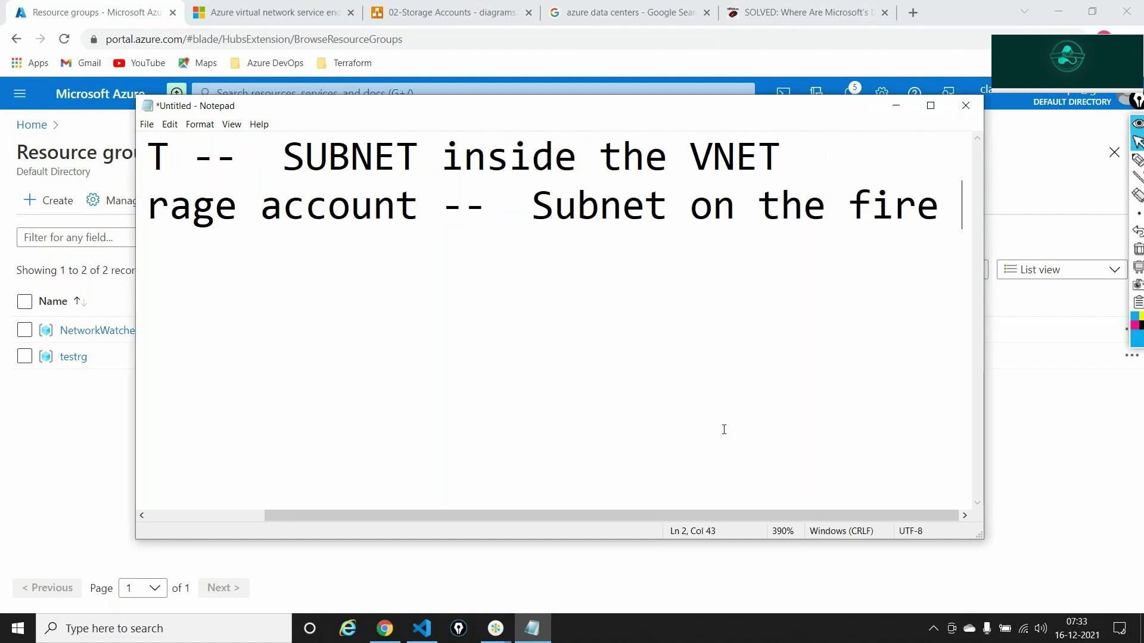
key("BackSpace")
key("BackSpace")
type("ewaa")
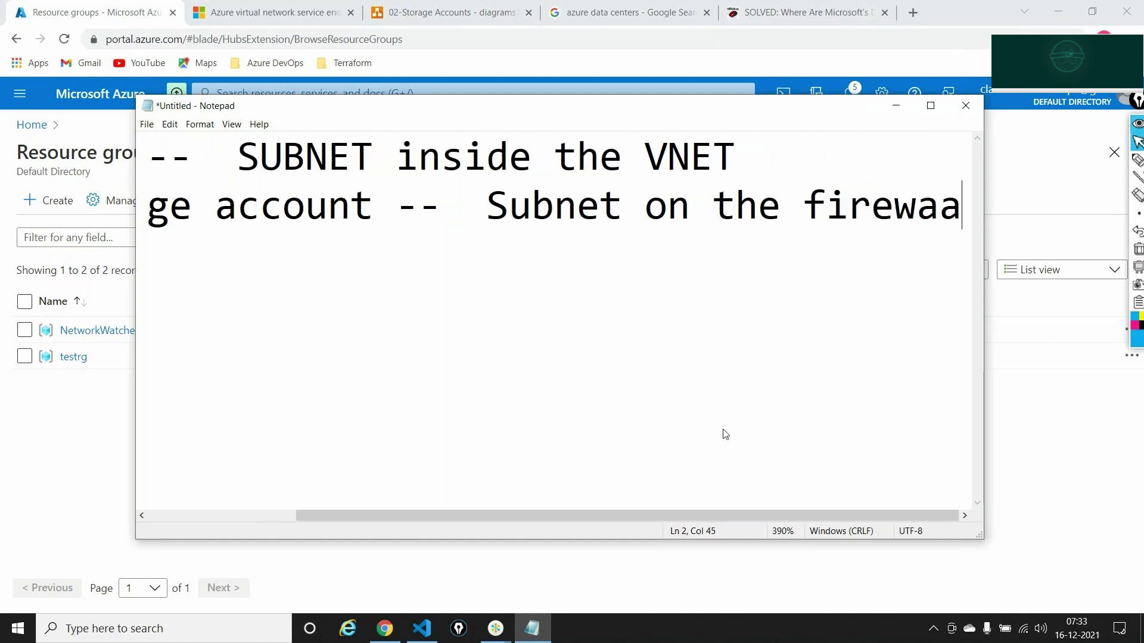
key("BackSpace")
type("ll of")
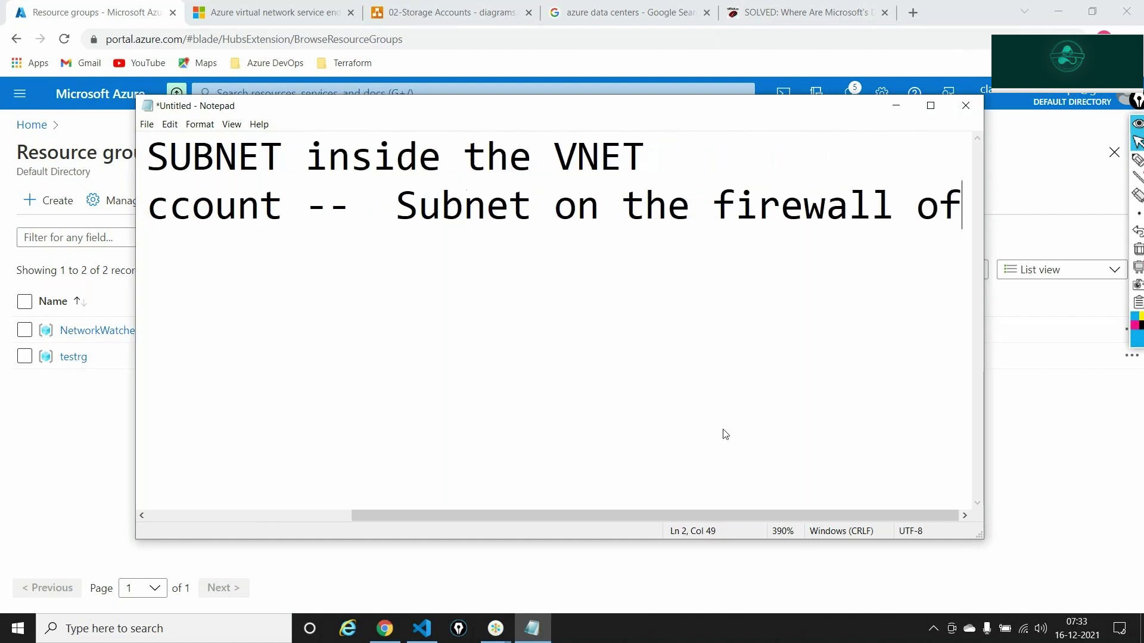
type(" the storag")
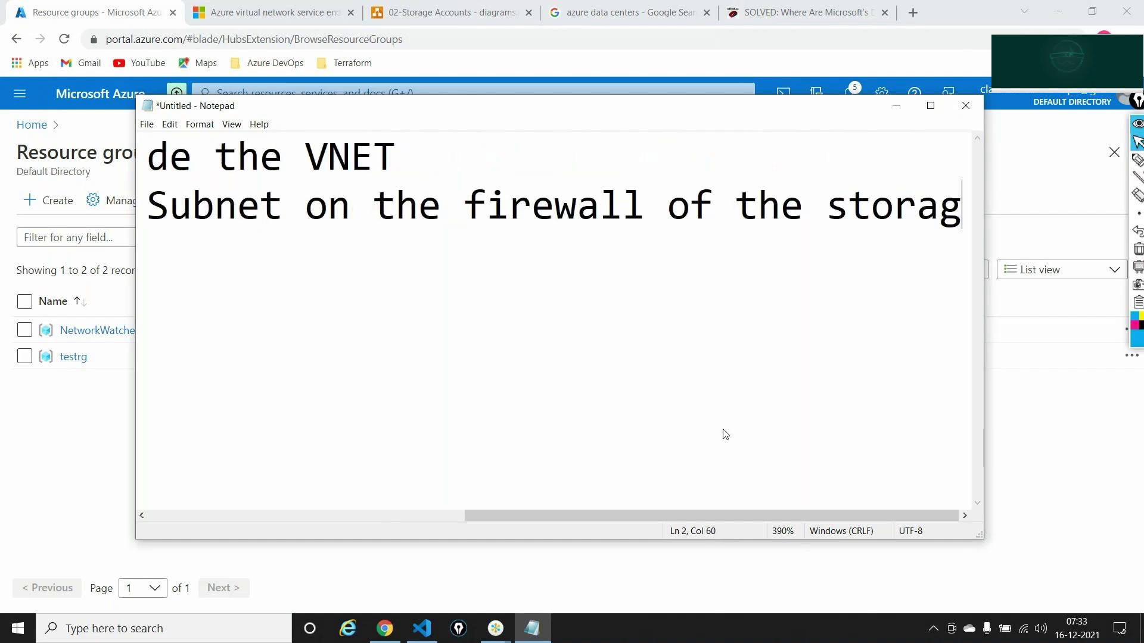
type("e account")
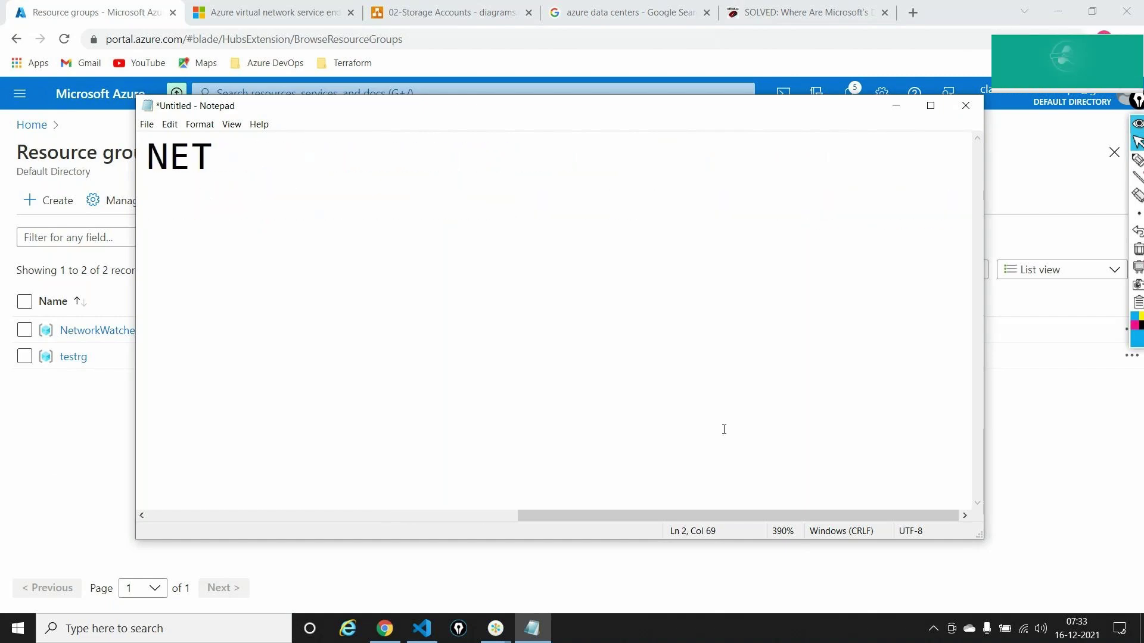
scroll(724, 429, "down", 9)
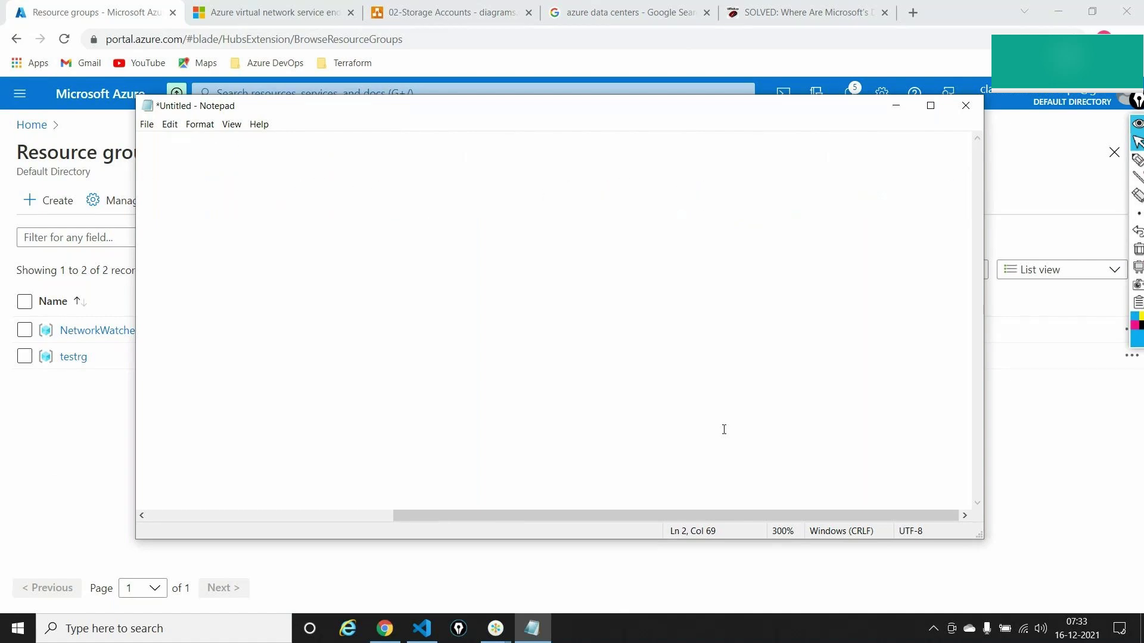
scroll(724, 429, "down", 13)
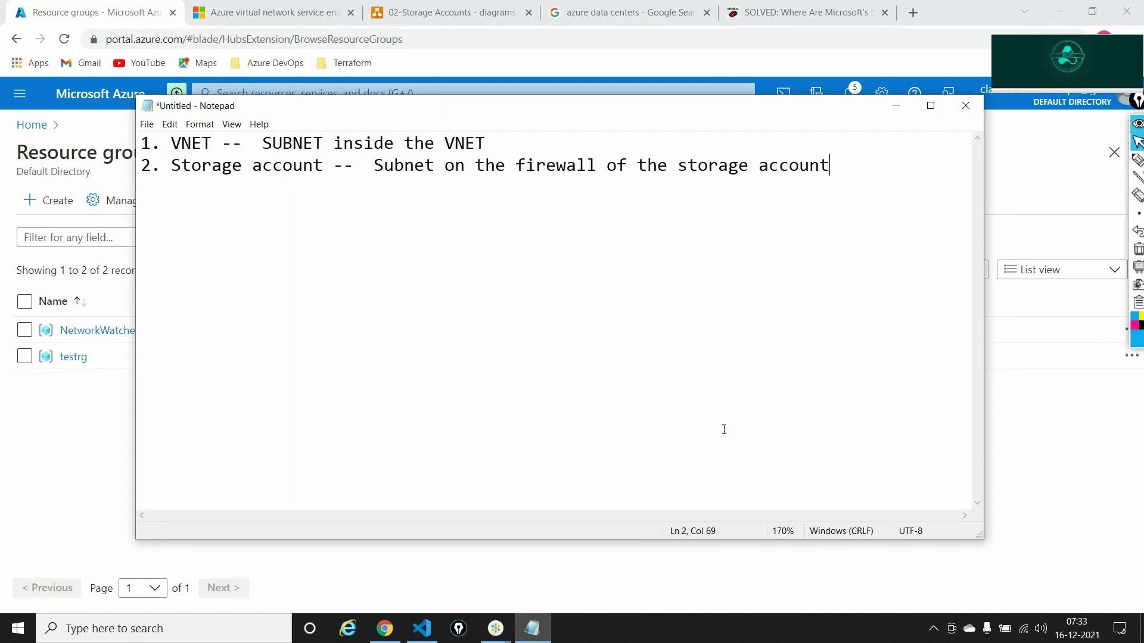
- Switch to Visual Studio Code, draw an arrow to the Azure Resource Manager Template language mode, and clear the annotation
left_click(895, 106)
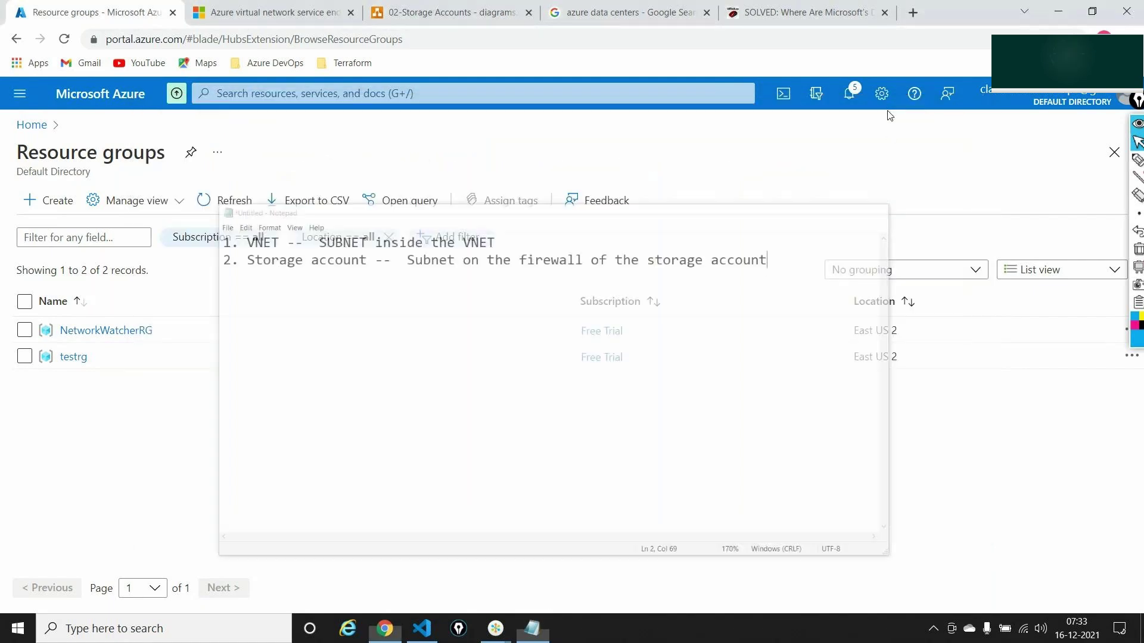
left_click(422, 631)
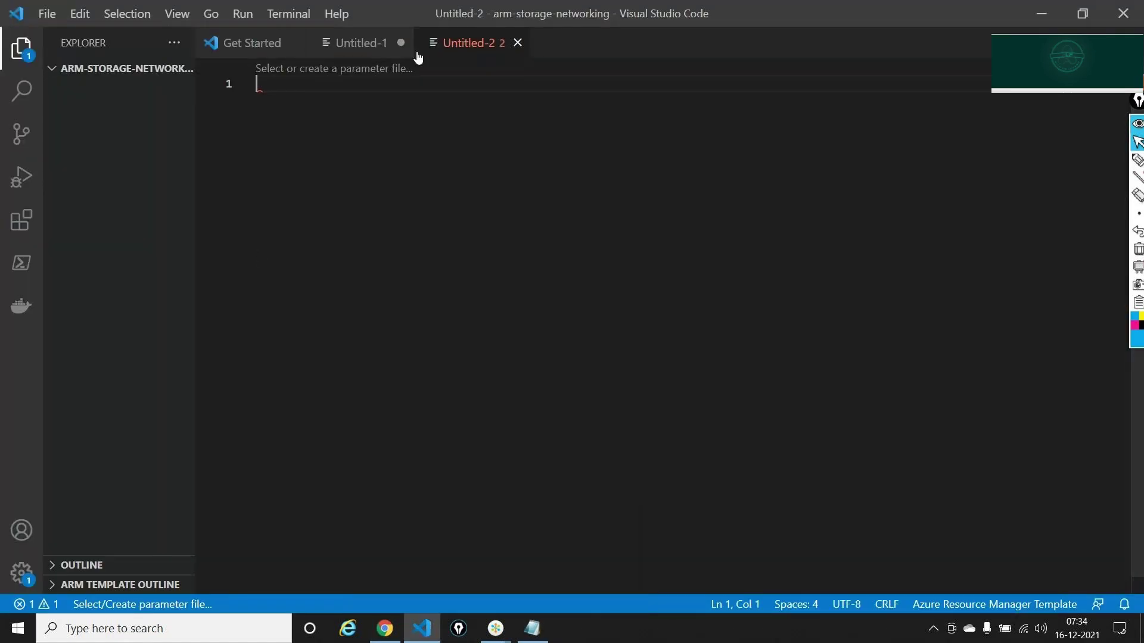
left_click(1138, 159)
left_click_drag(882, 467, 951, 595)
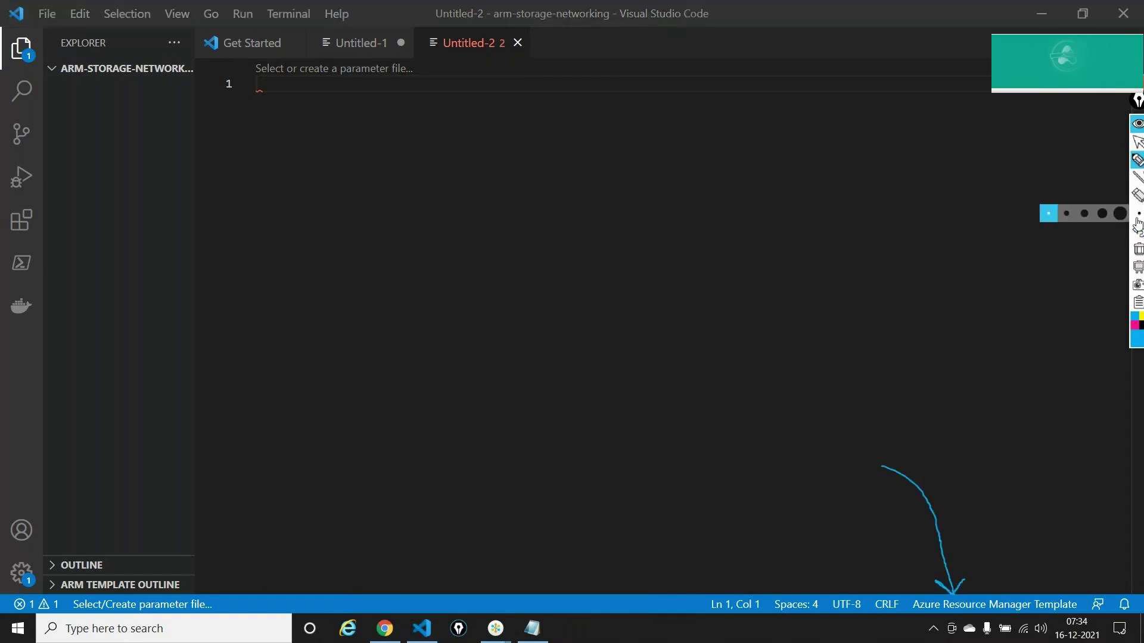
left_click(1138, 249)
left_click(1138, 143)
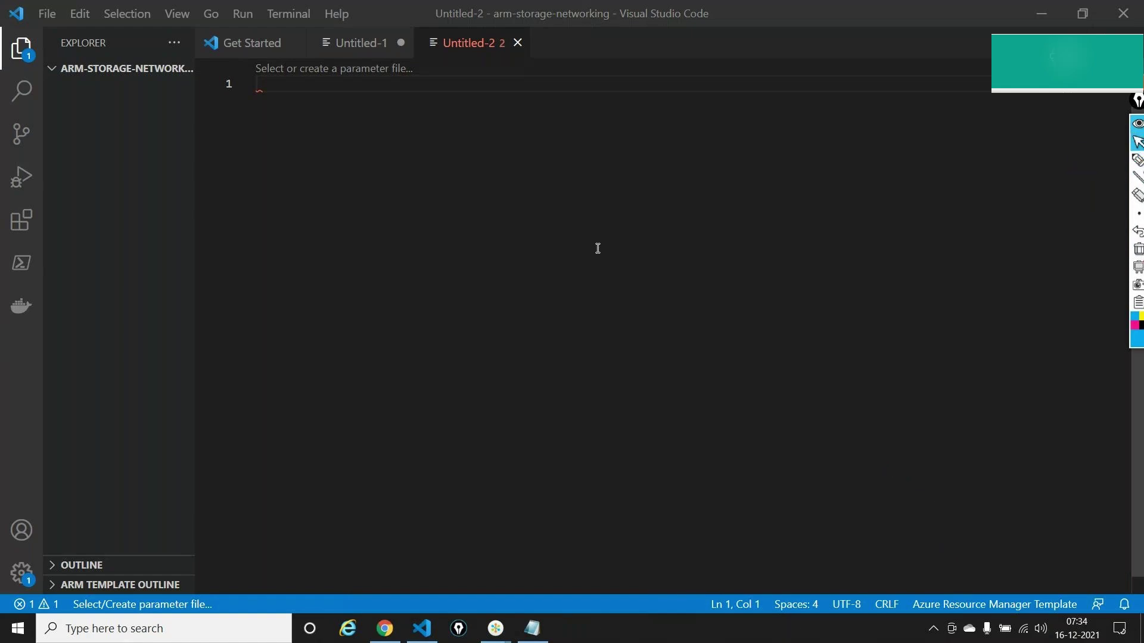
key("alt+Tab")
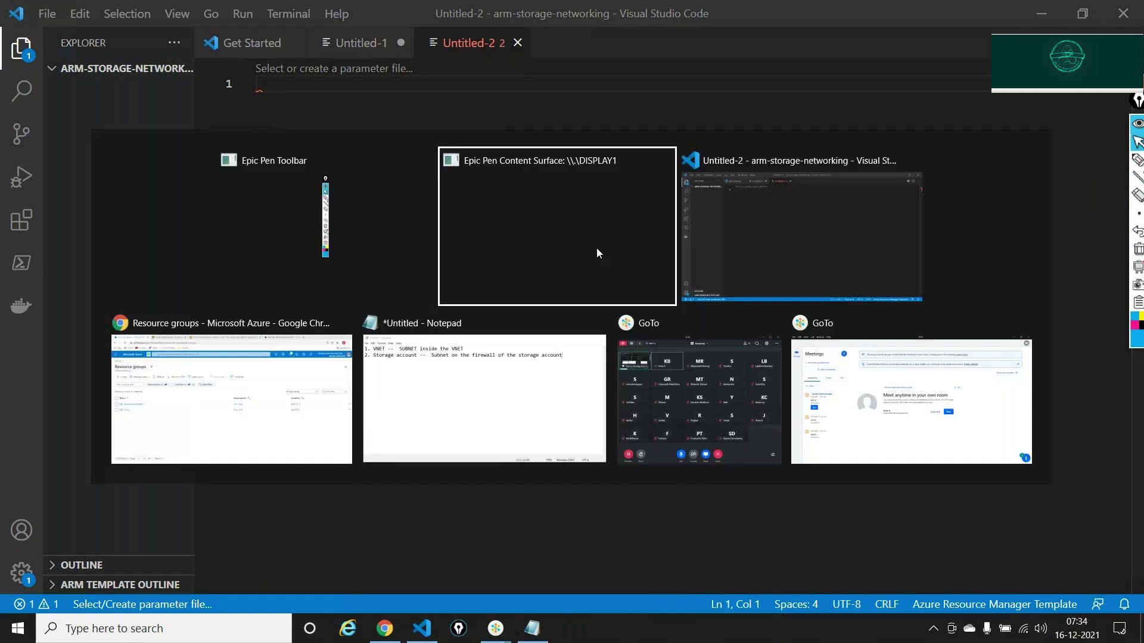
key("Tab")
key("Tab")
key("Tab")
key("Tab")
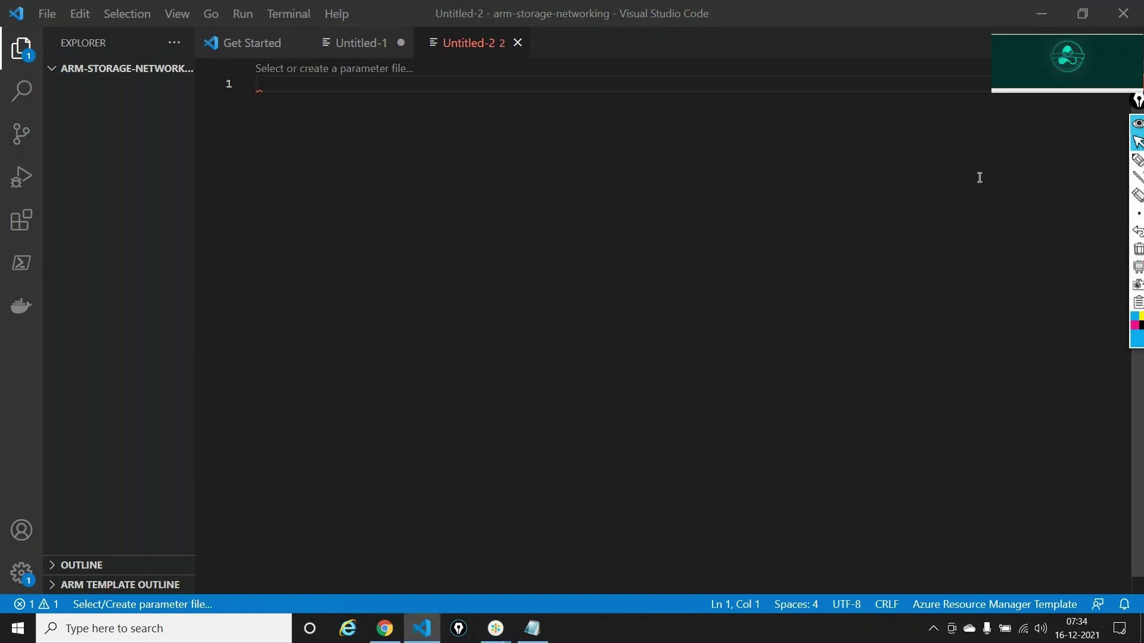
- Insert the arm! Resource Group Template snippet into Untitled-2 and open an empty line inside its resources array
left_click(659, 79)
type("arm")
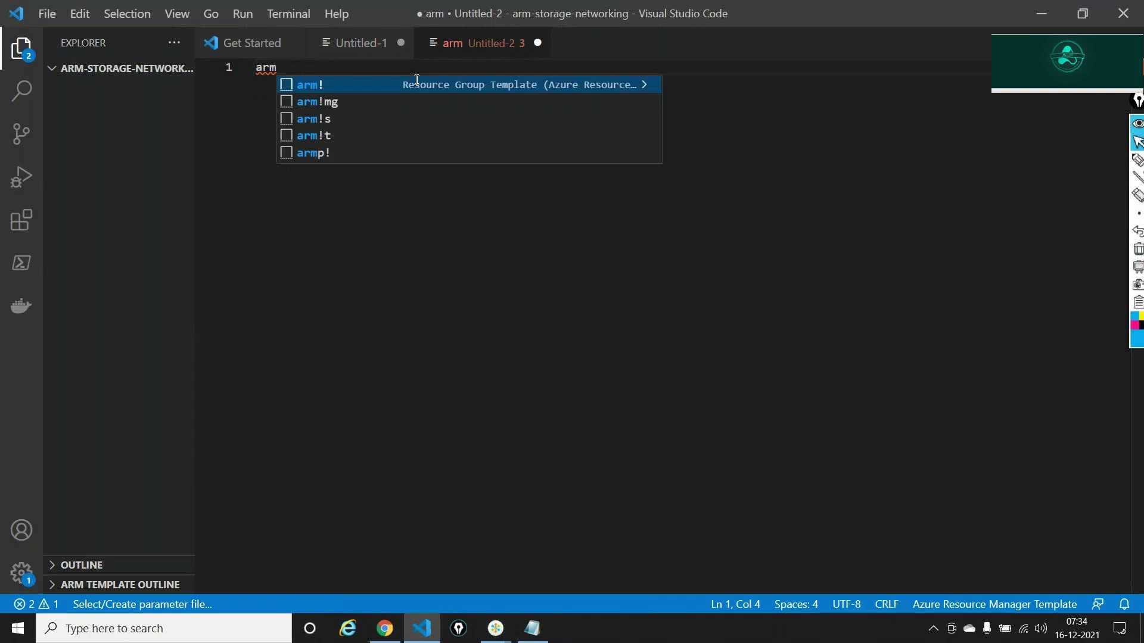
key("Return")
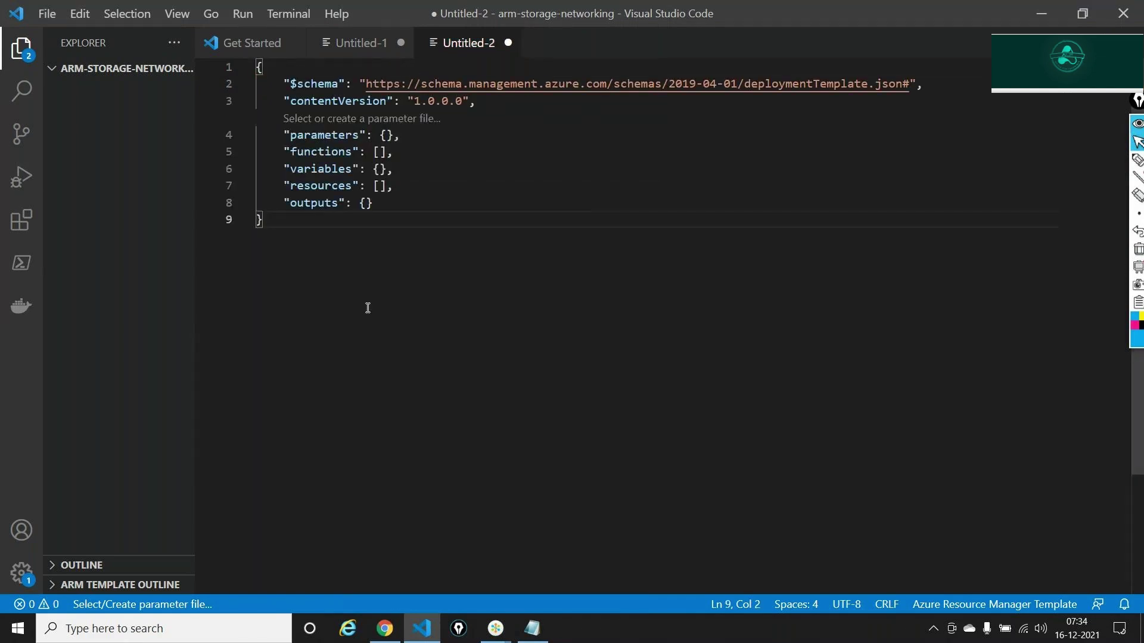
left_click(379, 186)
key("Return")
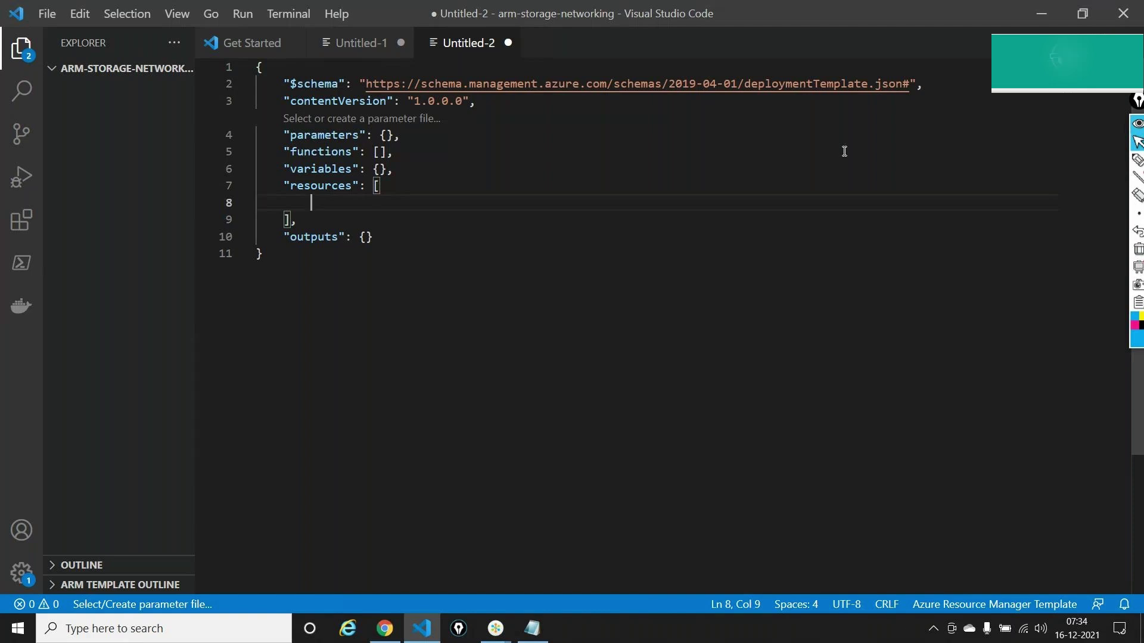
- Switch to the Notepad note, highlight its VNET and subnet line, and minimize the note
key("alt+Tab")
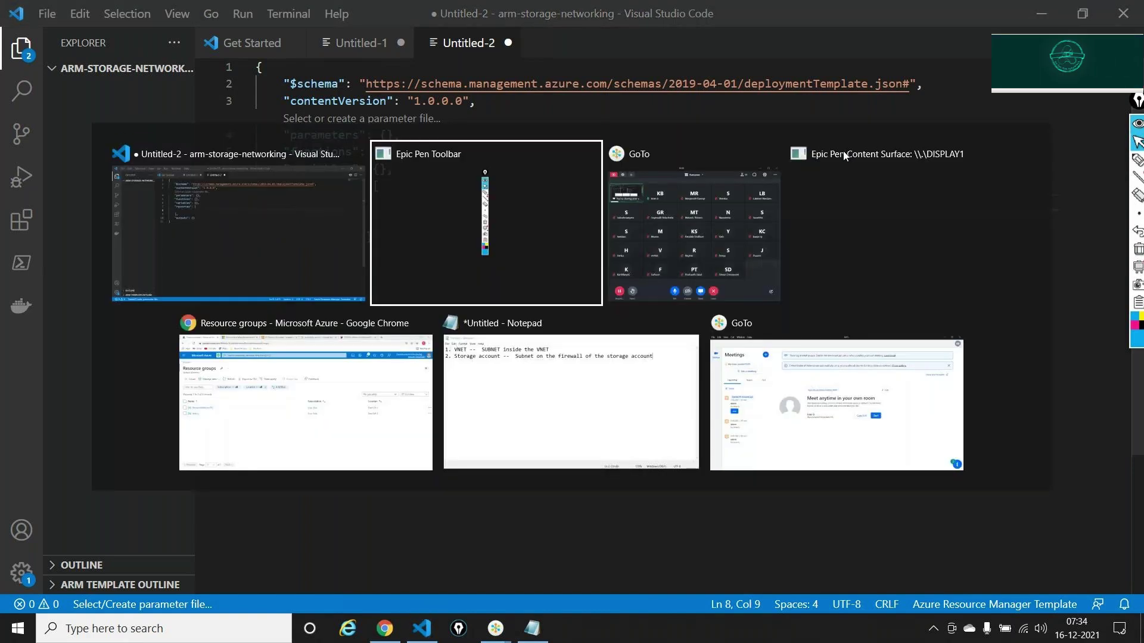
key("alt+Tab")
key("alt+Tab")
key("alt+Tab")
key("alt+Tab")
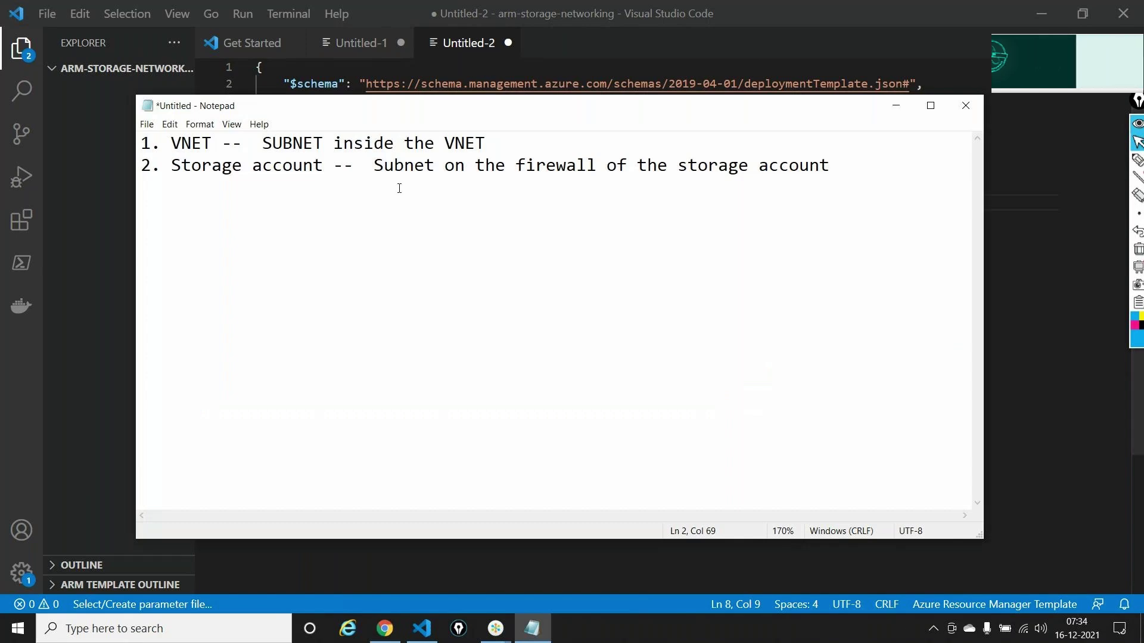
left_click_drag(489, 143, 141, 142)
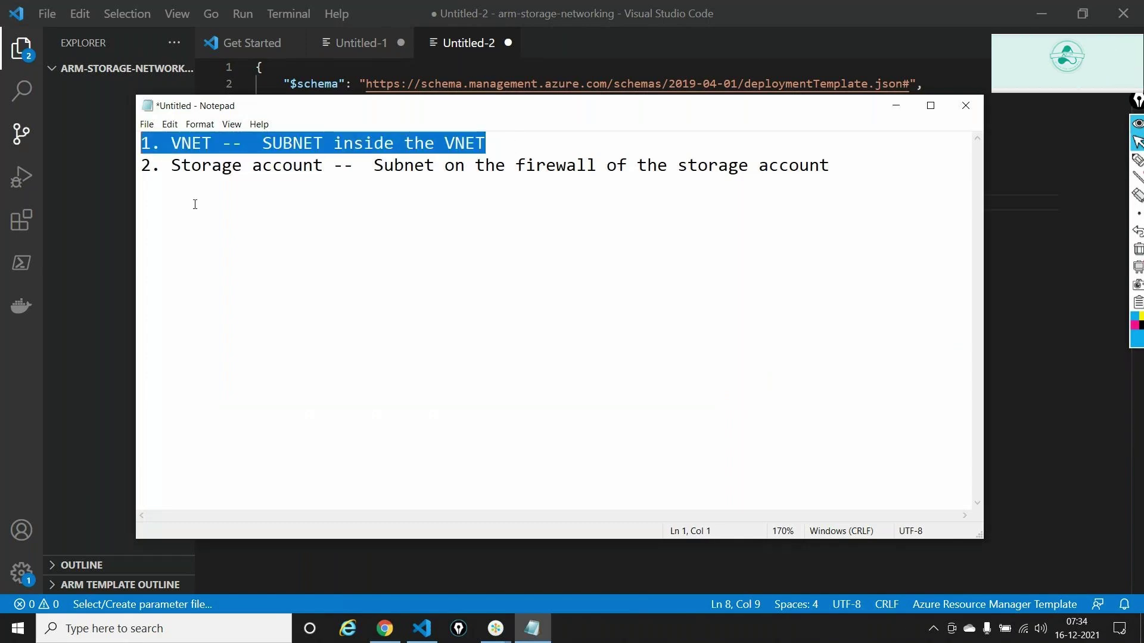
left_click(896, 107)
- Switch to the 02-Storage Accounts diagram in Chrome and examine the virtual network and the Service ENDPOINT drawing on Page-12
key("alt+Tab")
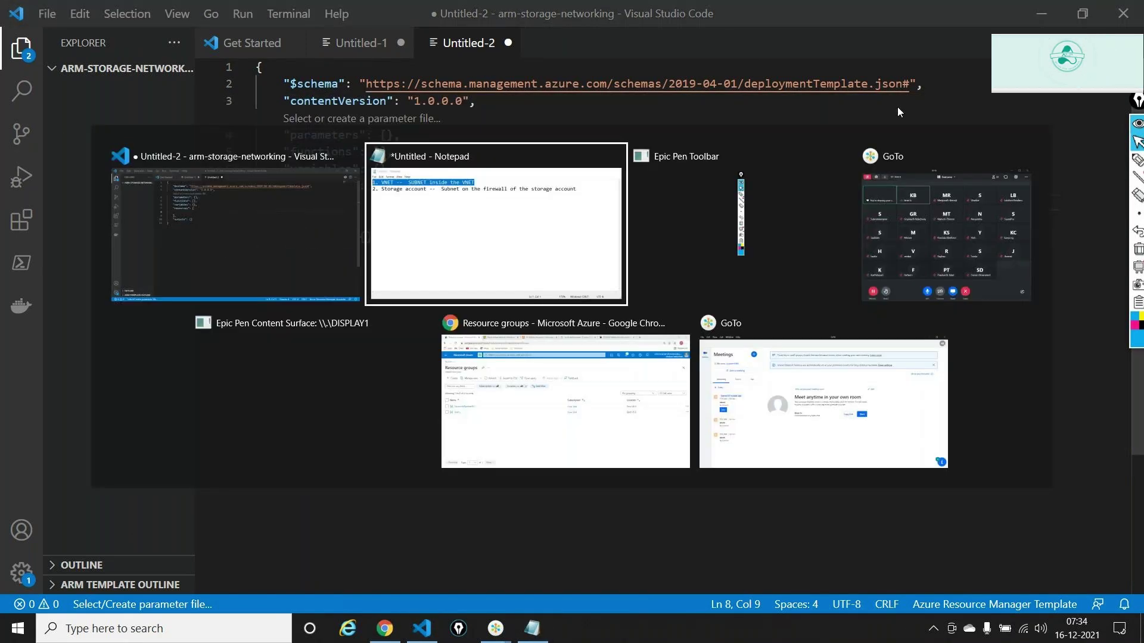
key("alt+Tab")
key("alt+Tab")
key("alt+Tab")
key("alt+Tab")
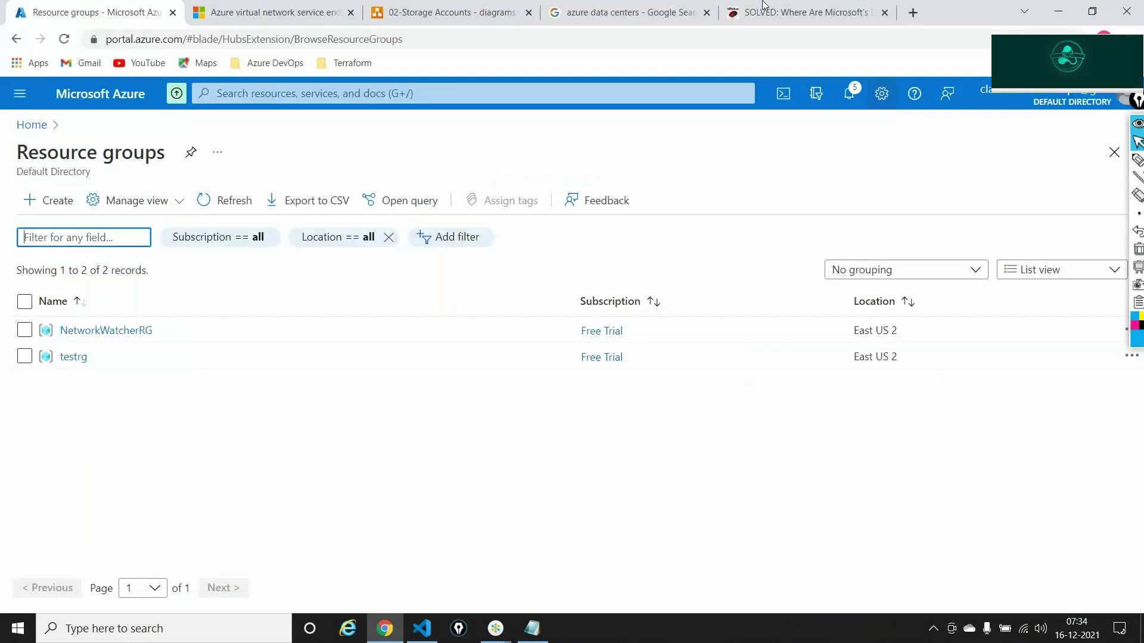
left_click(403, 9)
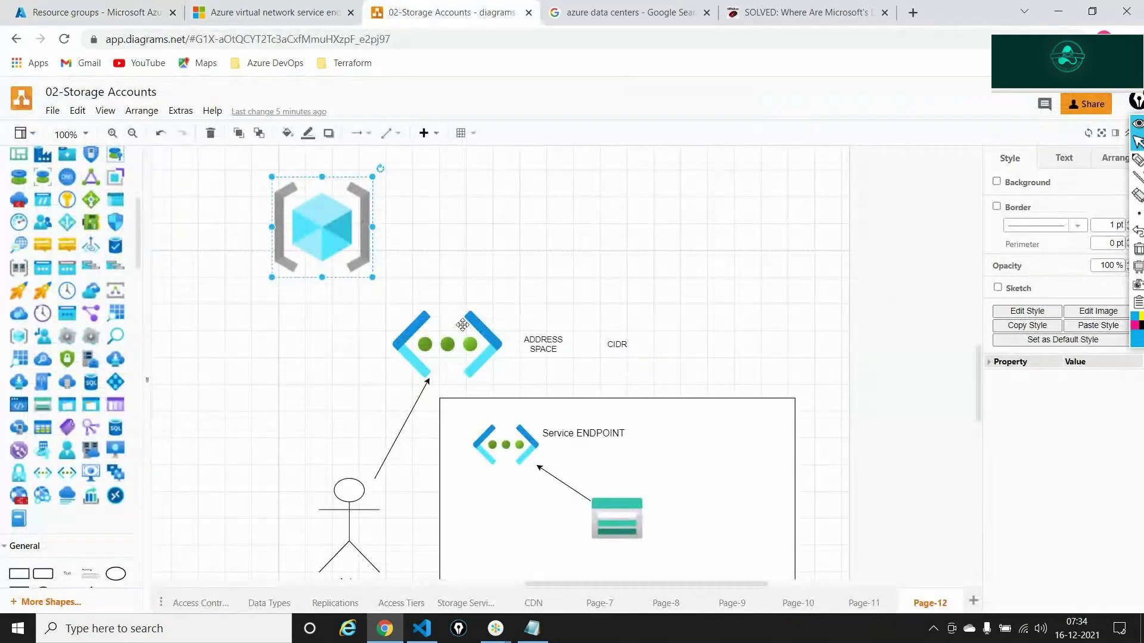
scroll(540, 297, "down", 3)
left_click(534, 292)
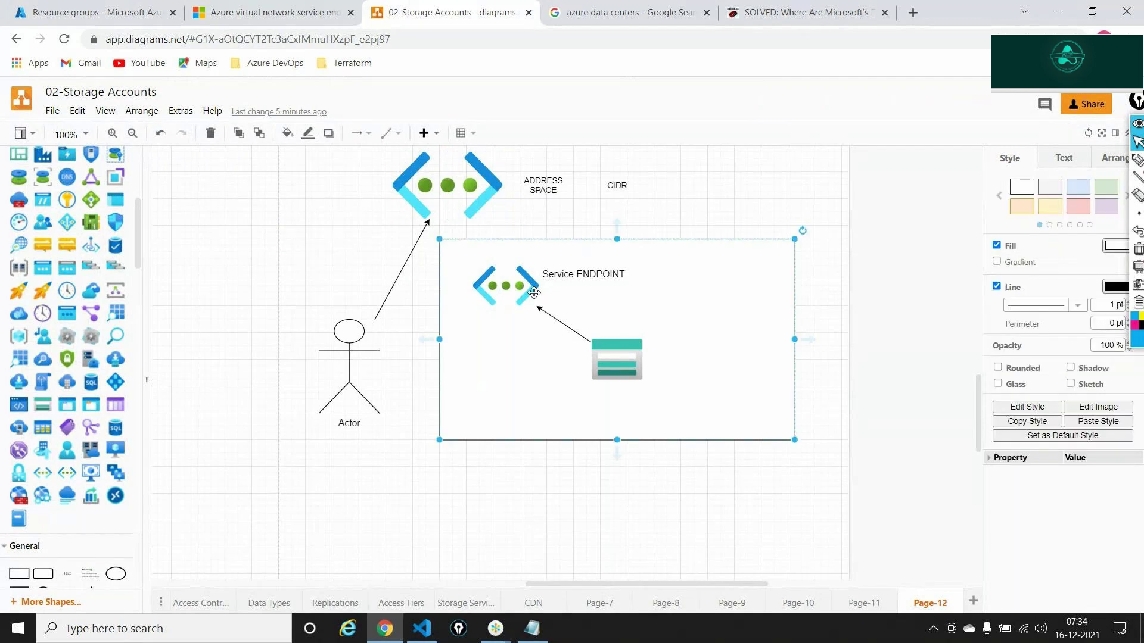
left_click(529, 287)
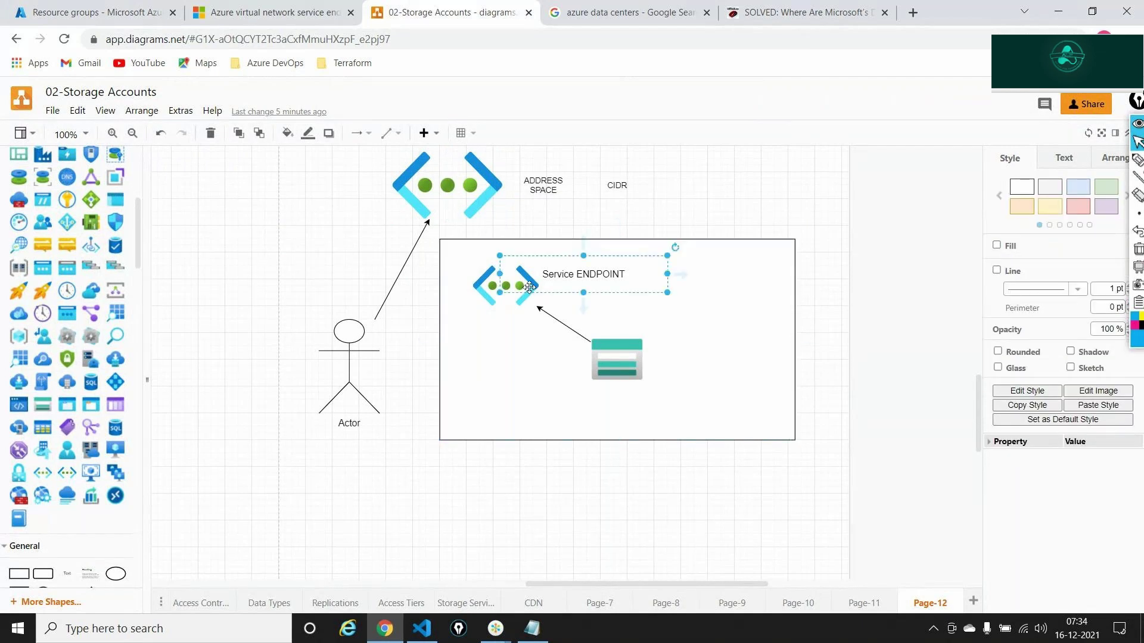
- Switch to Visual Studio Code, insert the arm-vnet snippet into the resources array of Untitled-2, and review the inserted block
key("alt+Tab")
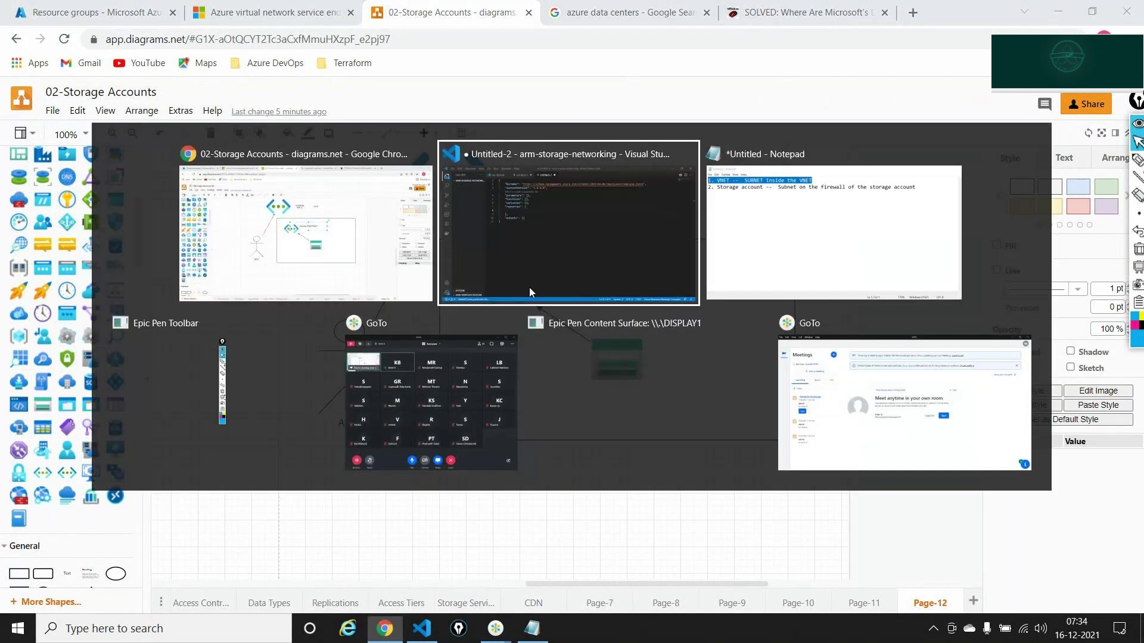
type("arm")
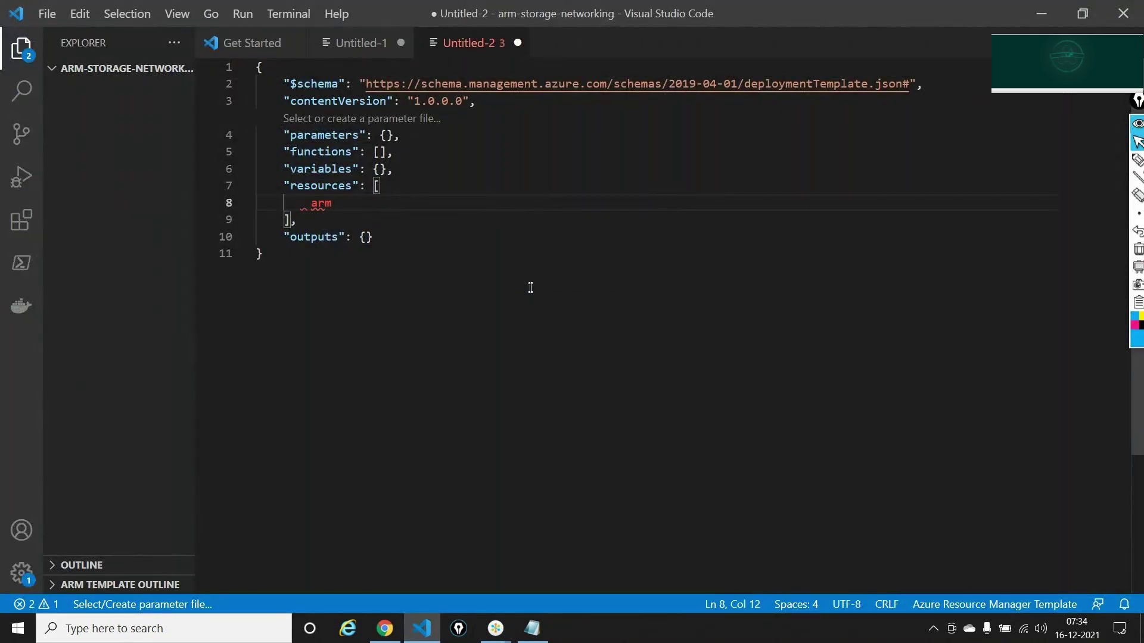
type("-vne")
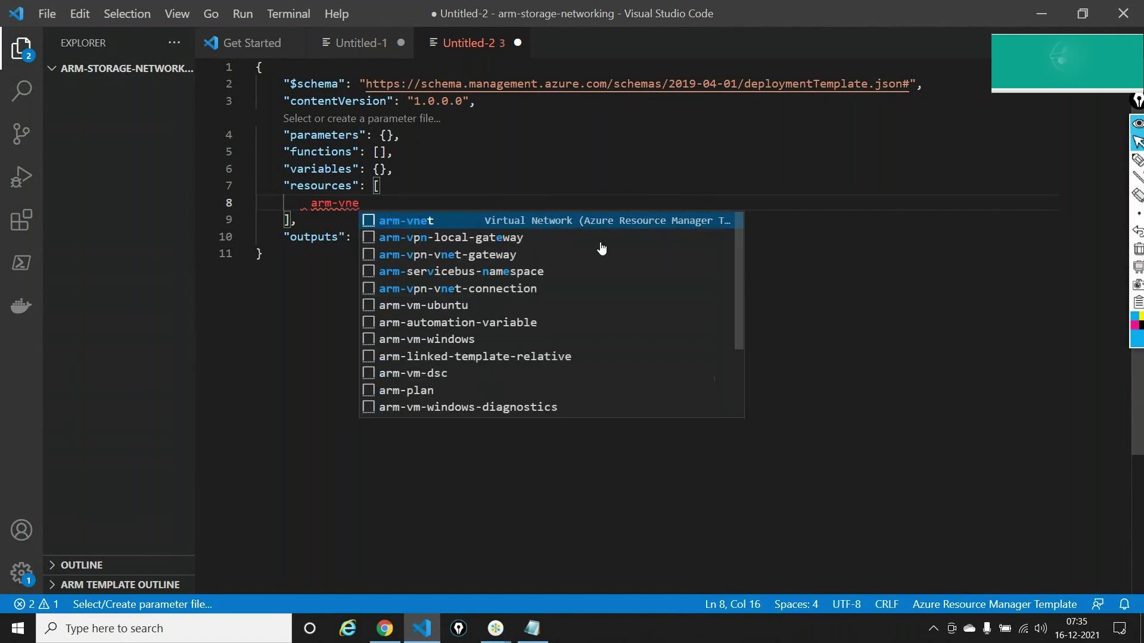
left_click(419, 222)
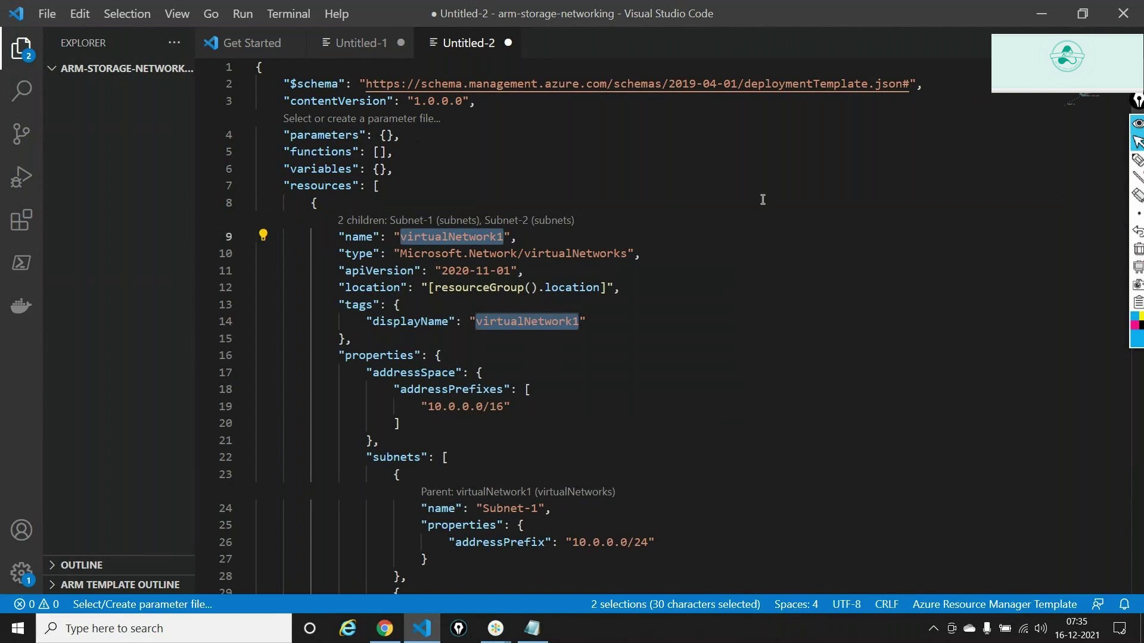
scroll(762, 199, "down", 4)
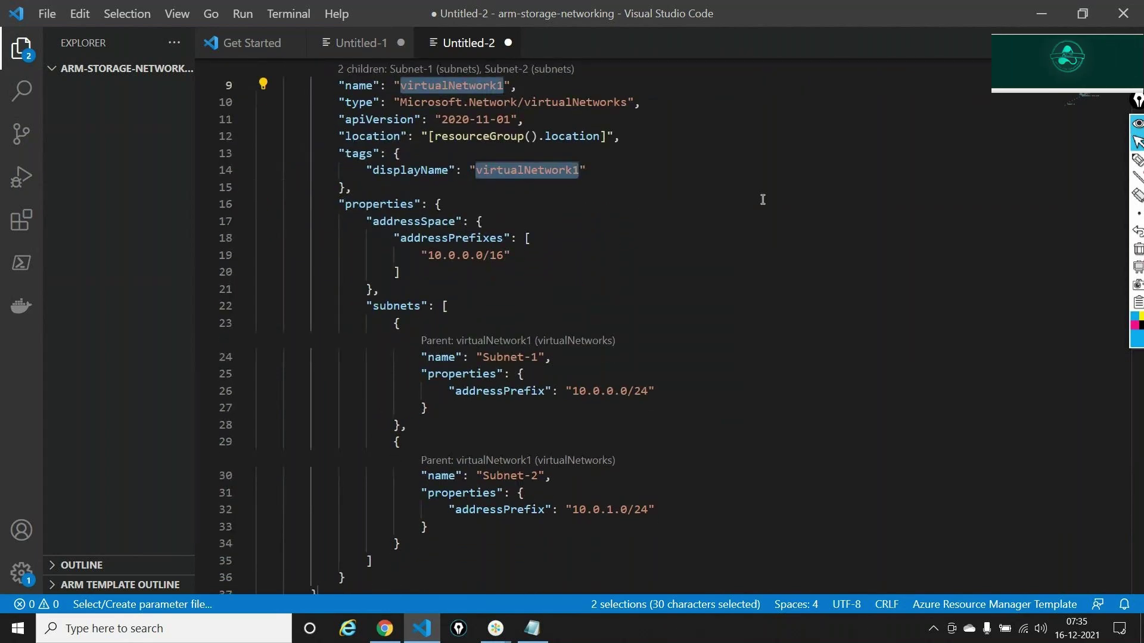
scroll(763, 200, "up", 2)
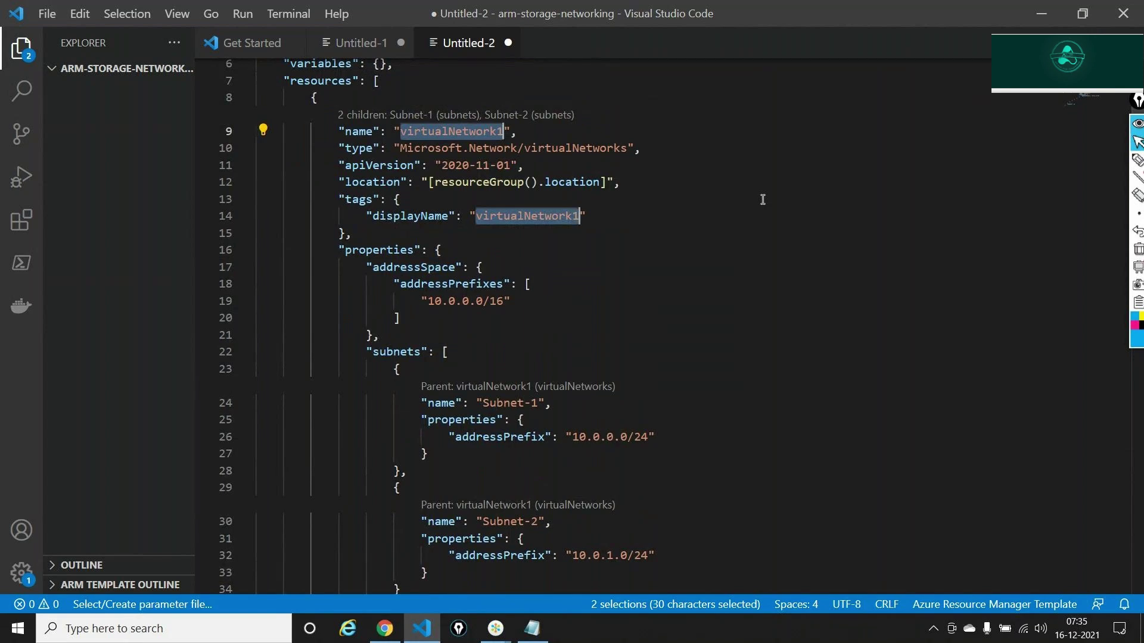
scroll(763, 199, "up", 2)
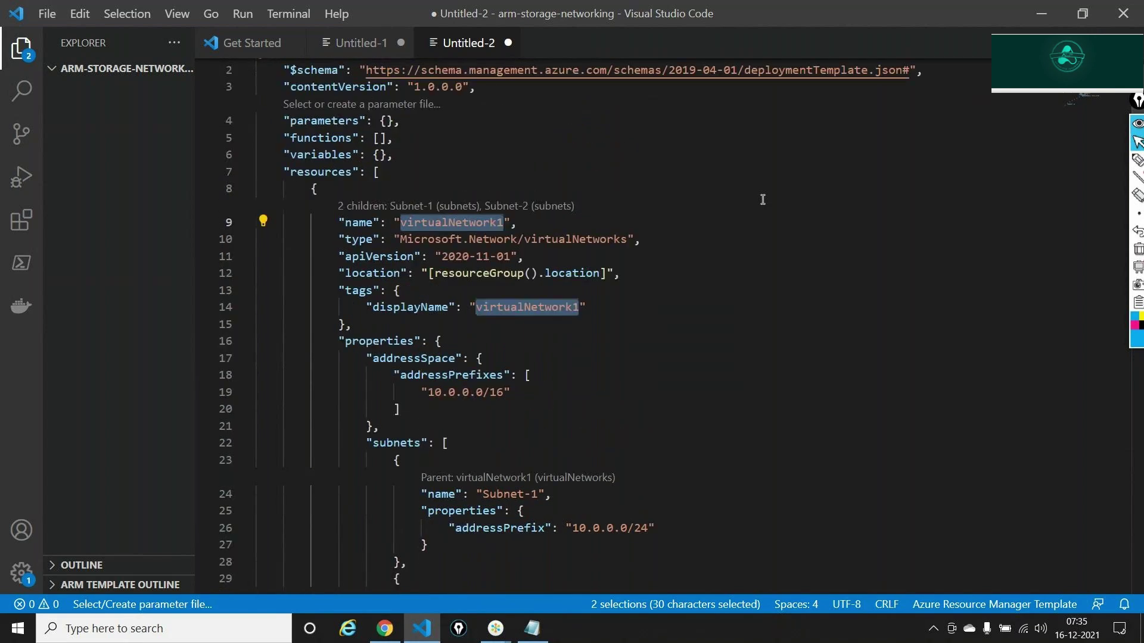
left_click(896, 254)
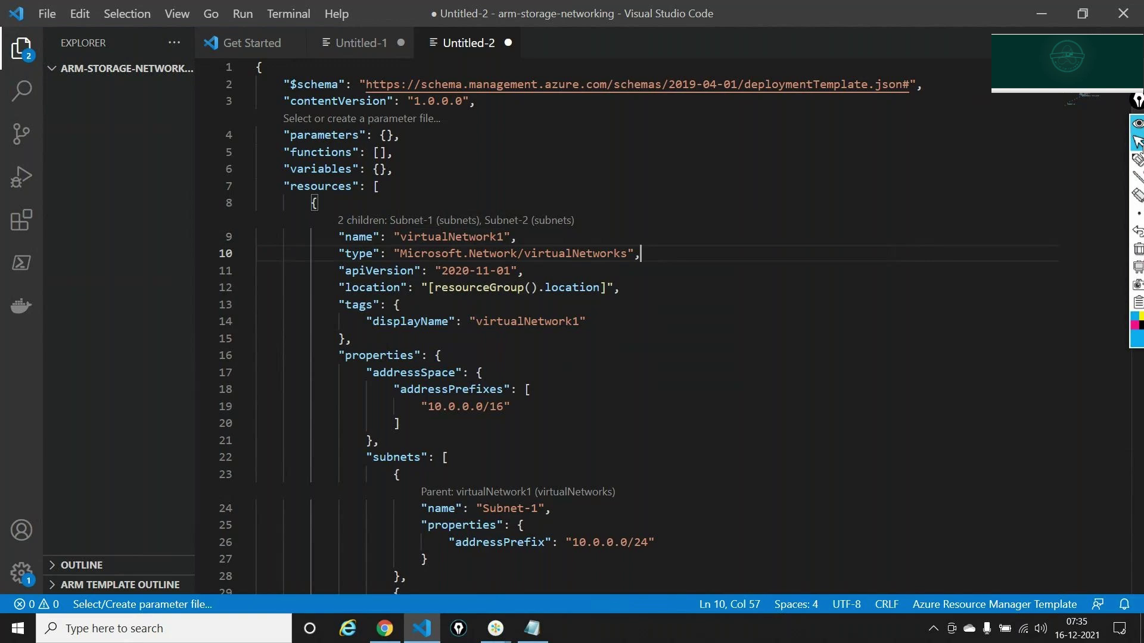
- Mark the virtual network's name and type with the pen, draw an arrow from the type to a circled label, and clear the annotations
left_click(1137, 159)
left_click_drag(317, 231, 331, 231)
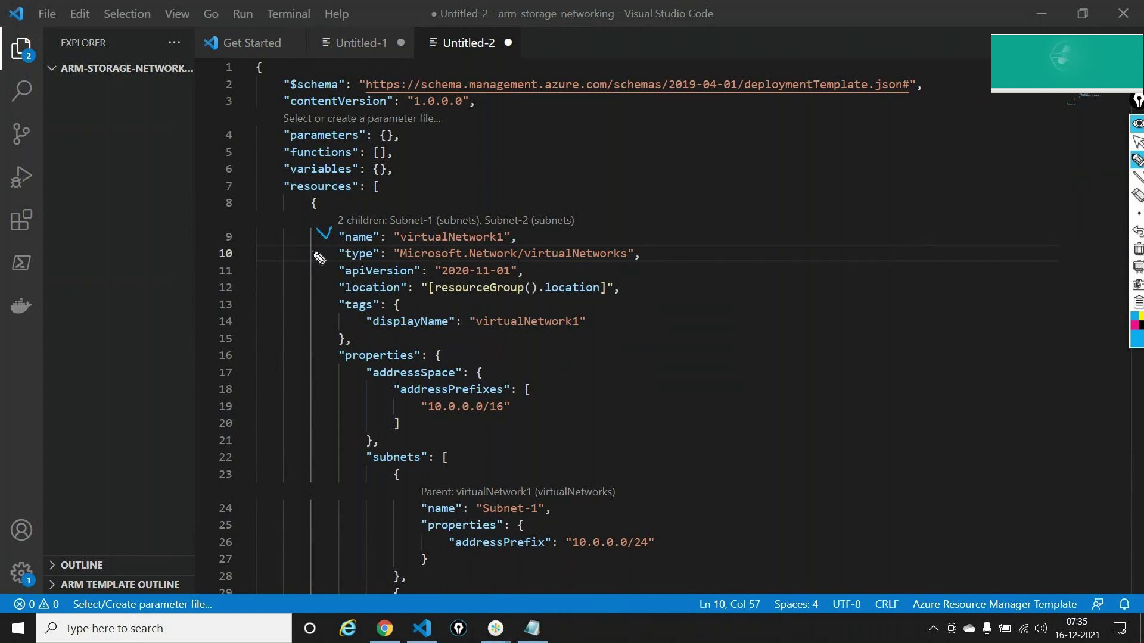
left_click_drag(312, 253, 330, 249)
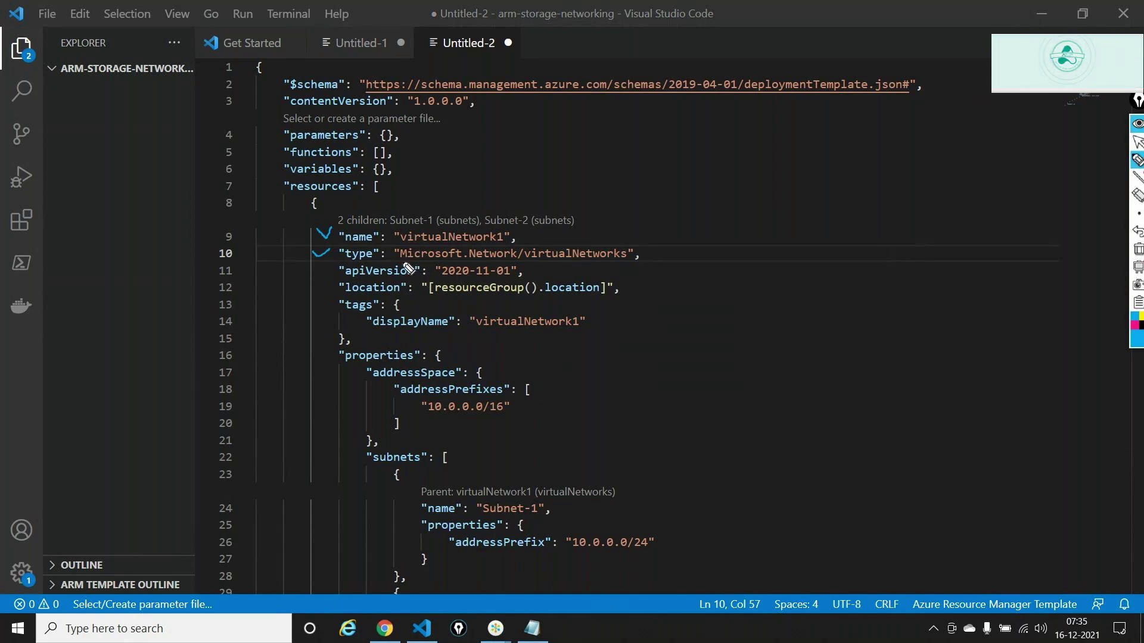
left_click_drag(407, 266, 499, 270)
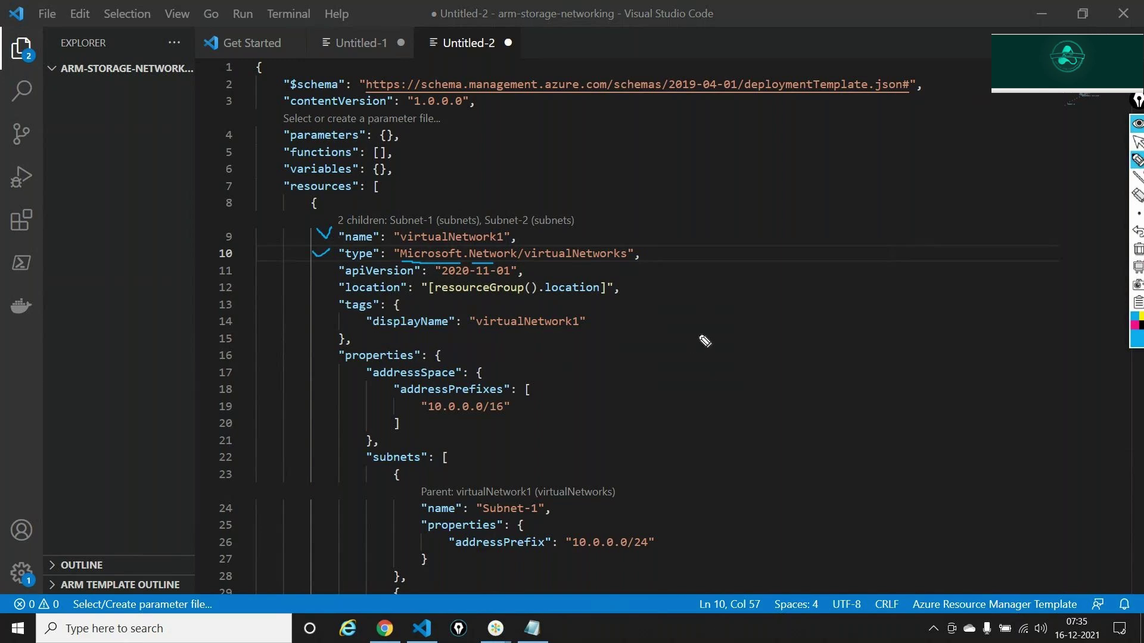
mouse_move(659, 257)
left_mouse_down()
mouse_move(703, 253)
mouse_move(794, 212)
mouse_move(764, 241)
mouse_move(803, 190)
mouse_move(781, 188)
left_mouse_up()
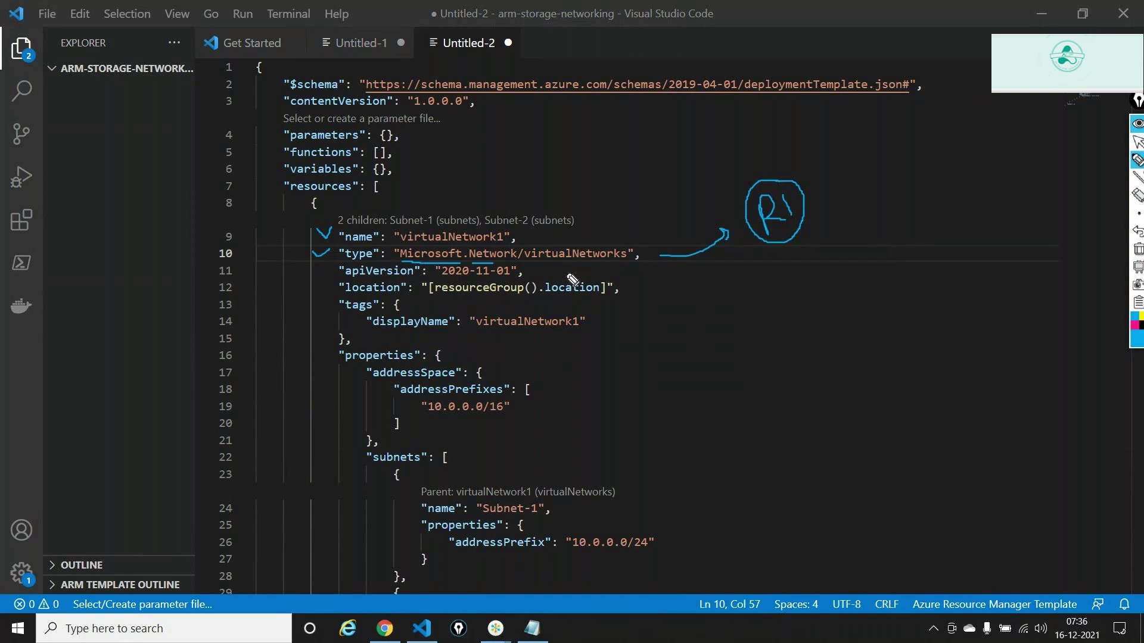
left_click(1138, 249)
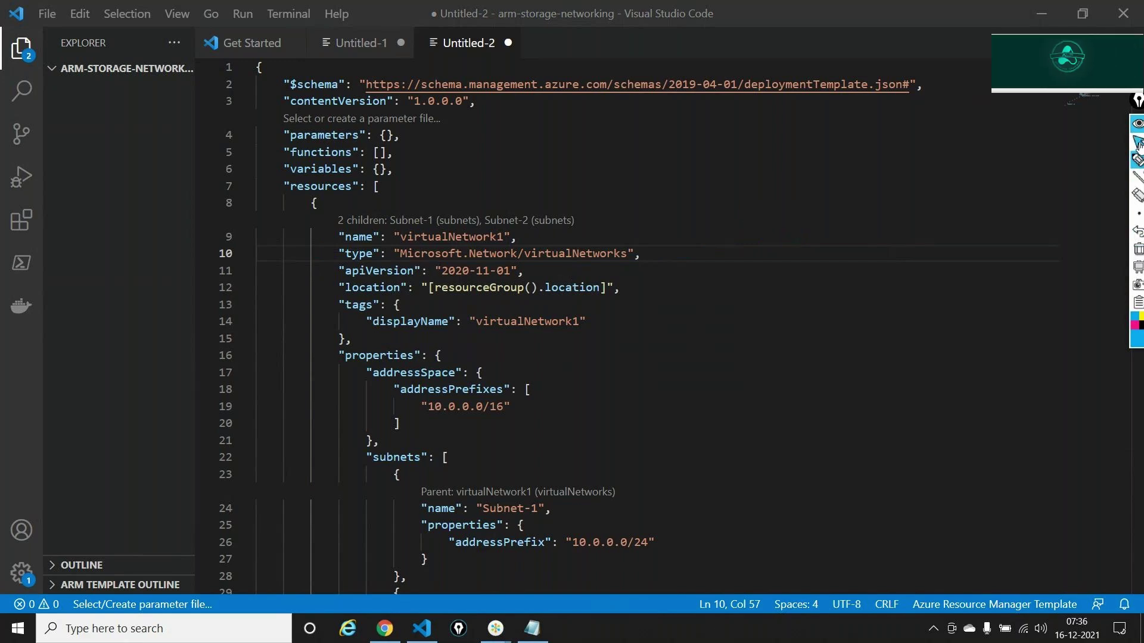
left_click(1138, 143)
- Underline the location property and its resourceGroup().location value with the pen, and clear the annotations
mouse_move(546, 283)
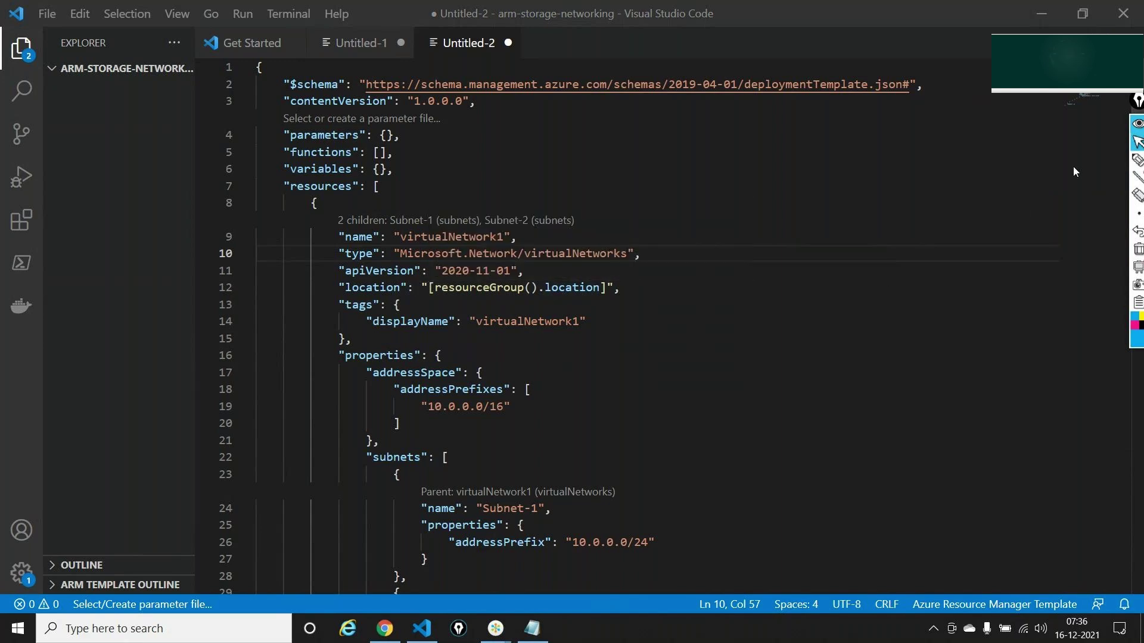
left_click(1139, 161)
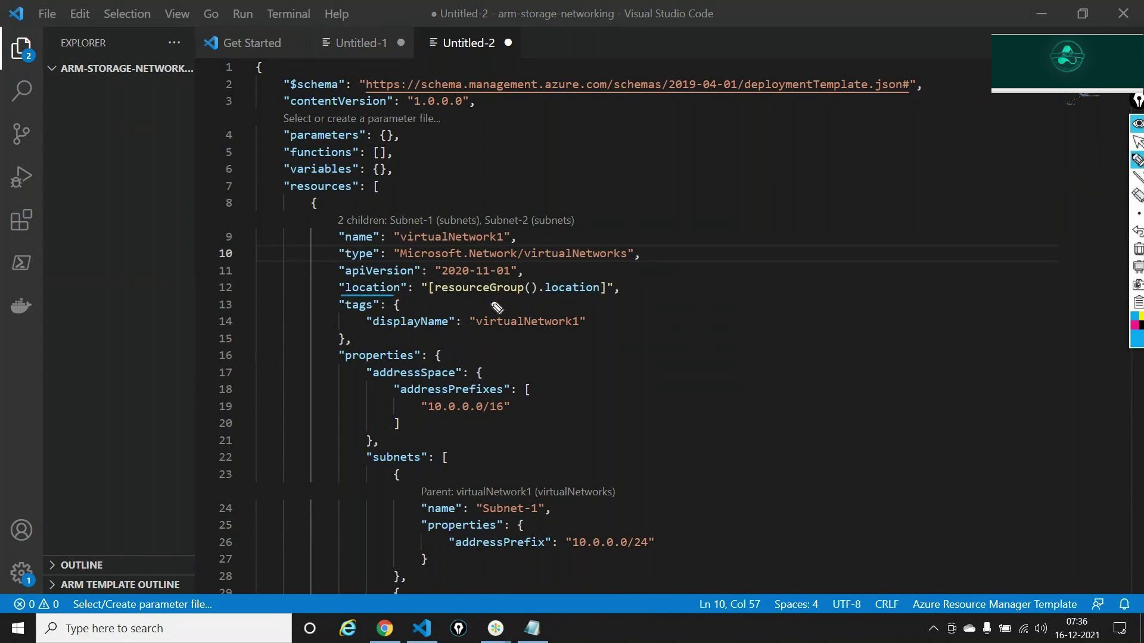
left_click_drag(437, 296, 574, 304)
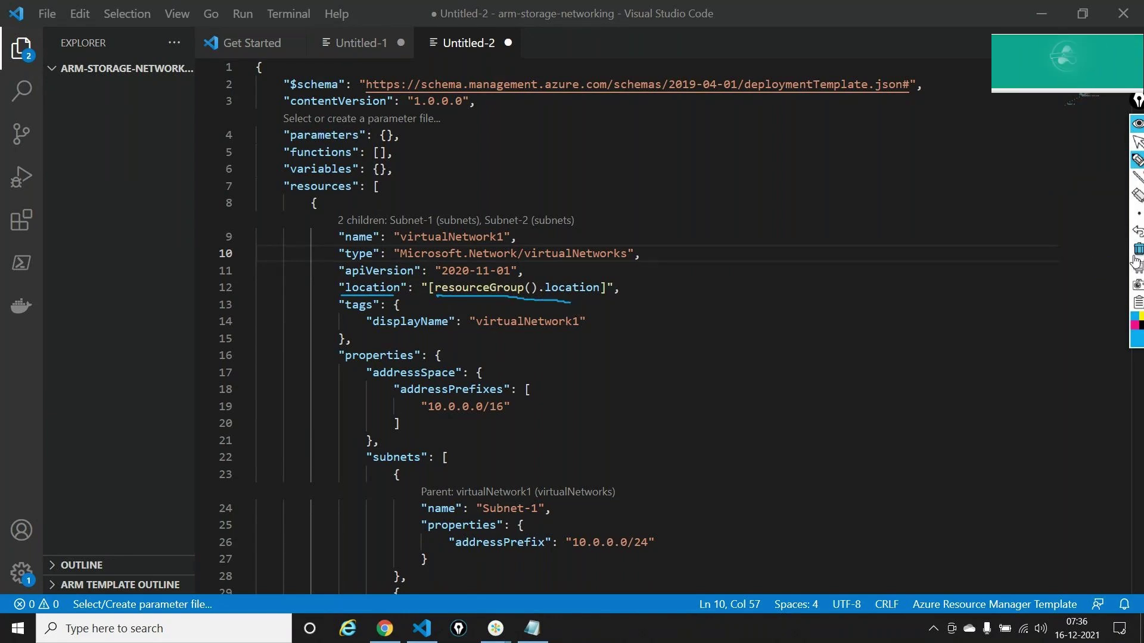
left_click(1138, 249)
left_click(1138, 142)
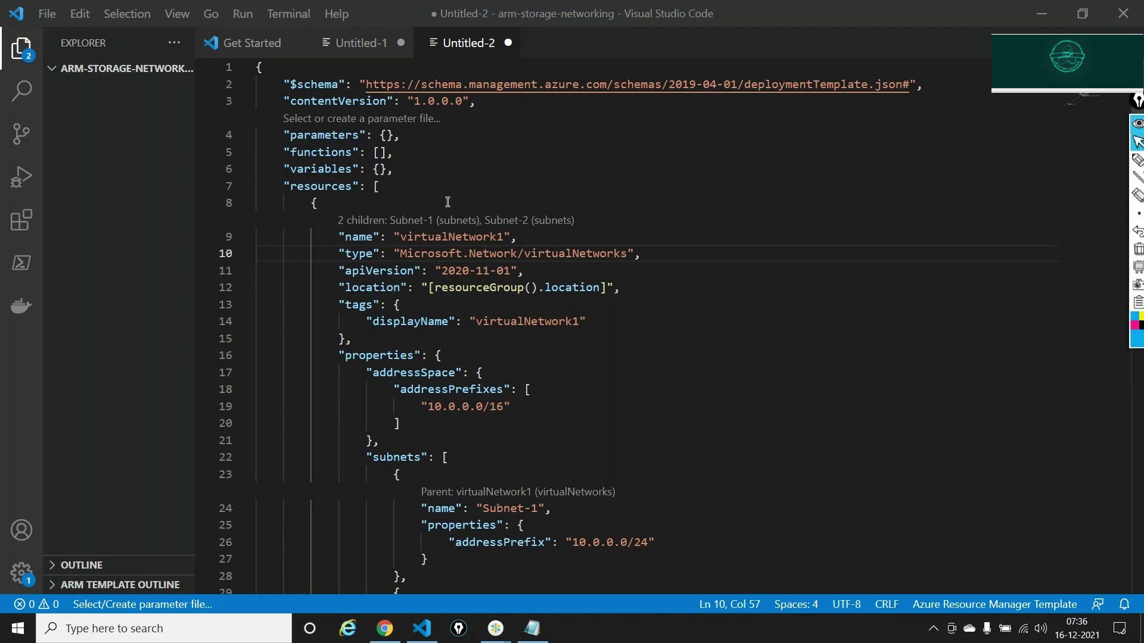
- Add a "virtualNetworkName" parameter with an empty object as its value to the parameters section
double_click(433, 239)
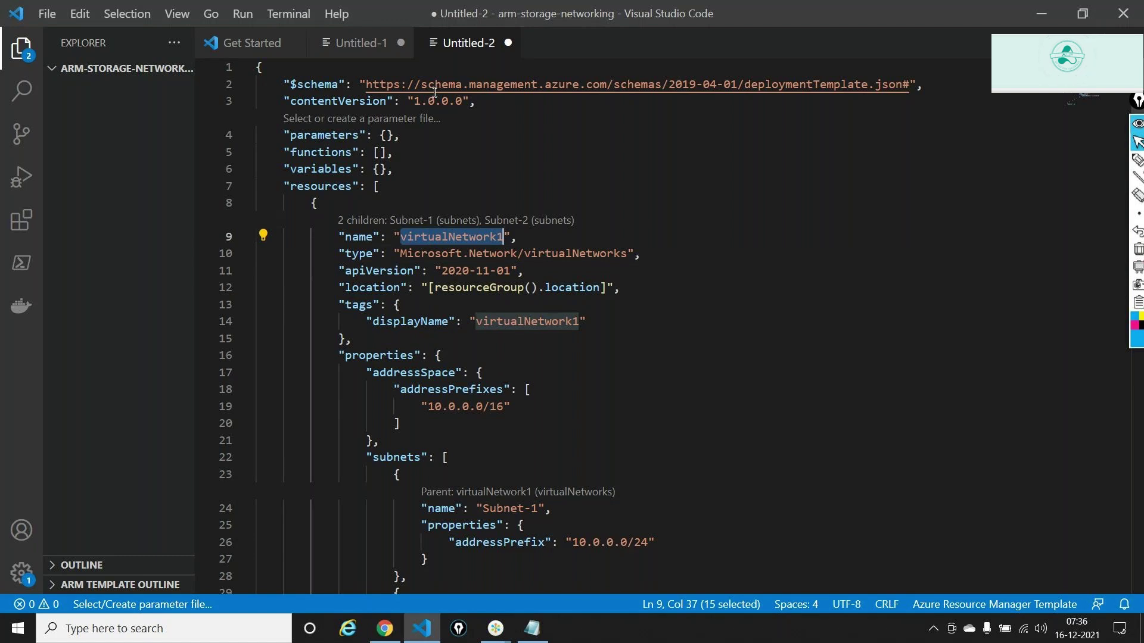
left_click(387, 135)
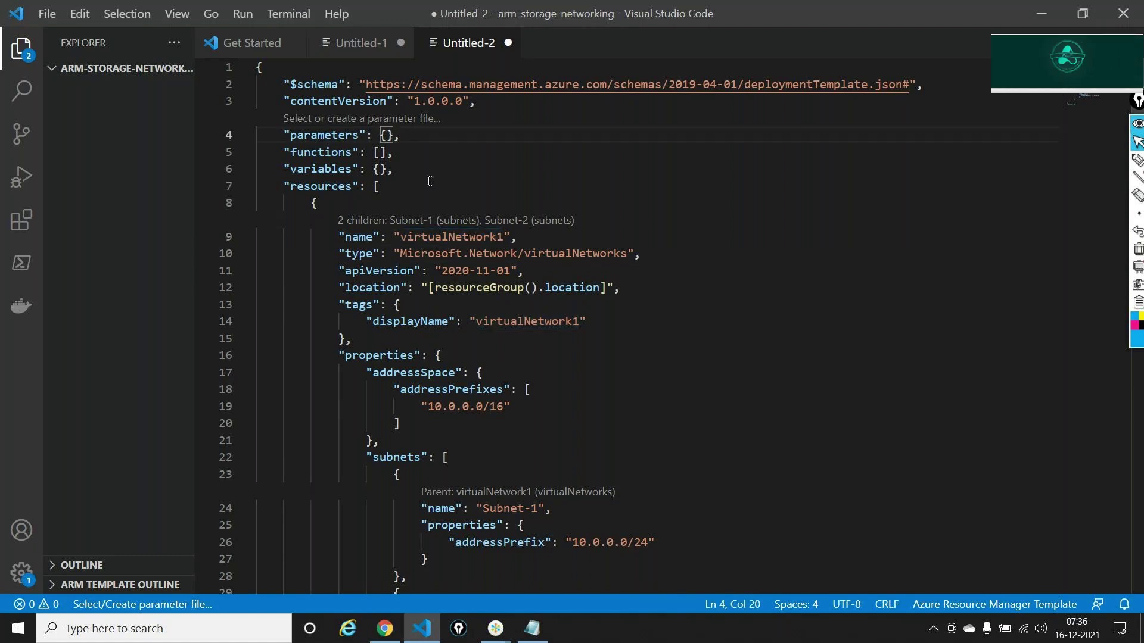
key("Return")
type("\"")
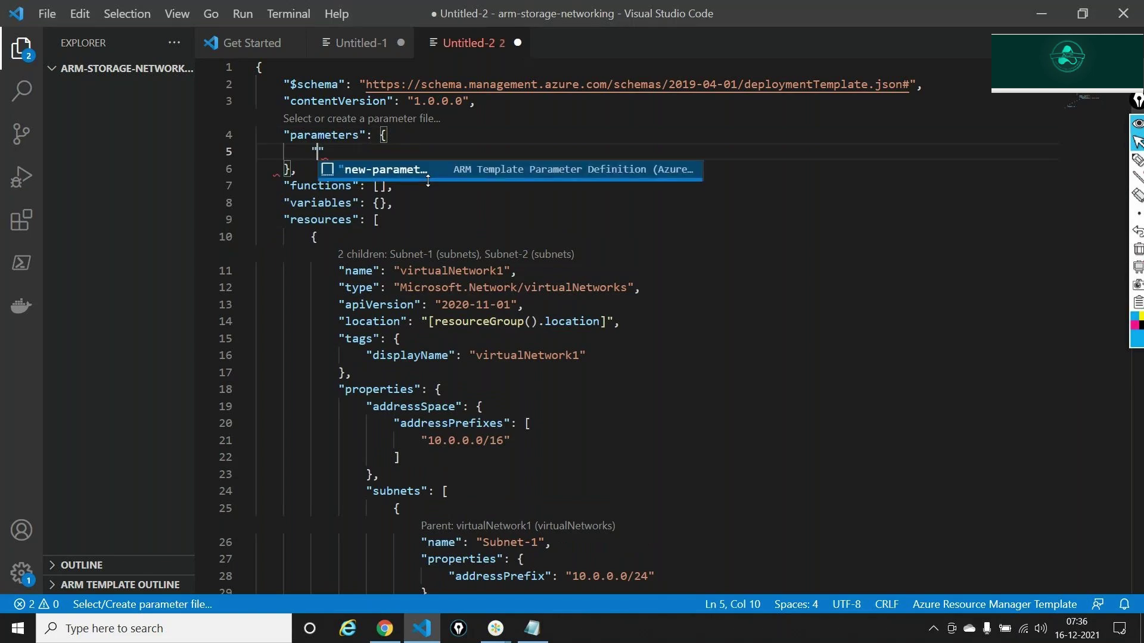
type("virt")
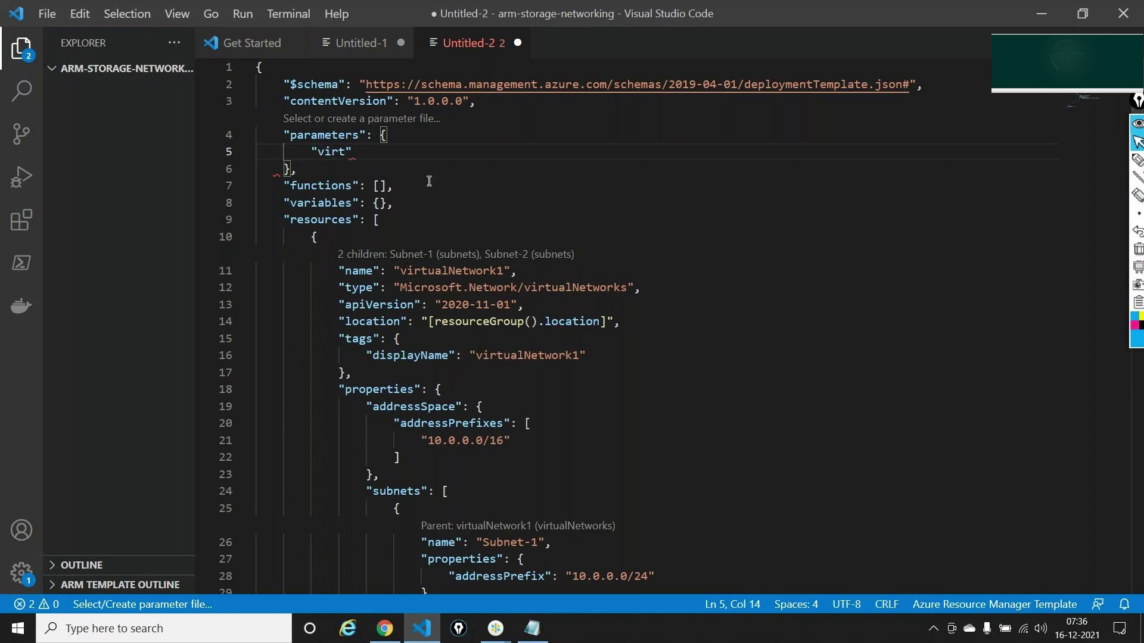
type("ualNetwor")
type("kName\"")
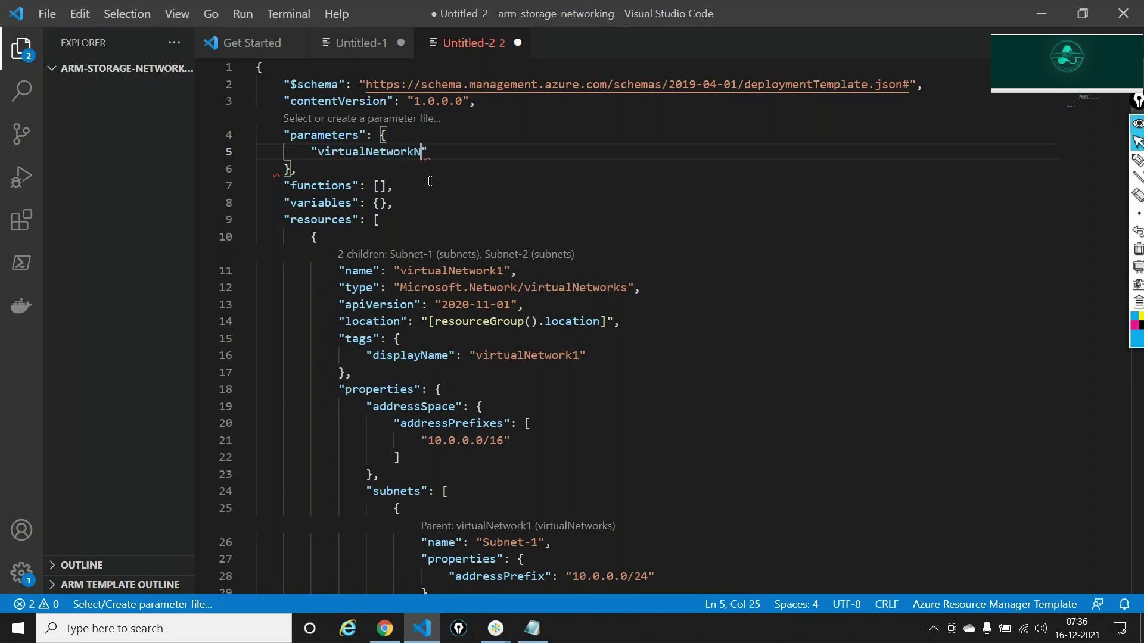
type(":")
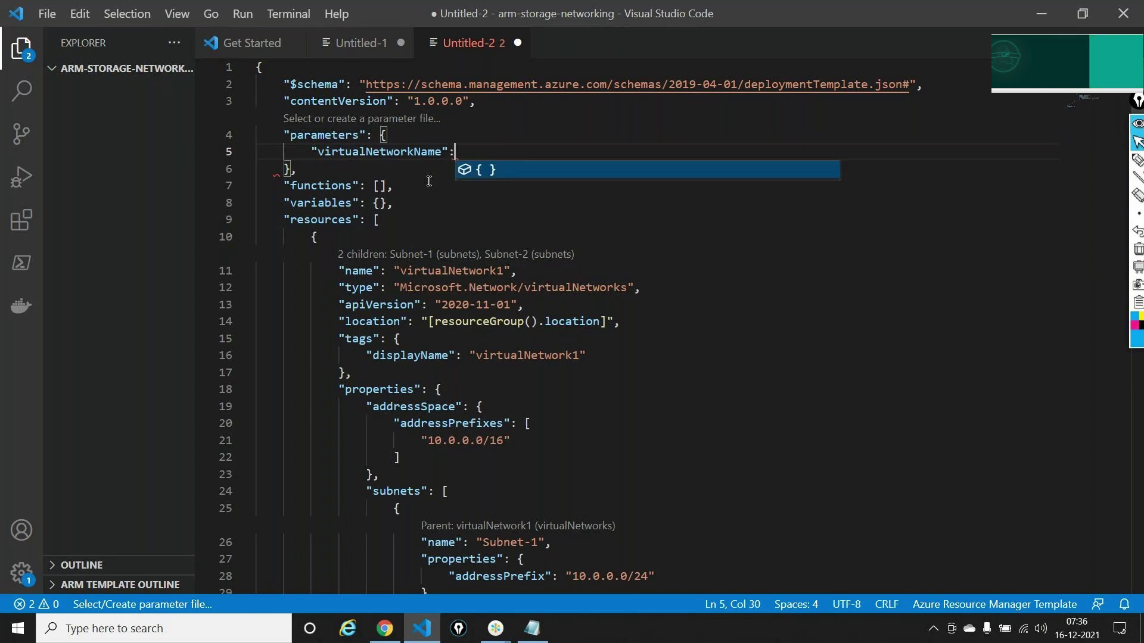
key("Return")
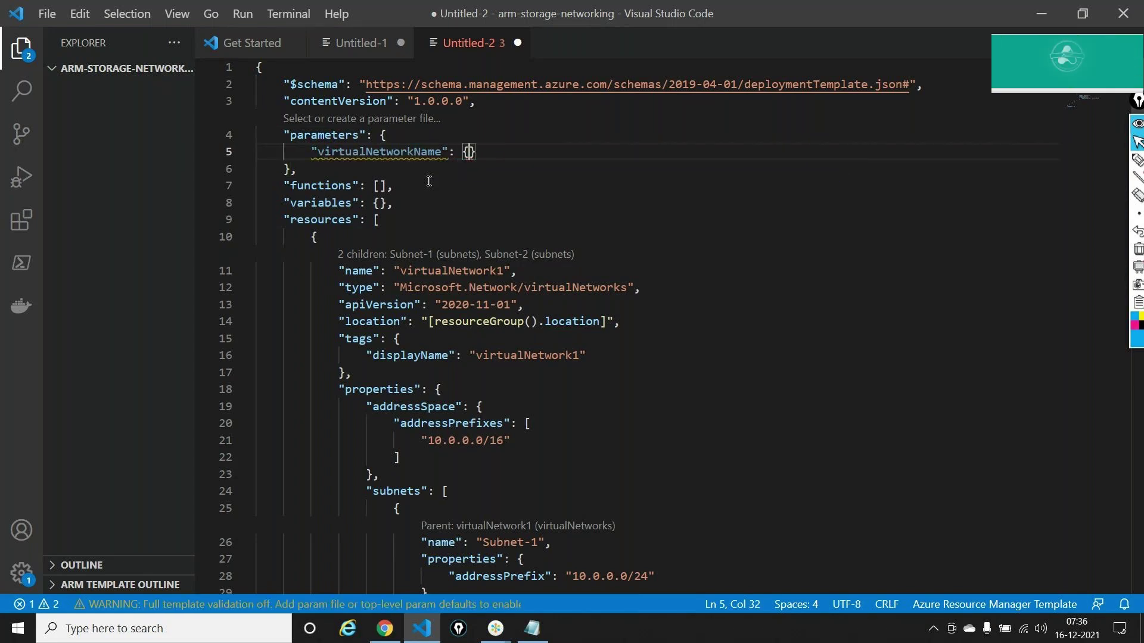
- Give the virtualNetworkName parameter a "type" property set to "string"
key("Return")
type("\"")
type("type\"")
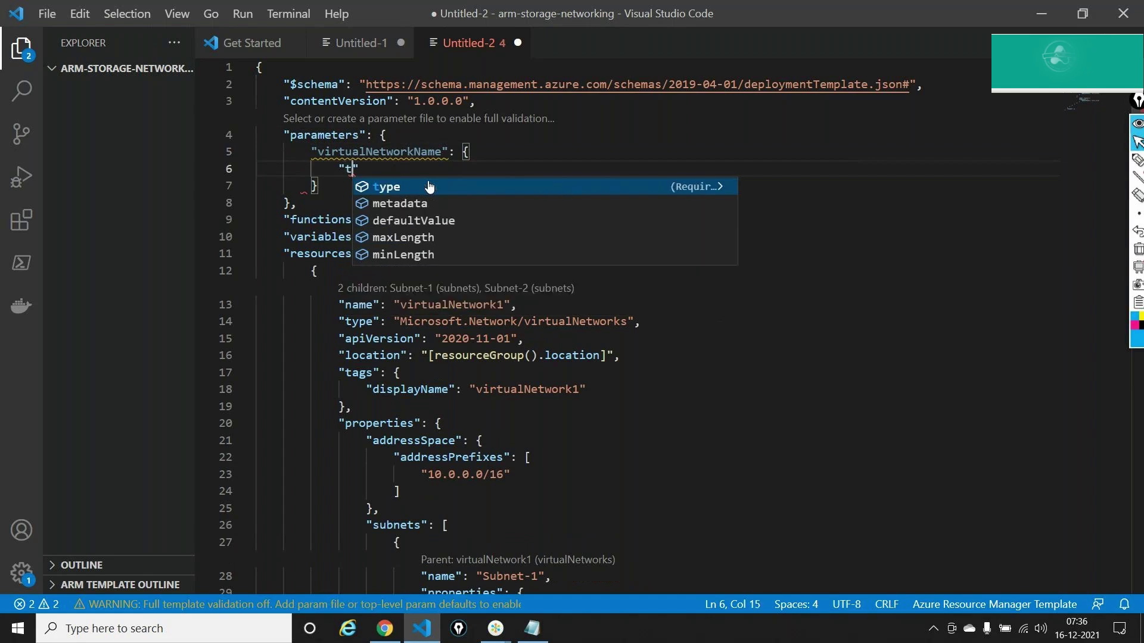
type(":")
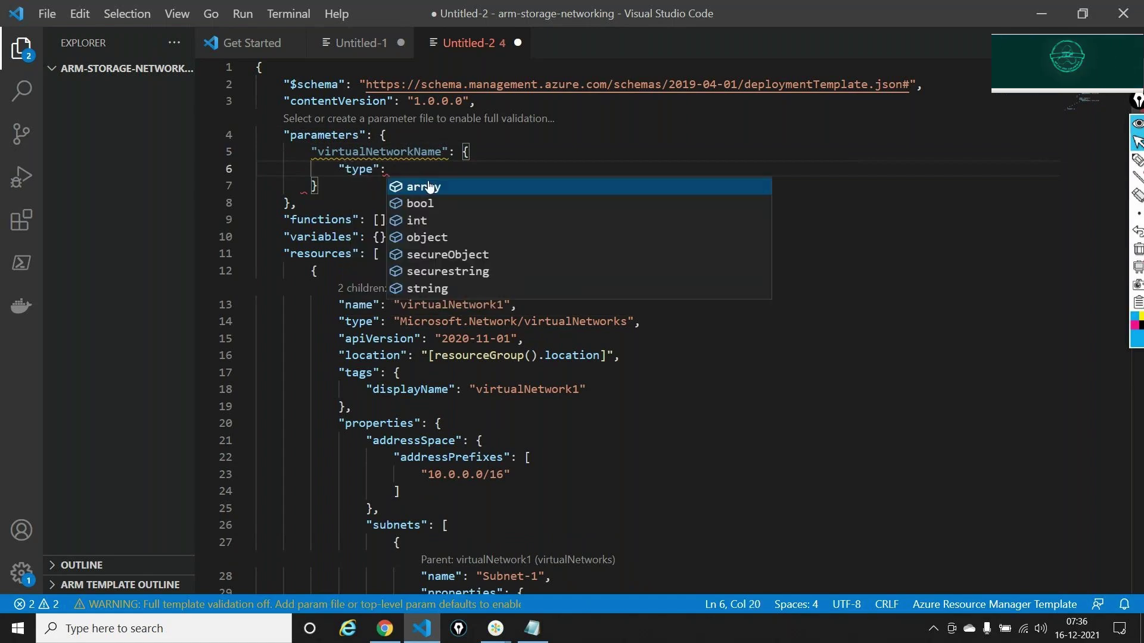
key("Down")
key("Down")
key("Down")
key("Down")
key("Return")
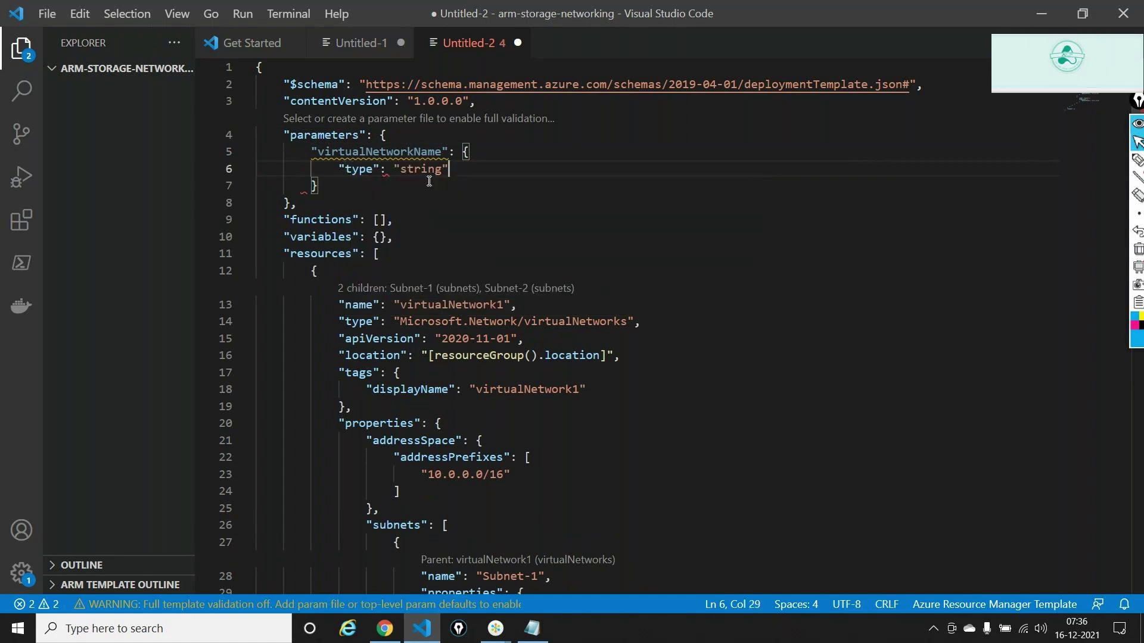
- Add a "defaultValue" property to the virtualNetworkName parameter with a string value beginning "storage"
type(",")
key("Return")
type("\"")
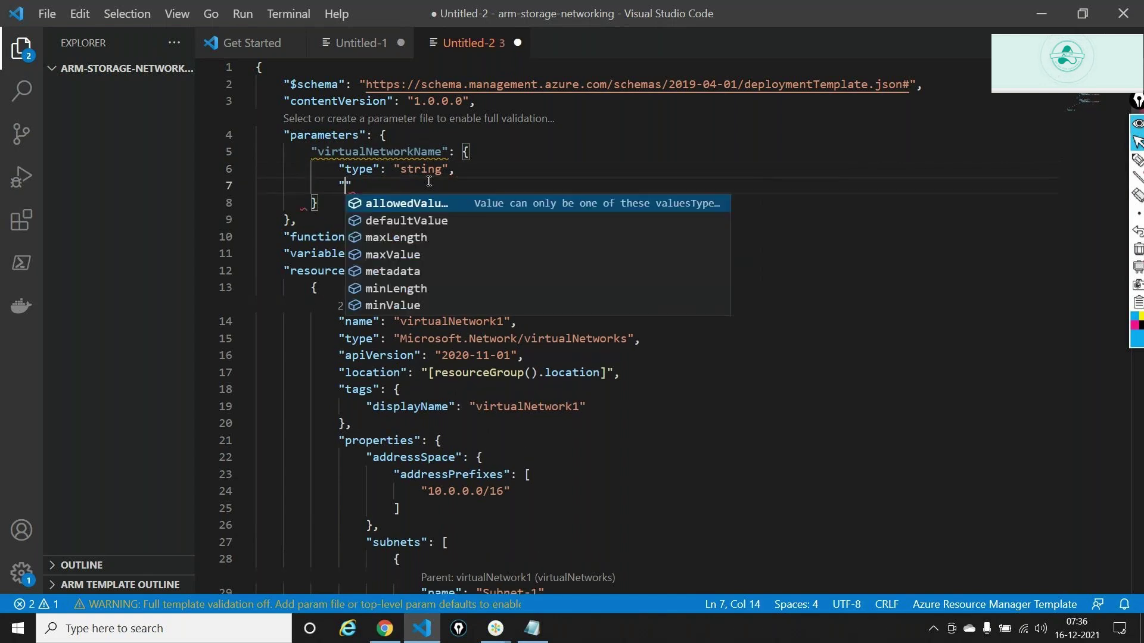
key("Down")
key("Return")
type(":")
key("Up")
key("Up")
key("Up")
key("Up")
key("Up")
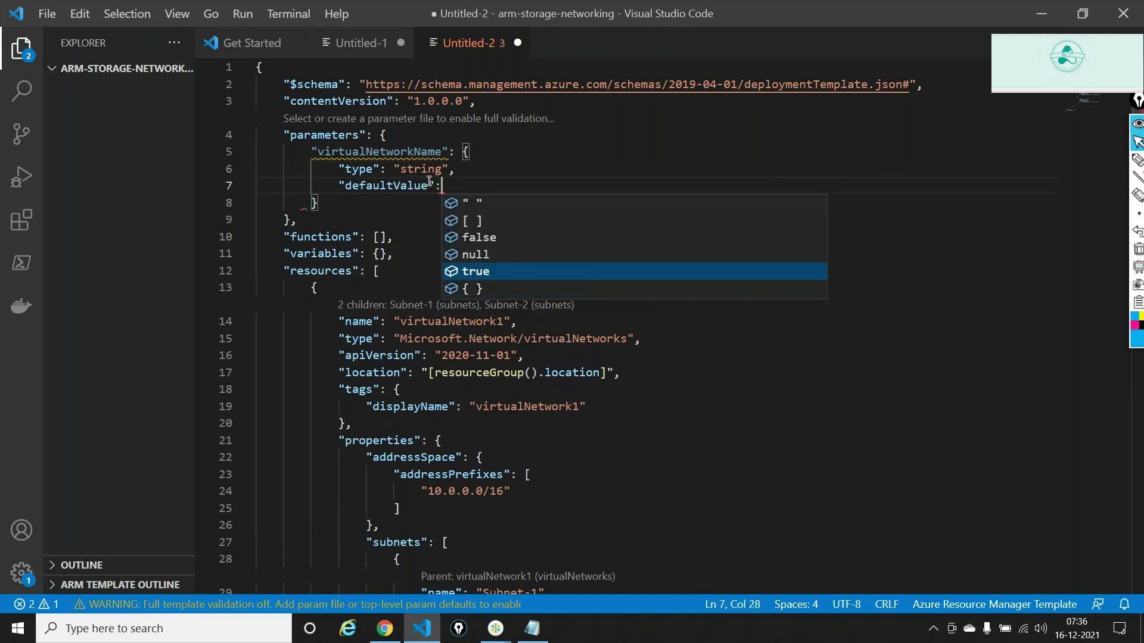
key("Return")
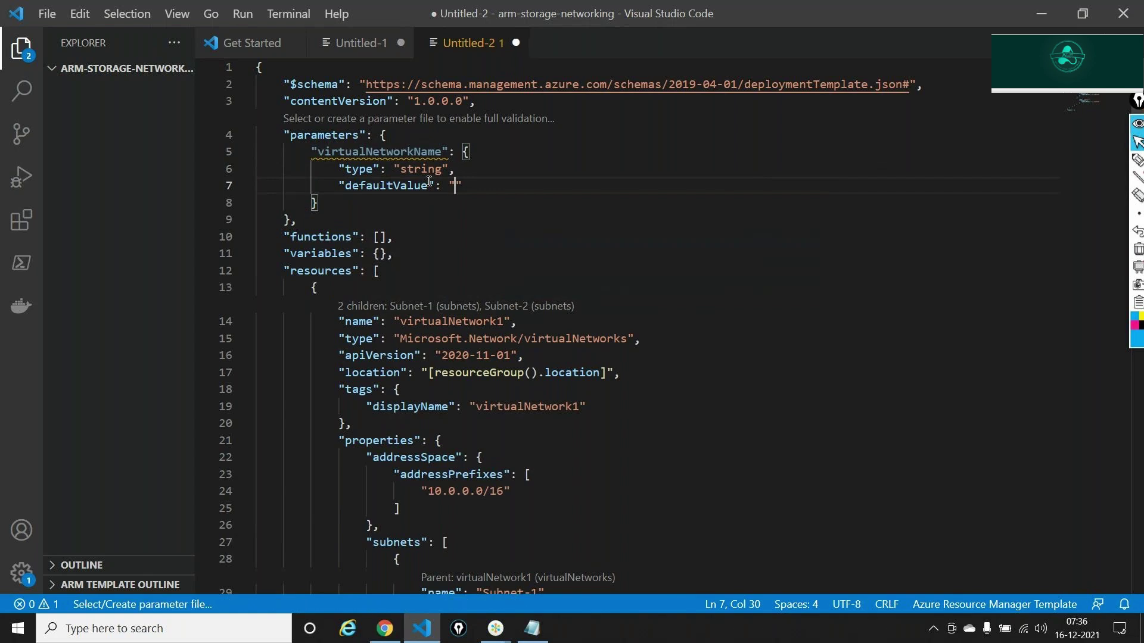
type("storage")
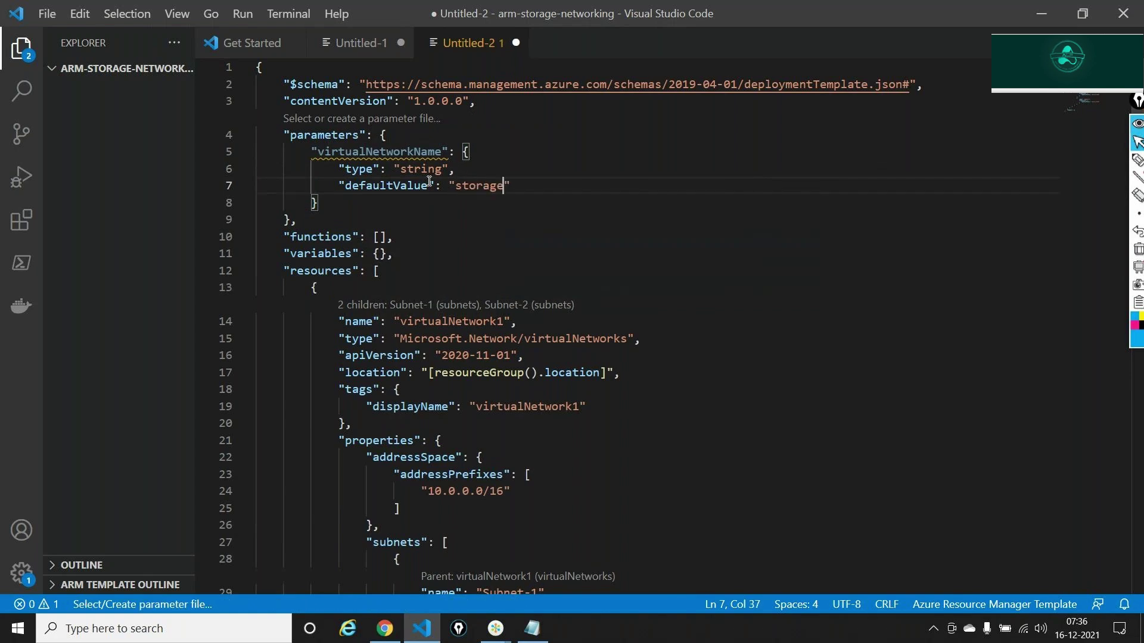
- Complete the virtualNetworkName default value as "storage-vnet" and set the virtual network resource's name to [parameters('virtualNetworkName')]
type("-vnet")
key("Right")
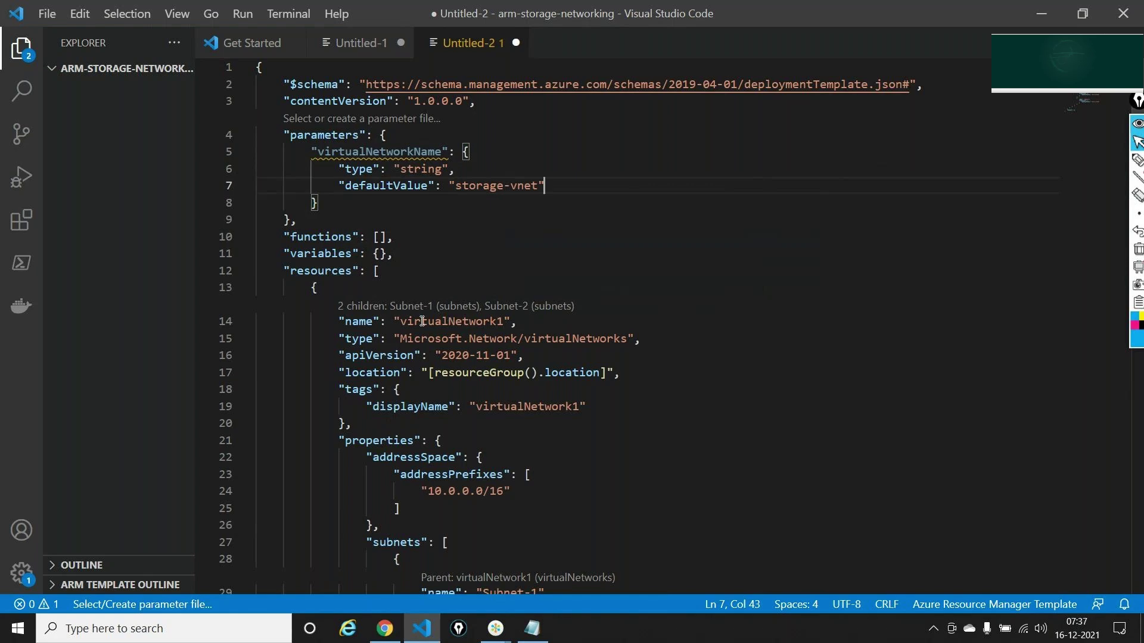
left_click_drag(399, 322, 509, 321)
type("[")
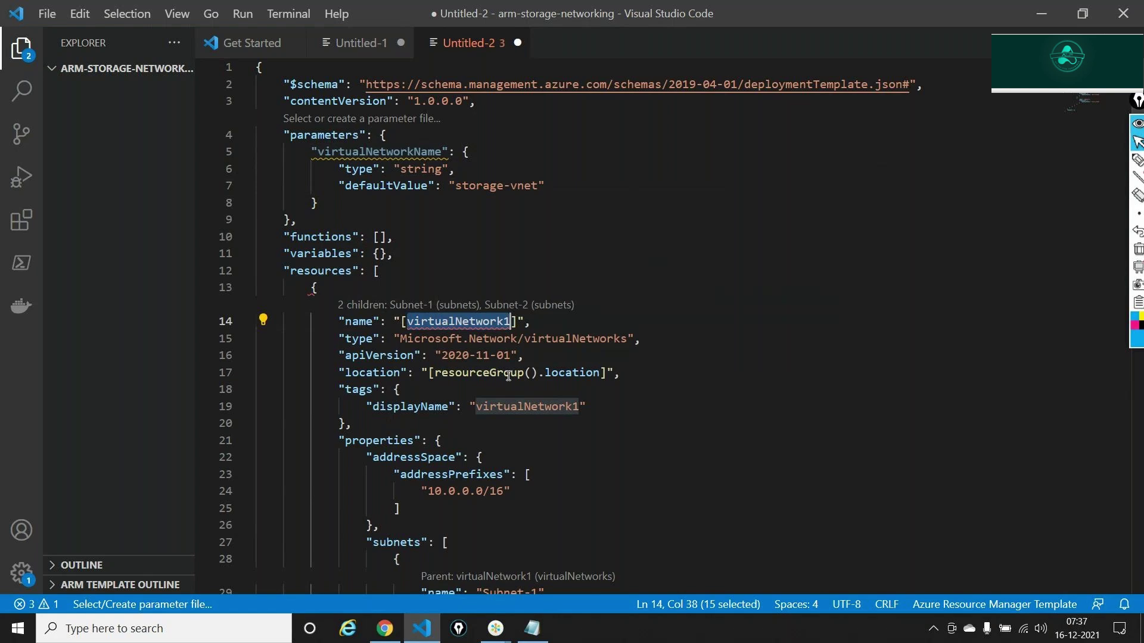
type("pa")
key("Tab")
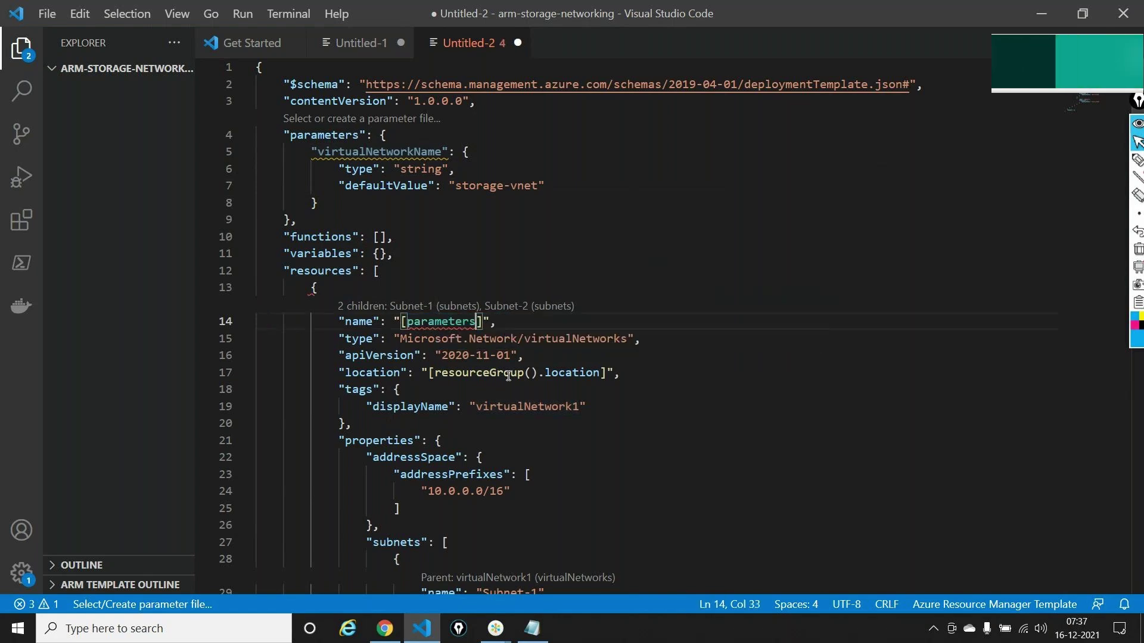
key("Tab")
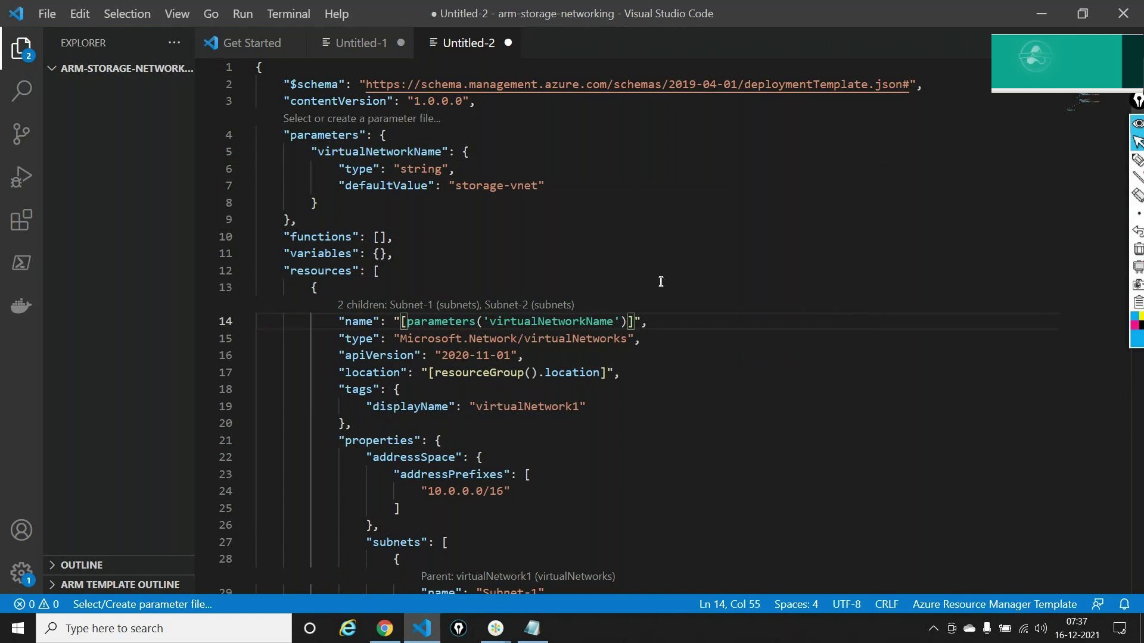
scroll(660, 282, "down", 2)
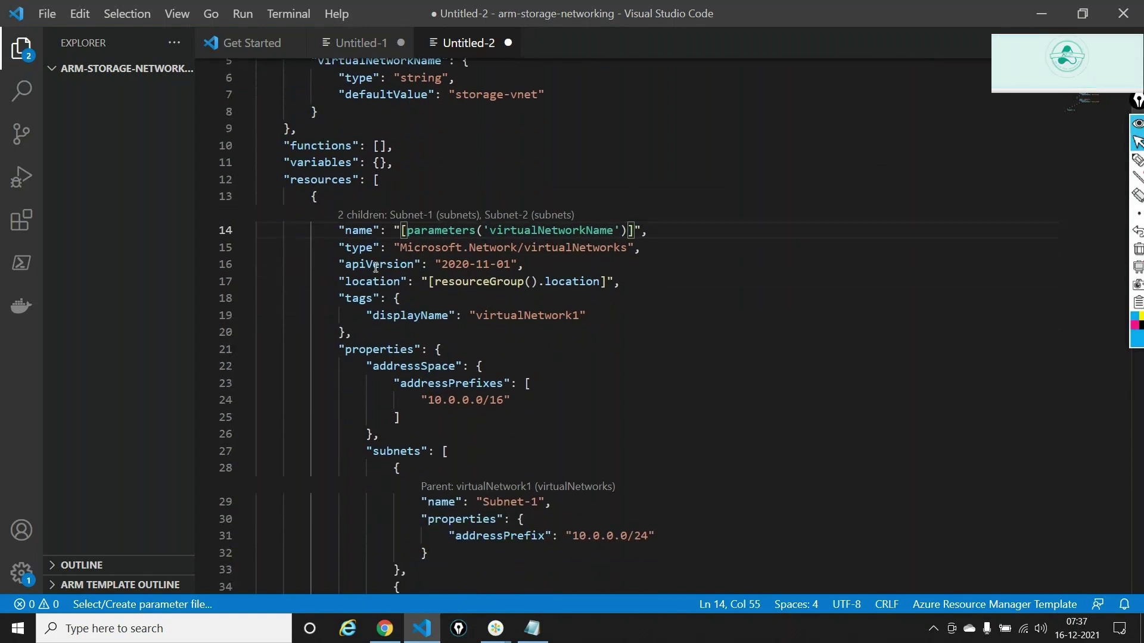
double_click(373, 281)
double_click(517, 285)
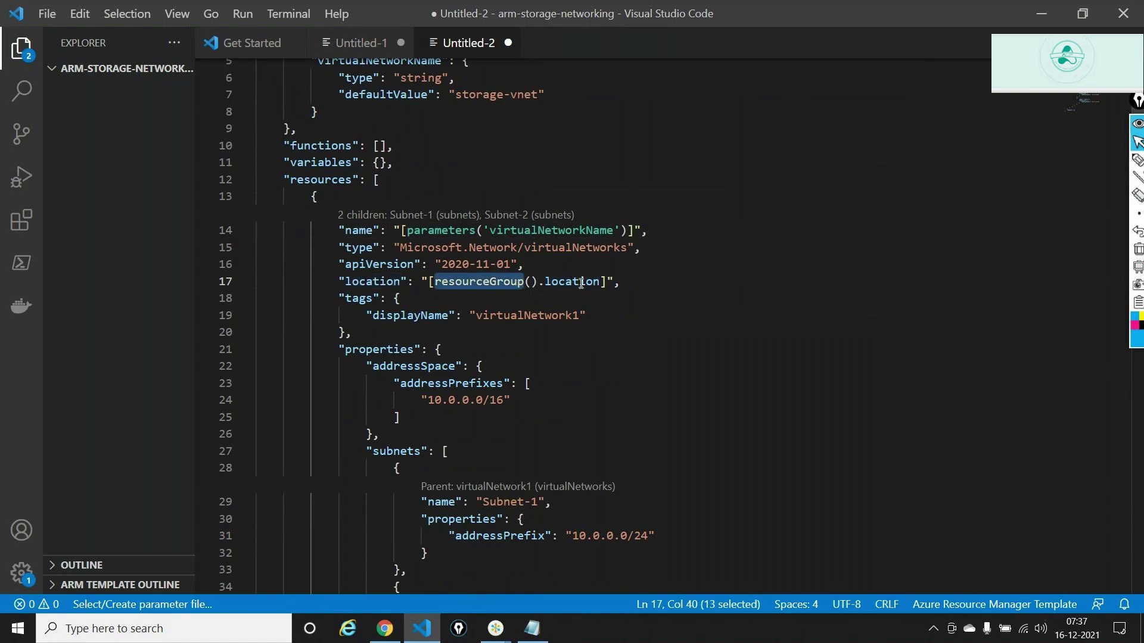
double_click(582, 282)
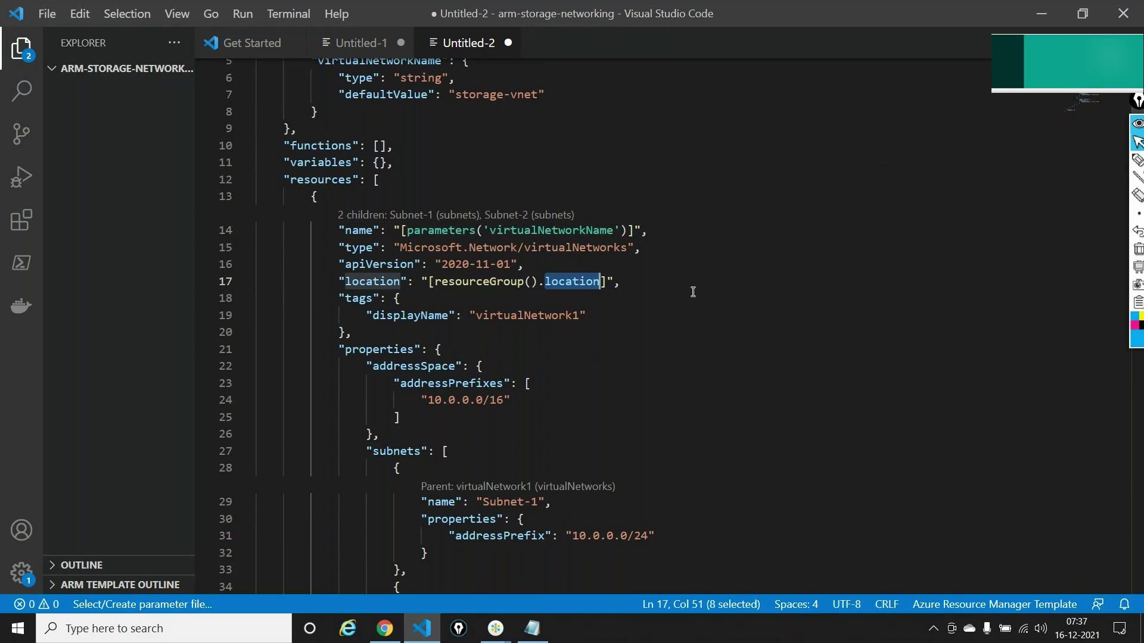
- Delete the tags block with its displayName entry from the virtual network resource
scroll(692, 291, "down", 1)
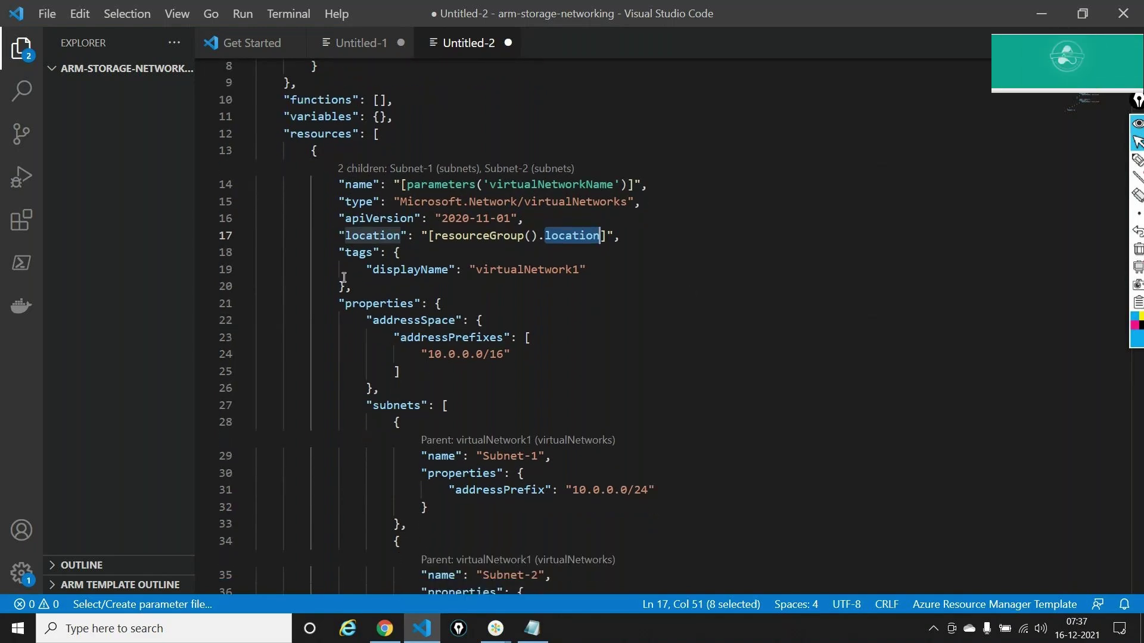
left_click_drag(339, 252, 363, 288)
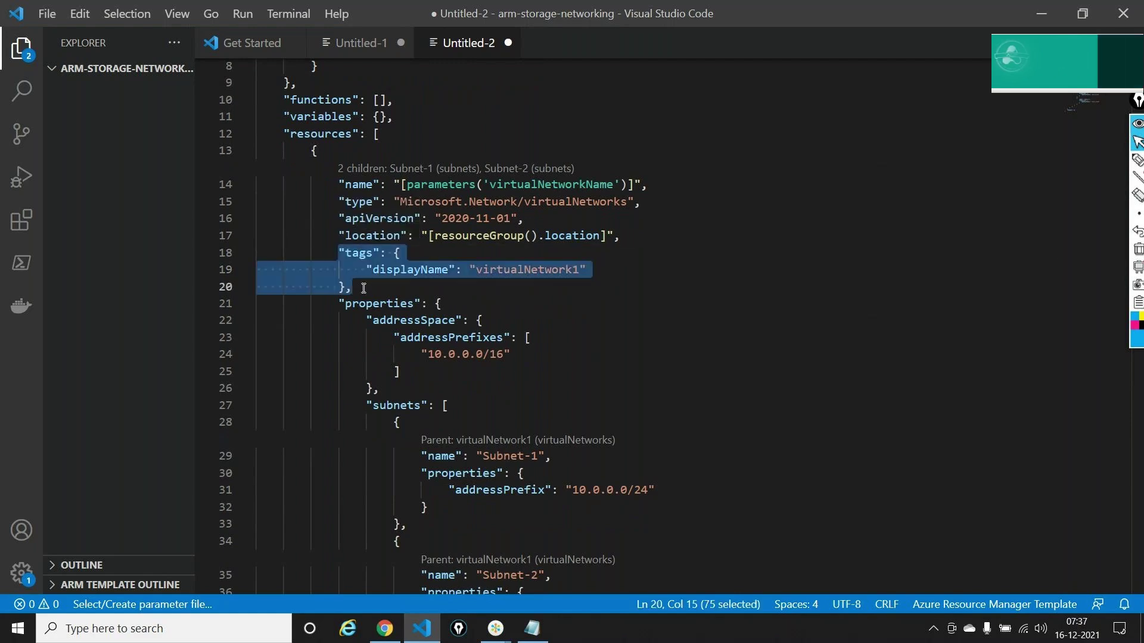
key("BackSpace")
key("BackSpace")
key("BackSpace")
key("BackSpace")
key("BackSpace")
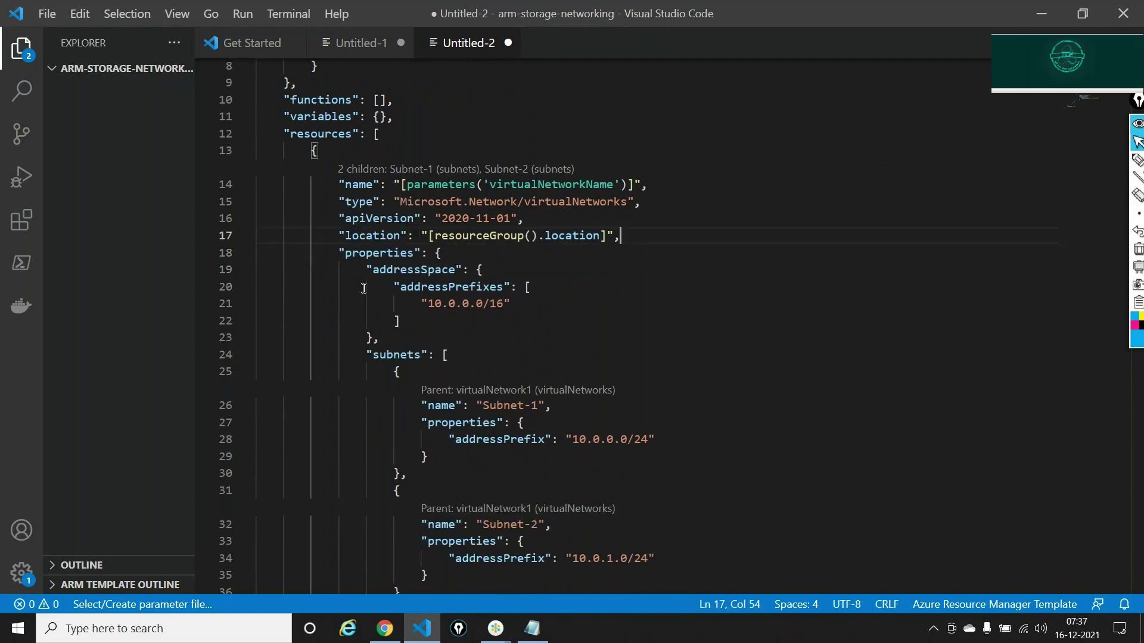
- Examine the virtual network's properties, including the address space, its address prefixes and the subnets array
double_click(384, 252)
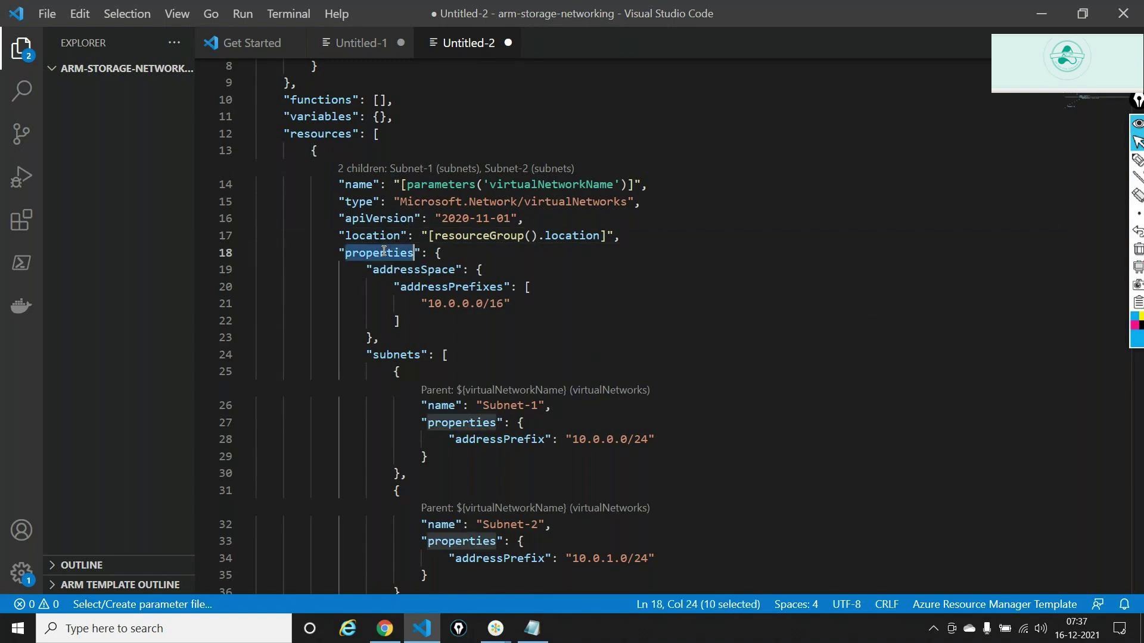
left_click(422, 269)
double_click(422, 269)
double_click(459, 287)
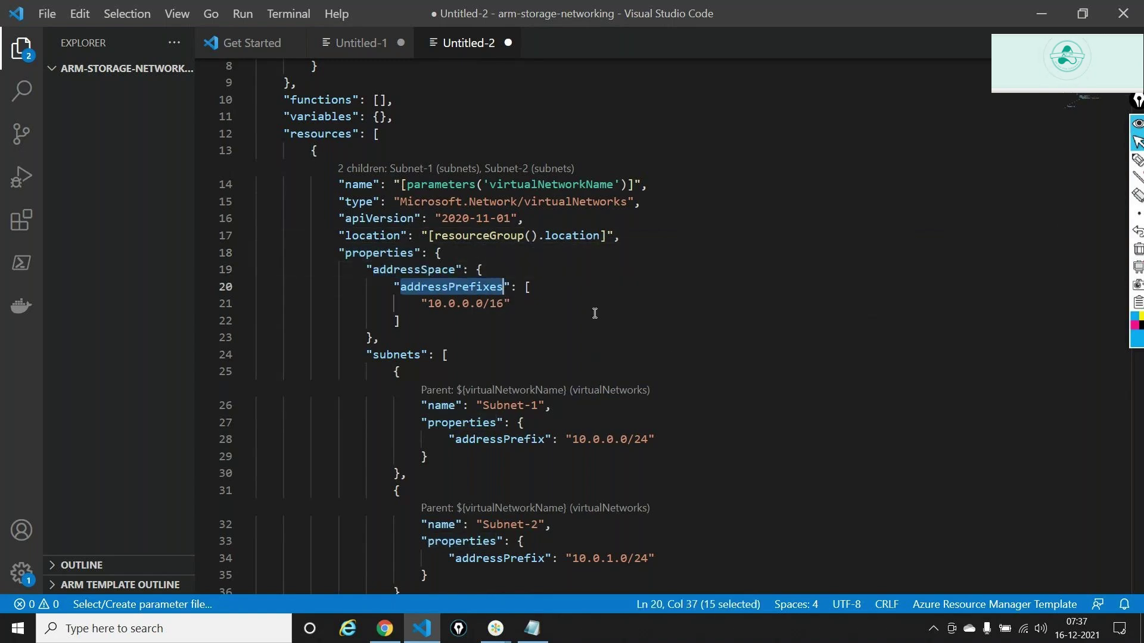
left_click(438, 331)
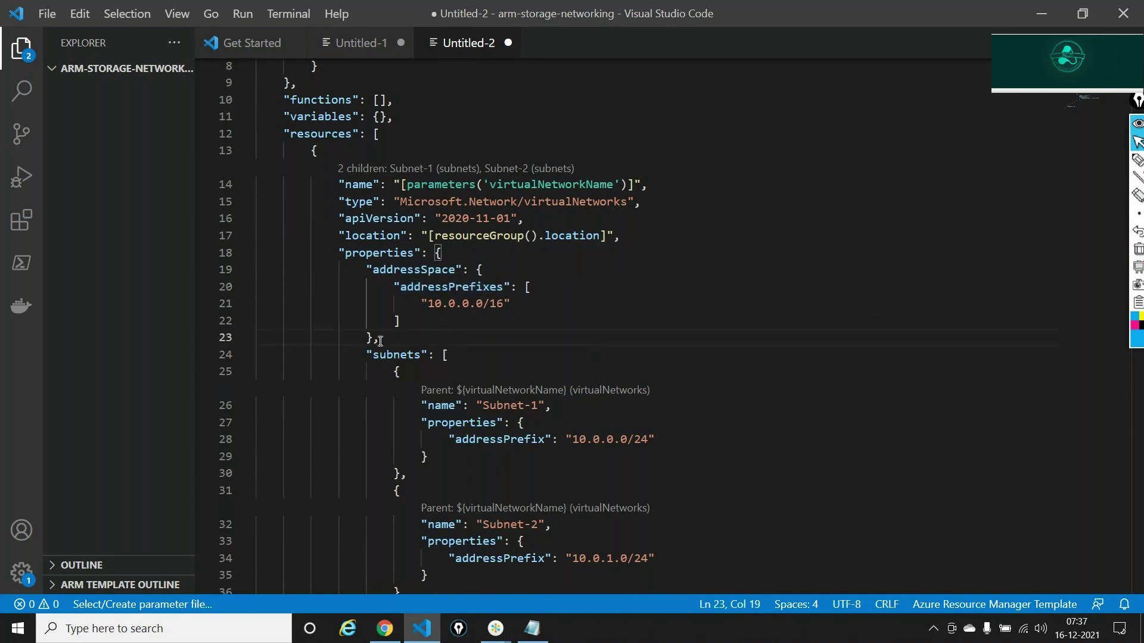
key("shift+Up")
key("shift+Up")
key("shift+Up")
key("shift+Up")
left_click(544, 343)
left_click_drag(428, 303, 497, 304)
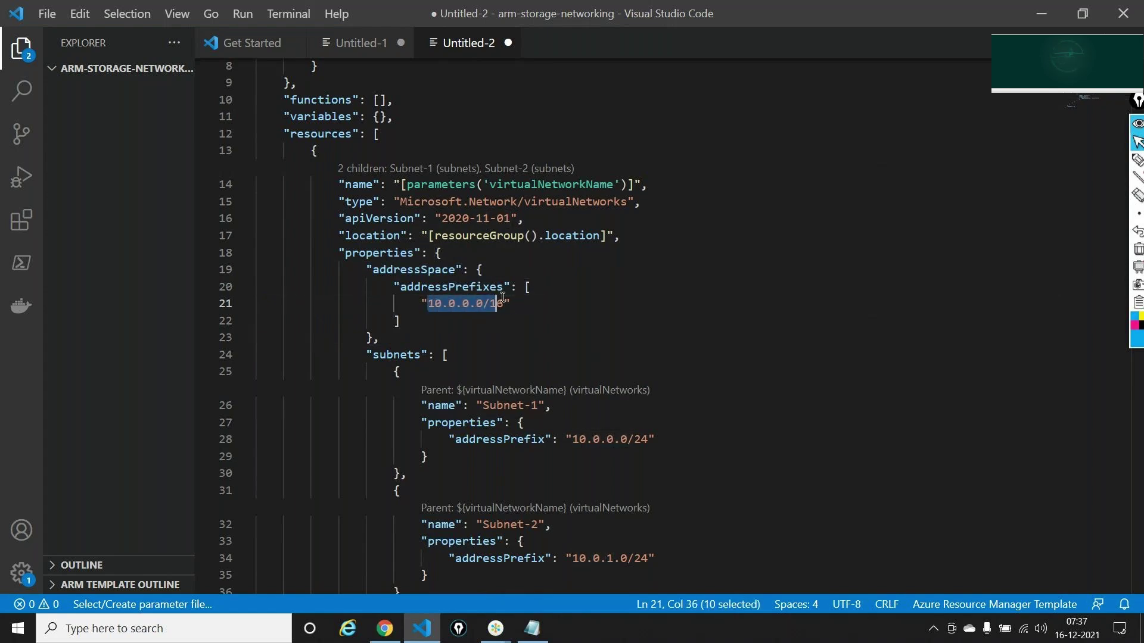
left_click(521, 310)
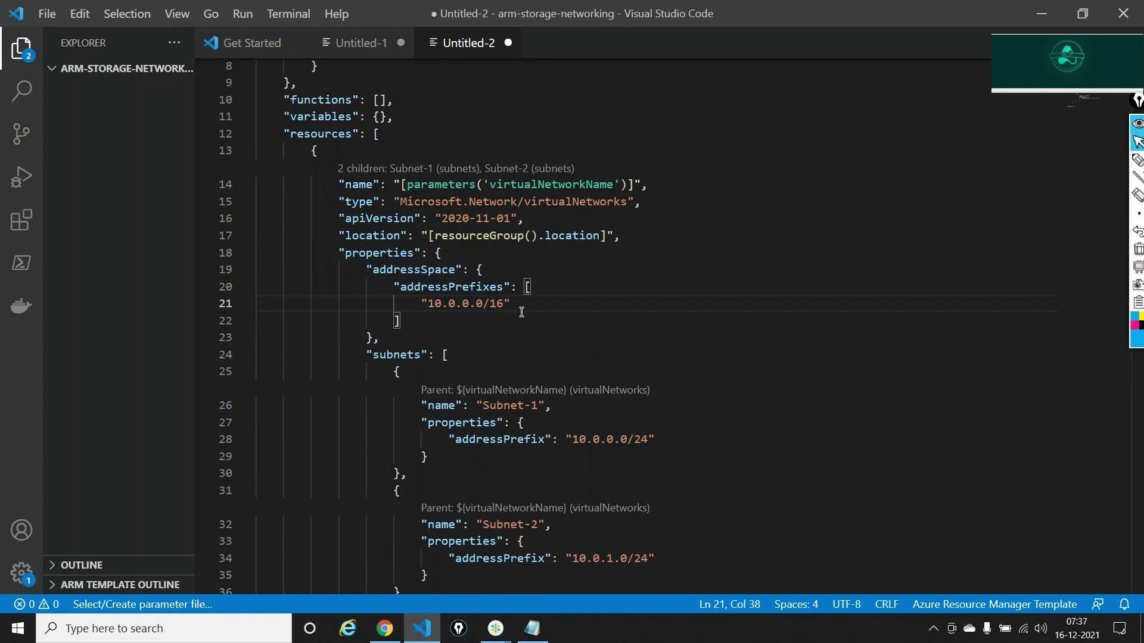
scroll(521, 312, "down", 1)
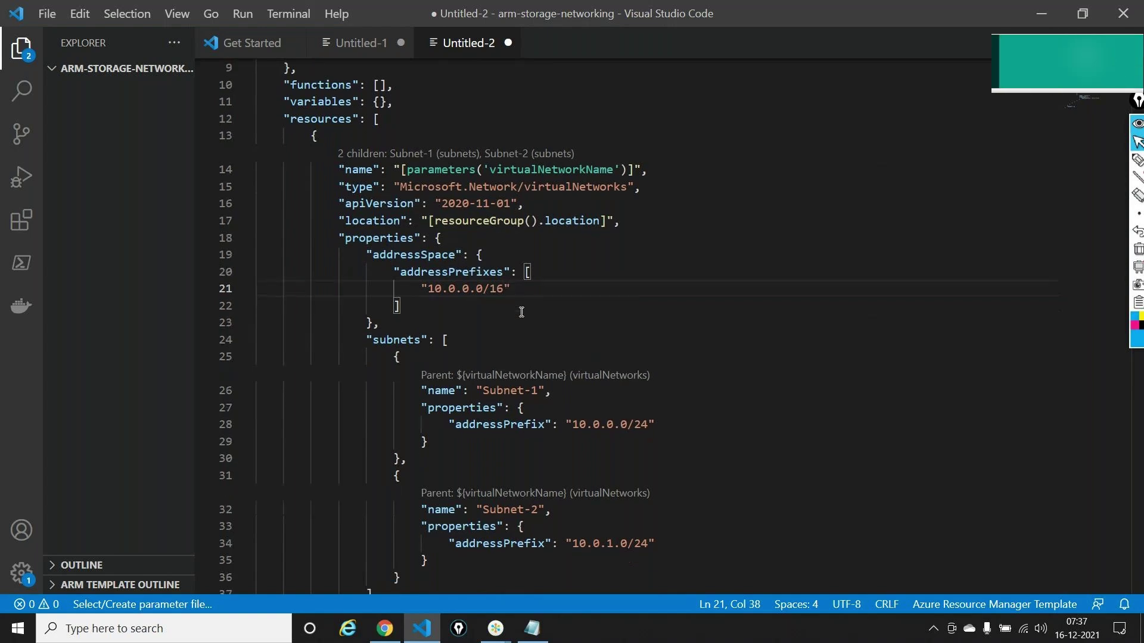
left_click(423, 208)
double_click(423, 208)
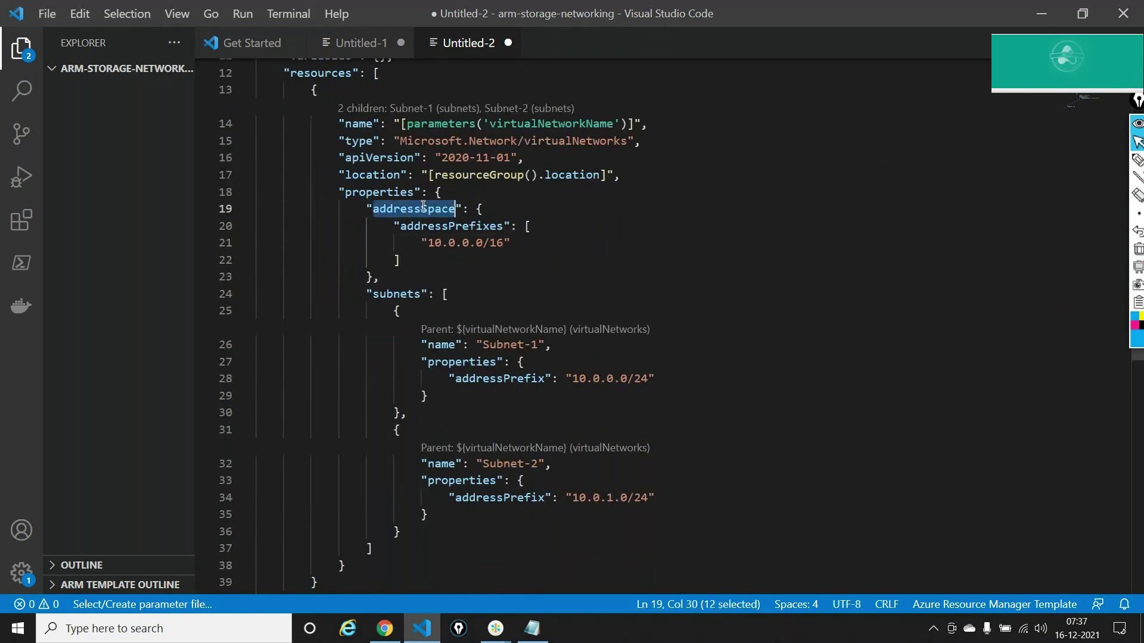
double_click(402, 292)
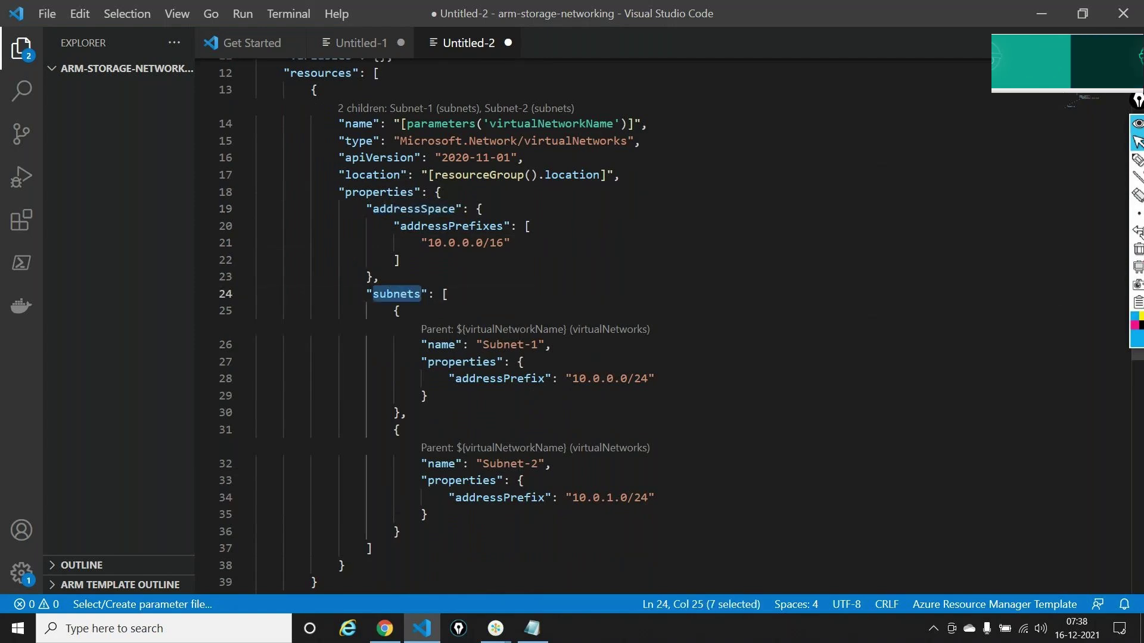
left_click(1136, 159)
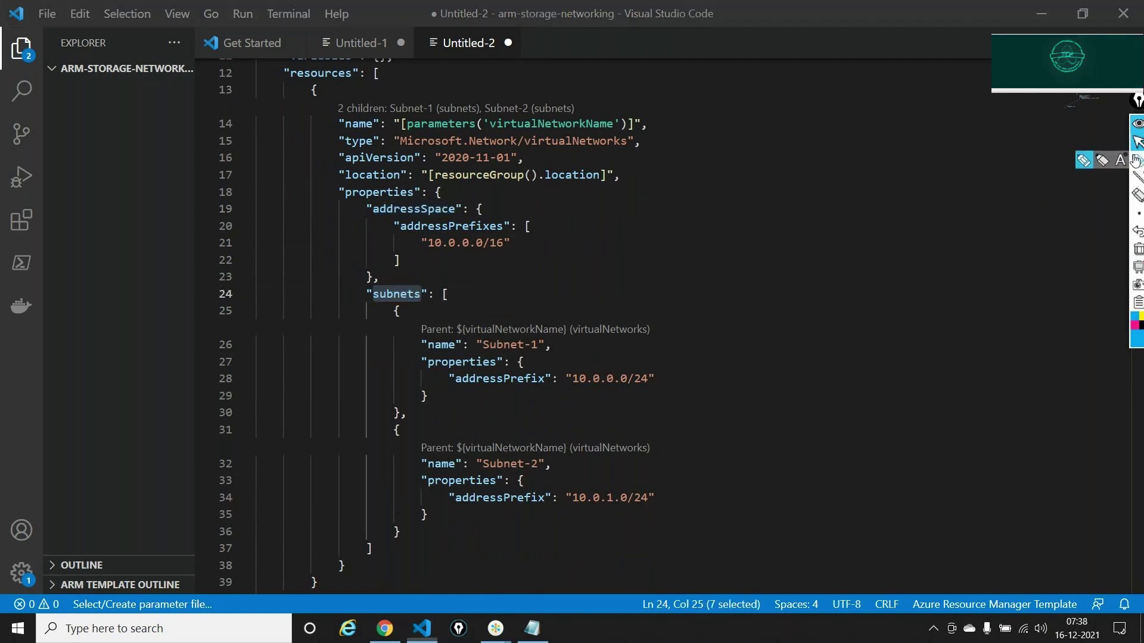
left_click_drag(456, 292, 475, 280)
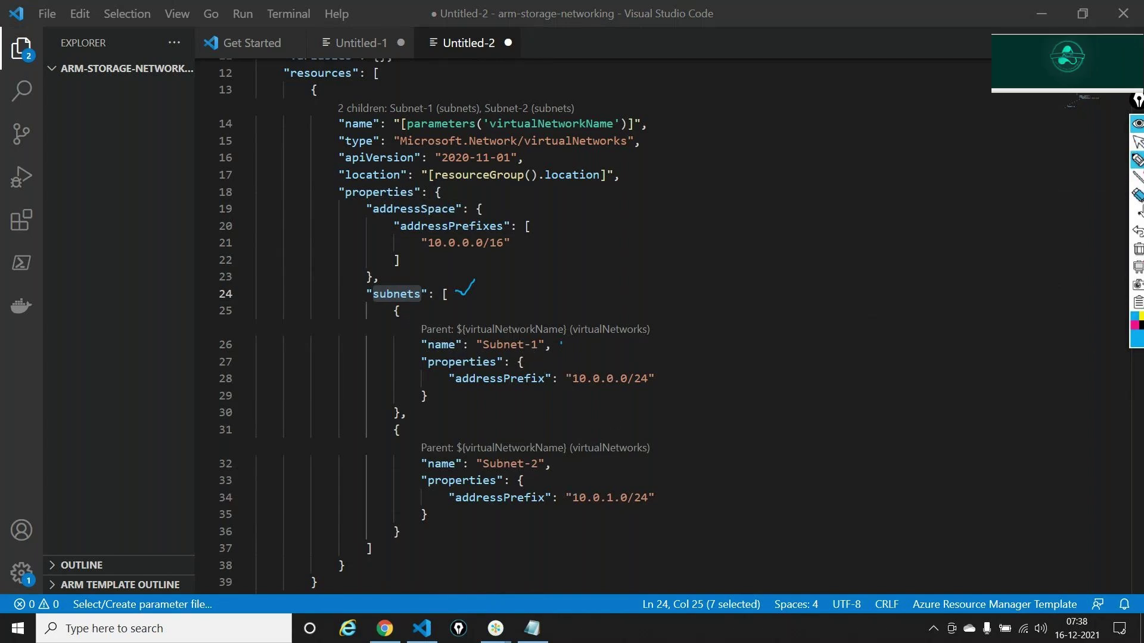
left_click(1138, 247)
left_click(1138, 143)
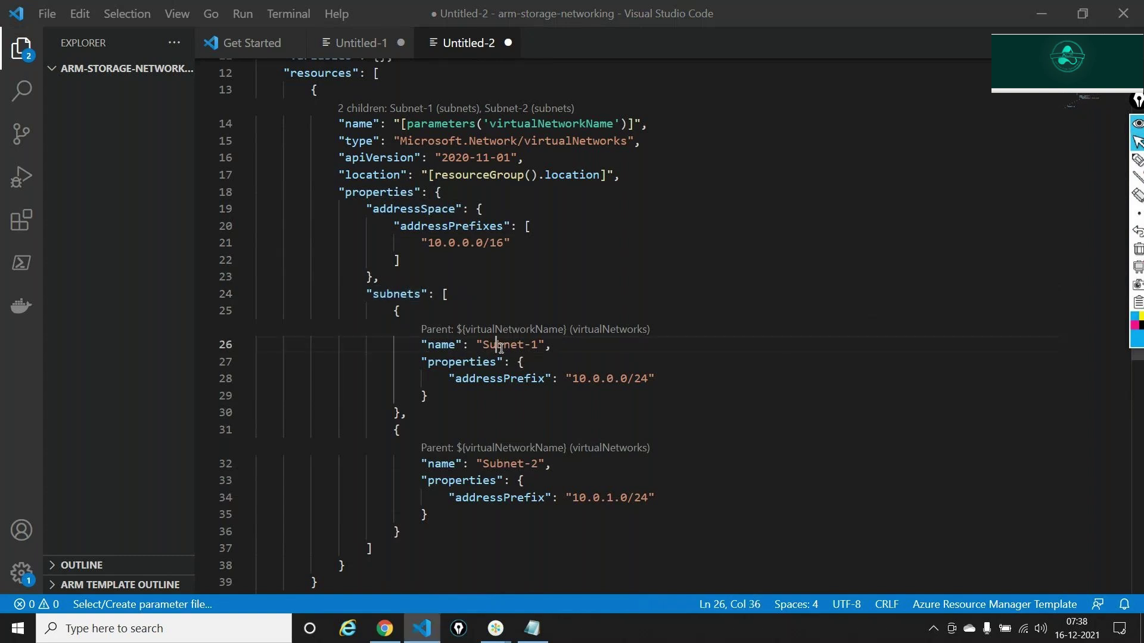
- Delete the Subnet-2 object from the subnets array, along with the leftover blank line and the comma after Subnet-1's object
triple_click(477, 346)
left_click(397, 431)
left_click_drag(398, 438, 410, 532)
key("BackSpace")
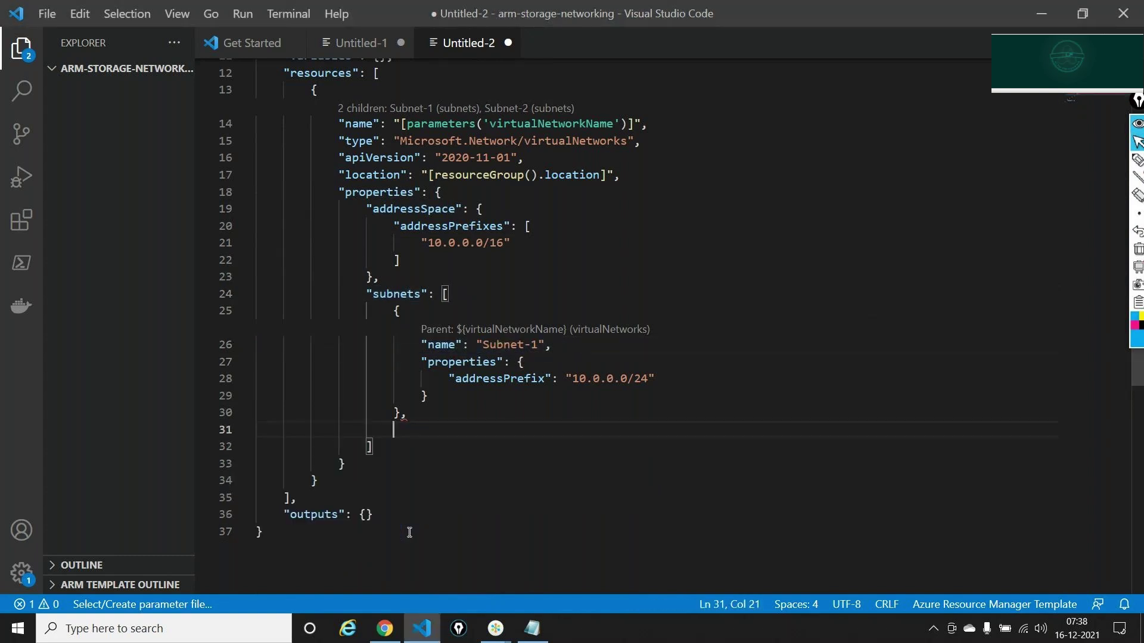
key("BackSpace")
key("BackSpace")
key("BackSpace")
key("BackSpace")
key("BackSpace")
key("BackSpace")
key("BackSpace")
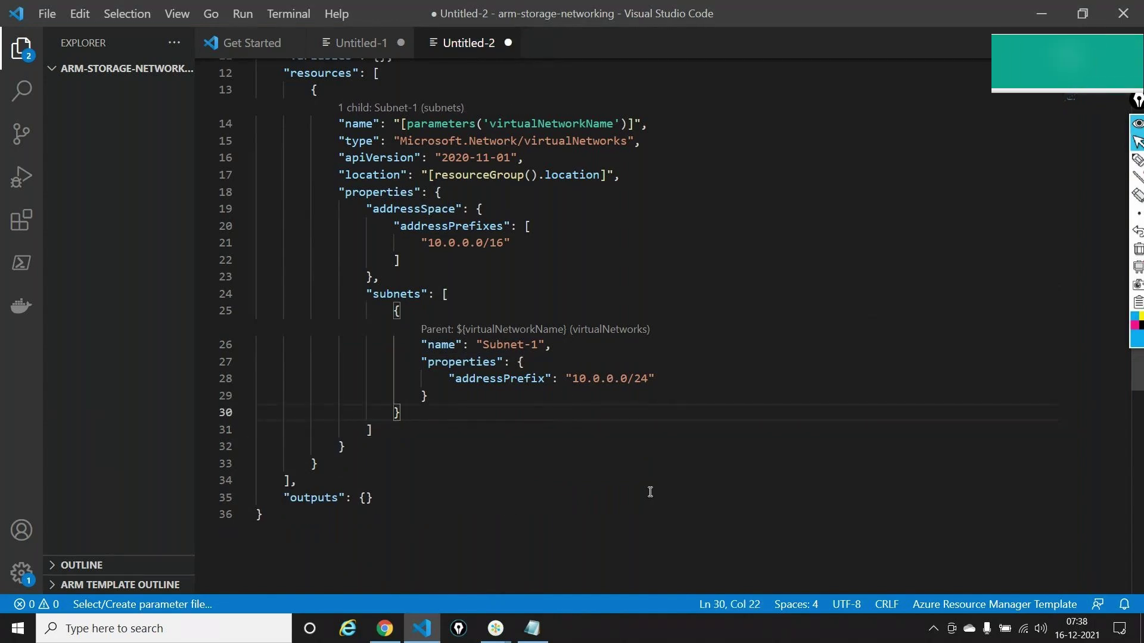
- Add a parameter object named subnetName after virtualNetworkName in the template's parameters section
left_click_drag(484, 345, 540, 345)
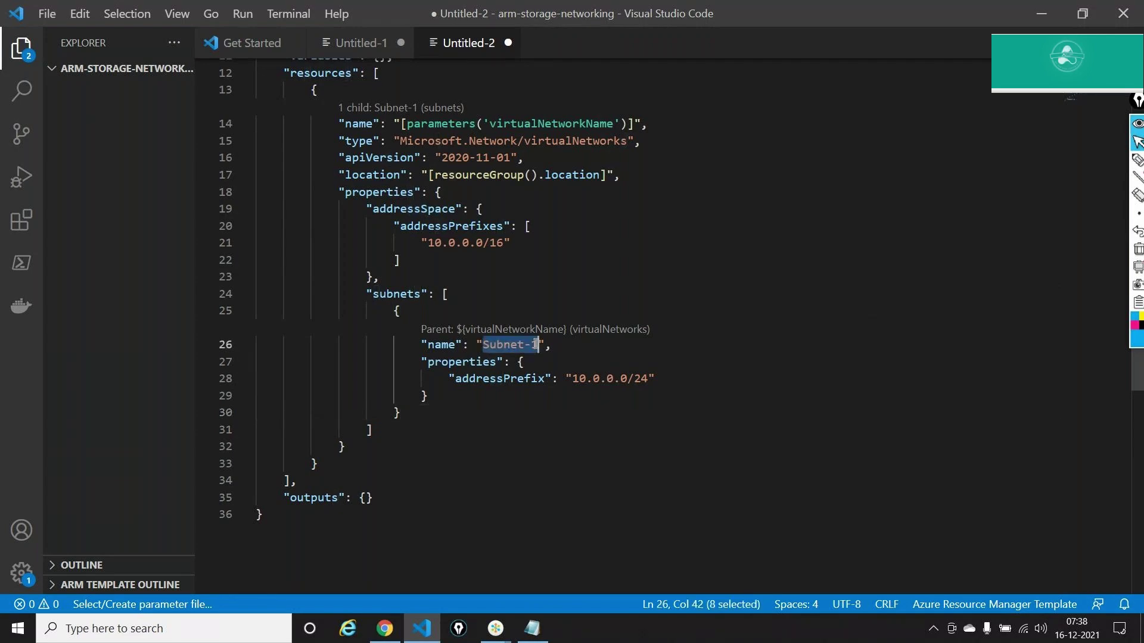
scroll(553, 306, "up", 4)
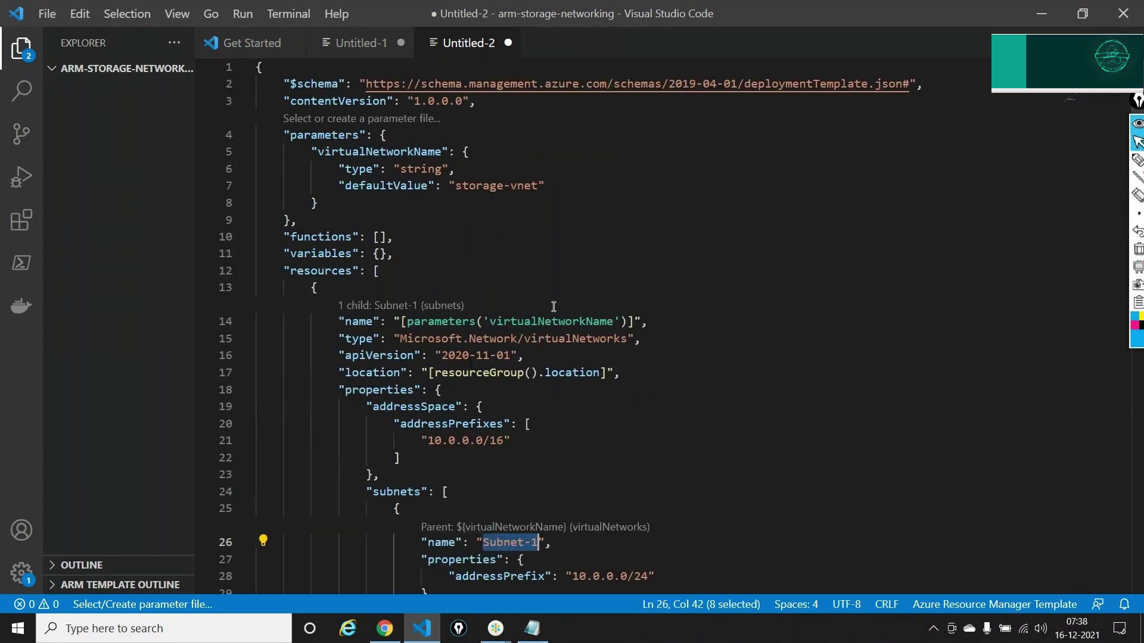
left_click(467, 151)
key("Down")
key("Down")
key("Down")
type(",")
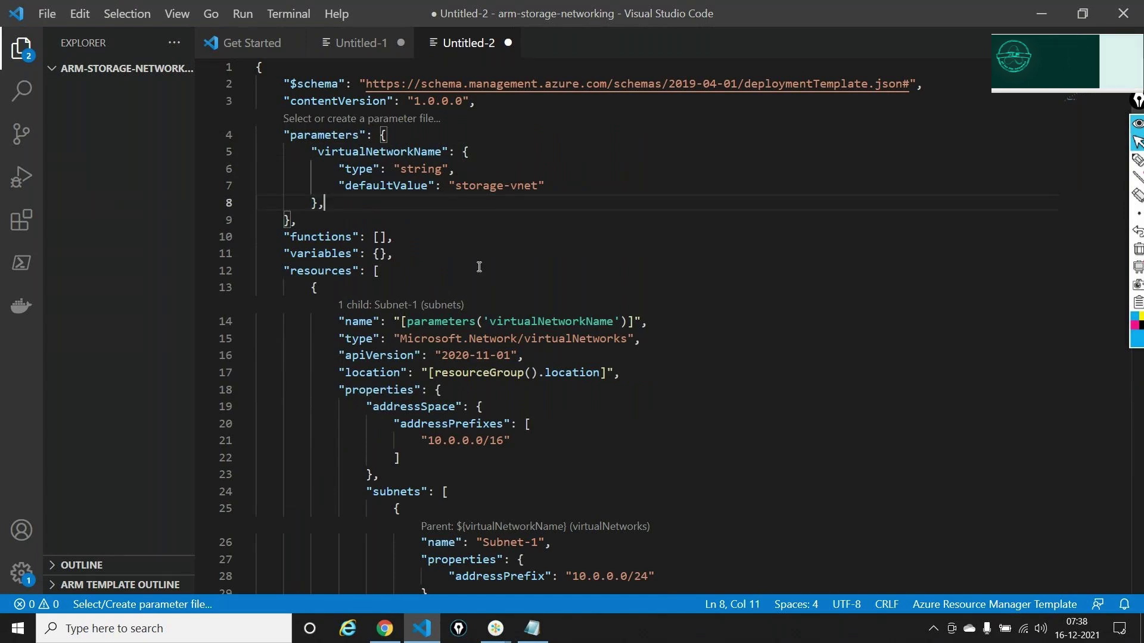
key("Return")
type("\"suv")
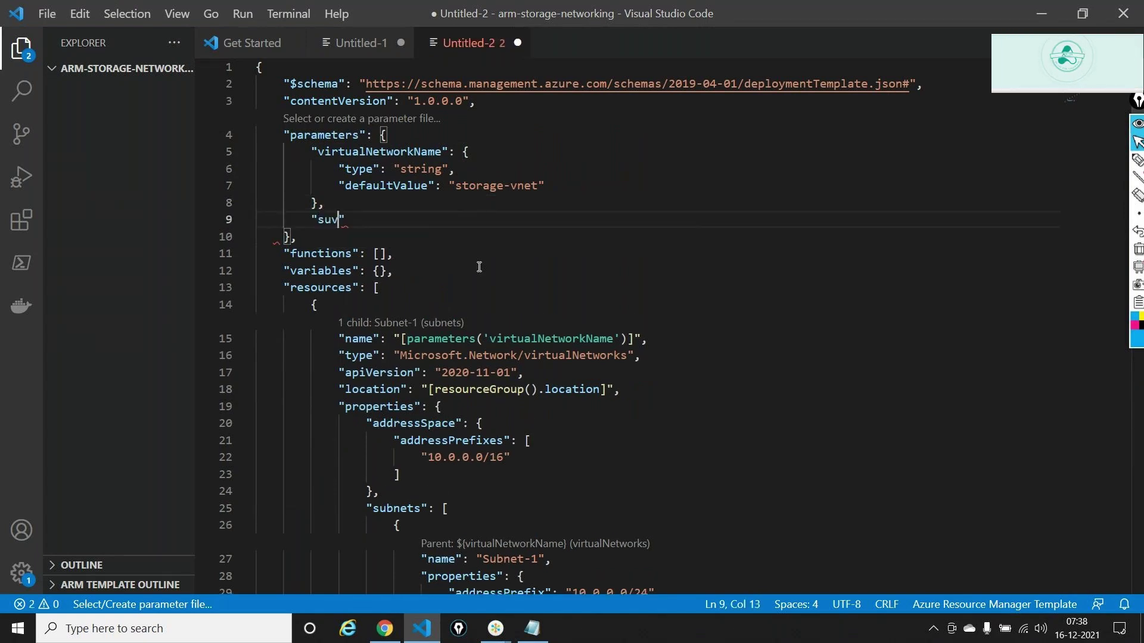
key("BackSpace")
type("bnet")
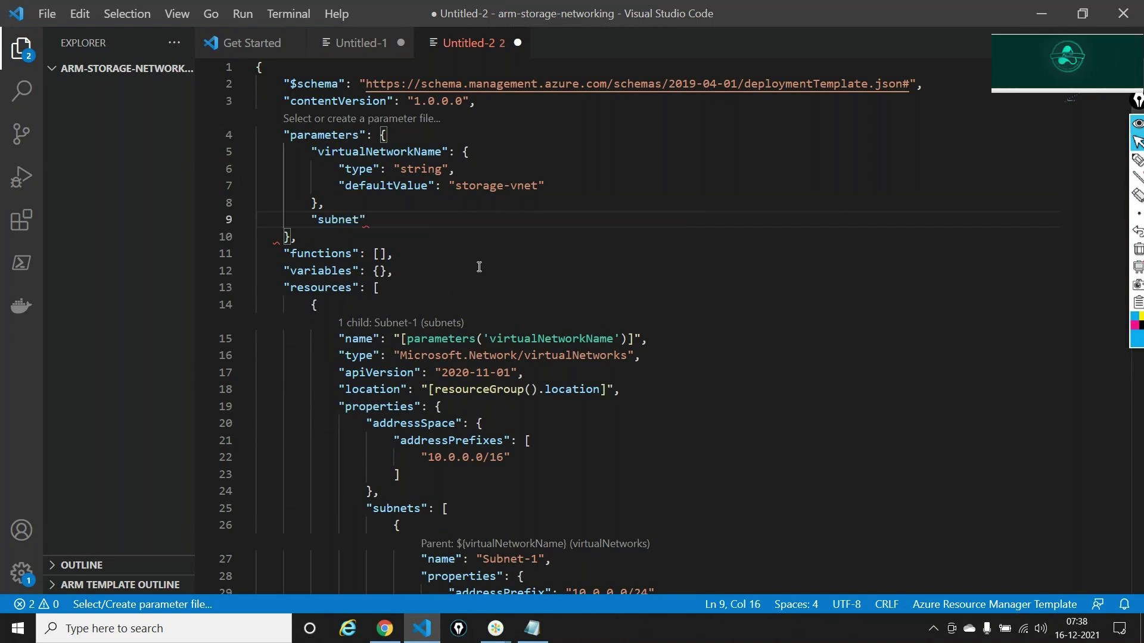
type("Name\":")
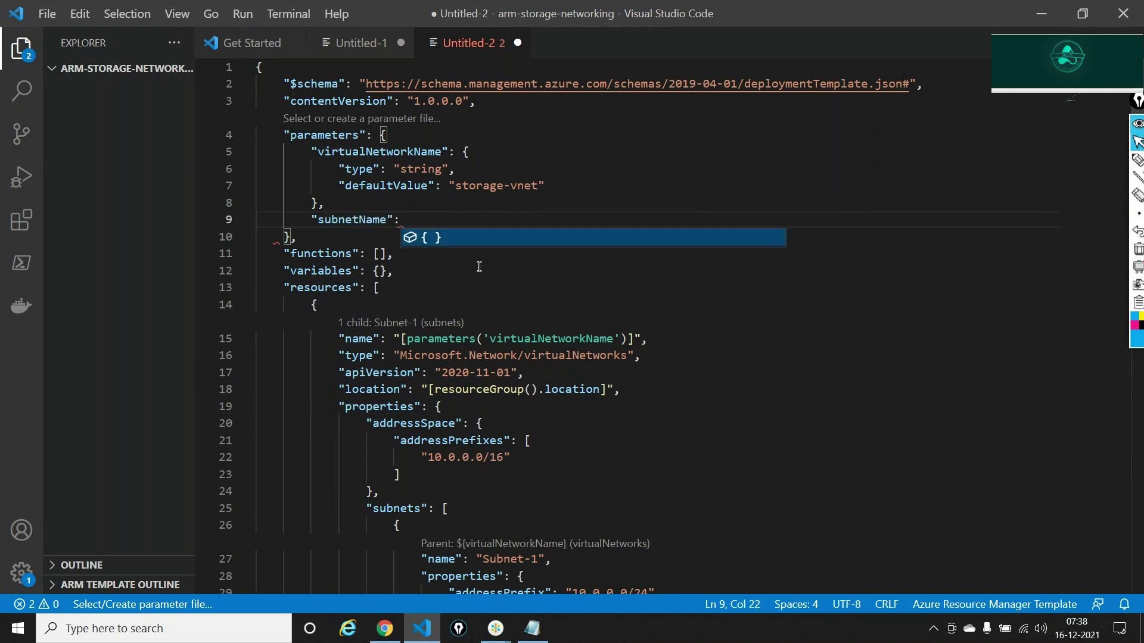
key("Return")
- Give the subnetName parameter the type "string"
type("\"")
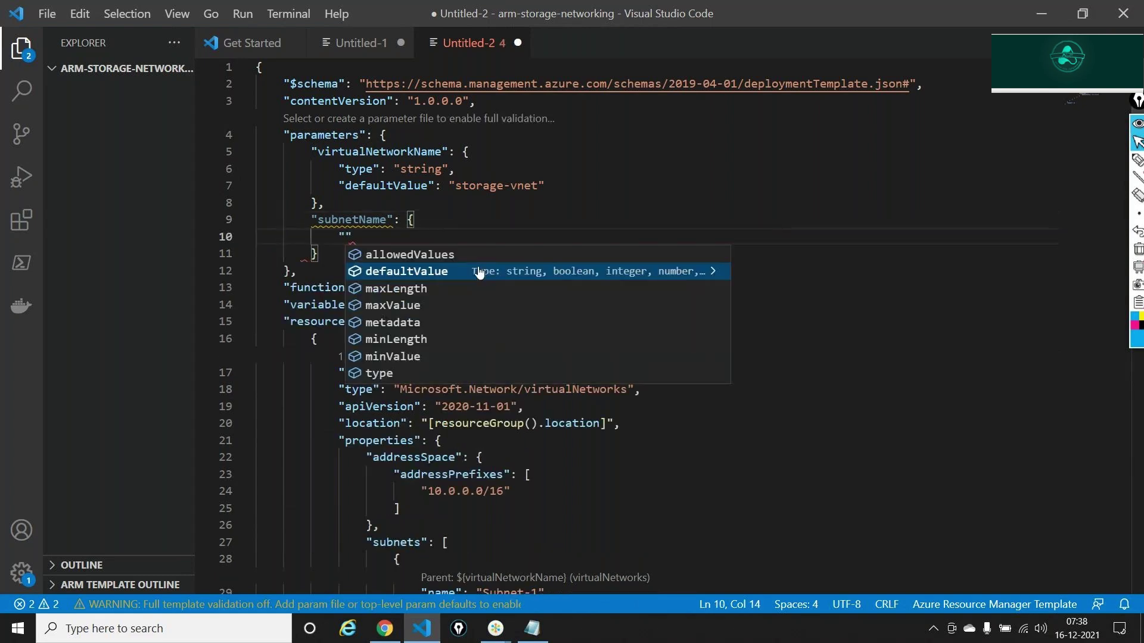
type("t")
key("Return")
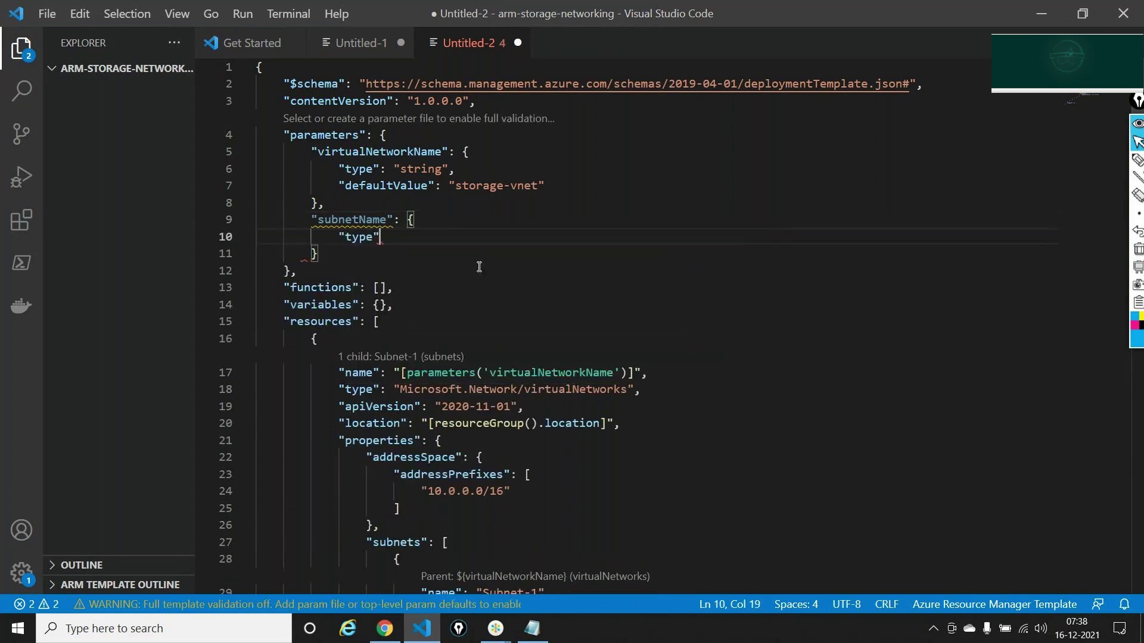
type(":")
key("Return")
type(",")
- Add a defaultValue of "storage-subnet" to the subnetName parameter
key("Return")
type("\"")
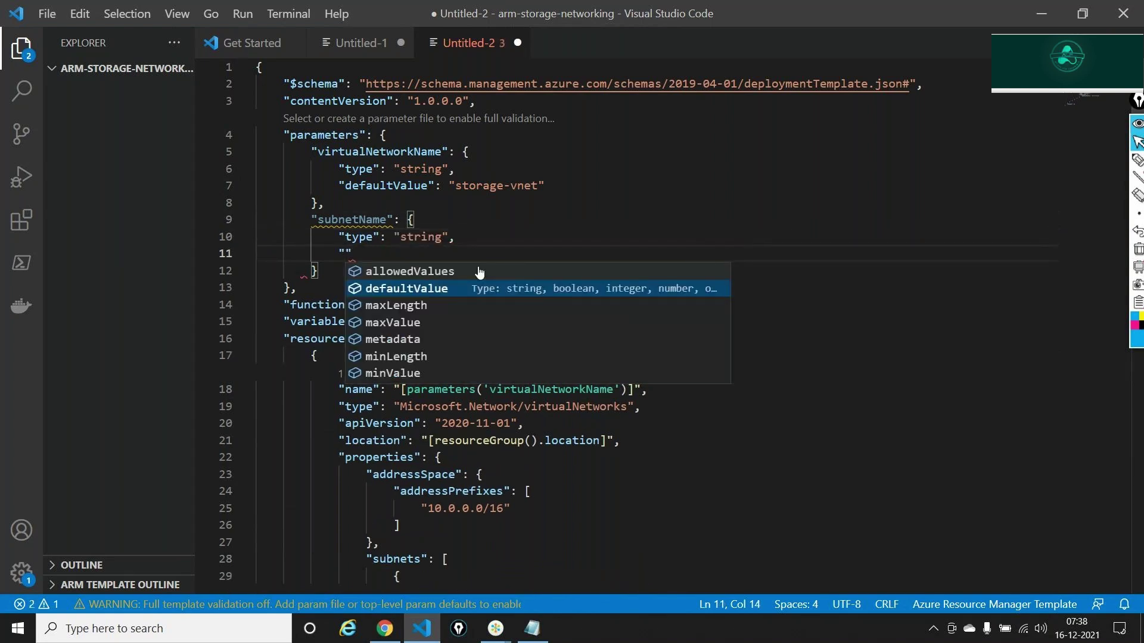
key("Return")
type(":")
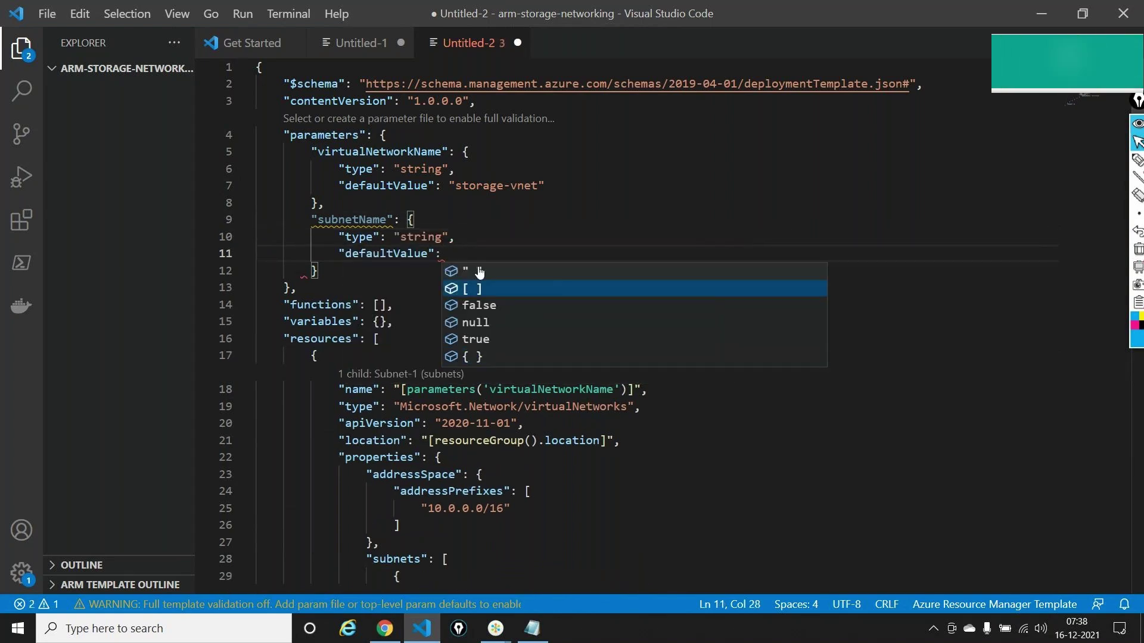
key("Return")
type("sto")
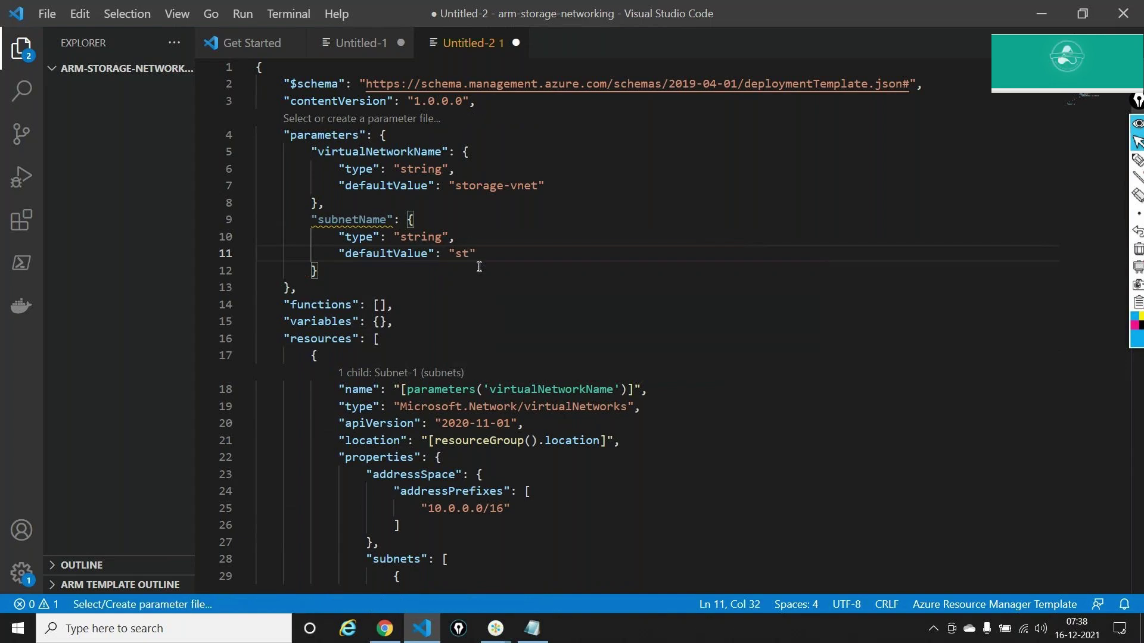
type("rage-subnet")
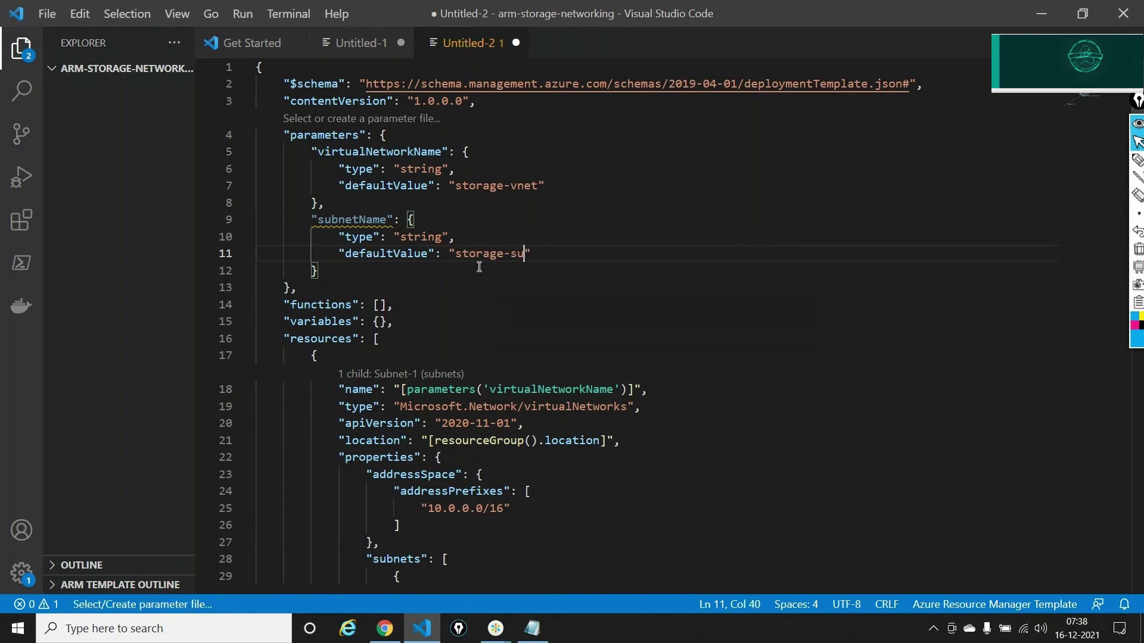
- Replace the Subnet-1 name value in the subnets array with the expression [parameters('subnetName')]
scroll(591, 230, "down", 5)
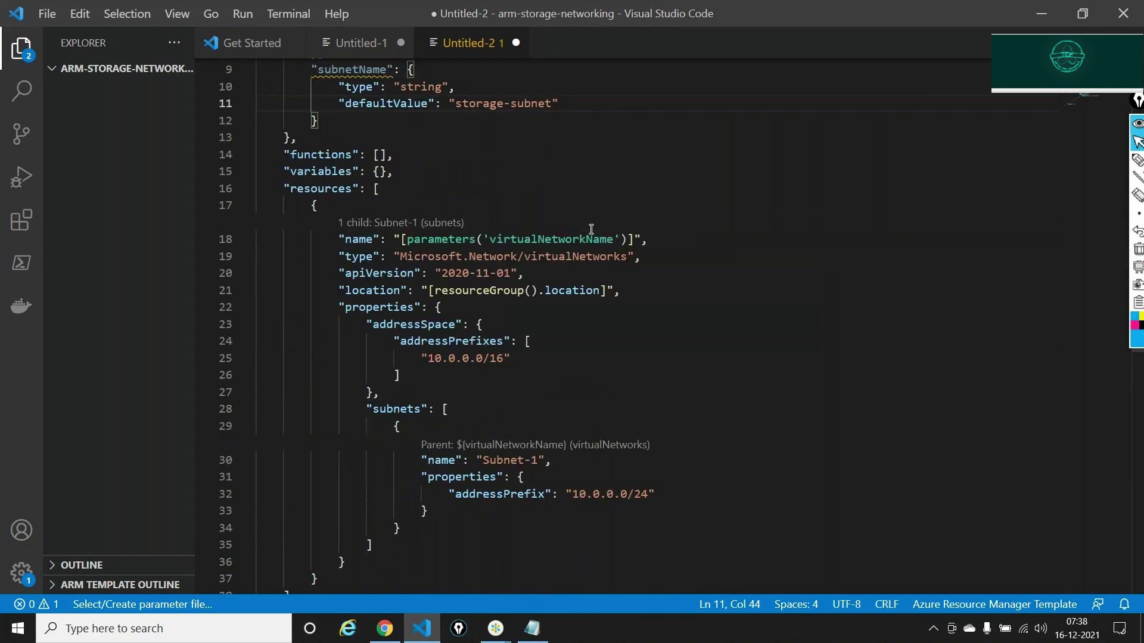
scroll(591, 229, "down", 2)
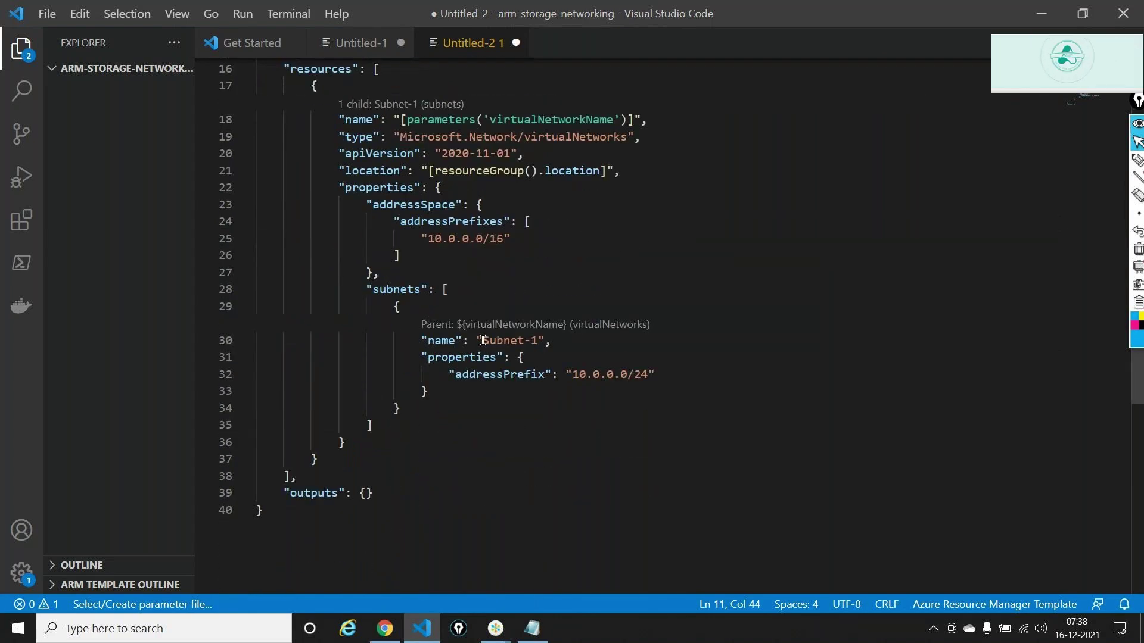
left_click_drag(483, 340, 540, 340)
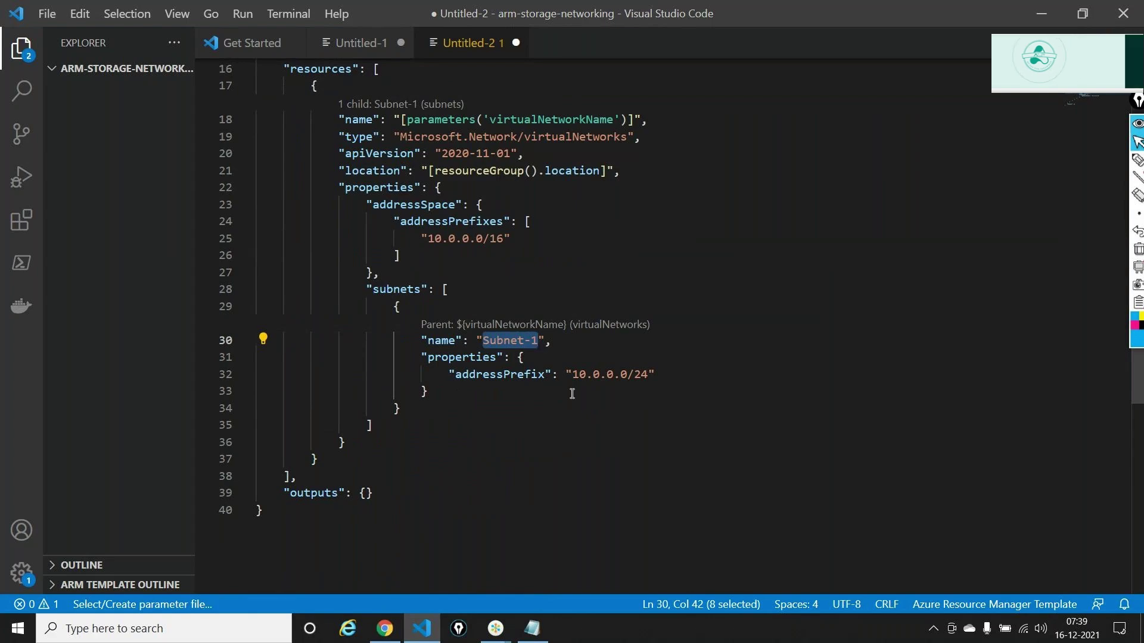
type("[pa")
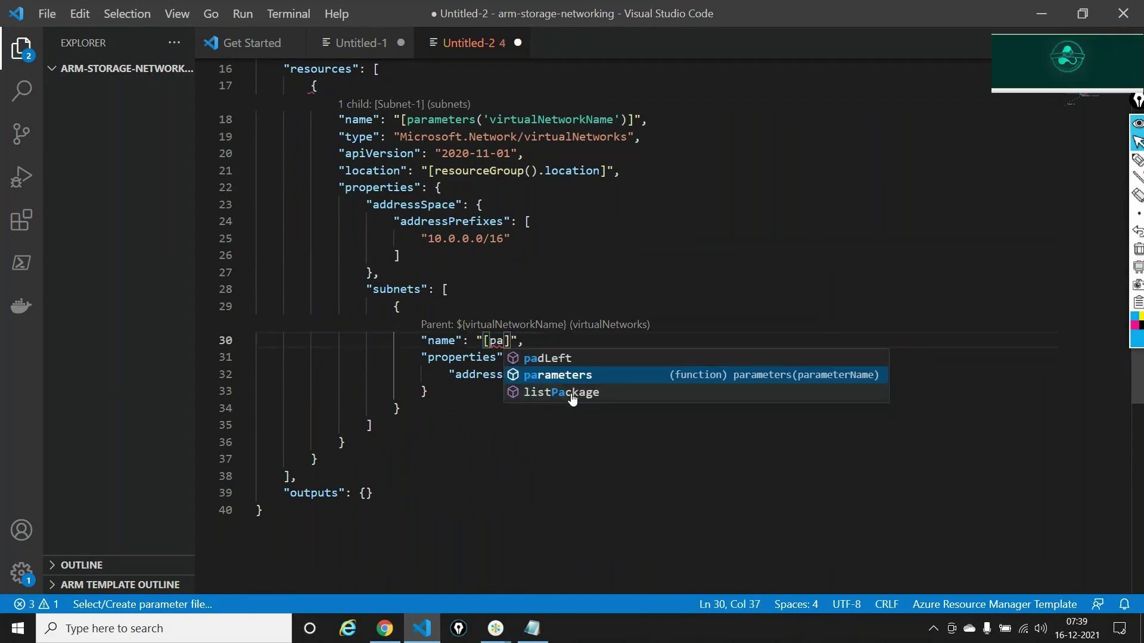
key("Return")
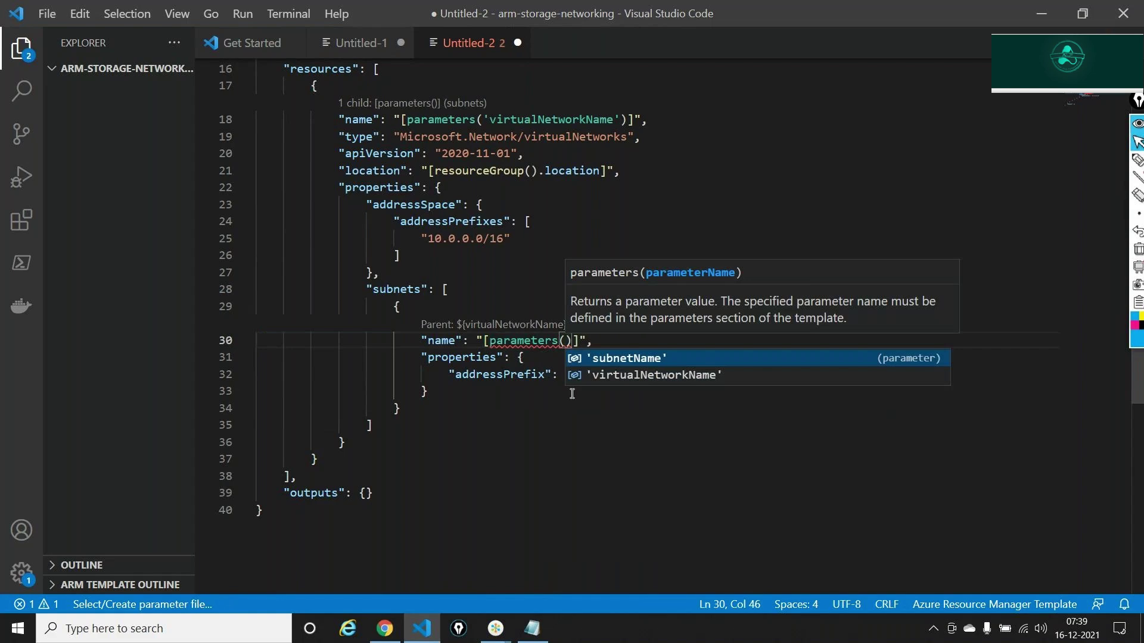
key("Return")
key("Right")
- Save the template as vnetstorage in the arm-storage-networking folder, using the JSON file type
scroll(571, 249, "up", 2)
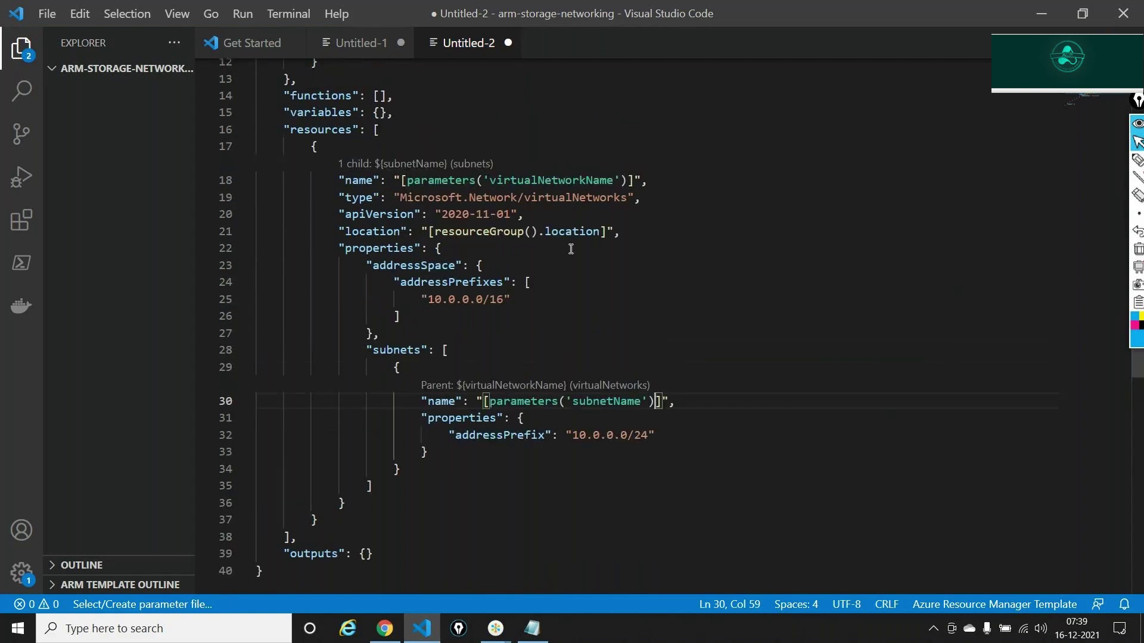
scroll(571, 249, "up", 2)
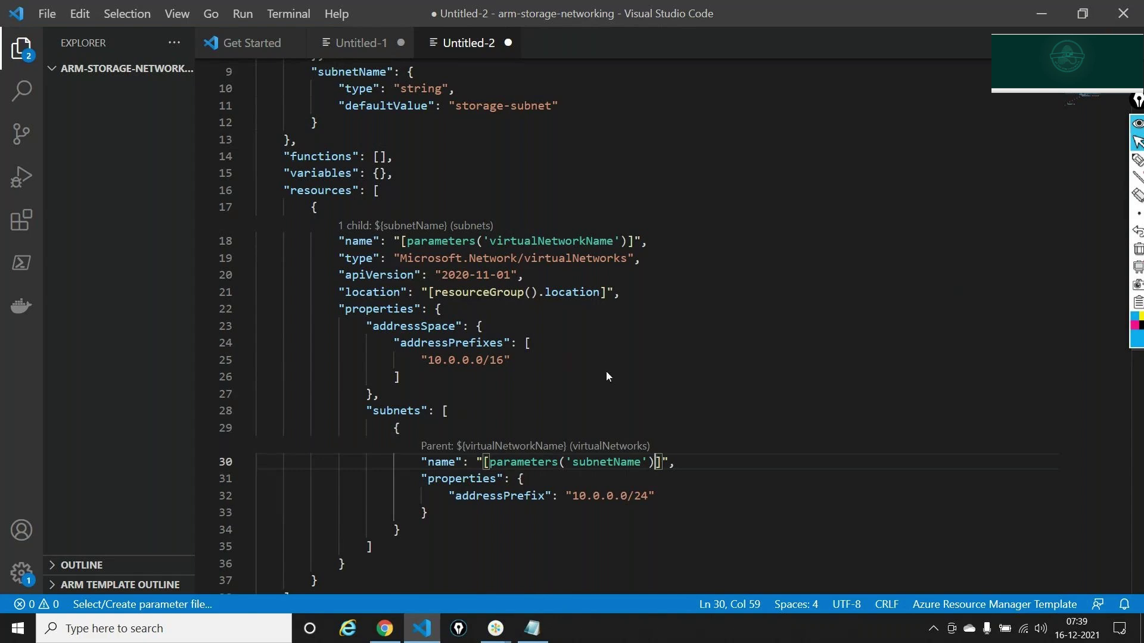
key("ctrl+s")
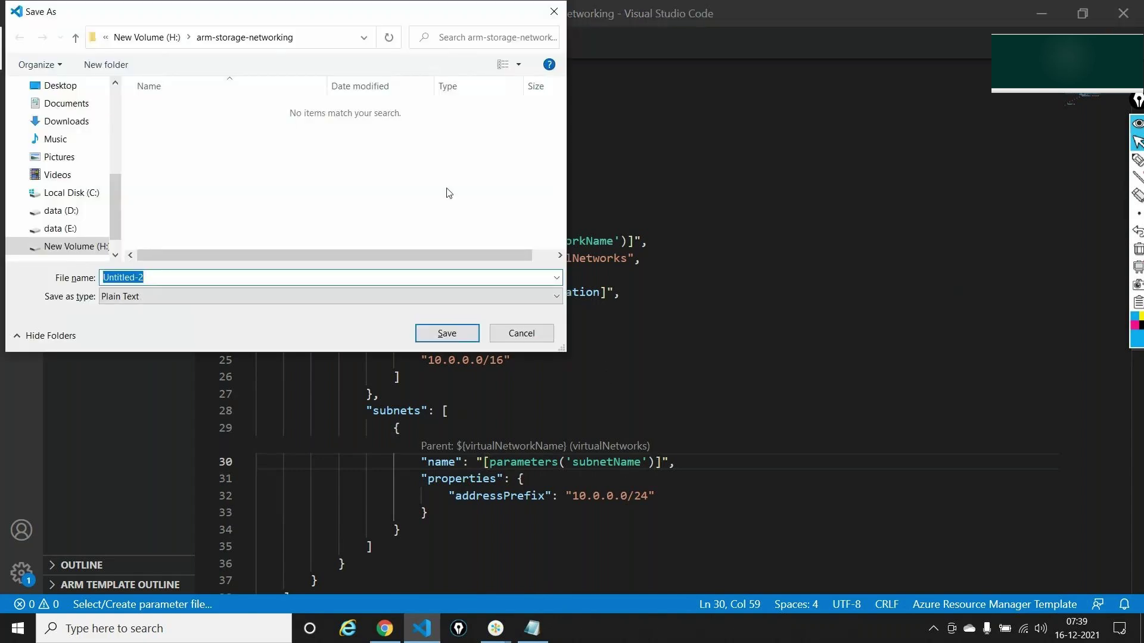
type("vnetstorage")
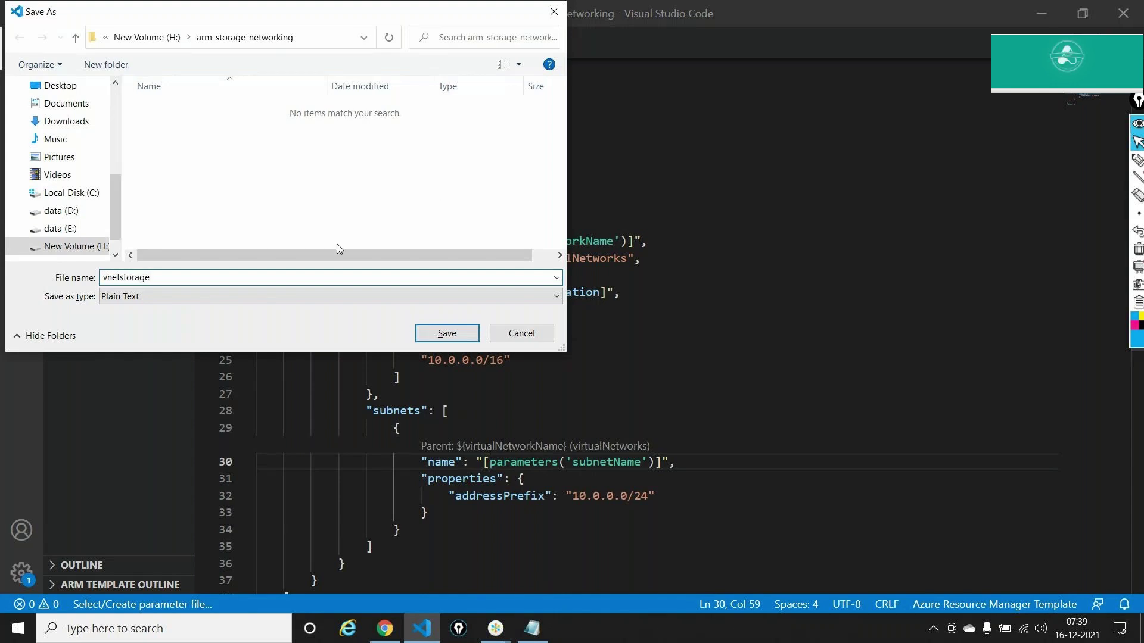
left_click(248, 296)
left_click(148, 222)
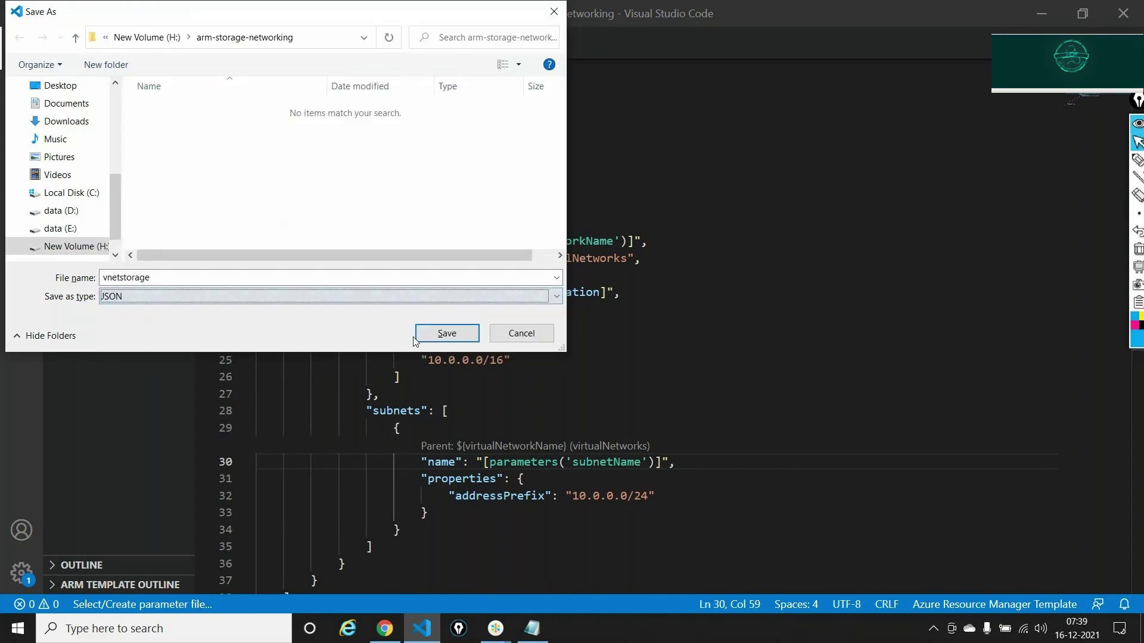
left_click(440, 335)
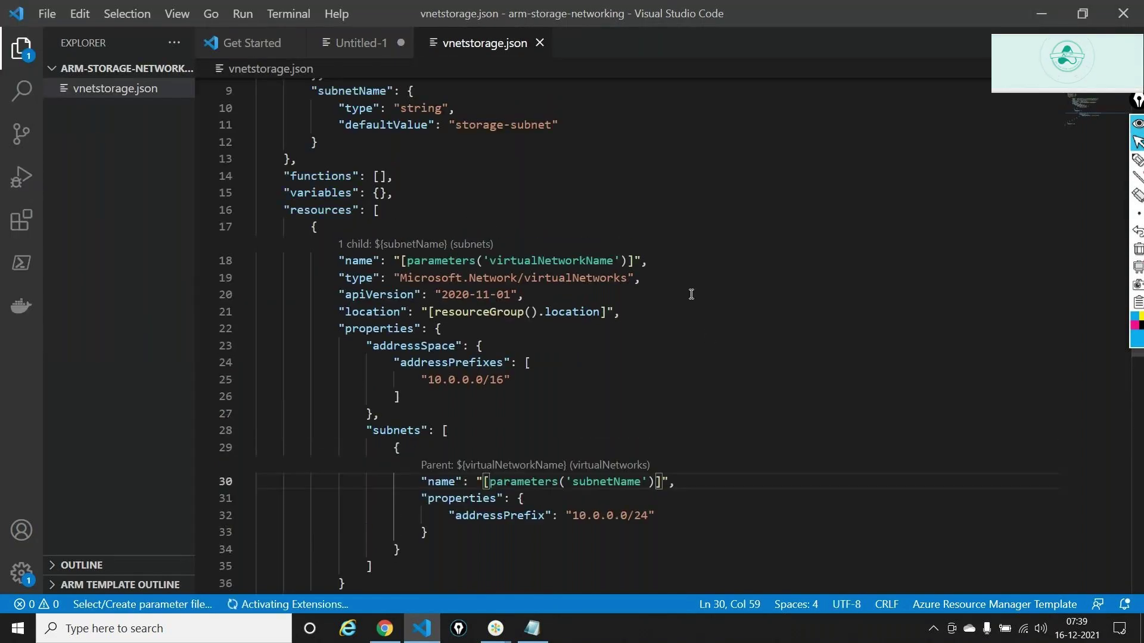
- Review the parameters section and the virtual network resource with its subnet in the saved template
scroll(691, 294, "up", 3)
scroll(691, 294, "down", 4)
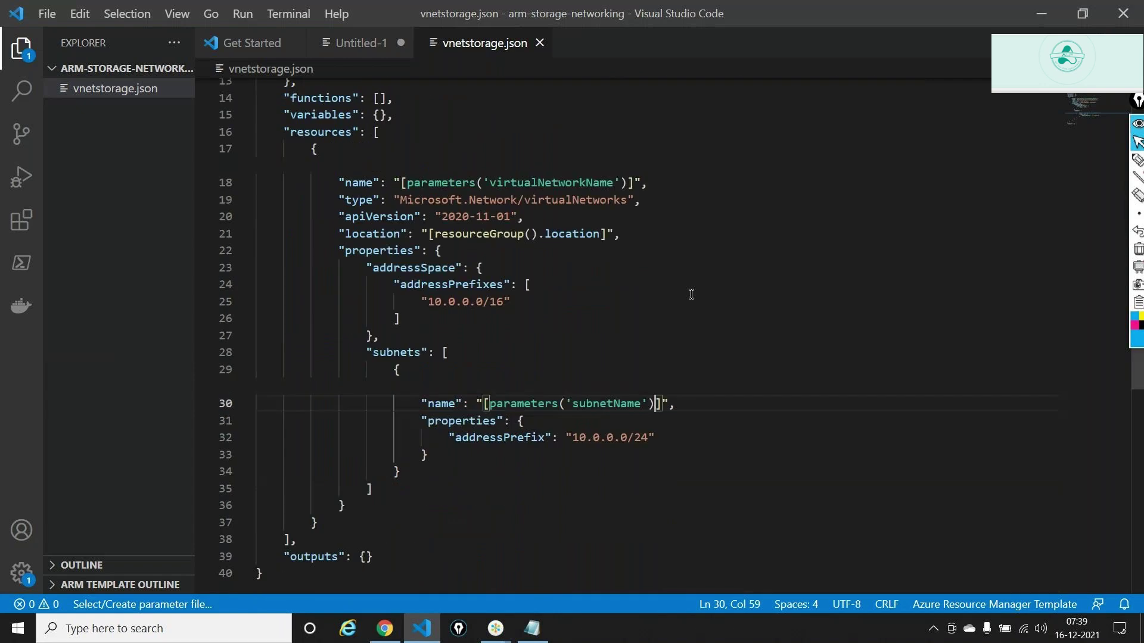
key("alt+Tab")
key("alt+Tab")
key("alt+Tab")
key("alt+Tab")
key("alt+Tab")
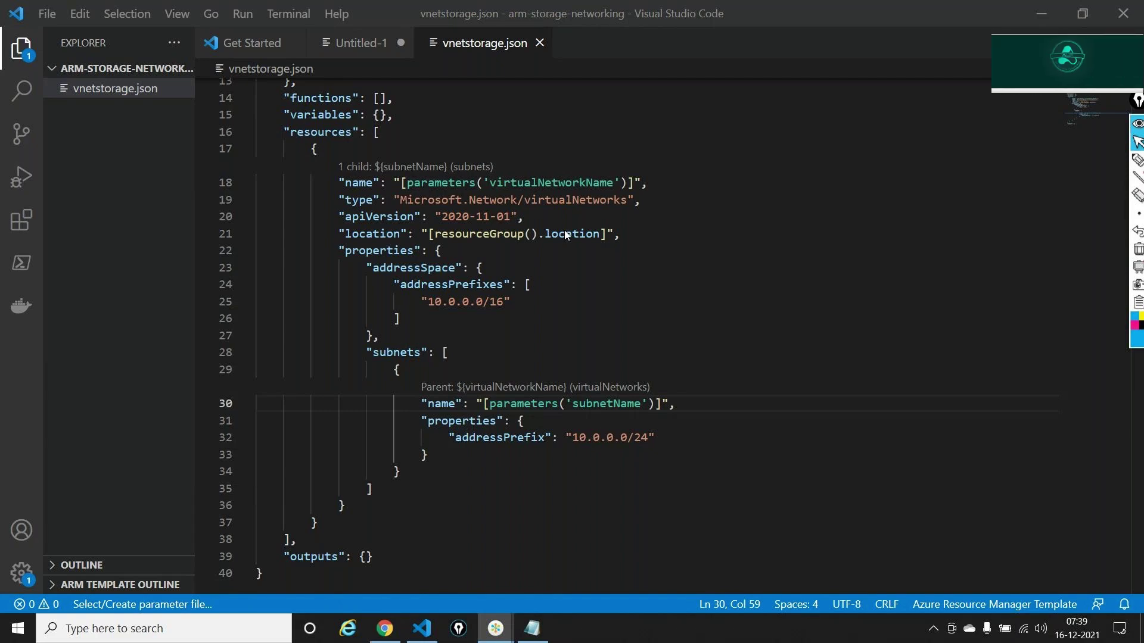
mouse_move(566, 232)
scroll(565, 232, "up", 5)
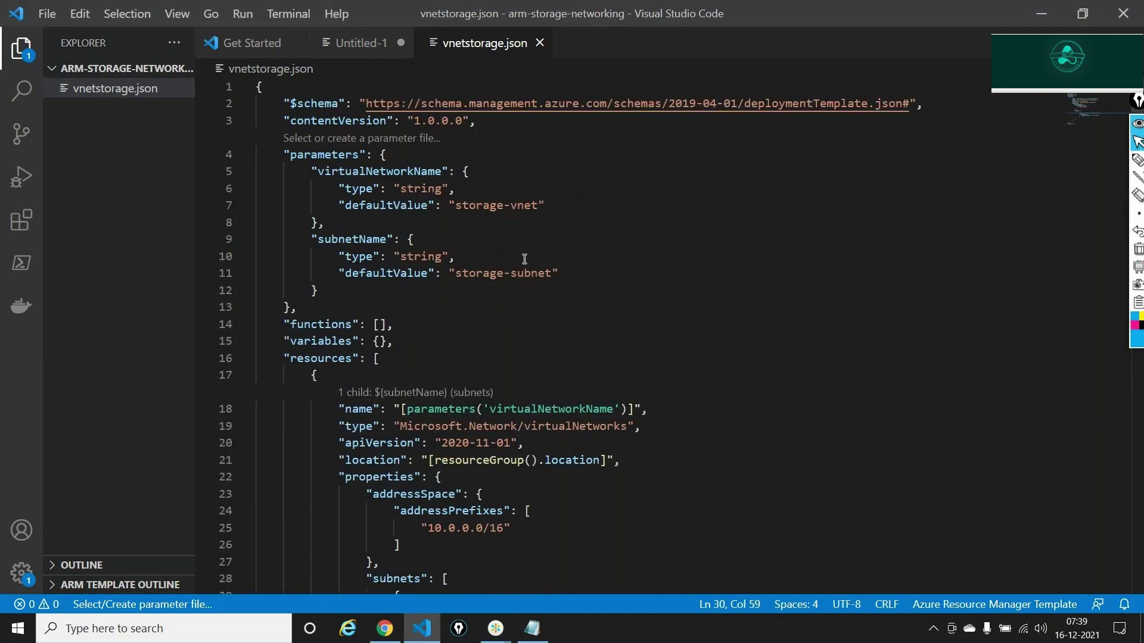
scroll(525, 259, "down", 1)
scroll(524, 258, "down", 1)
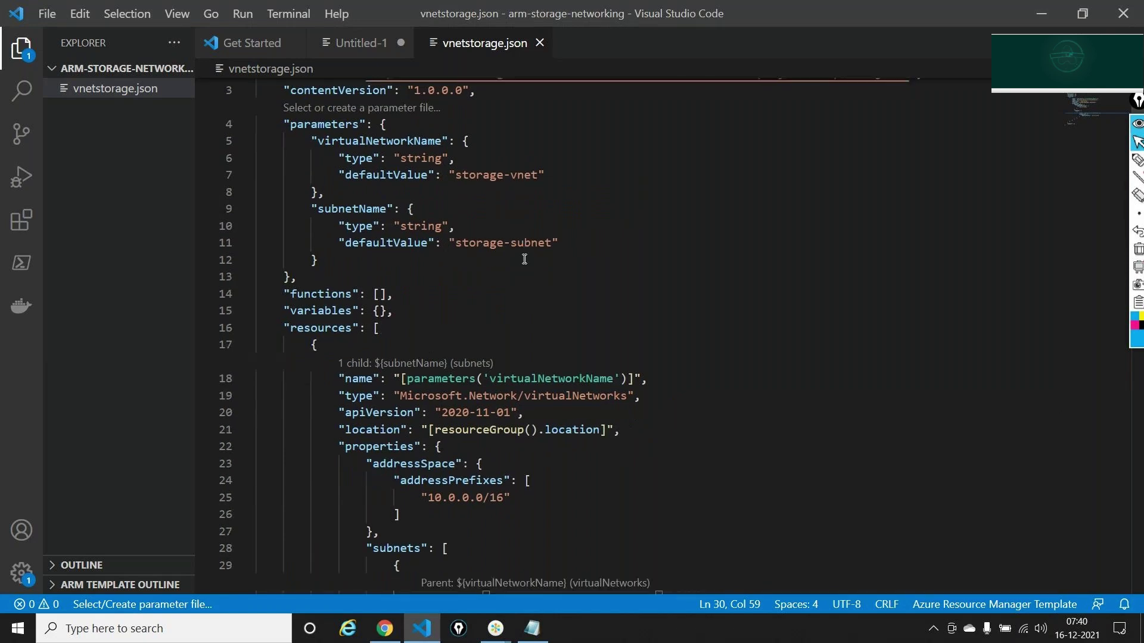
scroll(525, 259, "down", 3)
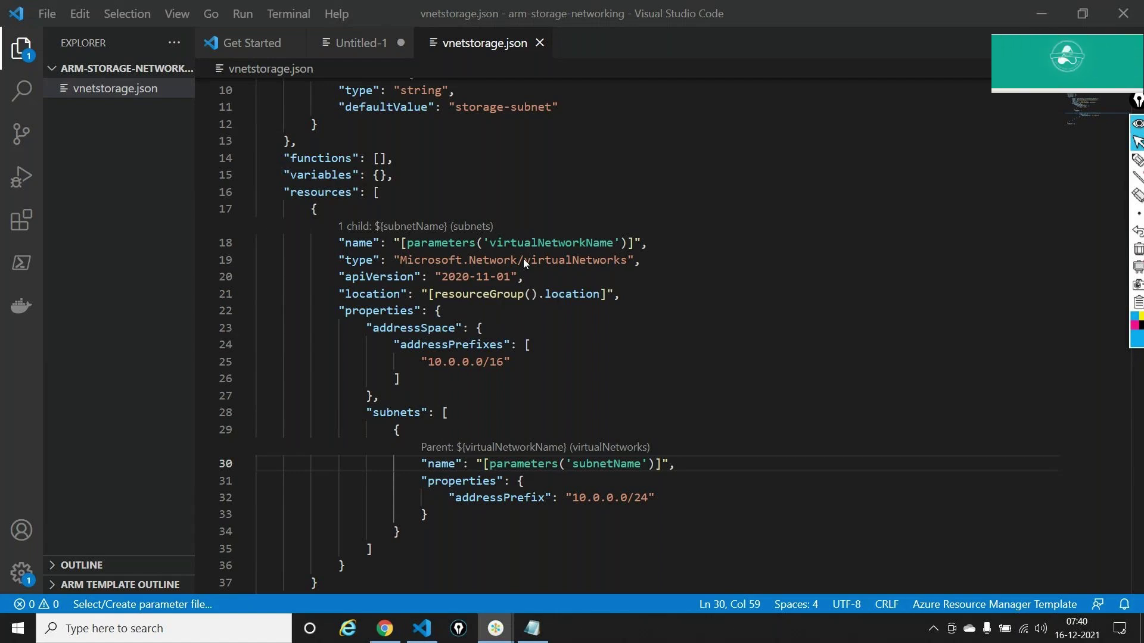
left_click(524, 259)
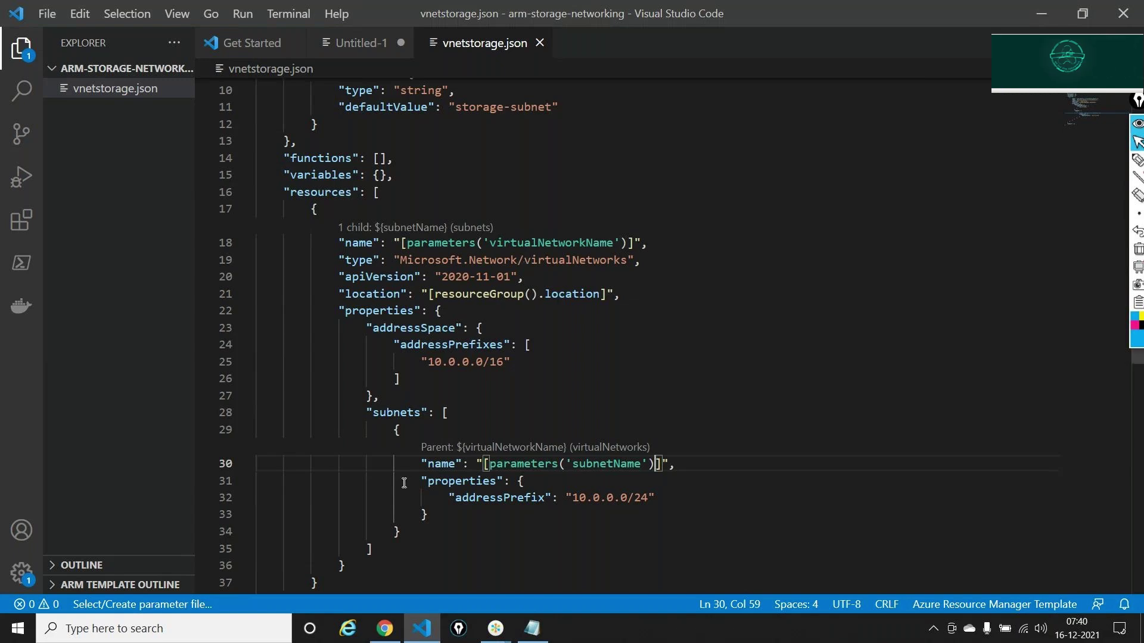
- Switch to the Notepad notes, check the storage account firewall requirement, and return to Visual Studio Code
left_click(532, 628)
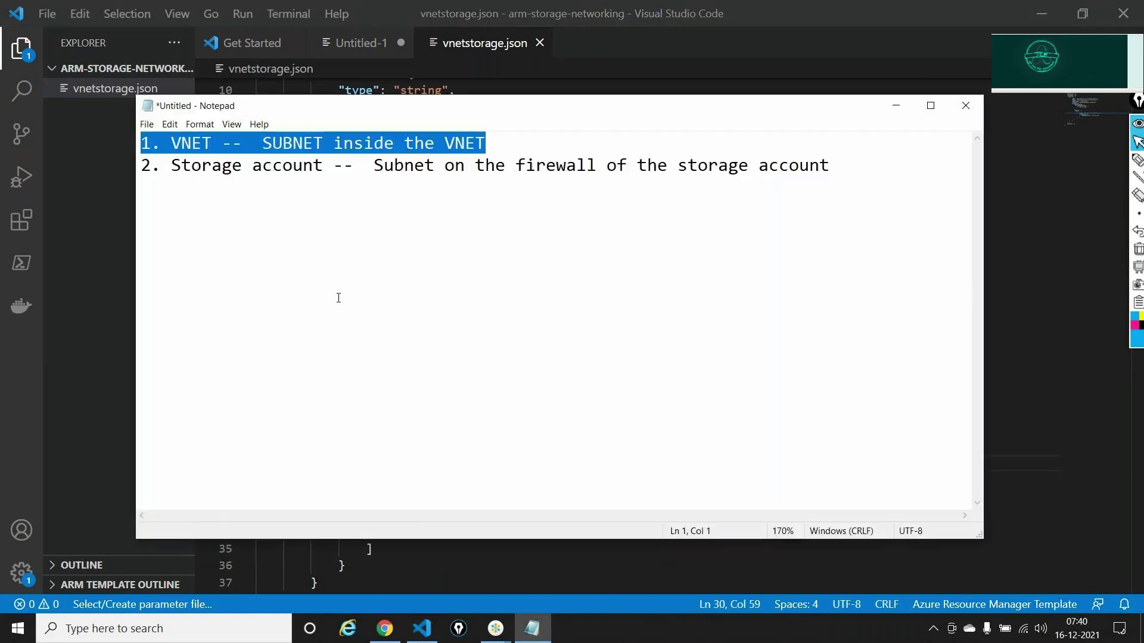
left_click(532, 629)
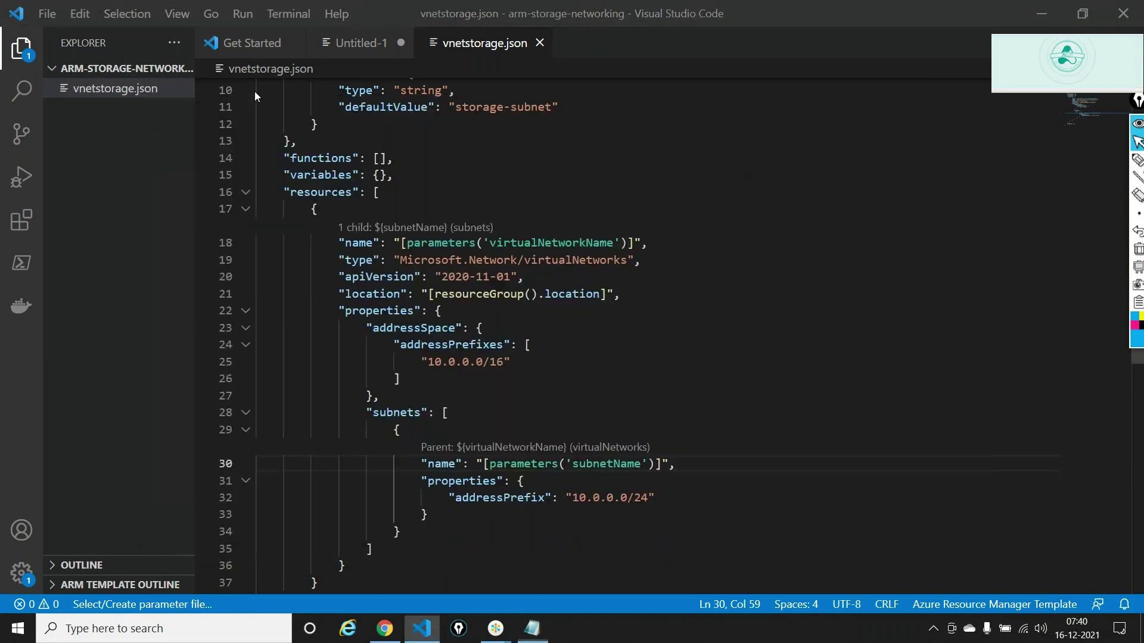
left_click(552, 641)
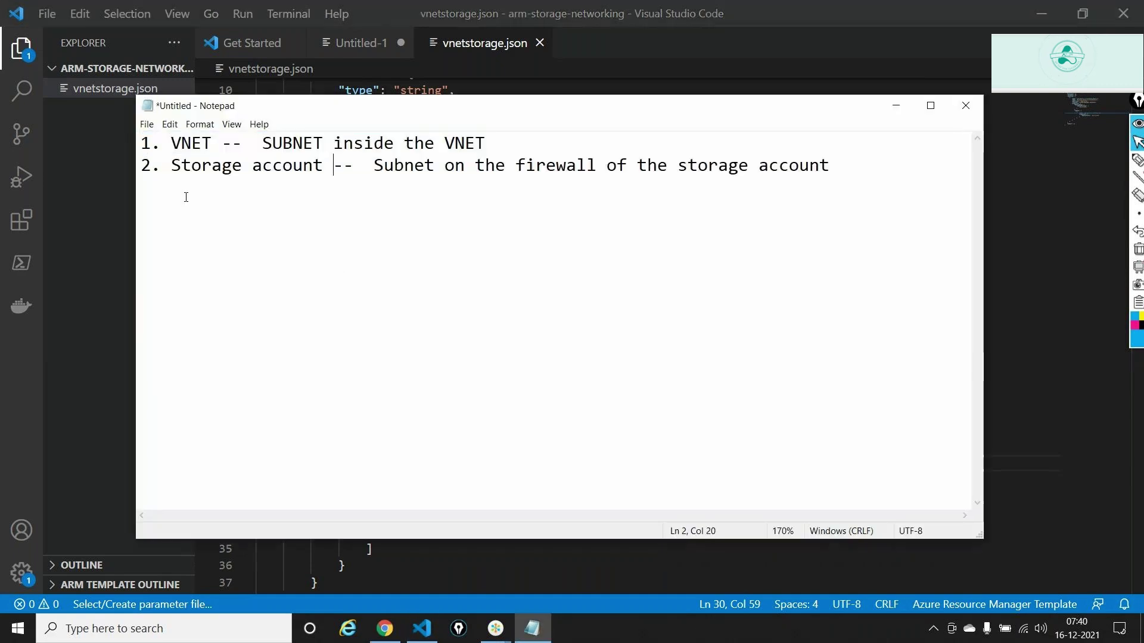
left_click_drag(181, 166, 847, 165)
left_click(847, 165)
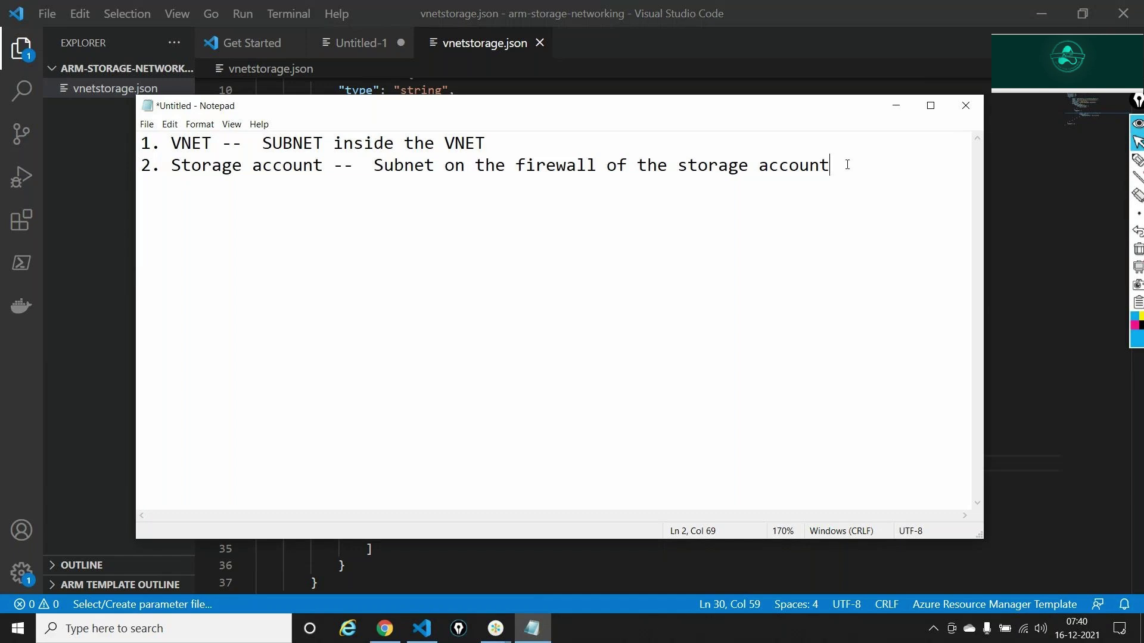
key("alt+Tab")
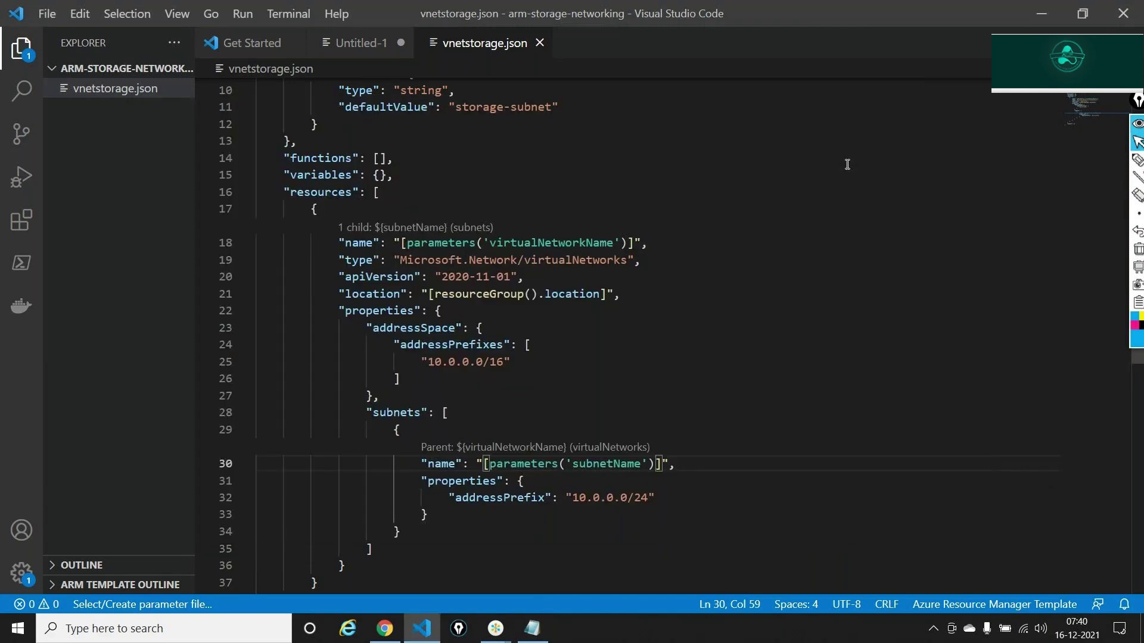
- Switch to the Azure portal in Chrome and examine the service endpoints of subnet-1 in testrg's testvnet-storage virtual network
left_click(385, 629)
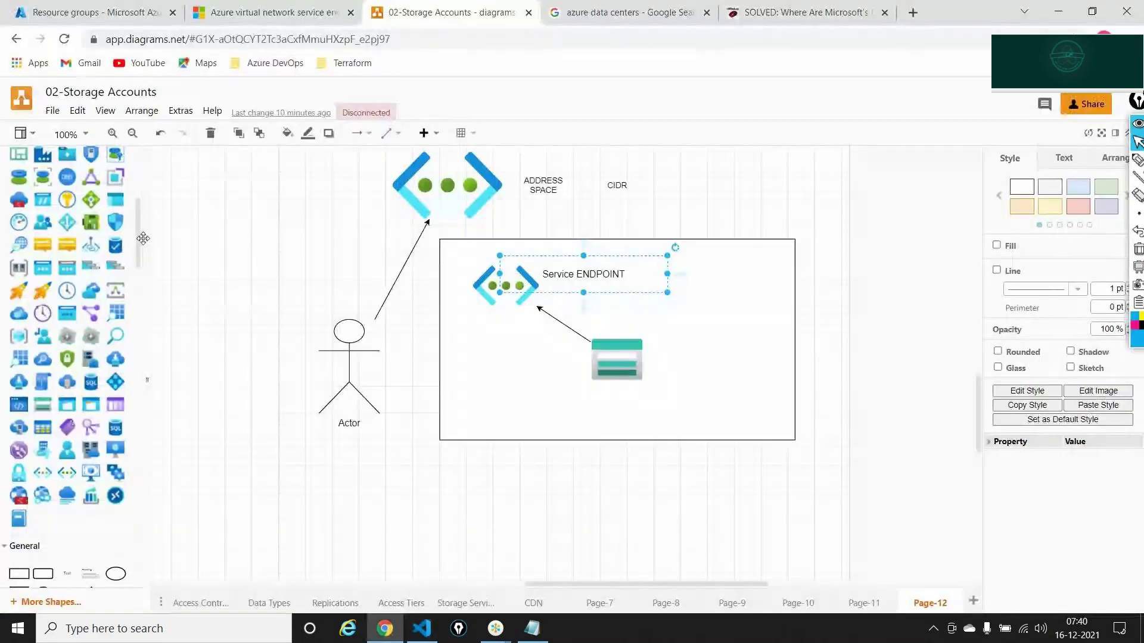
left_click(113, 11)
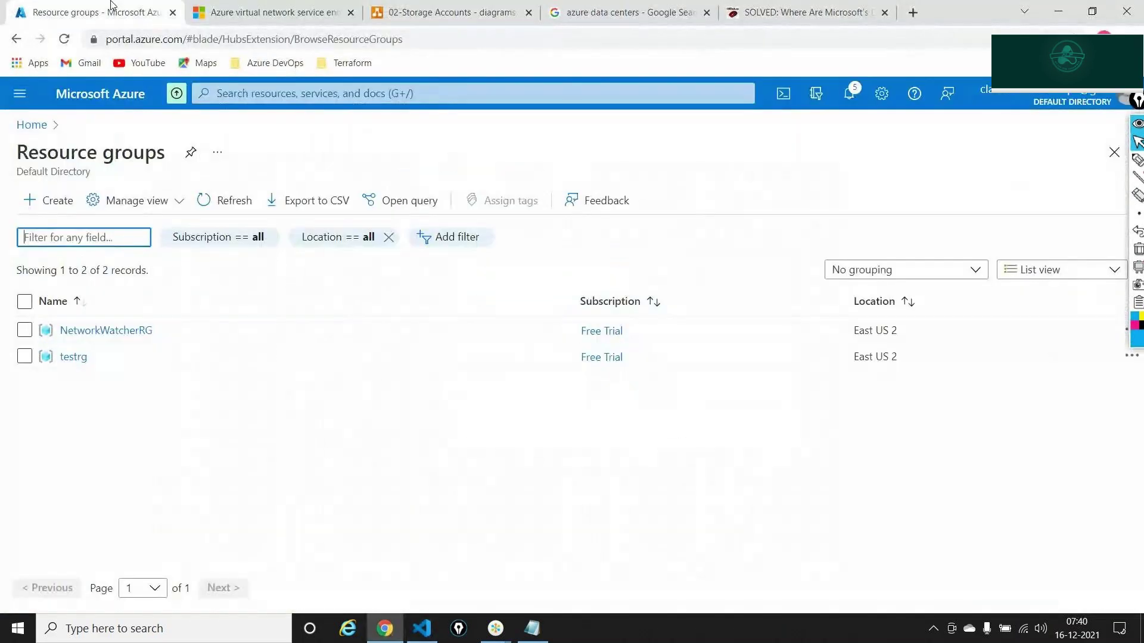
left_click(74, 357)
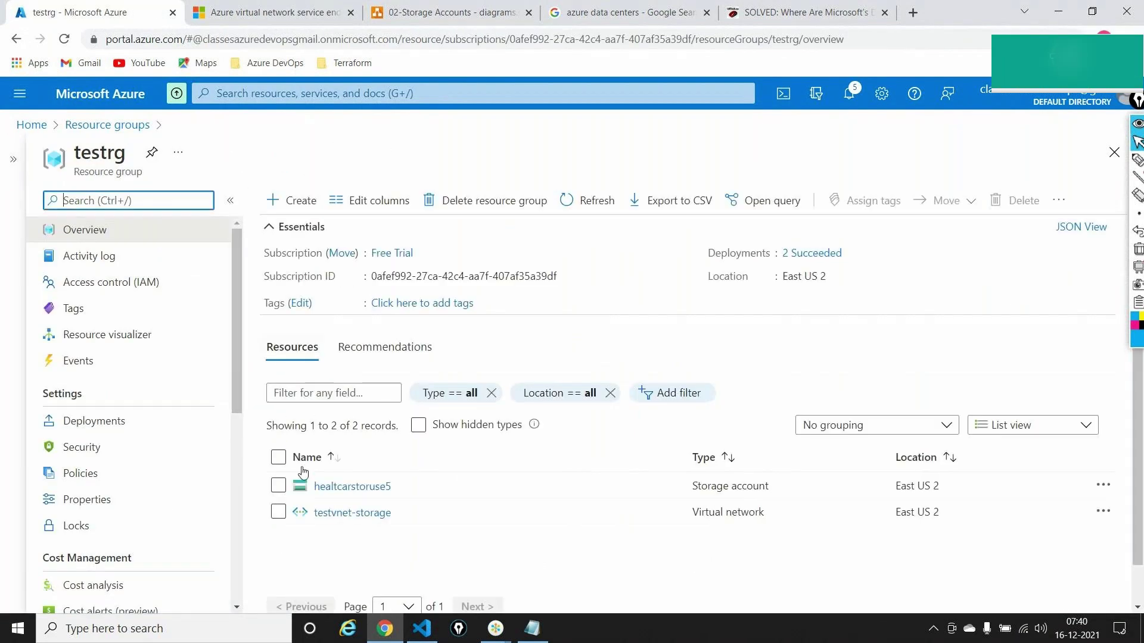
left_click(327, 512)
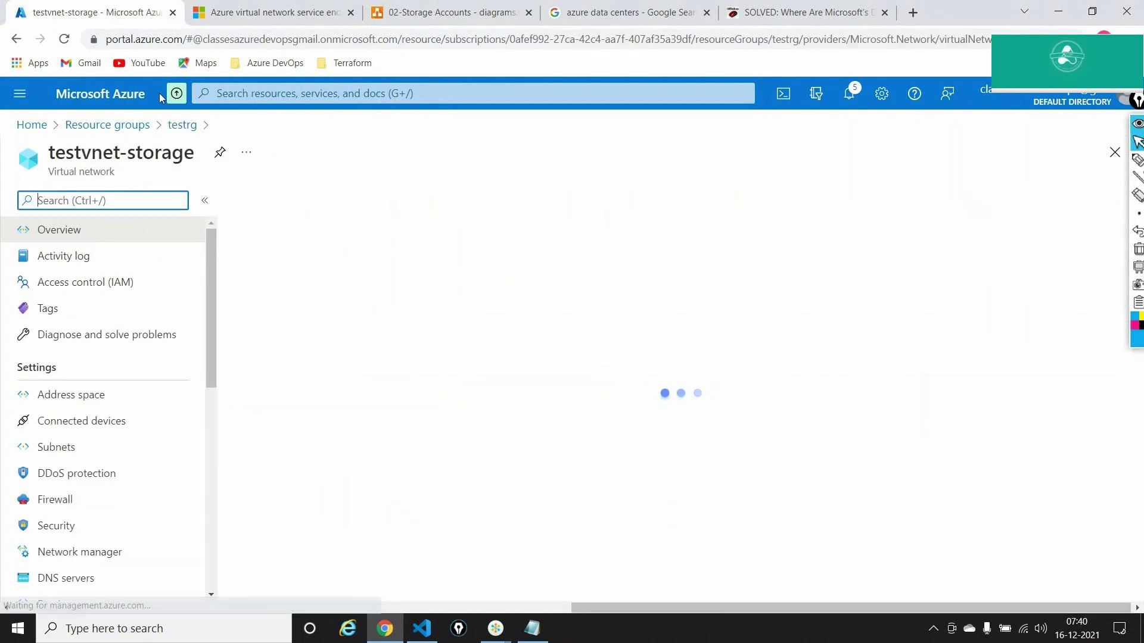
left_click(62, 448)
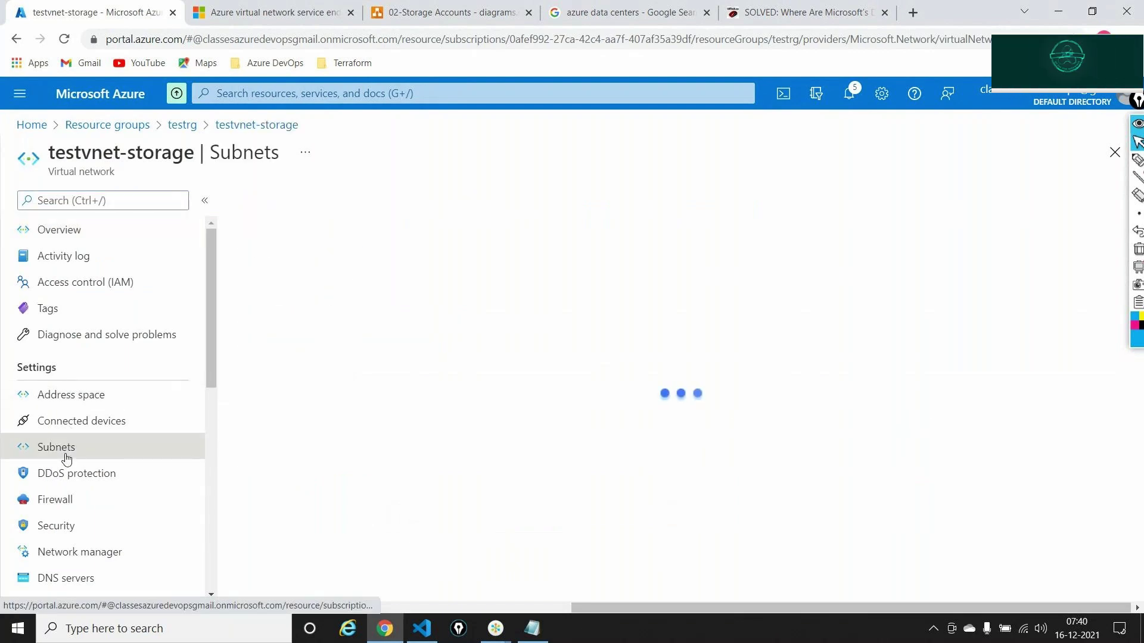
left_click(270, 310)
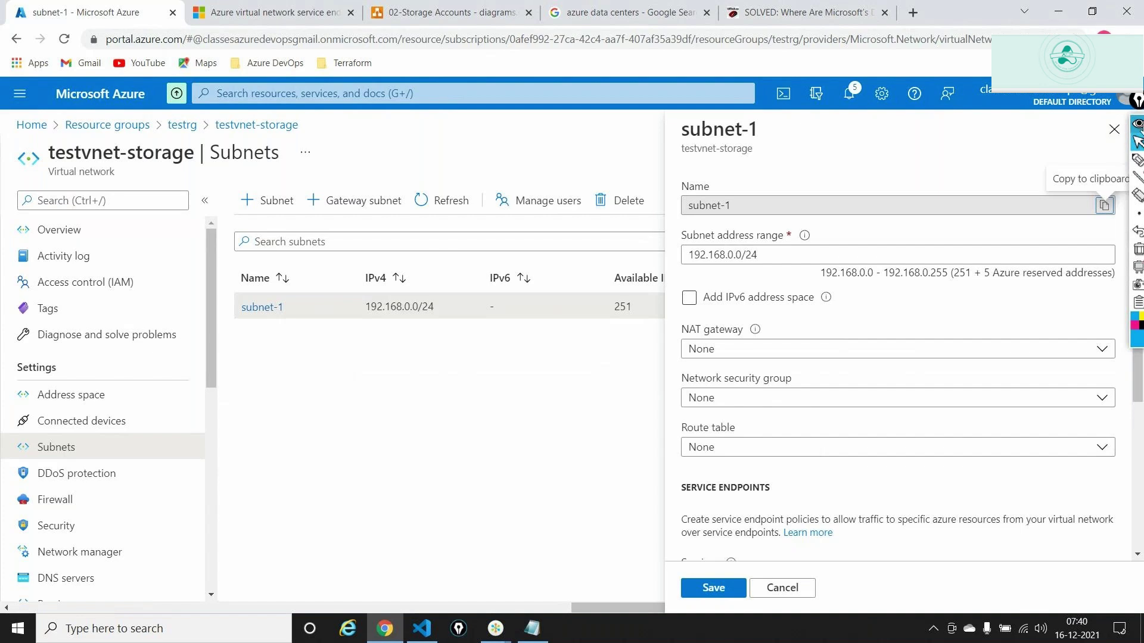
scroll(944, 311, "down", 4)
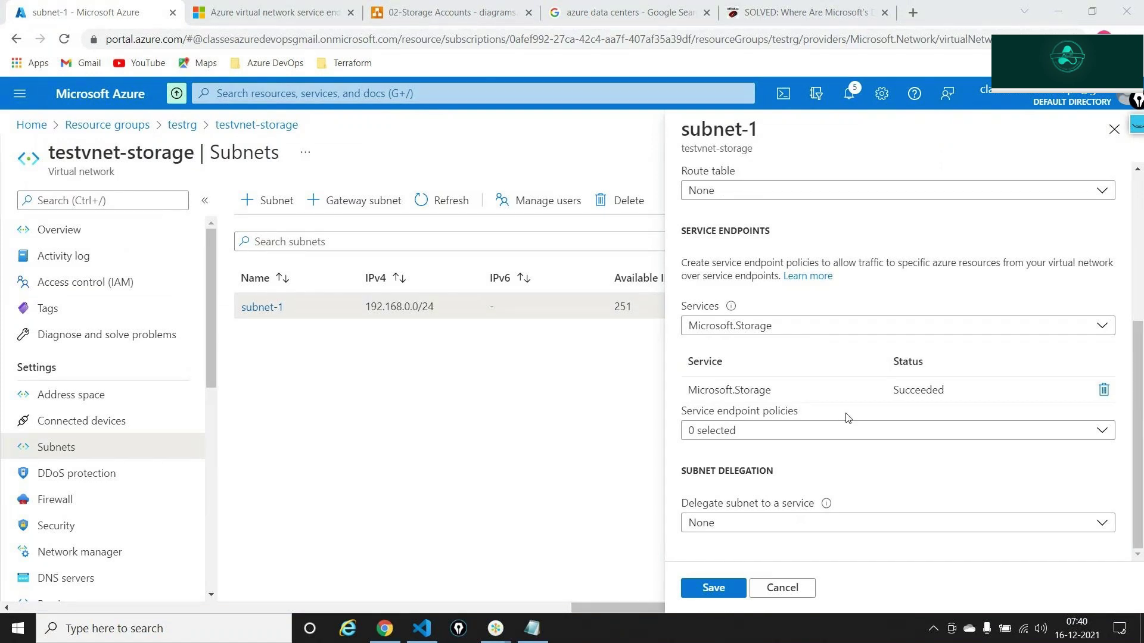
- Circle the Microsoft.Storage service endpoint with the screen pen and sketch a virtual network with an arrow to a box
left_click(1137, 125)
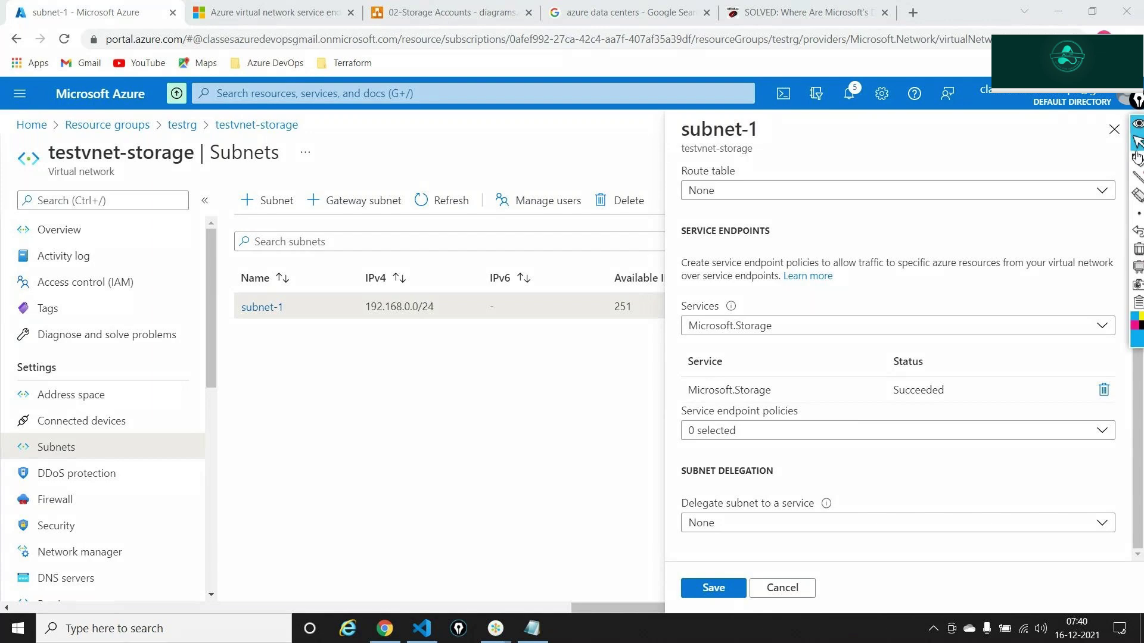
left_click(1137, 160)
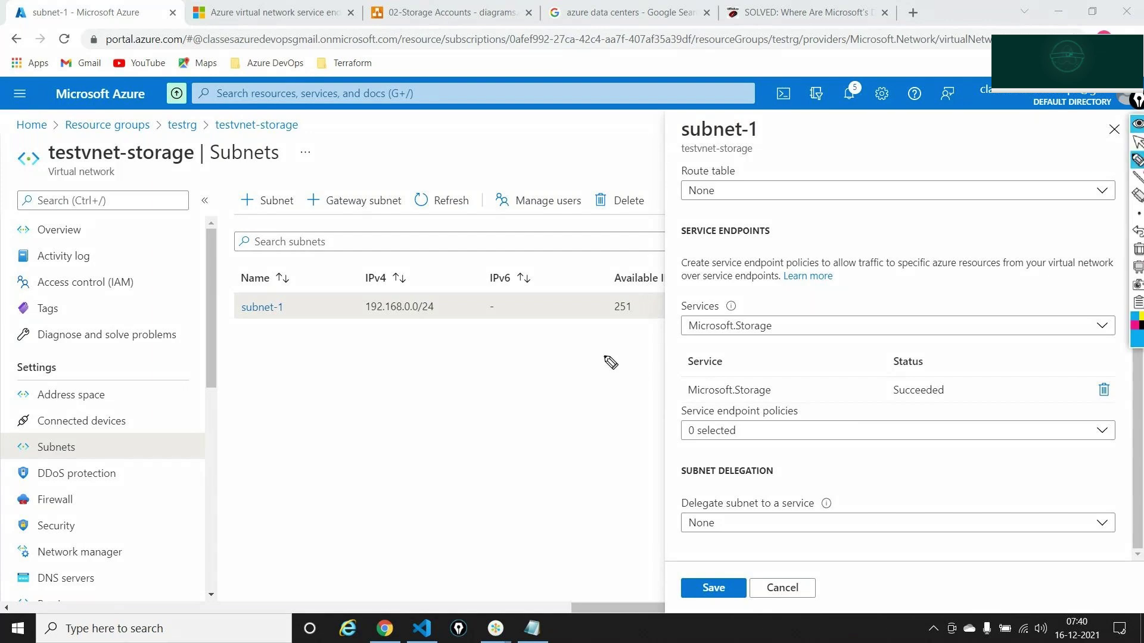
mouse_move(605, 357)
left_mouse_down()
mouse_move(677, 323)
mouse_move(667, 306)
mouse_move(797, 319)
mouse_move(721, 293)
mouse_move(675, 295)
left_mouse_up()
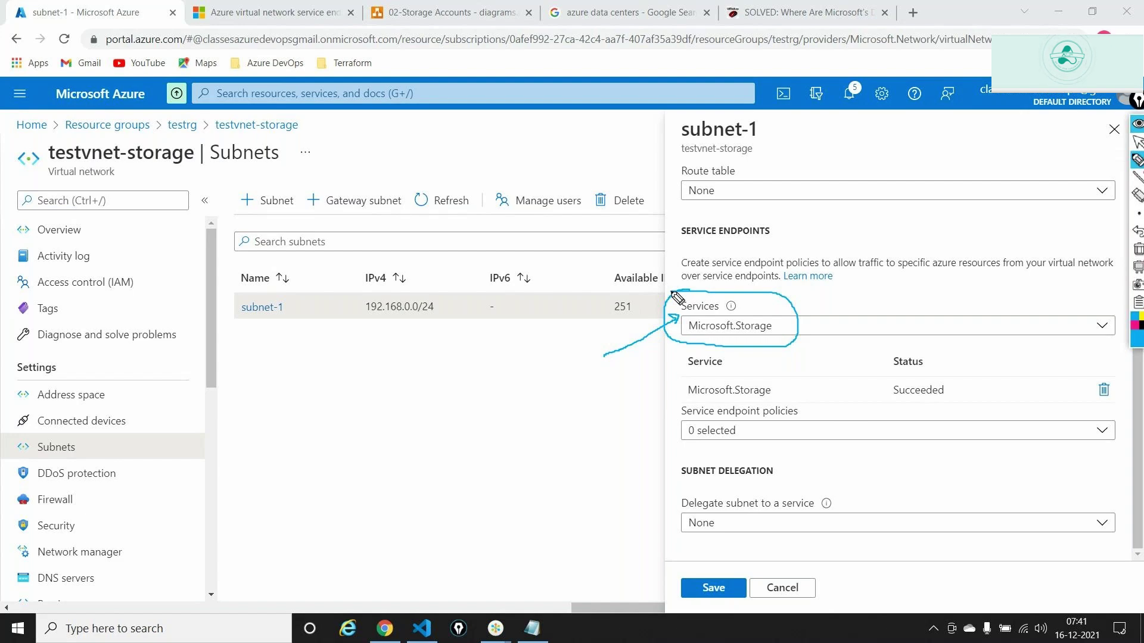
left_click_drag(435, 347, 426, 392)
left_click(437, 377)
mouse_move(449, 352)
left_mouse_down()
mouse_move(478, 435)
mouse_move(509, 435)
mouse_move(536, 458)
mouse_move(577, 444)
mouse_move(510, 418)
mouse_move(549, 460)
mouse_move(570, 449)
left_mouse_up()
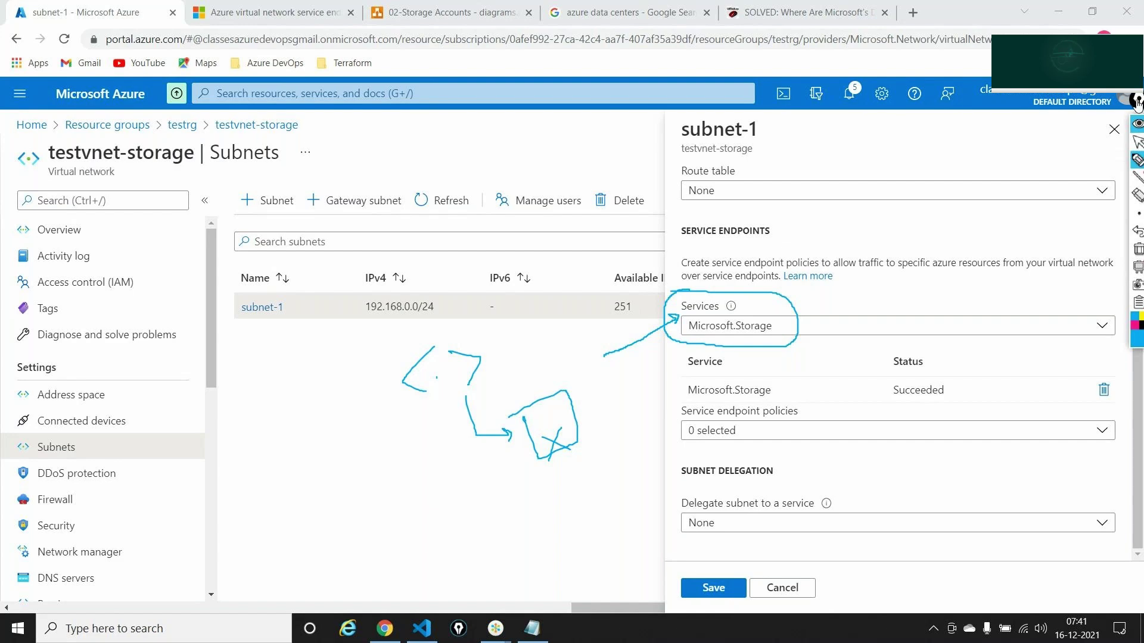
- Move the screen pen's palette inward, erase all pen annotations, and return to the normal pointer
left_click_drag(1137, 102, 1061, 96)
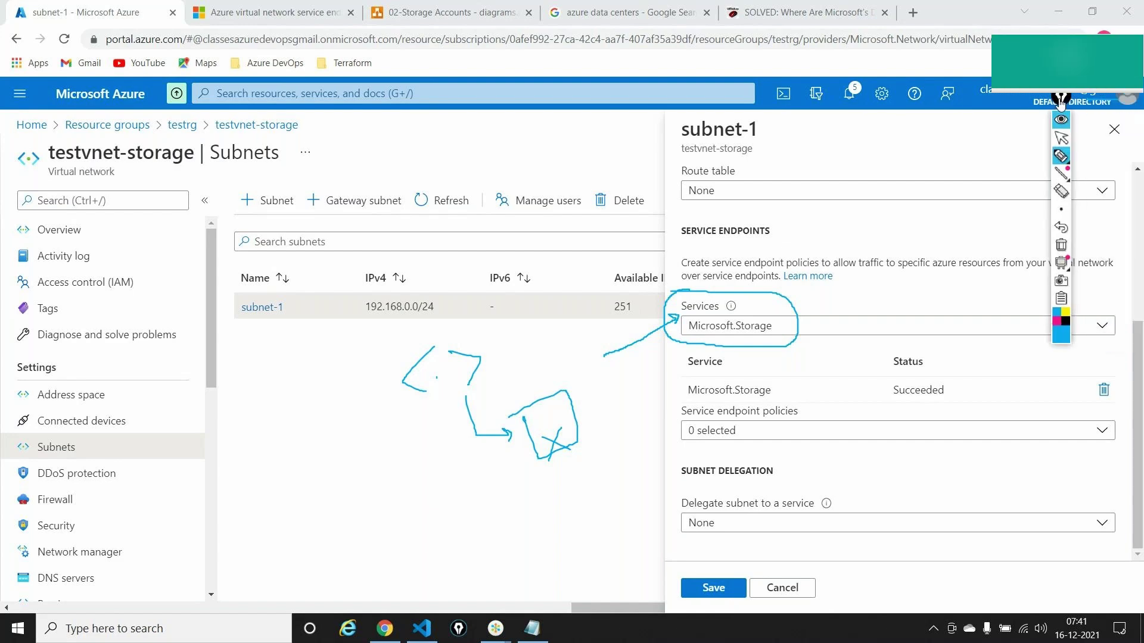
left_click(1061, 245)
left_click(1061, 138)
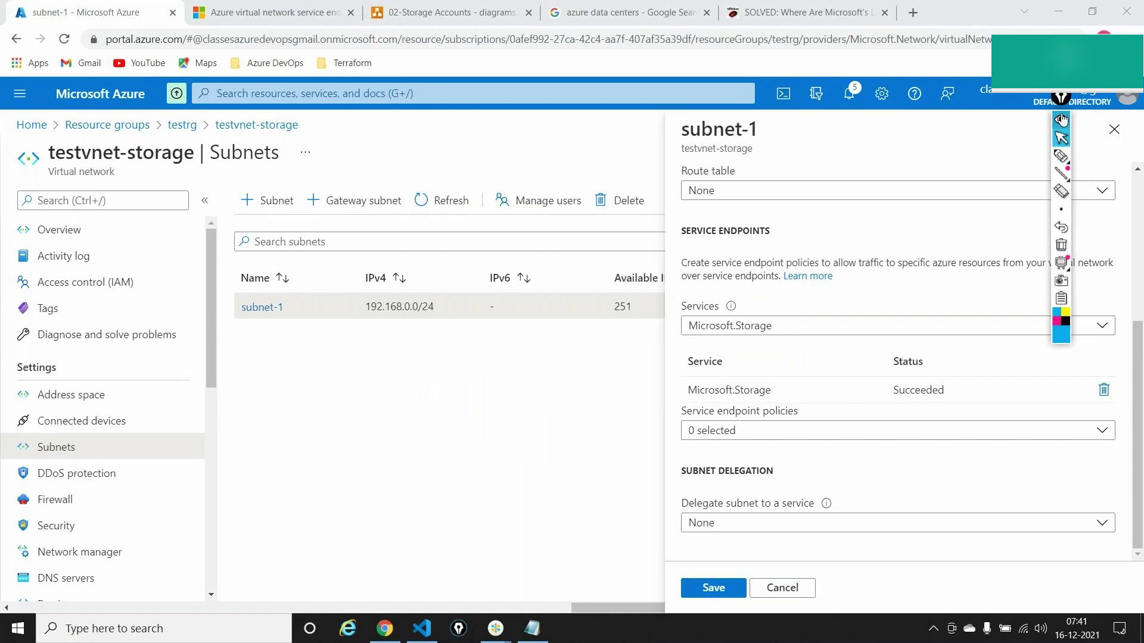
- Collapse the screen pen's palette, park it at the screen edge, and switch to Visual Studio Code
left_click(1062, 120)
left_click_drag(1061, 98, 1139, 117)
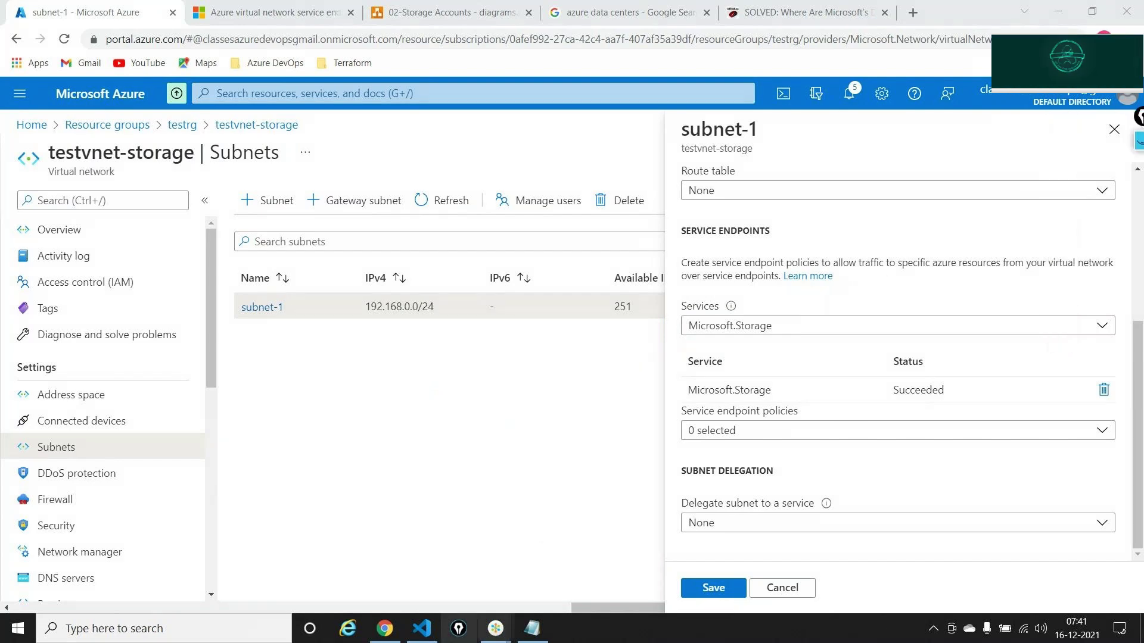
left_click(422, 628)
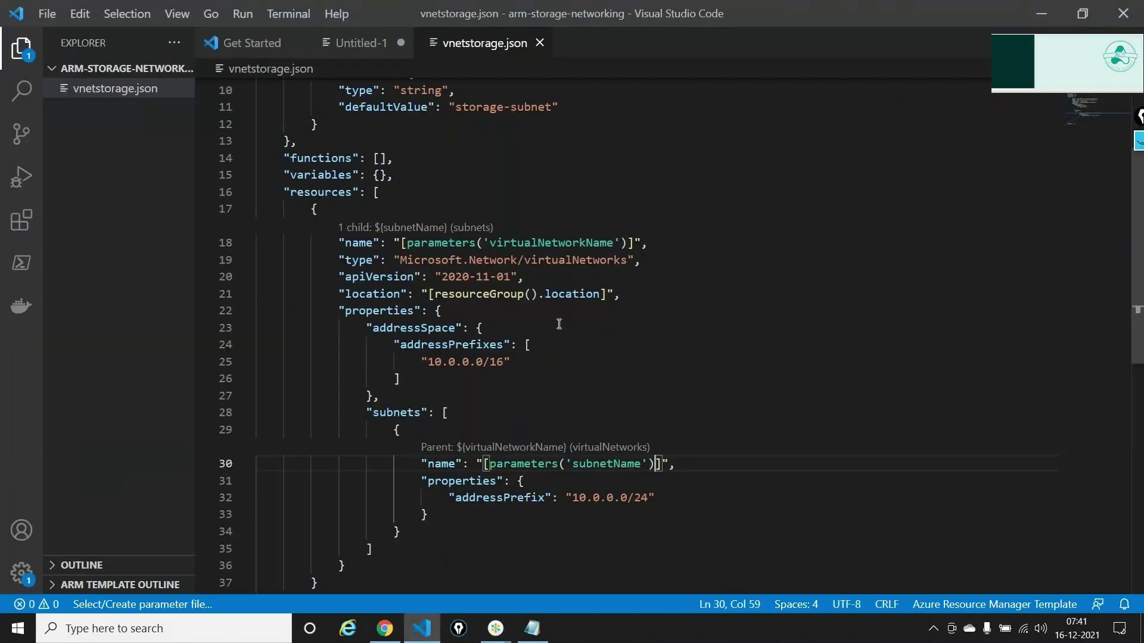
- Review the address prefixes of the virtual network and its subnet in vnetstorage.json
double_click(462, 345)
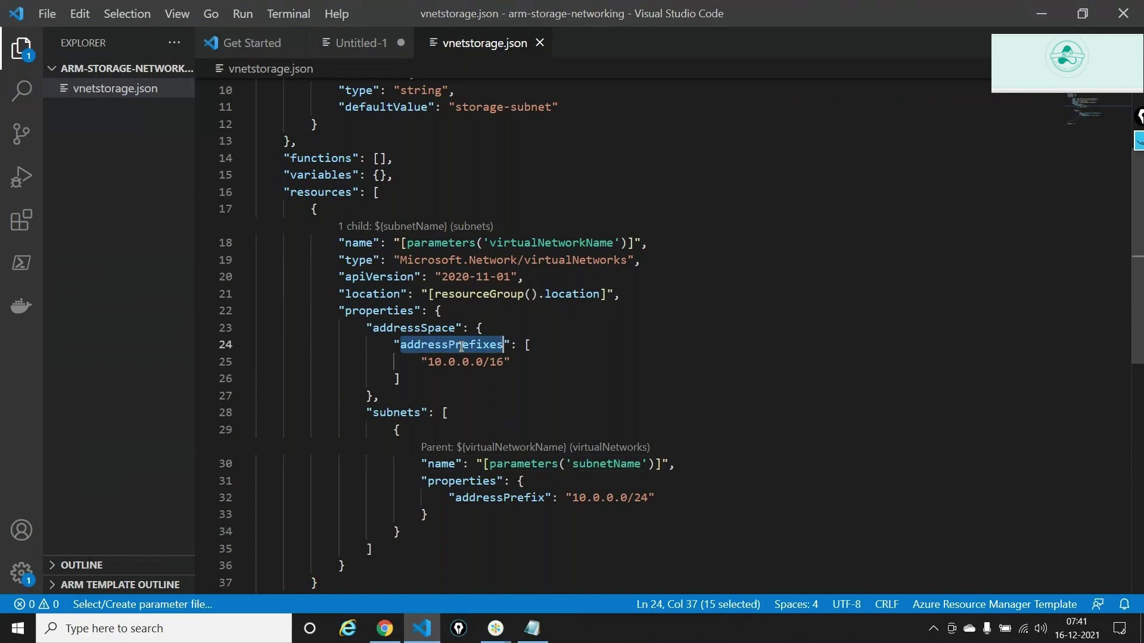
left_click(534, 360)
scroll(614, 460, "down", 1)
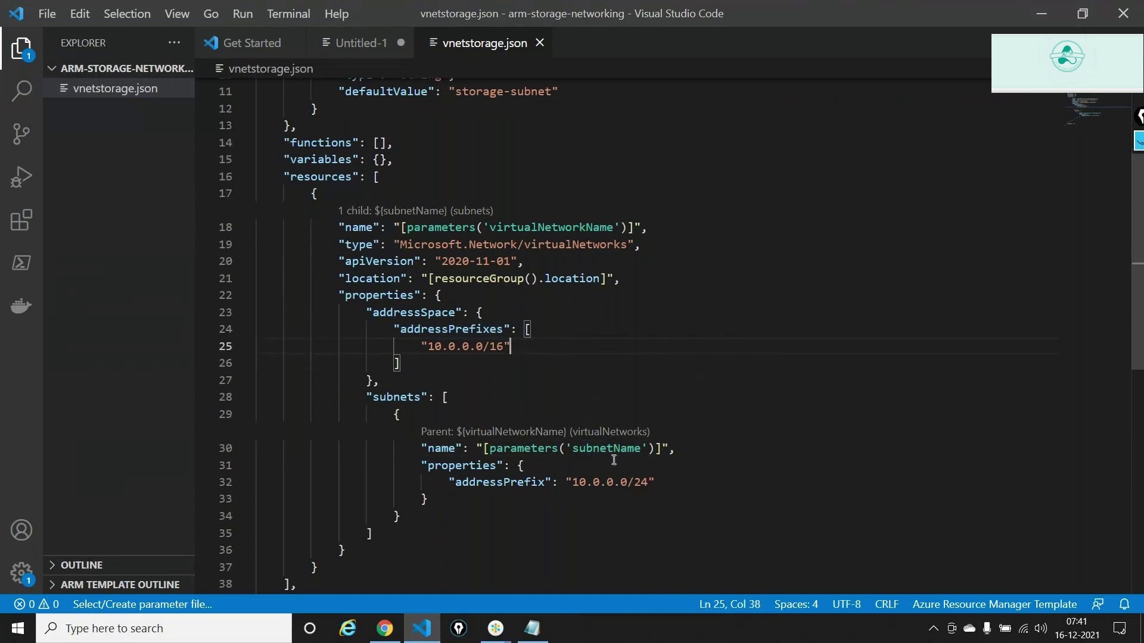
scroll(614, 460, "down", 4)
left_click(618, 407)
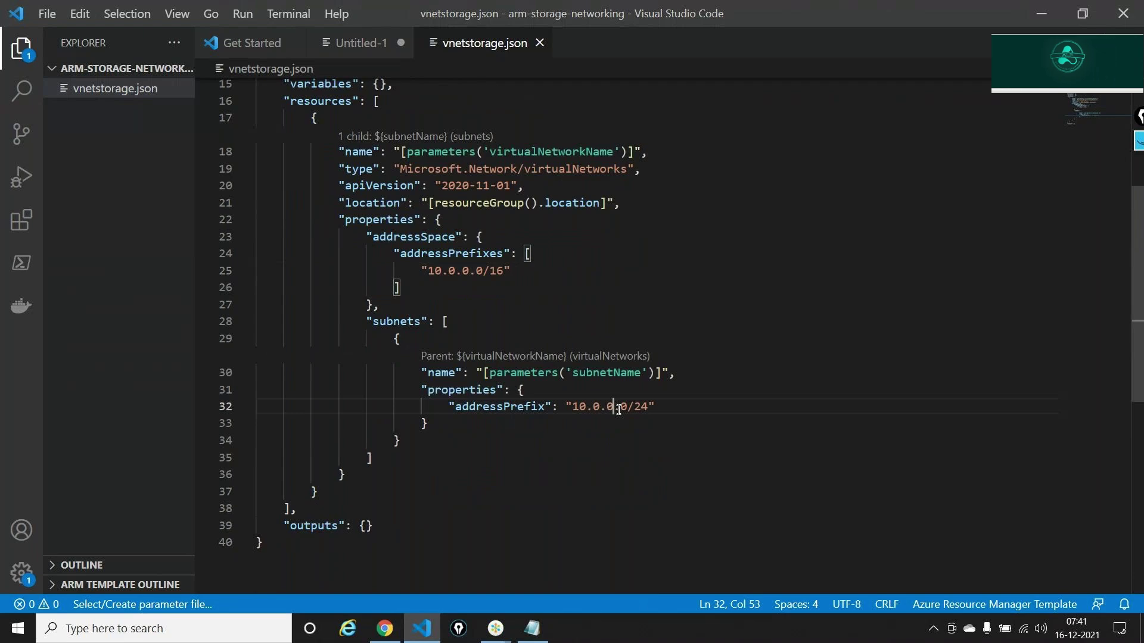
triple_click(618, 409)
left_click(666, 411)
left_click(796, 420)
type(",")
key("Return")
key("Return")
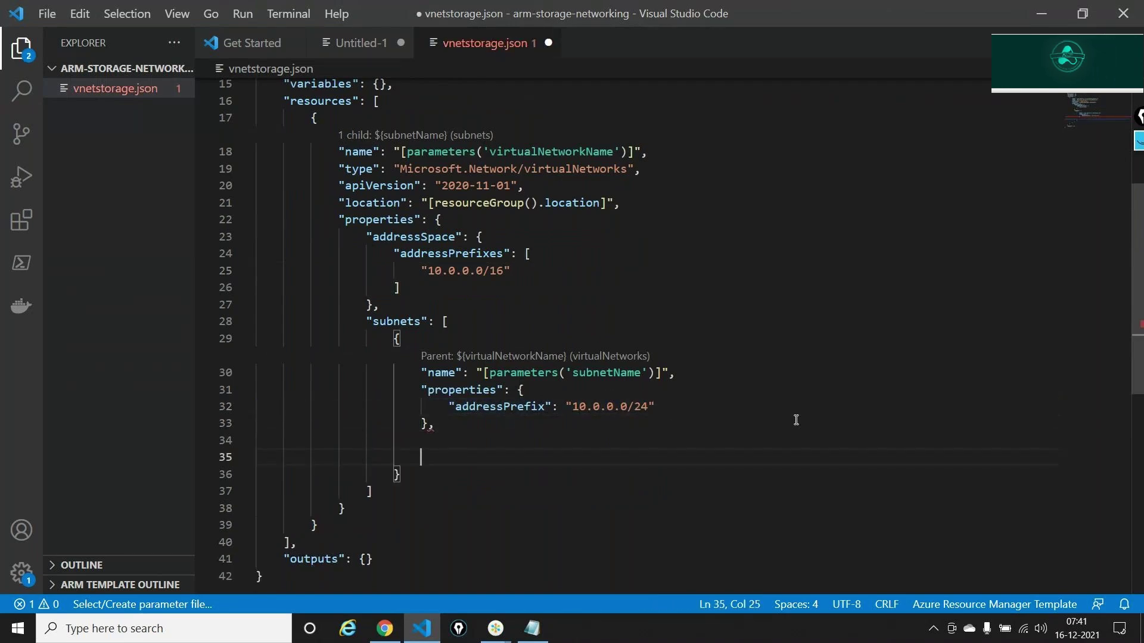
key("BackSpace")
key("BackSpace")
key("BackSpace")
key("BackSpace")
key("BackSpace")
key("BackSpace")
key("BackSpace")
key("BackSpace")
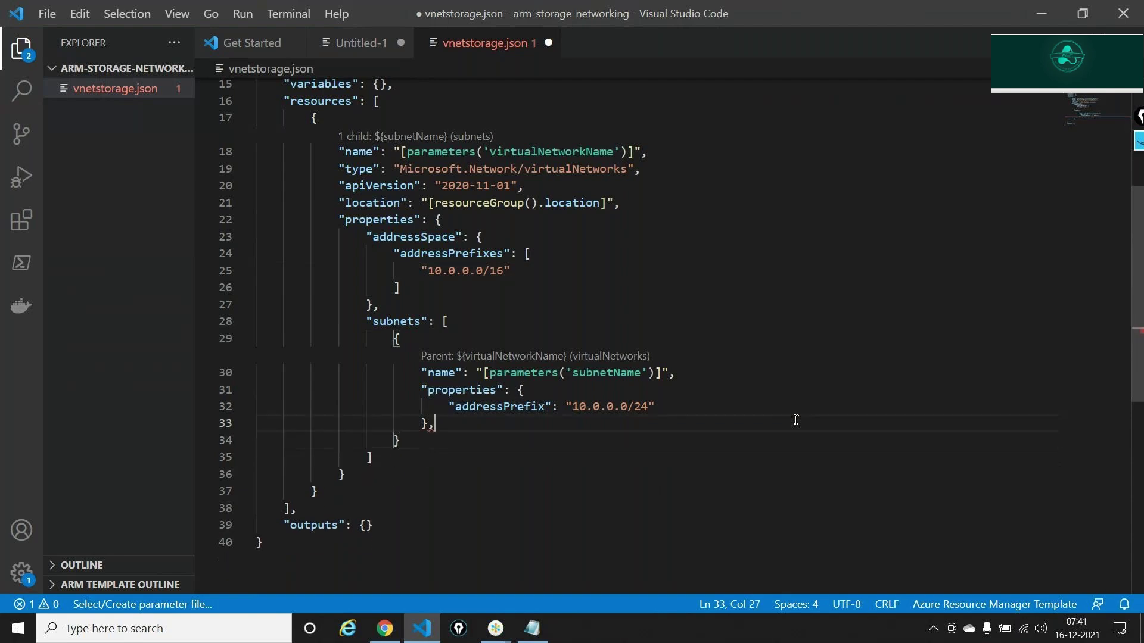
key("BackSpace")
- Add an empty serviceEndpoints array after addressPrefix in the subnet's properties
left_click(754, 408)
type(",")
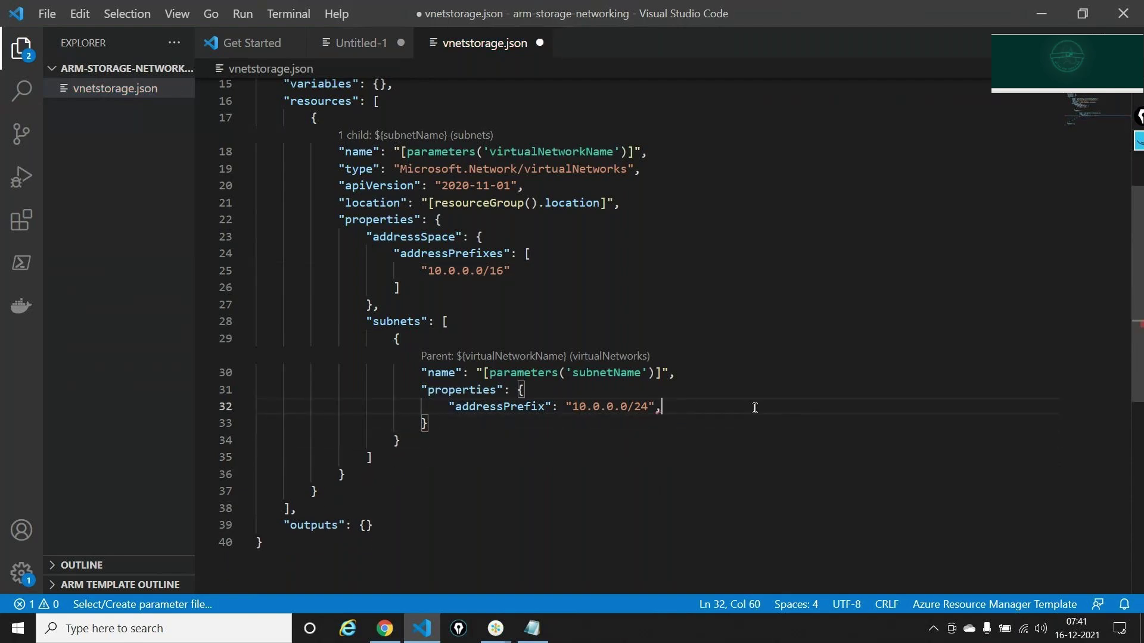
key("Return")
type("\"")
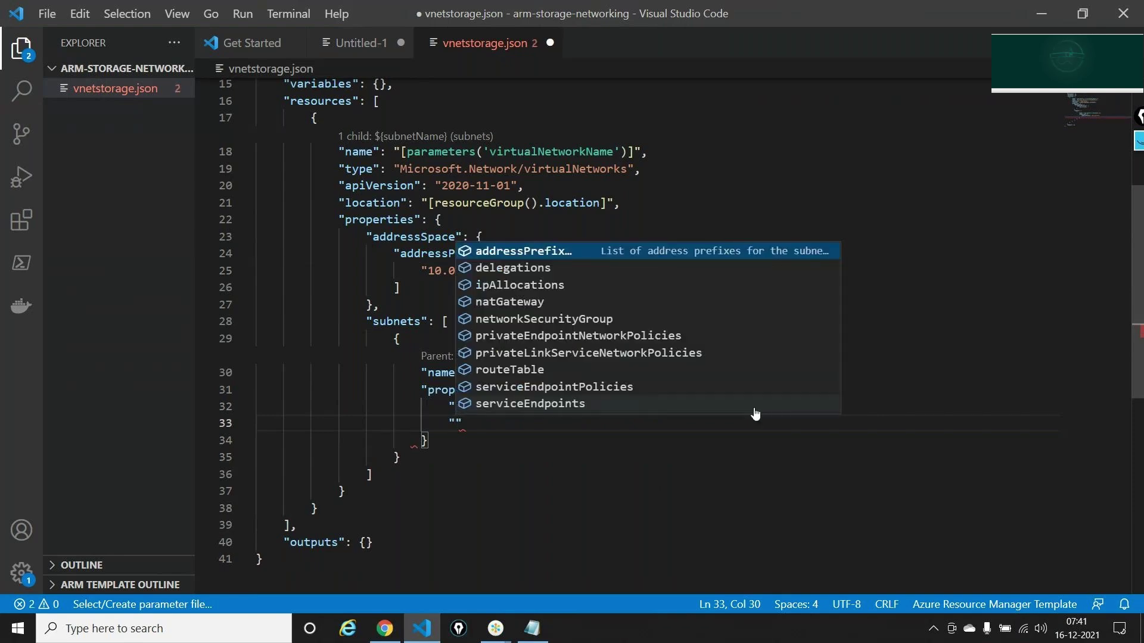
key("Down")
key("Down")
key("Down")
key("Down")
key("Down")
key("Down")
key("Down")
left_click(755, 408)
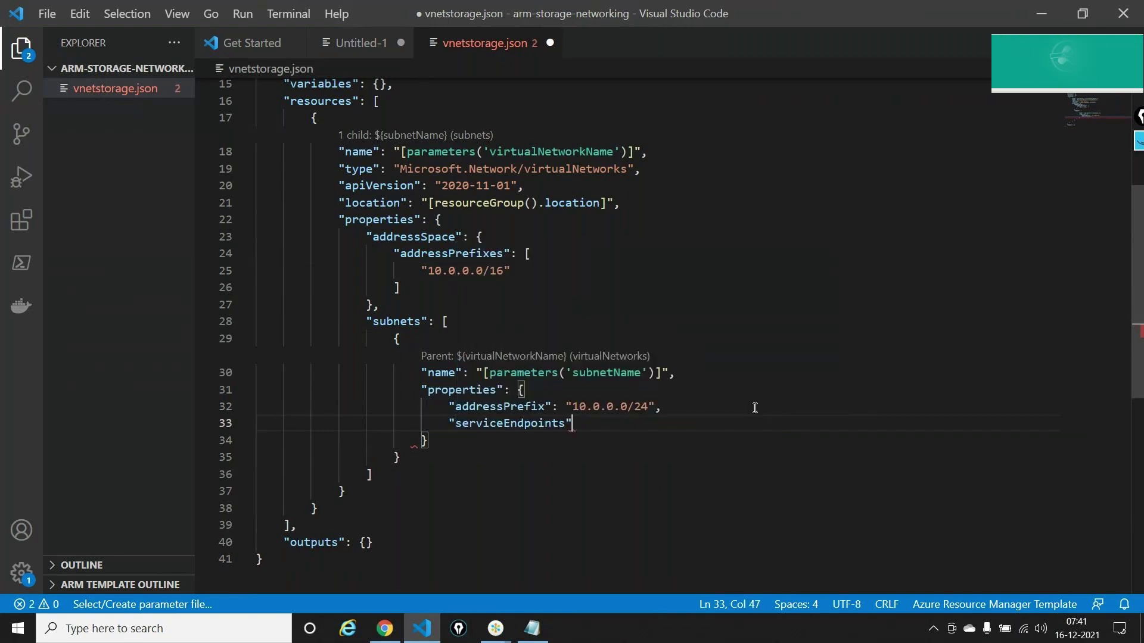
type(":")
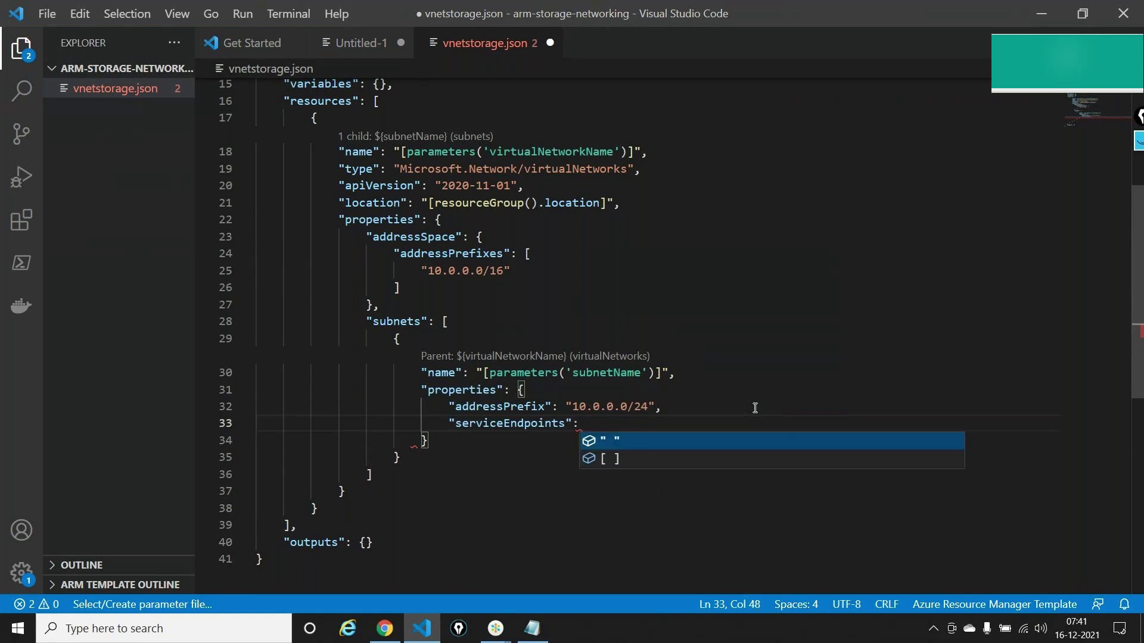
key("Down")
key("Return")
key("Return")
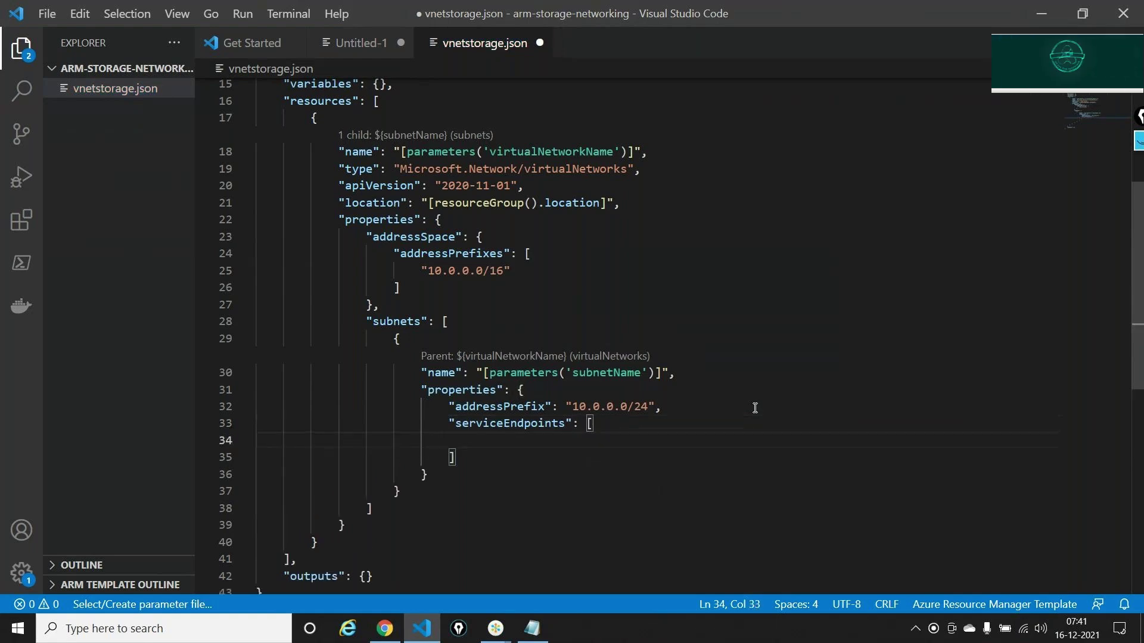
- Insert an object with an empty service string property into the serviceEndpoints array
type("{")
key("Return")
type("\"")
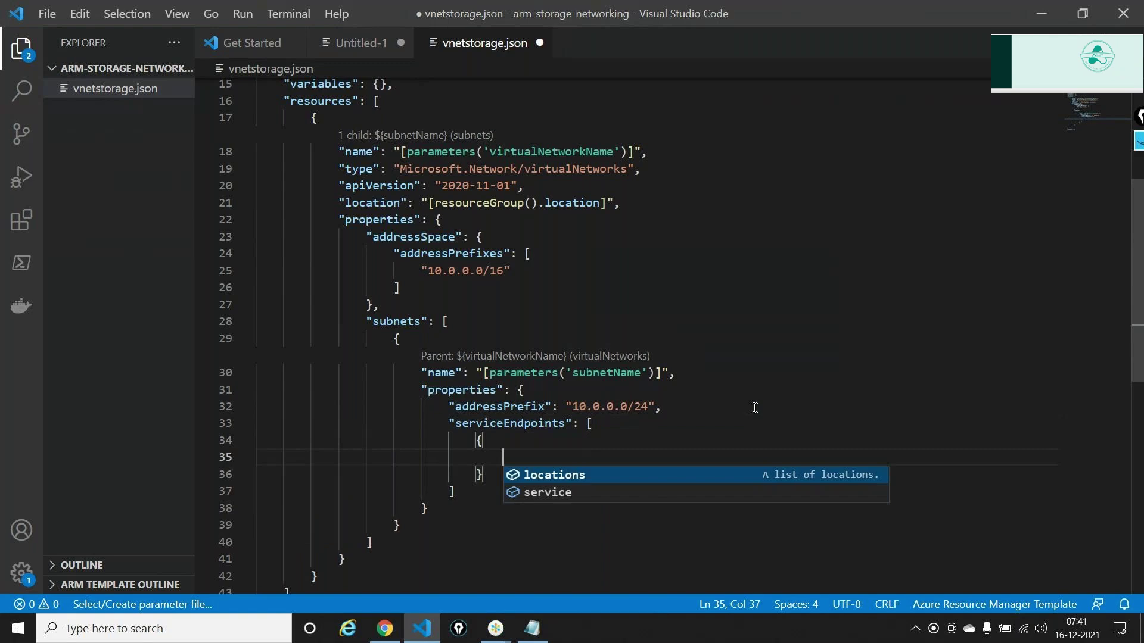
key("Down")
key("Return")
type(":")
key("Return")
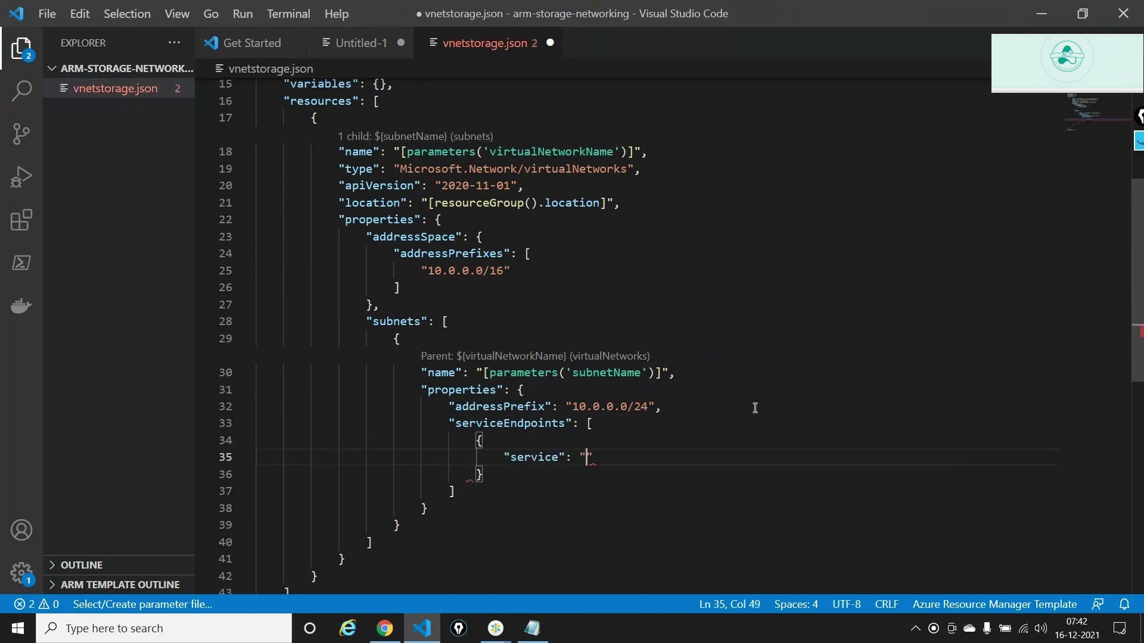
- Set the service endpoint's service value to Microsoft.Storage
type("Microsofyt")
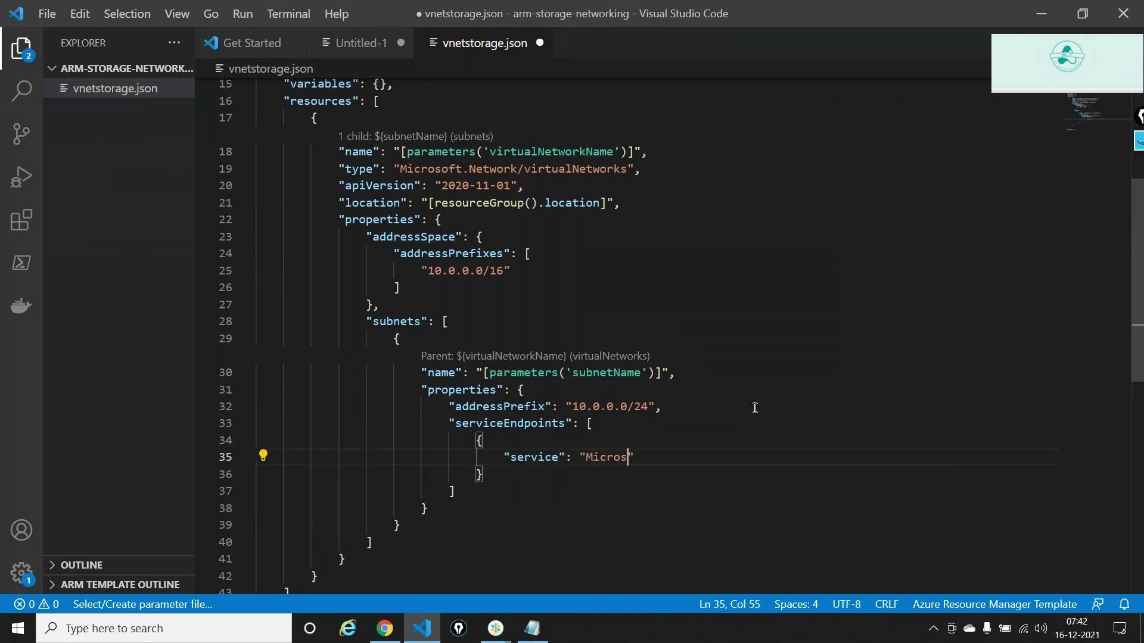
key("BackSpace")
key("BackSpace")
type("t.St")
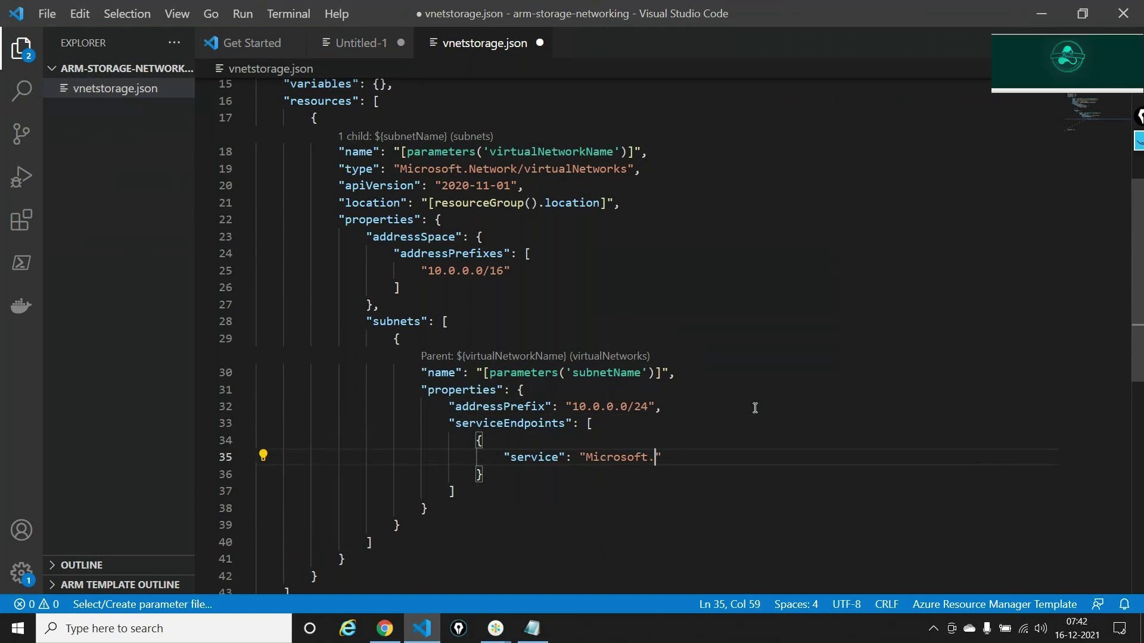
type("orage")
- Mark the subnet's name, properties and serviceEndpoints with screen pen arrows, box Microsoft.Storage, and clear the annotations
scroll(702, 332, "down", 2)
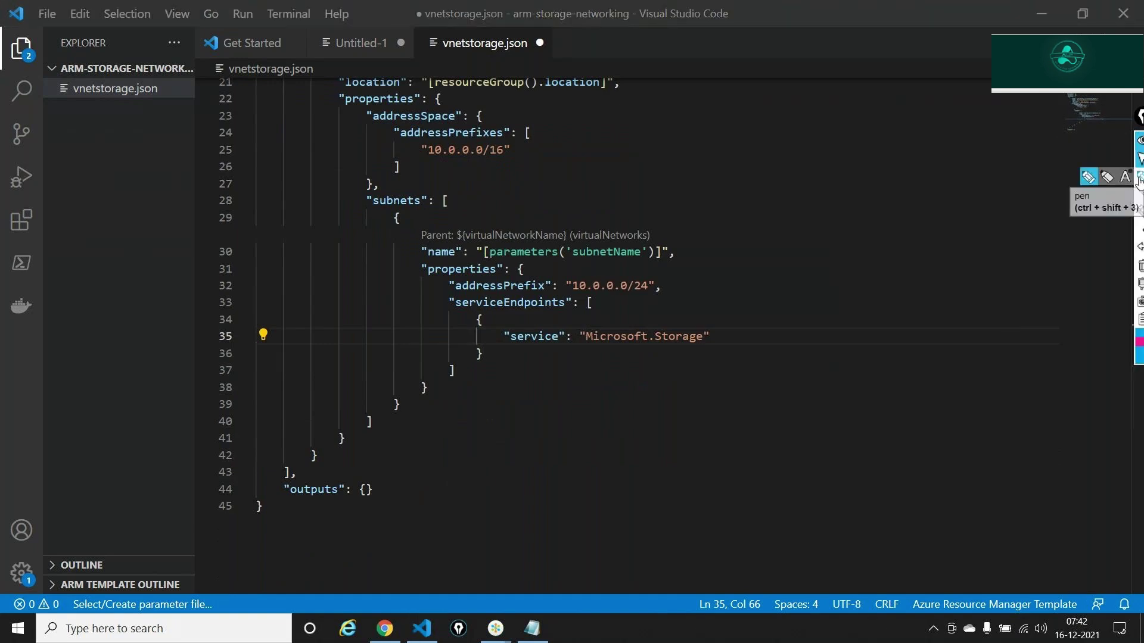
left_click(1089, 177)
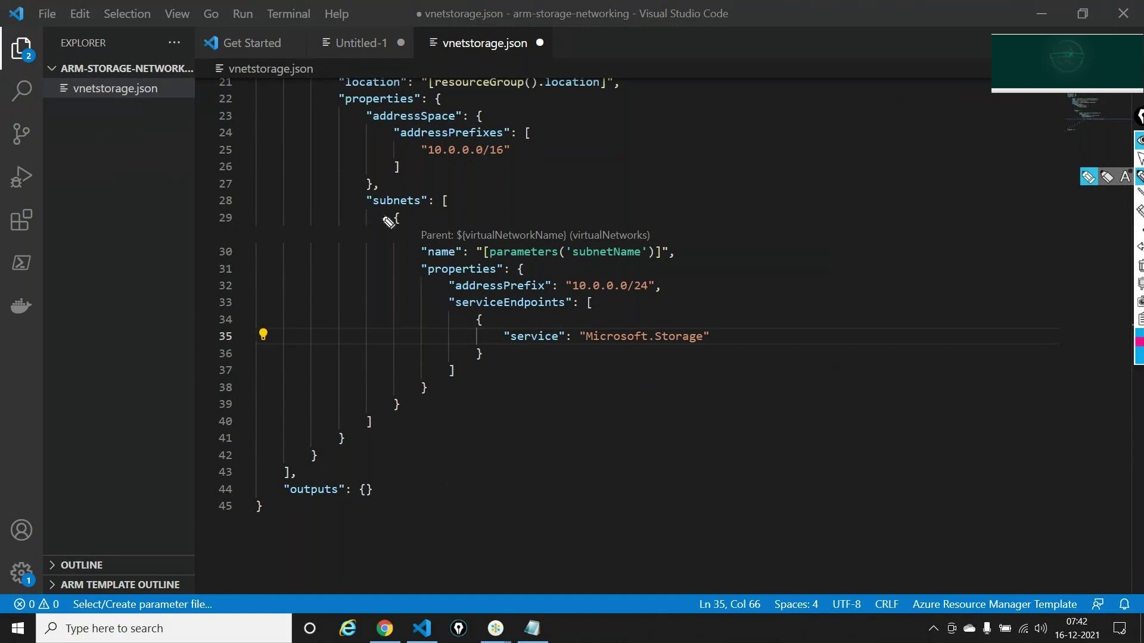
mouse_move(382, 216)
left_mouse_down()
mouse_move(383, 243)
mouse_move(416, 250)
mouse_move(396, 272)
mouse_move(418, 271)
left_mouse_up()
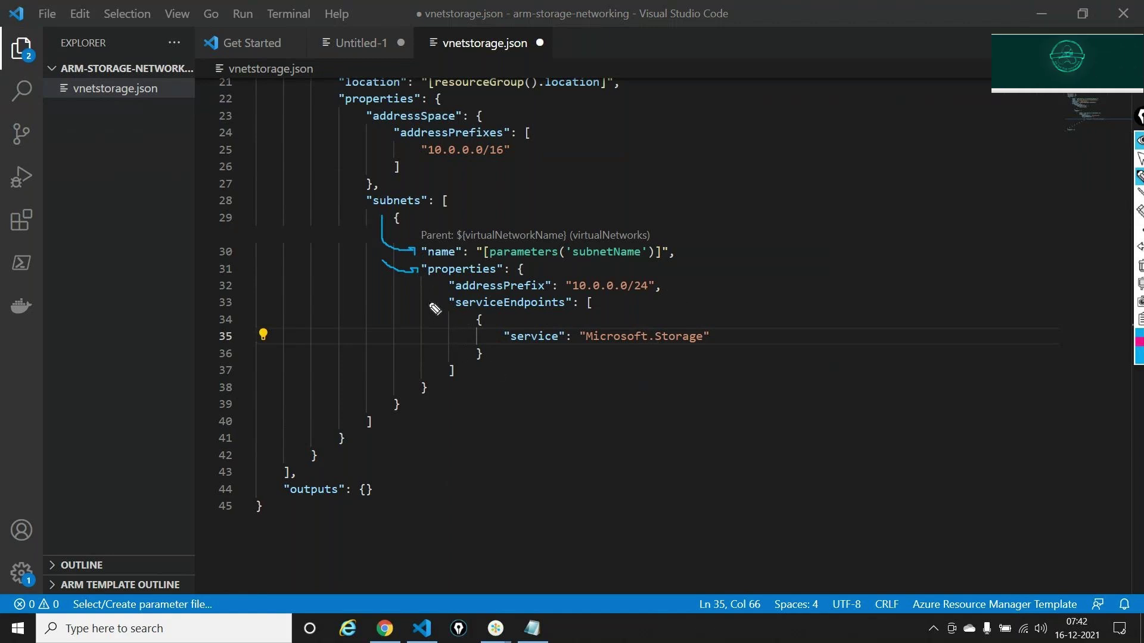
left_click_drag(420, 292, 431, 303)
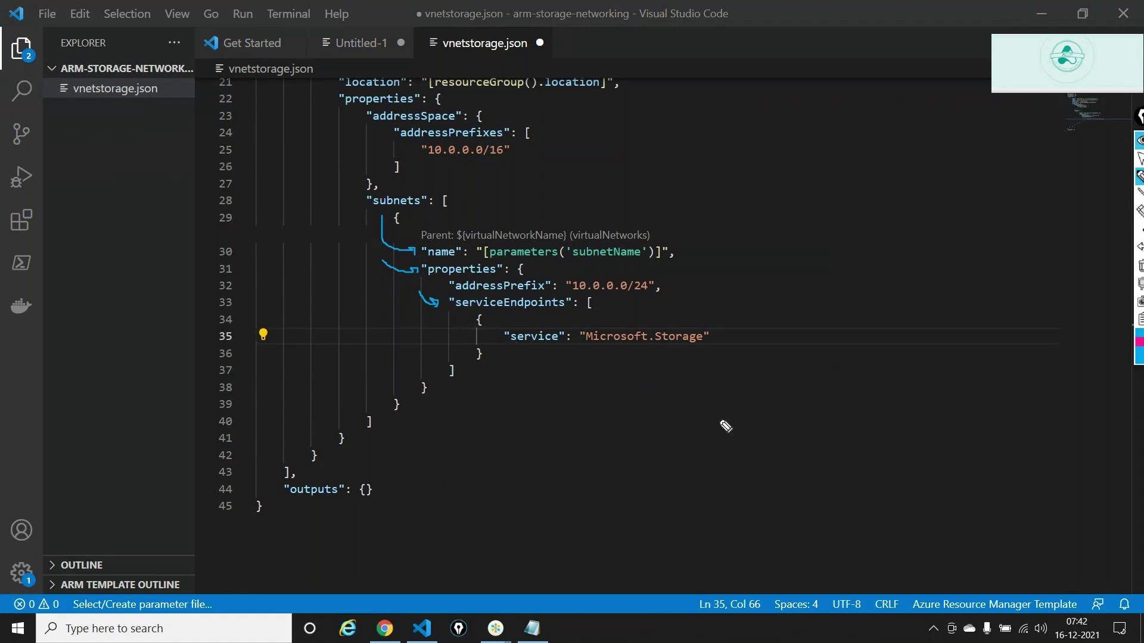
mouse_move(582, 350)
left_mouse_down()
mouse_move(721, 341)
mouse_move(608, 325)
mouse_move(585, 335)
left_mouse_up()
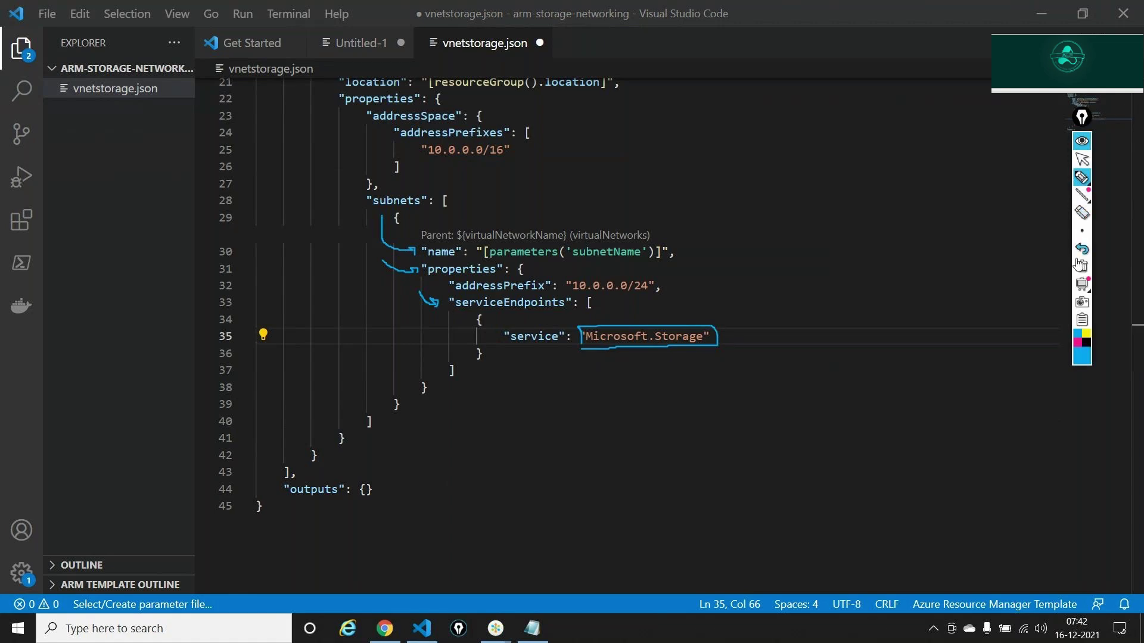
left_click(1082, 159)
left_click(846, 256)
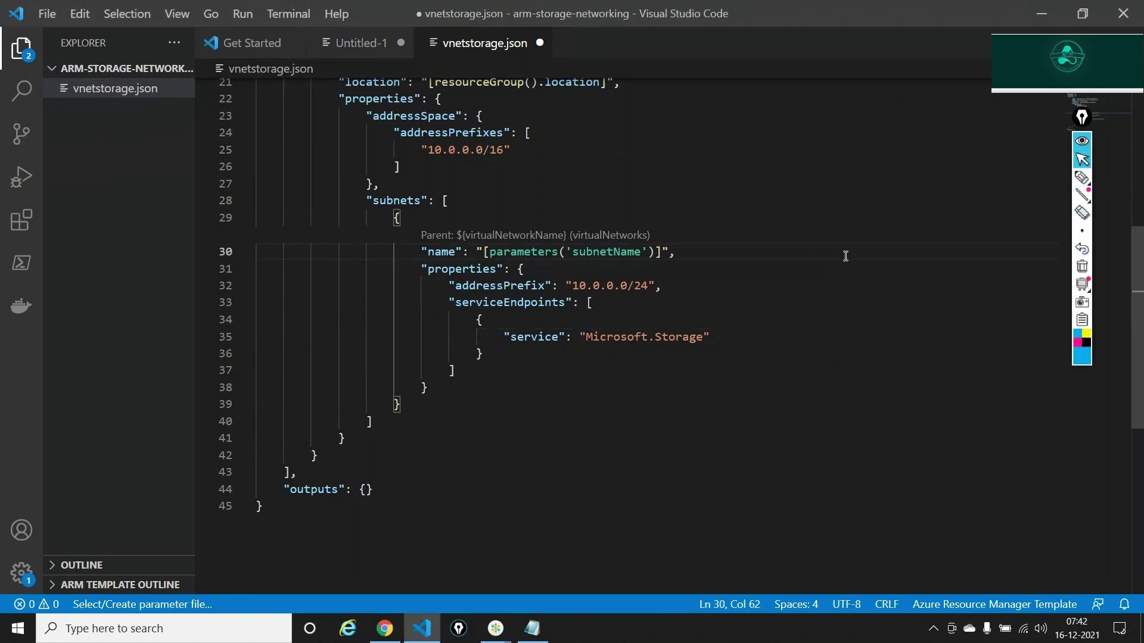
- Save vnetstorage.json and collapse the screen pen's palette back to the screen edge
key("ctrl+s")
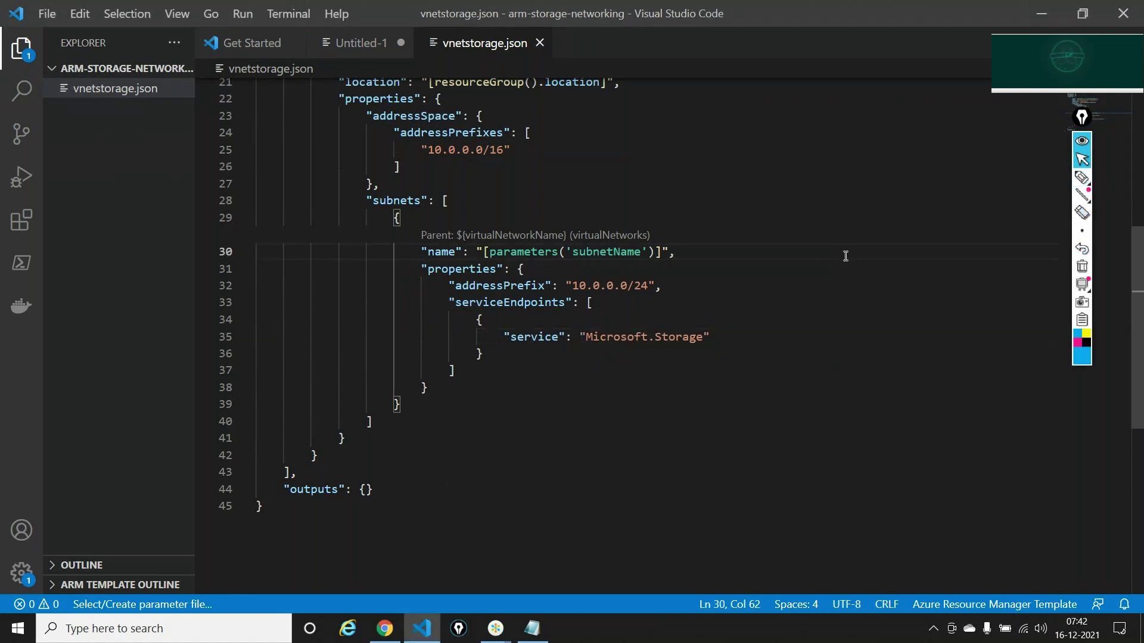
key("ctrl+a")
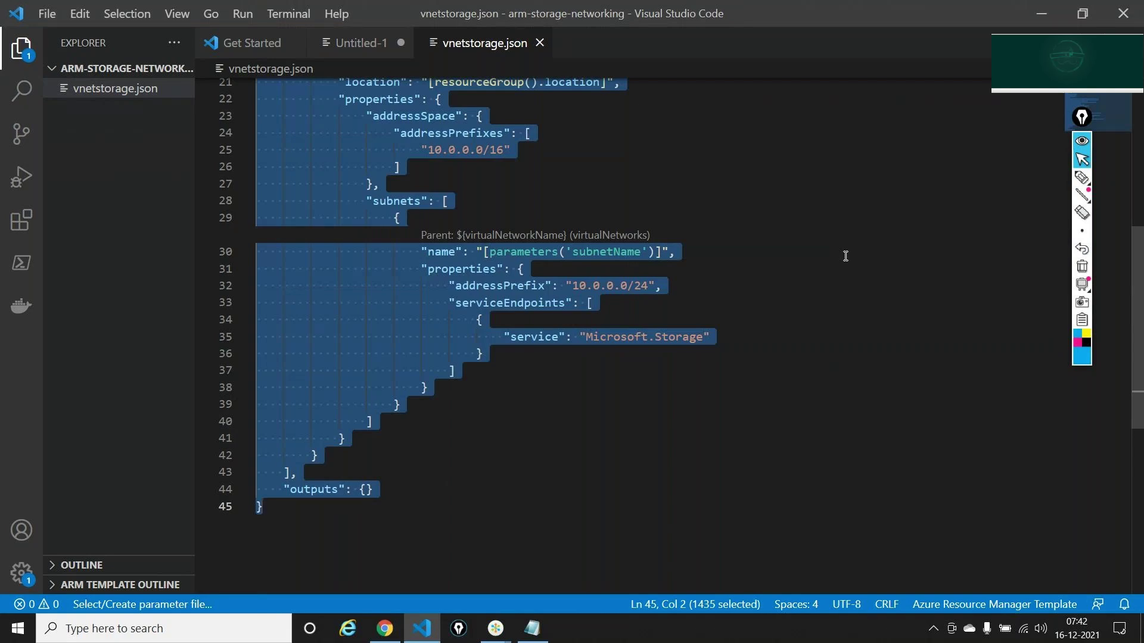
left_click(1082, 141)
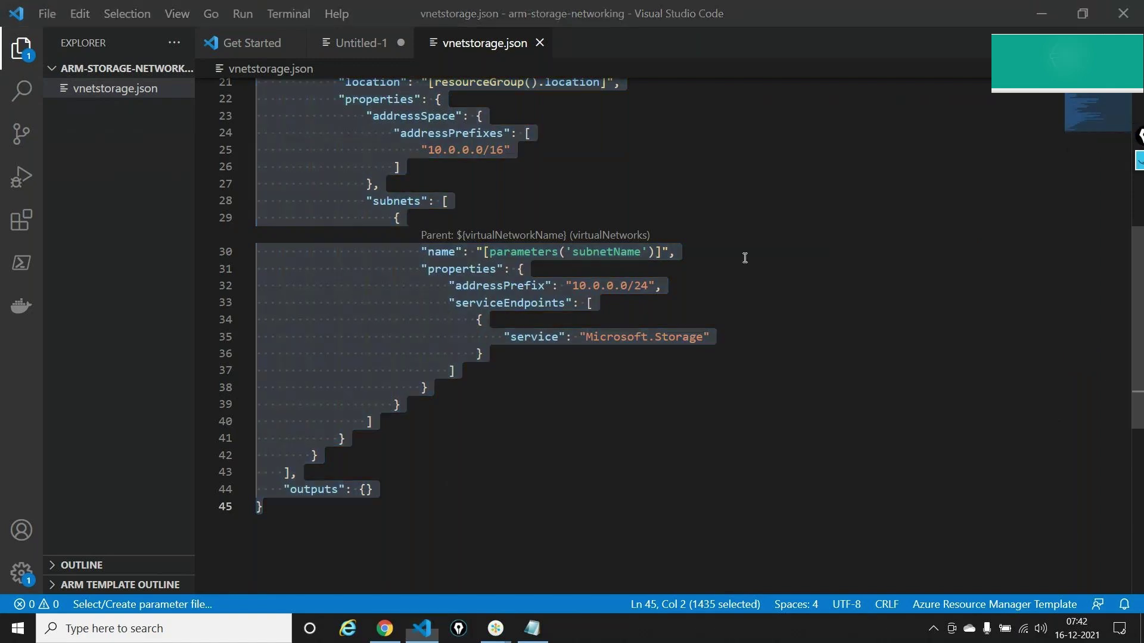
left_click(745, 258)
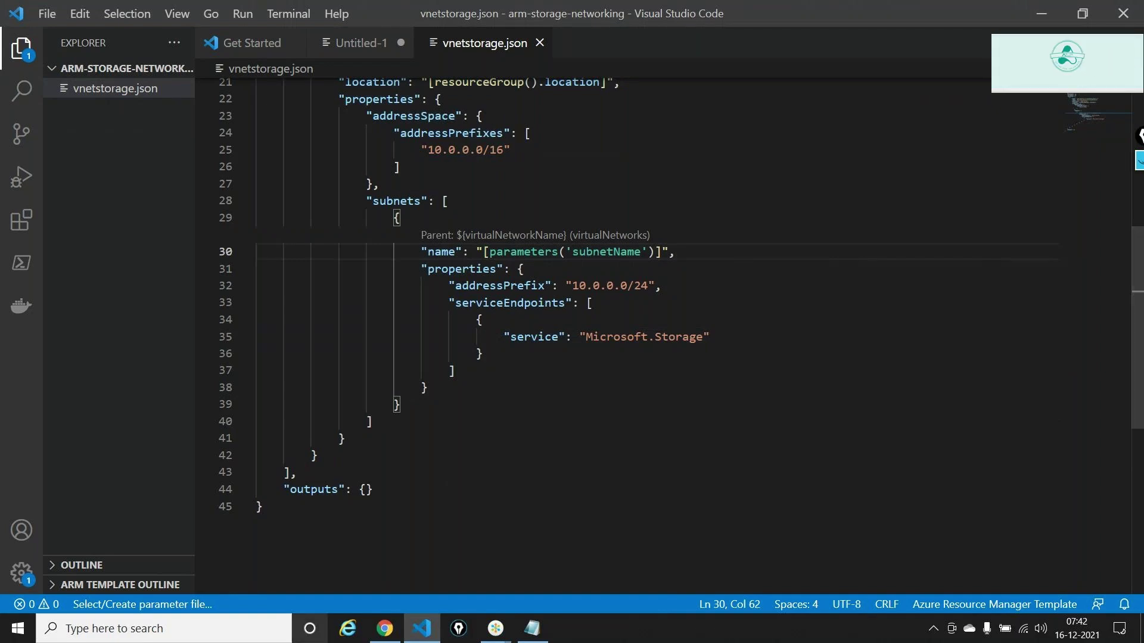
- Switch to the Azure portal in Chrome, search for "cus", and open the custom template deployment service
left_click(381, 630)
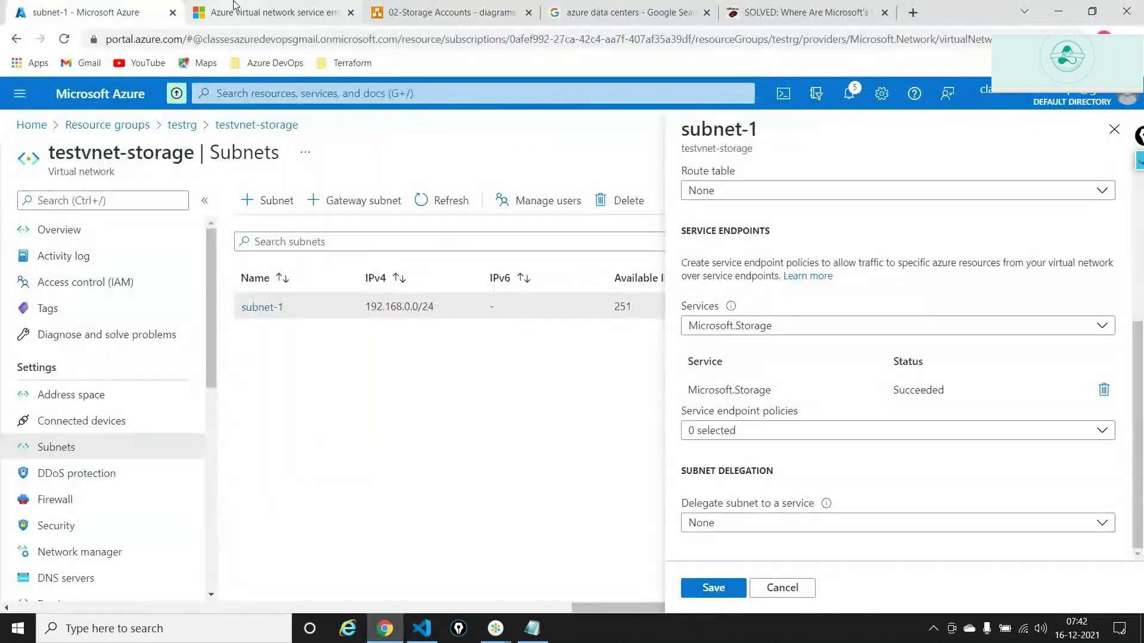
left_click(32, 125)
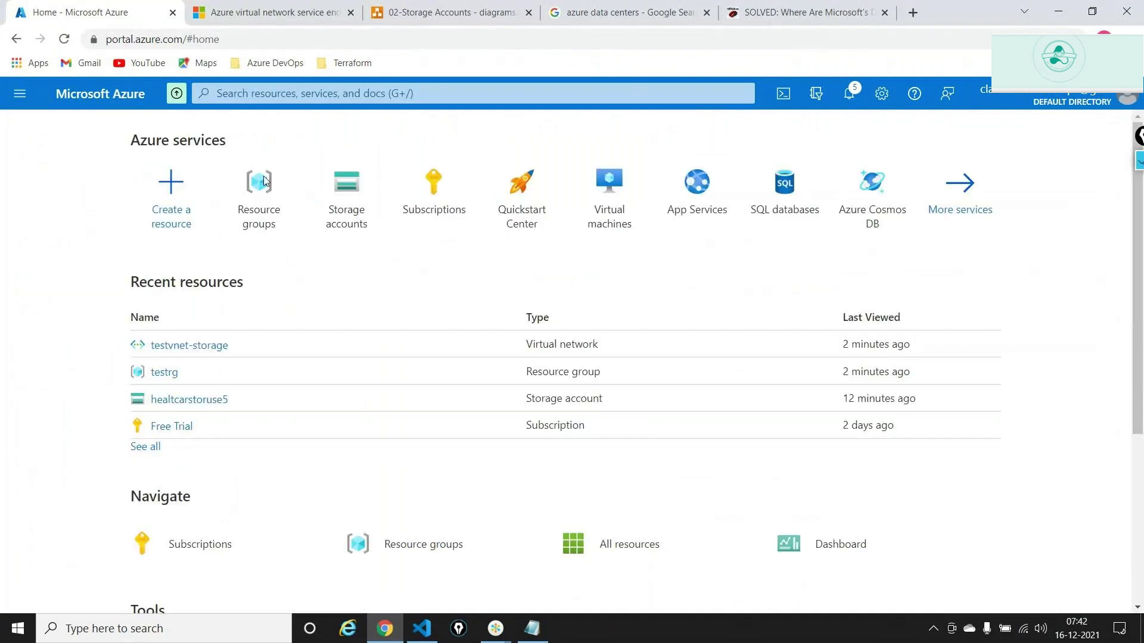
left_click(609, 92)
type("cus")
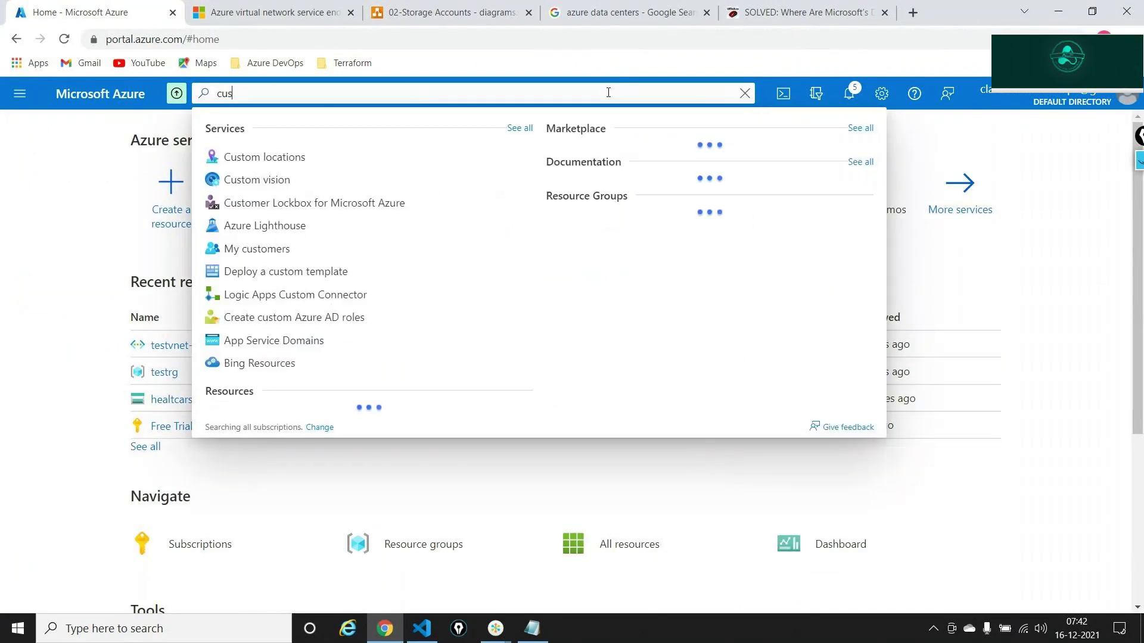
key("Escape")
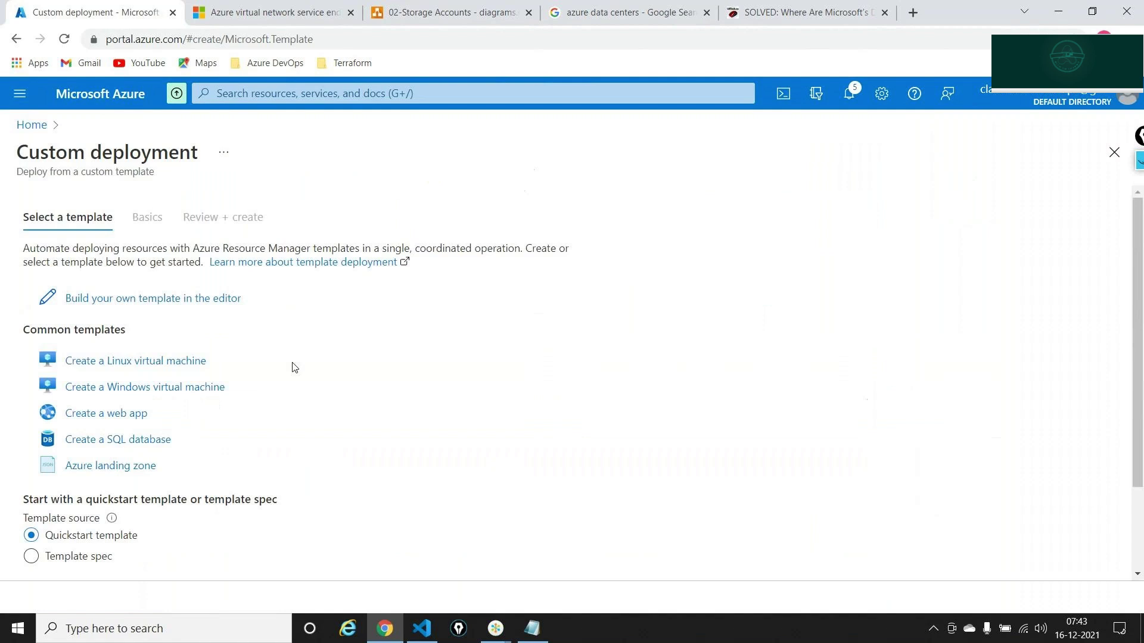
- Build a custom template in the editor by loading vnetstorage from the arm-storage-networking folder on New Volume (H:)
left_click(211, 301)
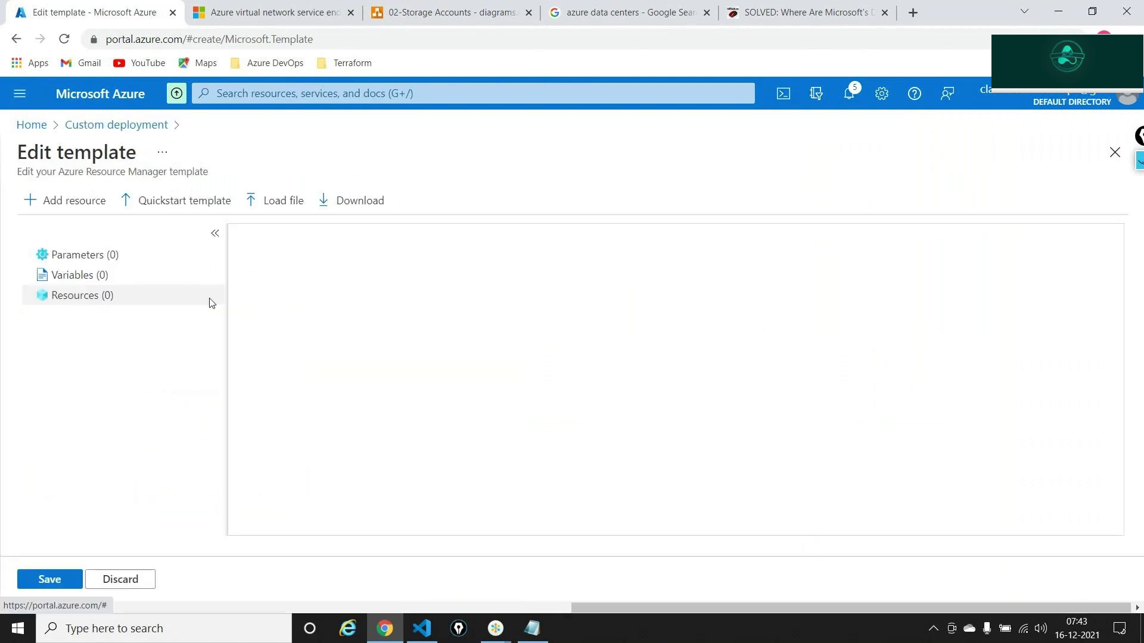
left_click(270, 203)
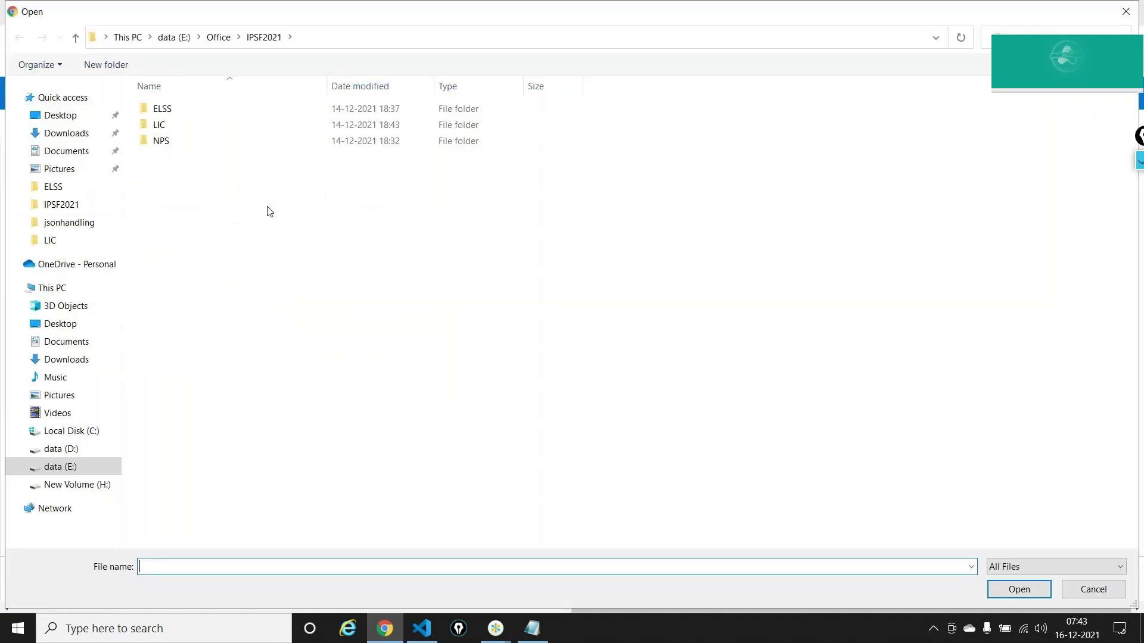
left_click(67, 486)
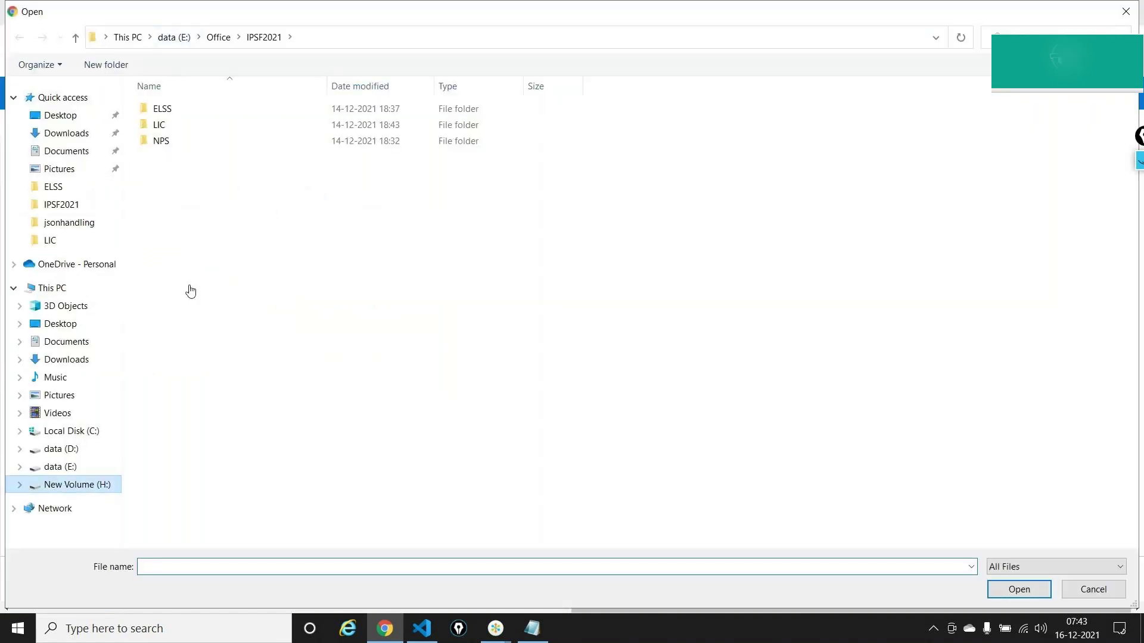
double_click(197, 111)
left_click(197, 110)
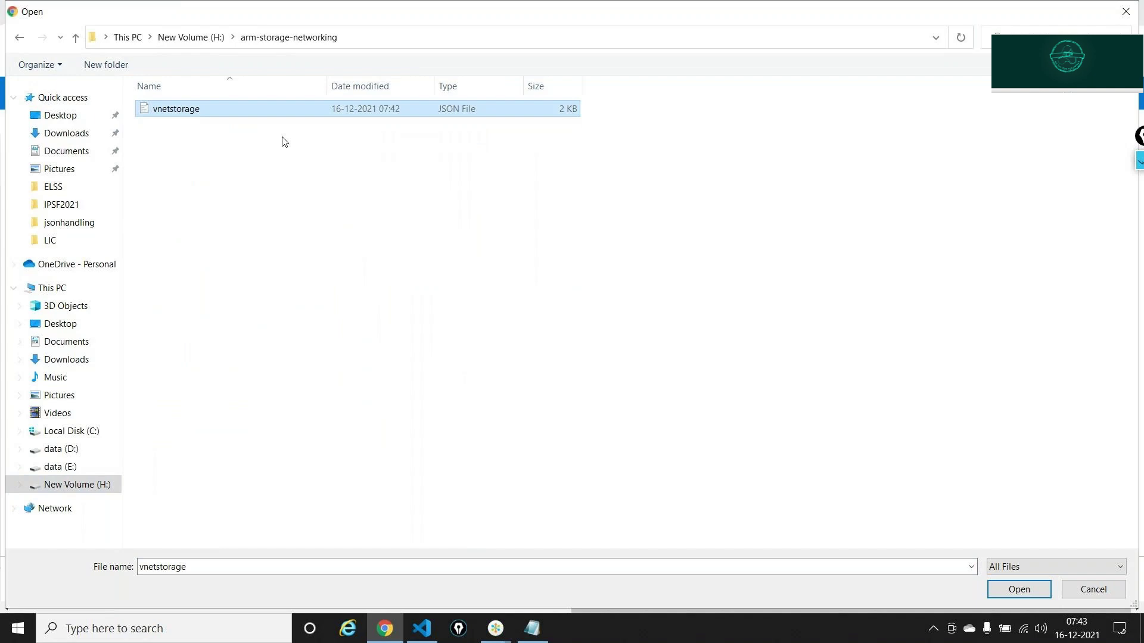
left_click(1018, 588)
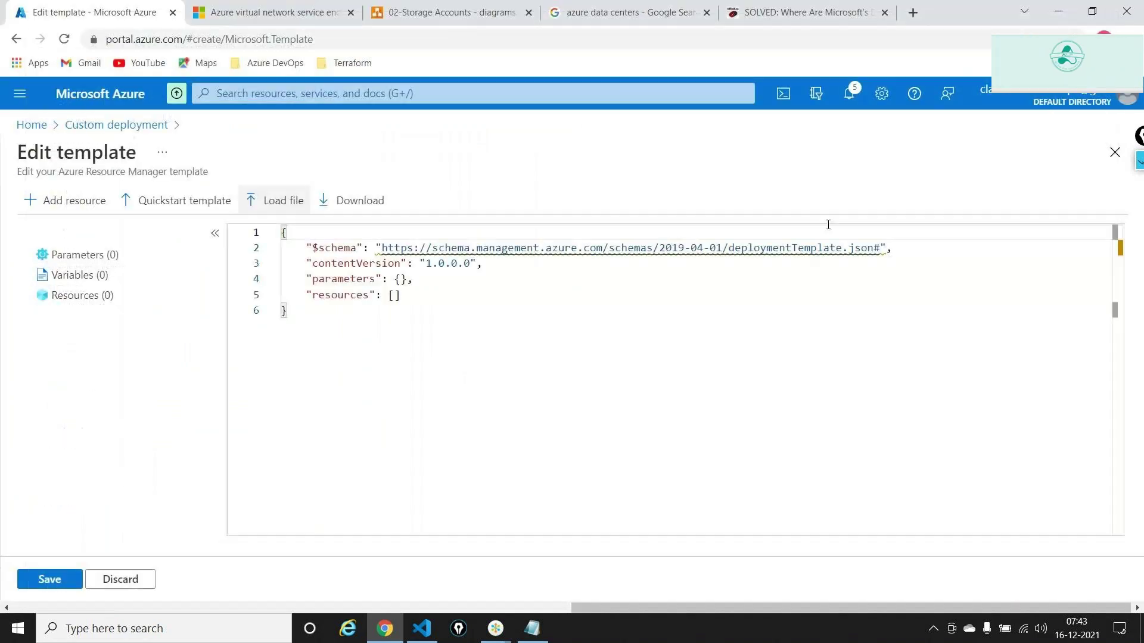
- Save the loaded template and deploy it to a new resource group named storage-arm-networking, keeping the default region and network names
left_click(67, 581)
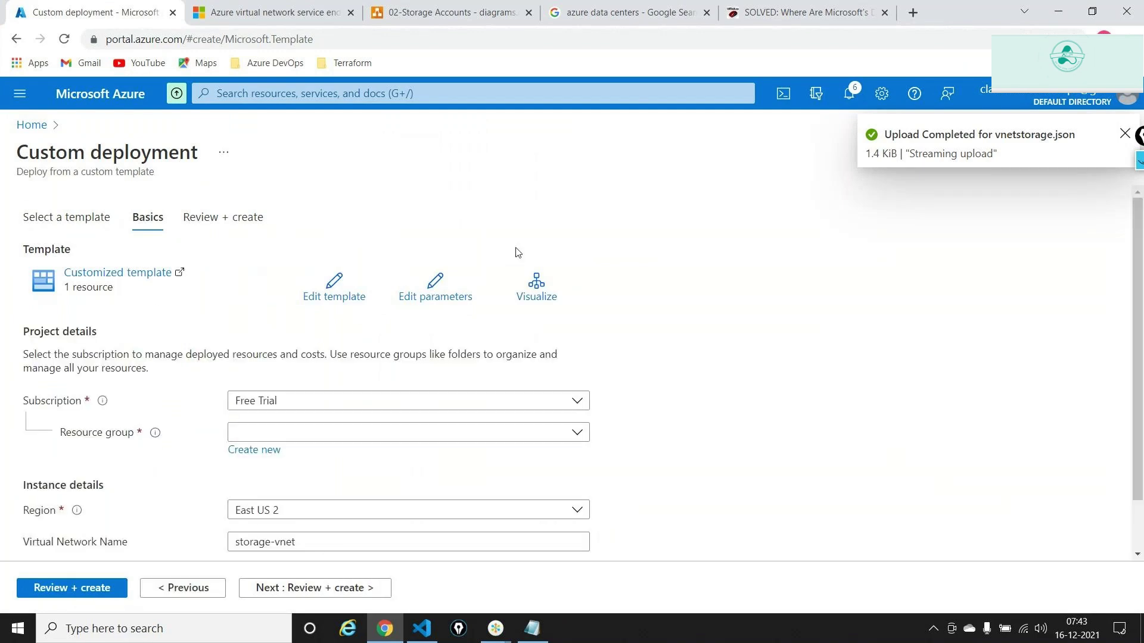
scroll(272, 335, "down", 1)
left_click(240, 393)
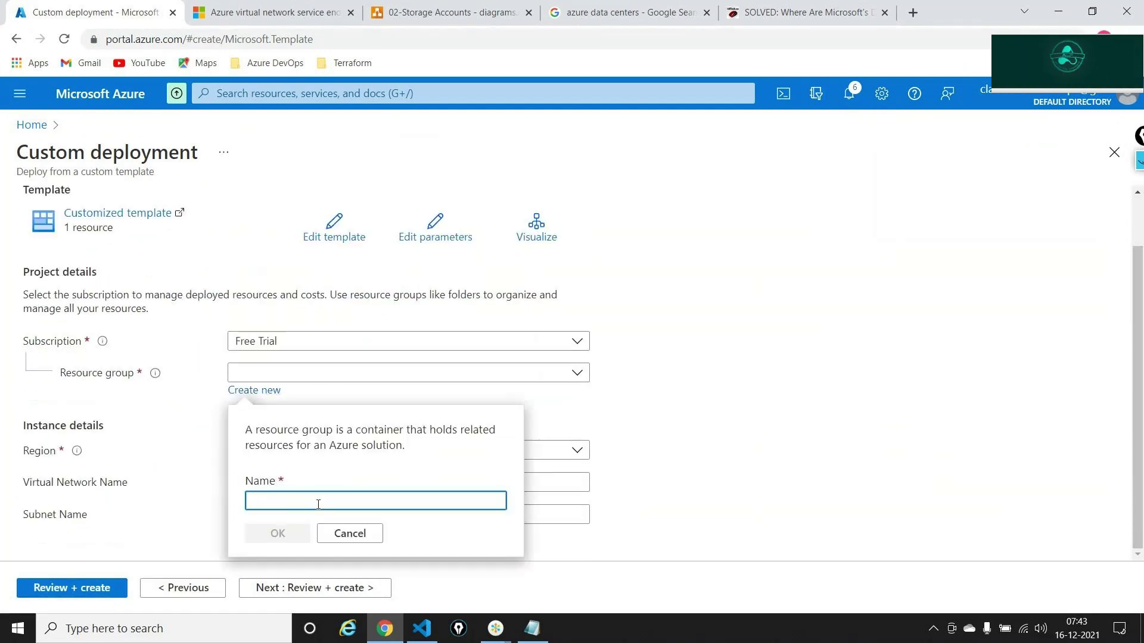
type("storage")
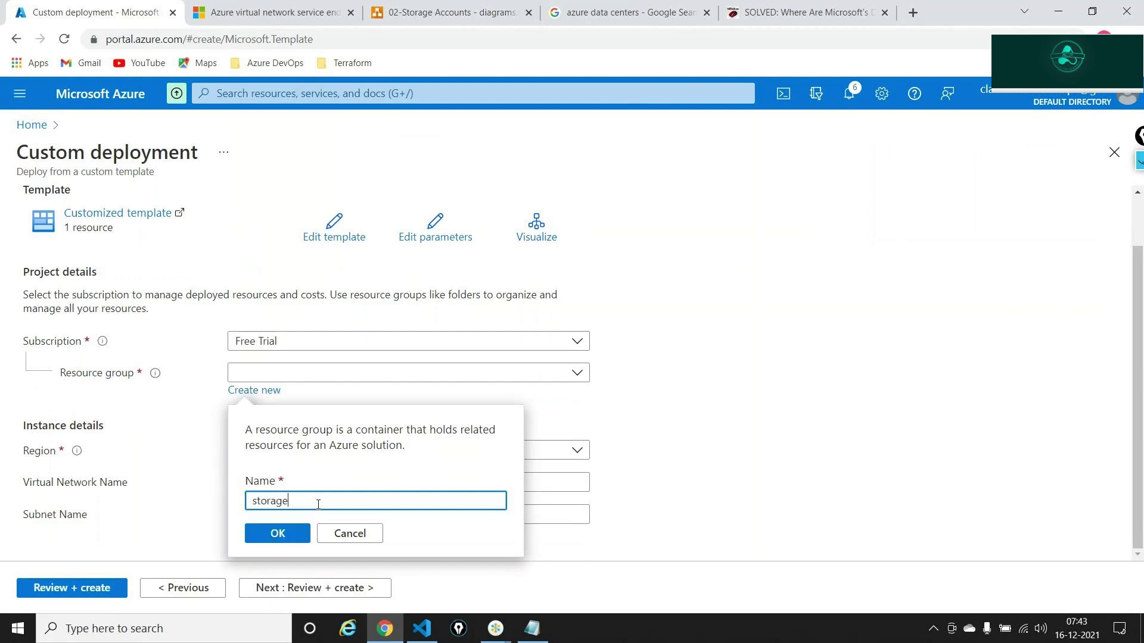
type("networking")
left_click(291, 537)
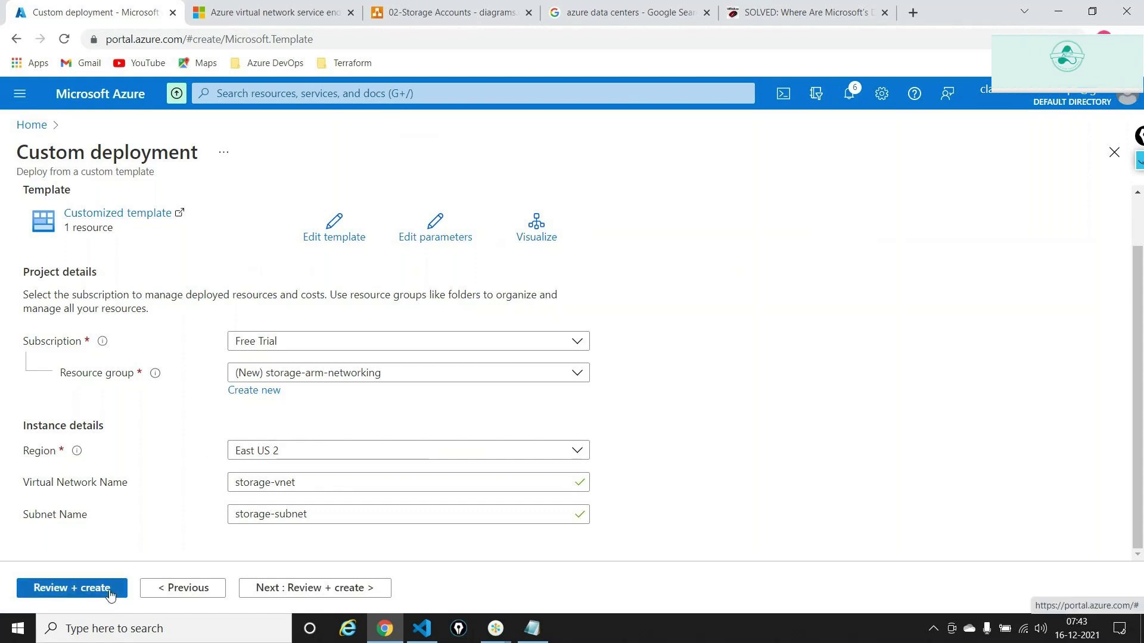
left_click(72, 588)
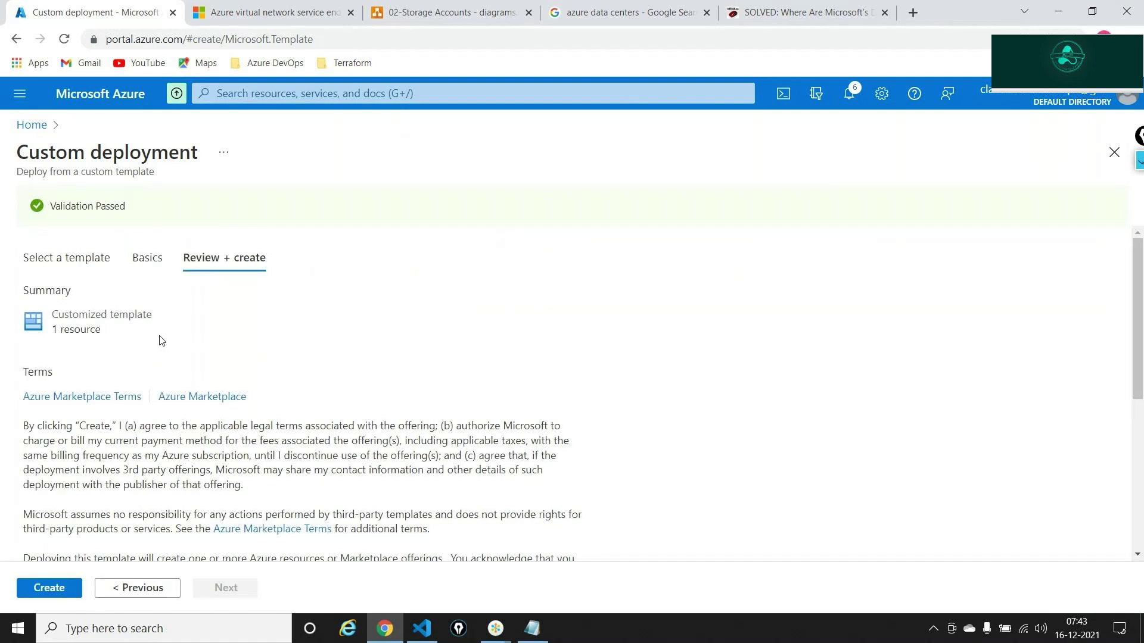
left_click(55, 589)
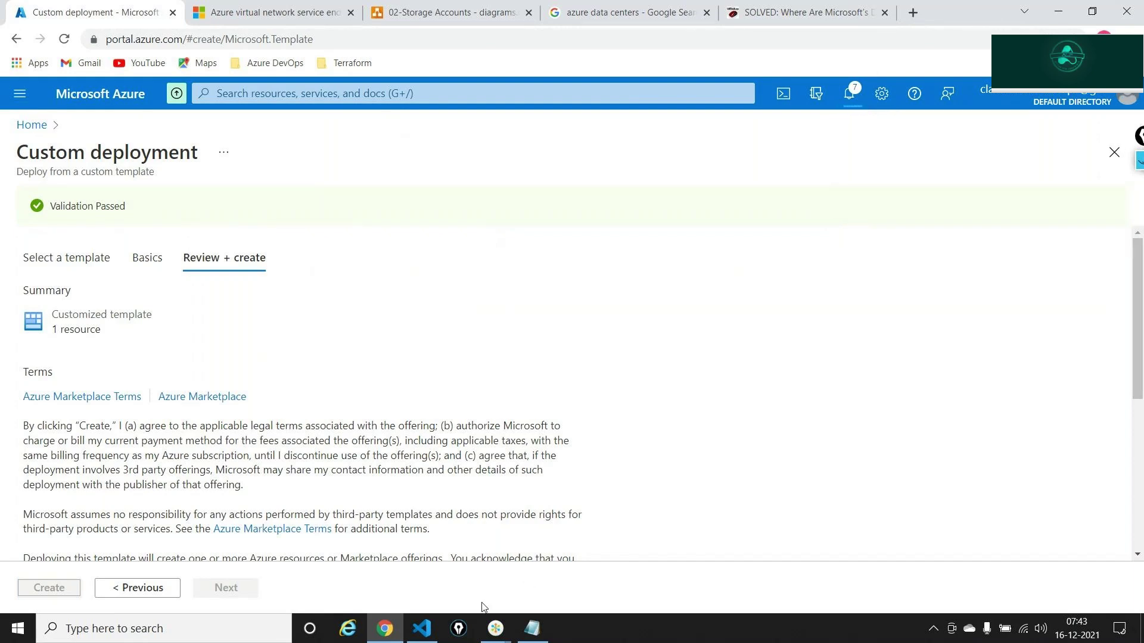
- Switch to Visual Studio Code and review the virtual network resource in vnetstorage.json and the VNET and storage account plan in Notepad
left_click(422, 628)
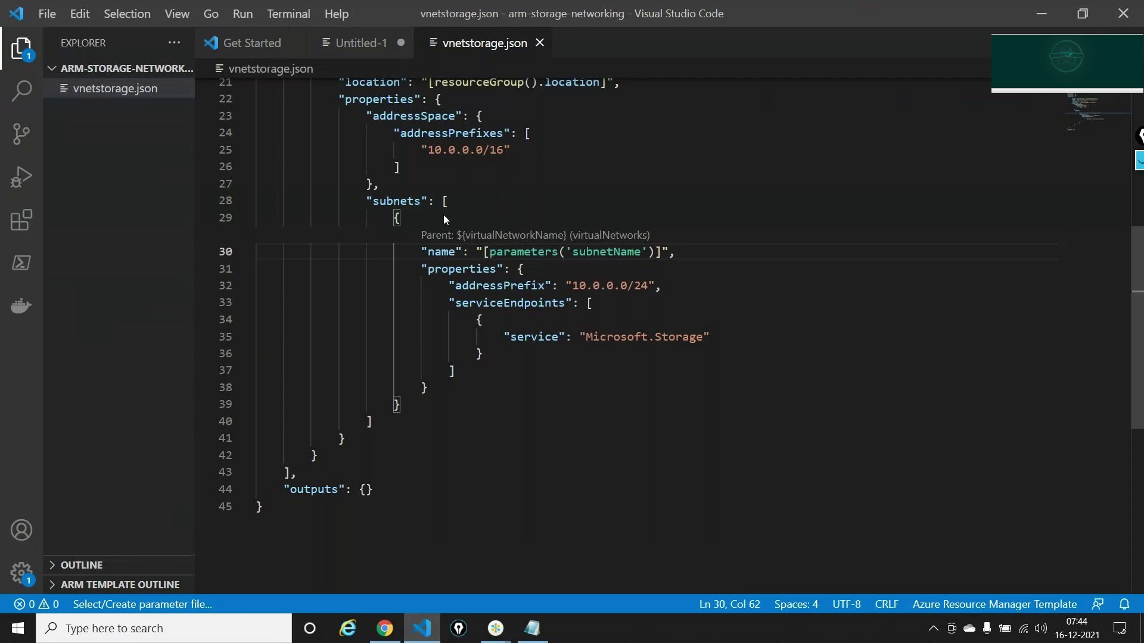
scroll(417, 238, "up", 4)
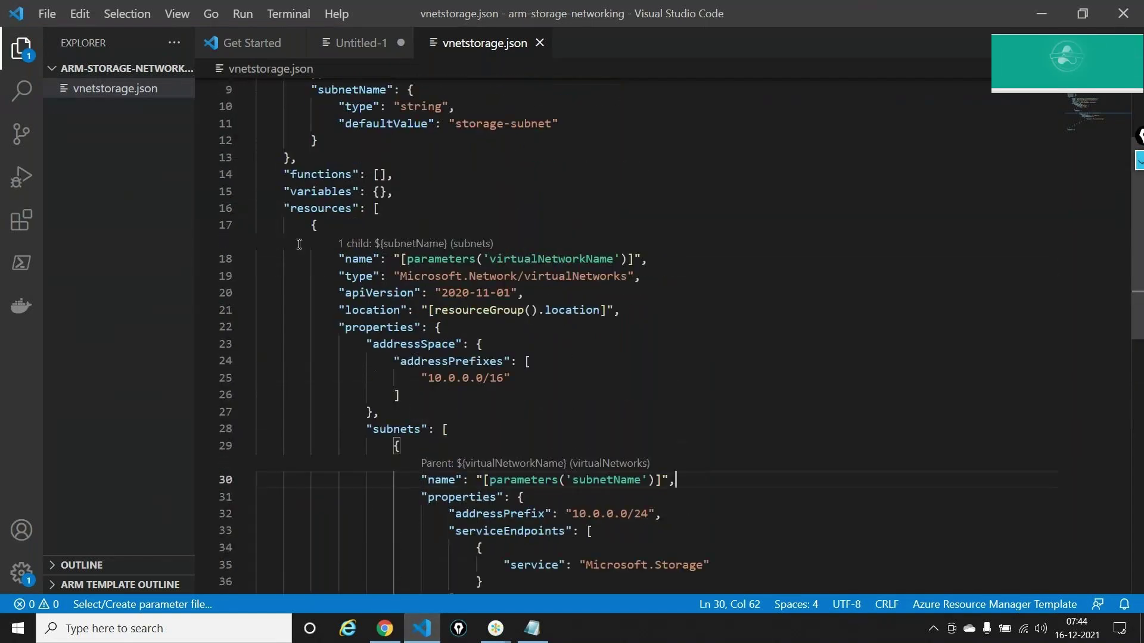
scroll(477, 280, "down", 1)
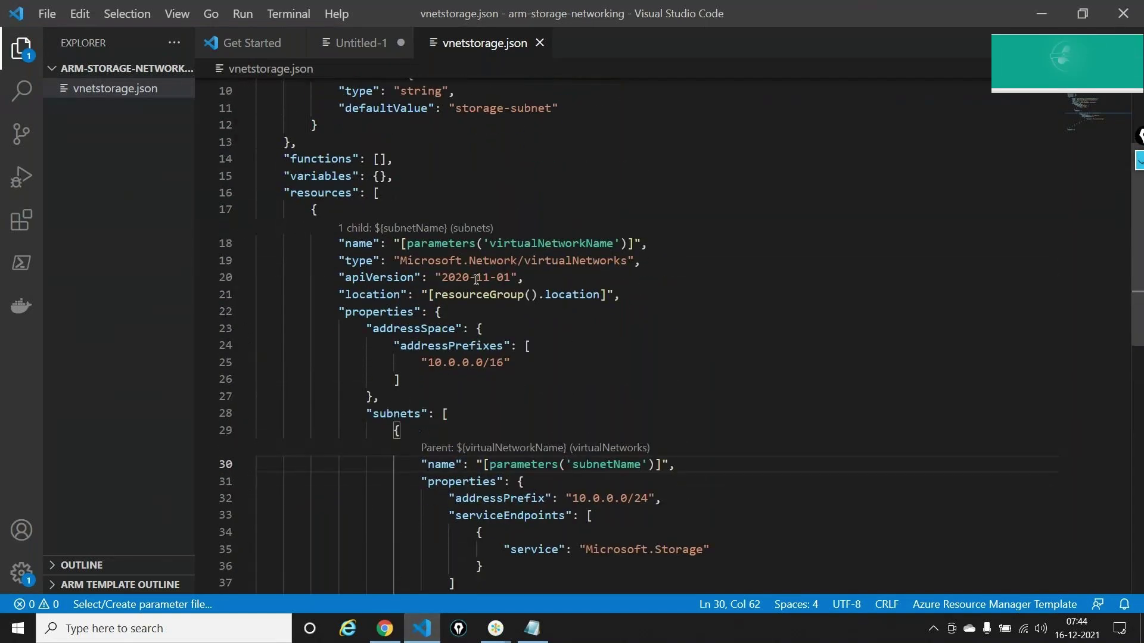
scroll(476, 280, "down", 4)
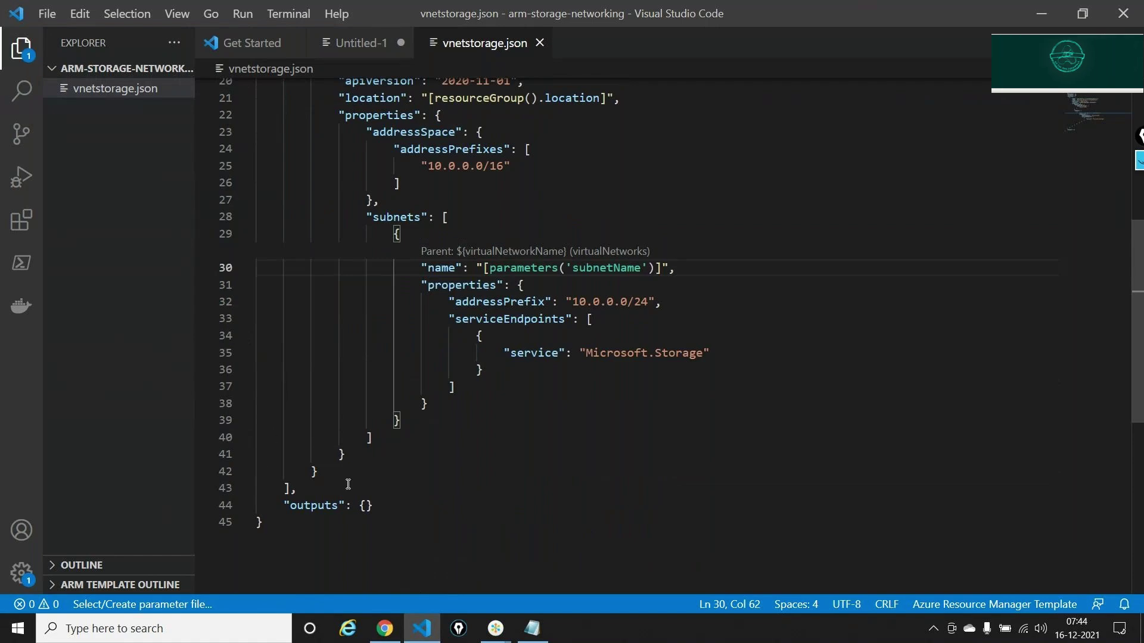
scroll(398, 205, "up", 2)
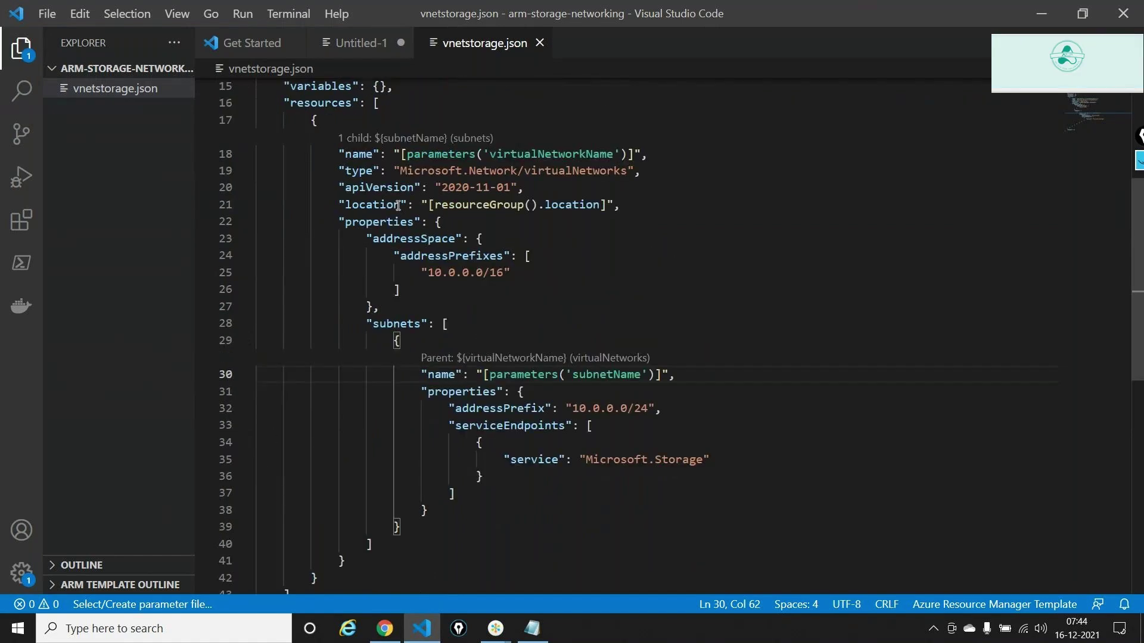
scroll(398, 206, "up", 3)
left_click(246, 257)
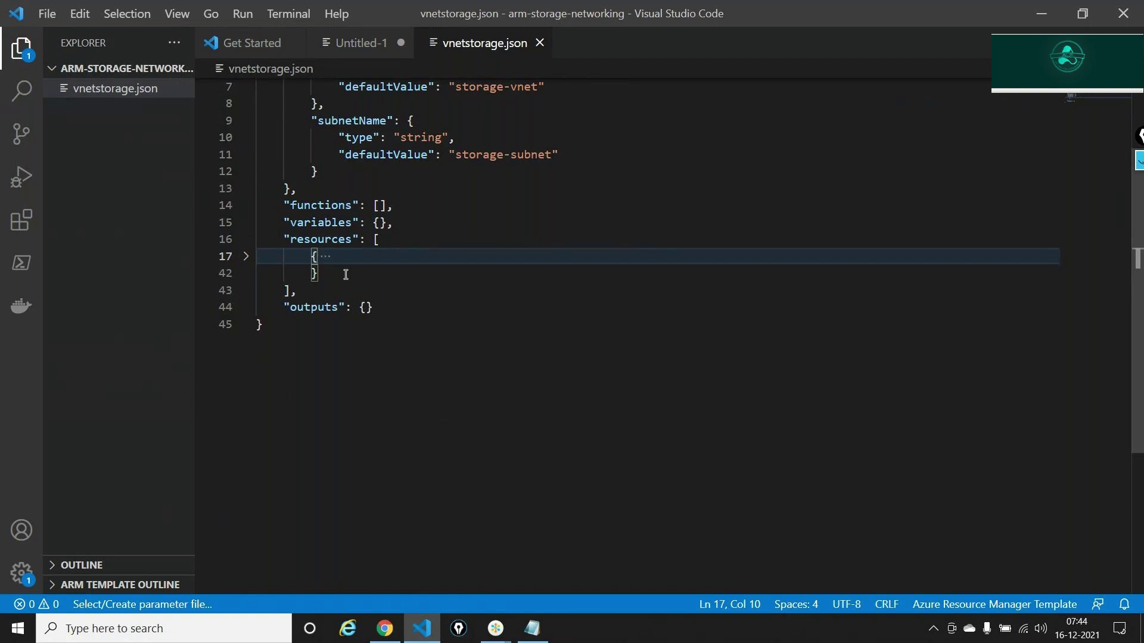
left_click(247, 257)
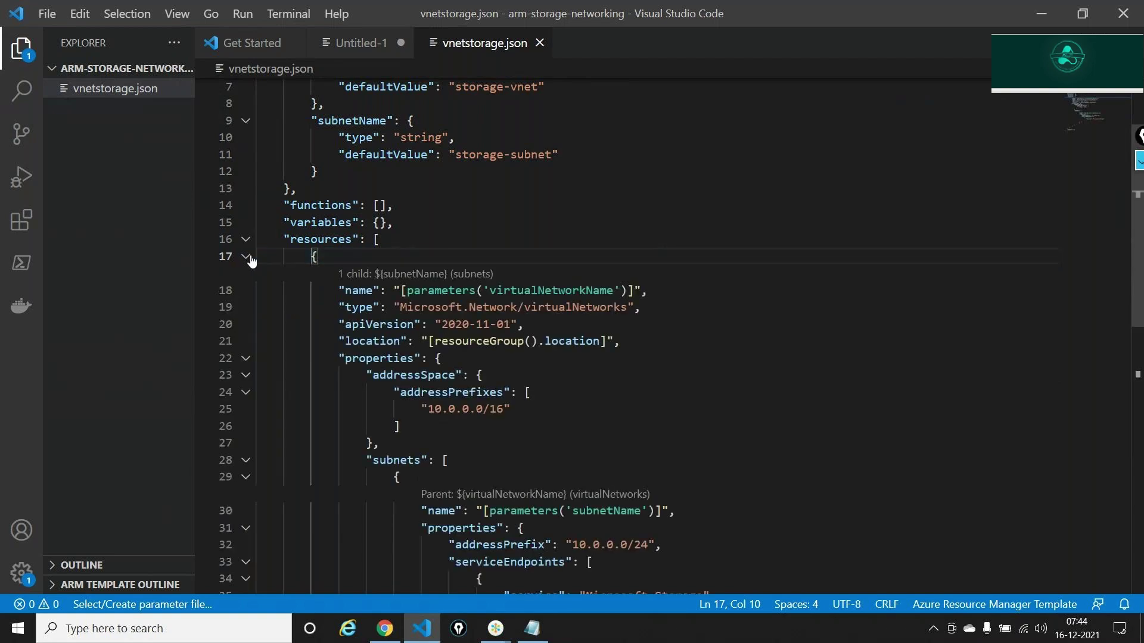
scroll(484, 300, "down", 1)
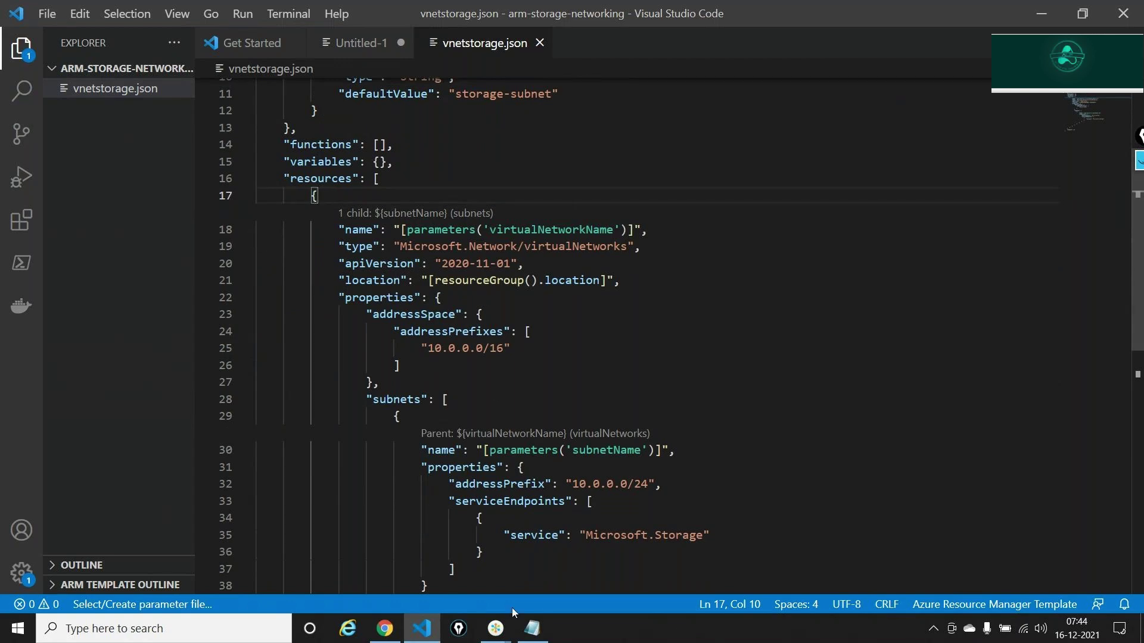
left_click(532, 629)
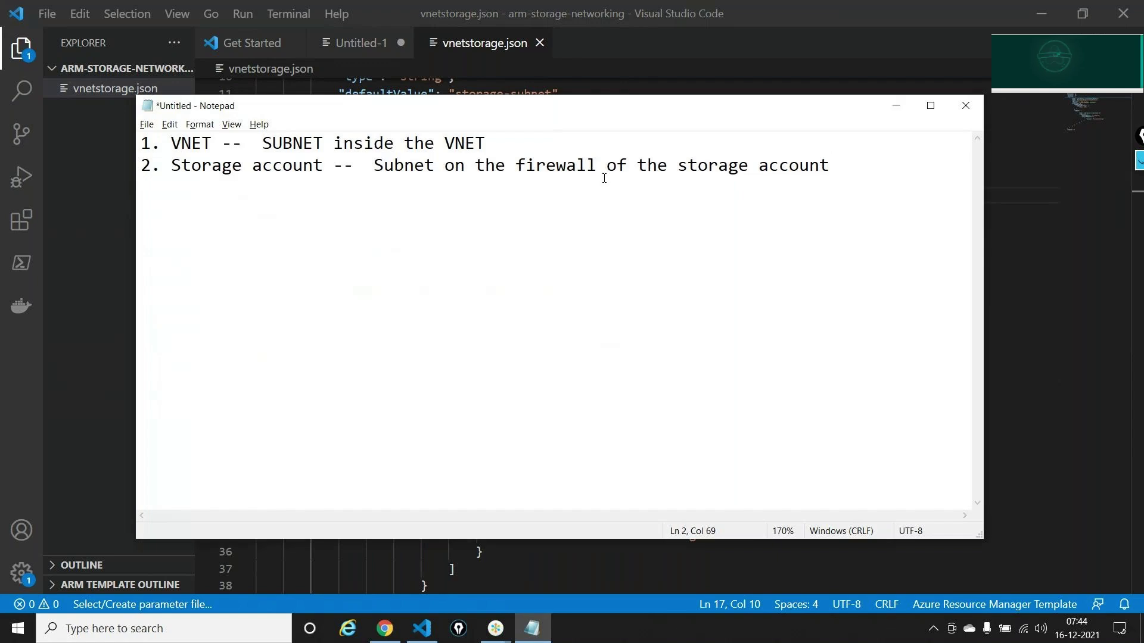
left_click(896, 106)
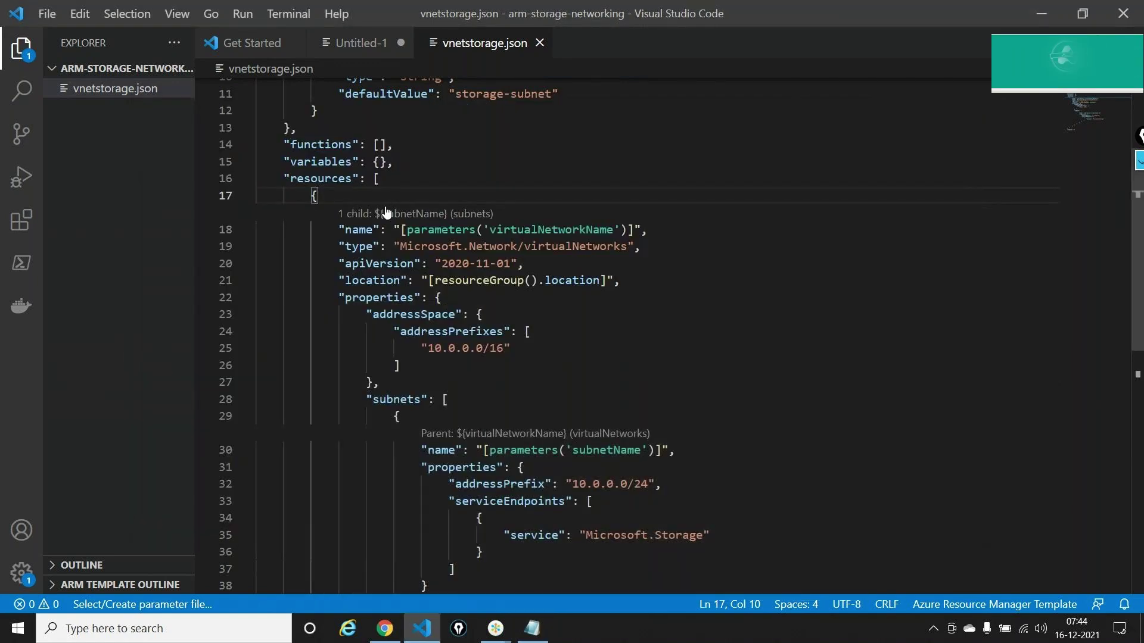
- Collapse the virtual network resource in vnetstorage.json and add a storage account resource after it using the arm-storage snippet
left_click(250, 202)
left_click(337, 216)
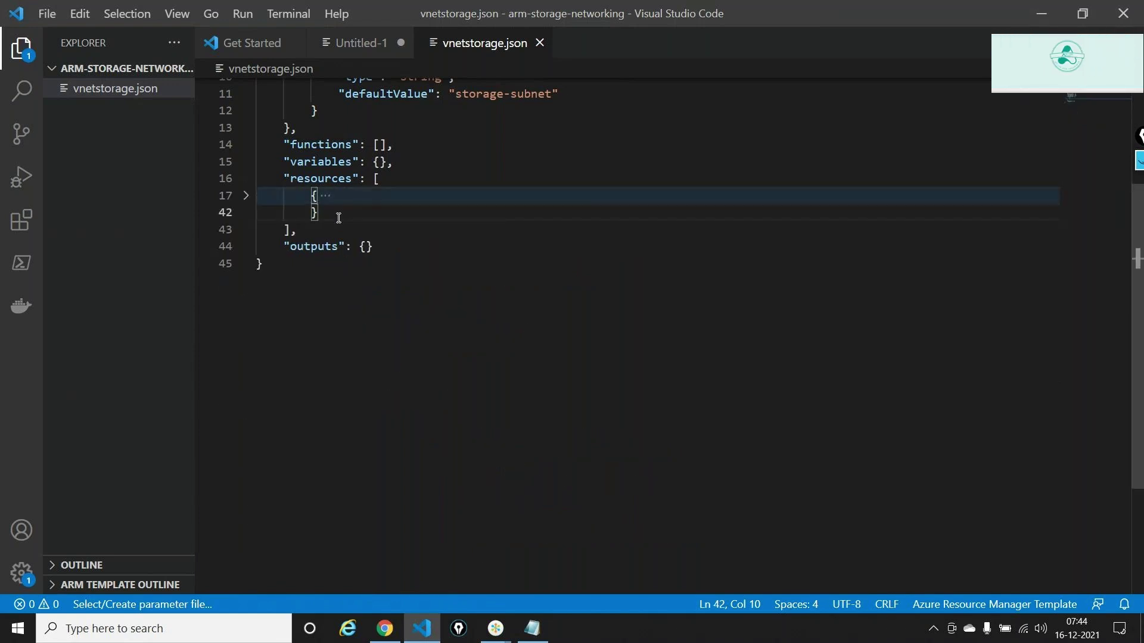
type(",")
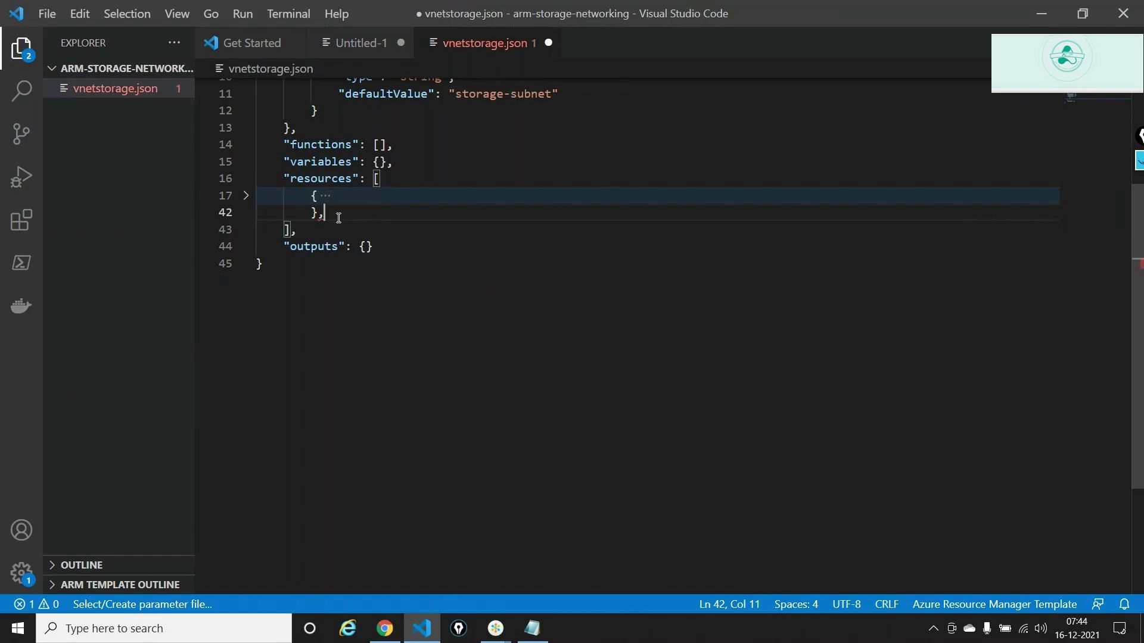
key("Return")
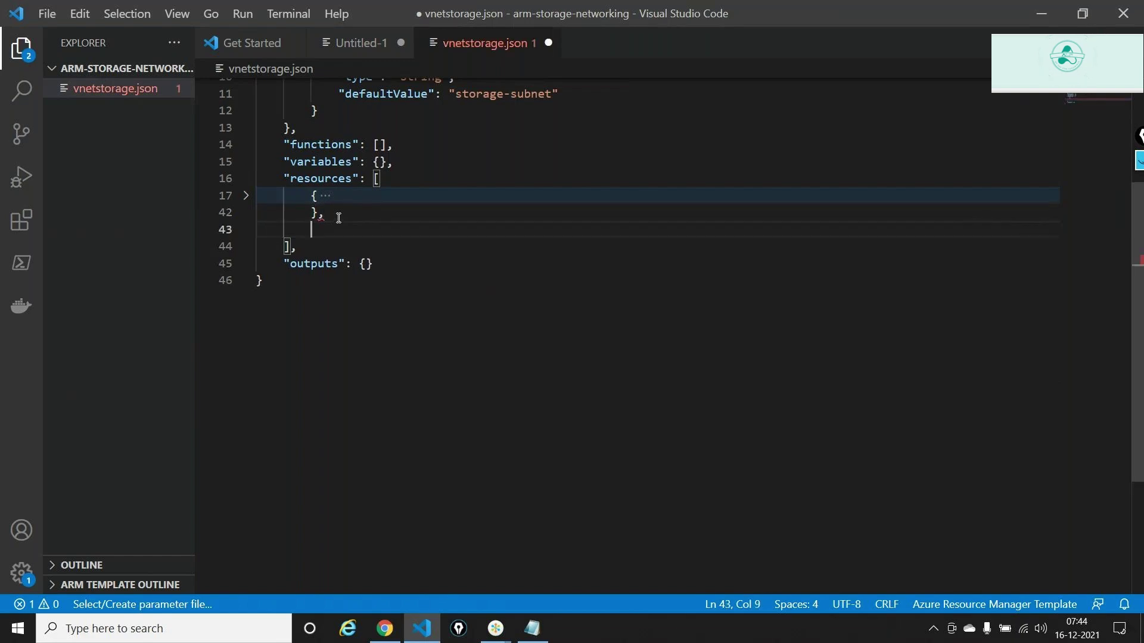
type("arm")
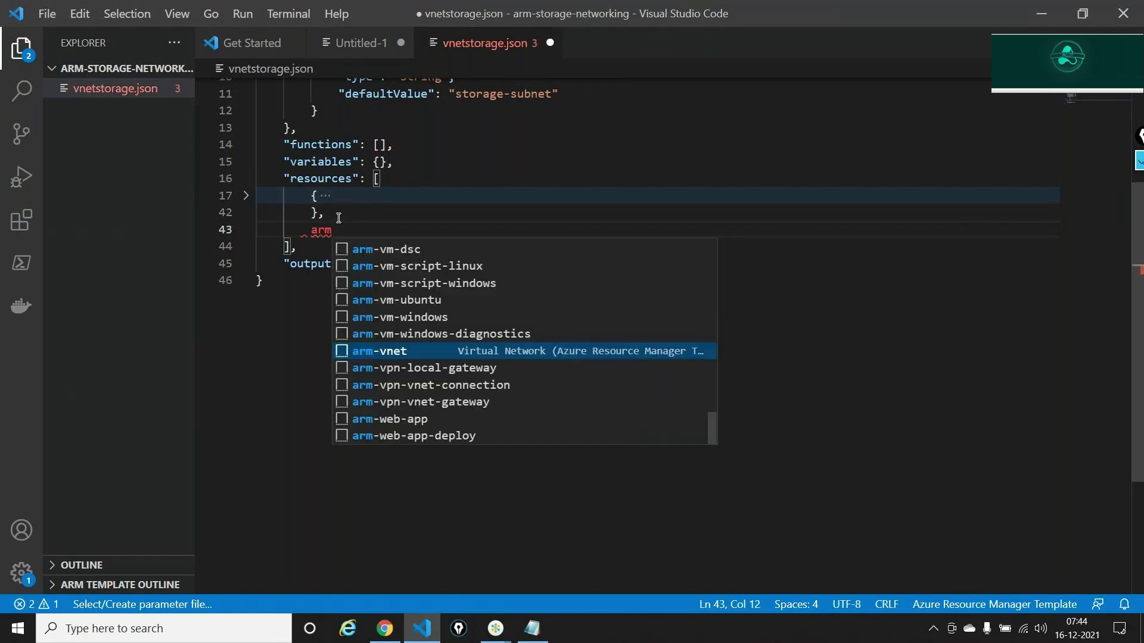
type("-st")
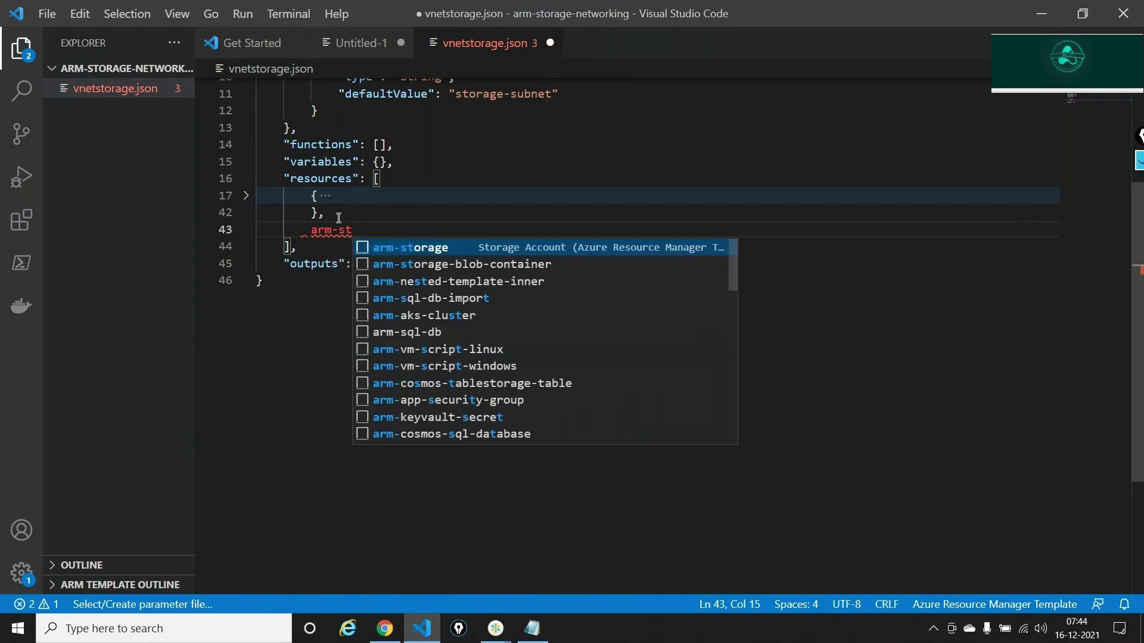
key("Return")
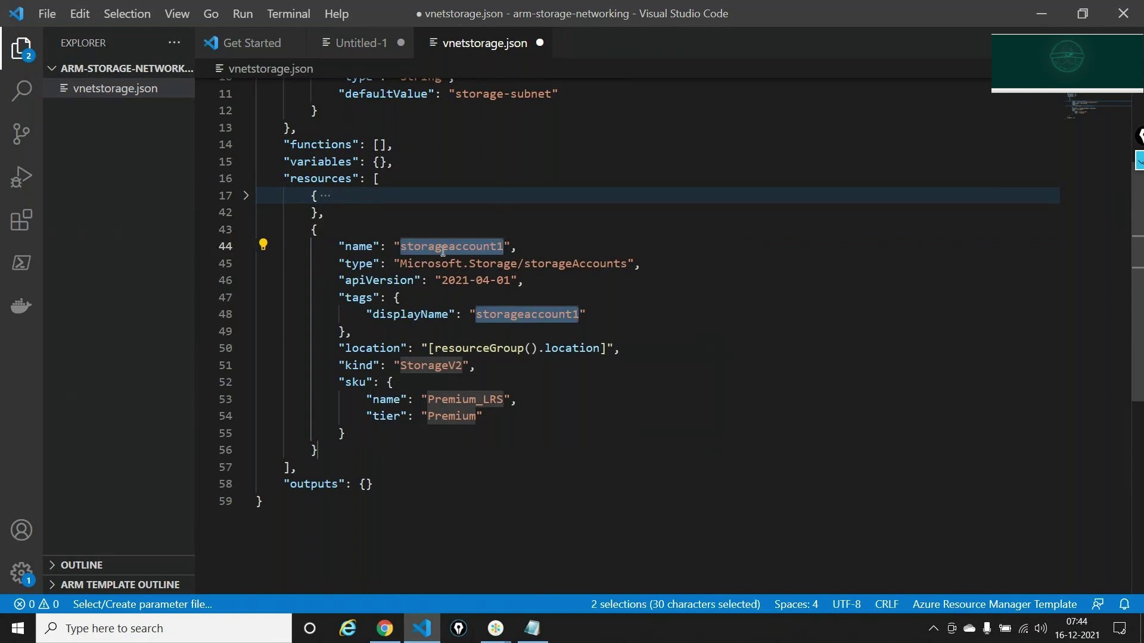
key("Escape")
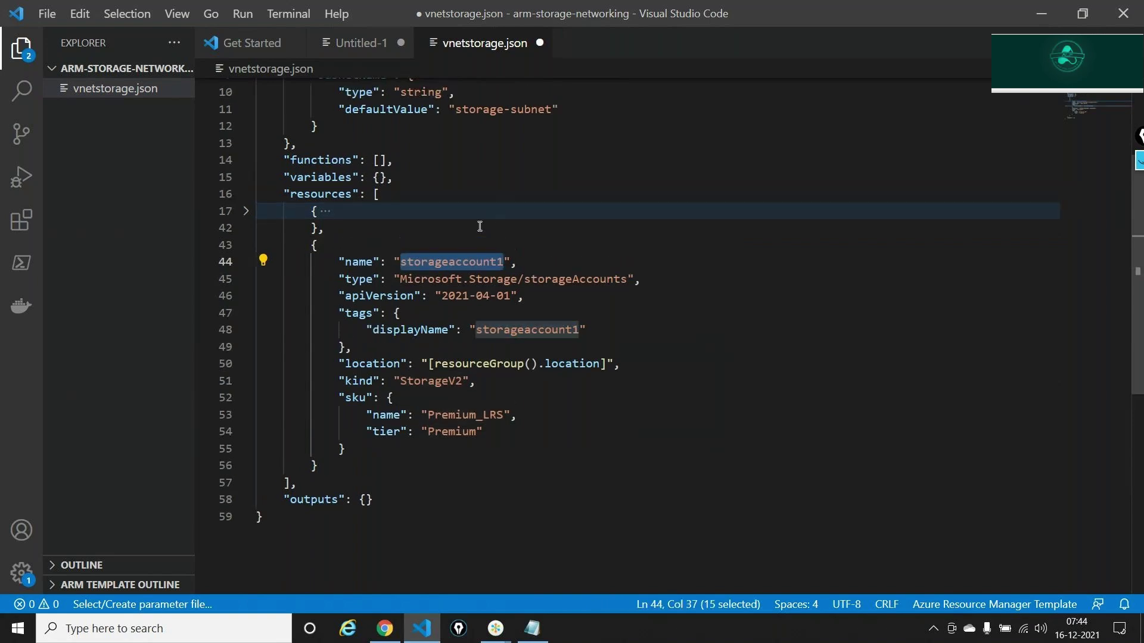
- Add a string parameter named storageaccountName after subnetName using the arm-param snippet
scroll(480, 227, "up", 3)
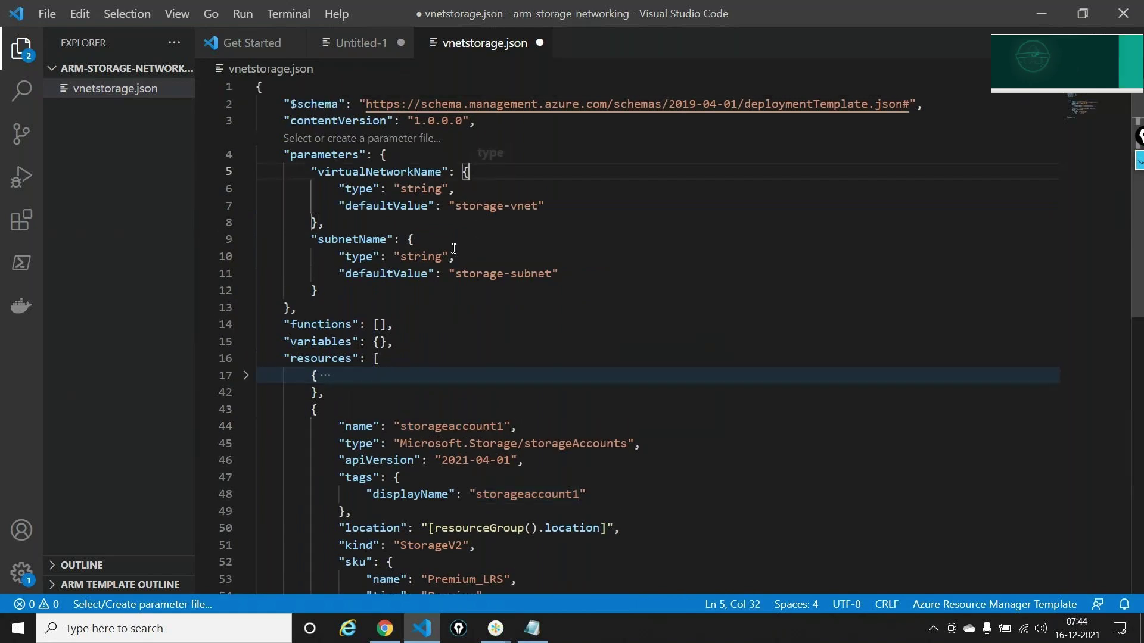
left_click(343, 289)
type(",")
key("Return")
type("arm-param")
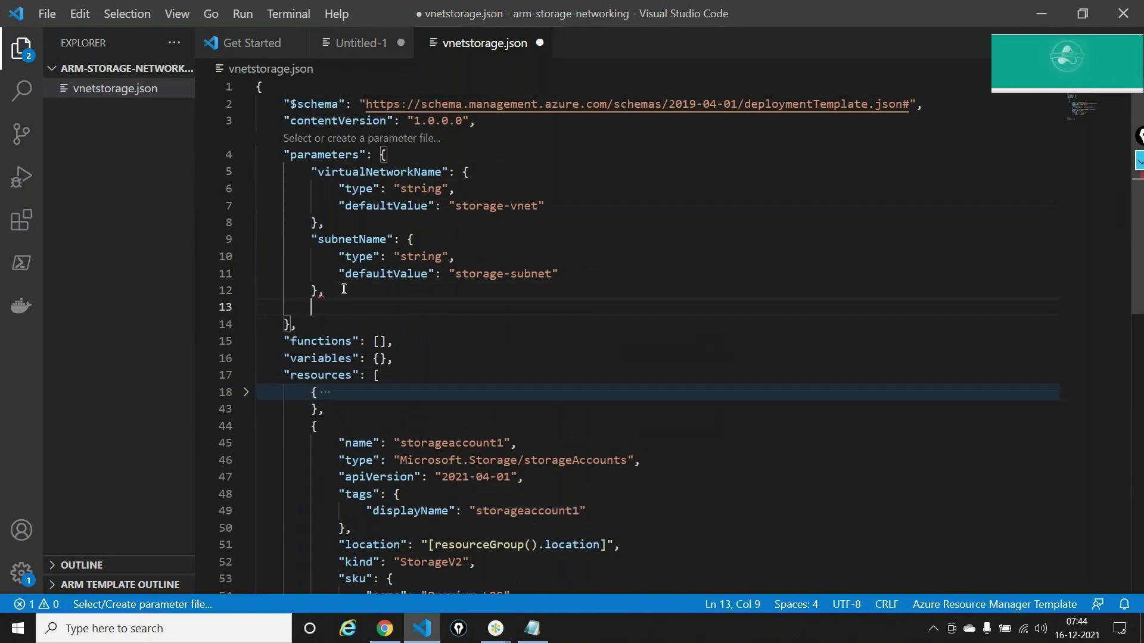
key("Return")
type("storagea")
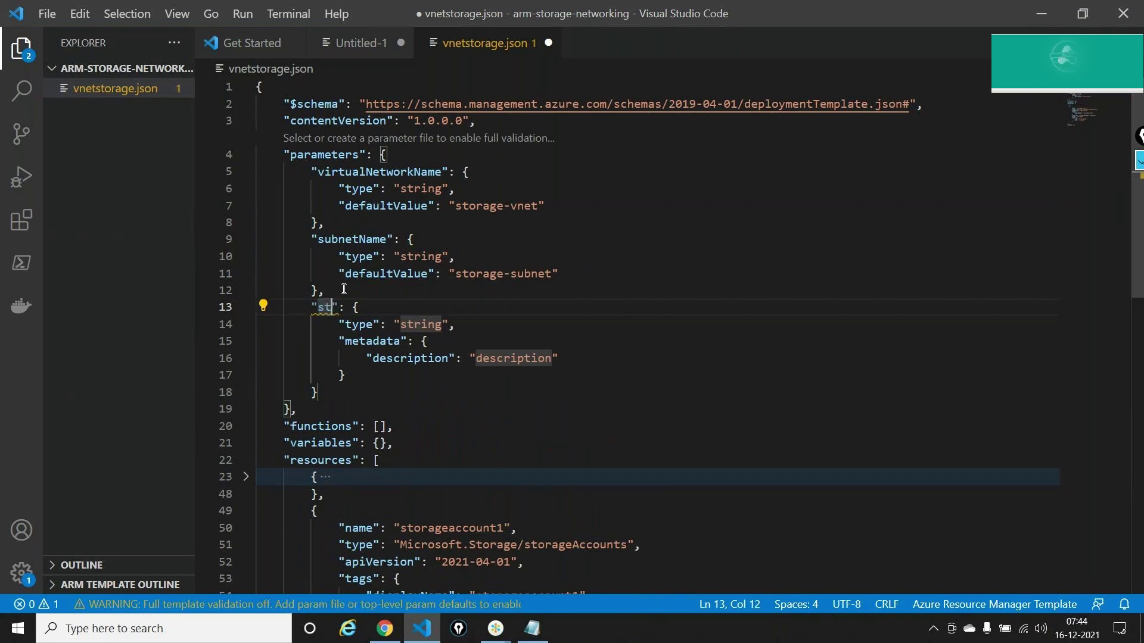
type("ccount")
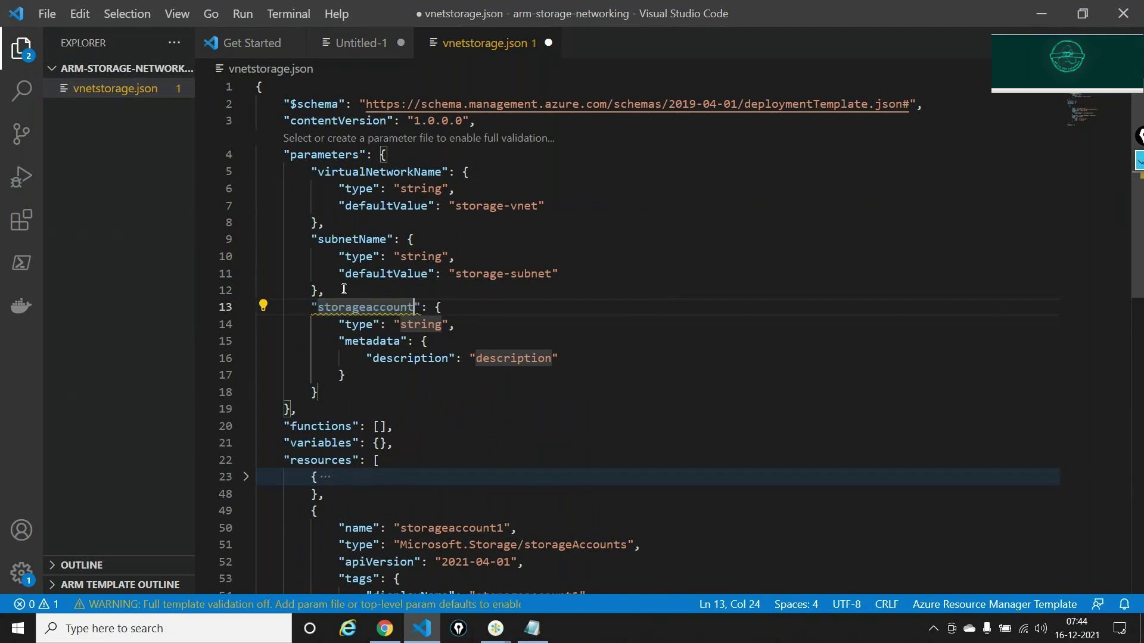
type("Name")
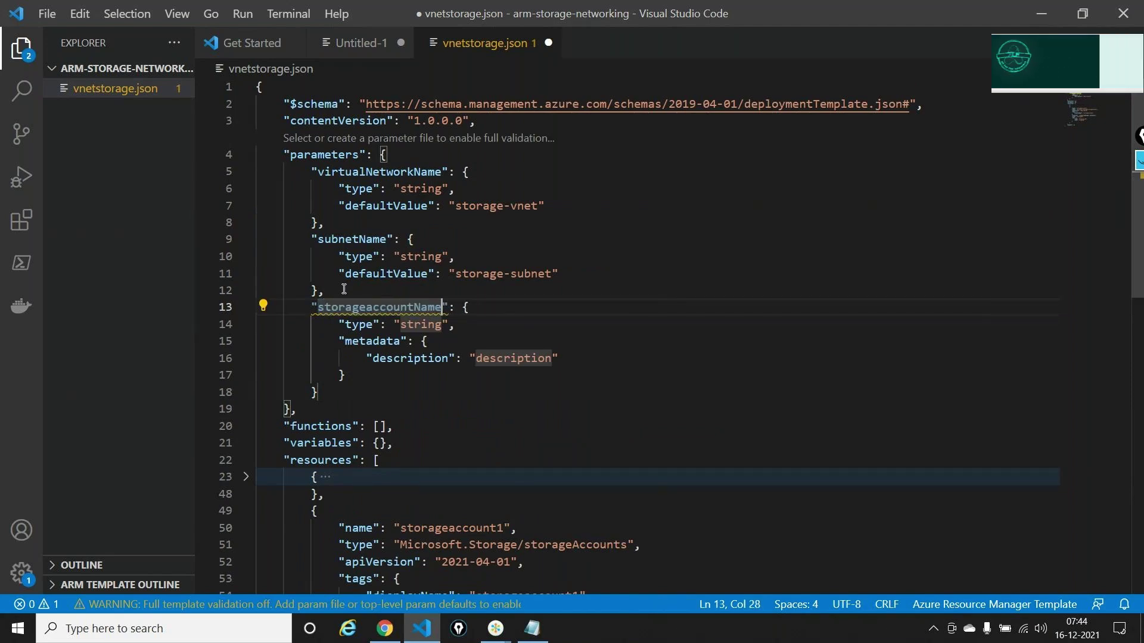
- Give the storageaccountName parameter a defaultValue of "devstorabc000use6" ahead of its metadata
left_click(481, 323)
key("Return")
type("\"")
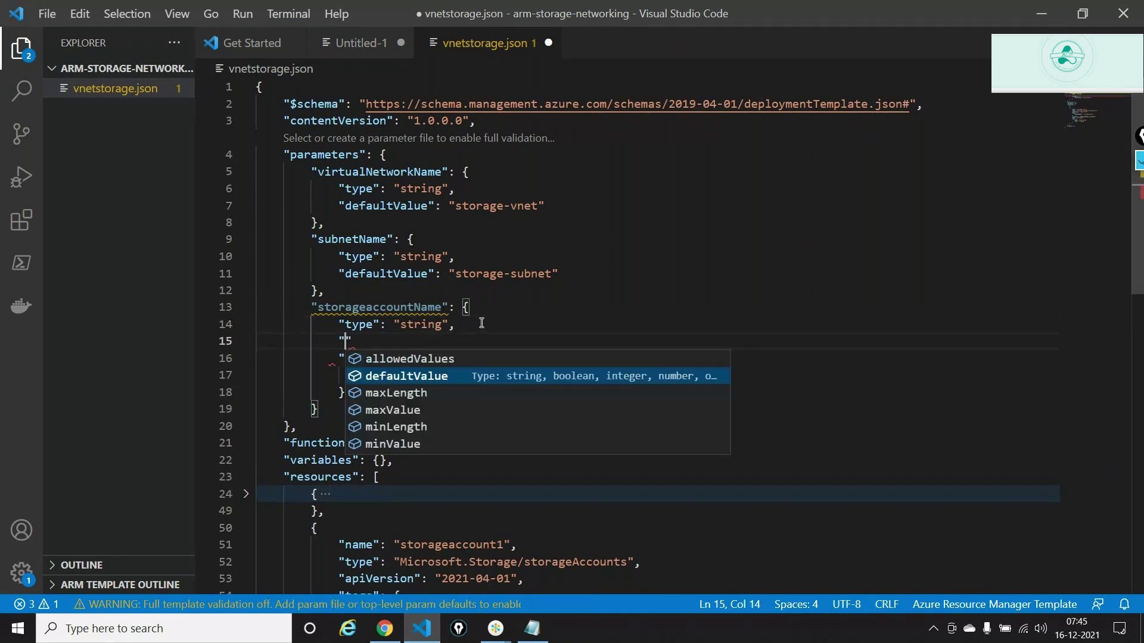
key("Return")
key("Return")
type("devstorab")
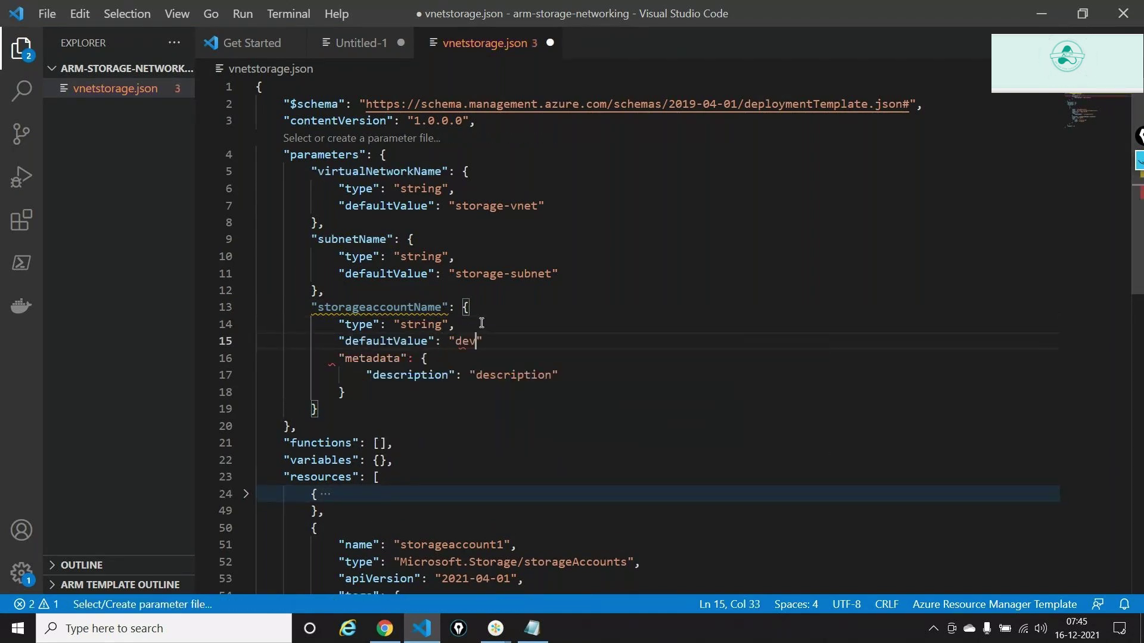
type("c")
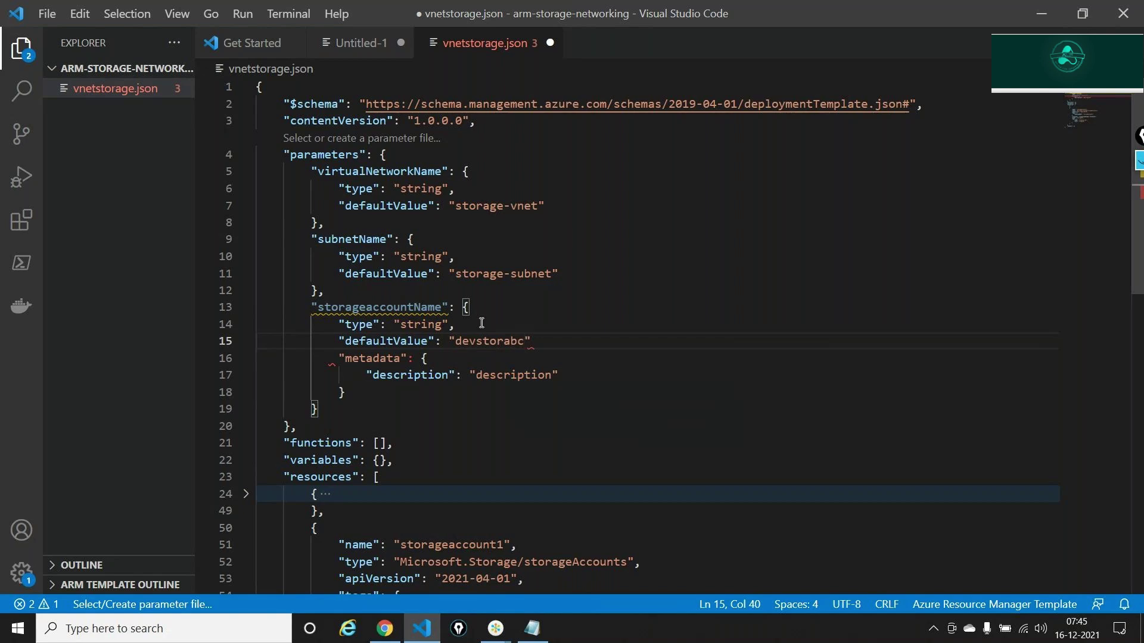
type("000use6")
key("Right")
type(",")
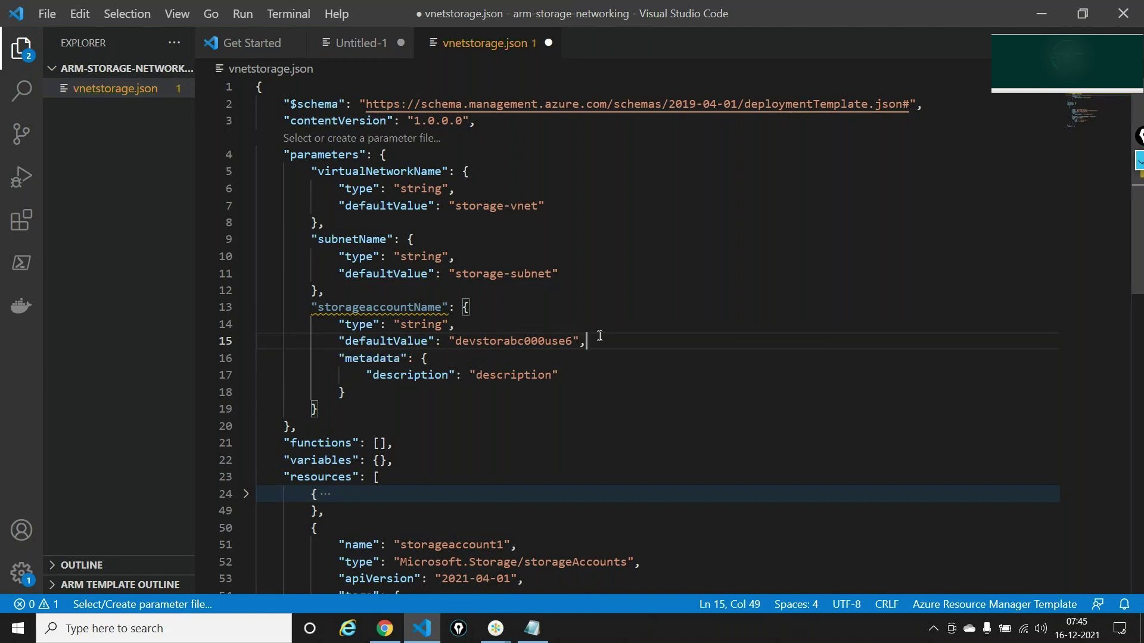
- Set the storage account resource's name to "[parameters('storageaccountName')]" in vnetstorage.json
scroll(600, 336, "down", 5)
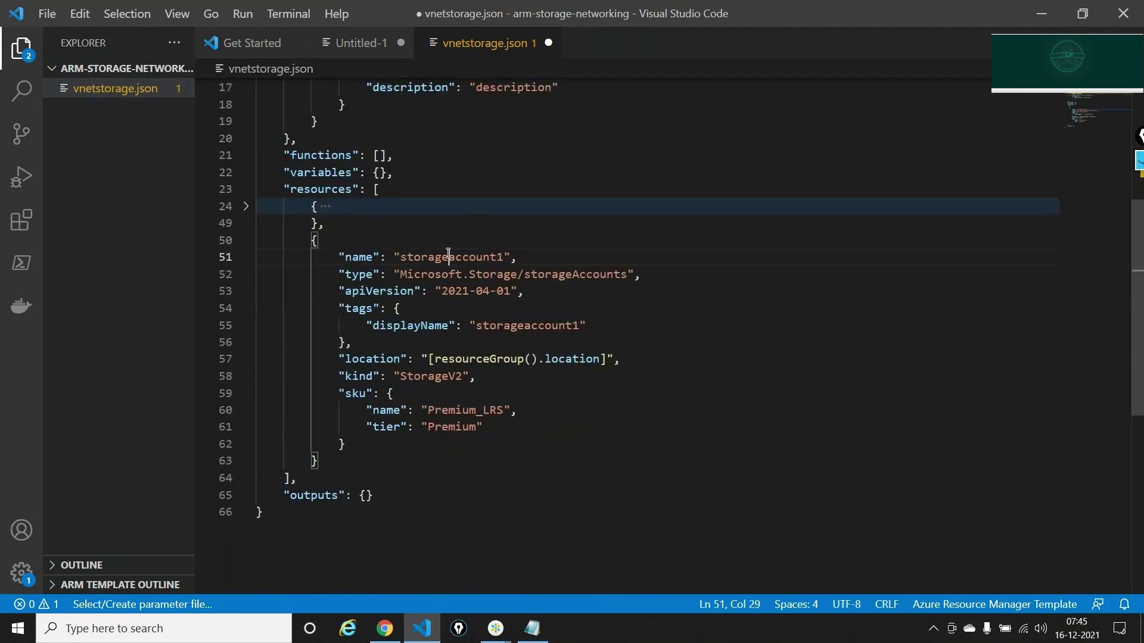
double_click(448, 257)
type("[pa")
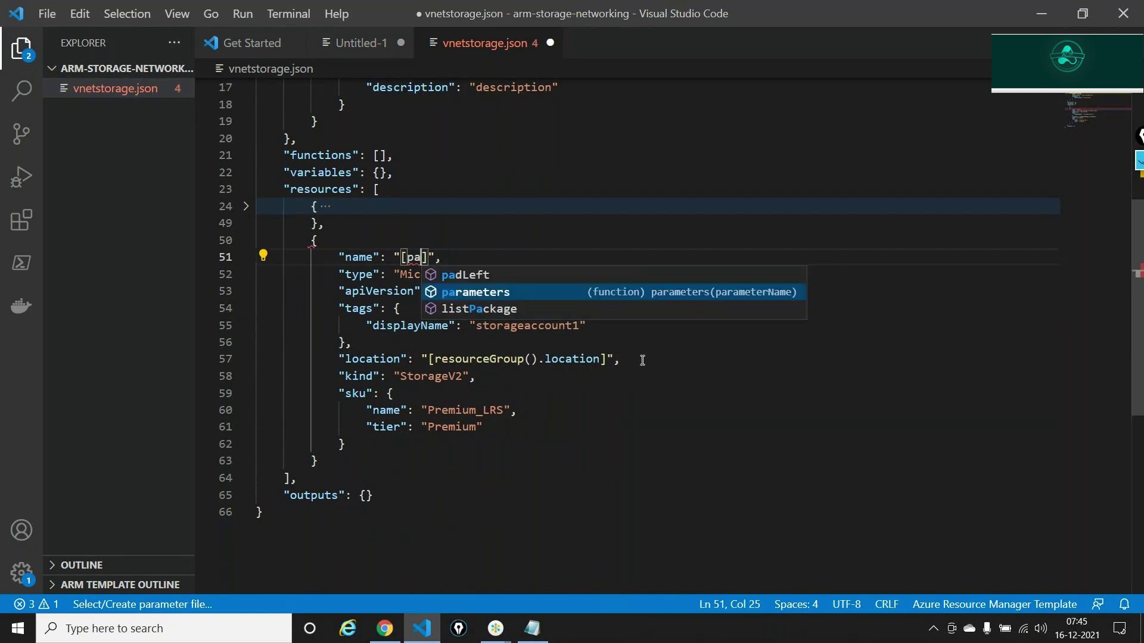
key("Return")
key("Up")
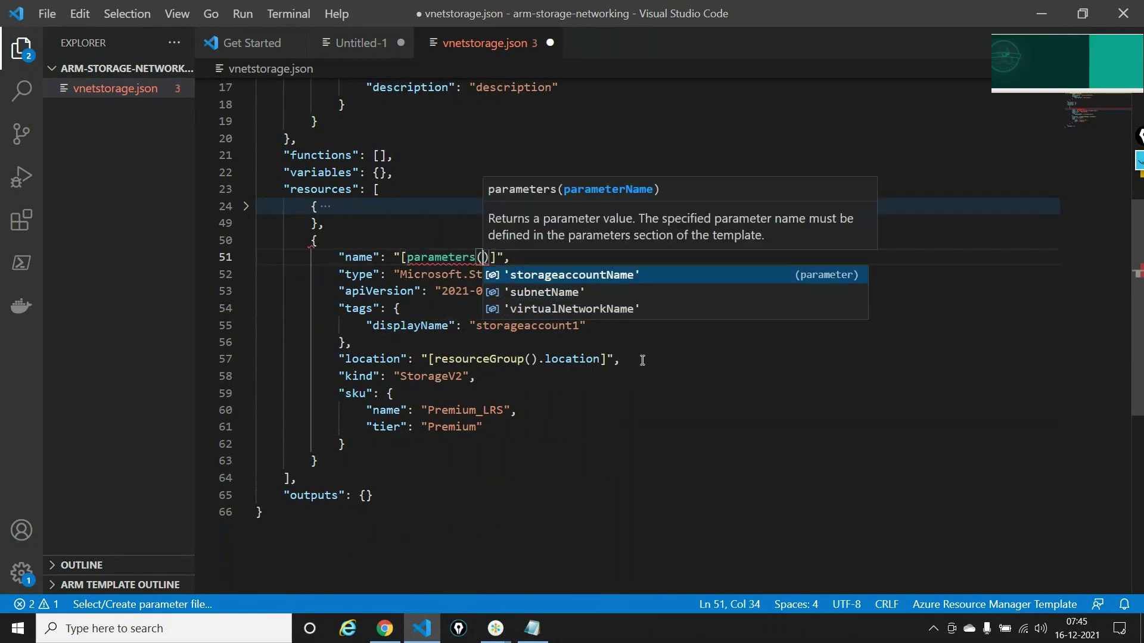
key("Return")
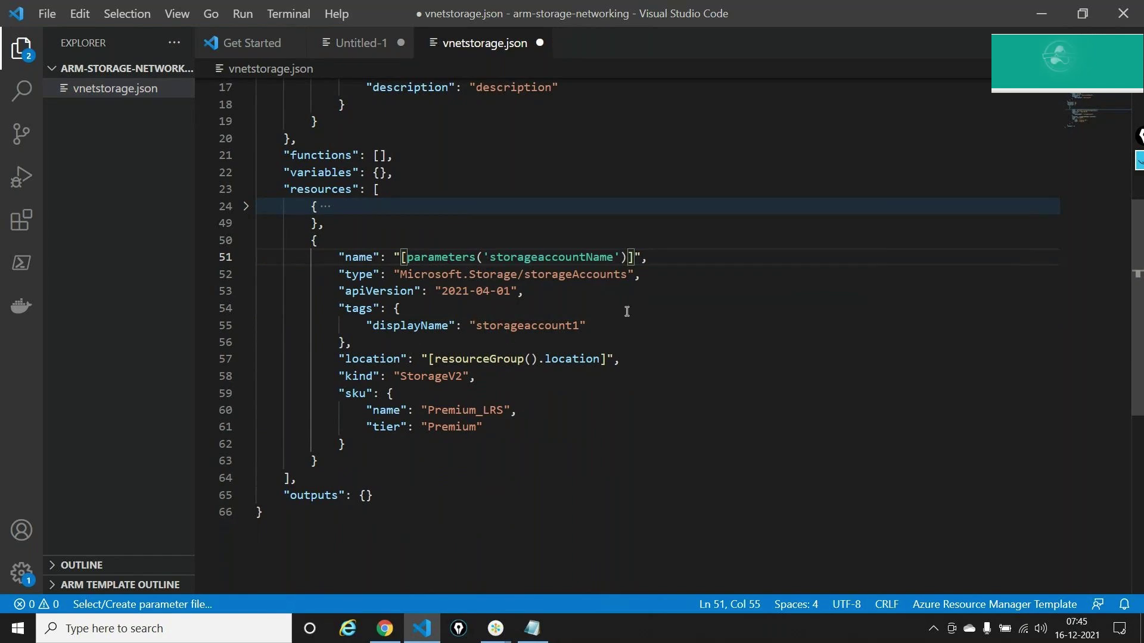
- Set the storage account's sku name to "Standard_LRS" and its tier to "Standard", and save vnetstorage.json
left_click_drag(477, 411, 431, 413)
type("Stand")
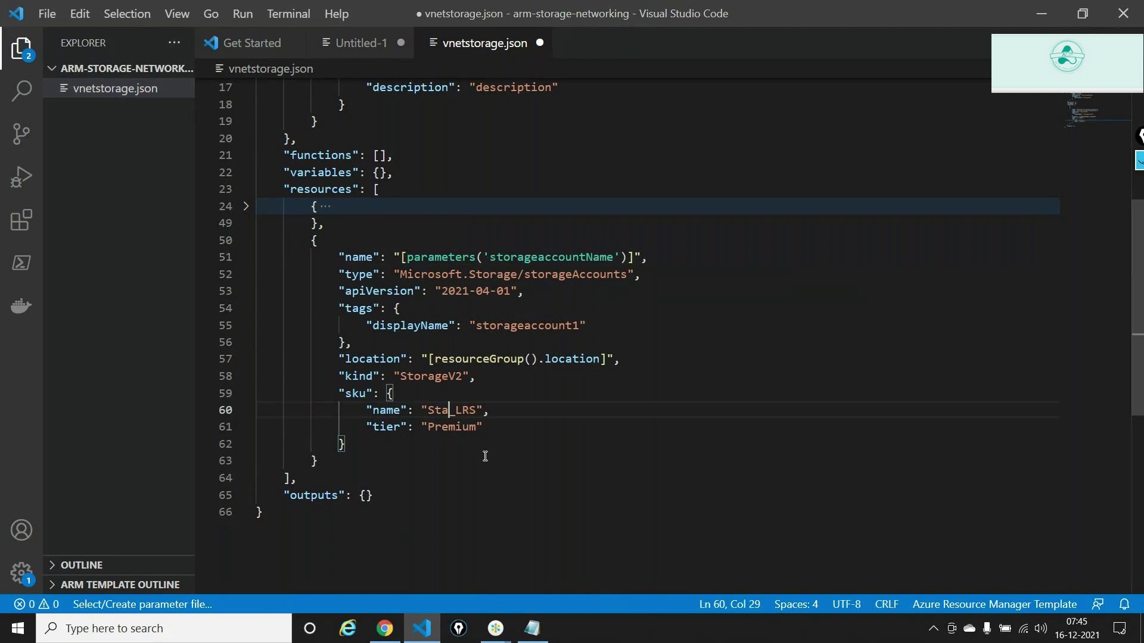
type("ard")
key("Down")
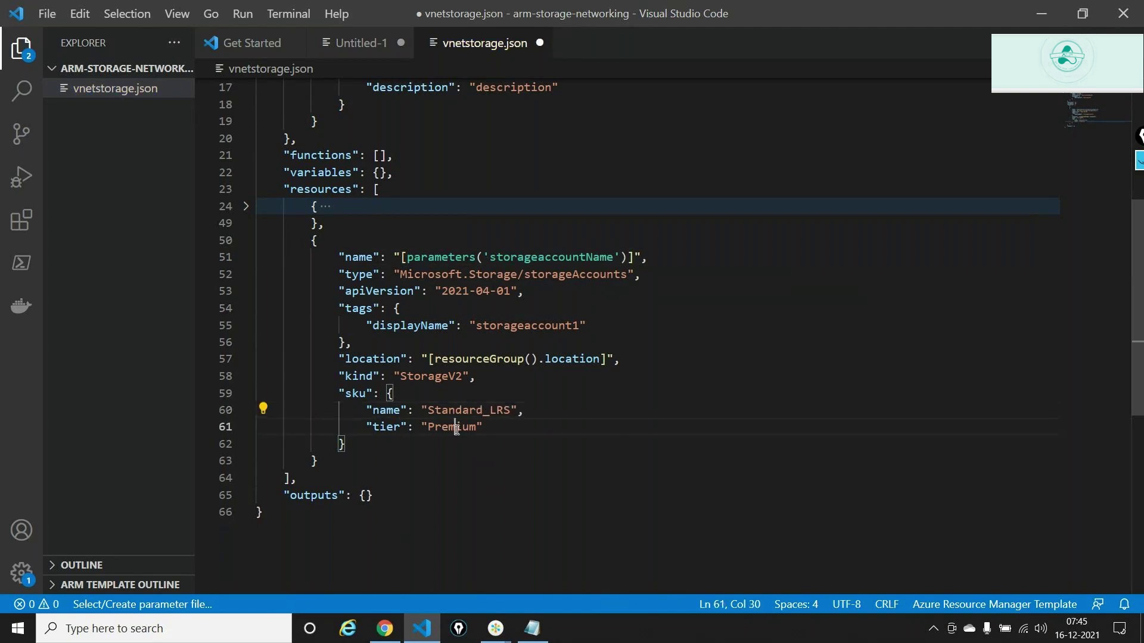
double_click(451, 426)
type("Standat")
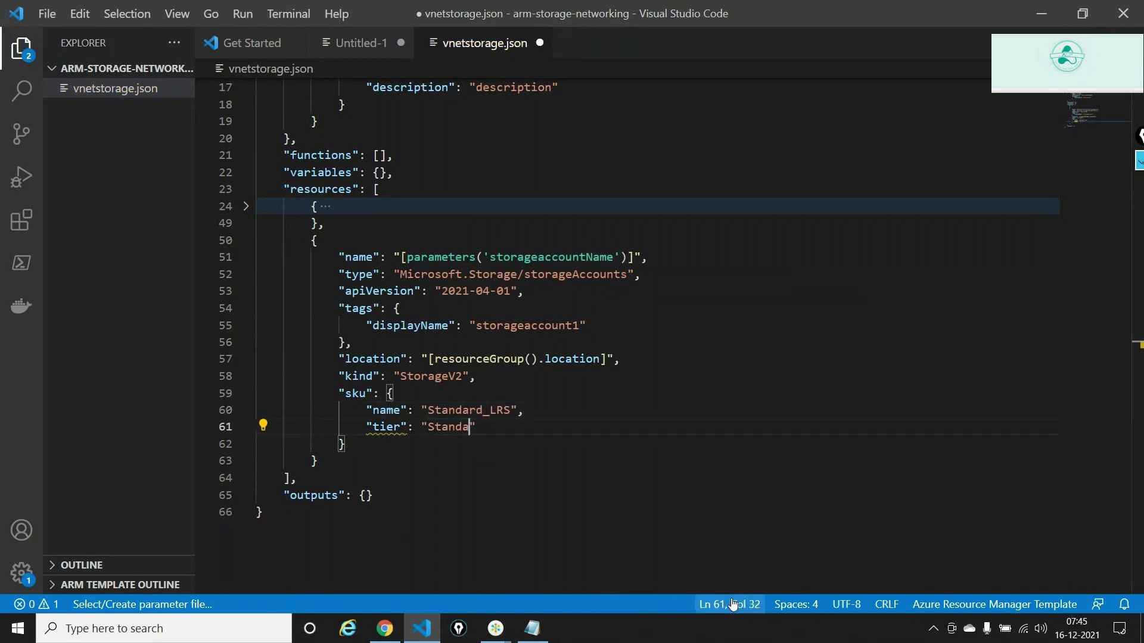
key("BackSpace")
type("rd")
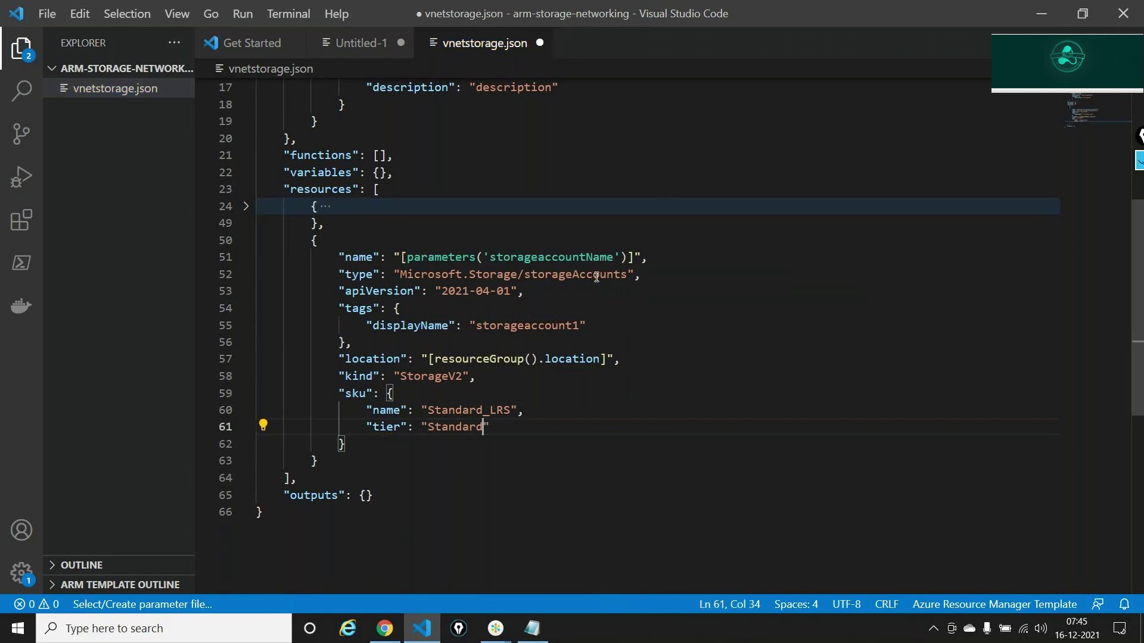
scroll(597, 277, "up", 2)
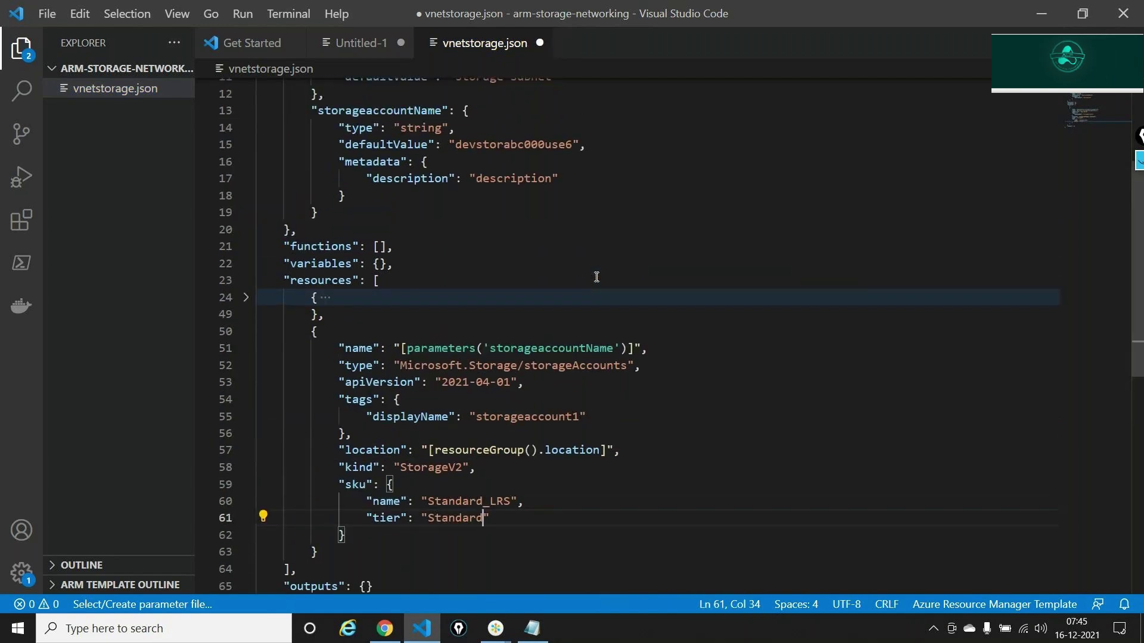
key("ctrl+s")
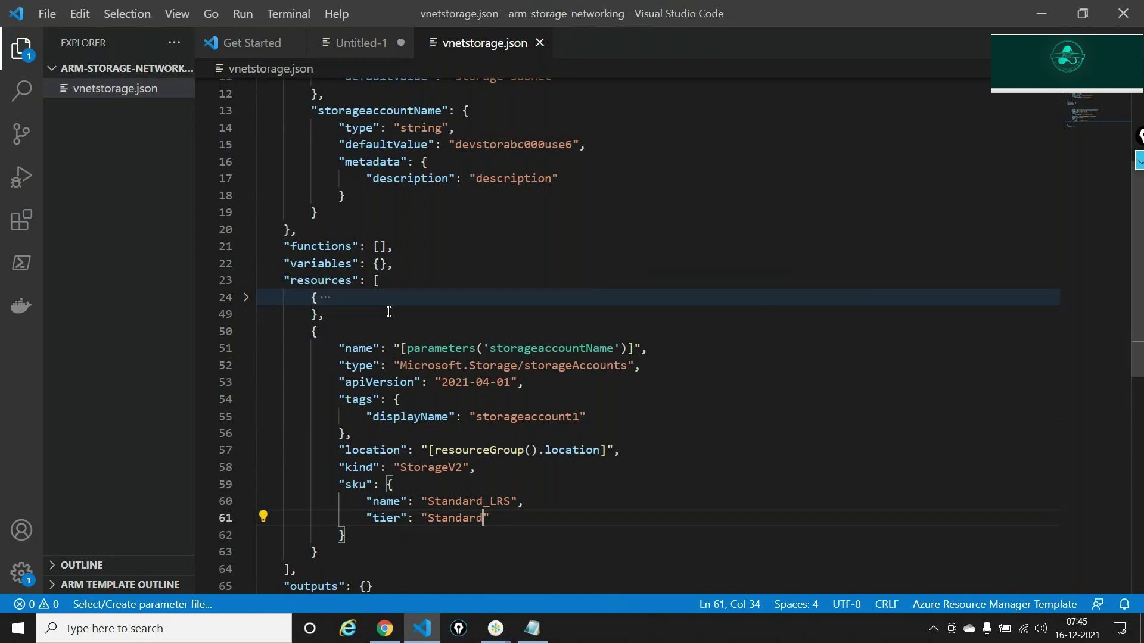
mouse_move(567, 346)
key("alt+Tab")
key("alt+Tab")
key("alt+Tab")
key("alt+Tab")
key("alt+Tab")
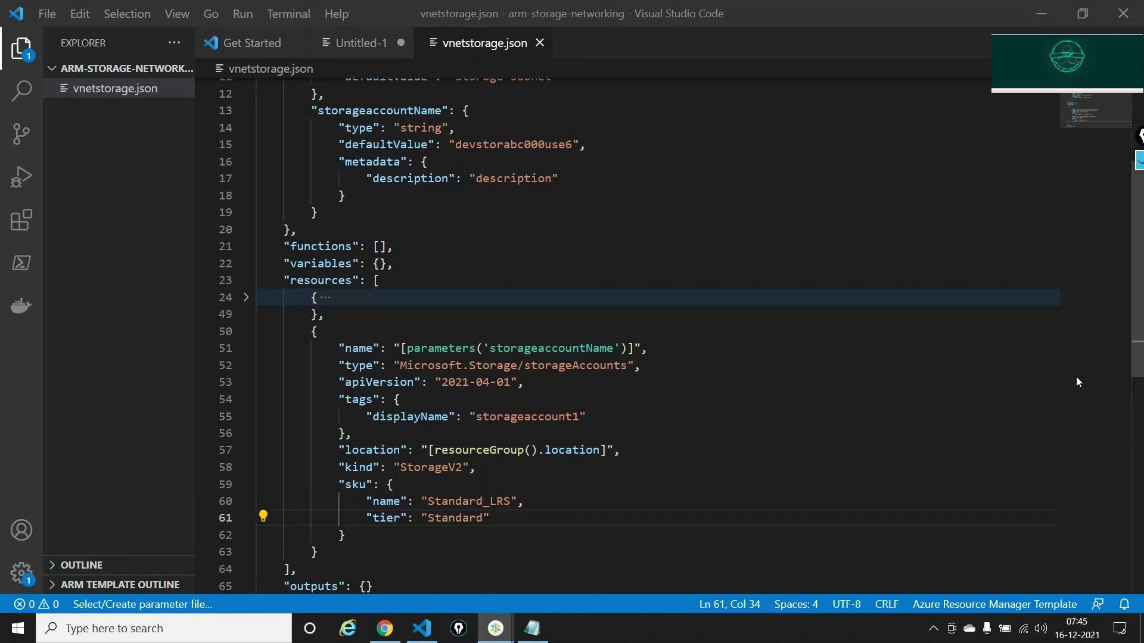
- Expand the virtual network resource and review its subnet service endpoint alongside the storage account resource definition
scroll(822, 141, "down", 13)
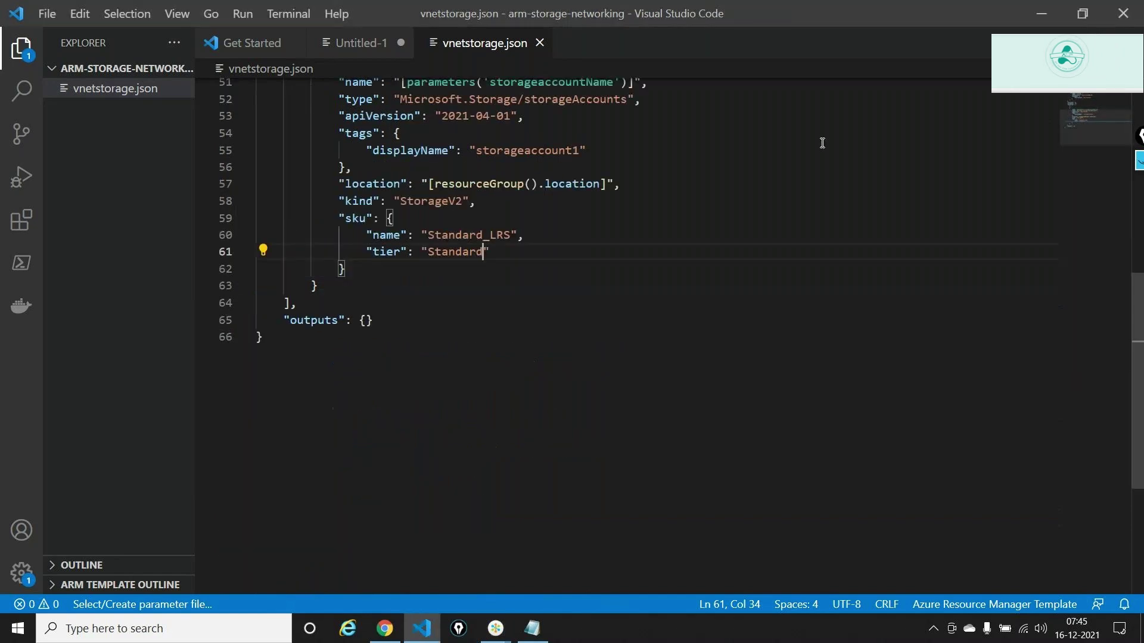
scroll(599, 129, "up", 5)
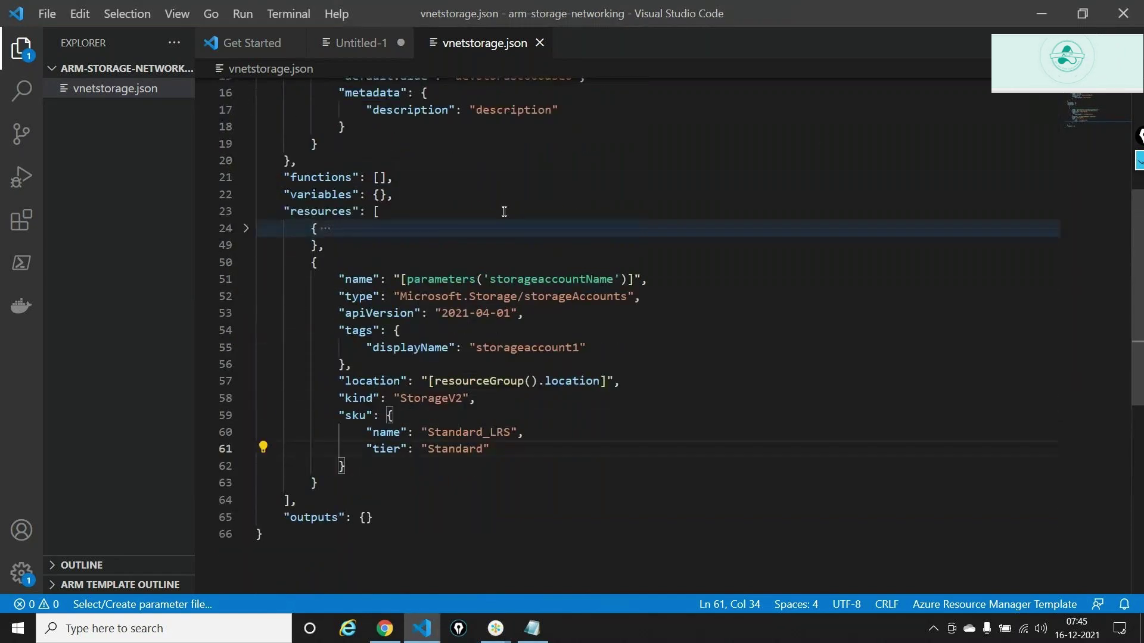
left_click(245, 274)
scroll(399, 413, "down", 4)
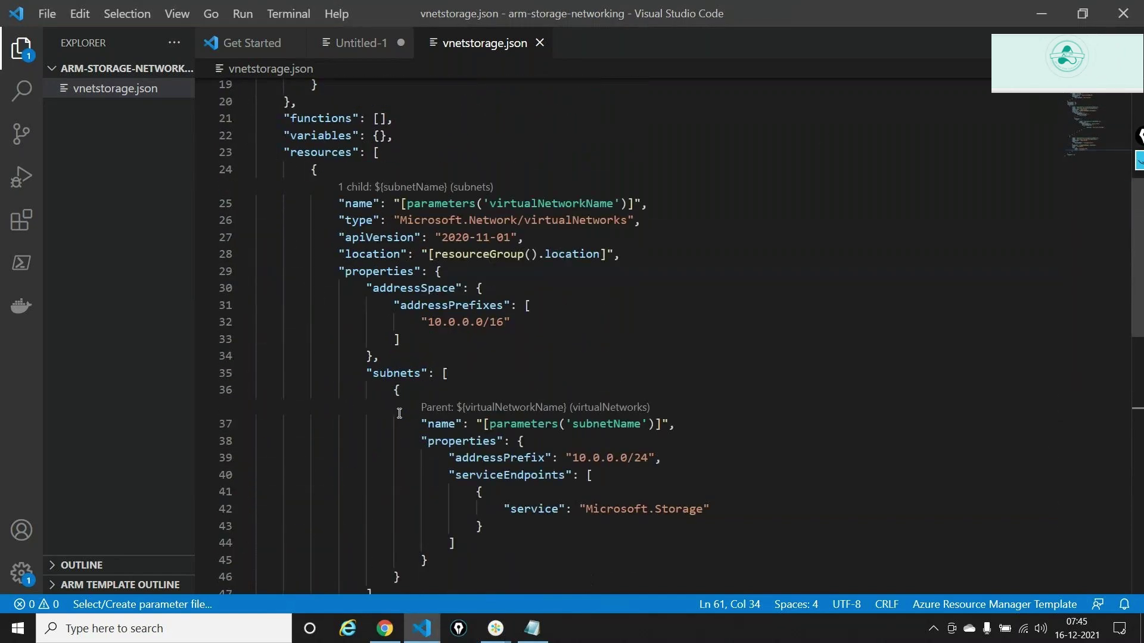
scroll(399, 413, "down", 4)
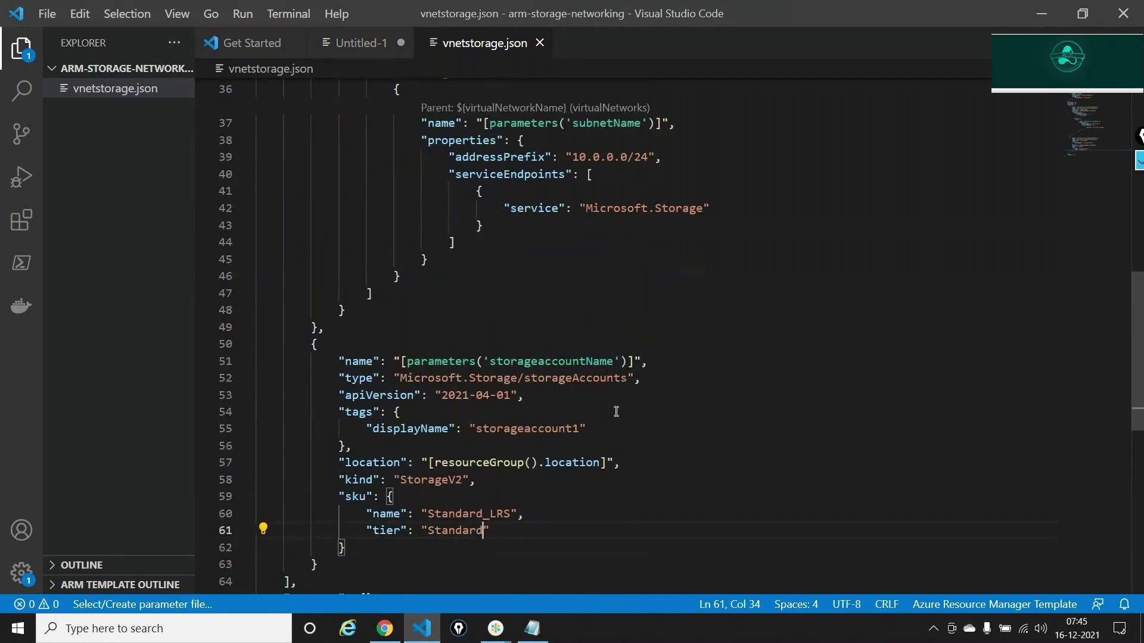
key("alt+Tab")
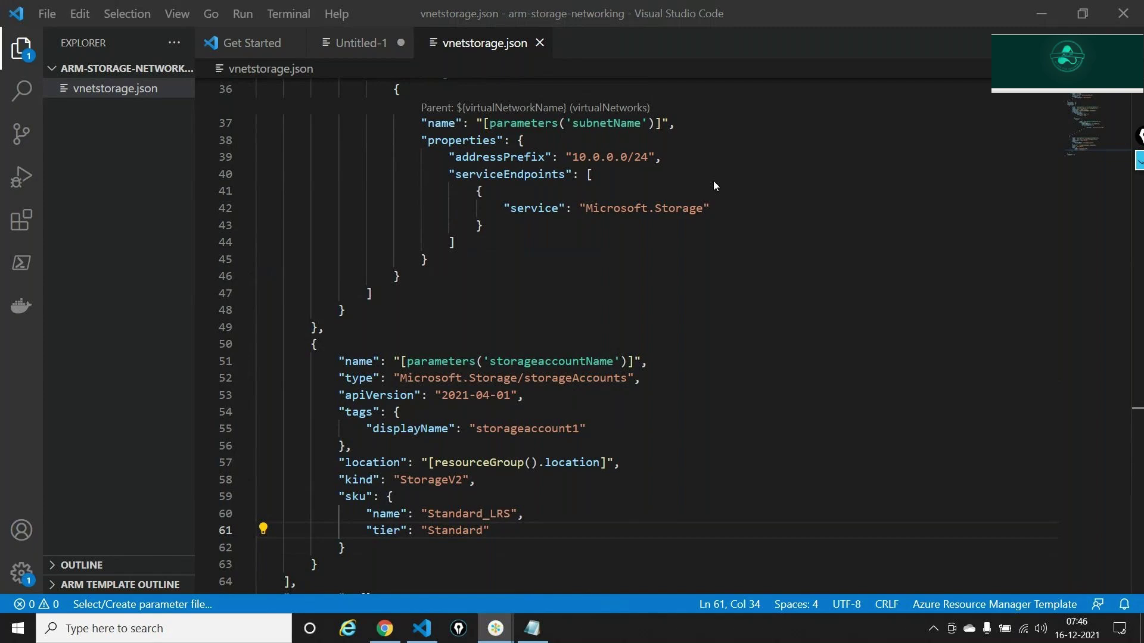
key("alt+Tab")
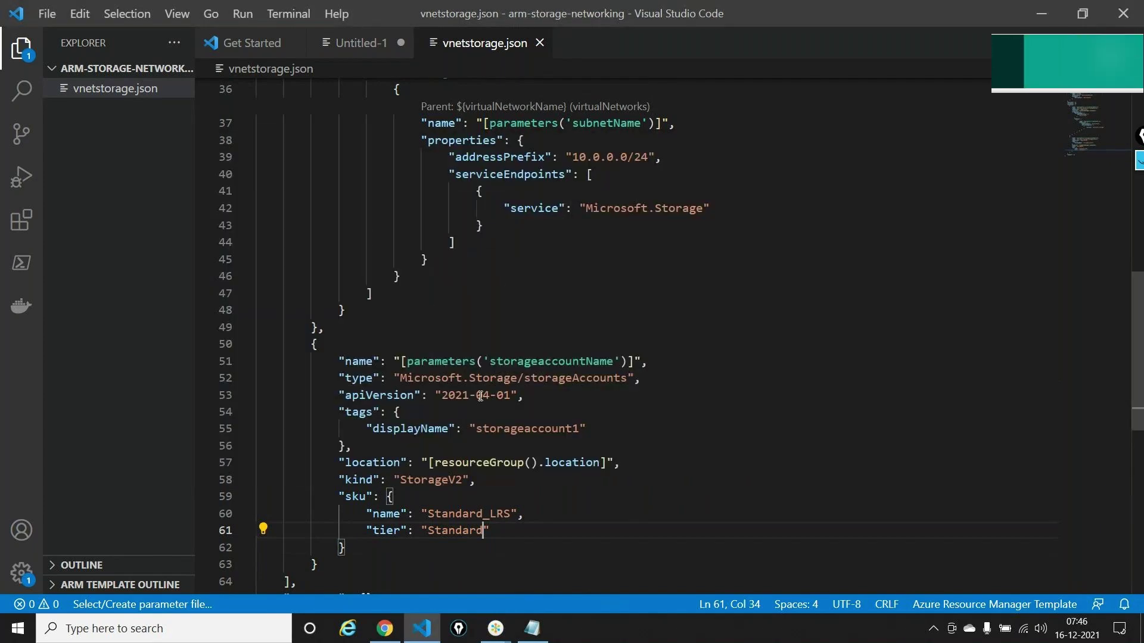
scroll(511, 296, "down", 2)
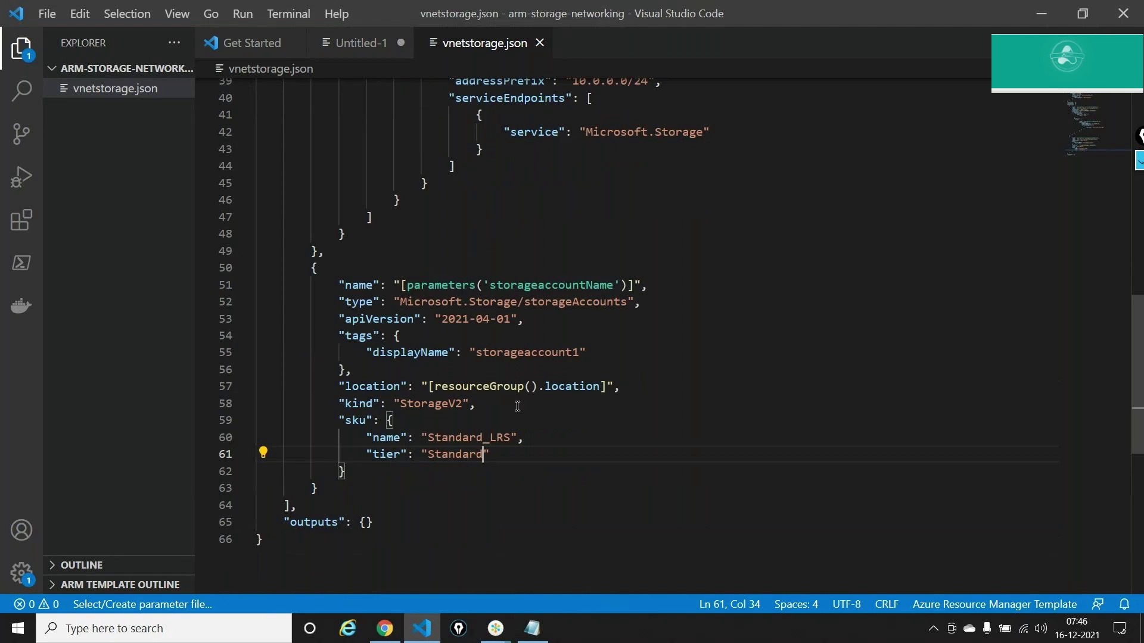
key("alt+Tab")
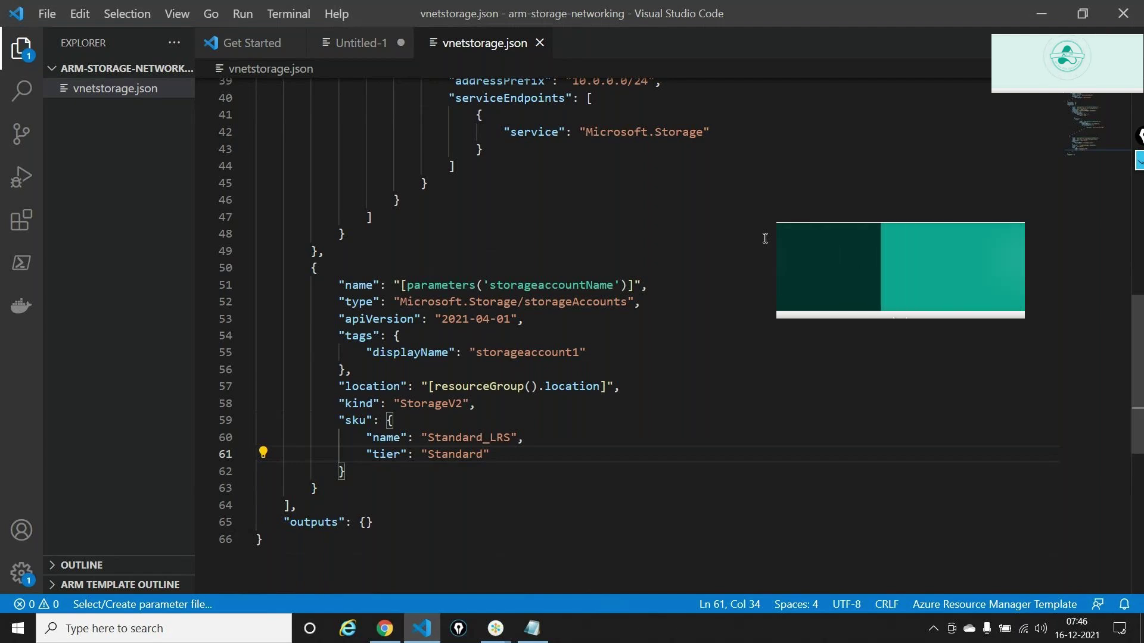
scroll(765, 238, "up", 7)
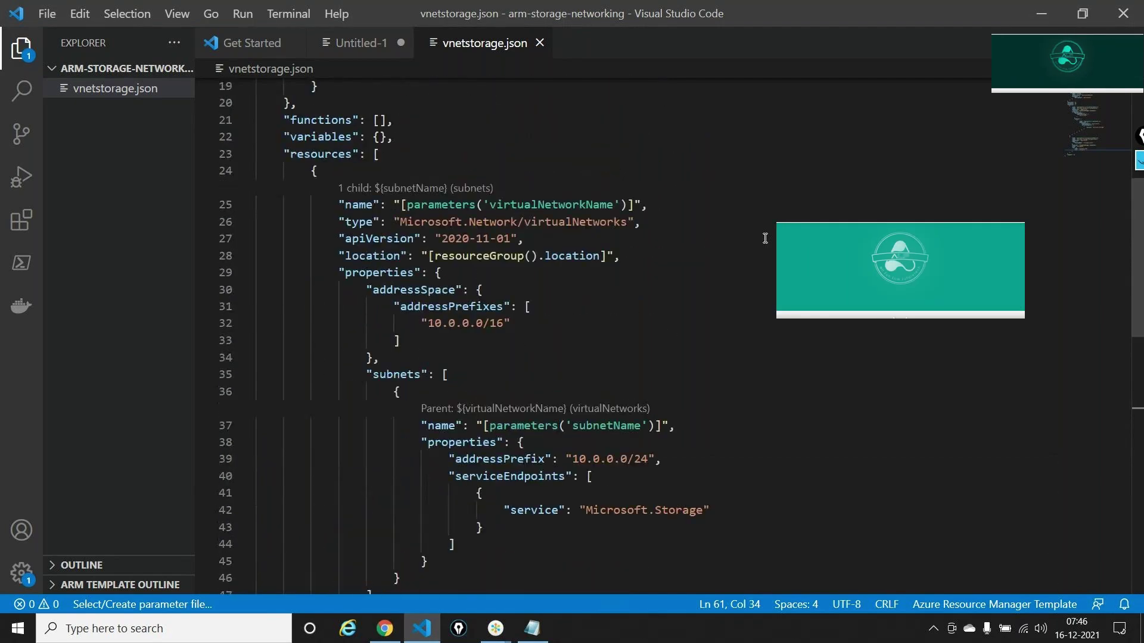
scroll(765, 238, "down", 10)
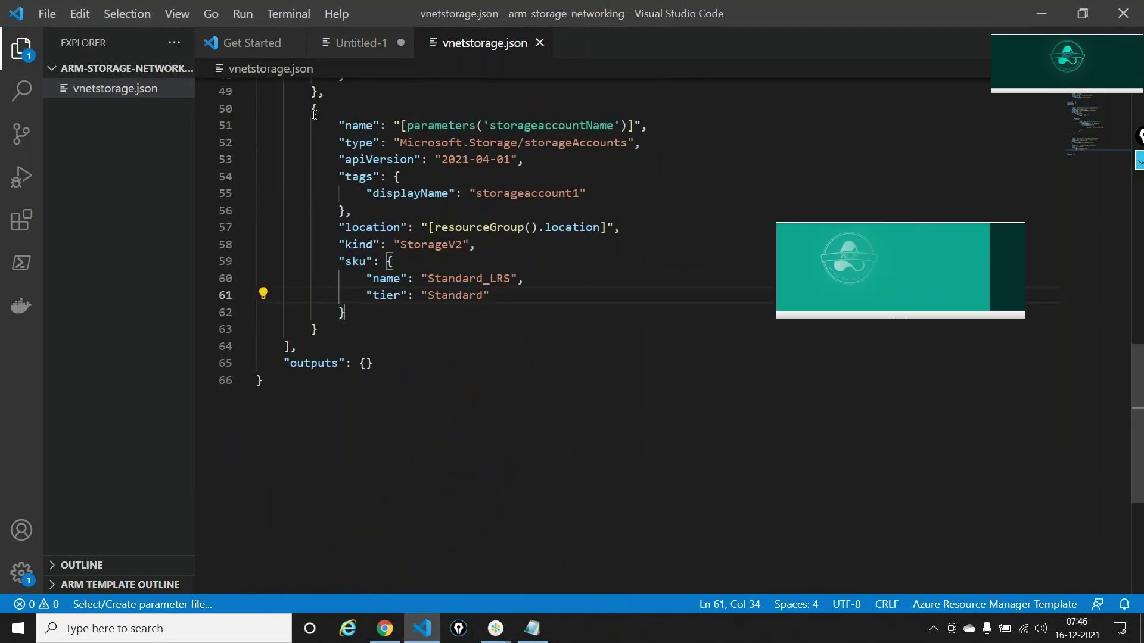
left_click(317, 114)
left_click_drag(318, 121, 337, 322)
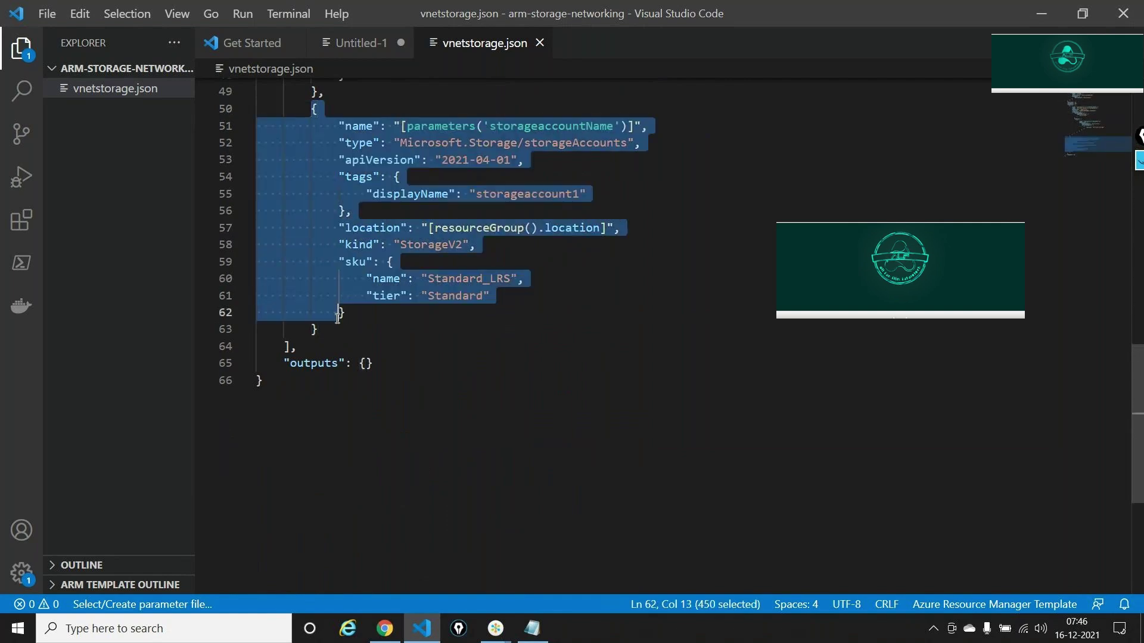
left_click(539, 301)
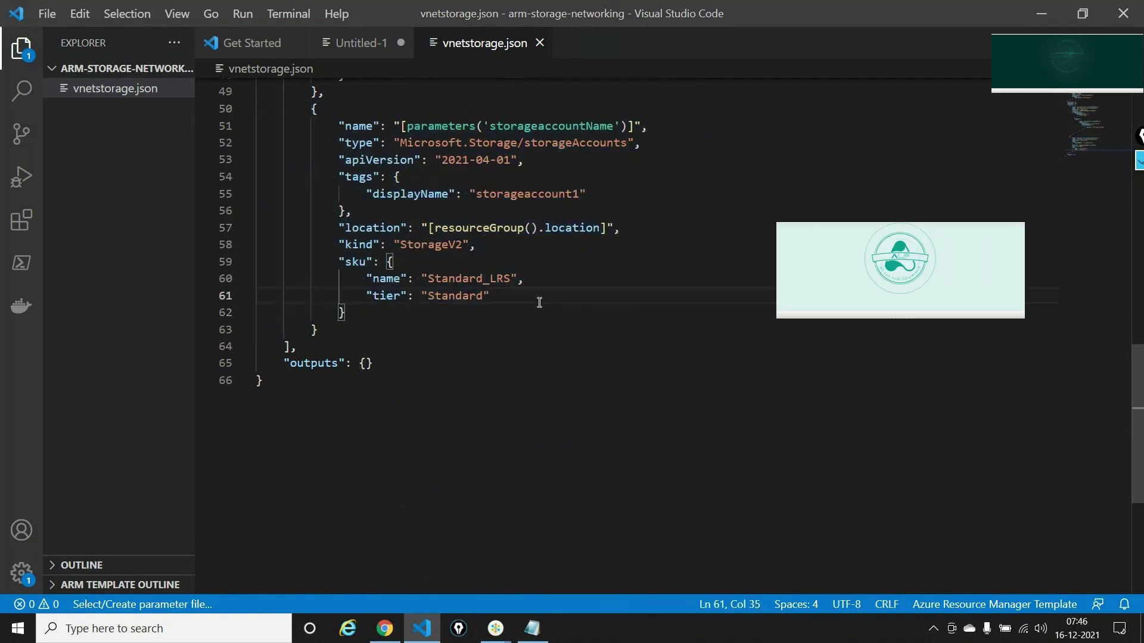
- Annotate the storage account code with a freehand arrow leading up to a handwritten "VNET" label, and clear the annotations
left_click(1140, 167)
left_click(1139, 195)
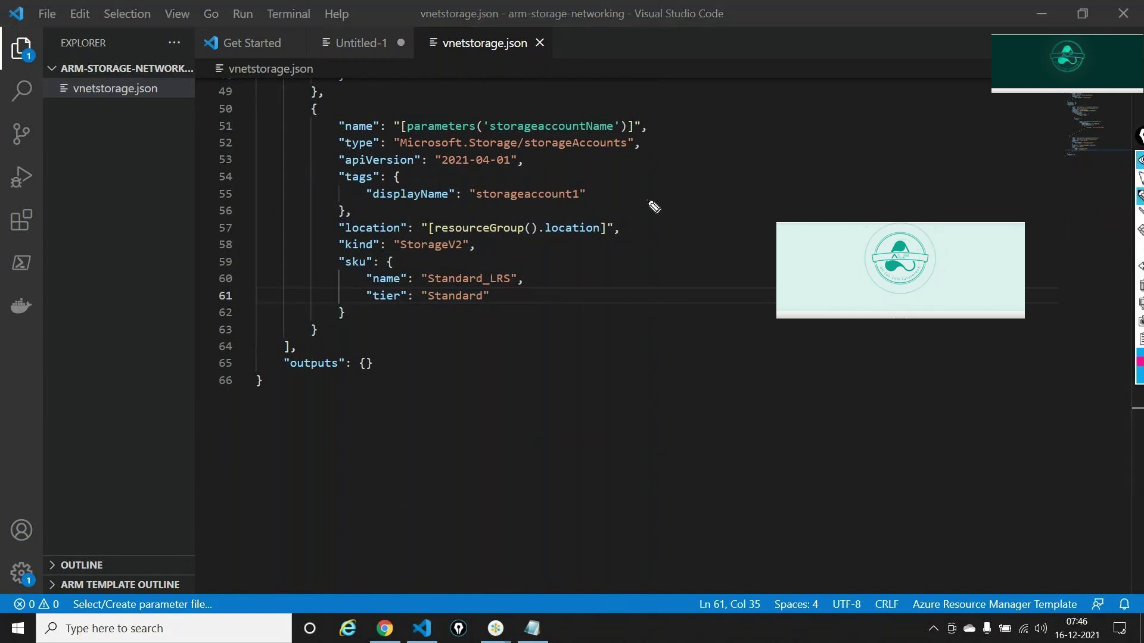
mouse_move(648, 203)
left_mouse_down()
mouse_move(744, 114)
mouse_move(721, 61)
left_mouse_up()
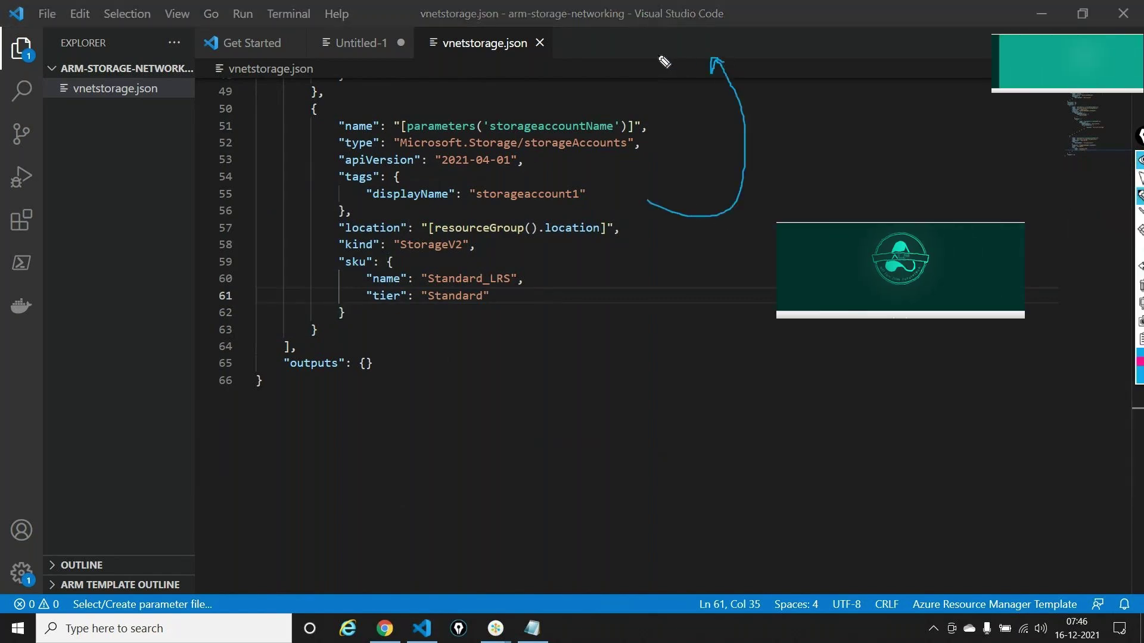
mouse_move(647, 50)
left_mouse_down()
mouse_move(666, 64)
mouse_move(677, 46)
mouse_move(702, 52)
mouse_move(695, 43)
mouse_move(705, 39)
left_mouse_up()
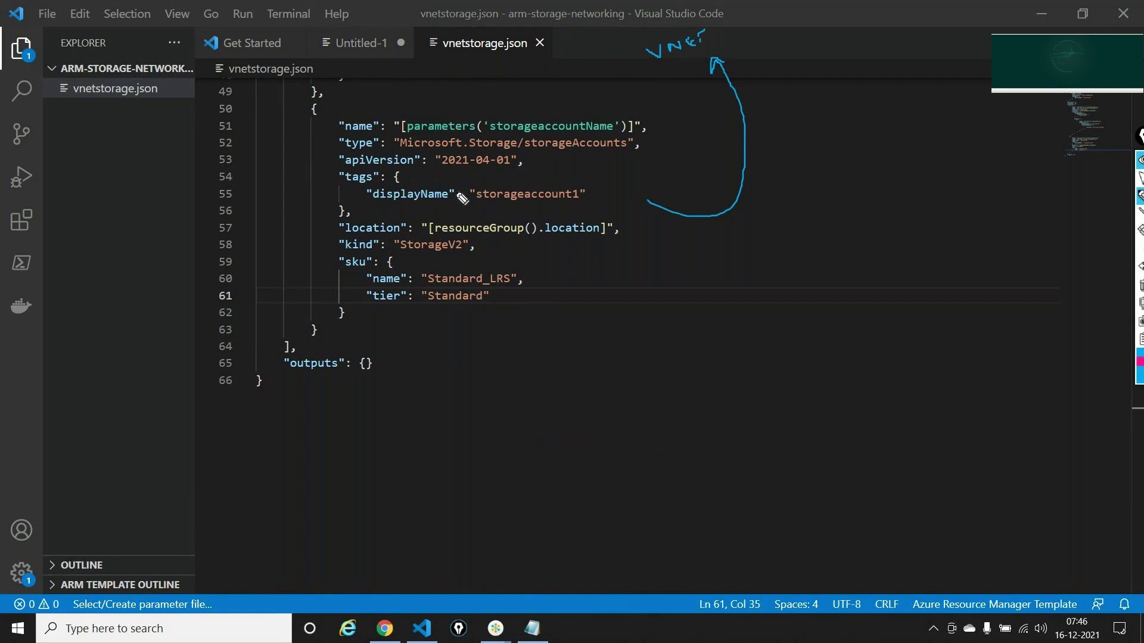
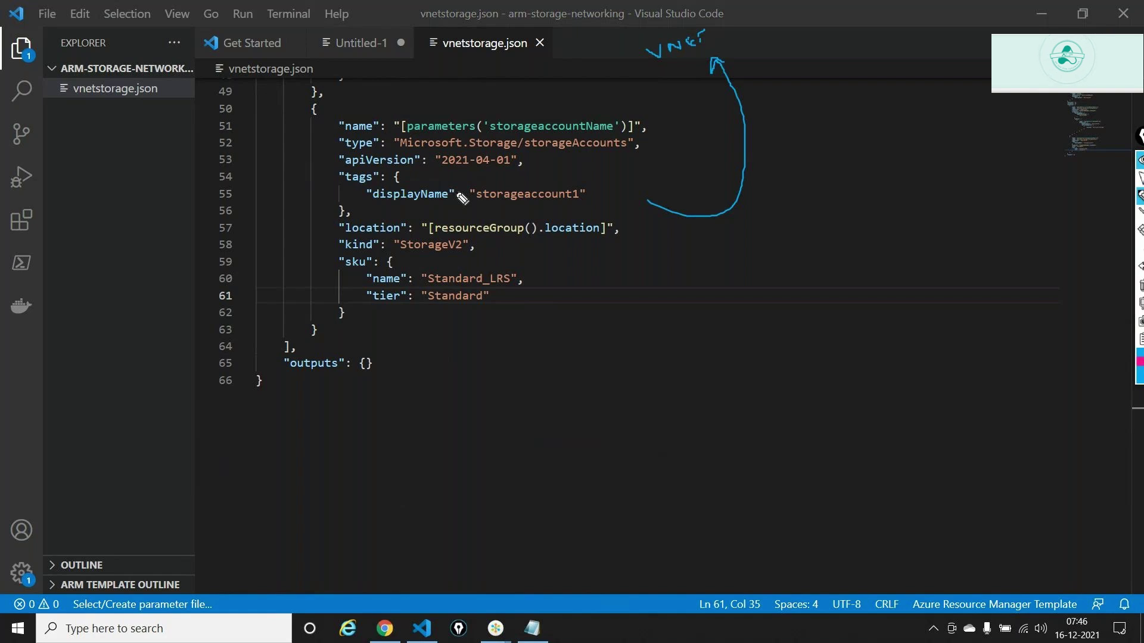
mouse_move(1071, 138)
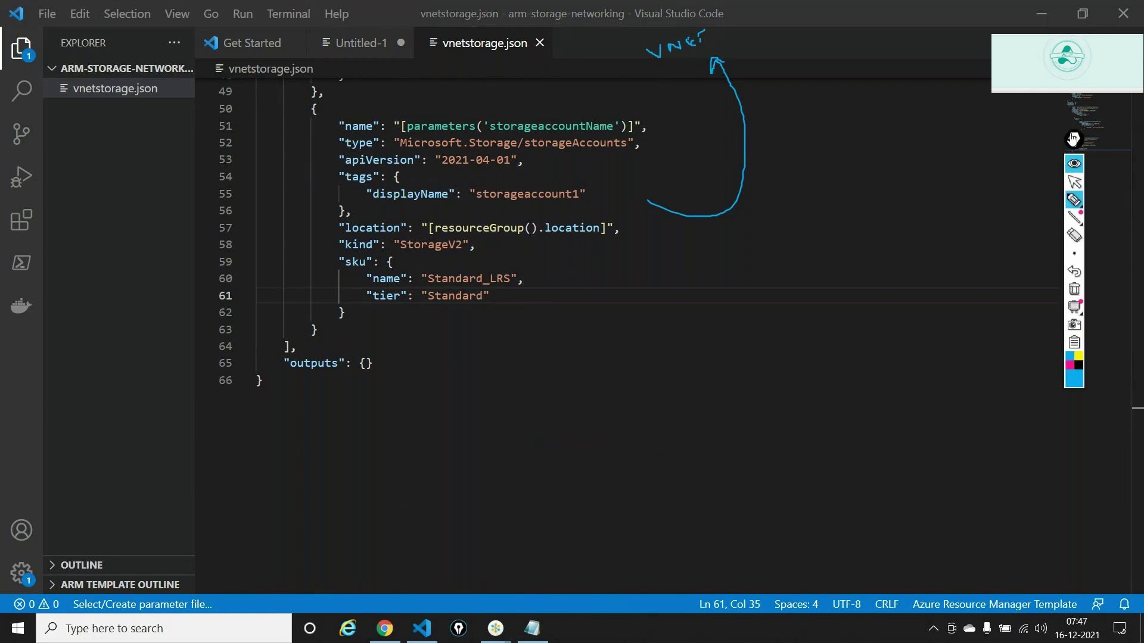
left_click(1071, 287)
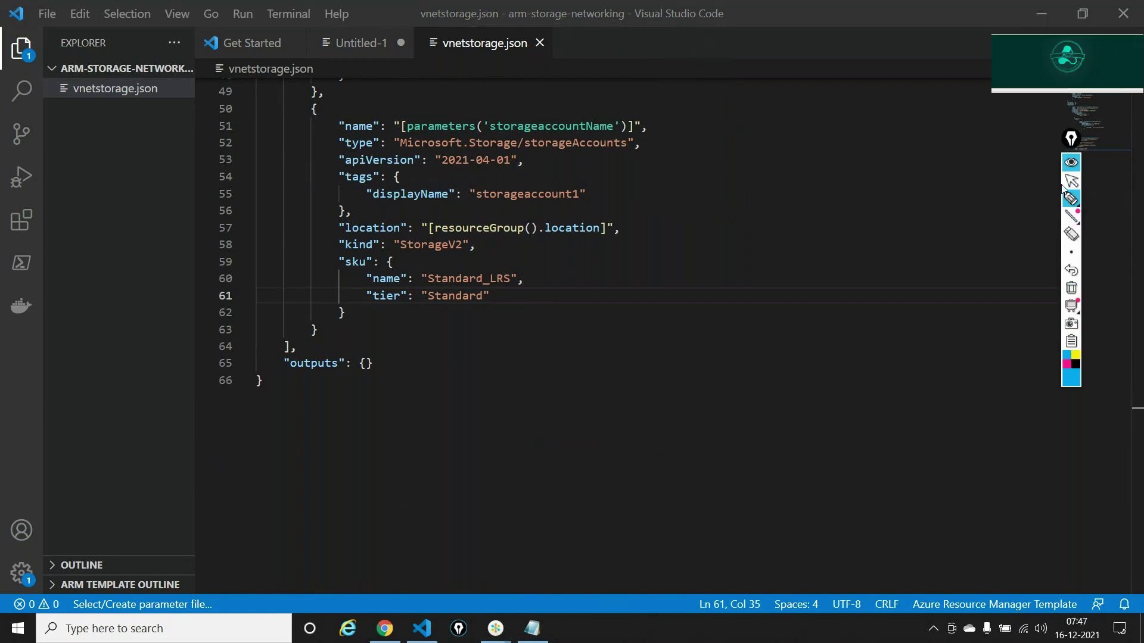
left_click(1067, 182)
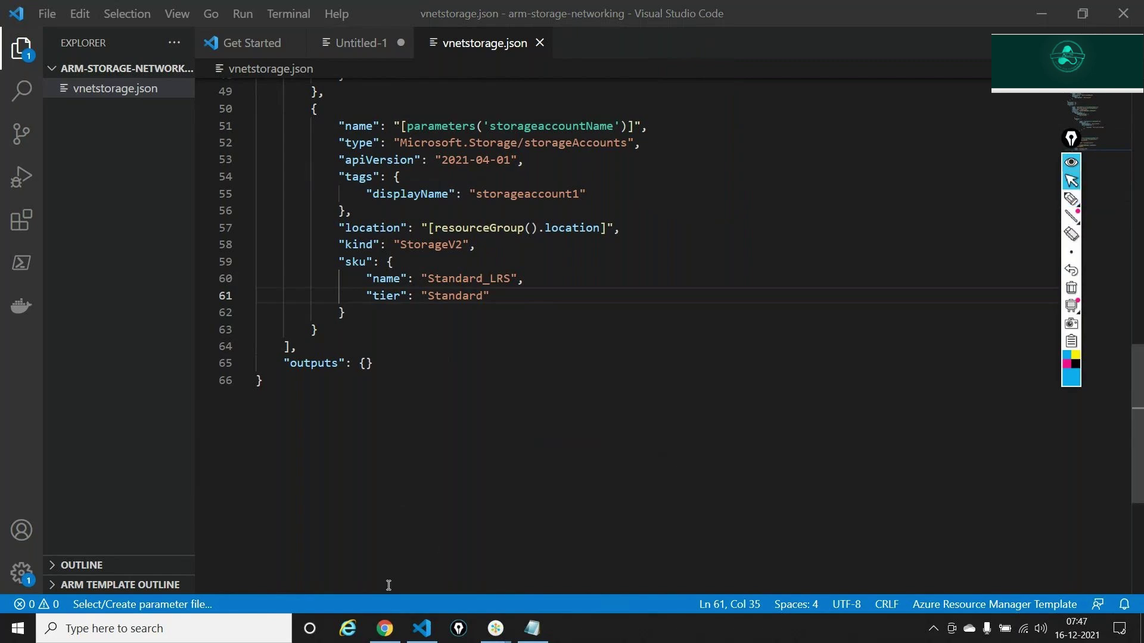
- Switch to the Azure portal in Chrome and examine the address space of storage-vnet via the storage-arm-networking resource group
left_click(386, 630)
left_click(324, 439)
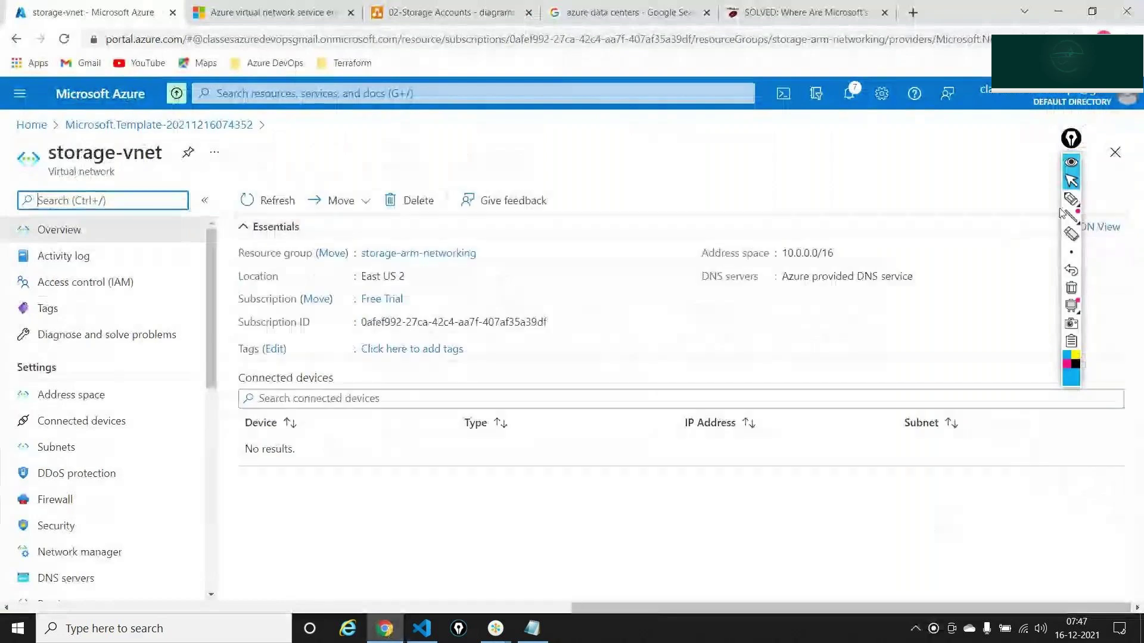
left_click(1071, 162)
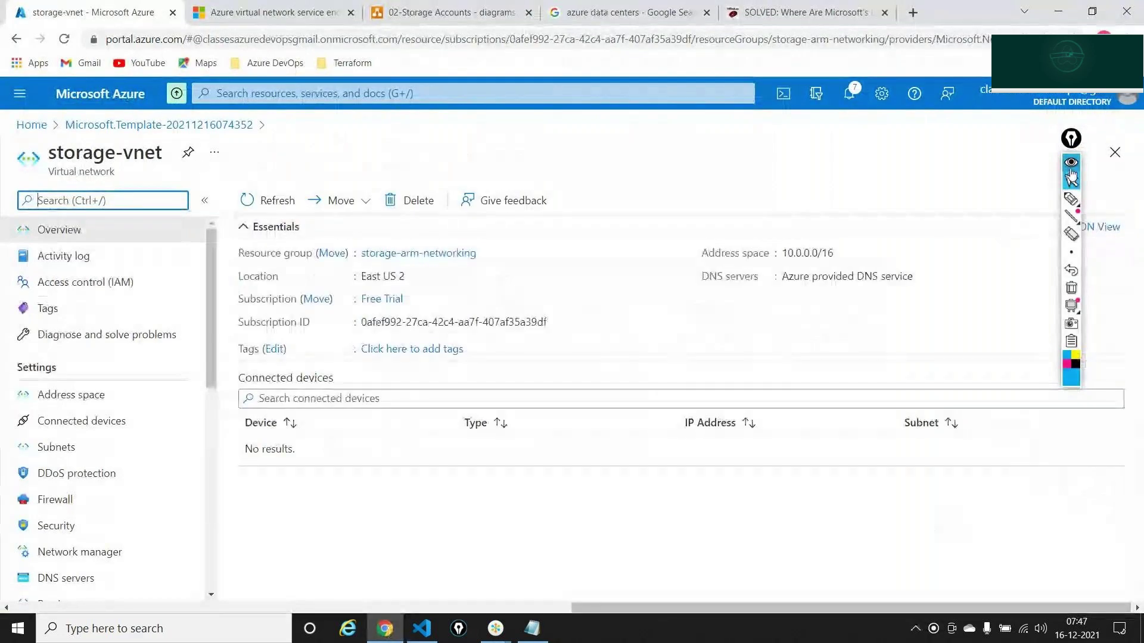
left_click(390, 255)
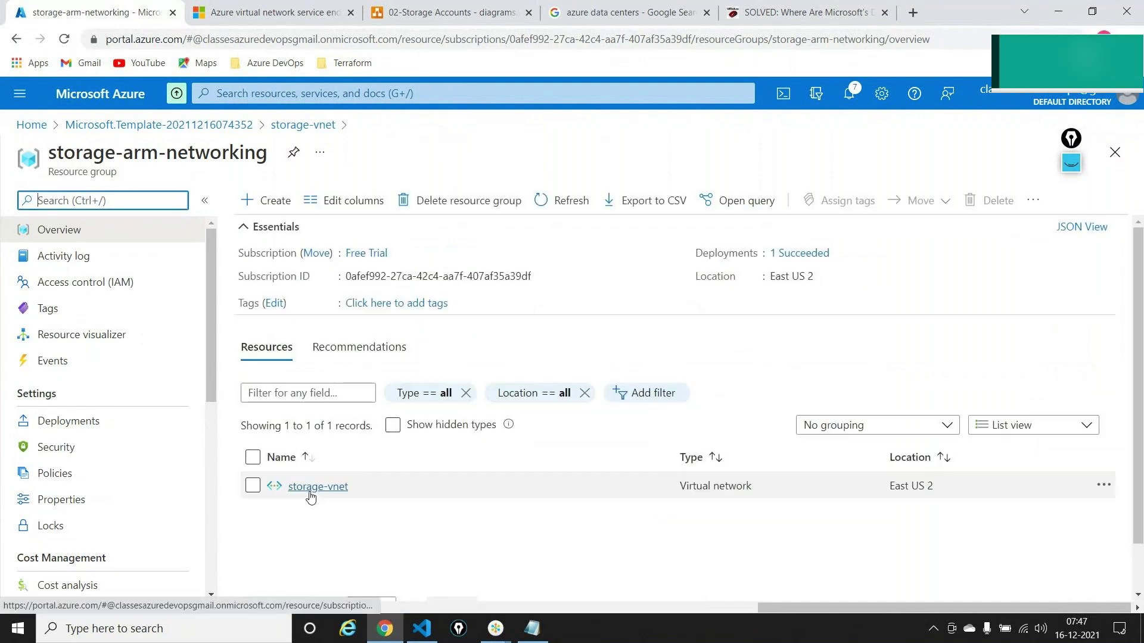
left_click(298, 486)
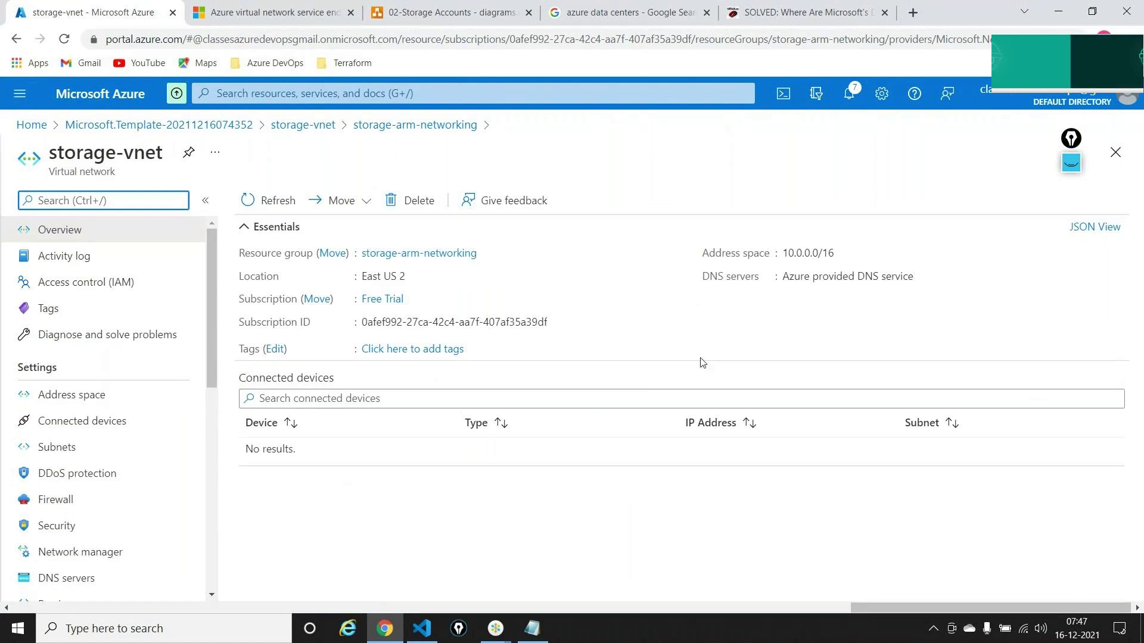
triple_click(802, 256)
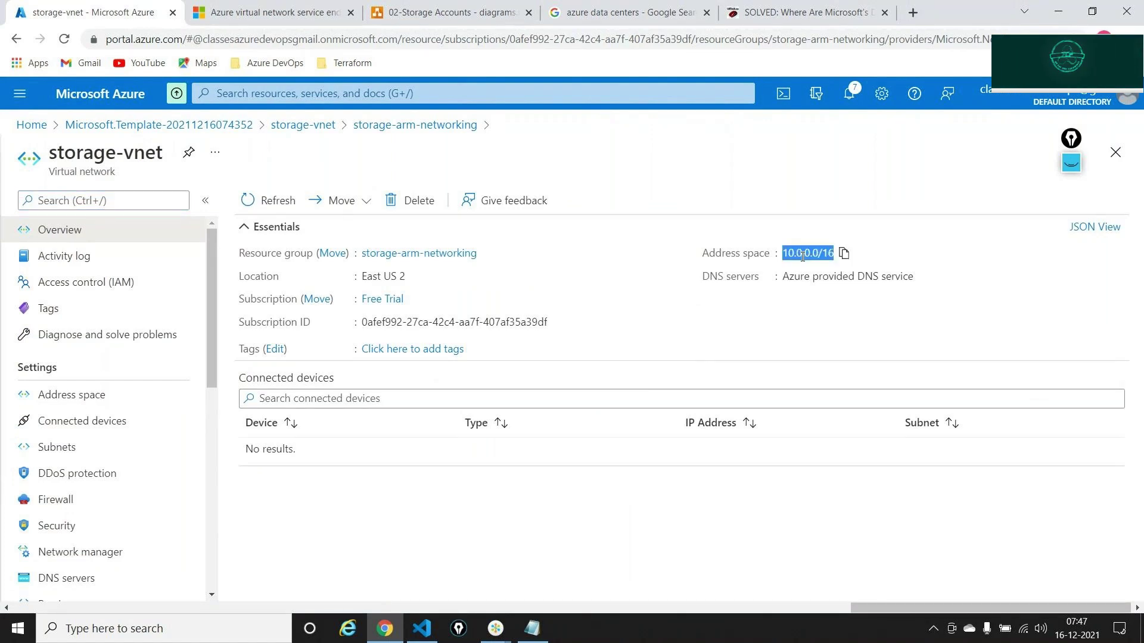
- Open the subnets of storage-vnet and examine storage-subnet's address range and its service endpoint settings
left_click(79, 457)
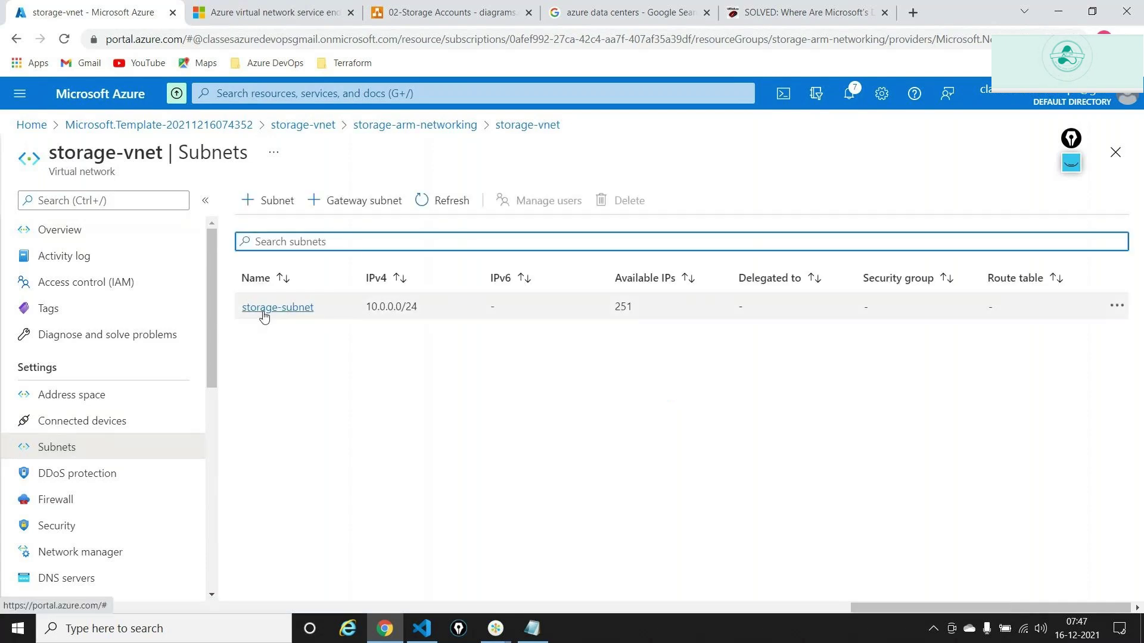
double_click(377, 307)
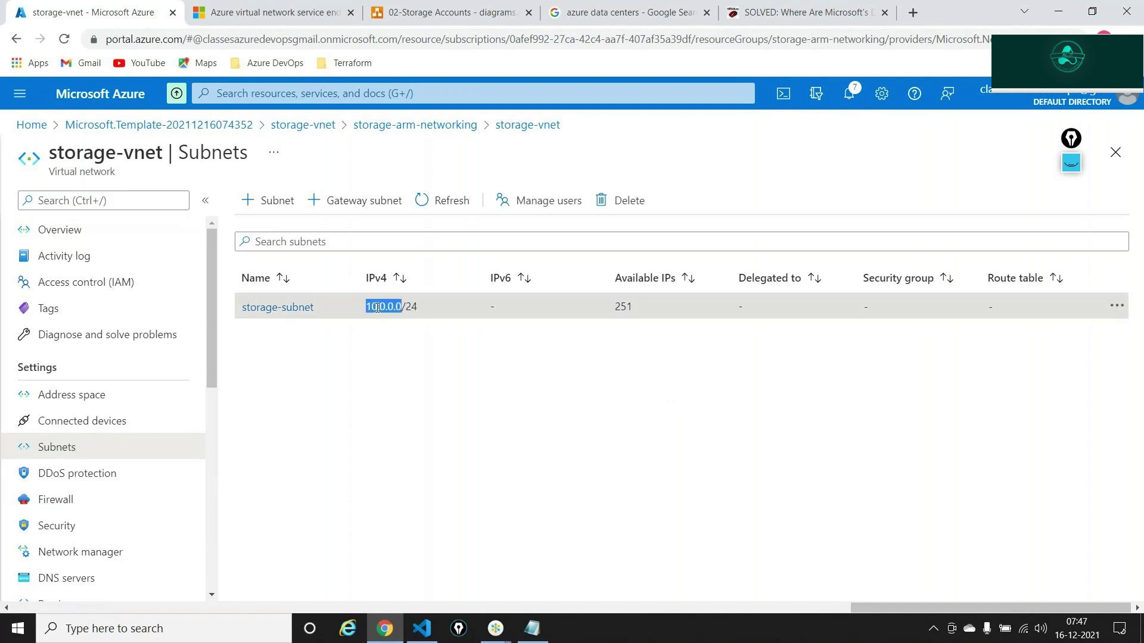
triple_click(378, 307)
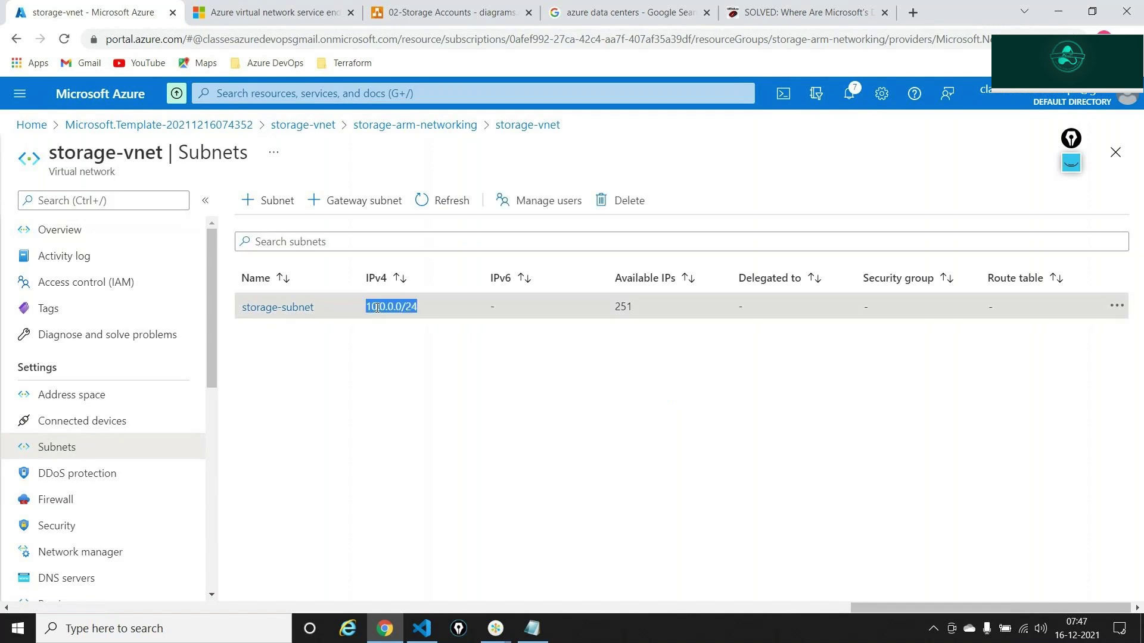
left_click(308, 310)
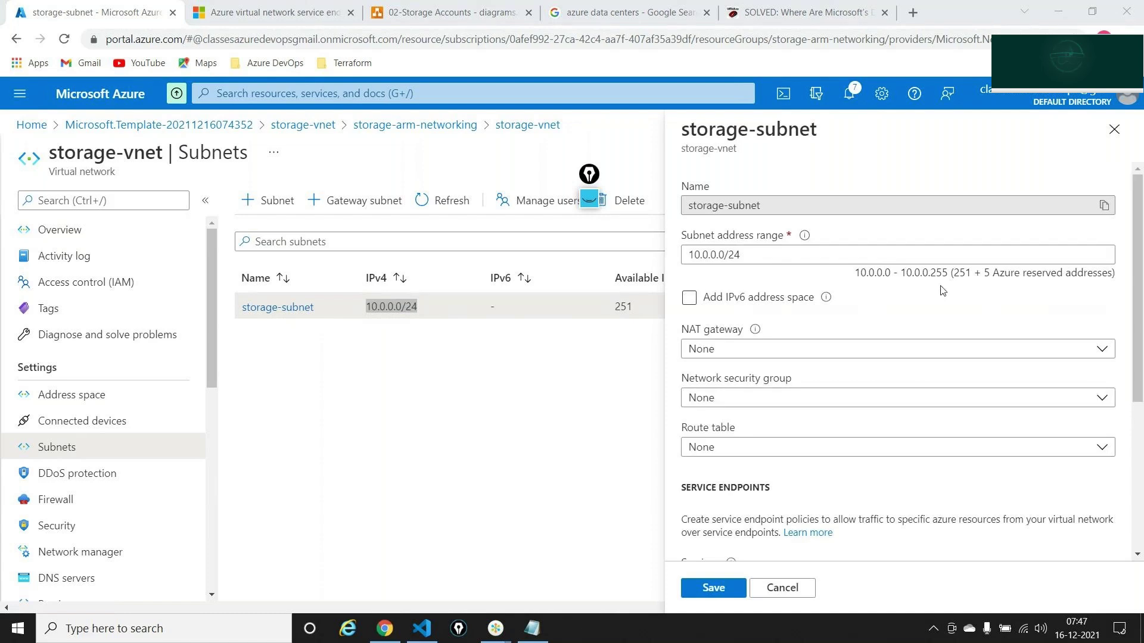
scroll(848, 387, "down", 4)
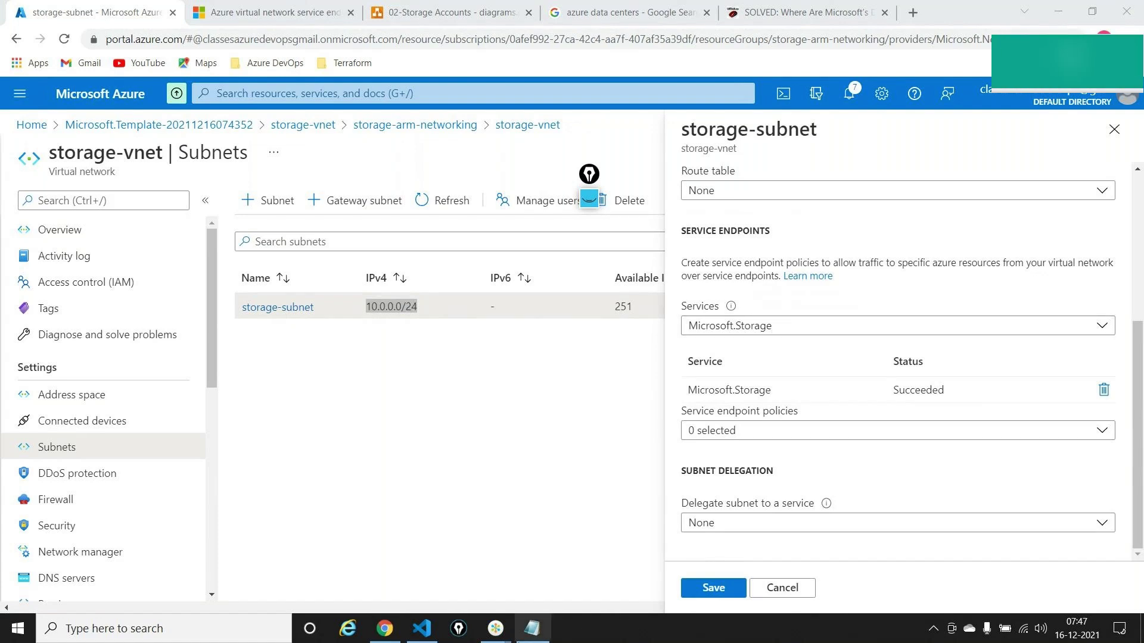
- Switch to the Notepad notes and cut the second line back to "2. Storage account - "
left_click(532, 628)
left_click_drag(486, 143, 161, 143)
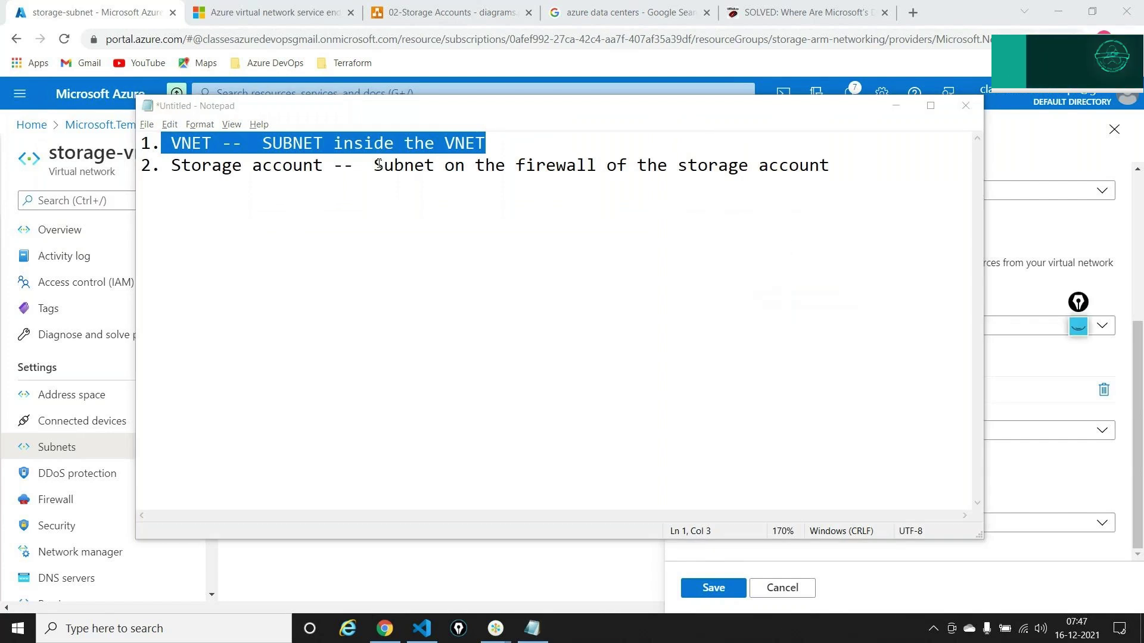
left_click_drag(373, 165, 860, 153)
key("BackSpace")
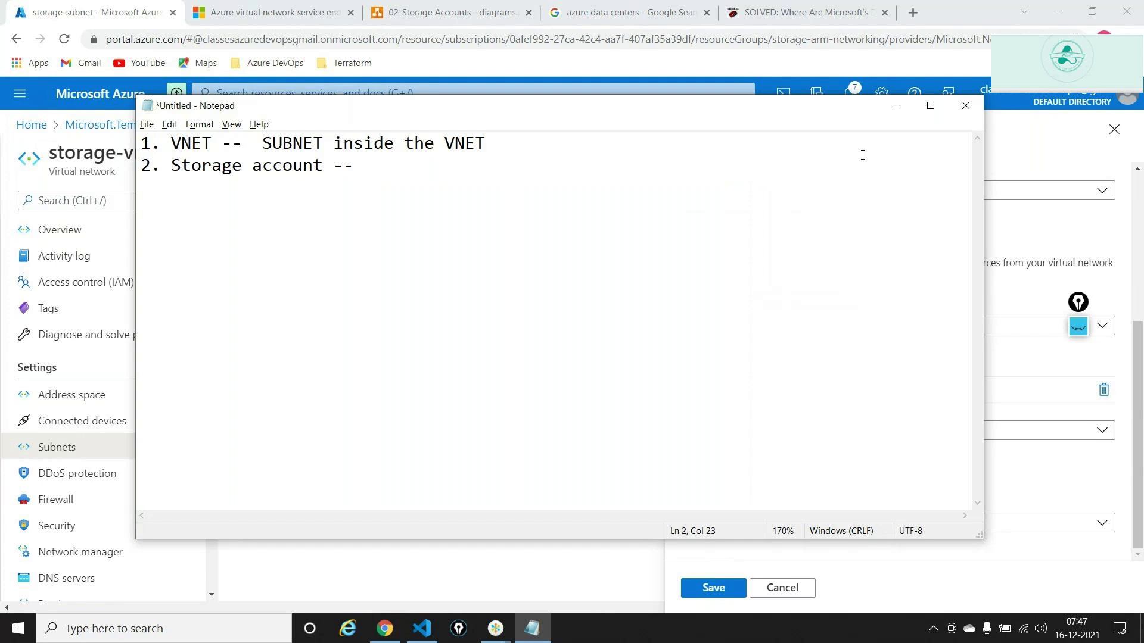
key("BackSpace")
key("BackSpace")
key("BackSpace")
key("BackSpace")
type("- ")
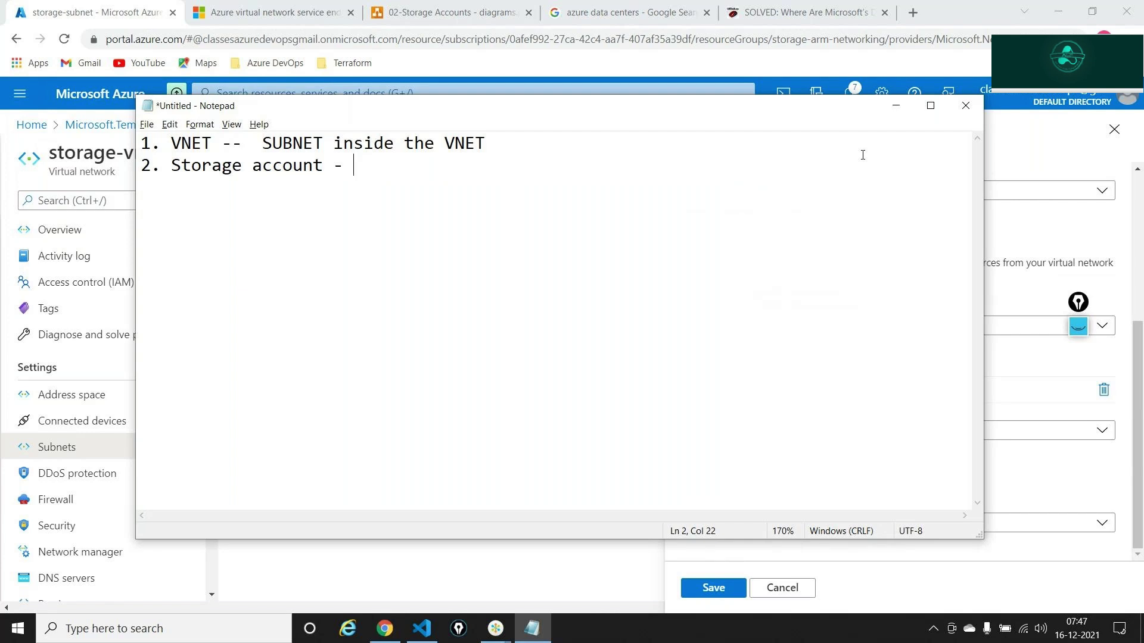
- Continue the storage account line in the notes with "Fireall - Subnet"
type("Aut")
key("BackSpace")
key("BackSpace")
key("BackSpace")
type("Firra")
key("BackSpace")
key("BackSpace")
type("eall -")
type("Subnet ")
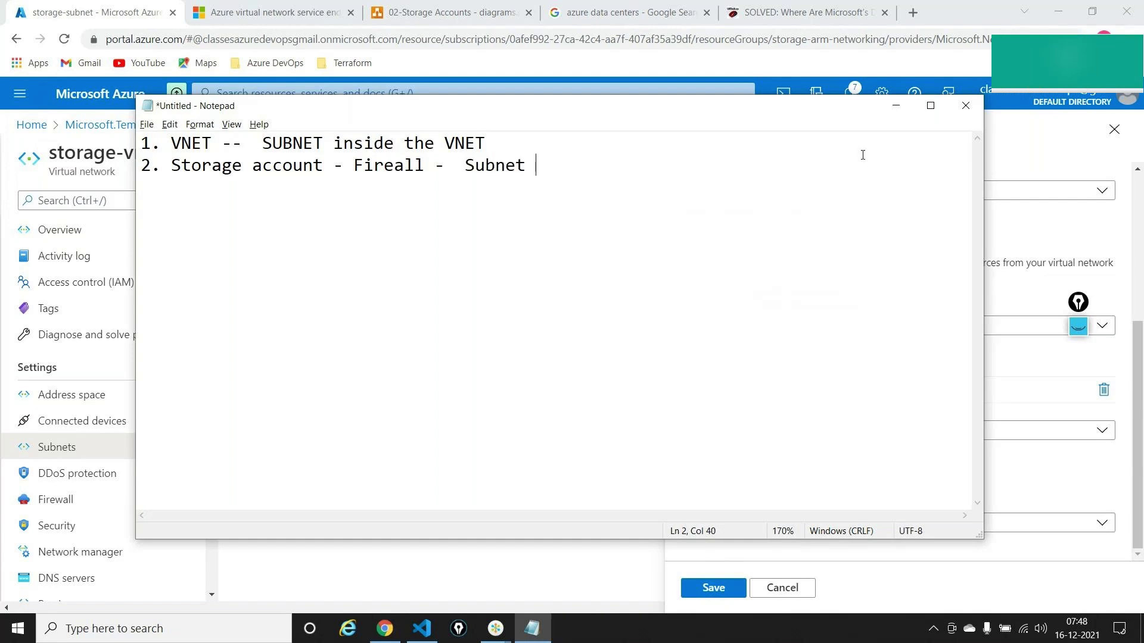
- Complete the storage account line in the notes with "-- Vnet (created in point1)"
type("-- Vney")
key("BackSpace")
type("t ")
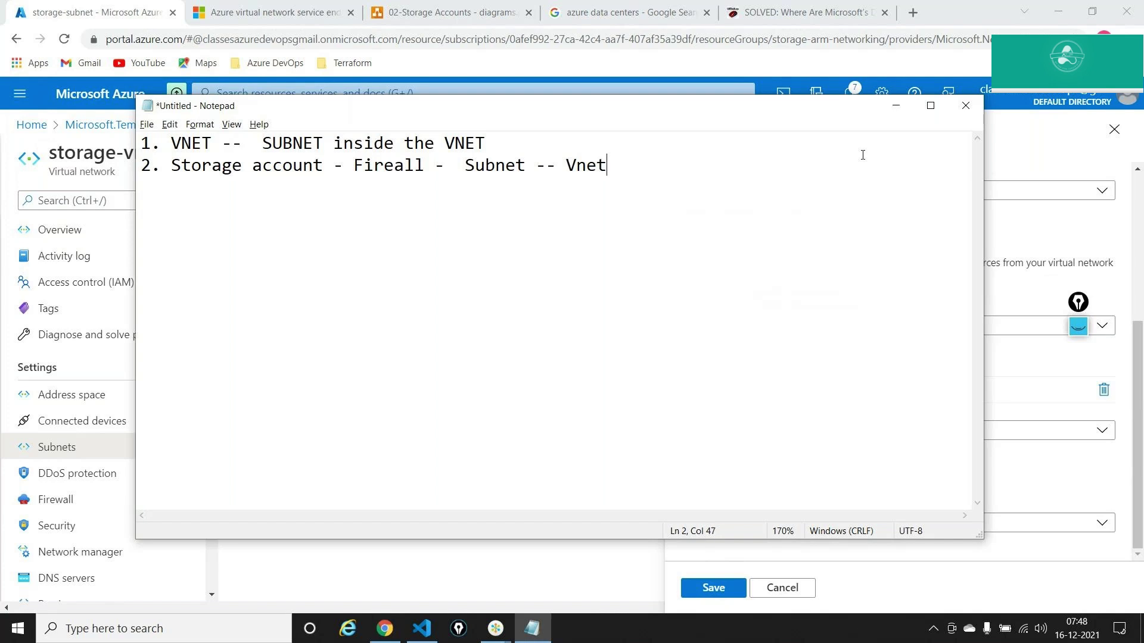
type("(cr")
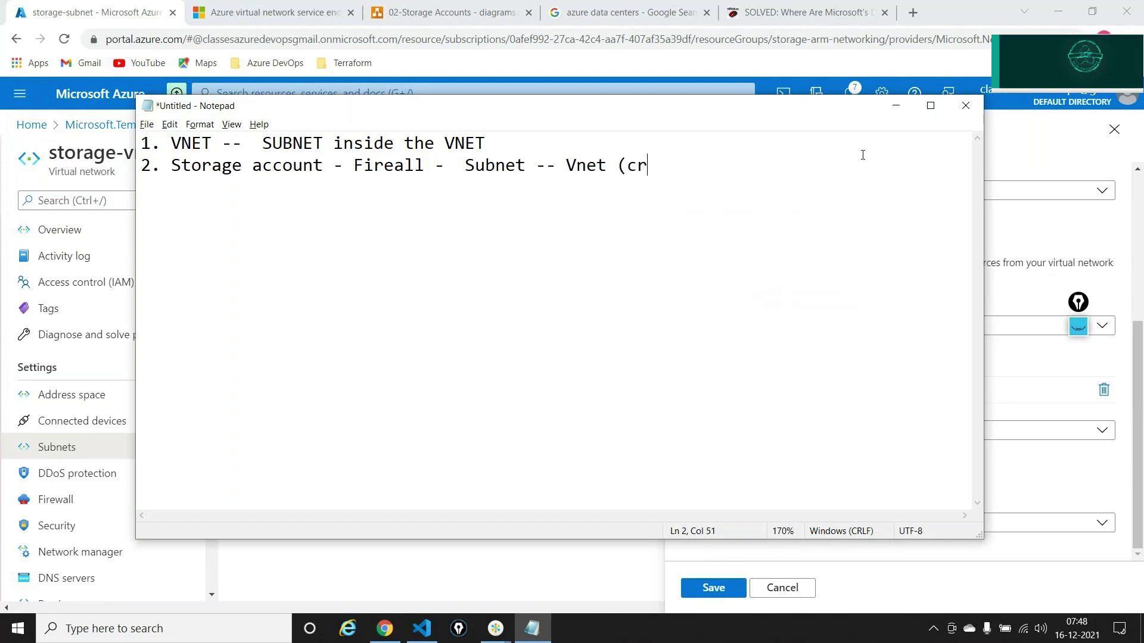
type("eated in p")
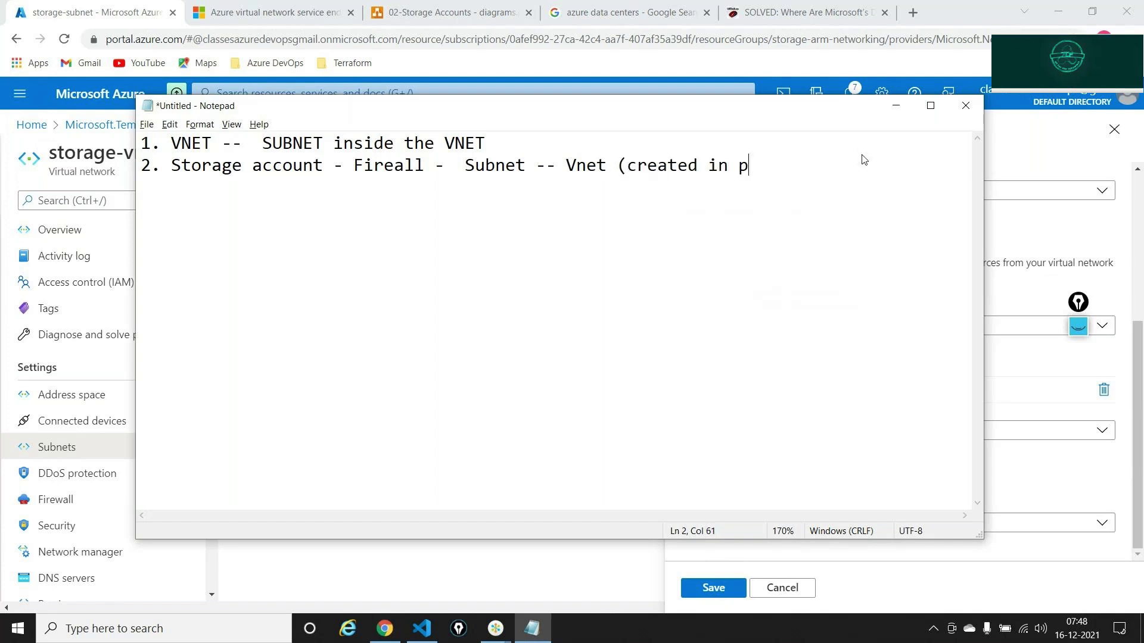
type("oint1)")
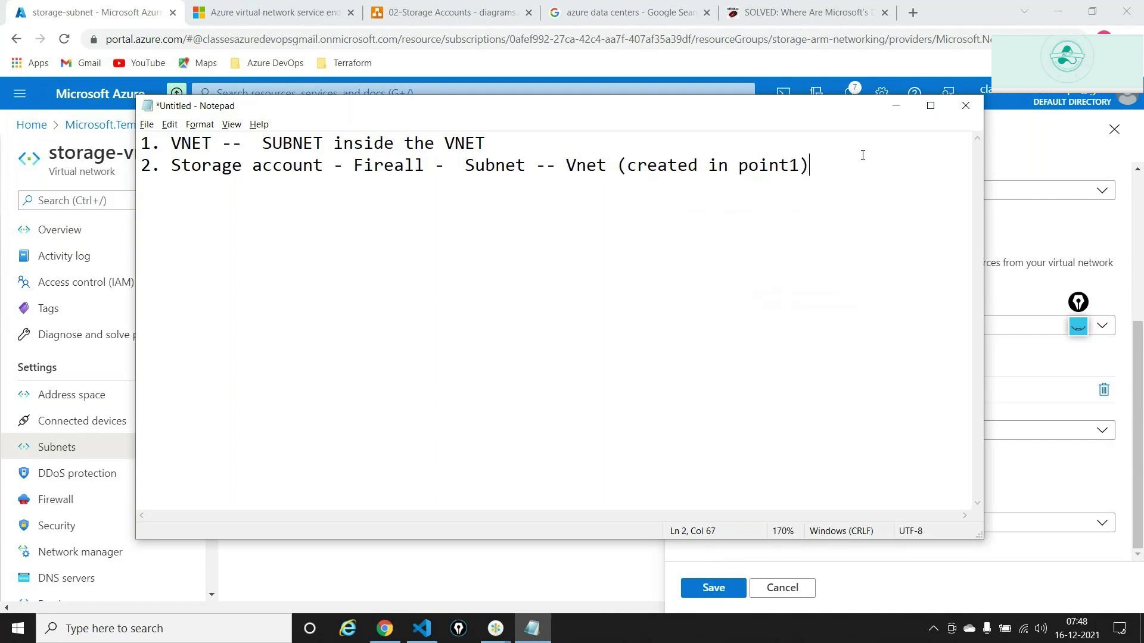
- Switch to Visual Studio Code and compare the storage account and virtual network resource blocks in vnetstorage.json
key("alt+Tab")
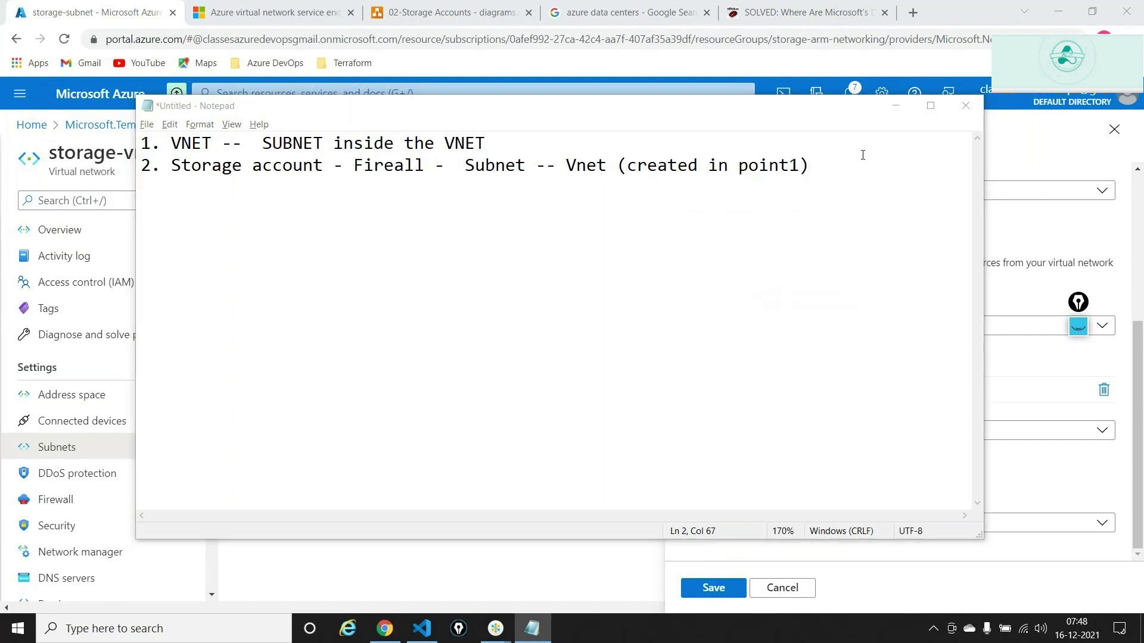
key("alt+Tab")
key("alt+Tab")
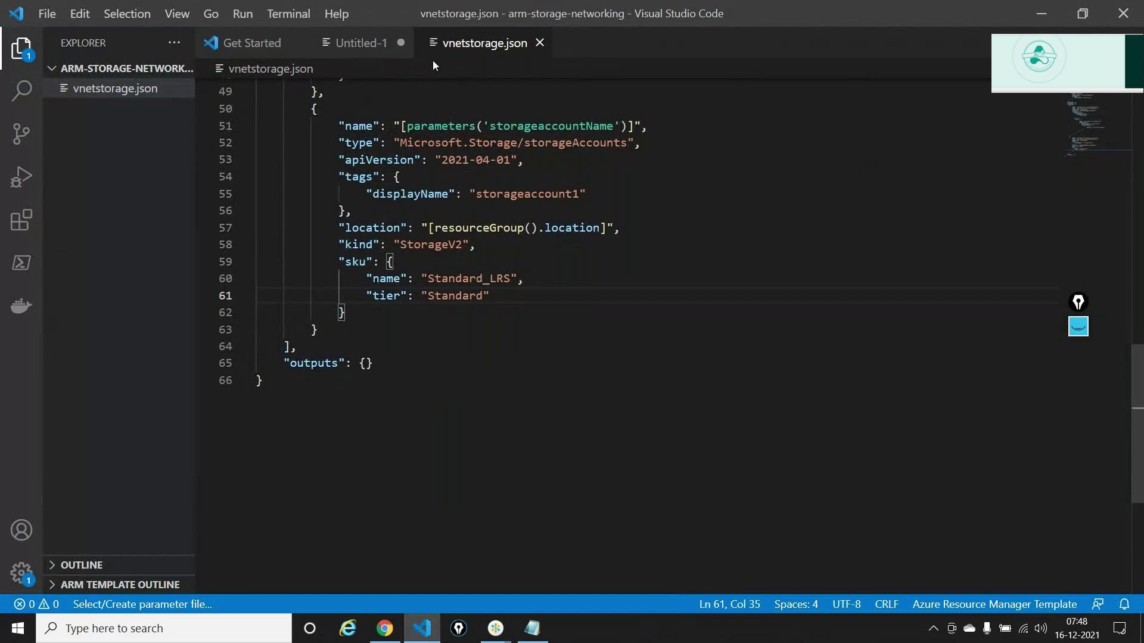
scroll(488, 262, "up", 10)
scroll(489, 262, "down", 5)
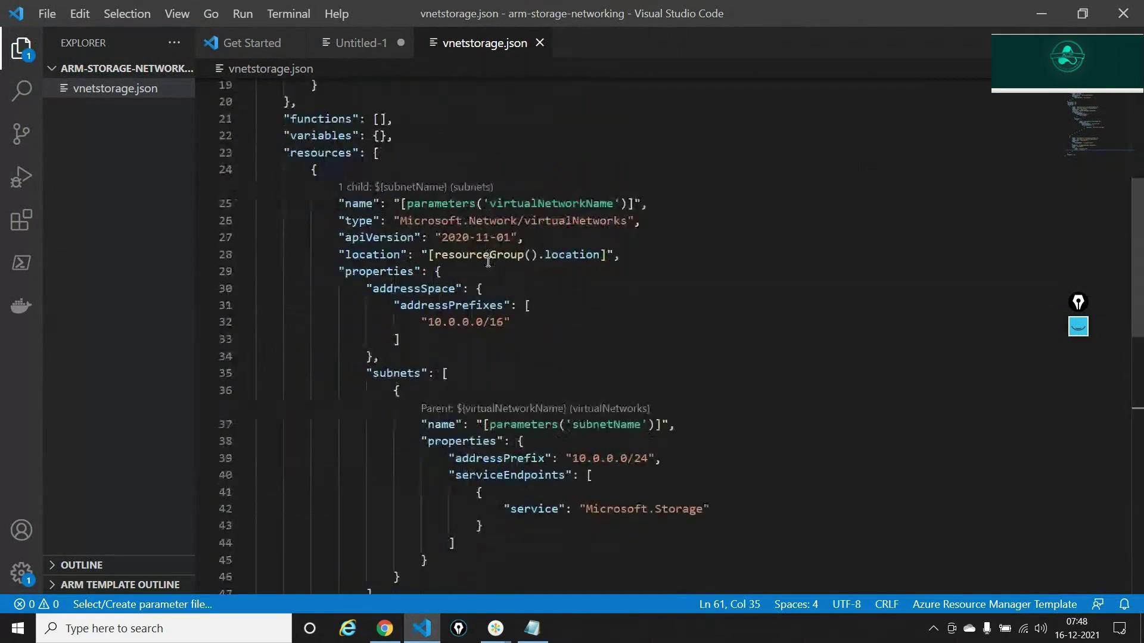
scroll(488, 262, "down", 6)
left_click(315, 281)
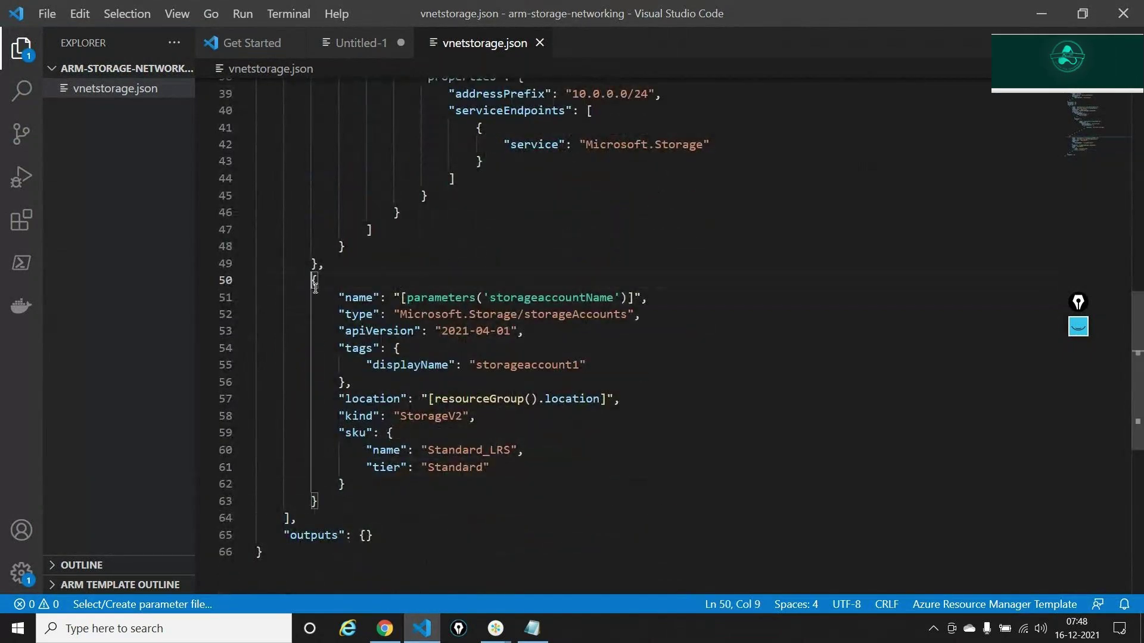
left_click_drag(315, 286, 319, 502)
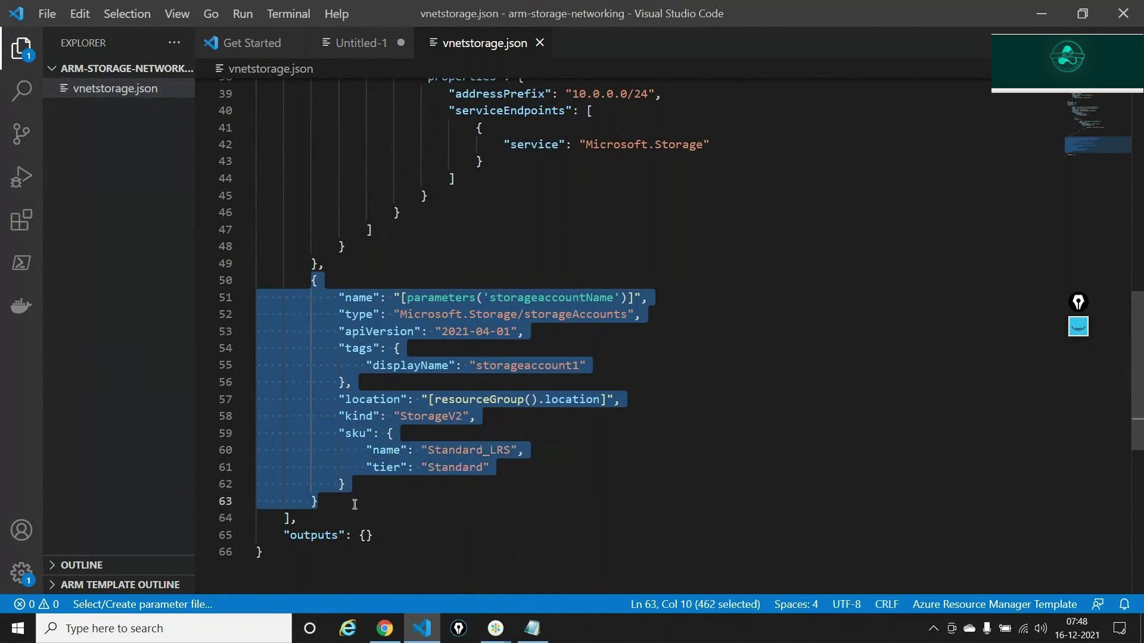
key("Escape")
scroll(443, 185, "up", 8)
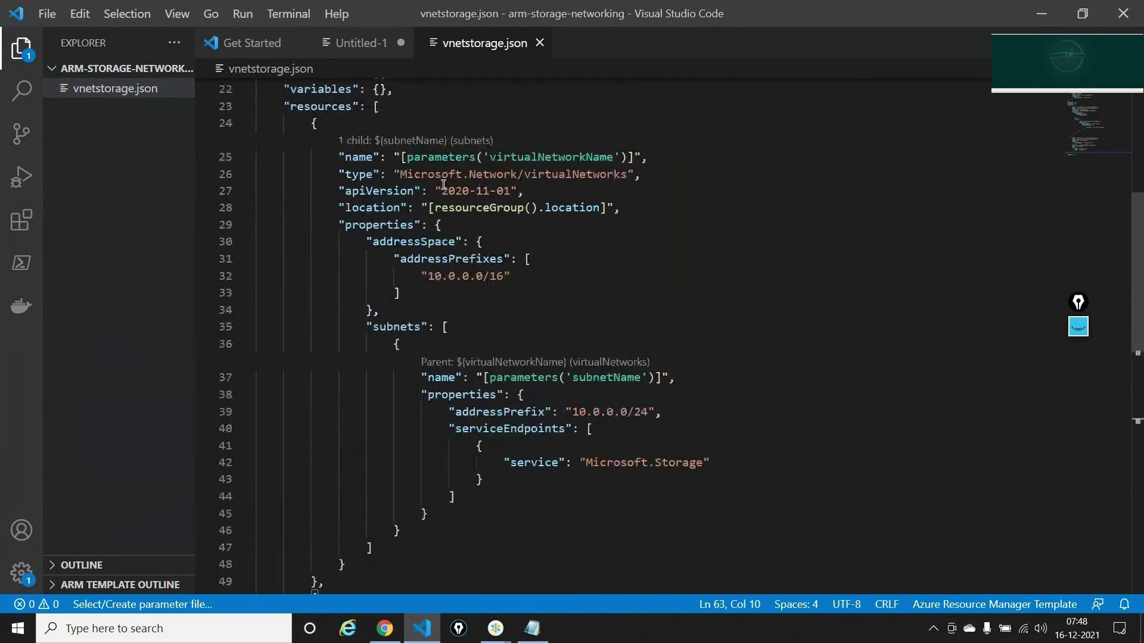
left_click_drag(306, 244, 352, 329)
left_click_drag(379, 399, 367, 533)
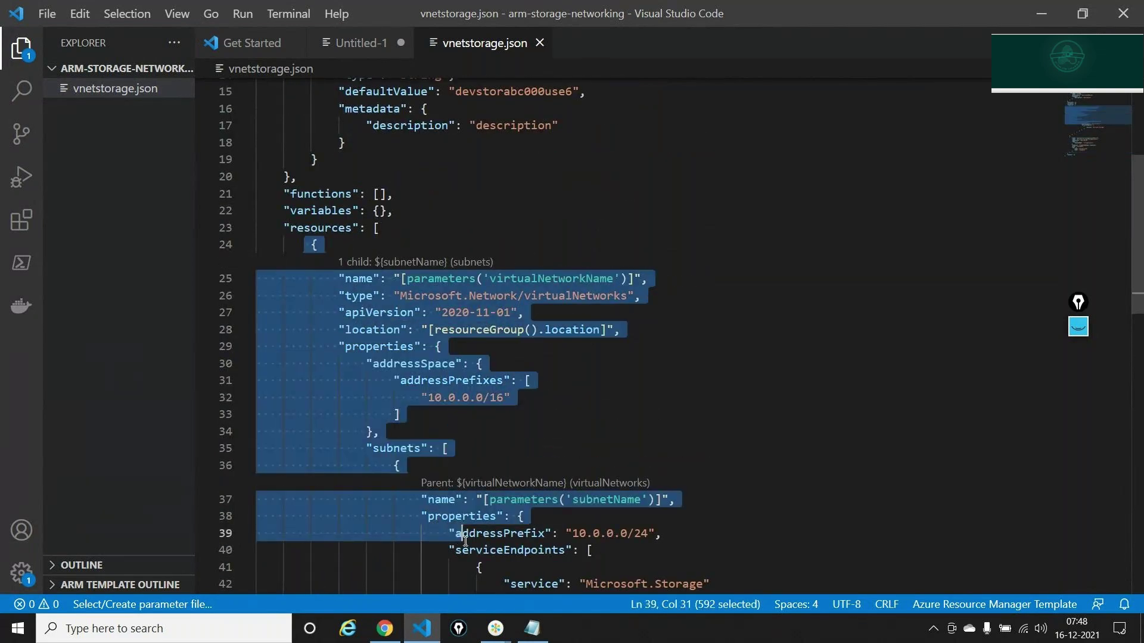
left_click(735, 416)
scroll(736, 417, "down", 6)
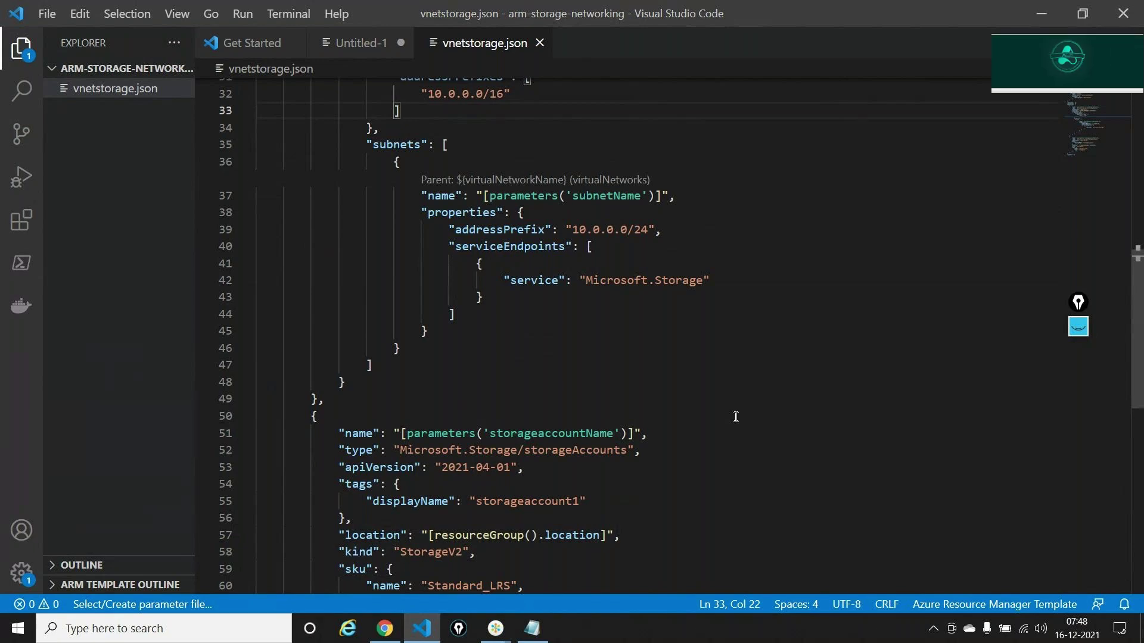
scroll(737, 416, "down", 2)
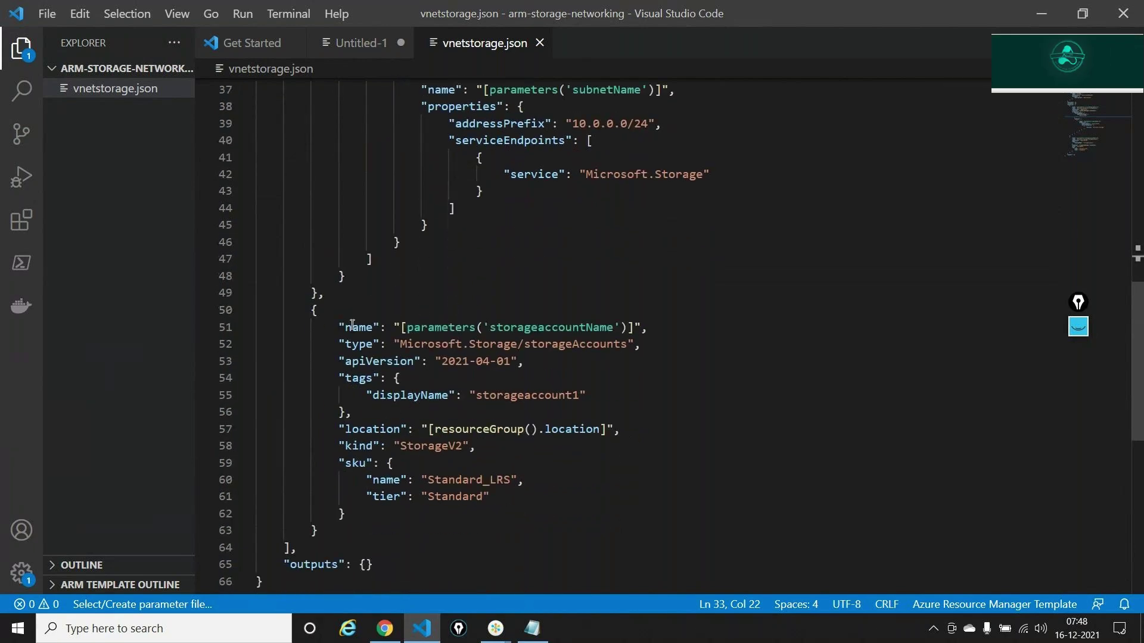
double_click(352, 326)
double_click(553, 327)
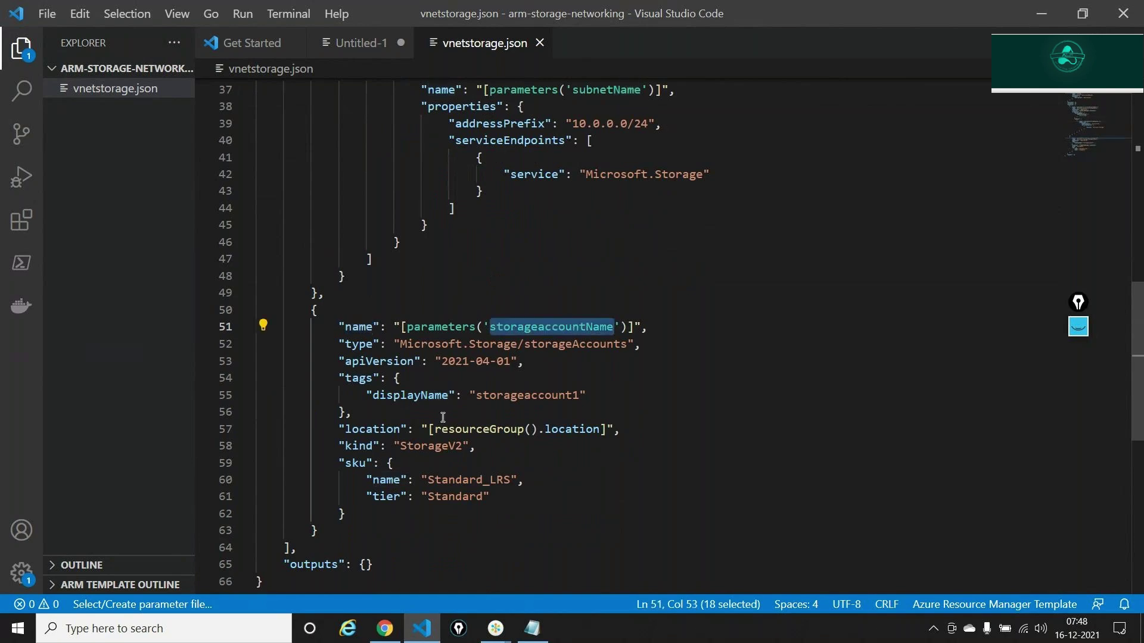
- Add an empty "dependsOn" array followed by a comma after the storage account's tags block in vnetstorage.json
left_click(393, 419)
key("Return")
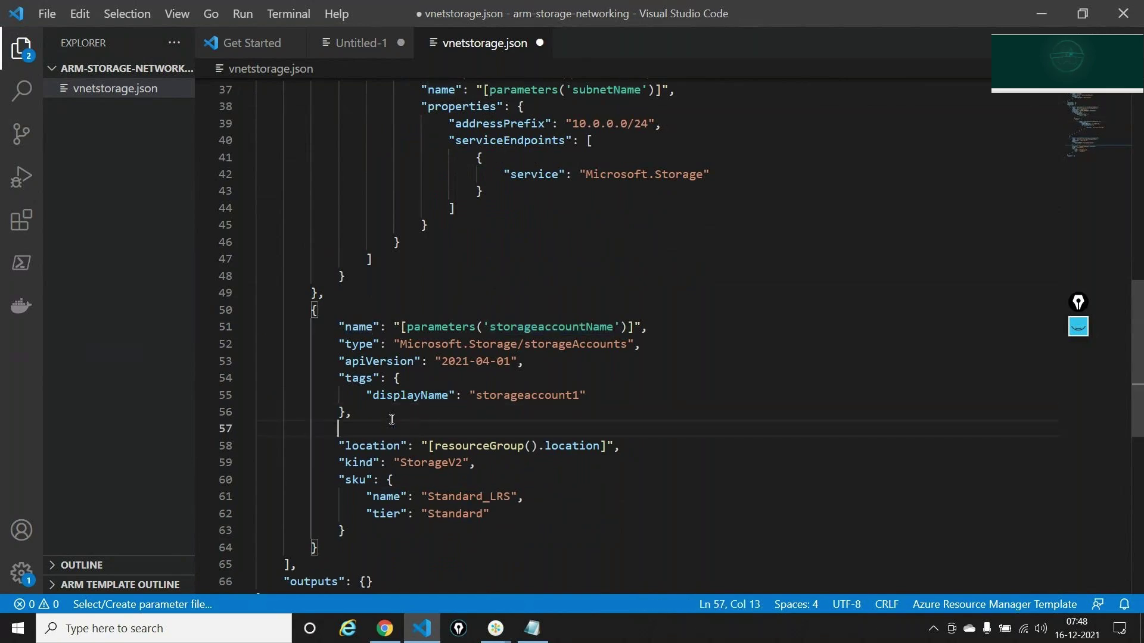
type("\"de")
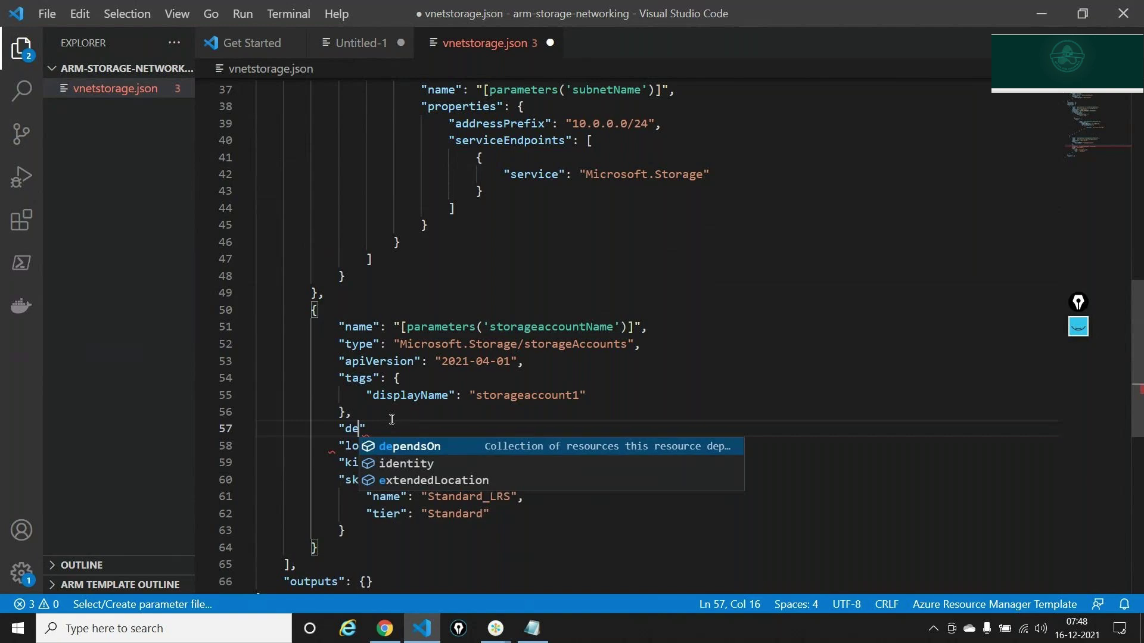
key("Return")
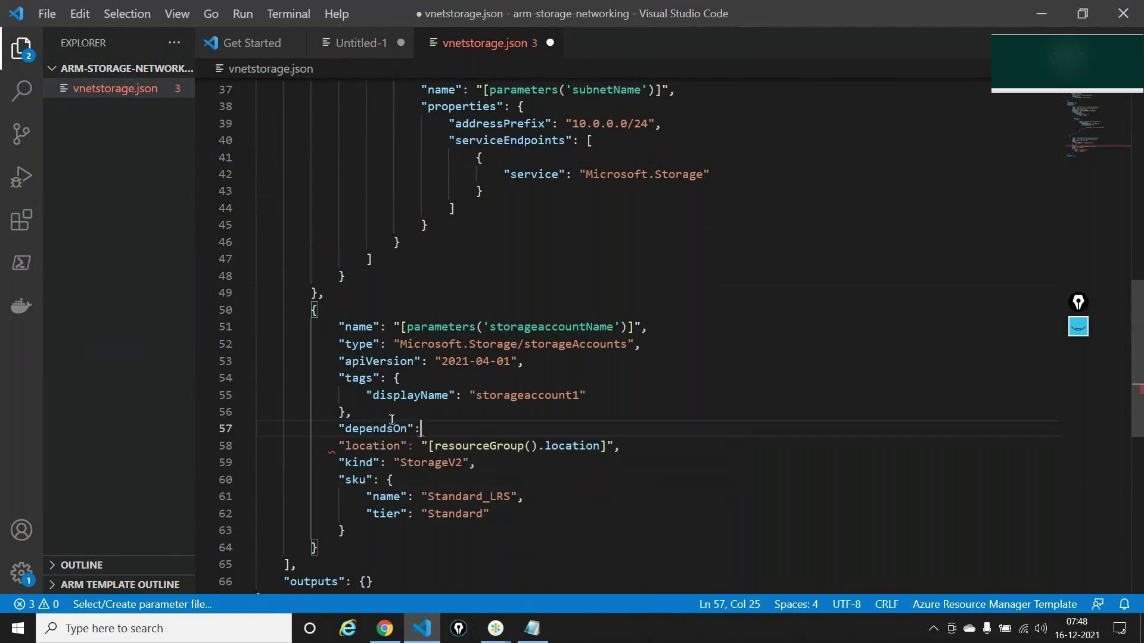
type(":")
key("Return")
key("Return")
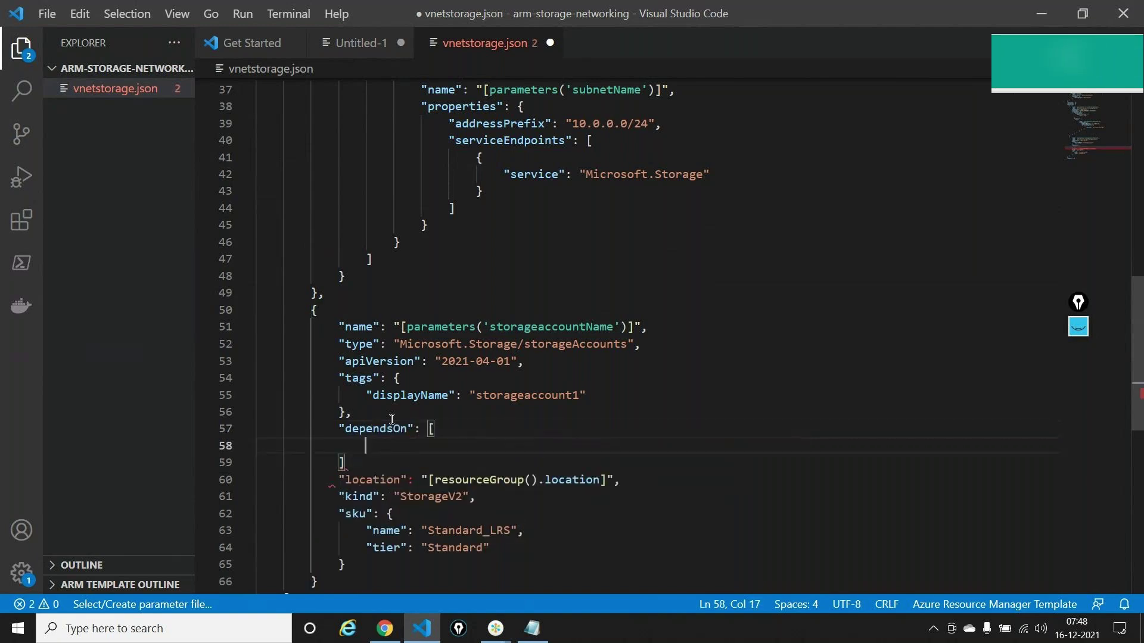
key("Down")
key("Down")
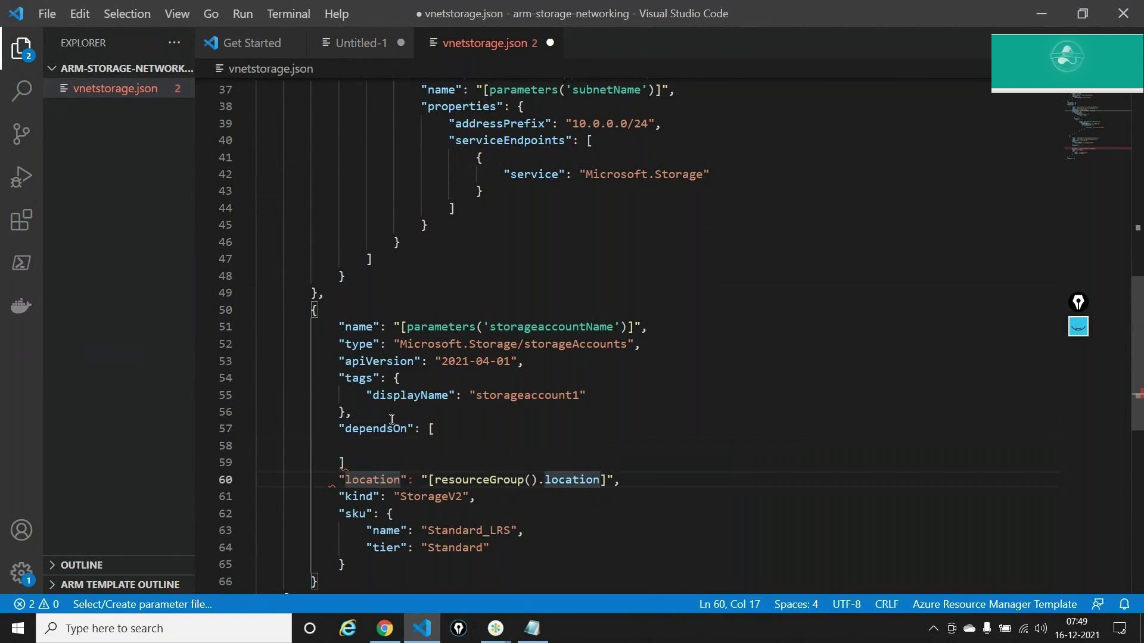
left_click(372, 462)
type(",")
- Insert an empty bracketed expression string "[]" inside the storage account's dependsOn array in vnetstorage.json
left_click(363, 446)
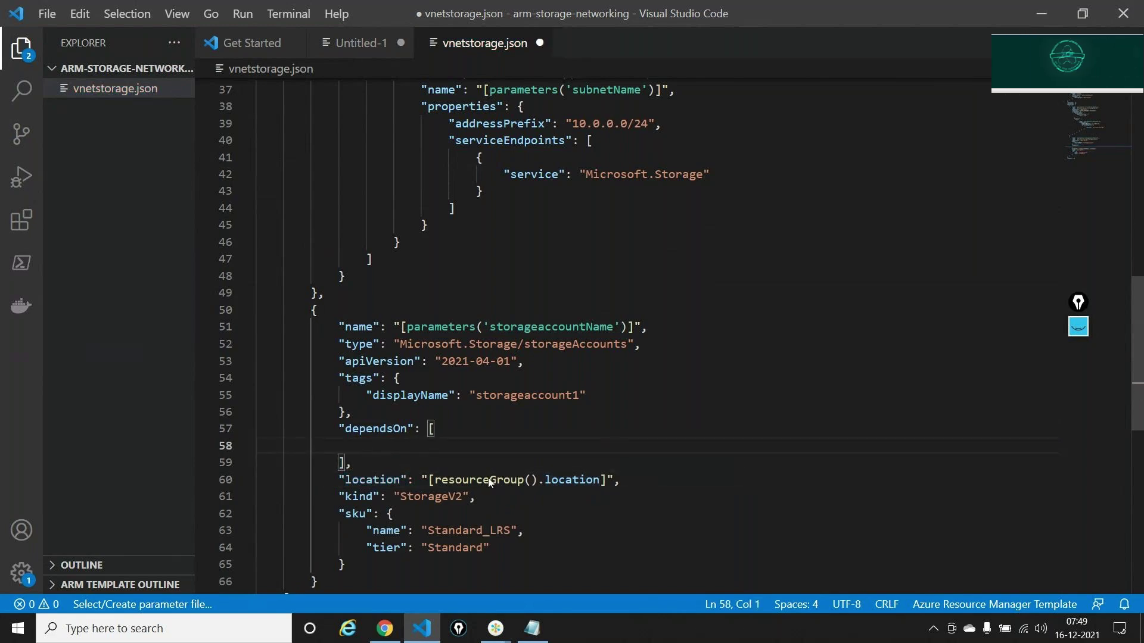
key("Tab")
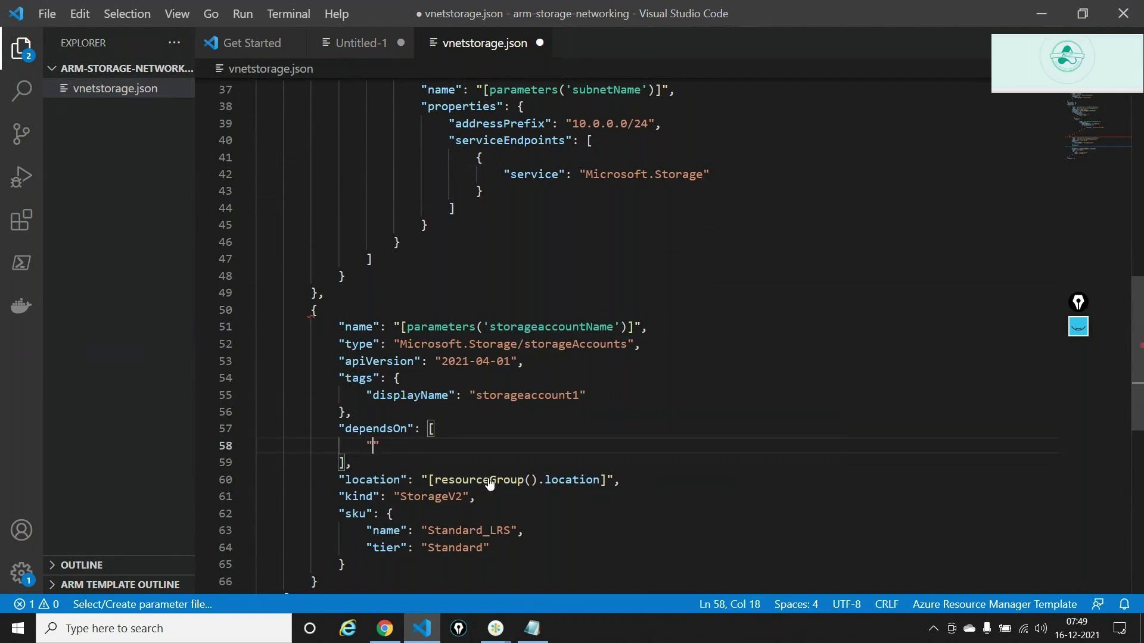
type("\"[")
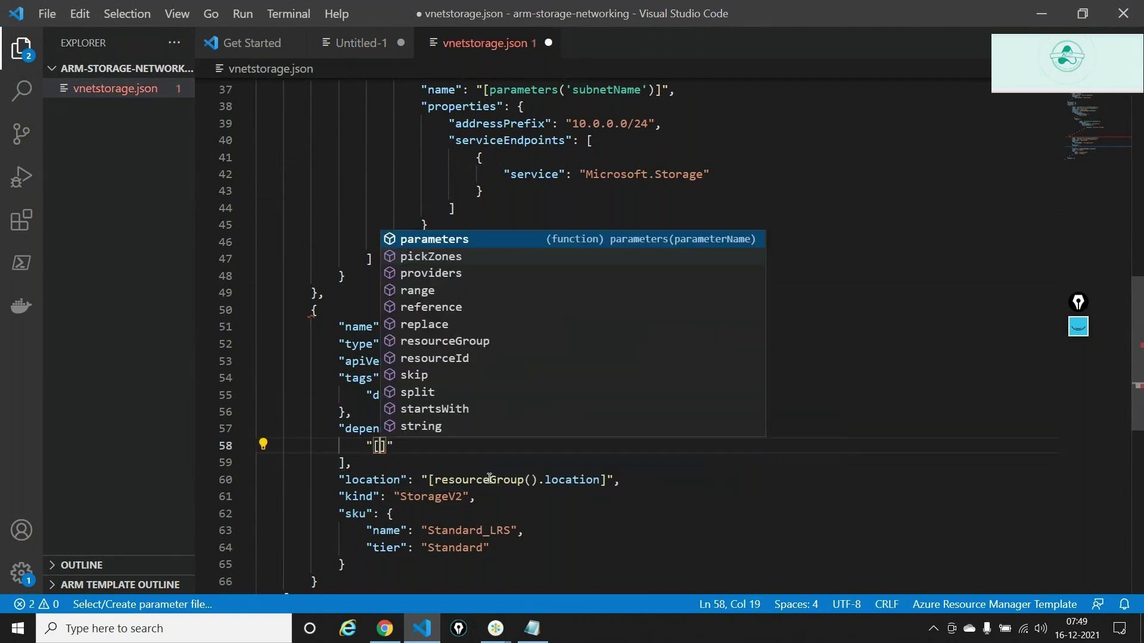
key("Escape")
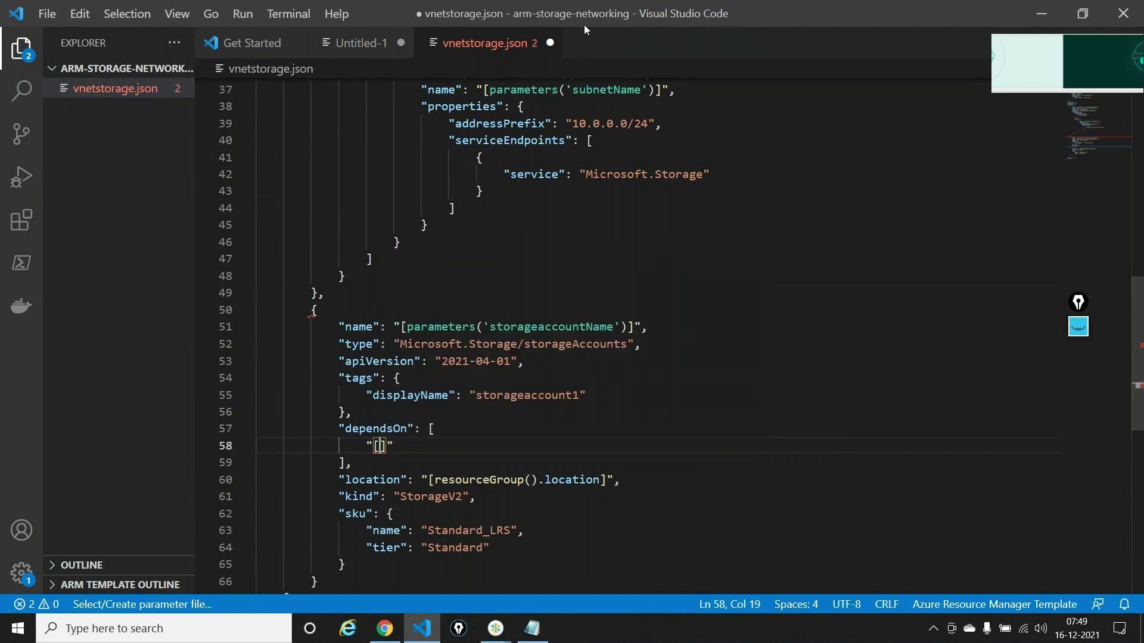
- Fill the dependsOn expression with resourceId('Microsoft.Network/virtualNetworks',parameters('virtualNetworkName'))
scroll(623, 184, "up", 4)
scroll(623, 184, "up", 5)
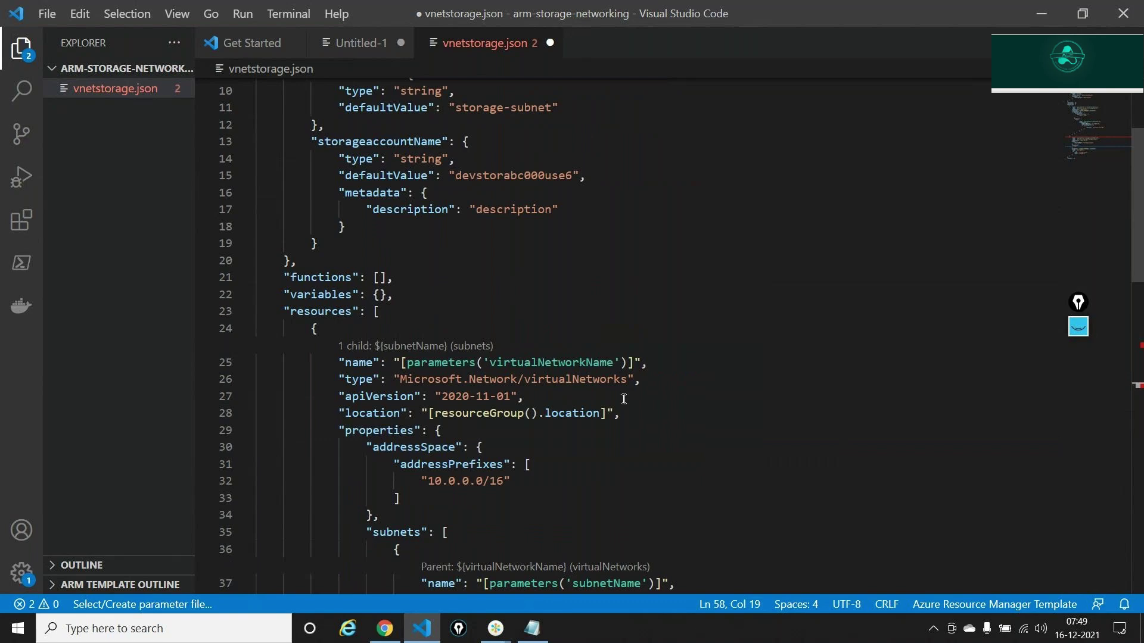
scroll(624, 399, "down", 5)
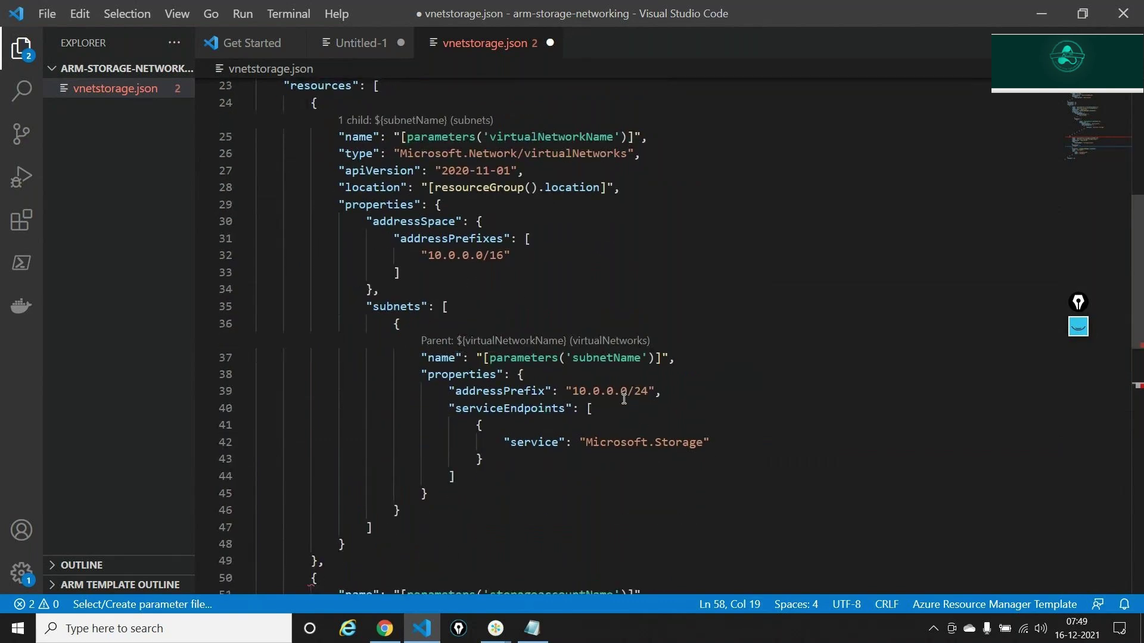
scroll(624, 398, "down", 4)
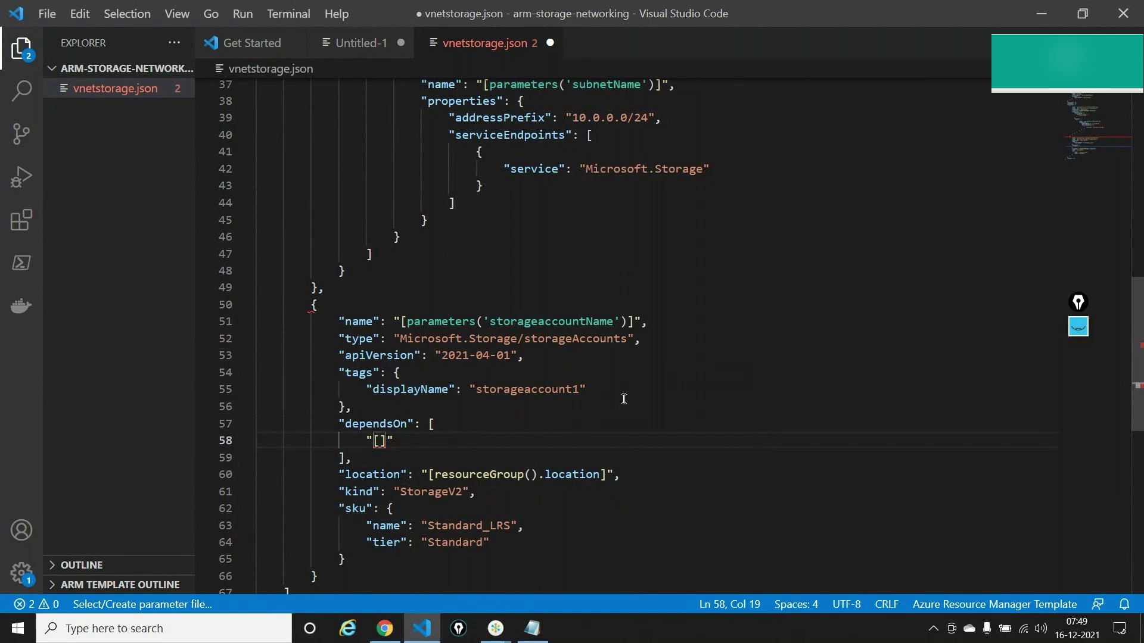
type("res")
key("Down")
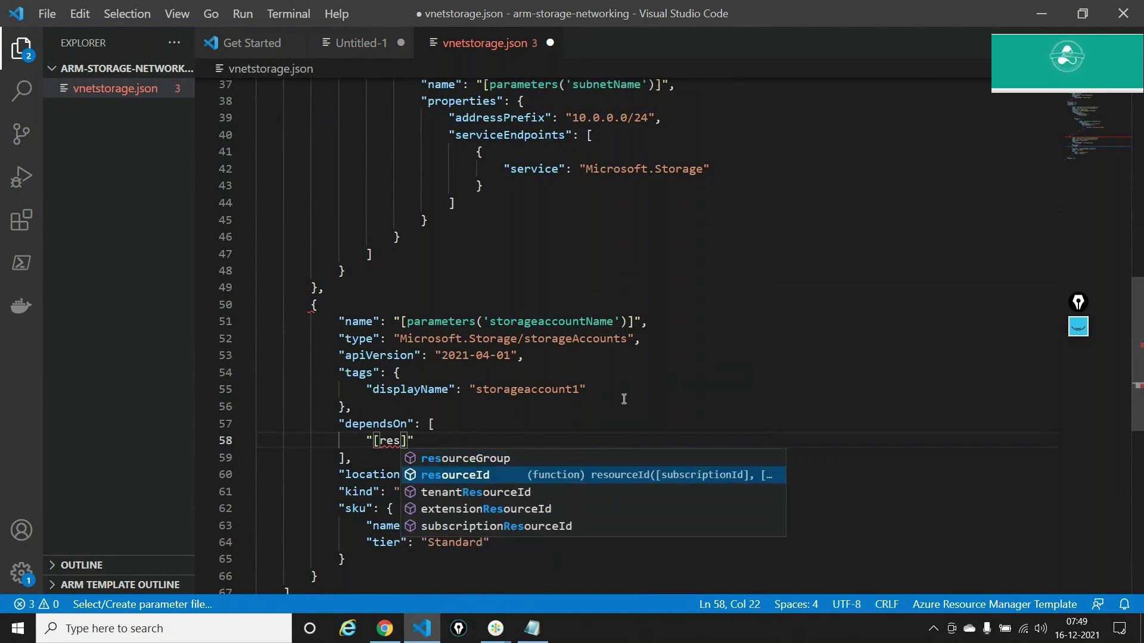
key("Return")
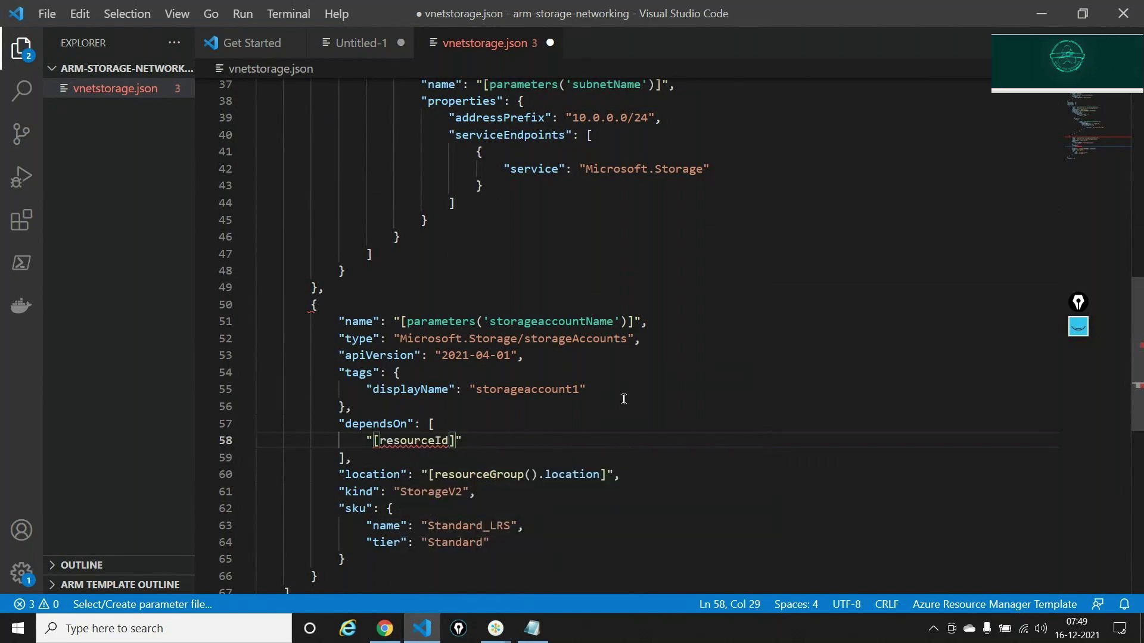
type("(")
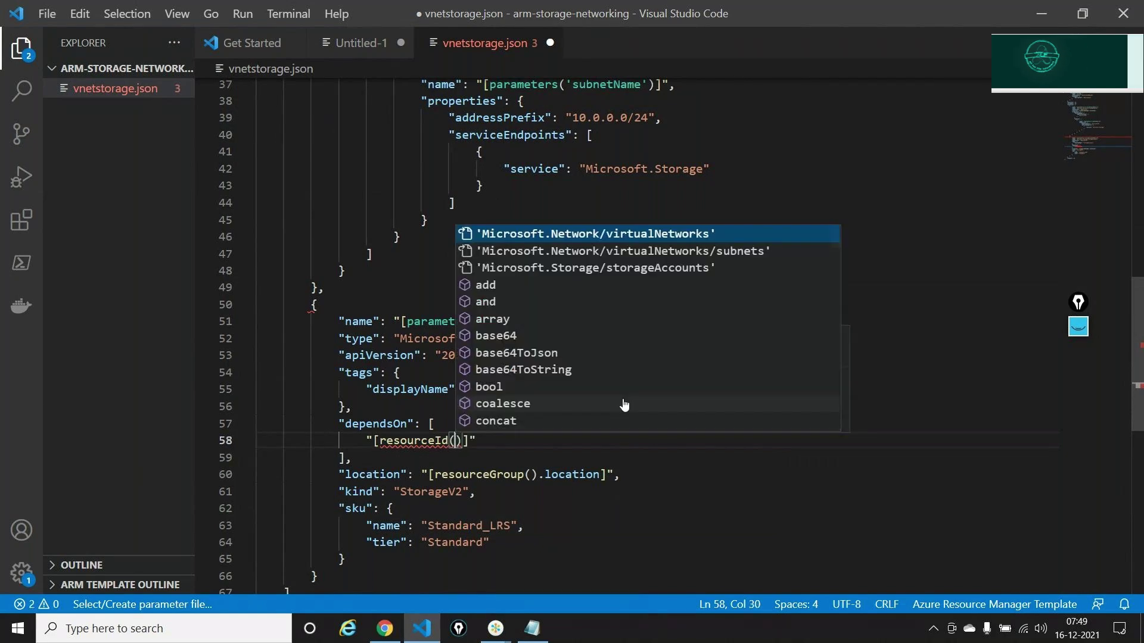
key("Return")
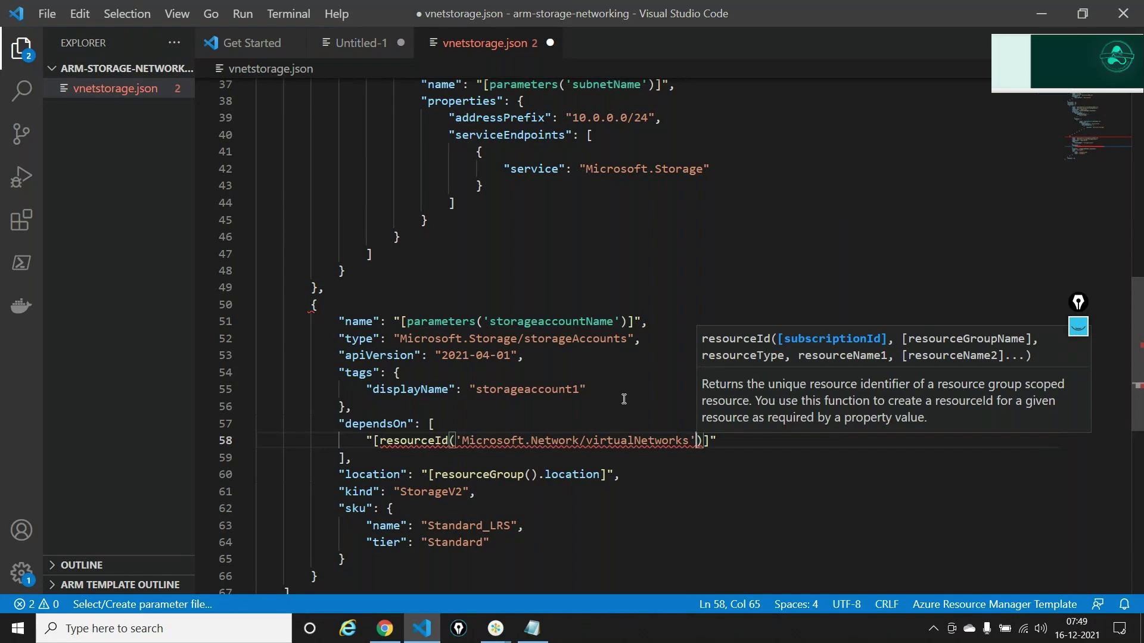
type(",")
key("Return")
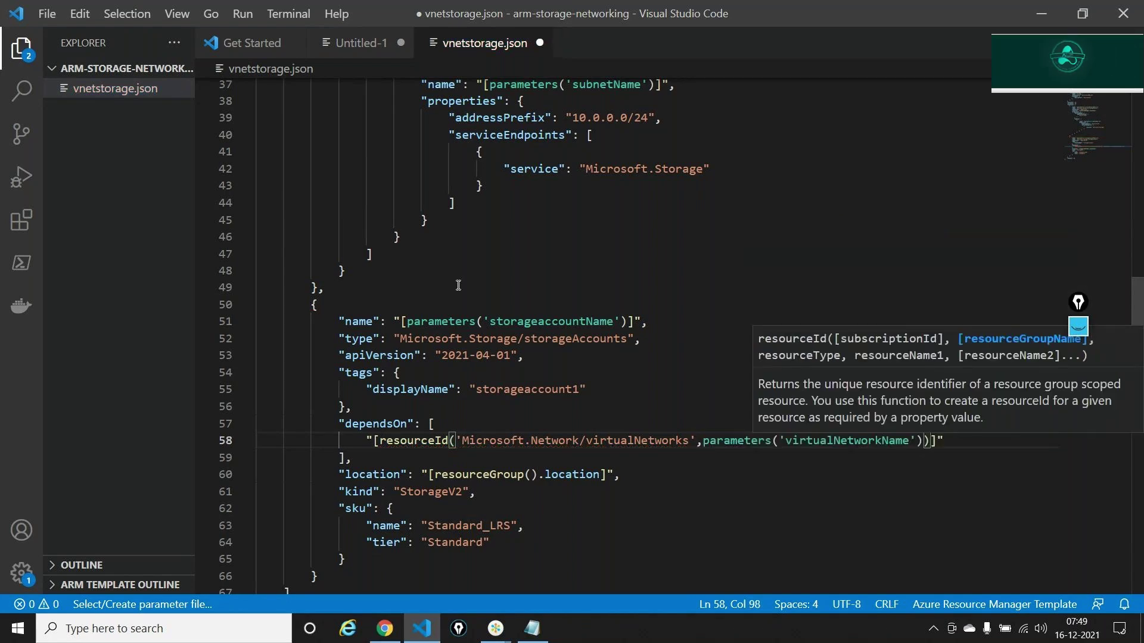
left_click(723, 423)
left_click_drag(453, 444, 927, 440)
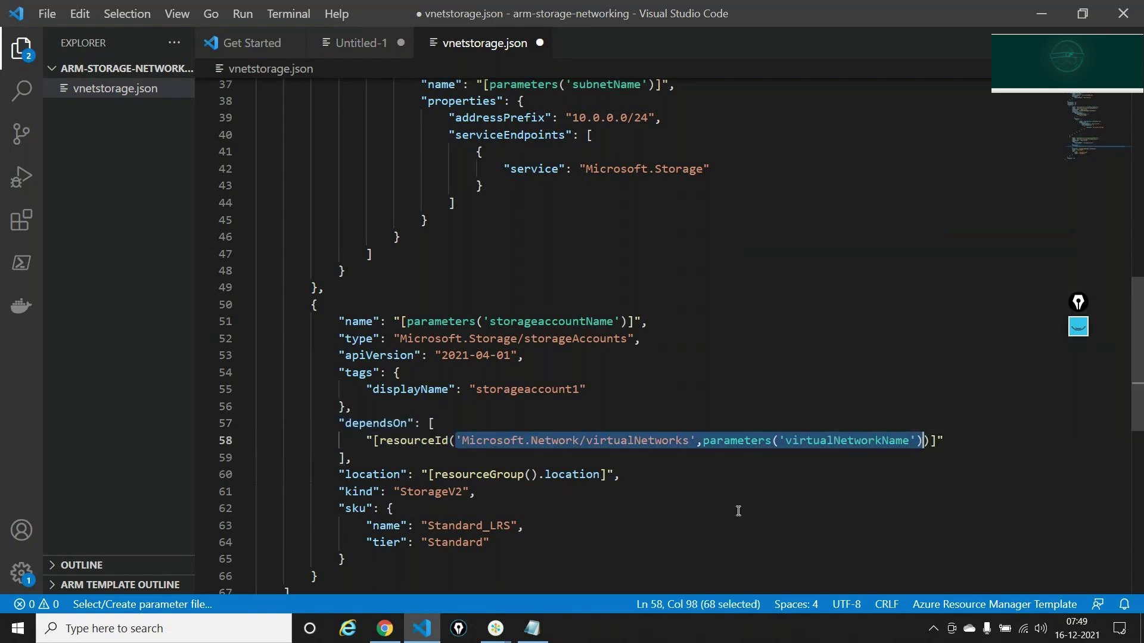
- Switch to the Azure portal in Chrome and copy the resource ID from storage-vnet's properties
left_click(390, 635)
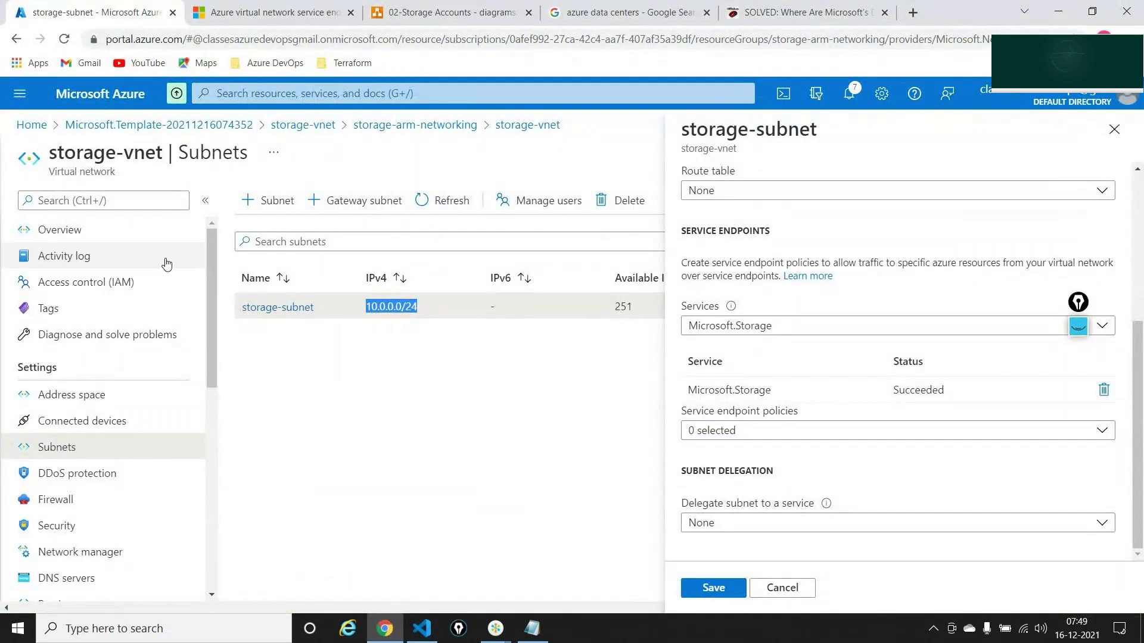
left_click(1113, 129)
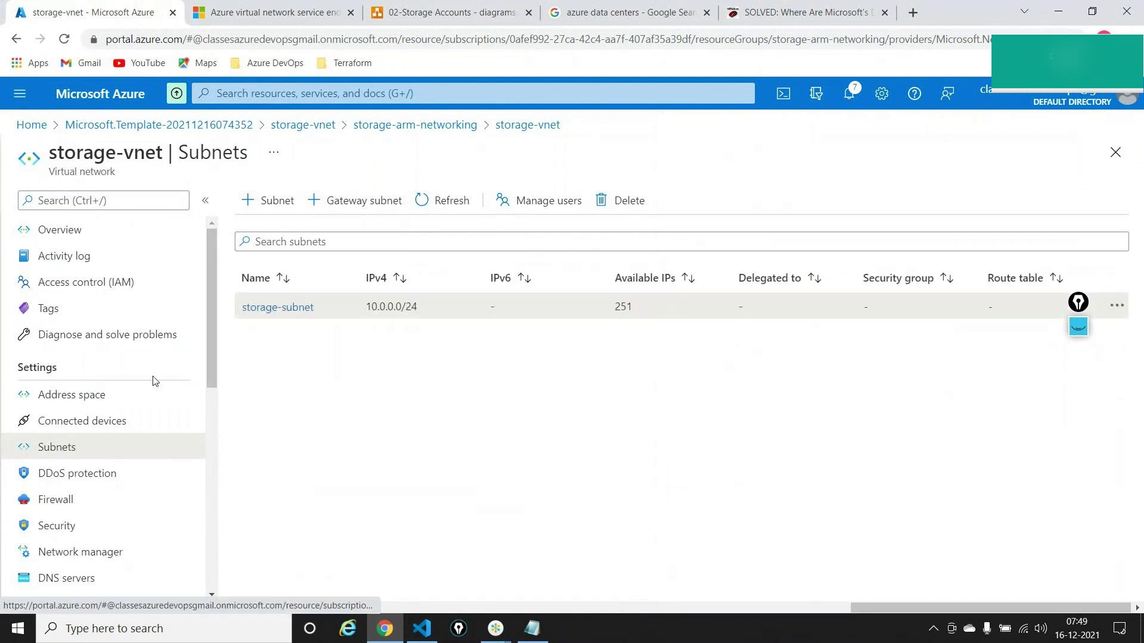
left_click(146, 201)
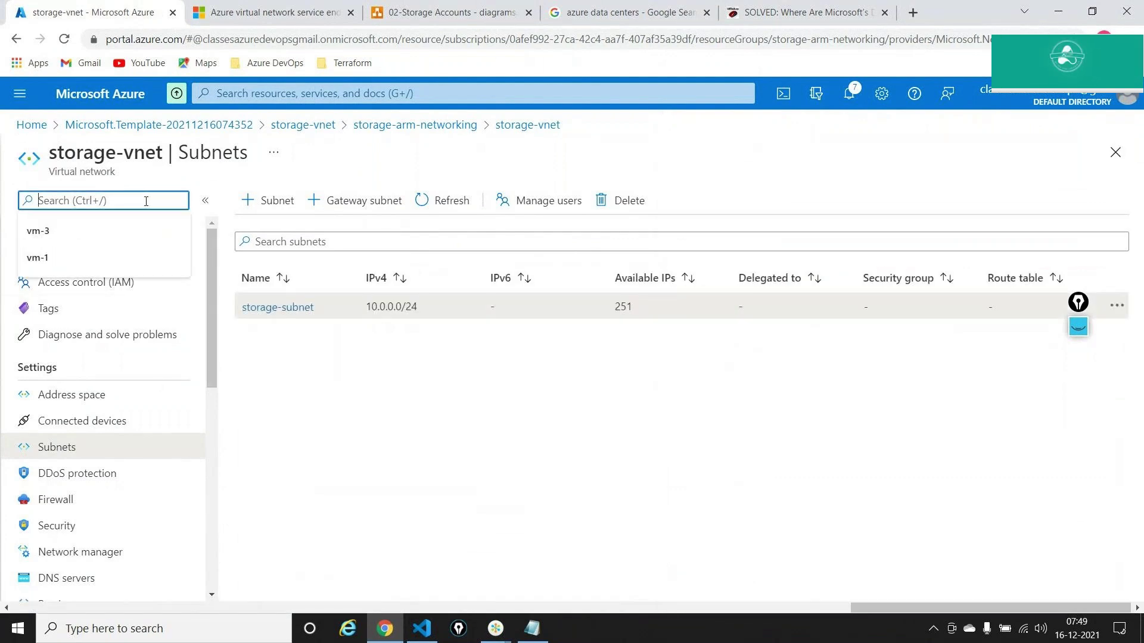
type("pr")
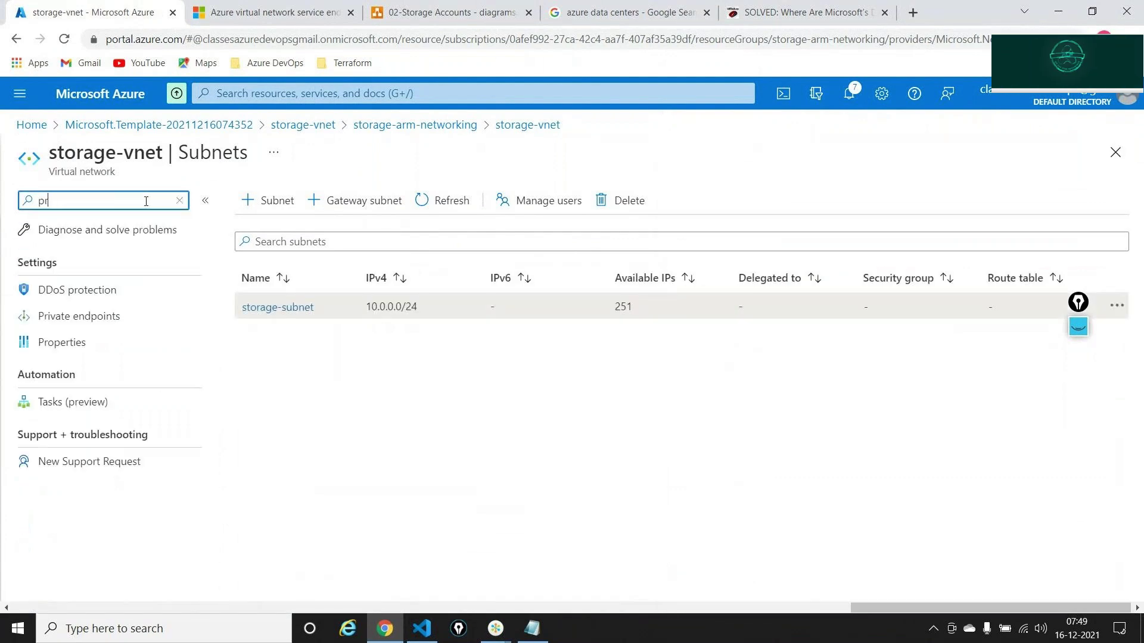
left_click(64, 338)
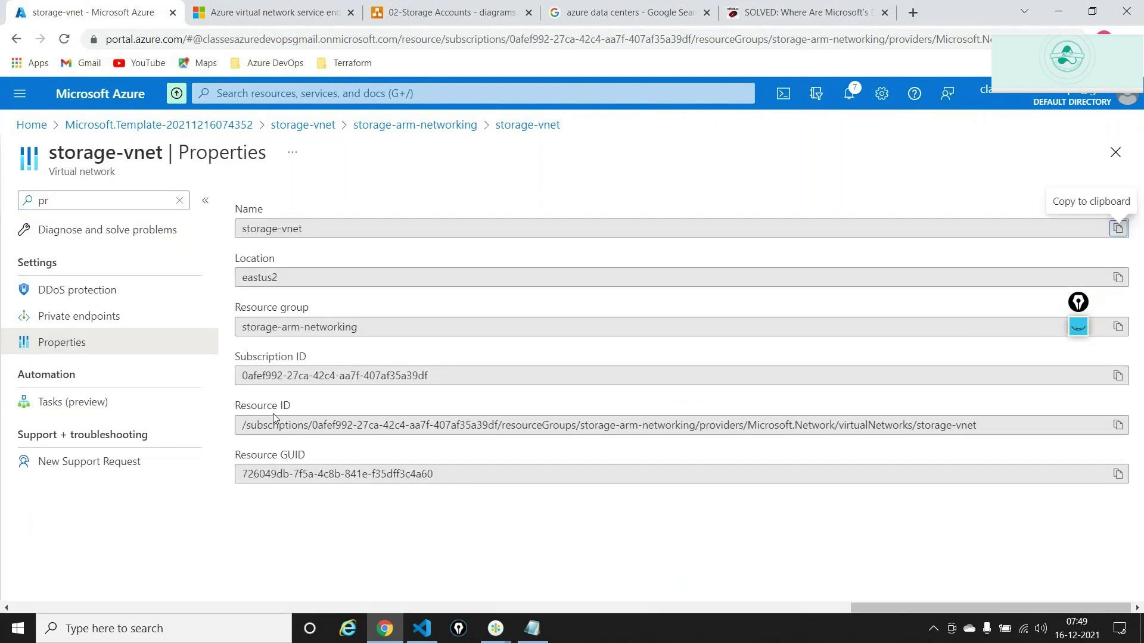
left_click(1117, 424)
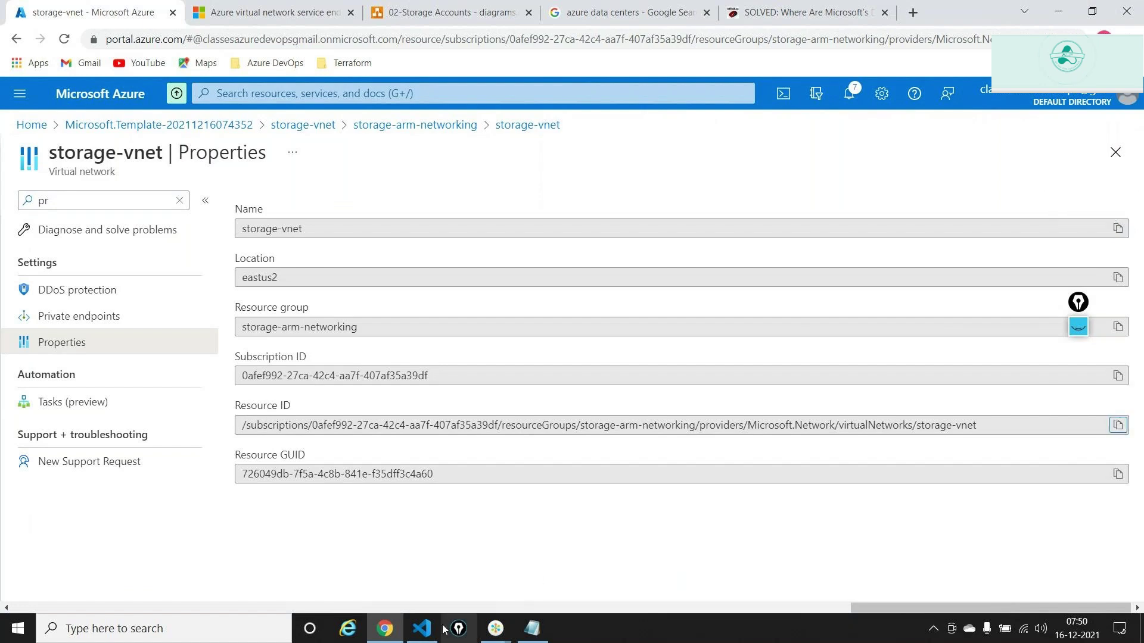
- Paste the copied resource ID into a new Notepad document and break it into separate lines before /resourceGroups and /providers
key("super+r")
key("Return")
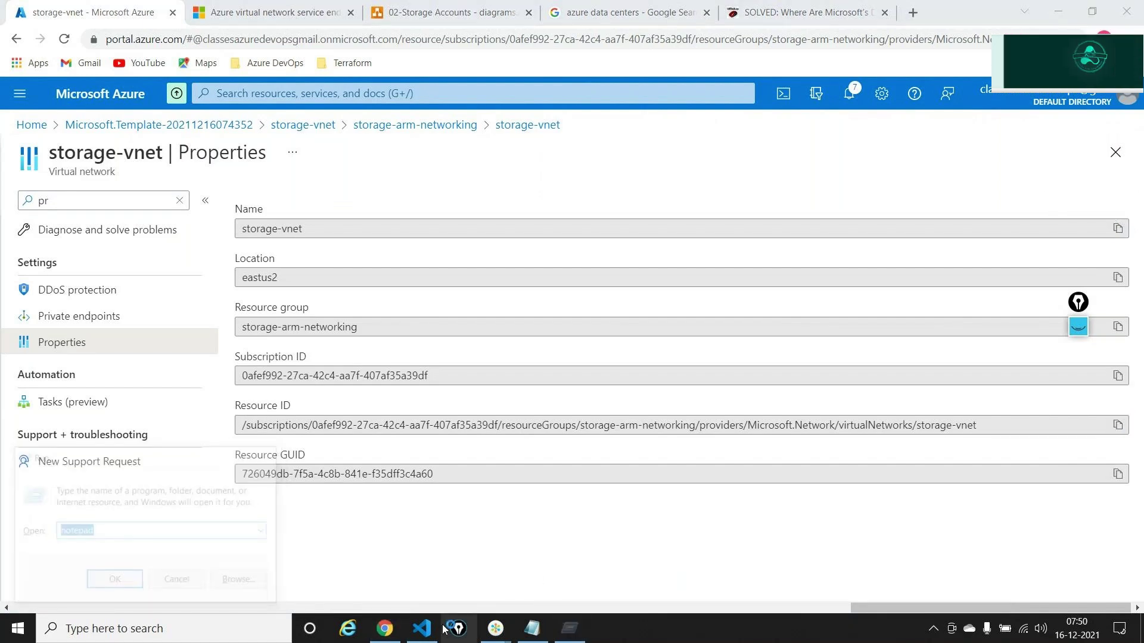
key("ctrl+v")
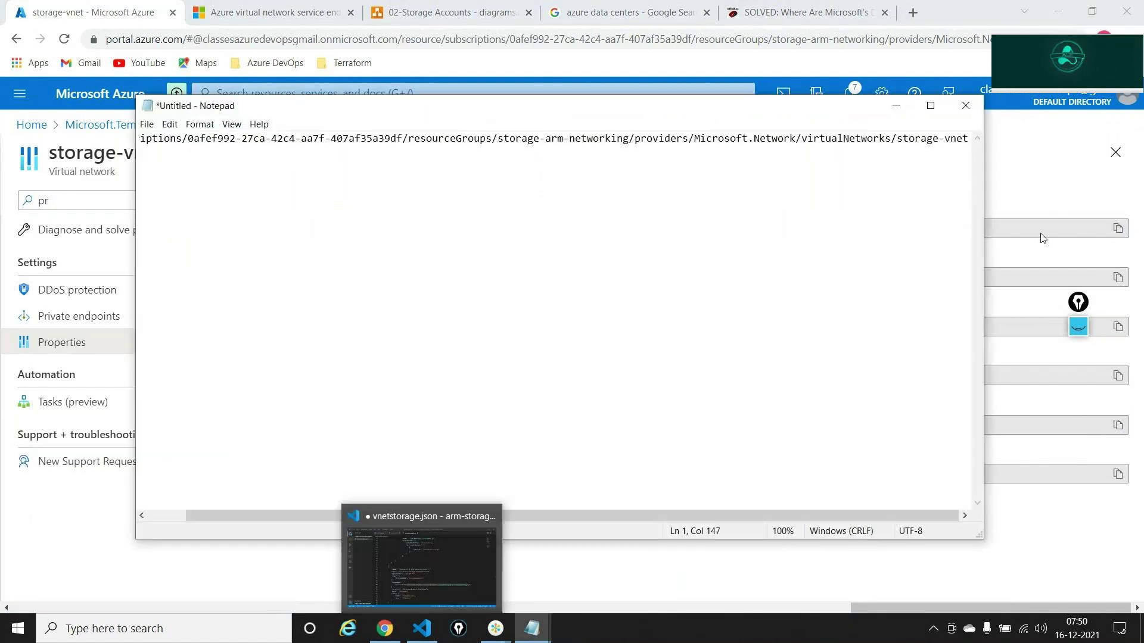
left_click_drag(555, 517, 393, 520)
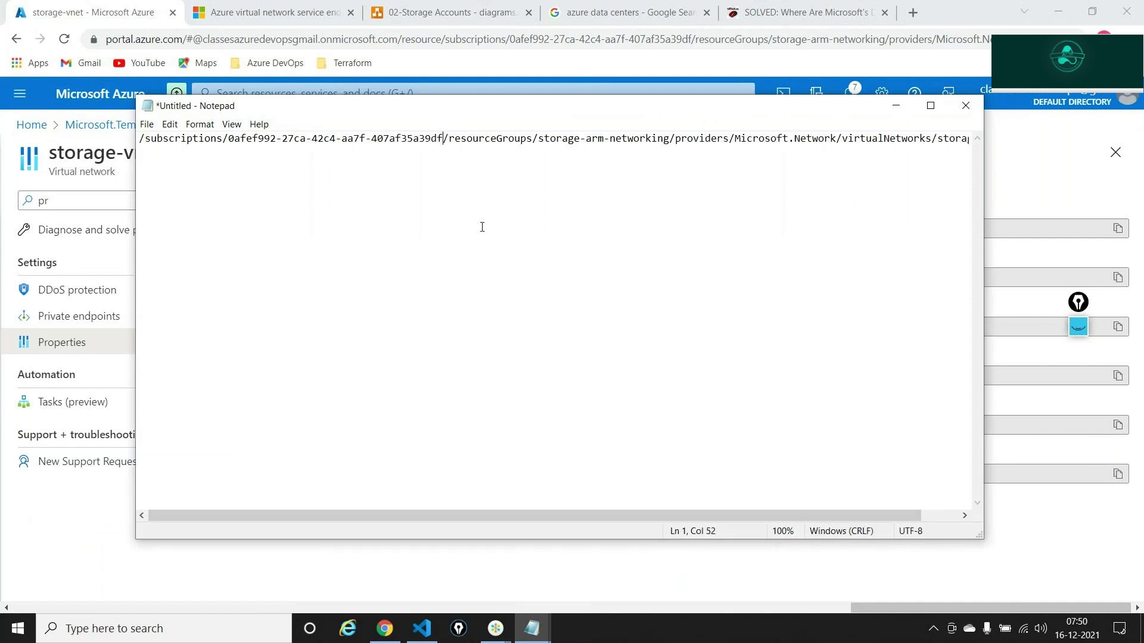
key("Return")
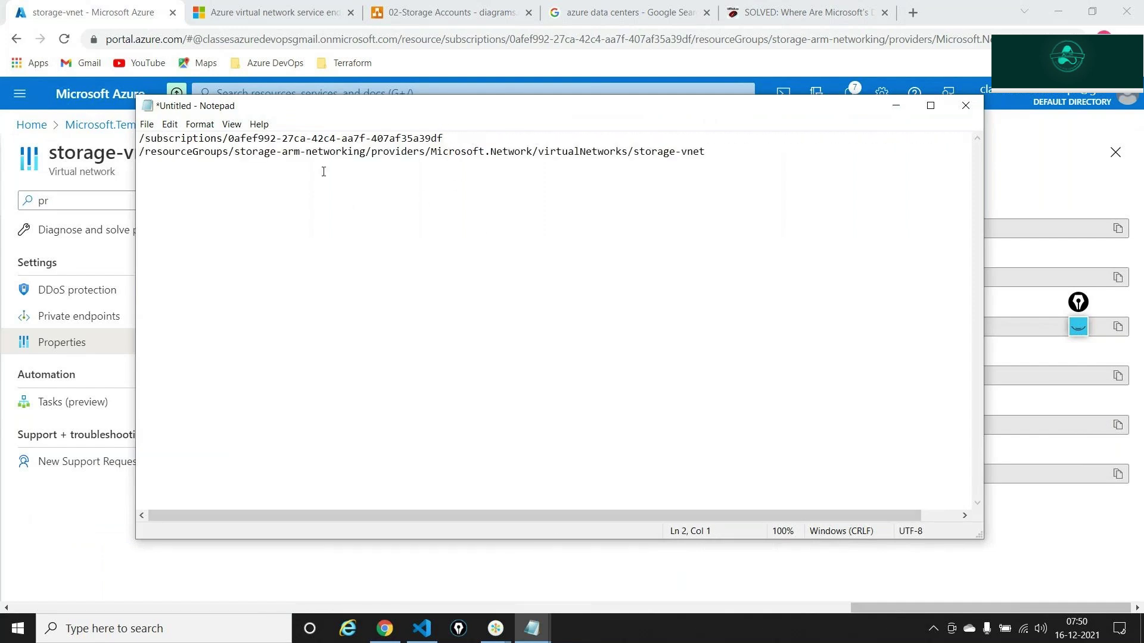
left_click(366, 152)
key("Return")
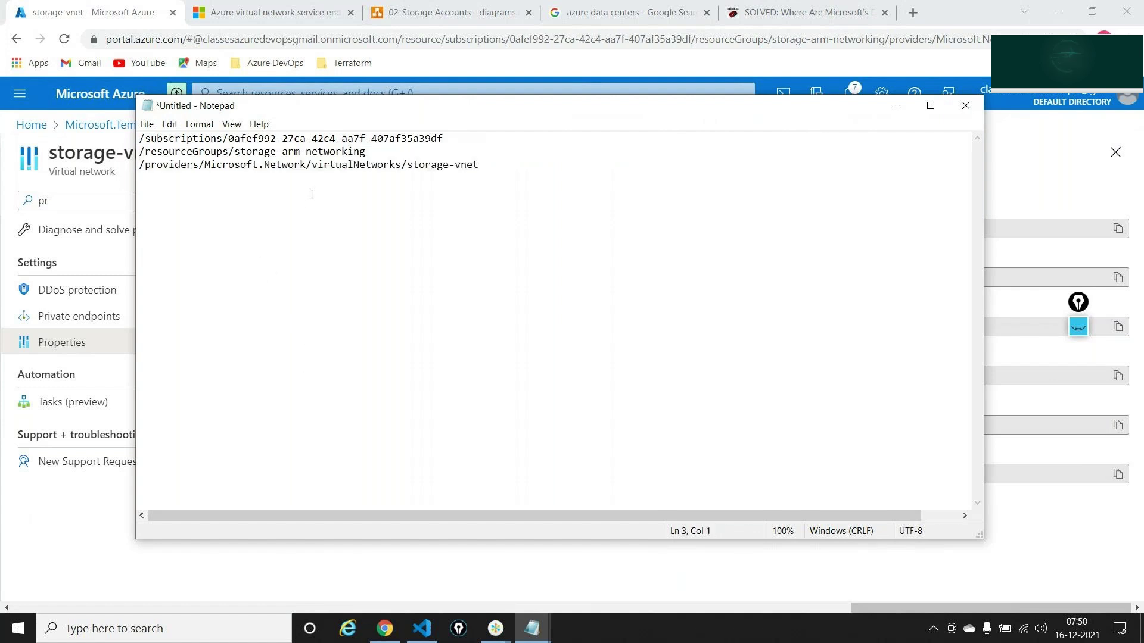
- Review the resource ID's provider and network name parts, and compare them with the dependsOn resourceId expression in Visual Studio Code
left_click(309, 165)
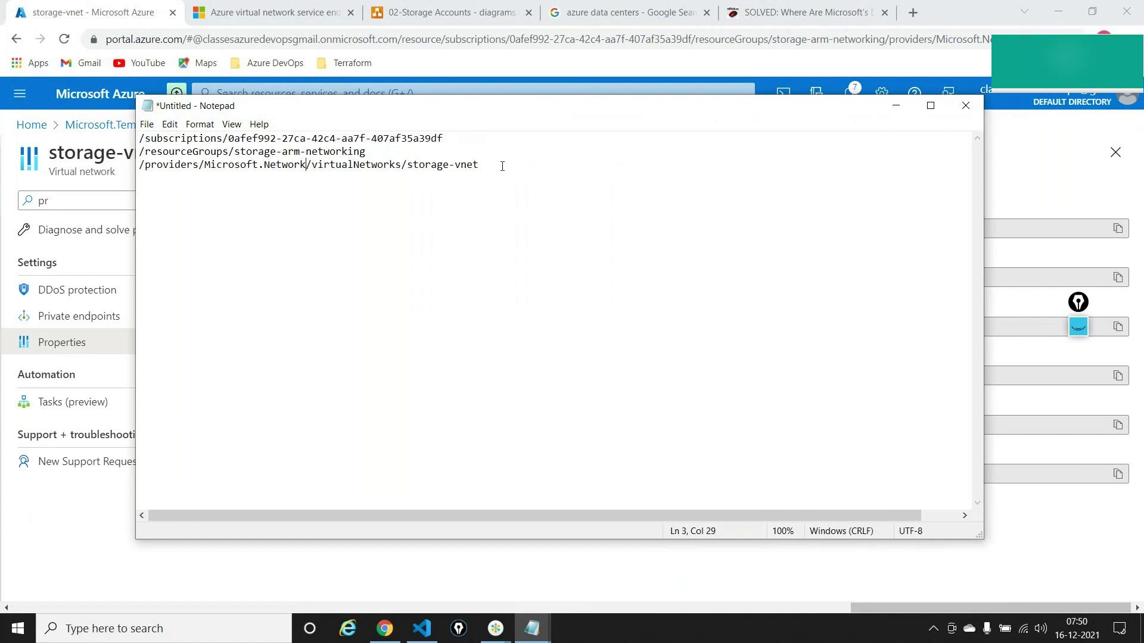
left_click_drag(495, 166, 411, 165)
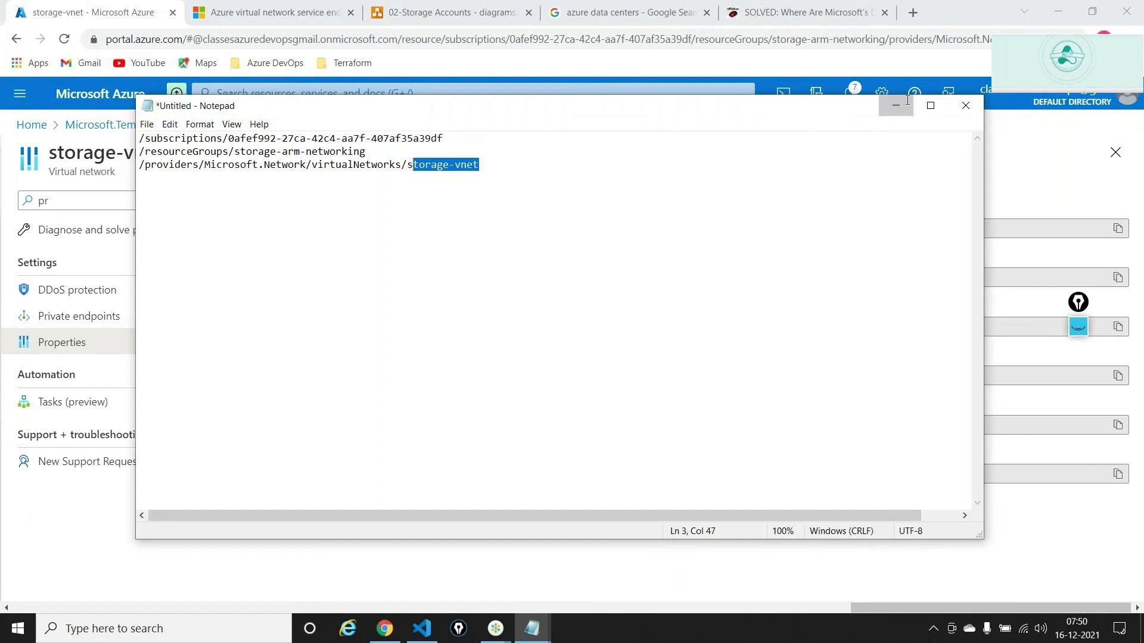
left_click(895, 105)
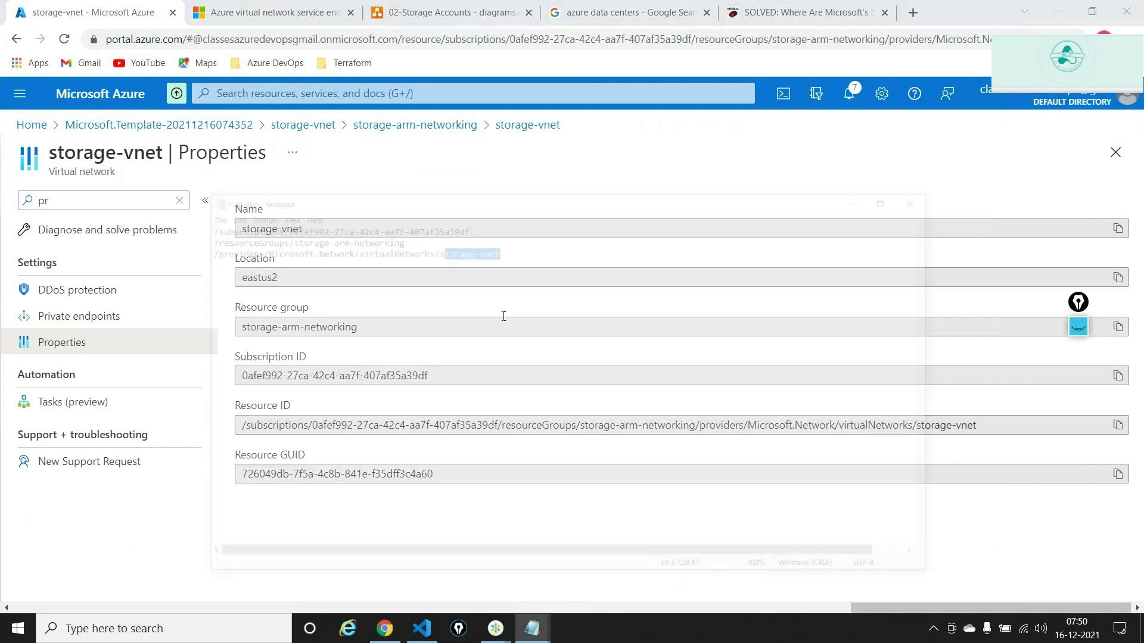
key("ctrl+a")
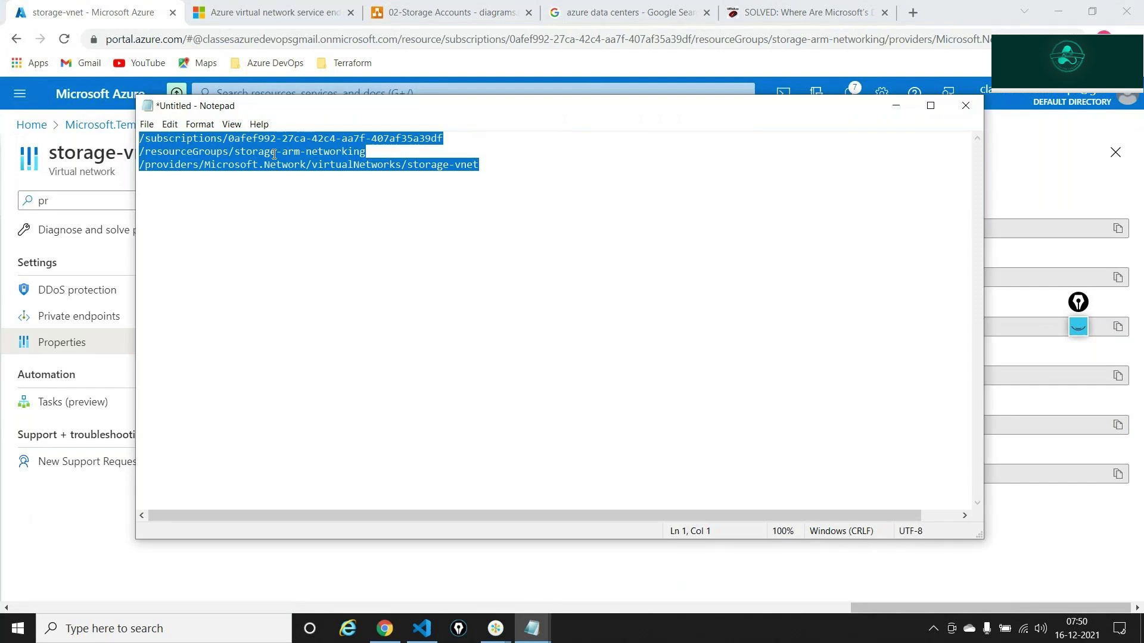
left_click(419, 631)
left_click(398, 411)
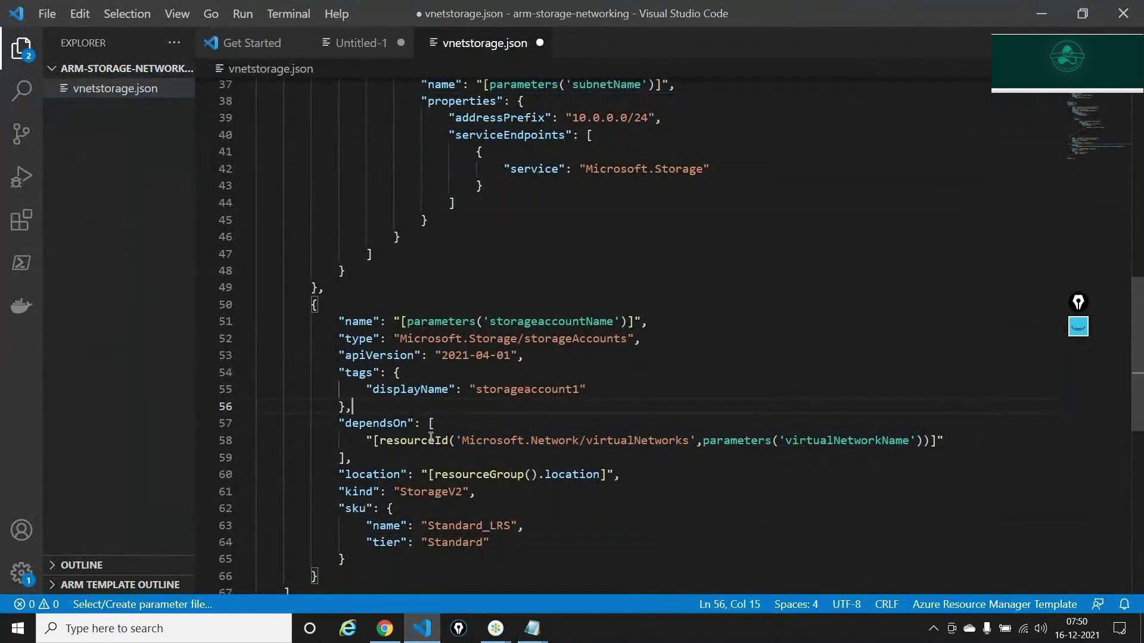
left_click_drag(367, 440, 946, 438)
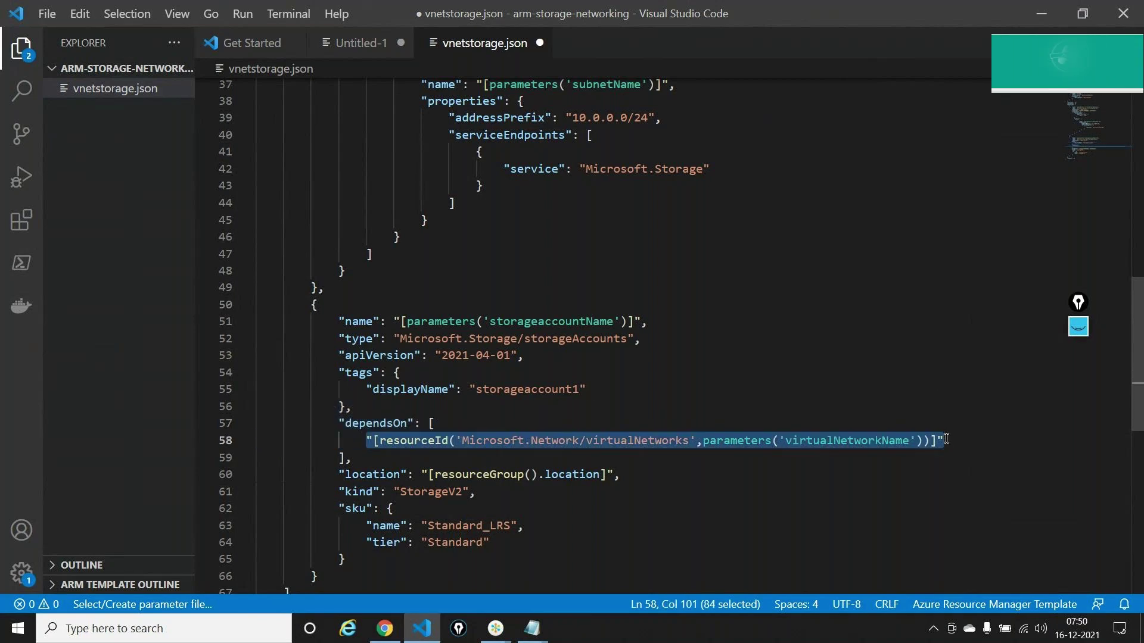
- Add an empty properties object after the sku block of the storage account resource
scroll(946, 438, "down", 2)
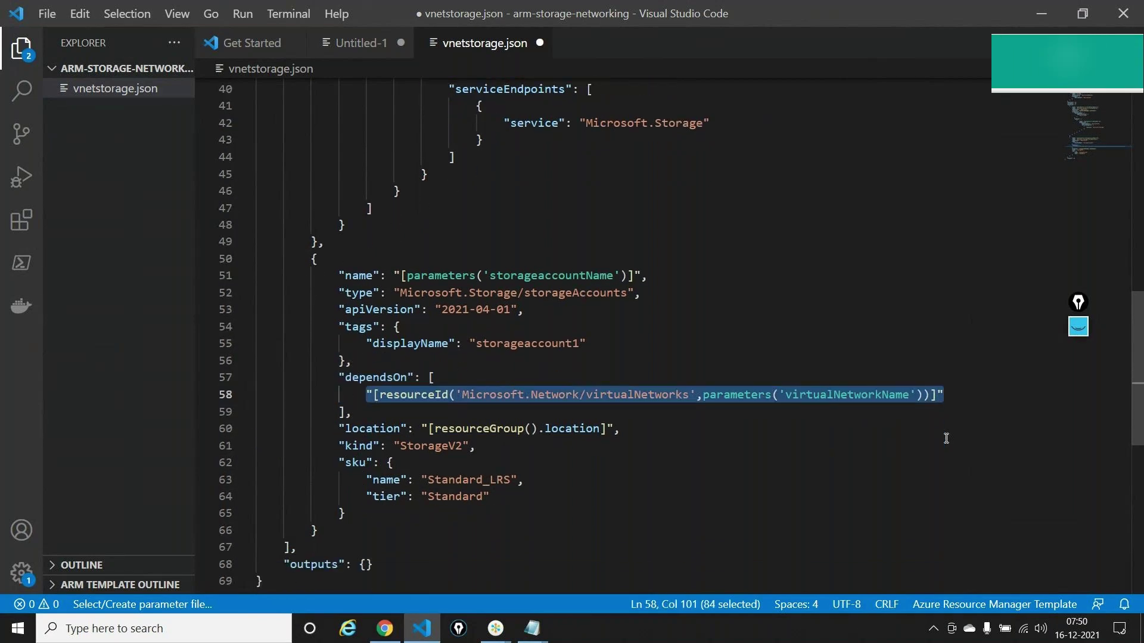
left_click(365, 514)
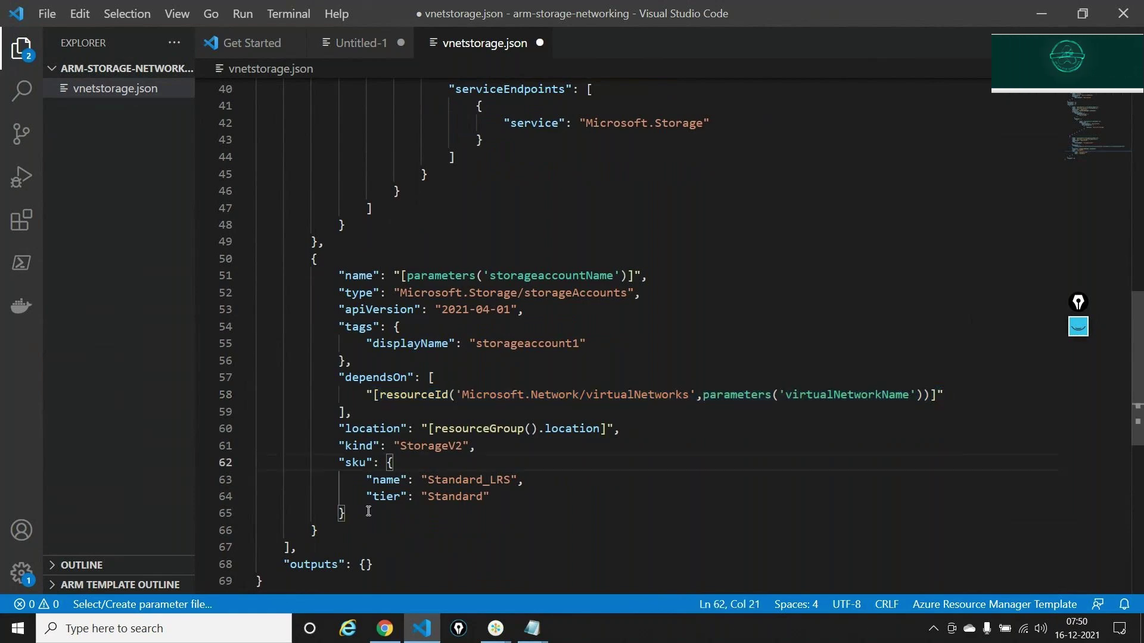
type(",")
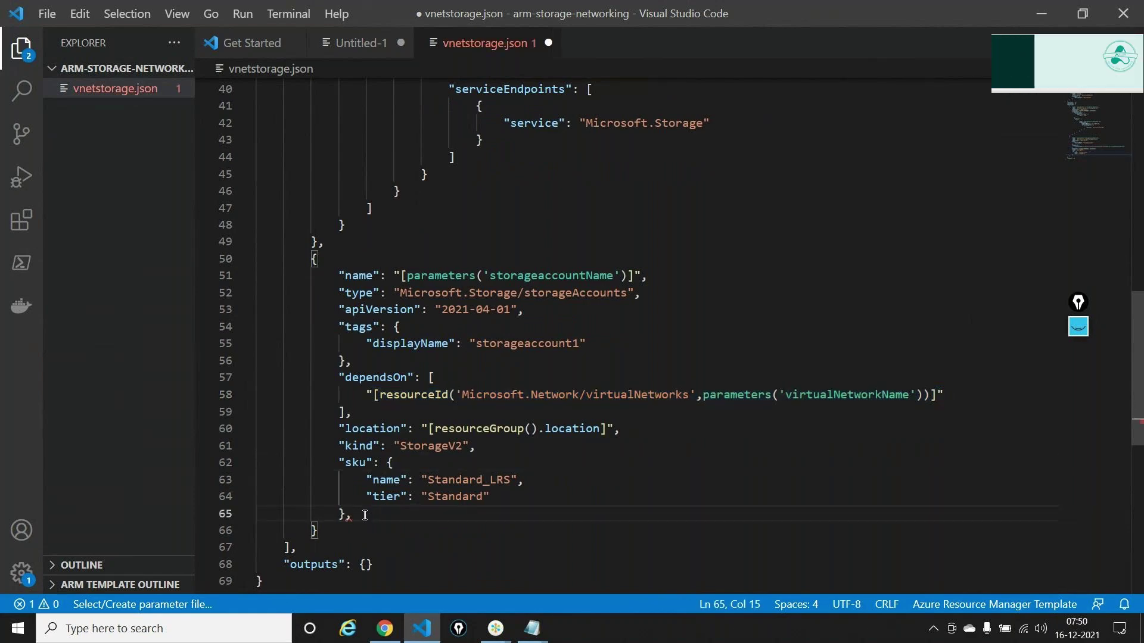
key("Return")
type("\"pr")
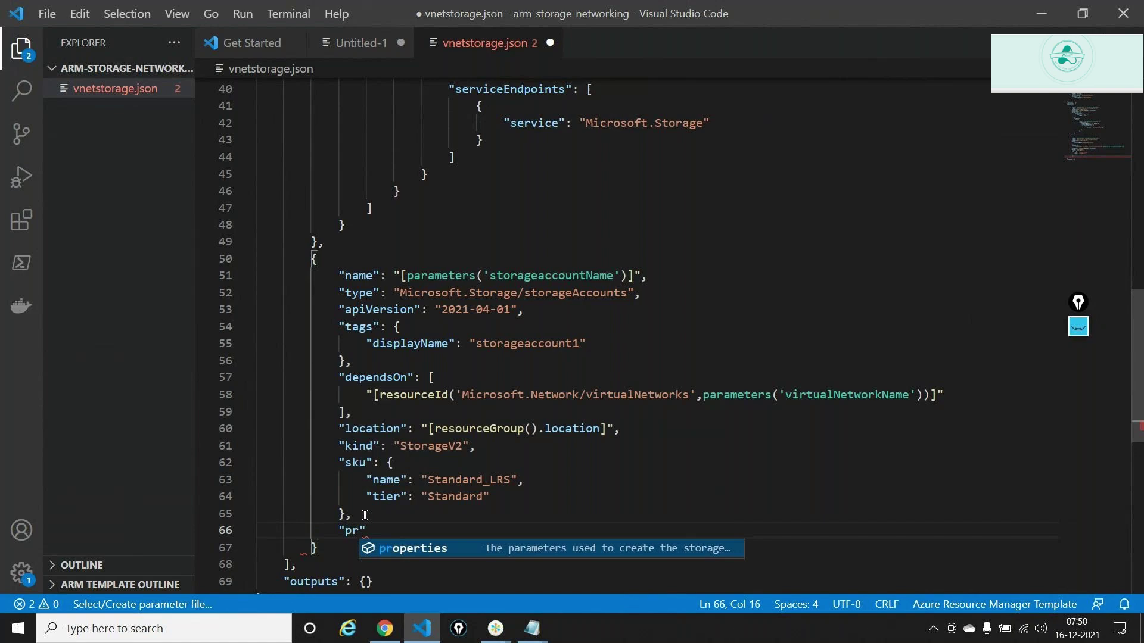
key("Return")
type(":")
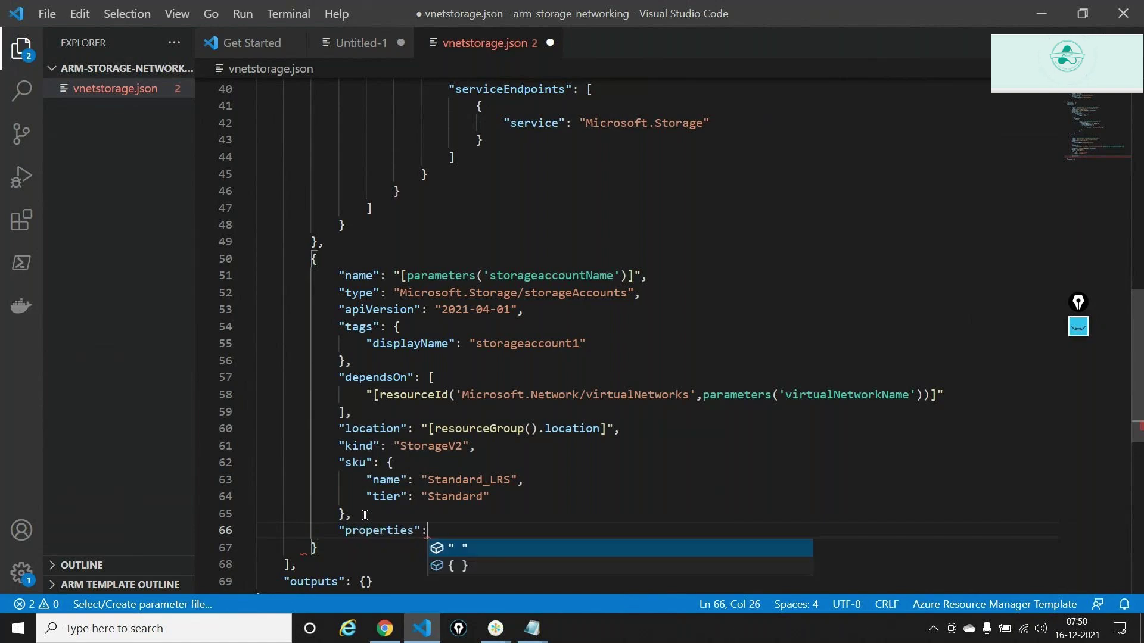
key("Down")
key("Return")
key("Return")
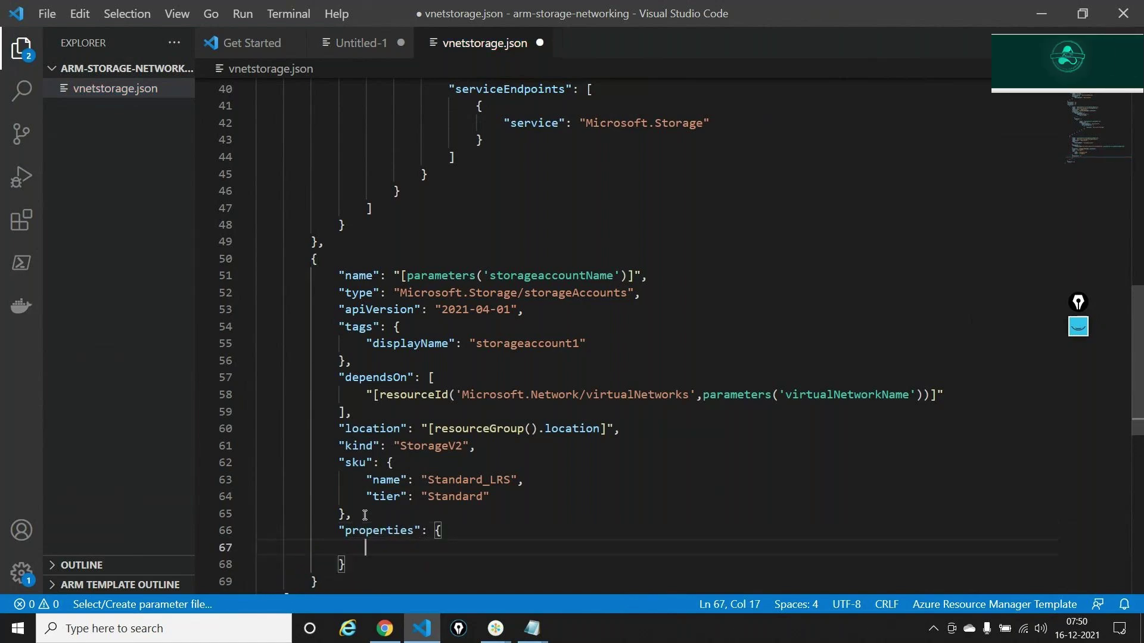
- Add a networkAcls object inside the storage account's properties
type("\"")
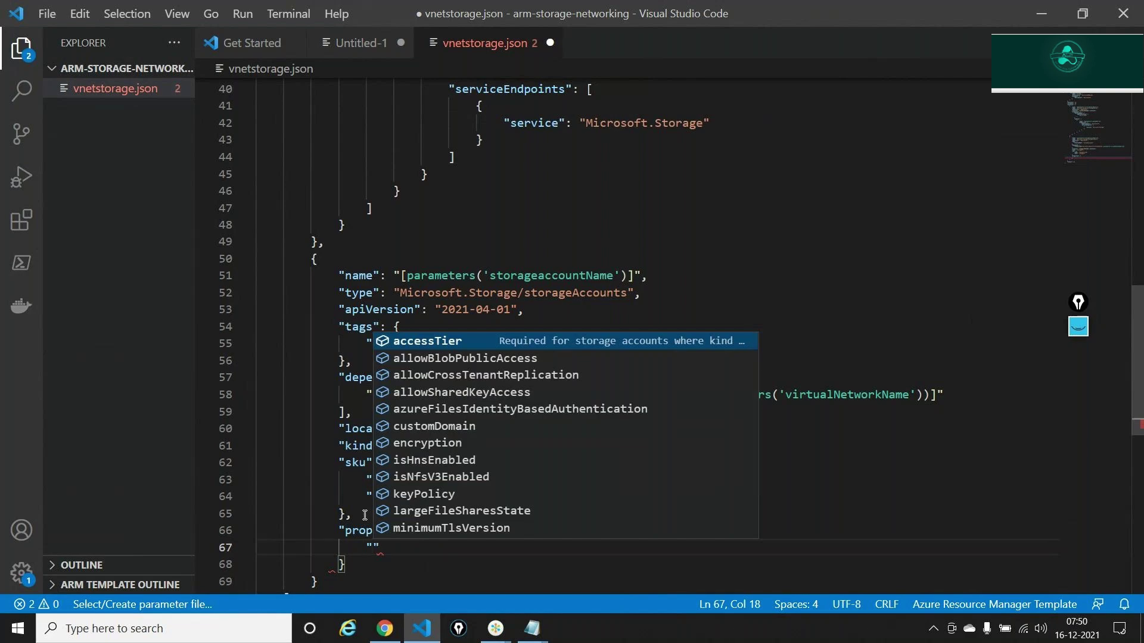
type("ne")
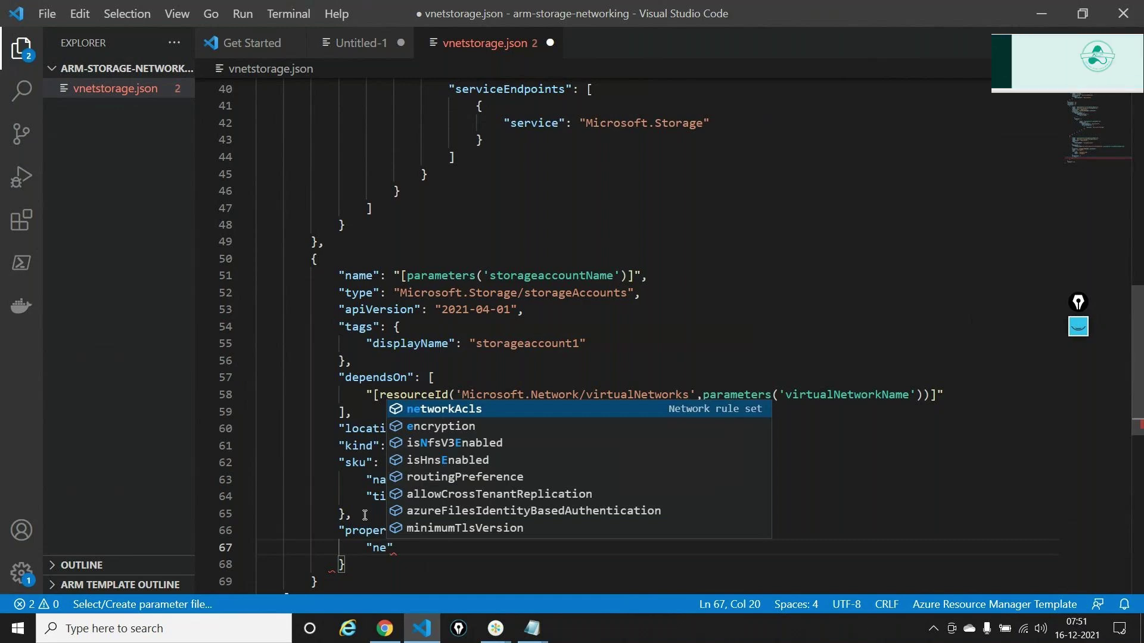
key("Return")
scroll(365, 515, "down", 2)
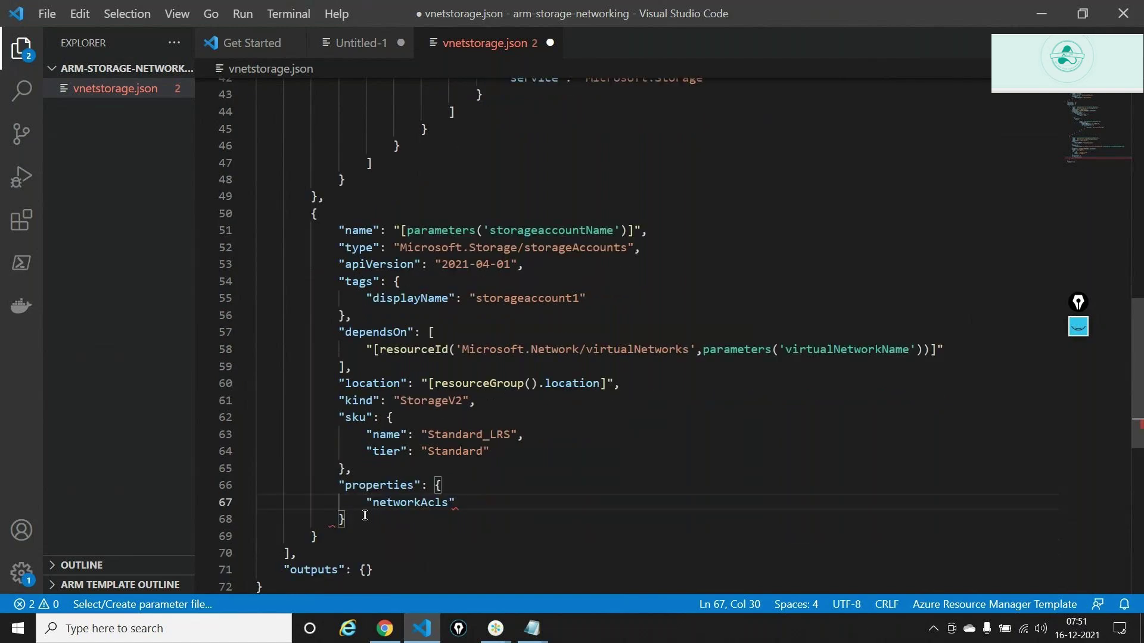
type(":")
key("Return")
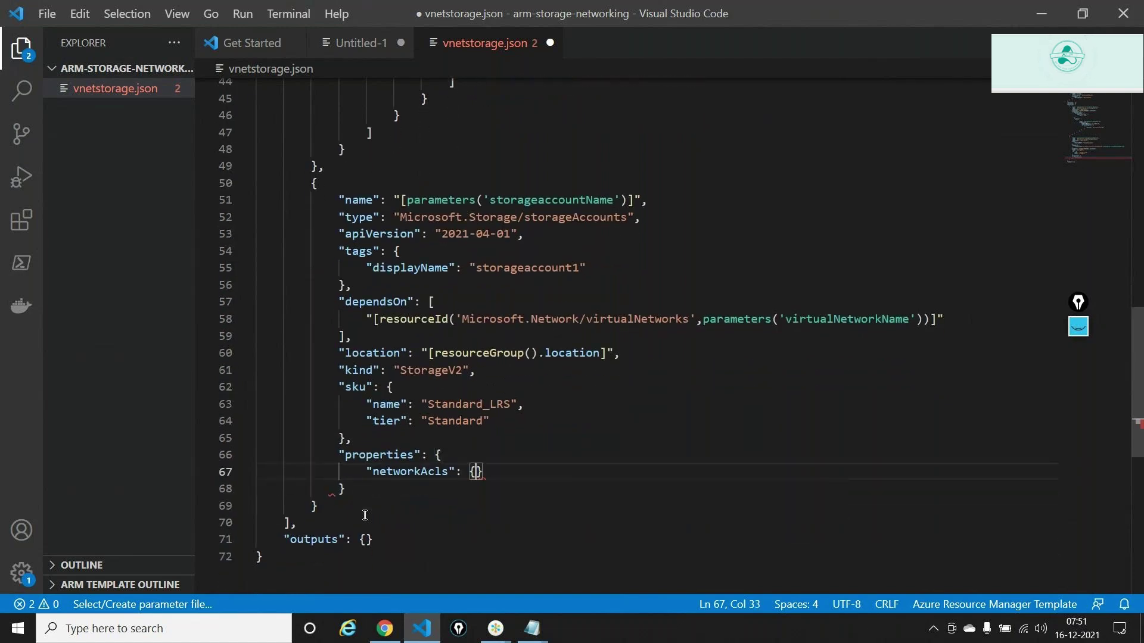
key("Return")
- Add defaultAction with the value Deny to networkAcls
type("\"")
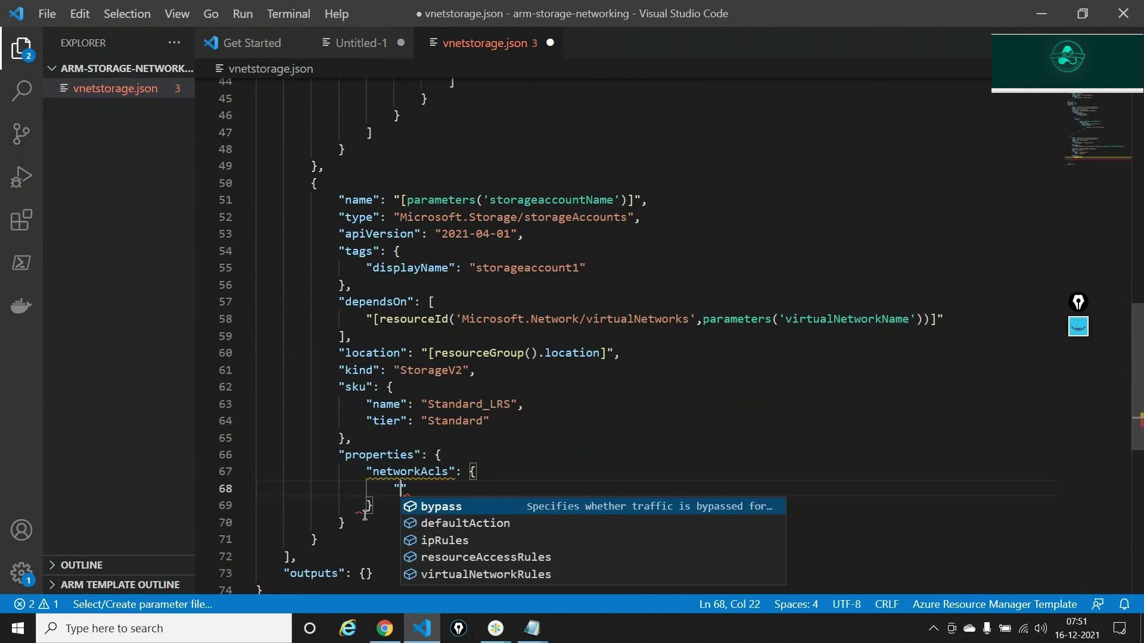
key("Down")
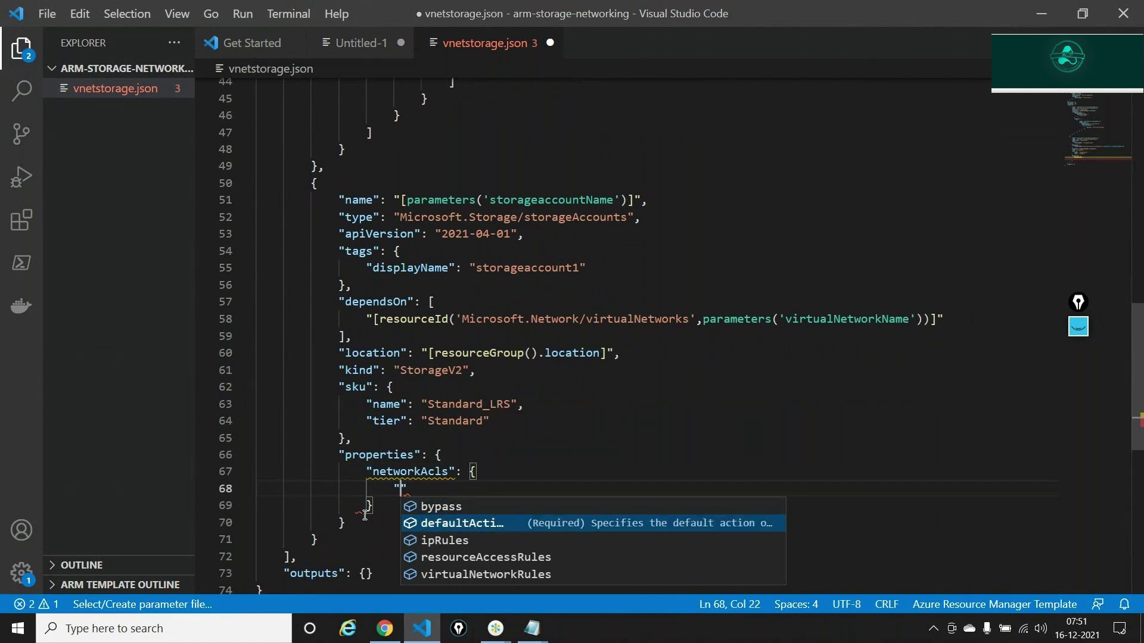
key("Return")
type(":")
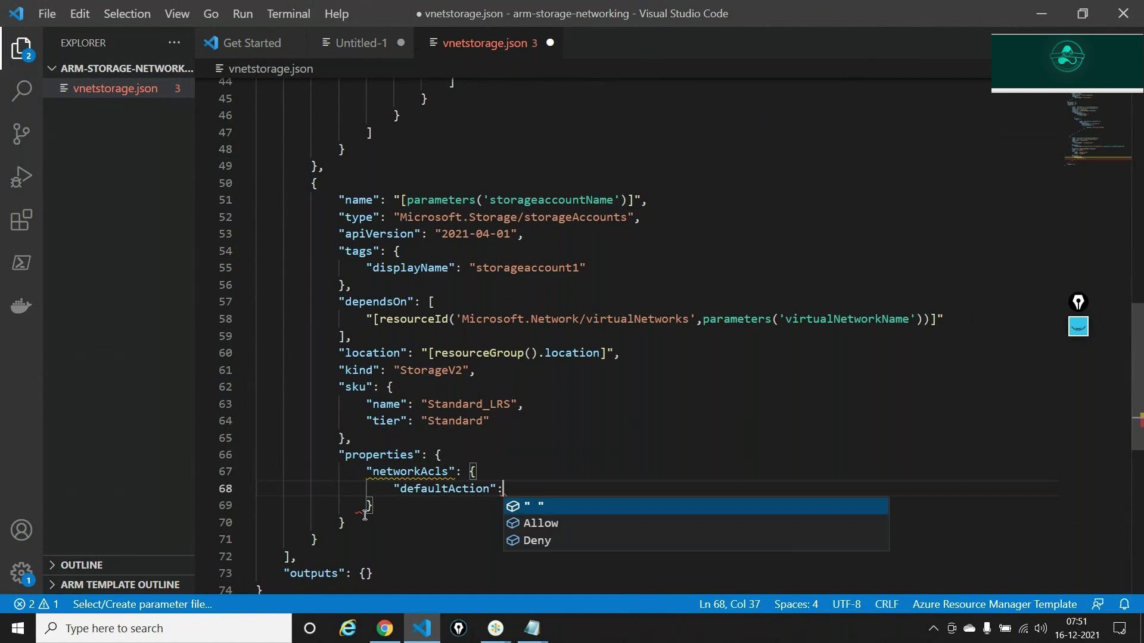
key("Down")
key("Down")
key("Return")
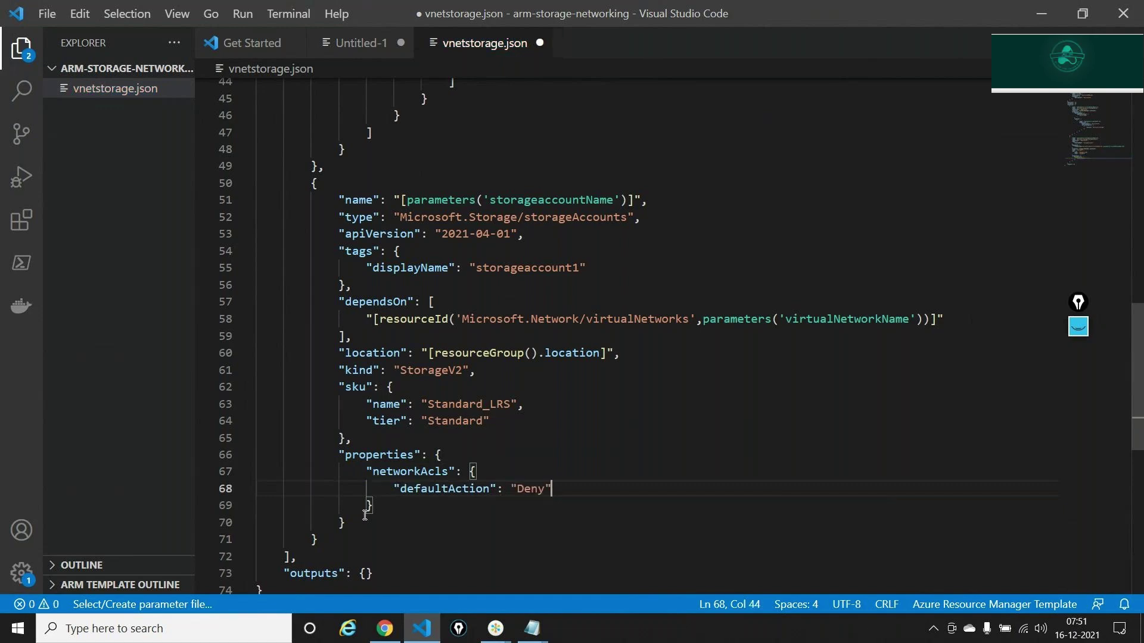
- Add a virtualNetworkRules array below defaultAction in networkAcls
type(",")
key("Return")
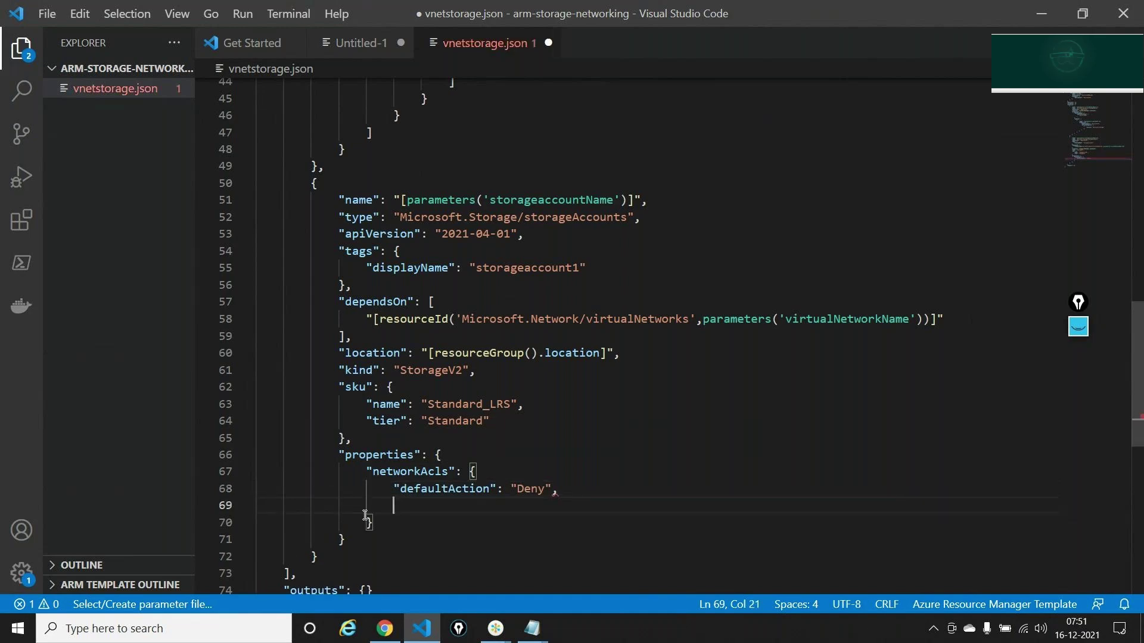
type("\"")
key("Down")
key("Down")
key("Down")
key("Return")
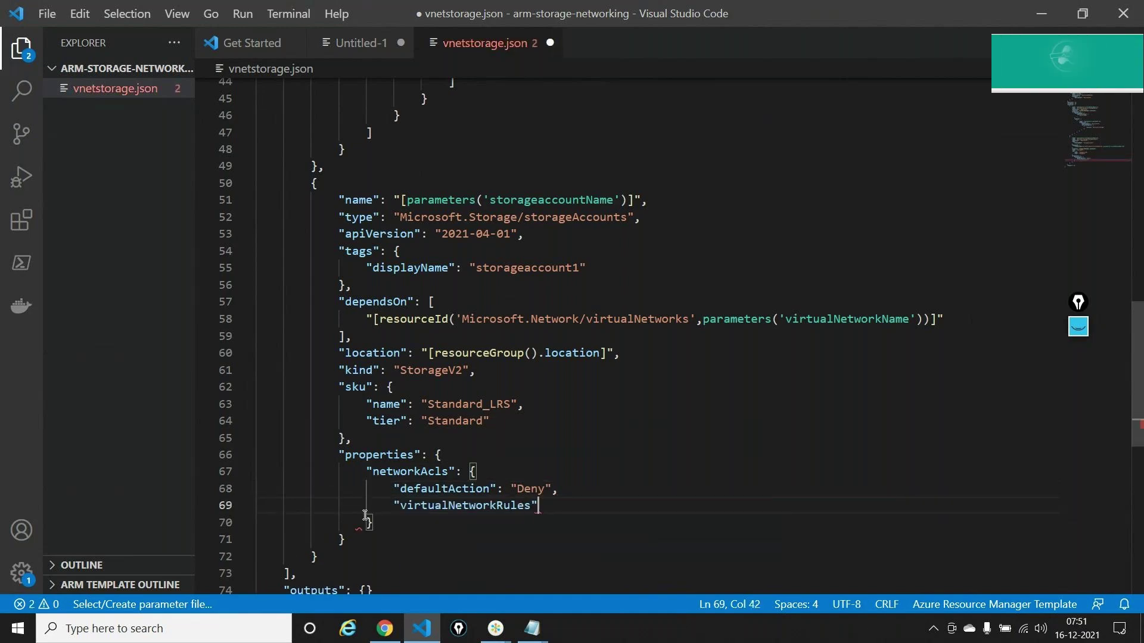
type(":")
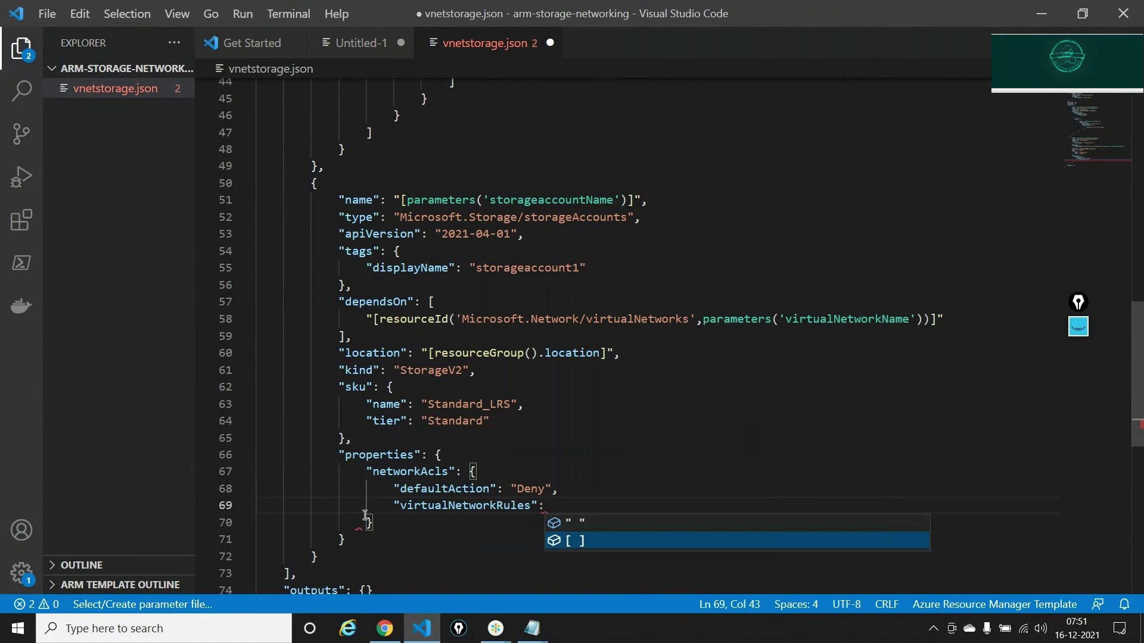
key("Return")
key("Return")
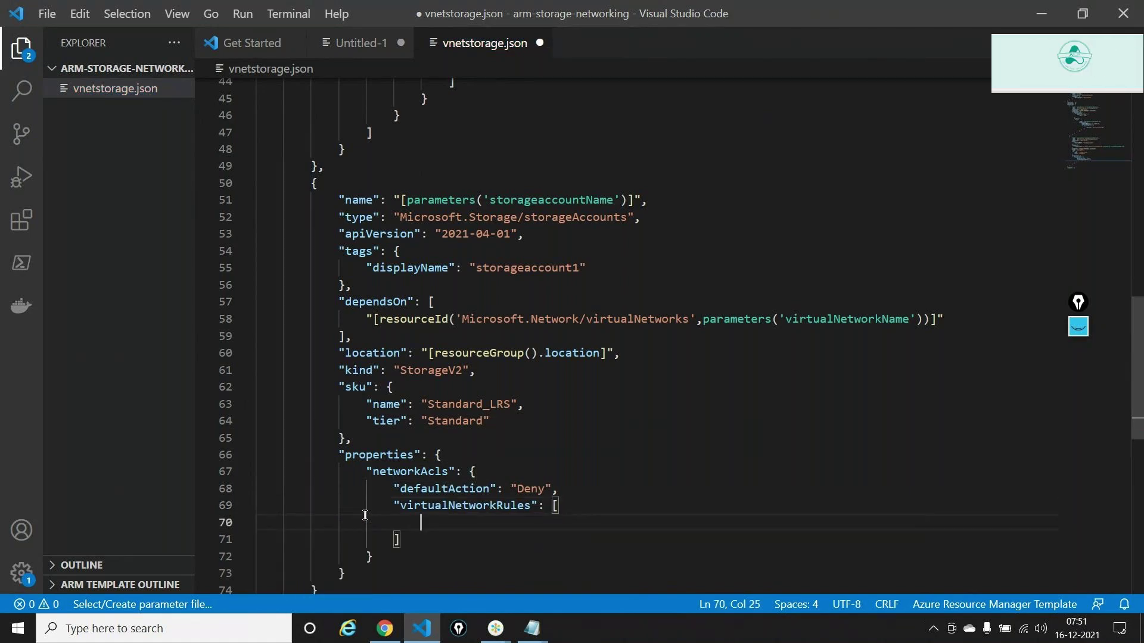
- Create a rule object in virtualNetworkRules with its action set to Allow
type("{")
key("Return")
key("ctrl+space")
key("Return")
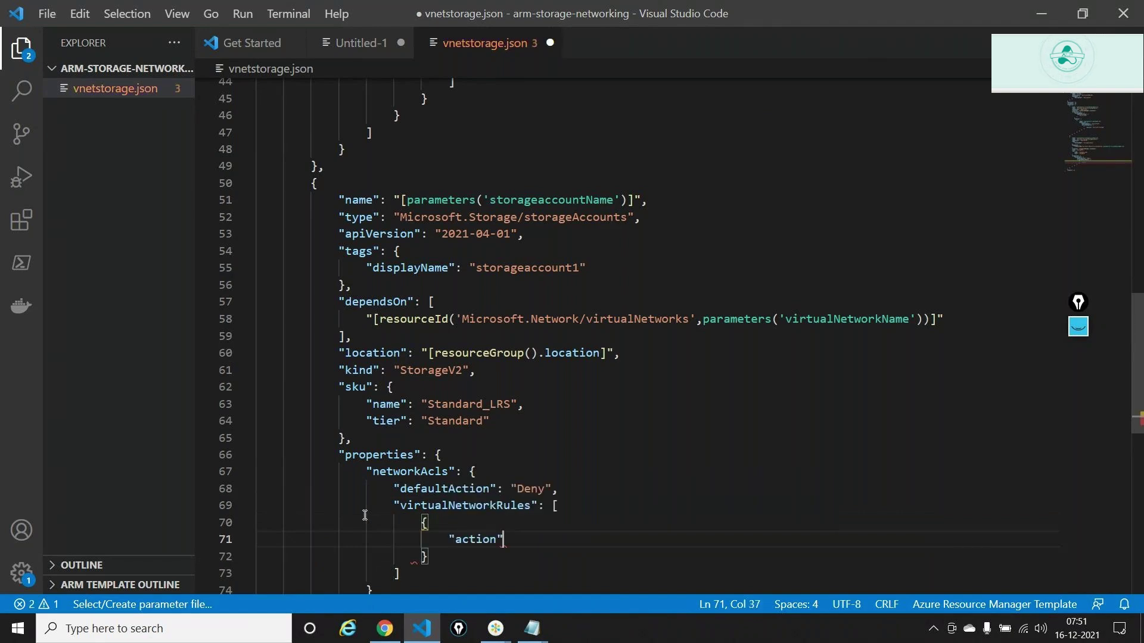
type(":")
key("Down")
key("Return")
- Add an id property below the virtual network rule's action, with an empty bracketed expression as its value
type(",")
key("Return")
type("\"")
key("Return")
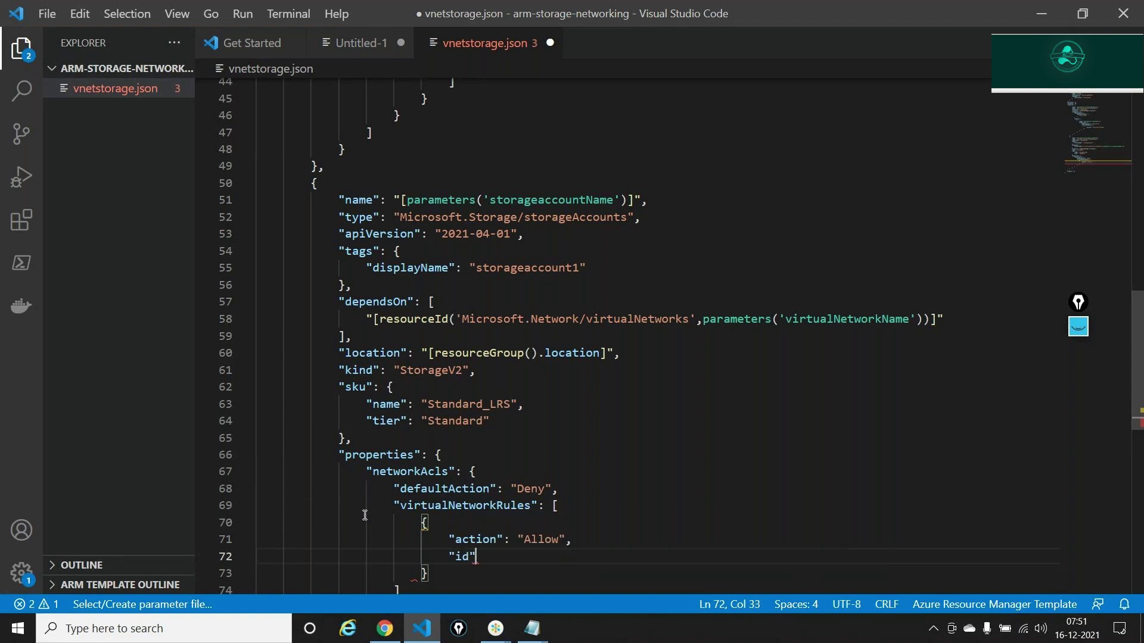
type(":")
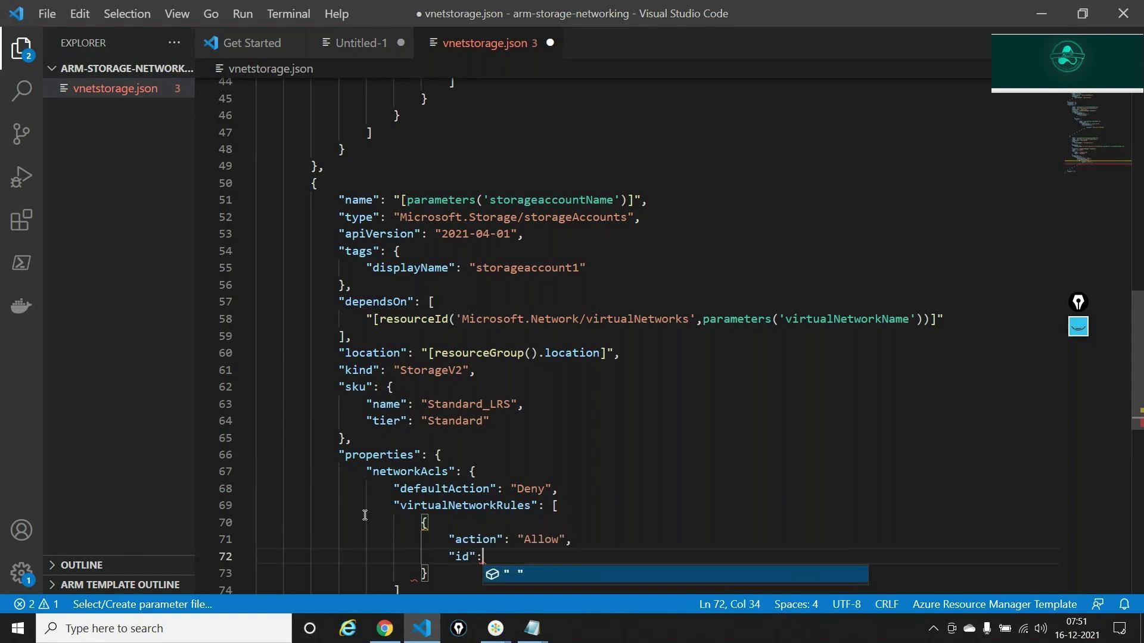
key("Return")
type("[")
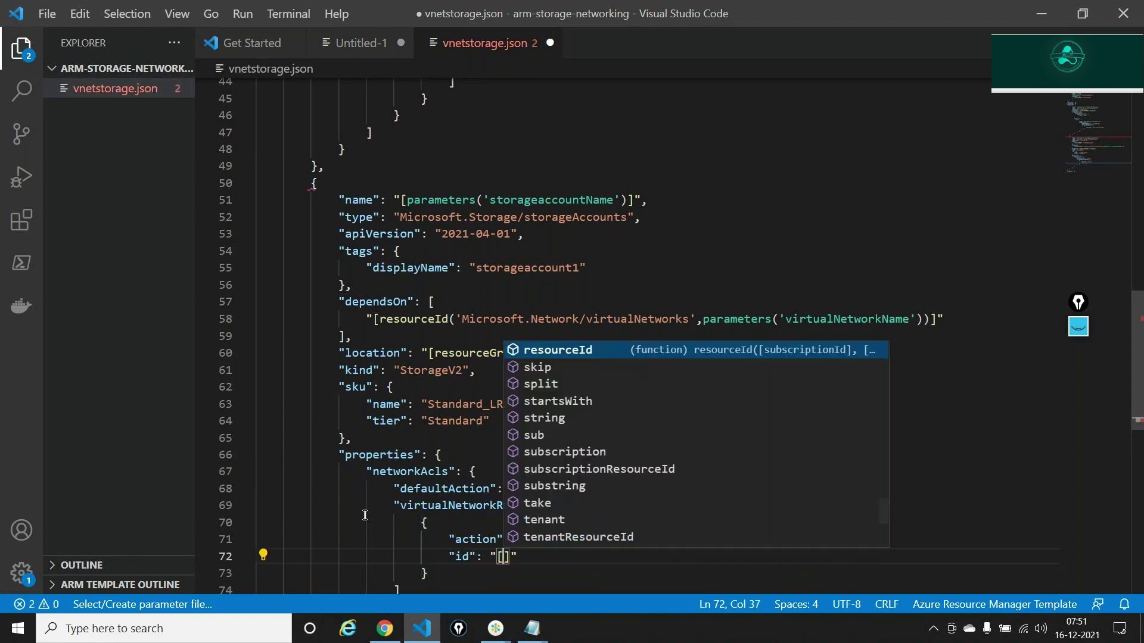
- Fill the id expression with resourceId('Microsoft.Network/virtualNetworks/subnets',parameters('virtualNetworkName'),parameters('subnetName'))
type("resourceId")
key("Return")
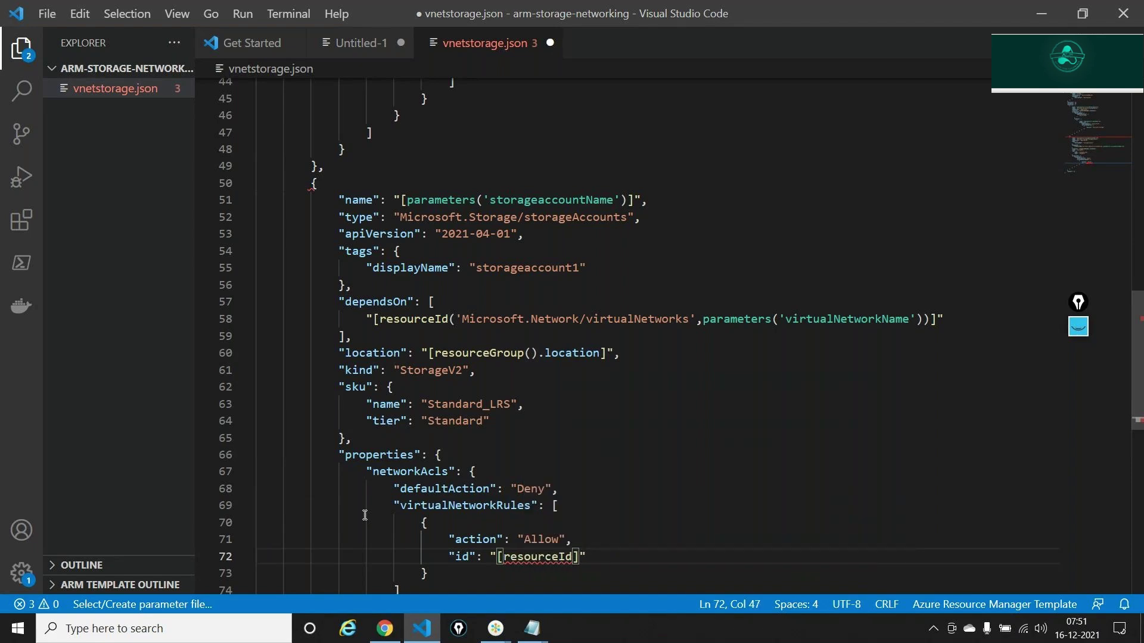
type("(")
key("Down")
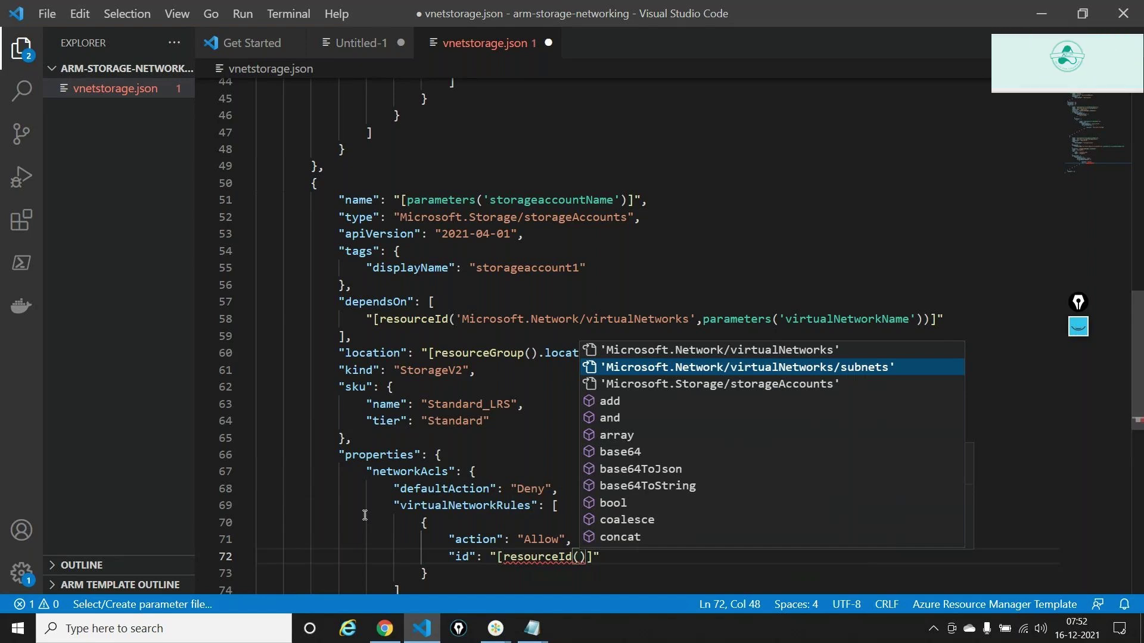
key("Return")
type(",")
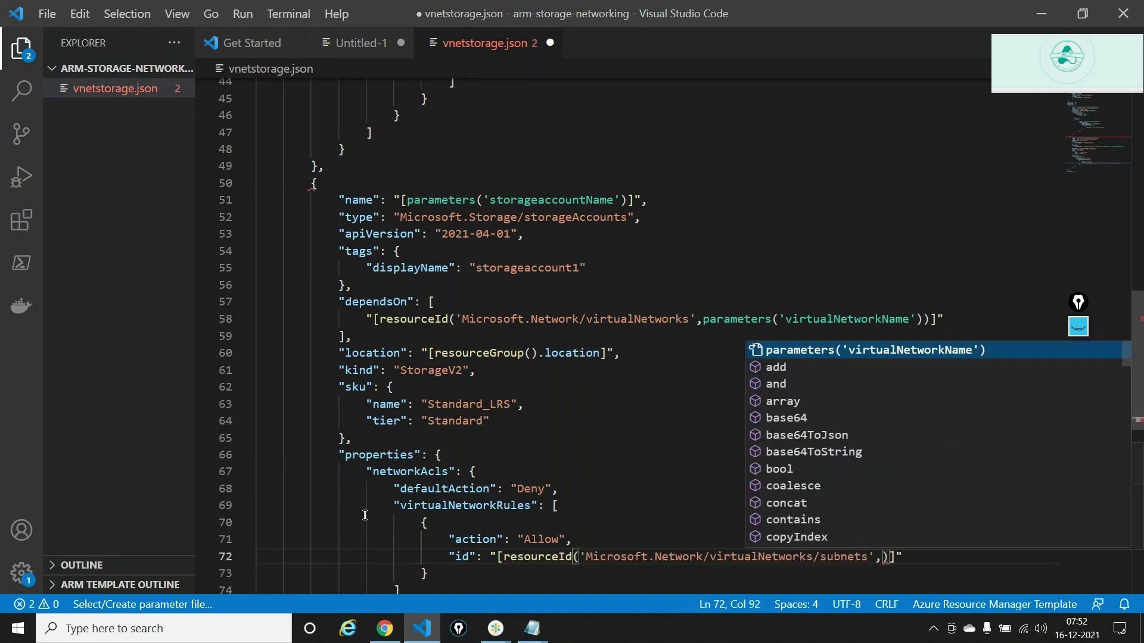
key("Return")
type(",")
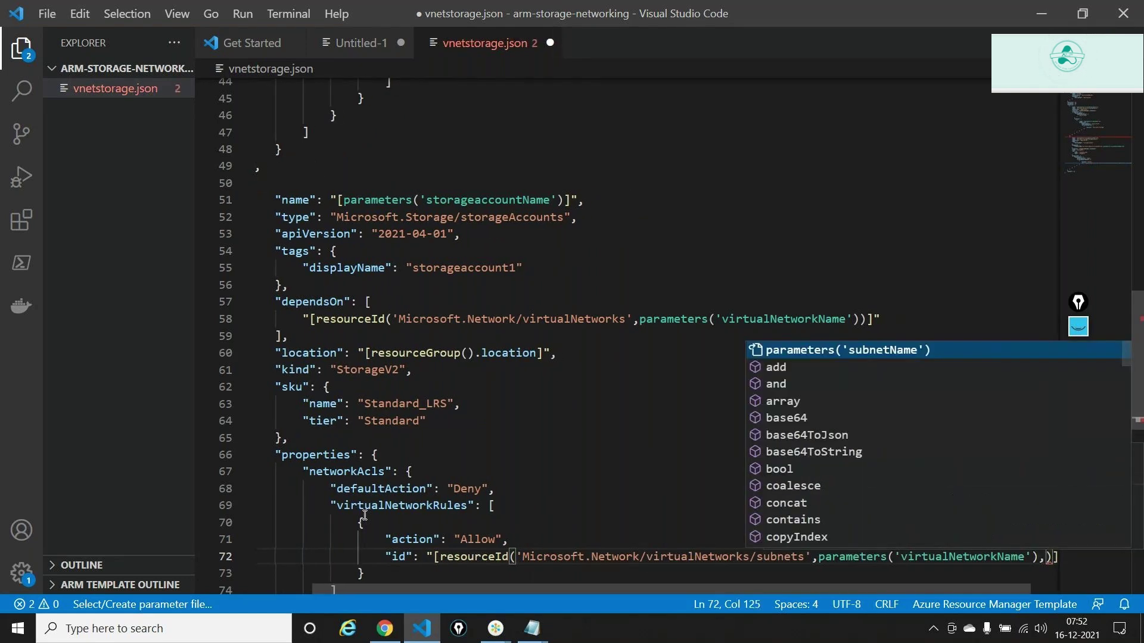
key("Return")
- Add an ipRules array after the closing bracket of virtualNetworkRules in networkAcls
left_click(423, 465)
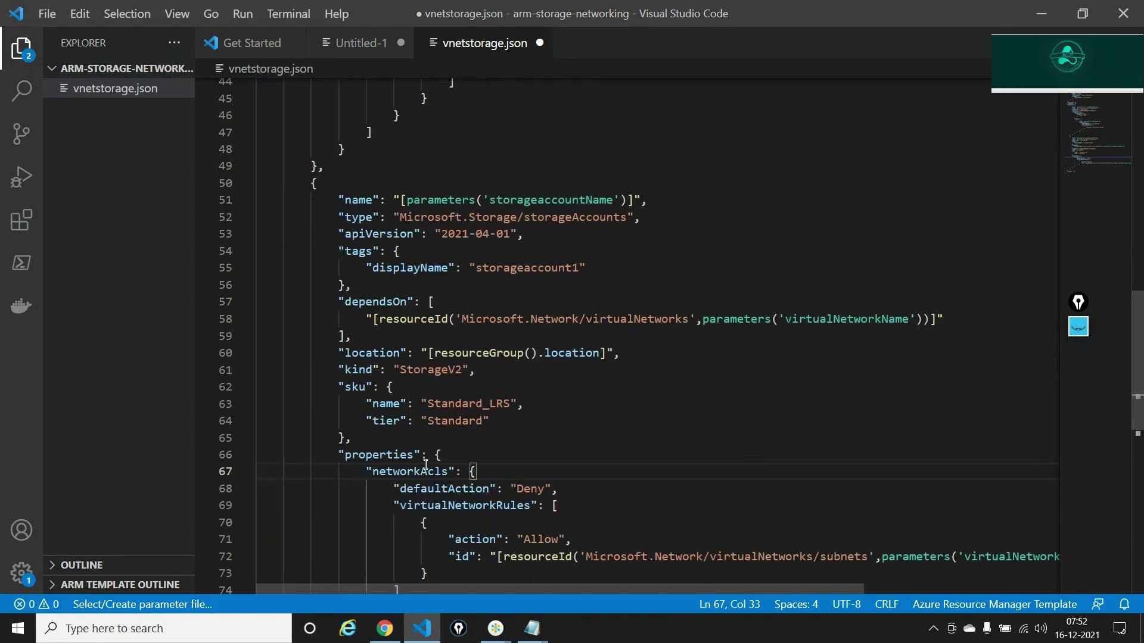
scroll(425, 465, "down", 2)
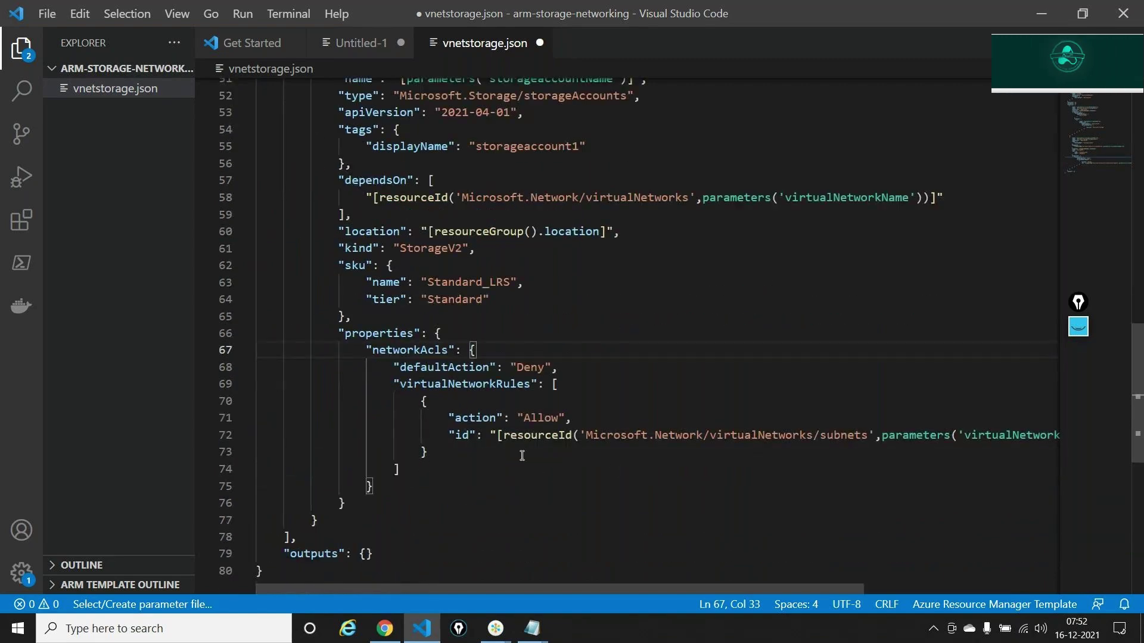
key("Down")
key("Down")
key("End")
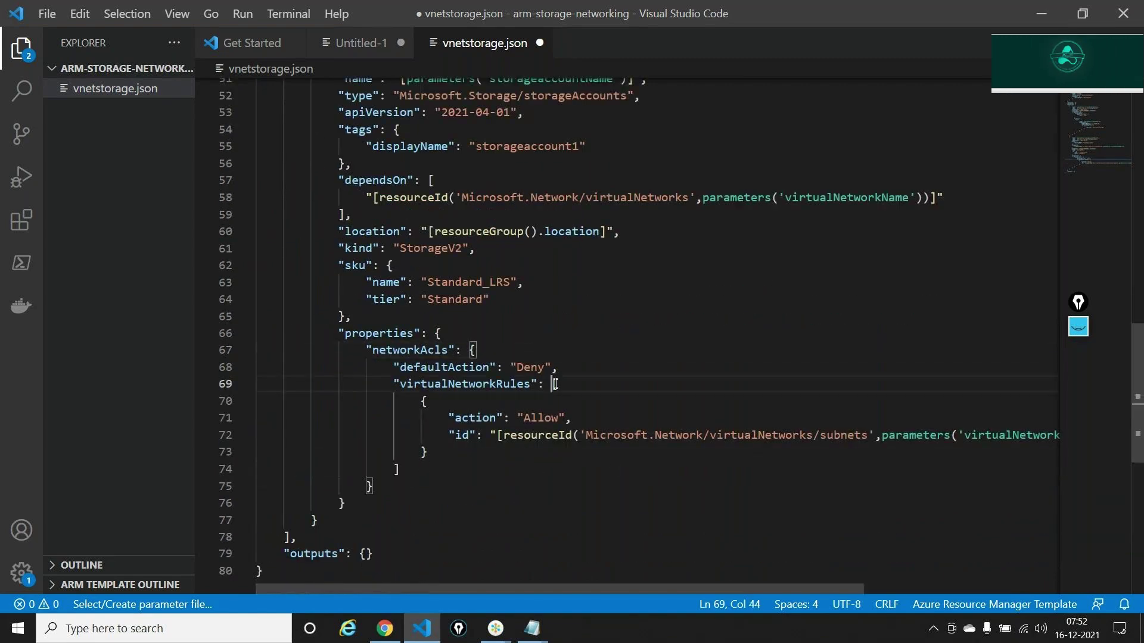
left_click(425, 469)
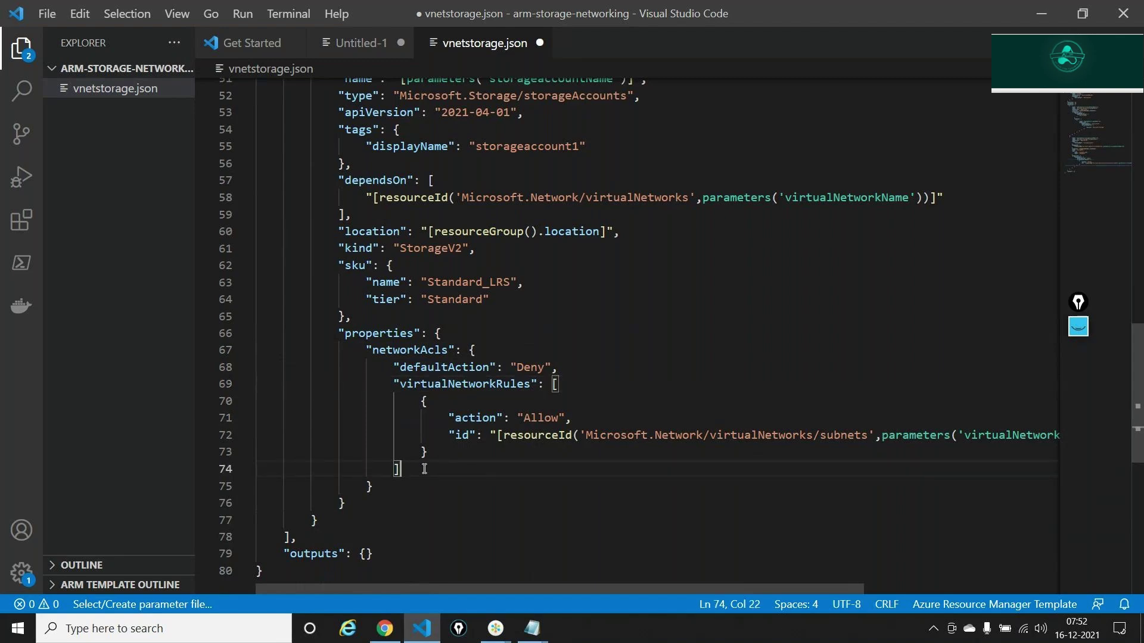
type(",")
key("Return")
type("\"")
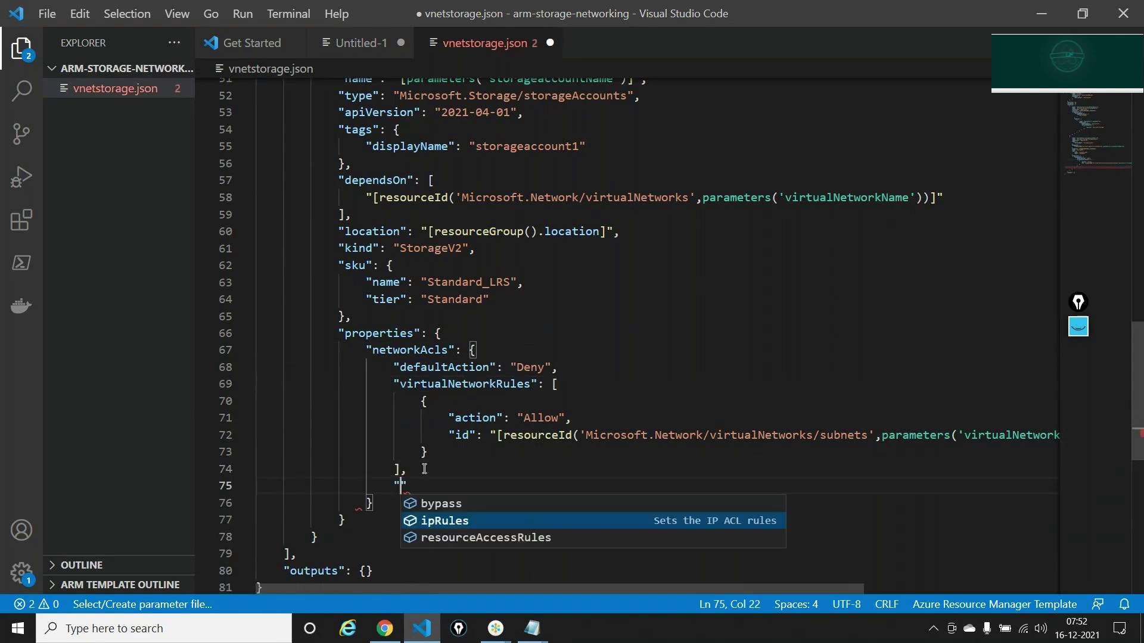
key("Return")
type(":")
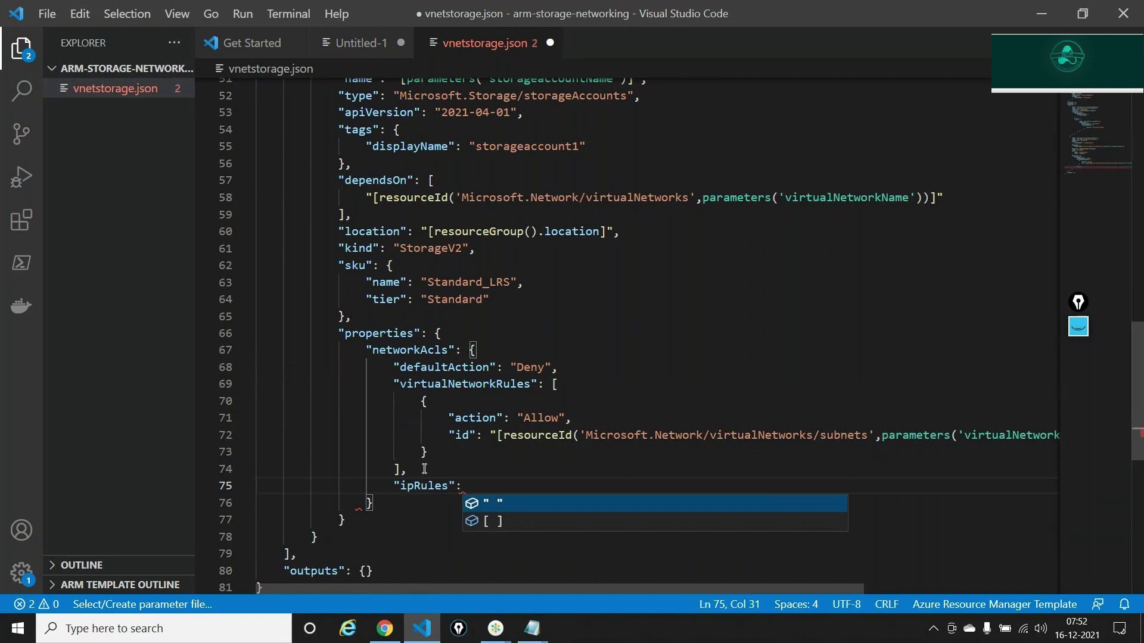
key("Escape")
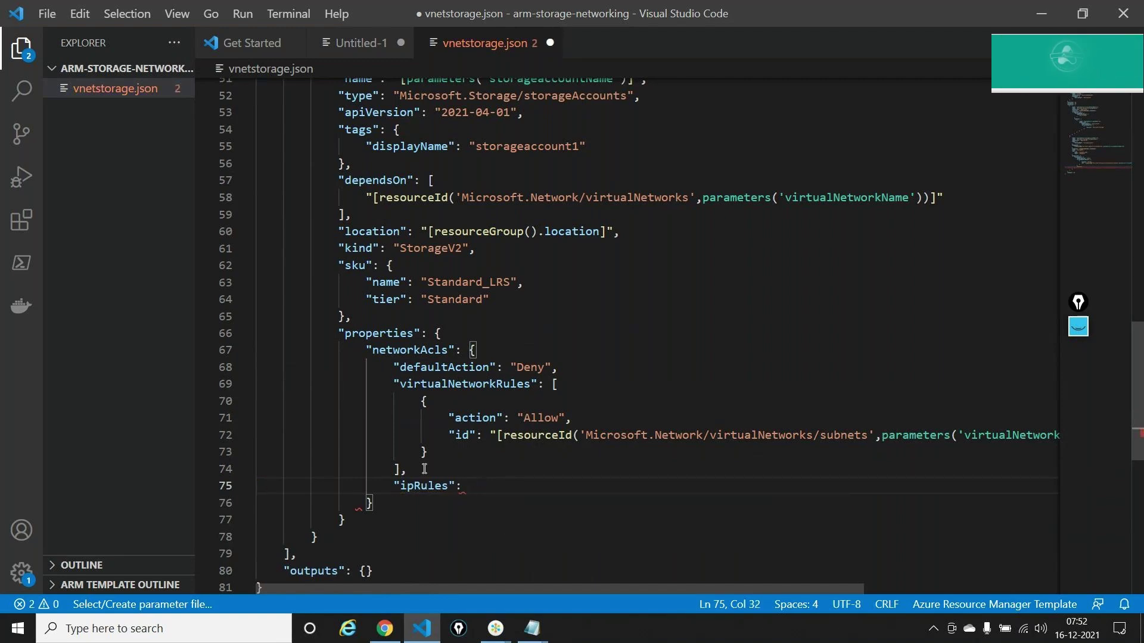
type("[")
key("Return")
- Create a rule object in the ipRules array with its action set to Allow
type("{")
key("Return")
type("\"")
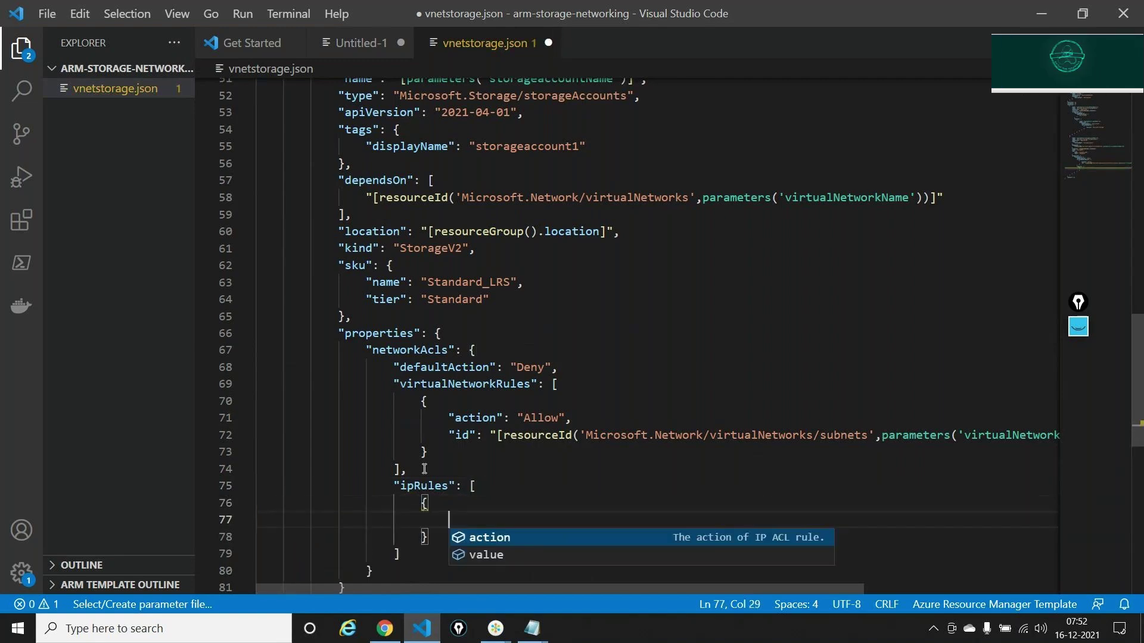
key("Return")
type(":")
key("Down")
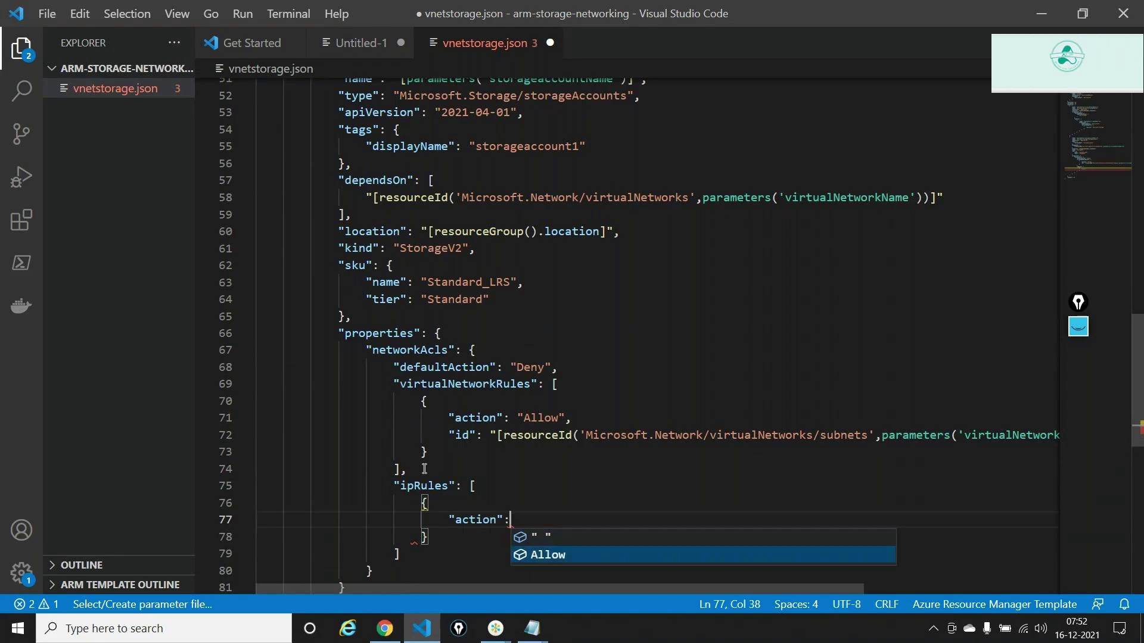
key("Return")
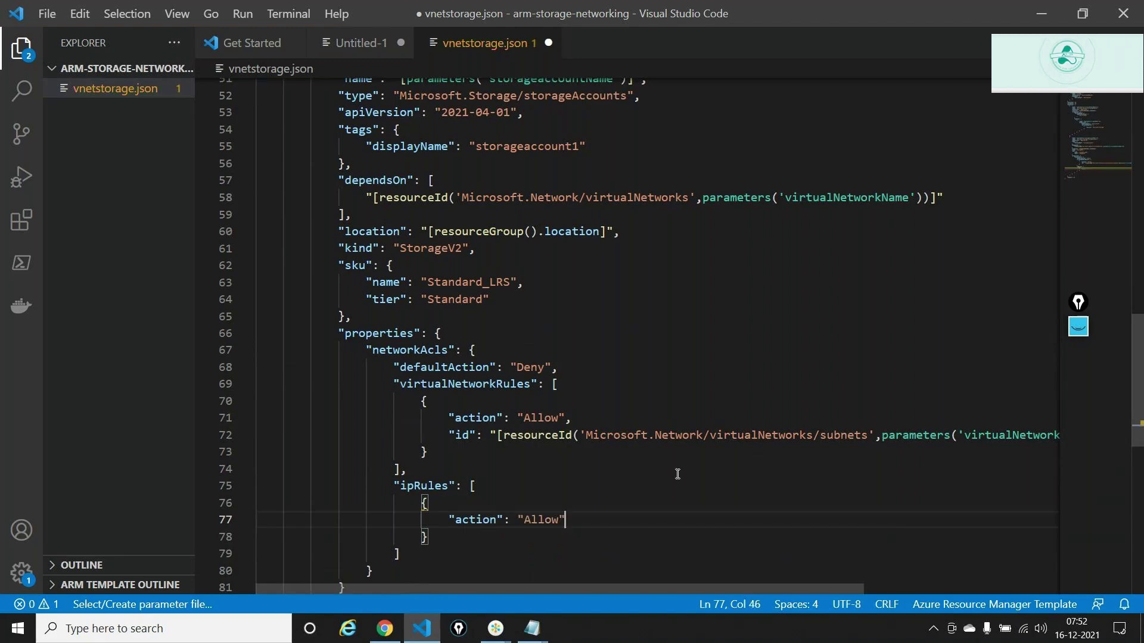
- Add a value property with an empty string below the IP rule's action
type(".,")
key("BackSpace")
key("BackSpace")
type(",")
key("Return")
type("\"value\": \"")
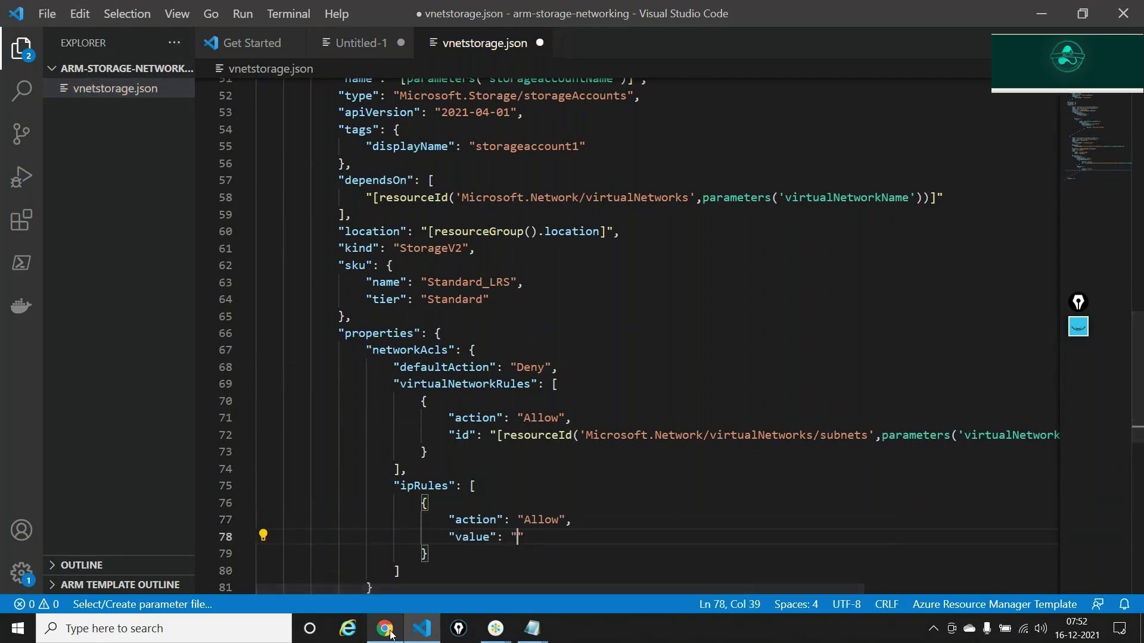
- Switch to Chrome, search for "whats my ip" and copy the public IP address
key("alt+Tab")
key("ctrl+9")
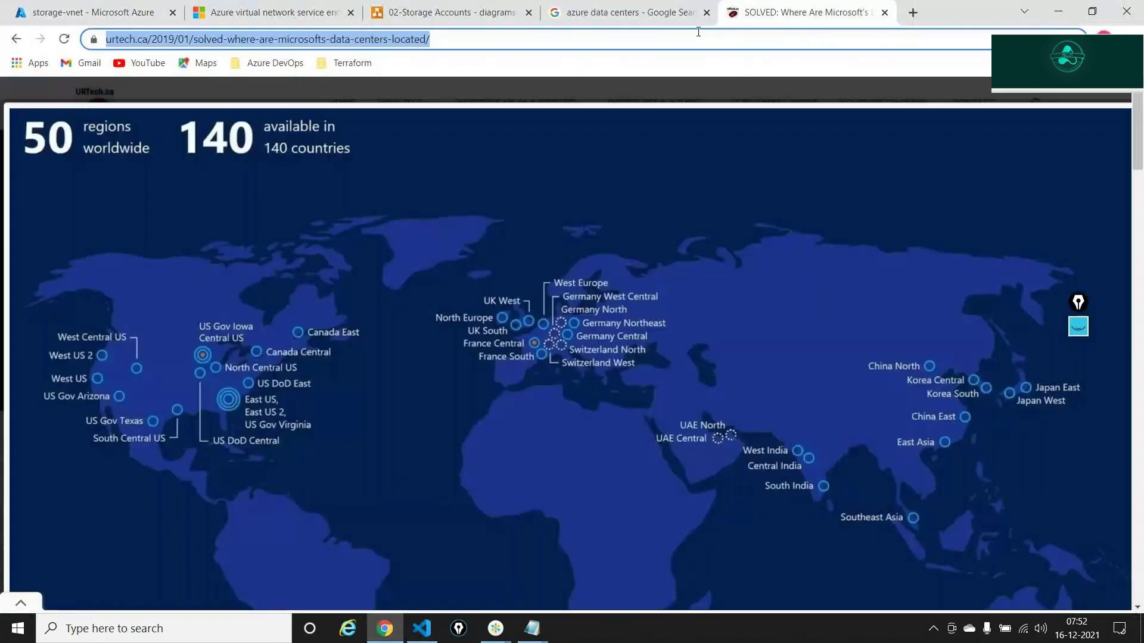
type("whats my ip")
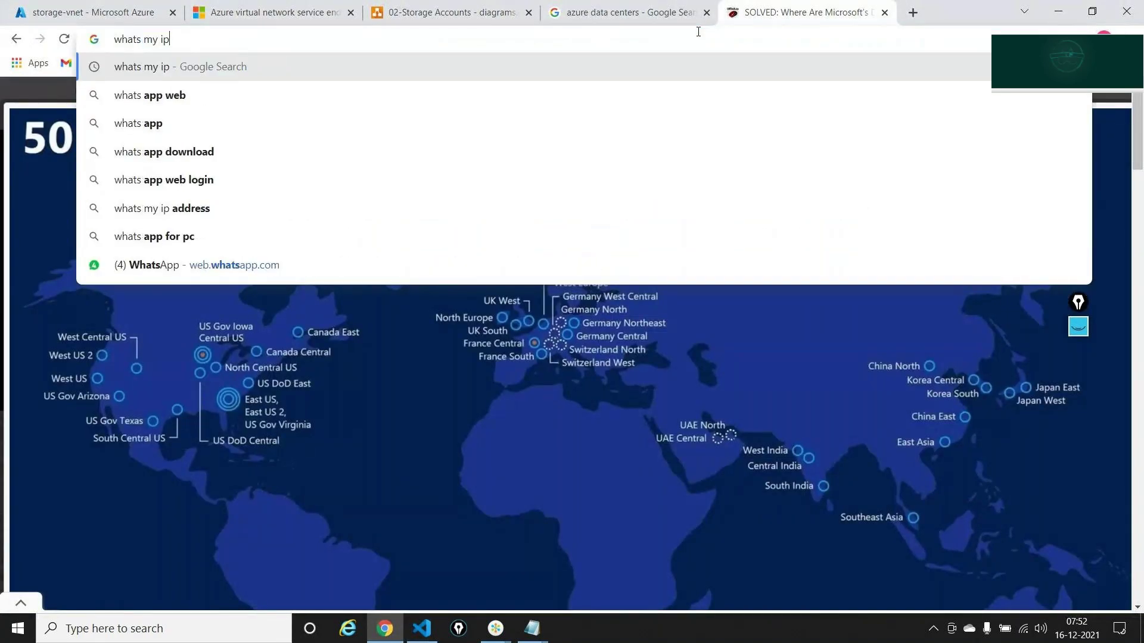
key("Return")
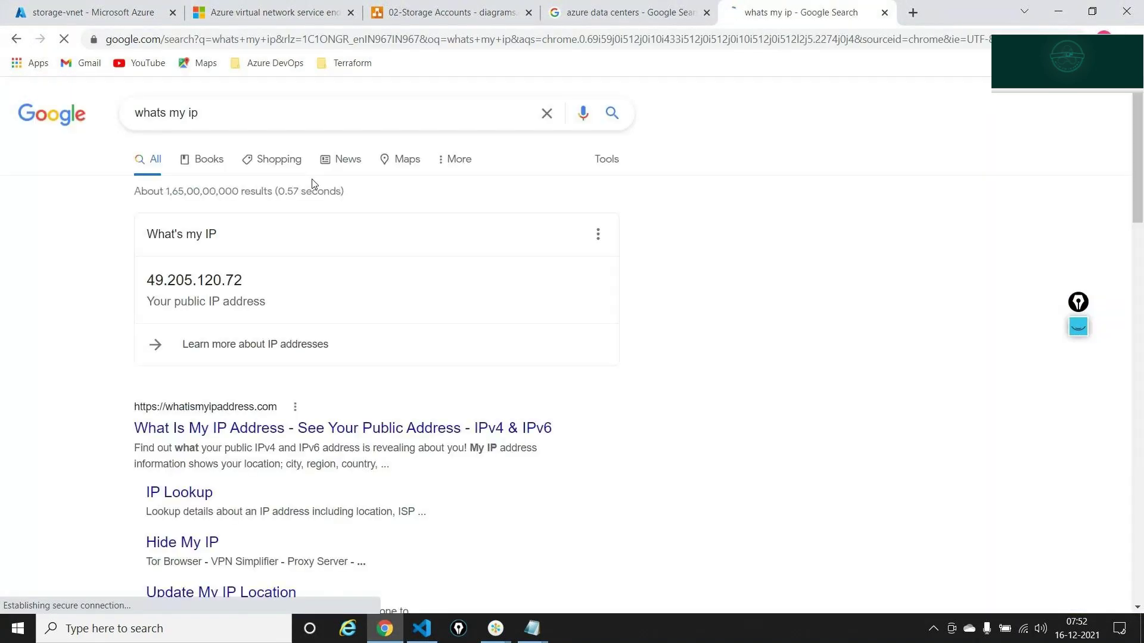
double_click(207, 287)
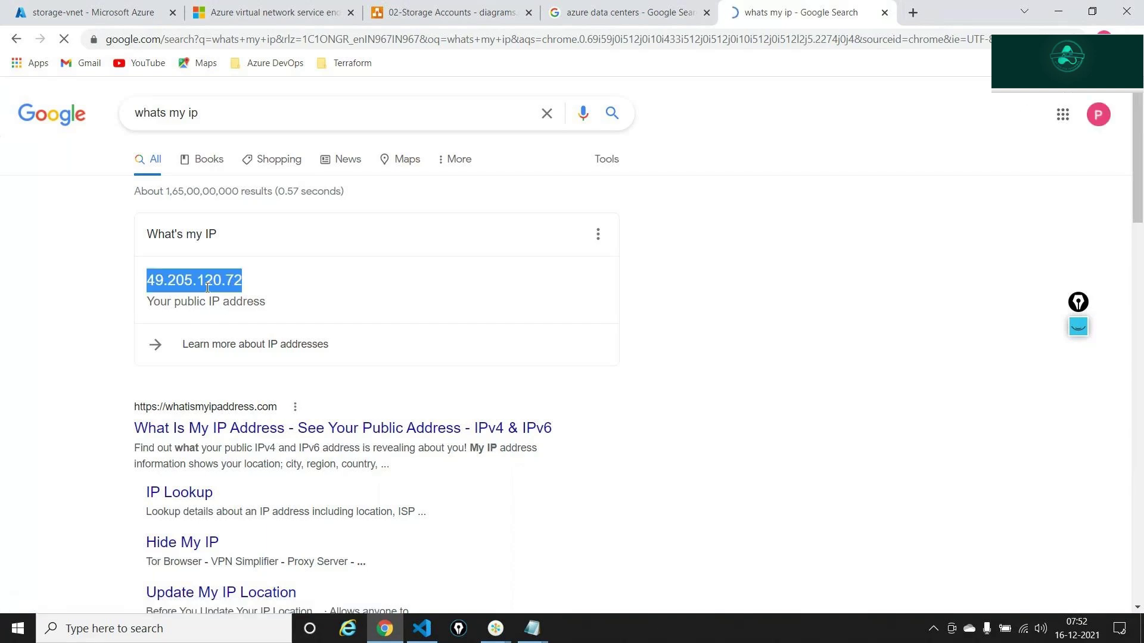
key("ctrl+c")
- Back in Visual Studio Code, paste the copied public IP address as the IP rule's value, without the trailing line break
key("alt+Tab")
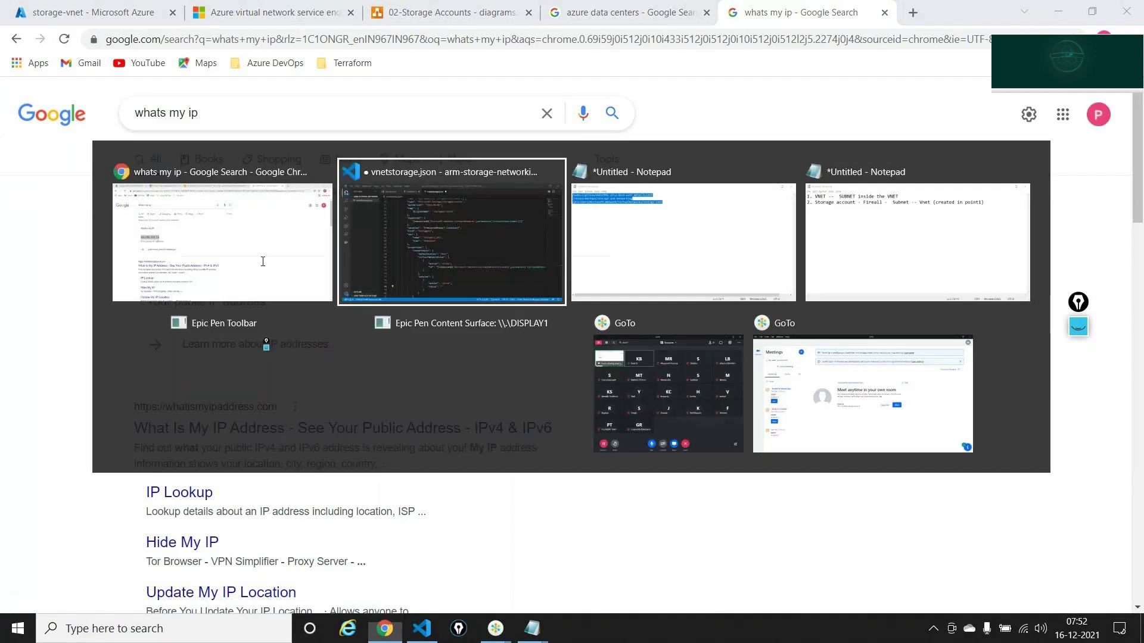
key("ctrl+v")
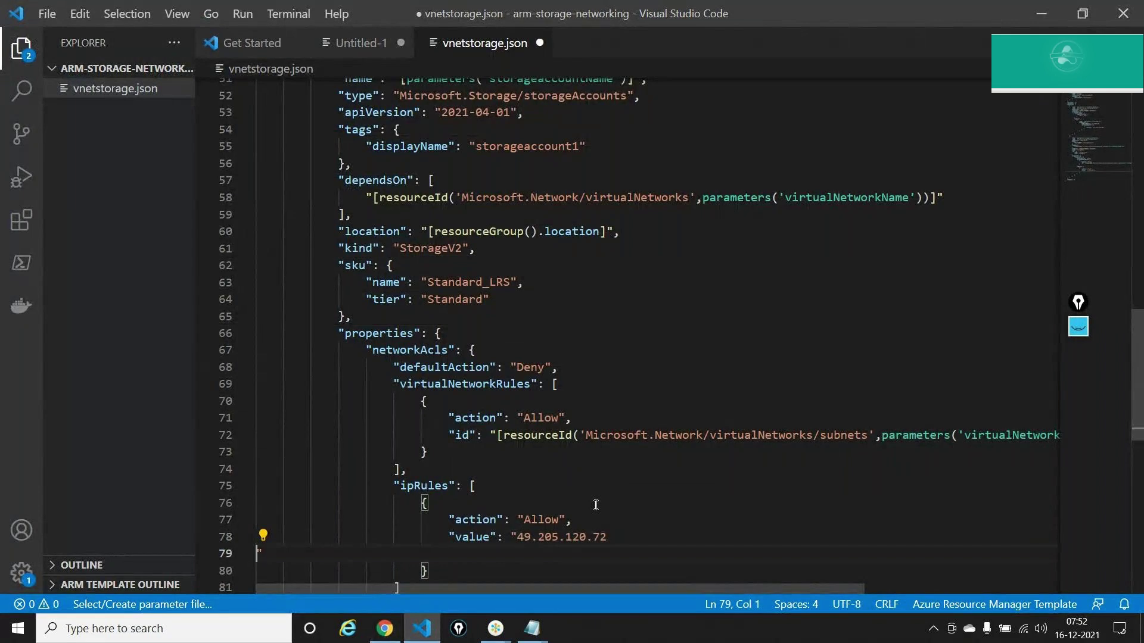
key("BackSpace")
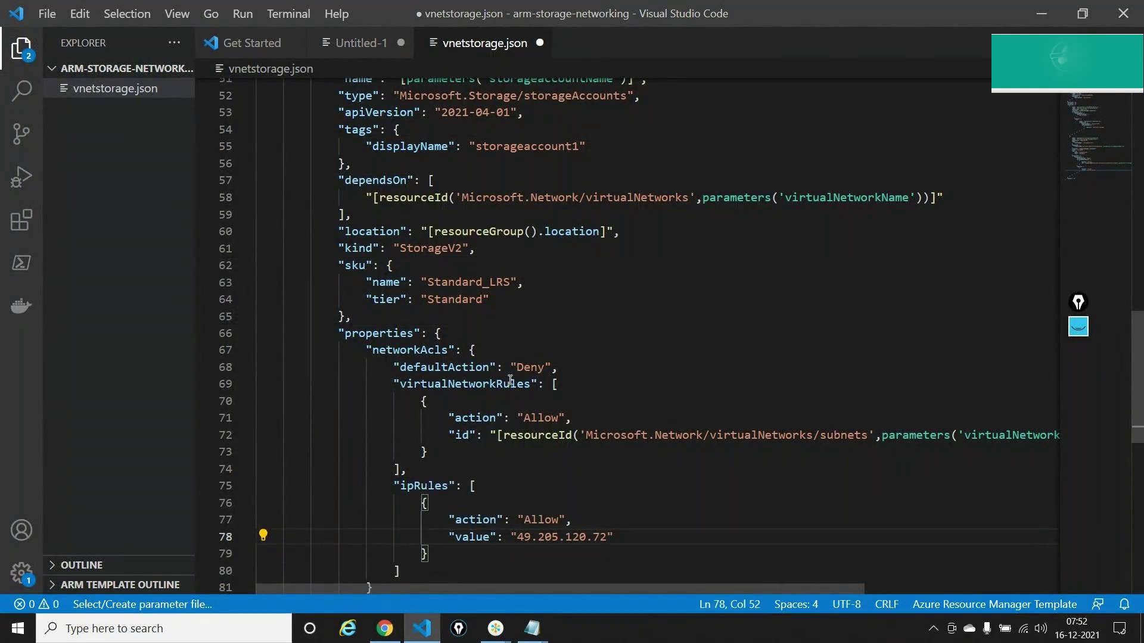
- Save vnetstorage.json and copy the entire template
scroll(513, 439, "down", 2)
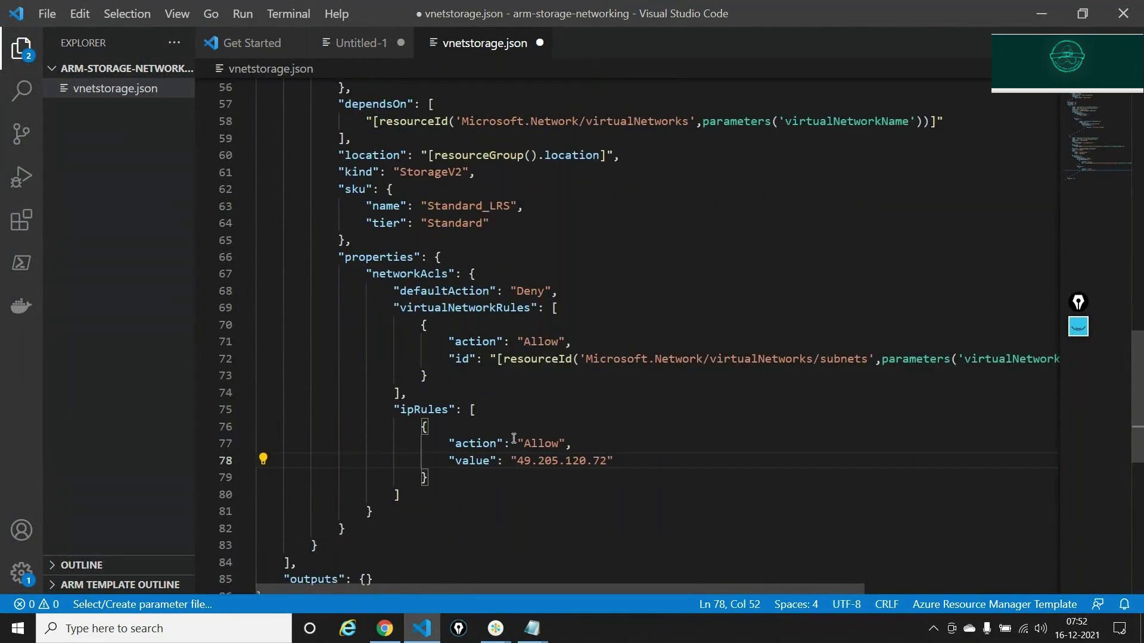
key("Up")
key("Up")
key("Up")
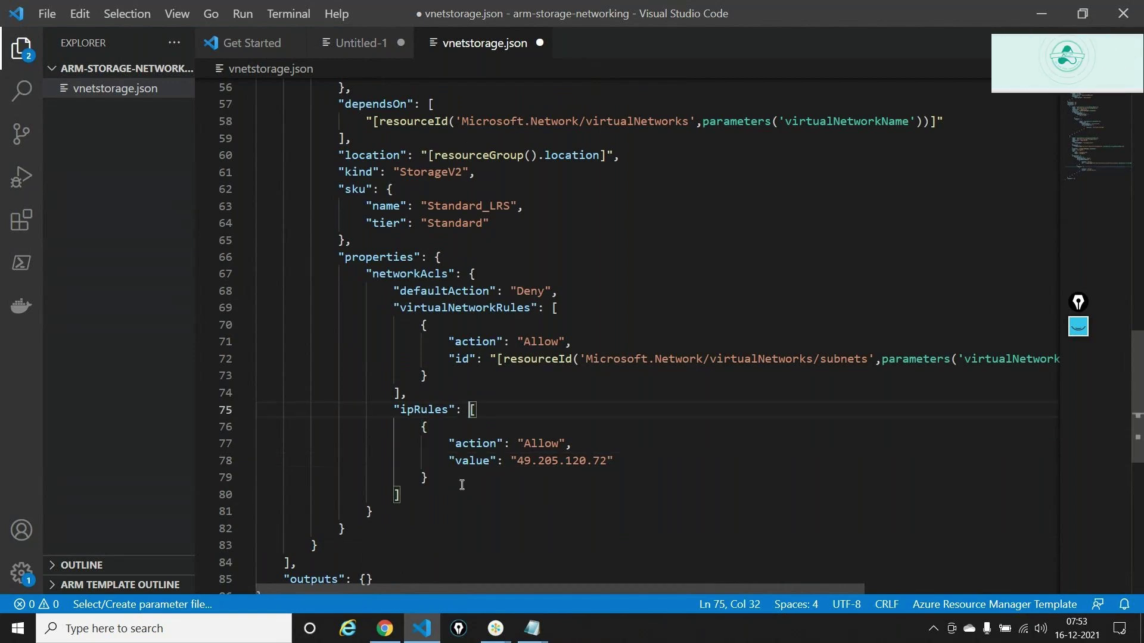
key("ctrl+s")
key("ctrl+a")
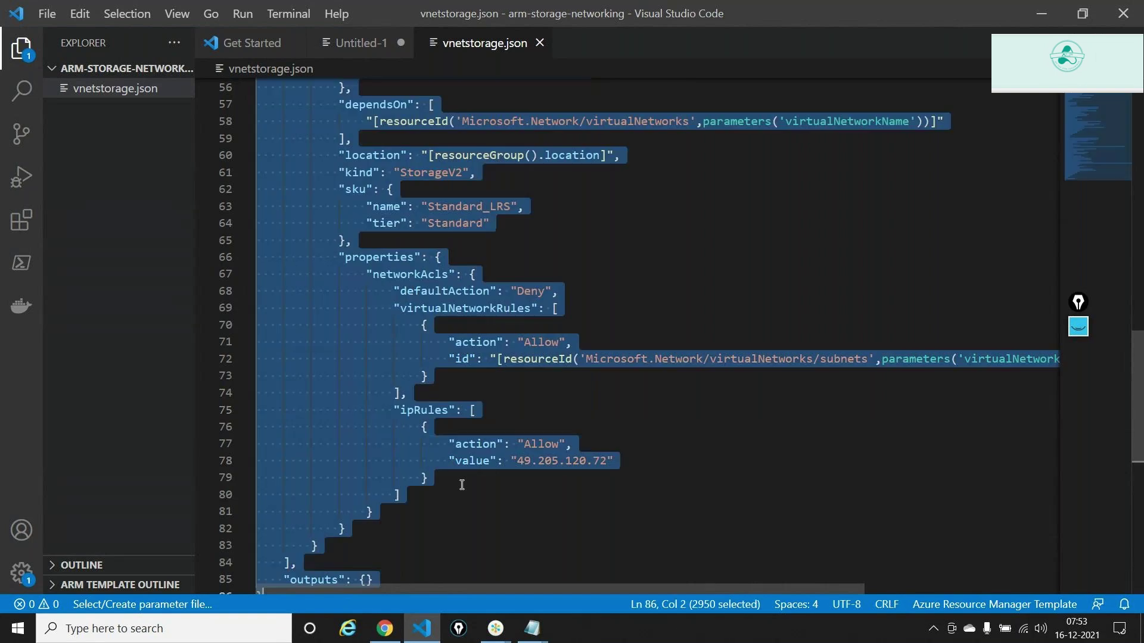
- Switch to the Azure portal in Chrome and start a custom deployment with your own template in the editor
key("alt+Tab")
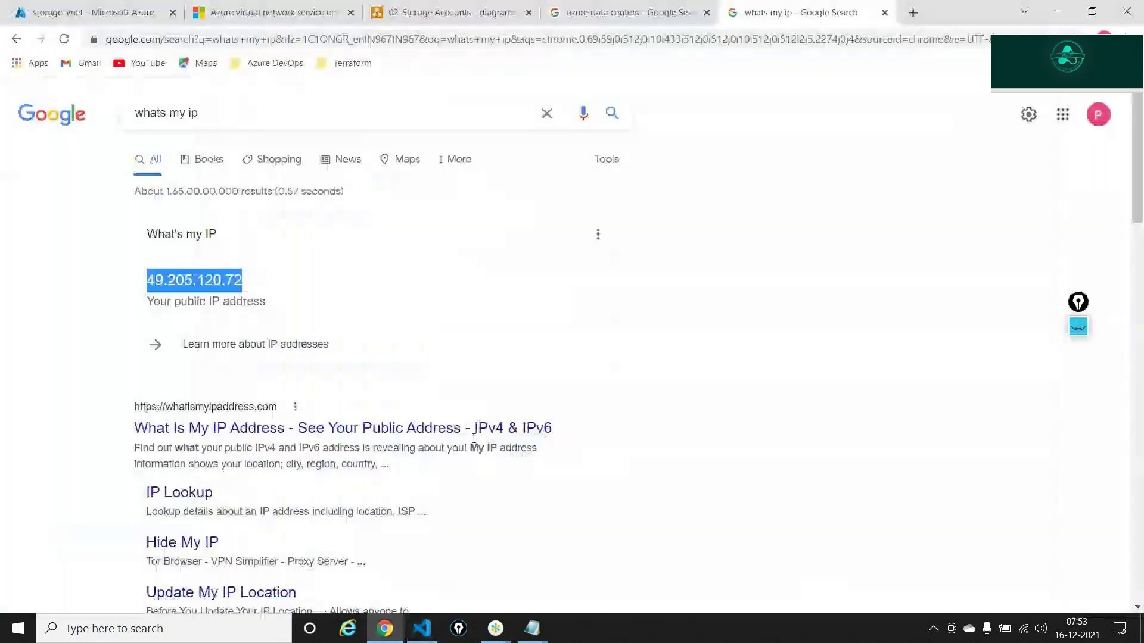
left_click(139, 4)
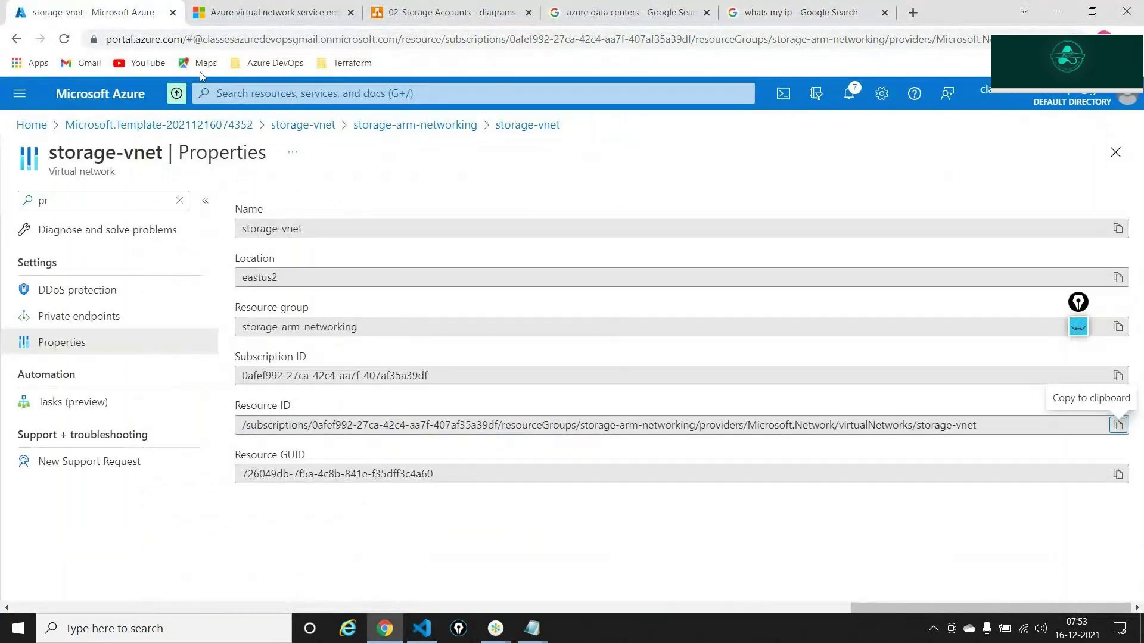
left_click(21, 131)
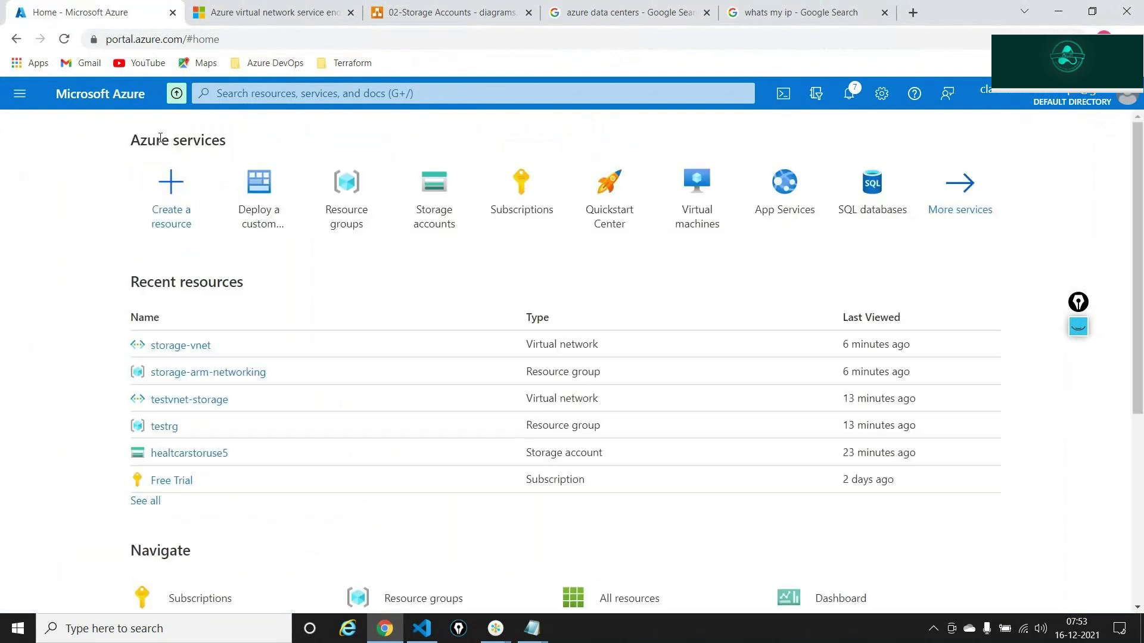
left_click(256, 216)
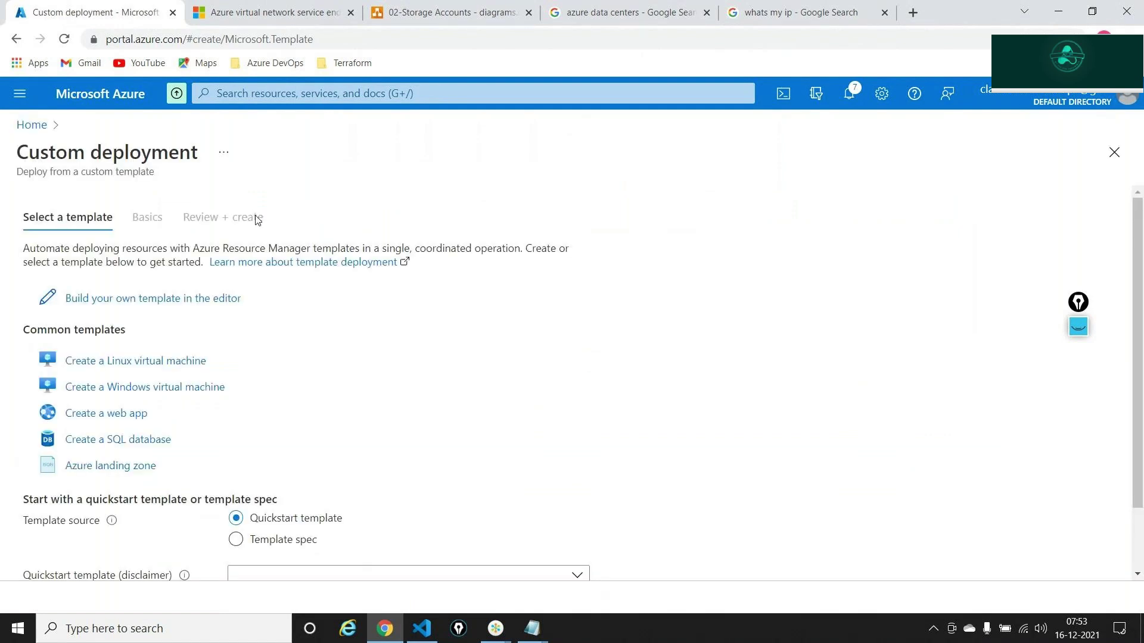
left_click(188, 298)
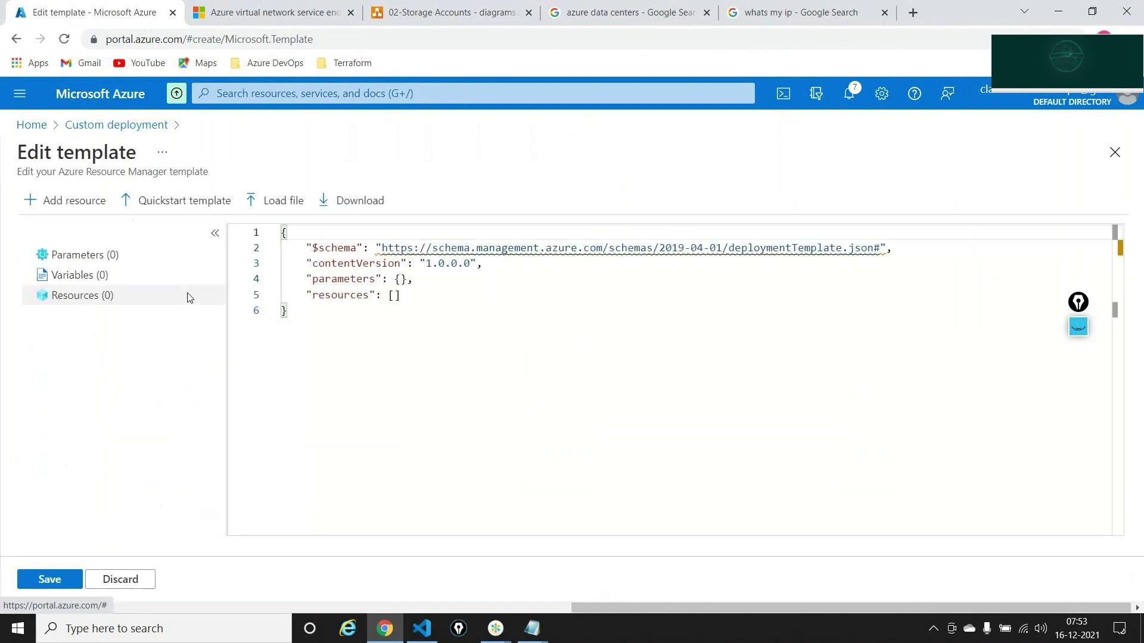
- Replace the default template code with the copied vnetstorage.json content and save the template
key("ctrl+a")
key("Delete")
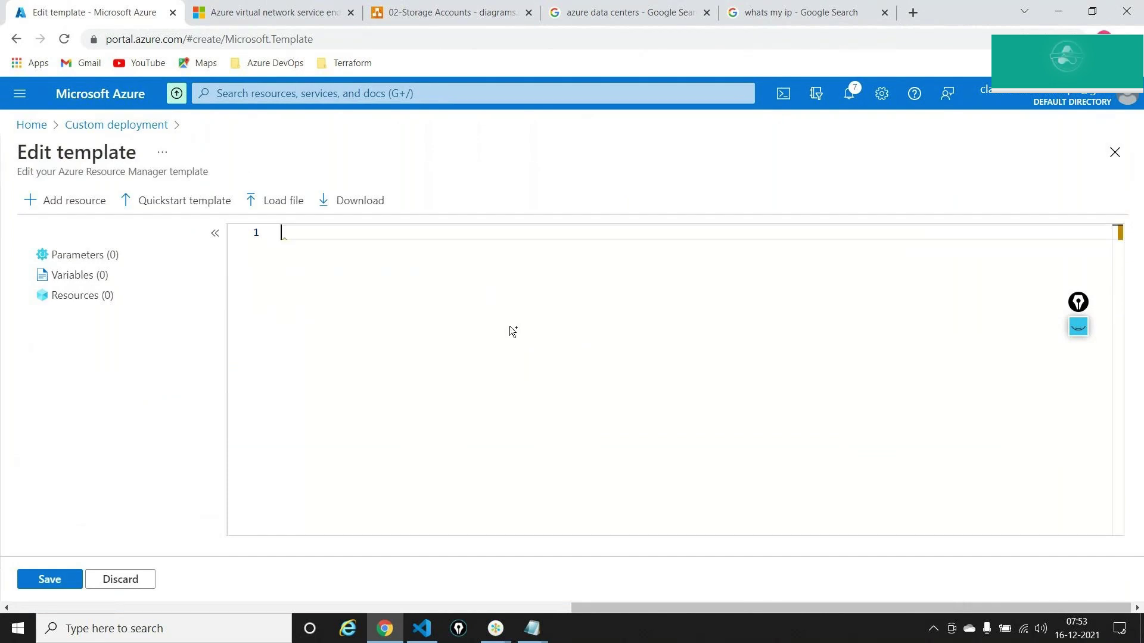
key("ctrl+v")
left_click(68, 578)
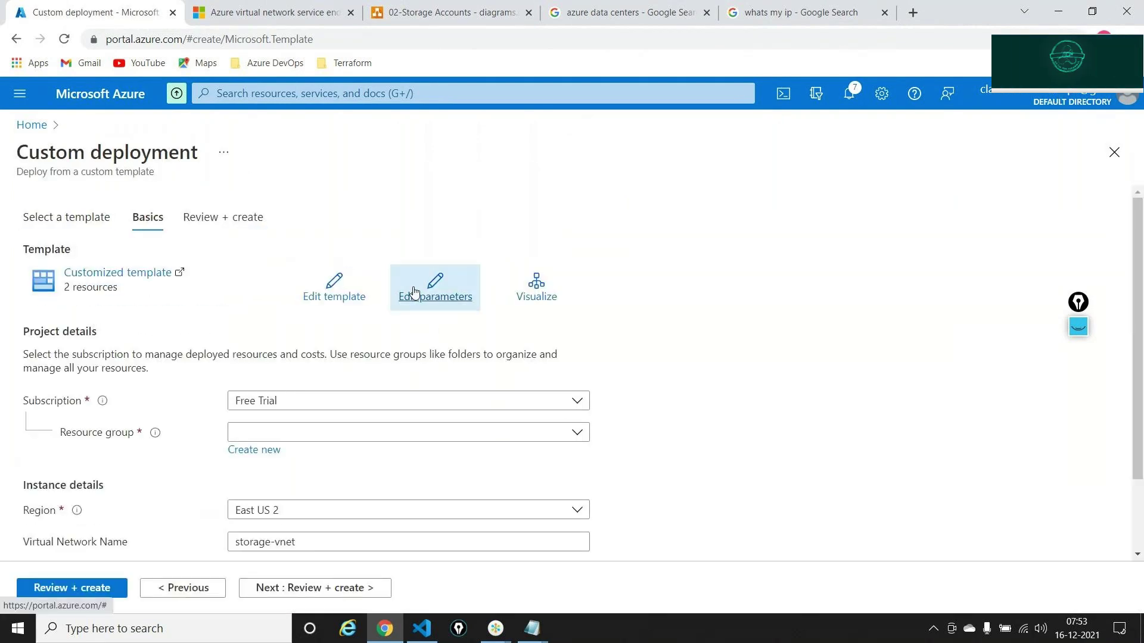
- Choose the storage-arm-networking resource group for the custom deployment, then review it and create it
scroll(411, 289, "down", 1)
left_click(282, 393)
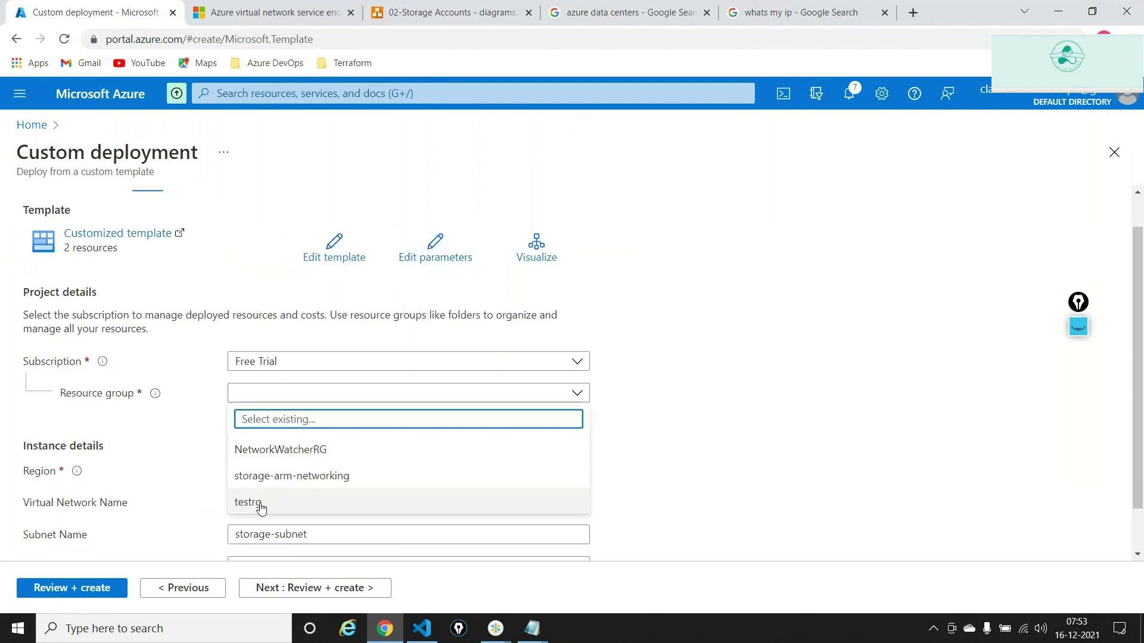
left_click(261, 483)
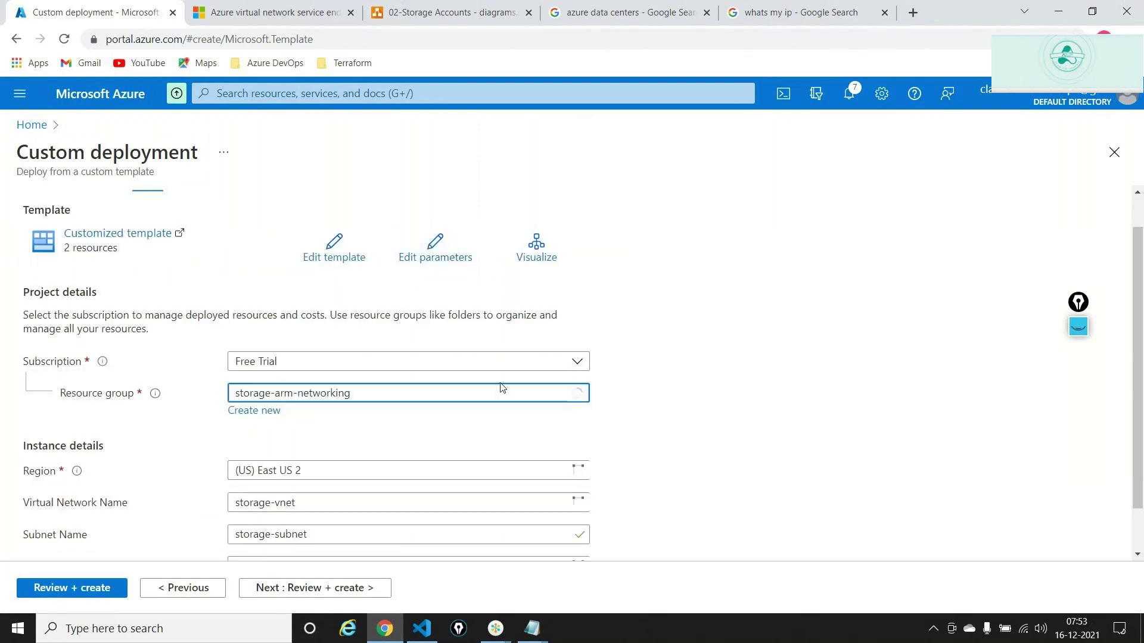
scroll(499, 388, "down", 1)
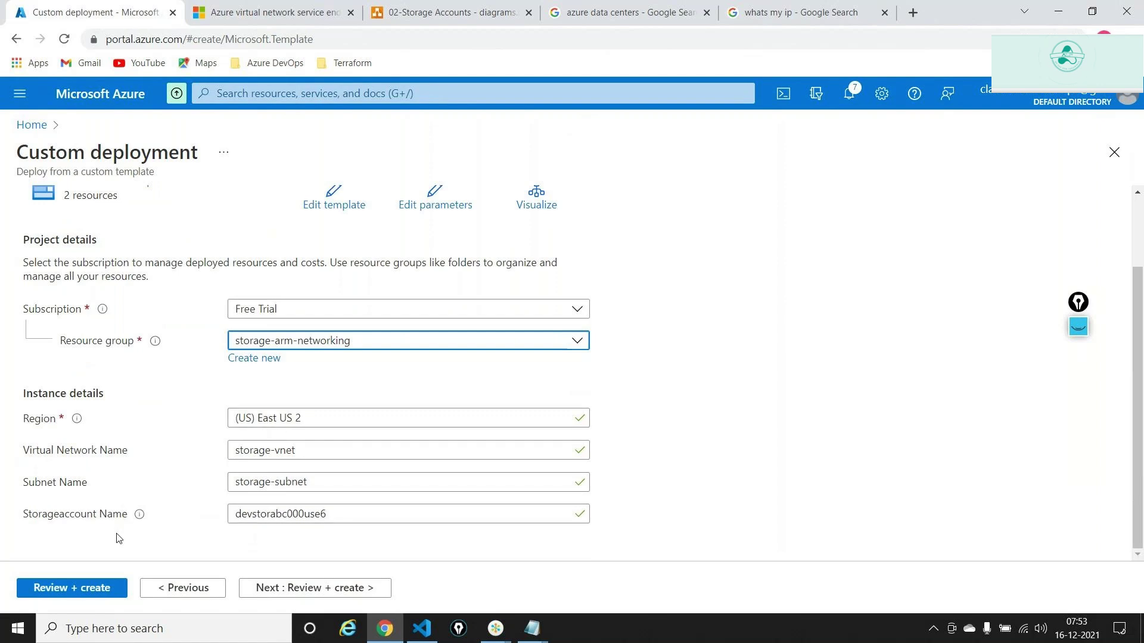
left_click(109, 589)
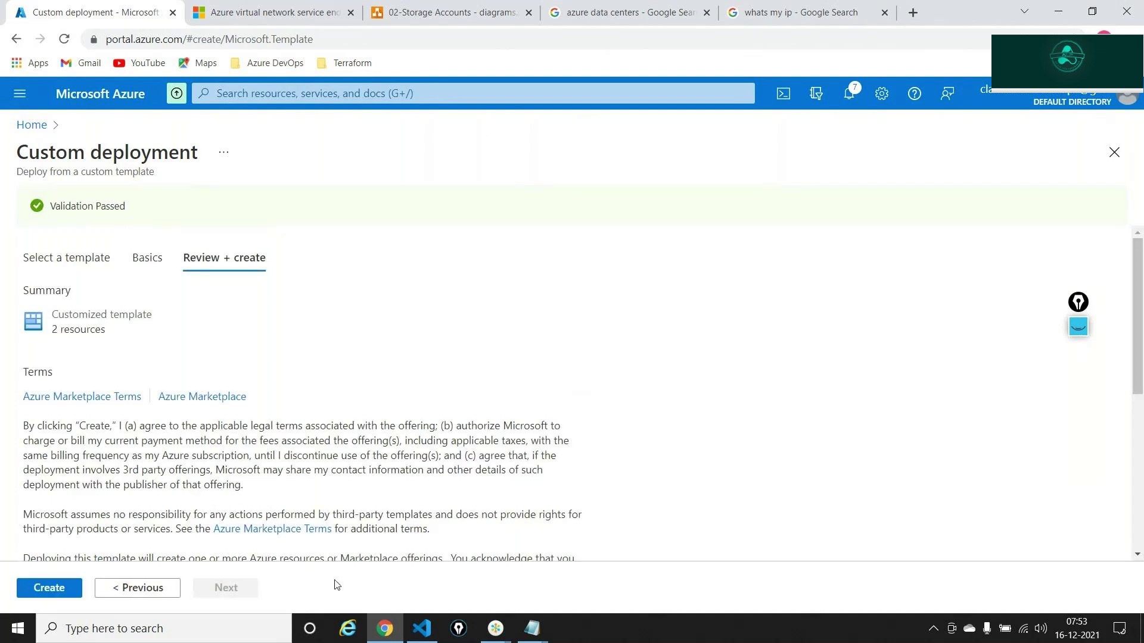
left_click(46, 588)
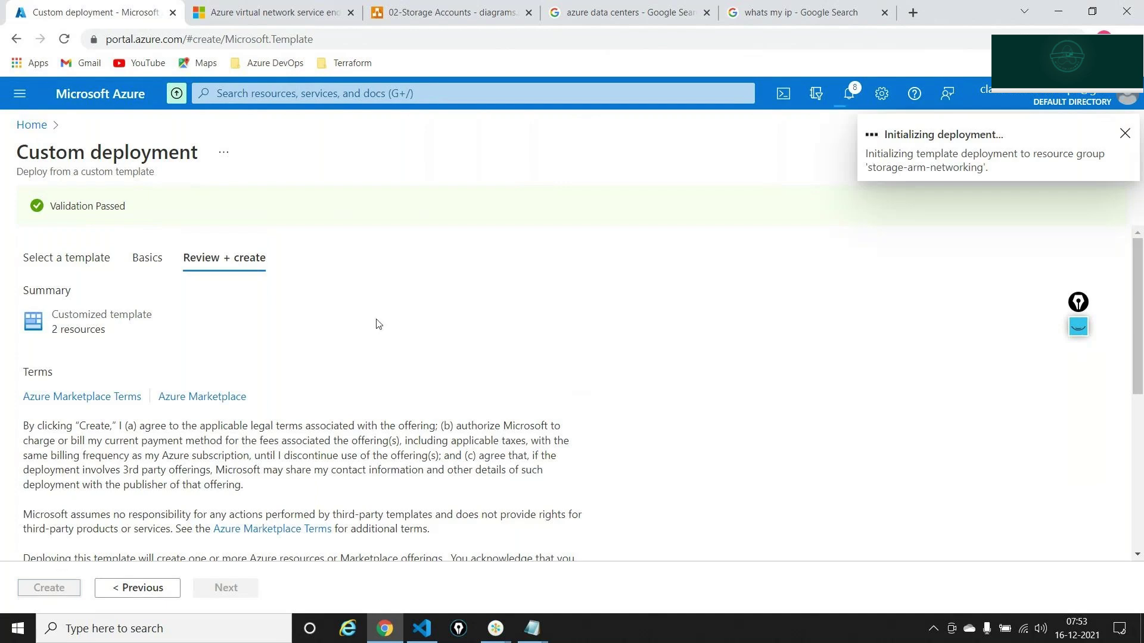
- Switch to Visual Studio Code and examine the virtual network resource's name, location and subnet definition in vnetstorage.json
left_click(430, 633)
left_click(488, 375)
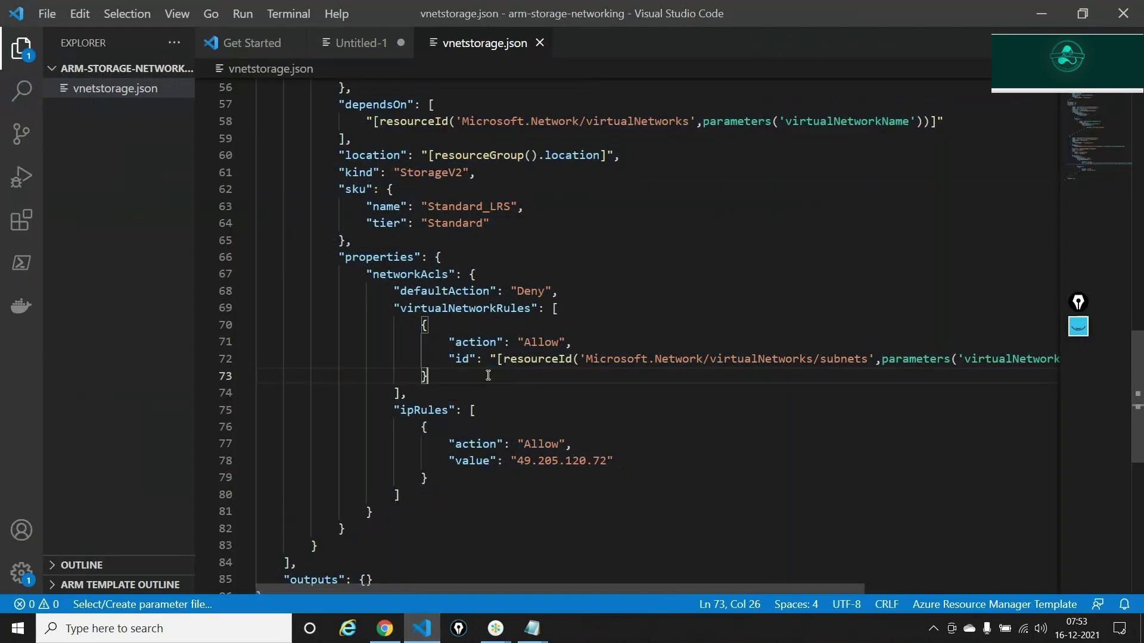
scroll(295, 257, "up", 14)
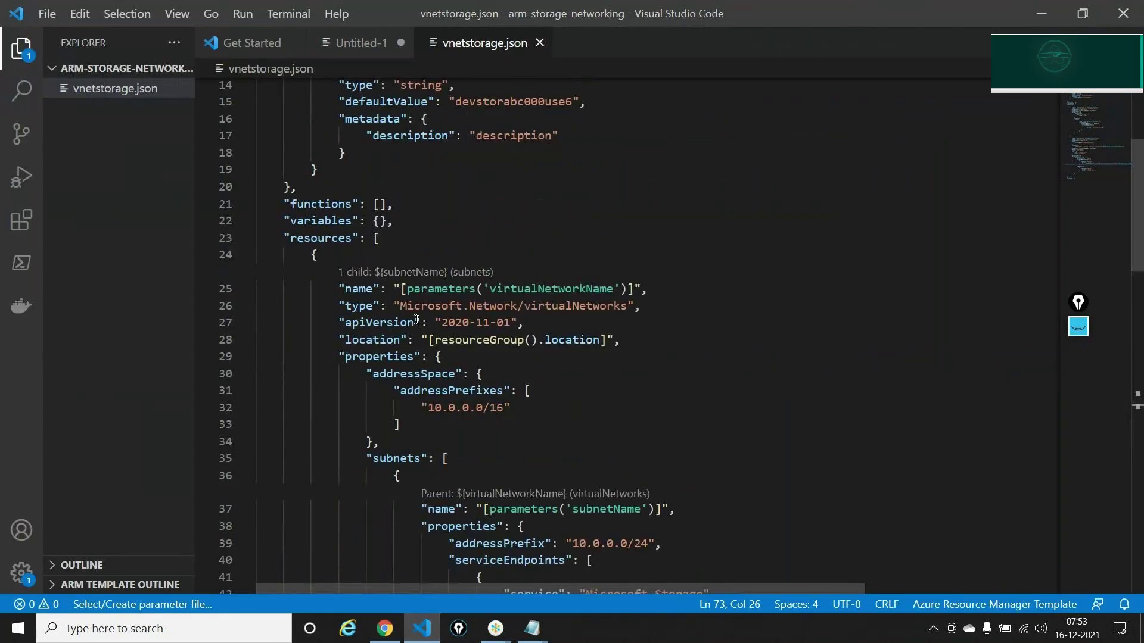
double_click(586, 289)
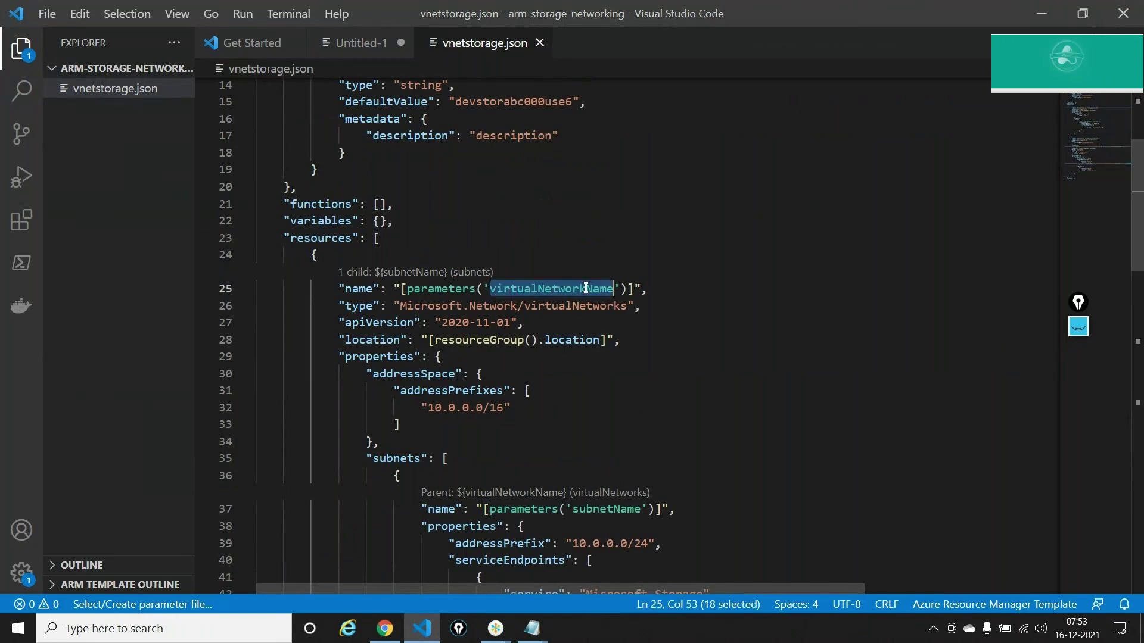
scroll(585, 288, "down", 4)
double_click(606, 312)
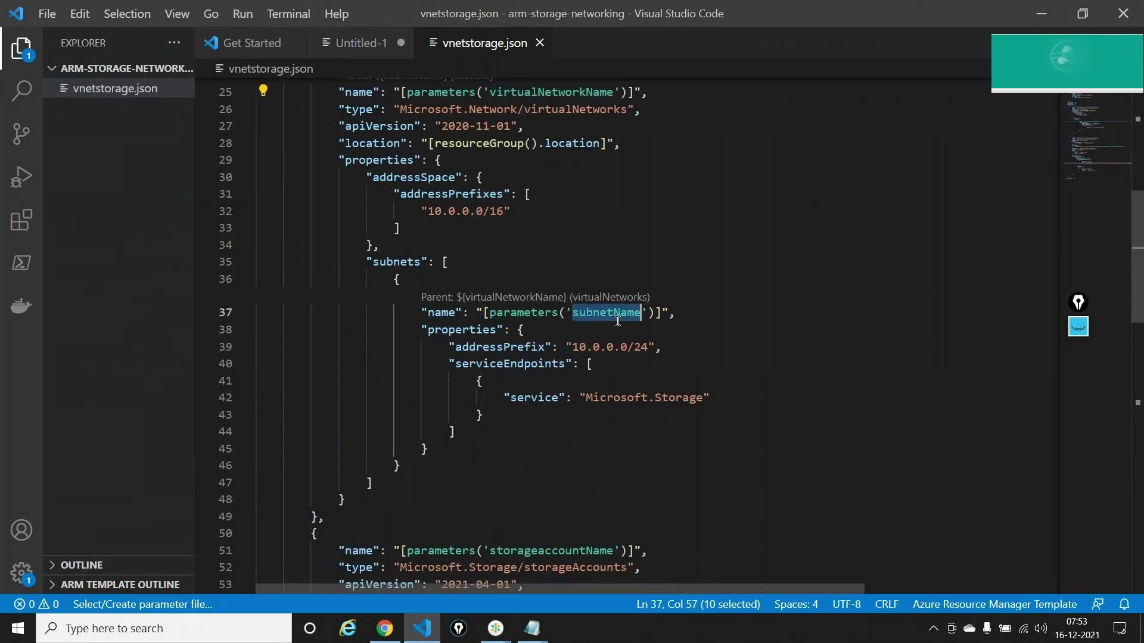
scroll(574, 247, "up", 2)
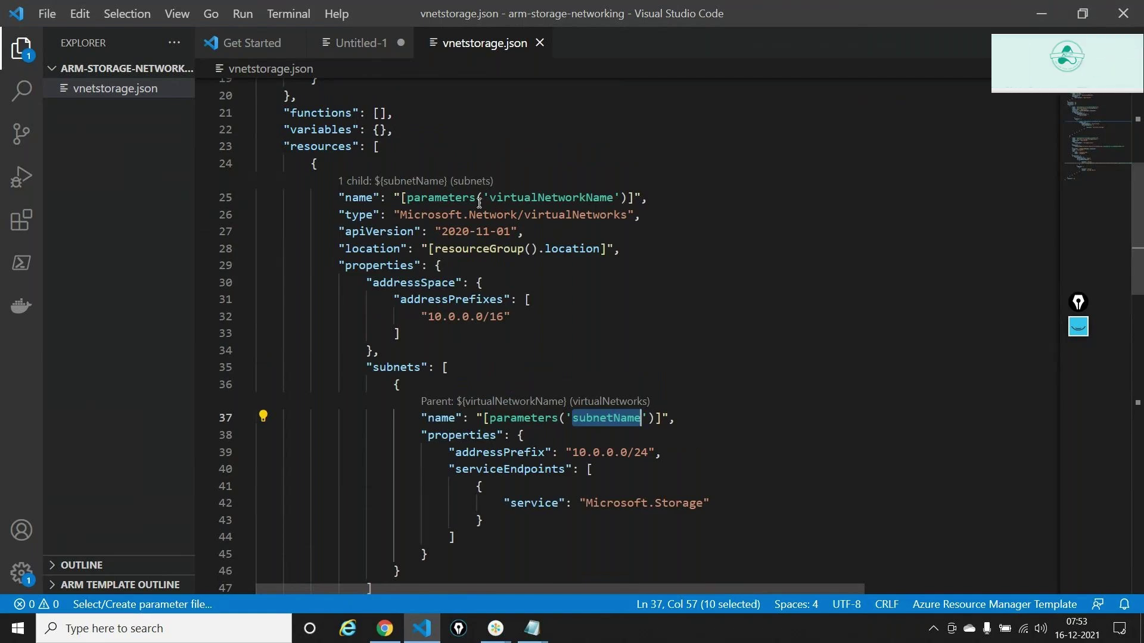
left_click(379, 248)
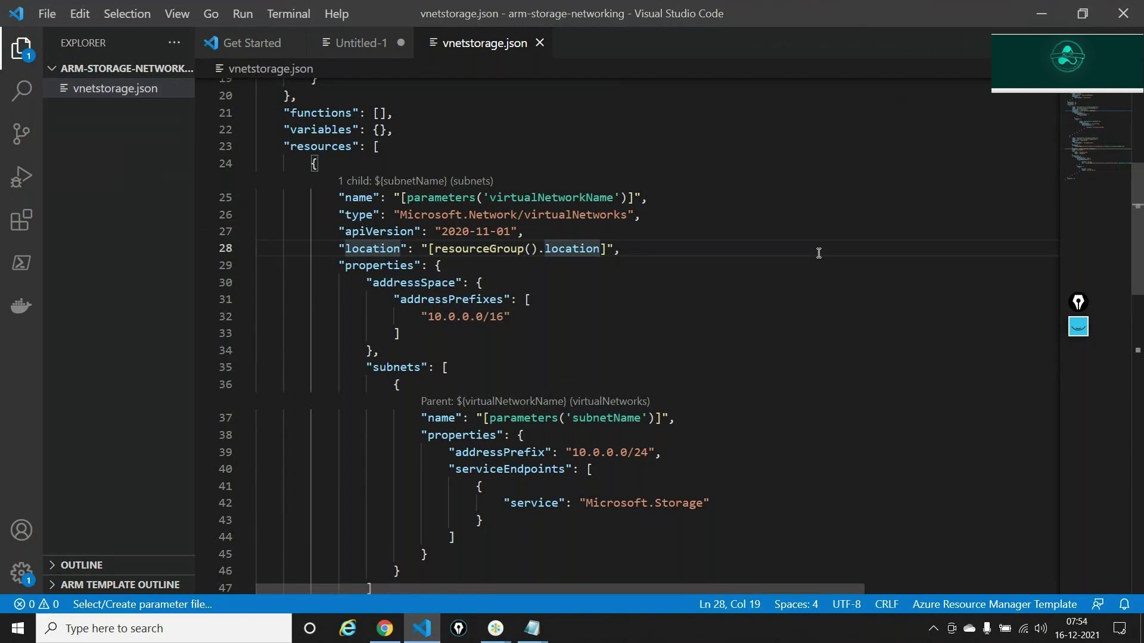
- Collapse the virtual network resource in vnetstorage.json and examine the storage account resource's name and its dependsOn entry
left_click(246, 163)
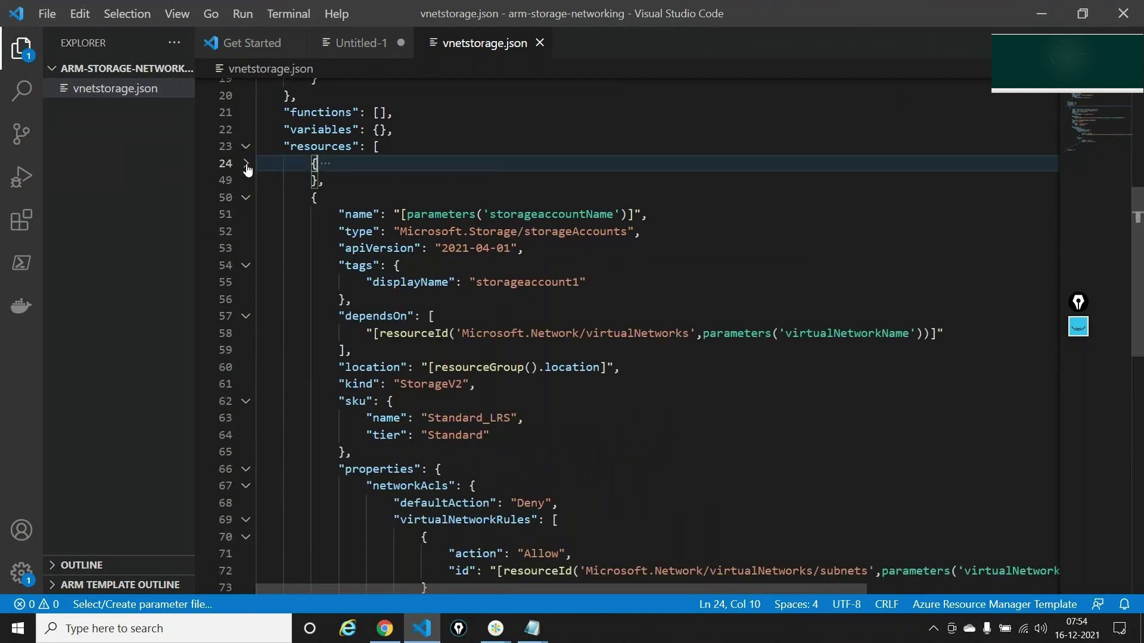
double_click(527, 216)
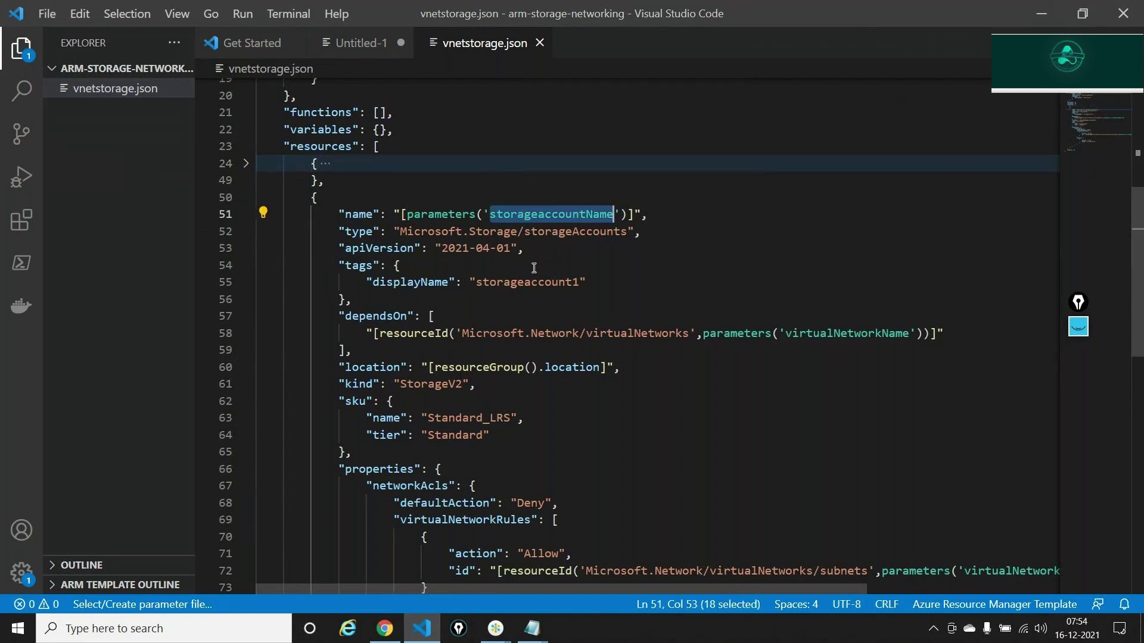
scroll(533, 267, "down", 1)
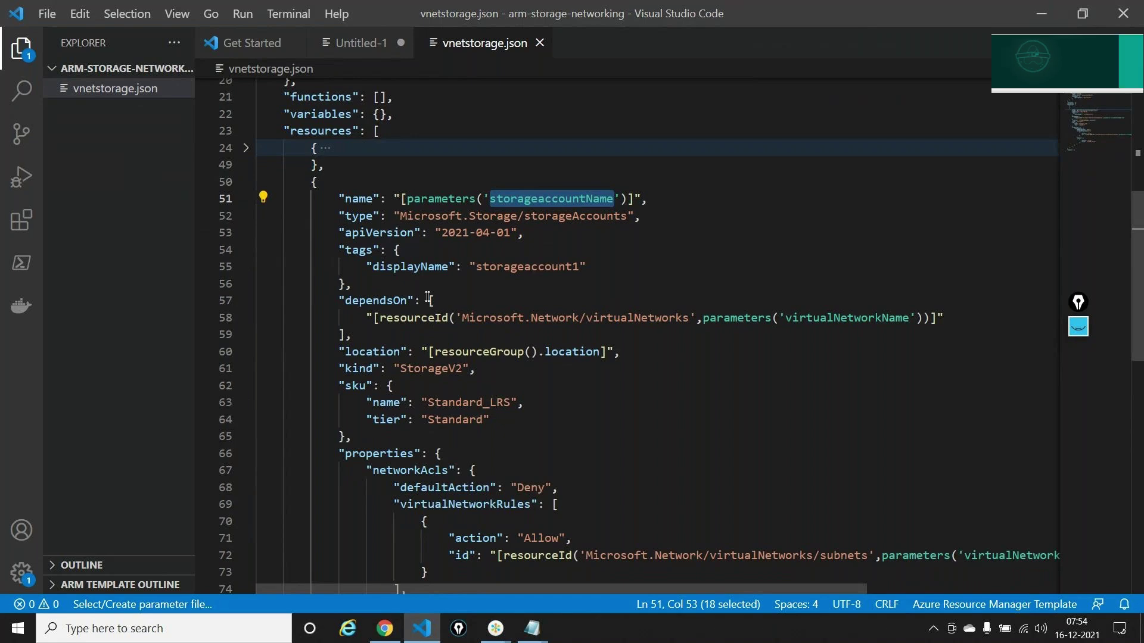
left_click_drag(366, 317, 641, 317)
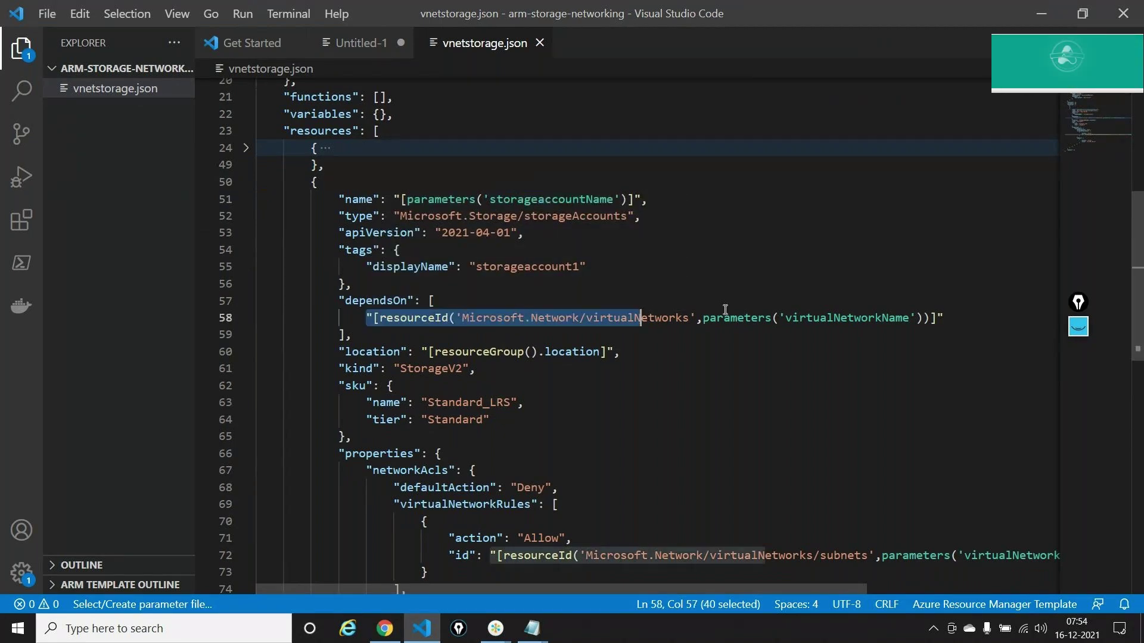
left_click_drag(726, 309, 954, 318)
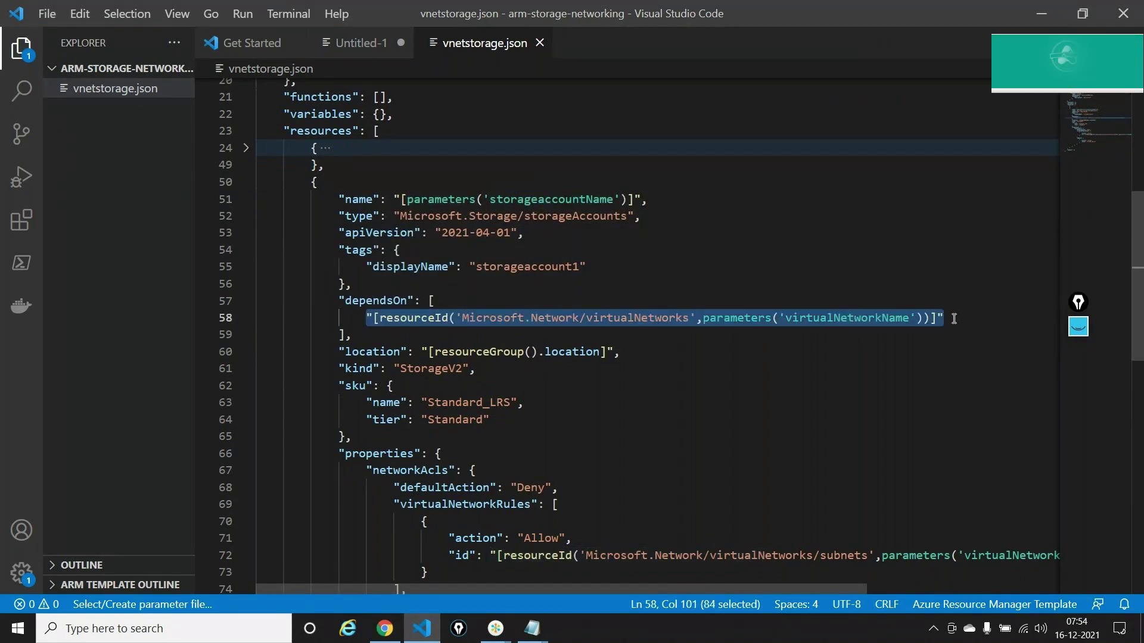
scroll(954, 319, "down", 2)
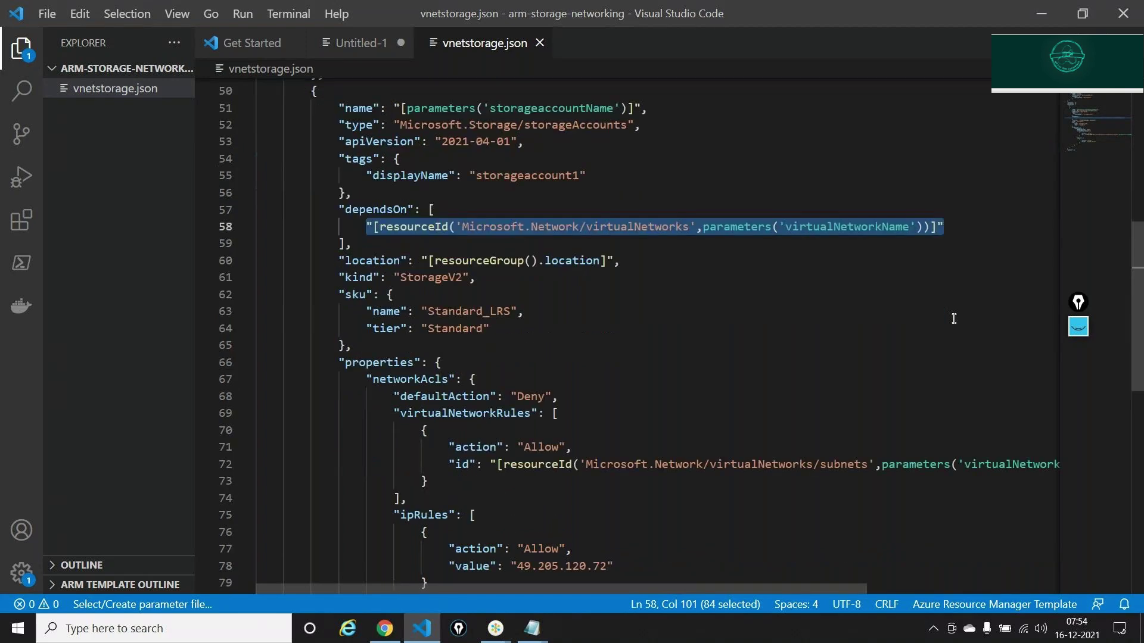
scroll(954, 319, "down", 3)
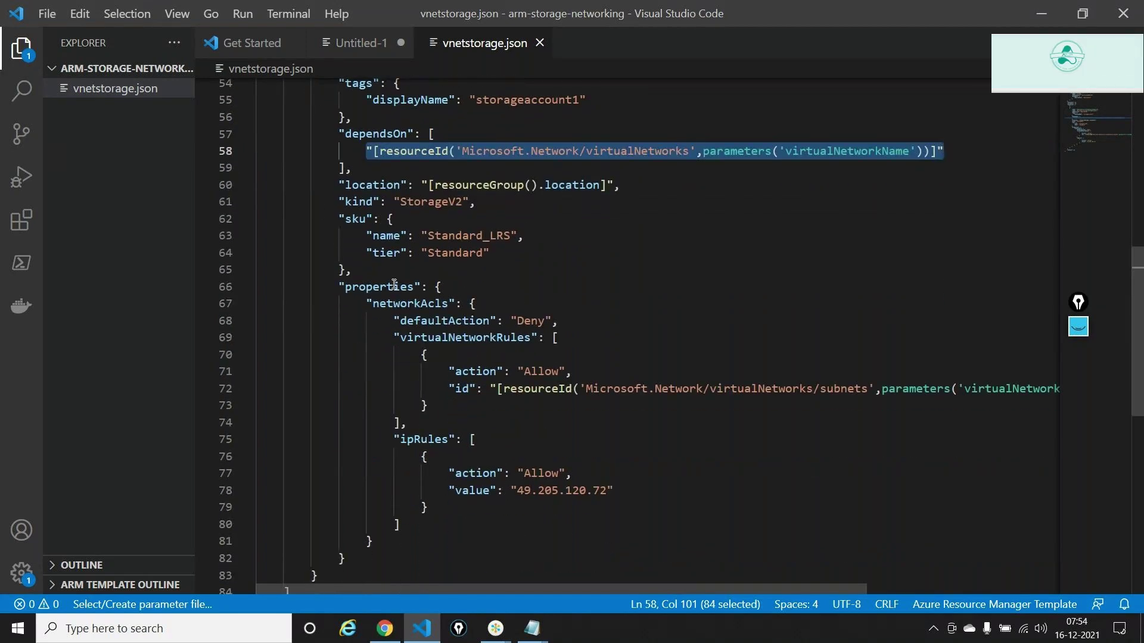
- Examine the storage account's networkAcls properties, covering the default action, the virtual network rule and the IP rule
double_click(395, 286)
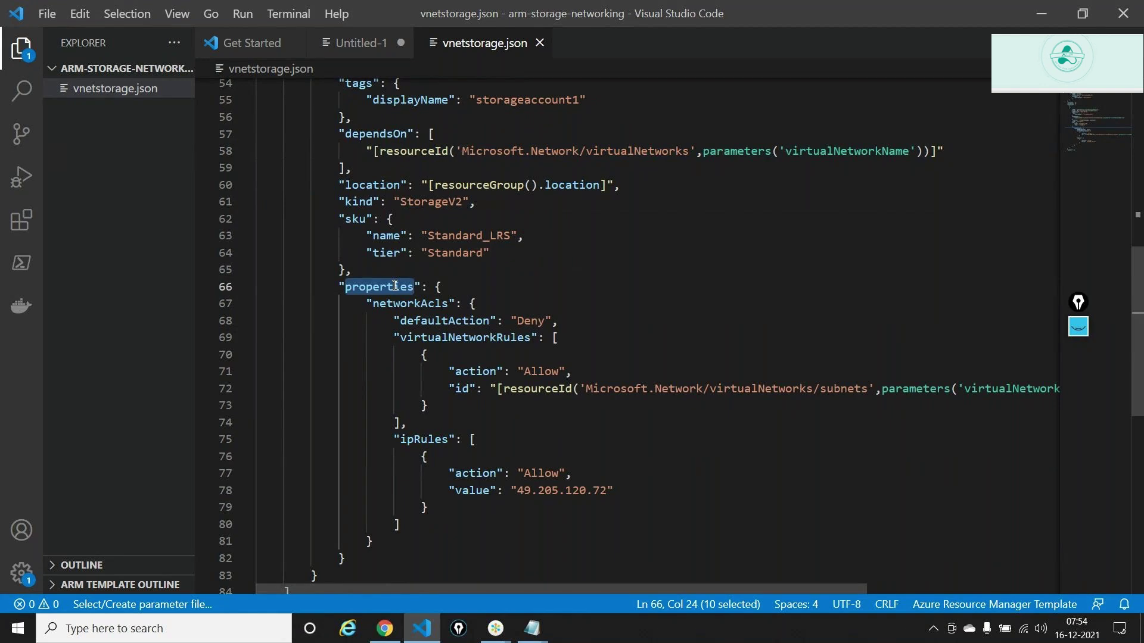
double_click(429, 304)
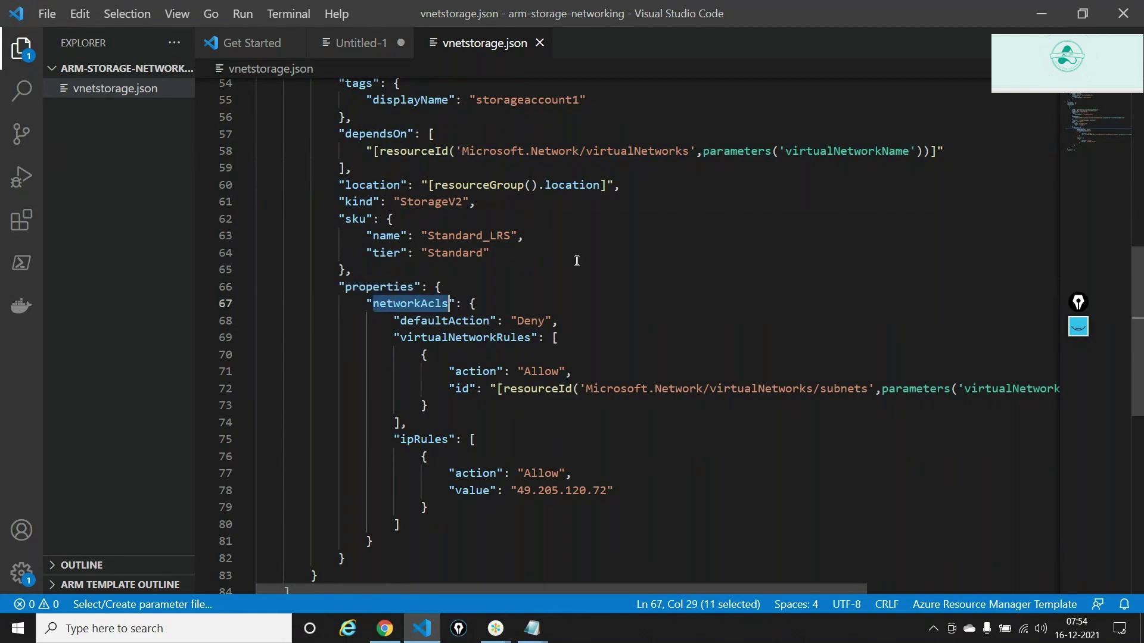
left_click(578, 248)
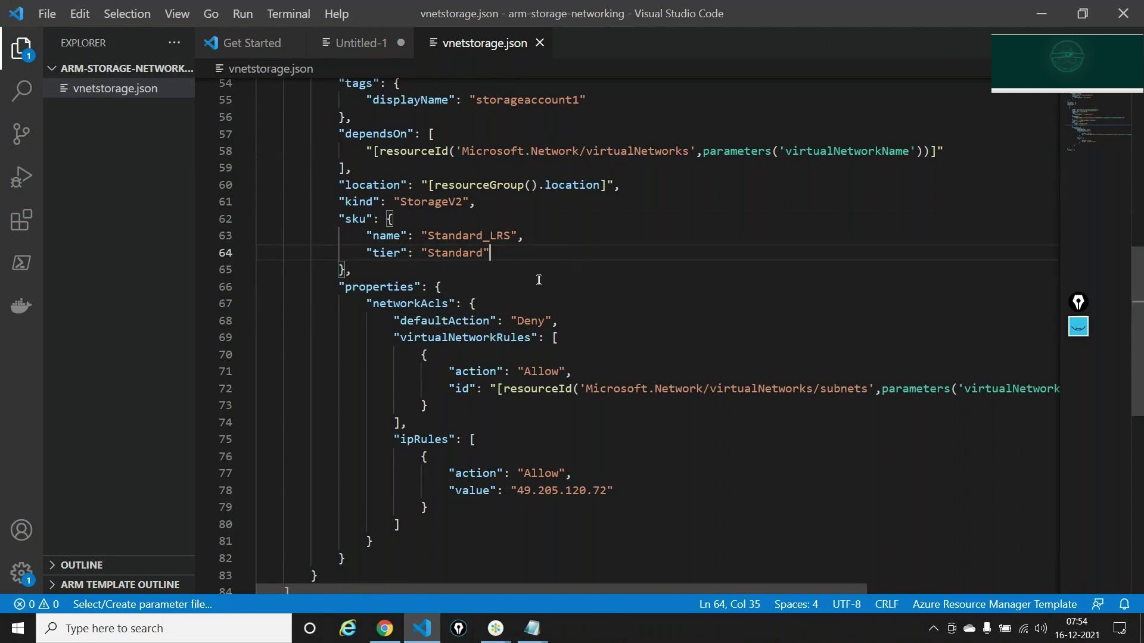
left_click(514, 322)
double_click(516, 322)
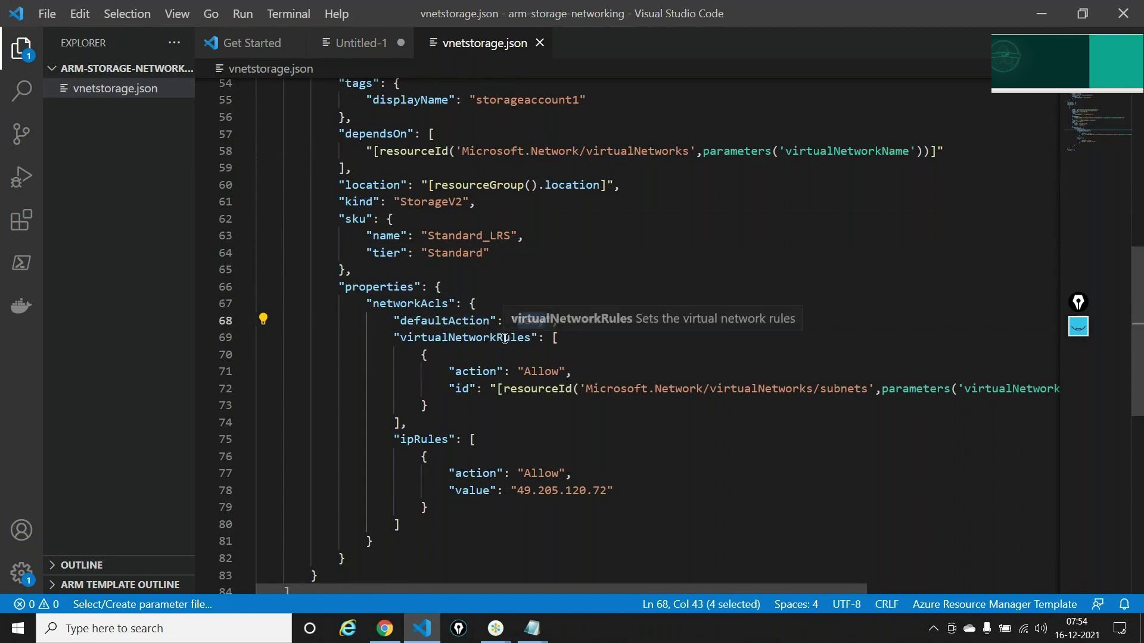
double_click(510, 338)
double_click(542, 371)
triple_click(539, 388)
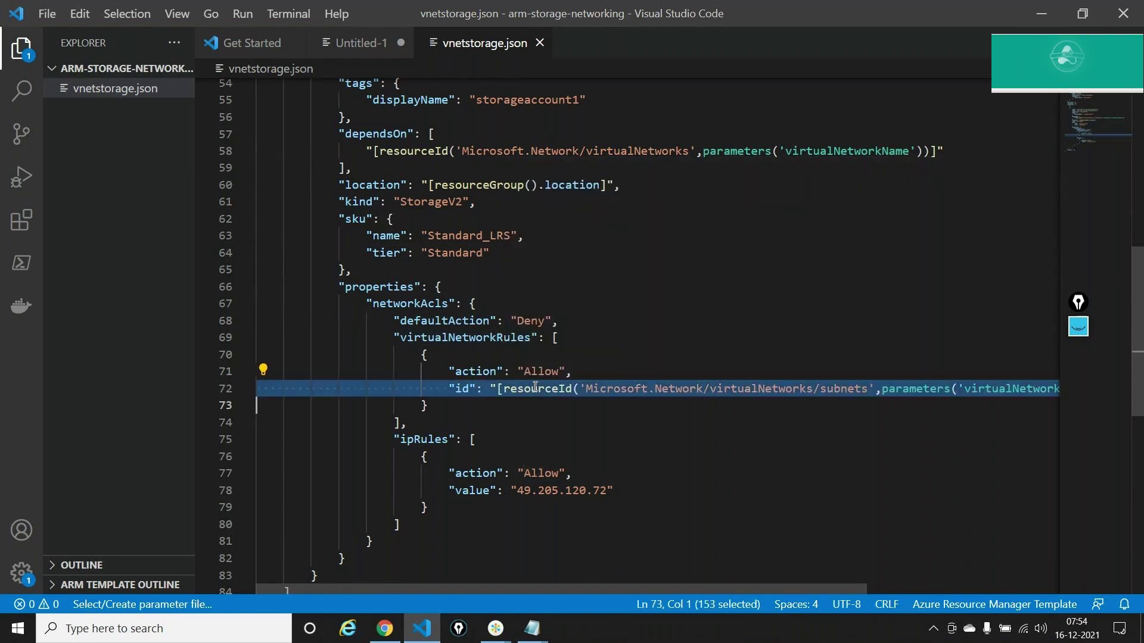
key("ctrl+a")
double_click(427, 440)
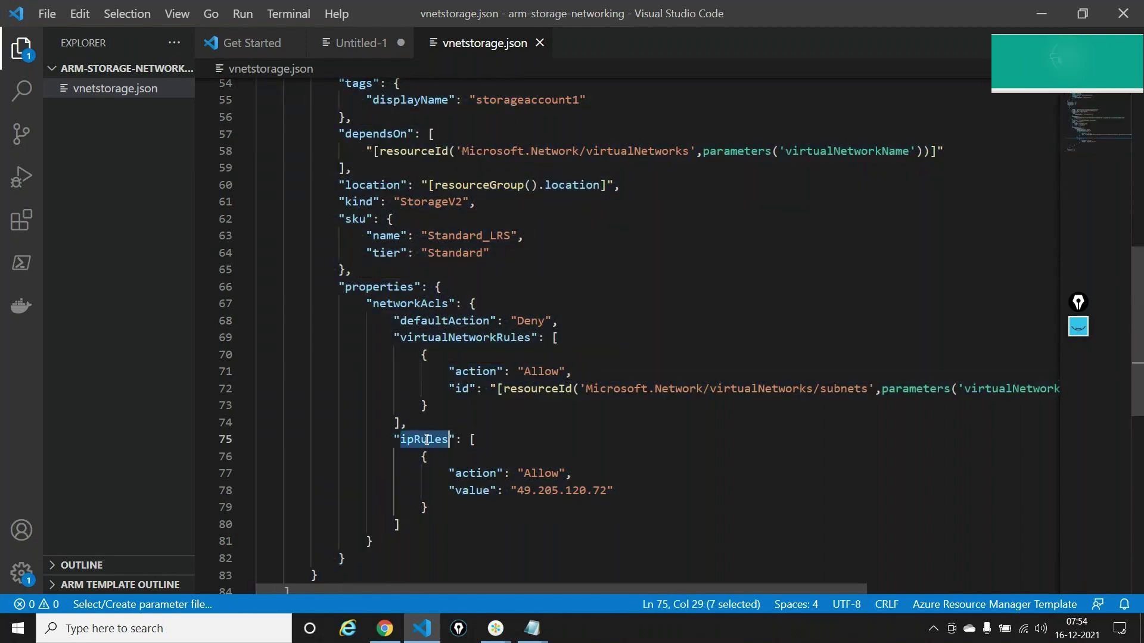
double_click(533, 473)
double_click(561, 490)
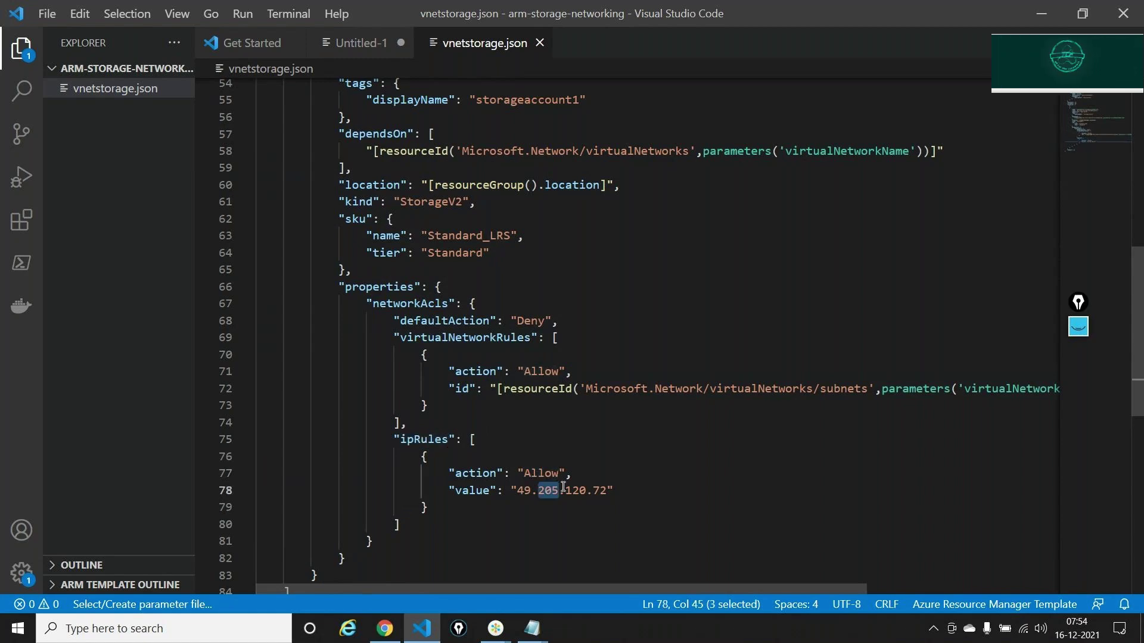
scroll(684, 244, "up", 10)
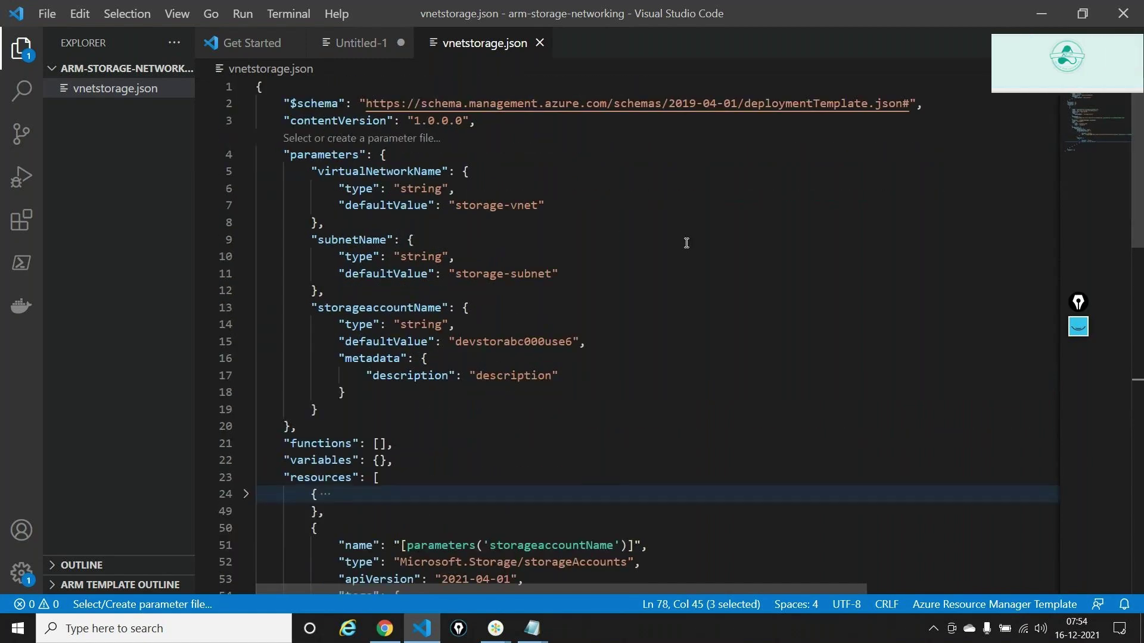
key("alt+Tab")
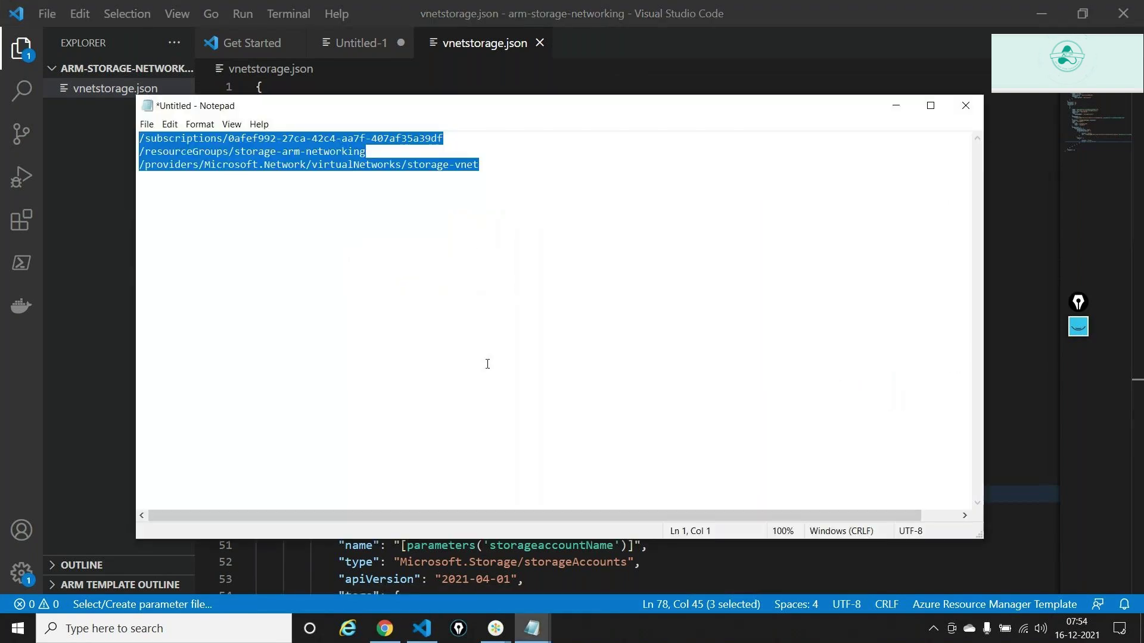
left_click(891, 108)
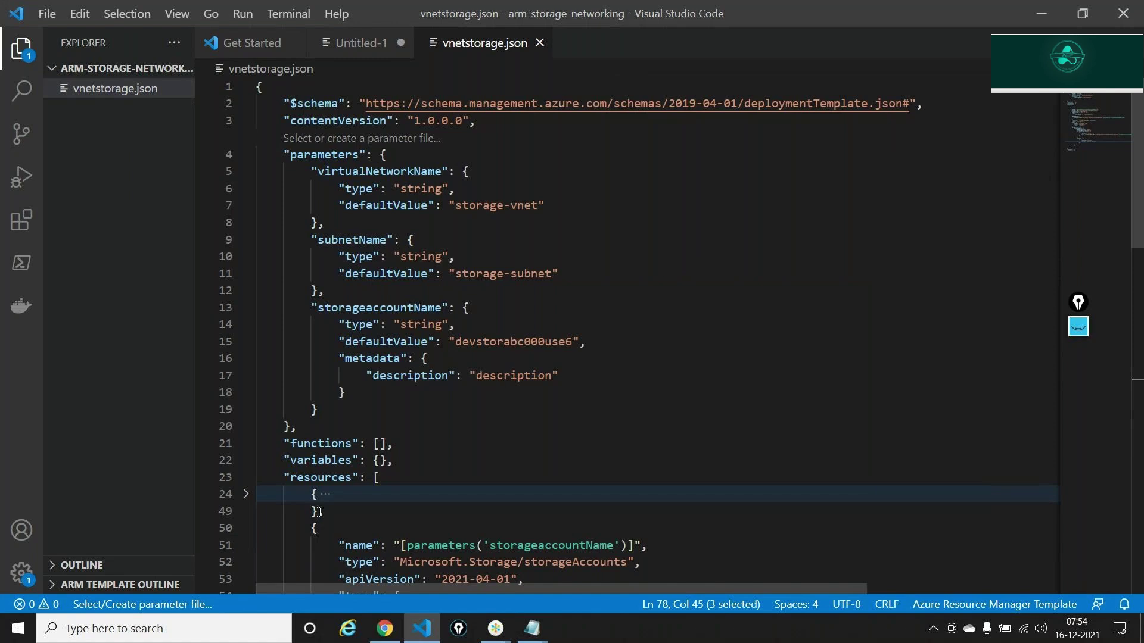
- Switch to the Azure portal in Chrome and inspect storage-subnet's service endpoints in the deployed storage-vnet
left_click(374, 633)
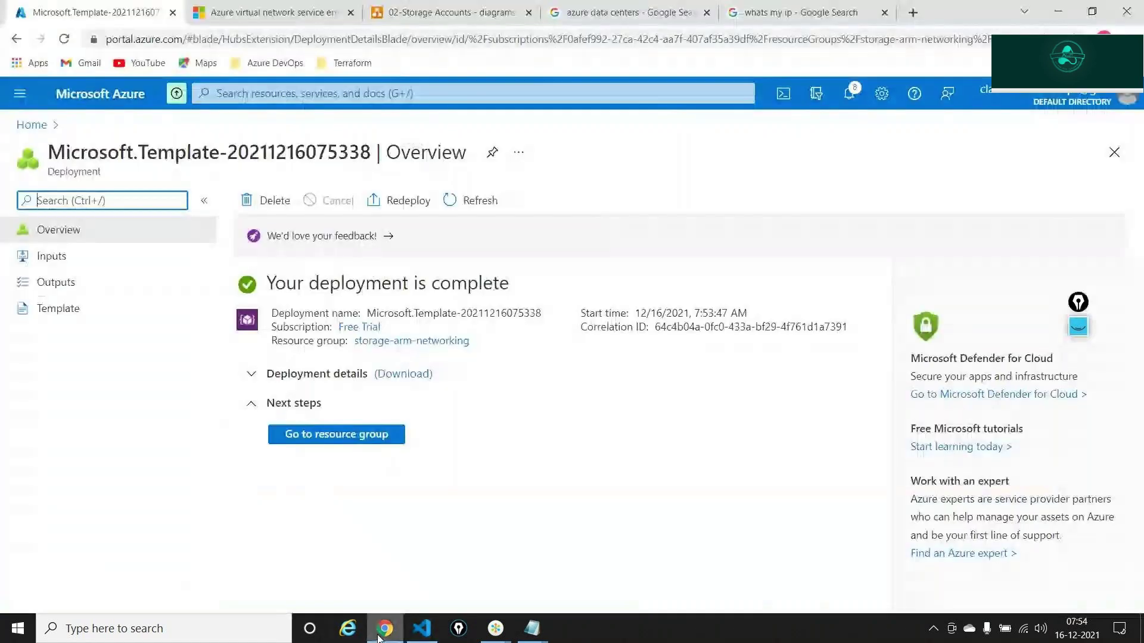
left_click(295, 434)
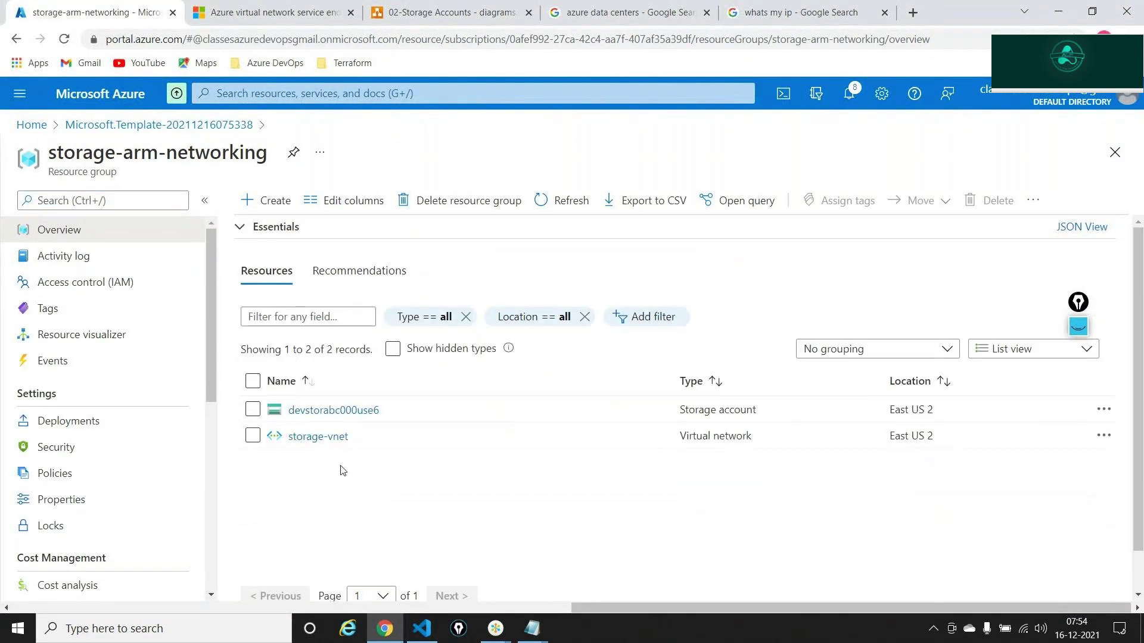
left_click(318, 437)
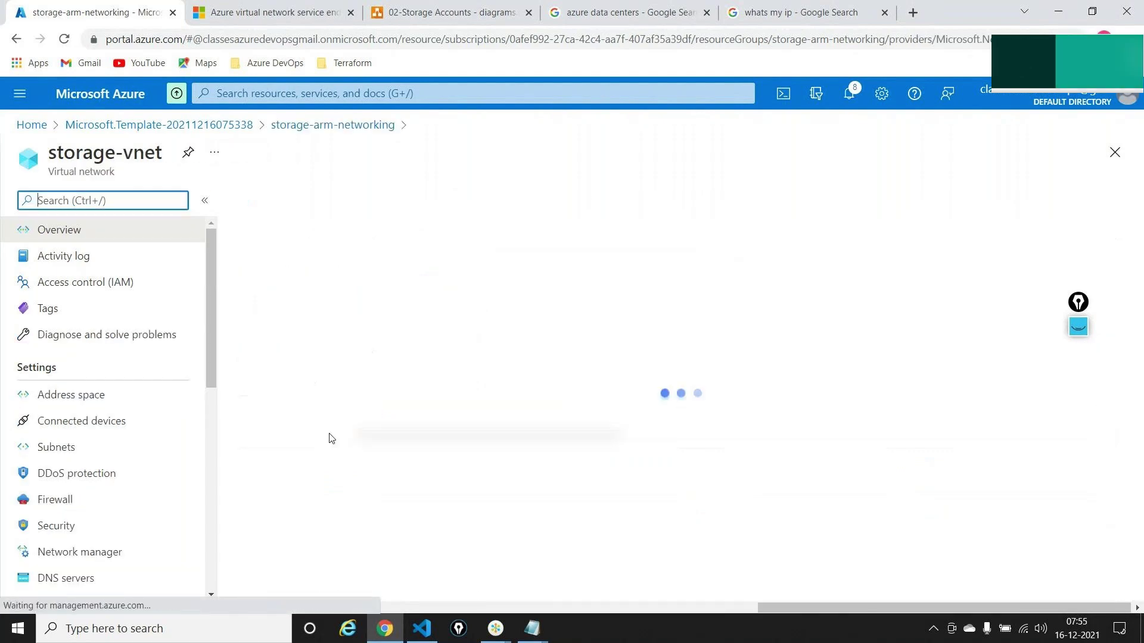
left_click(127, 443)
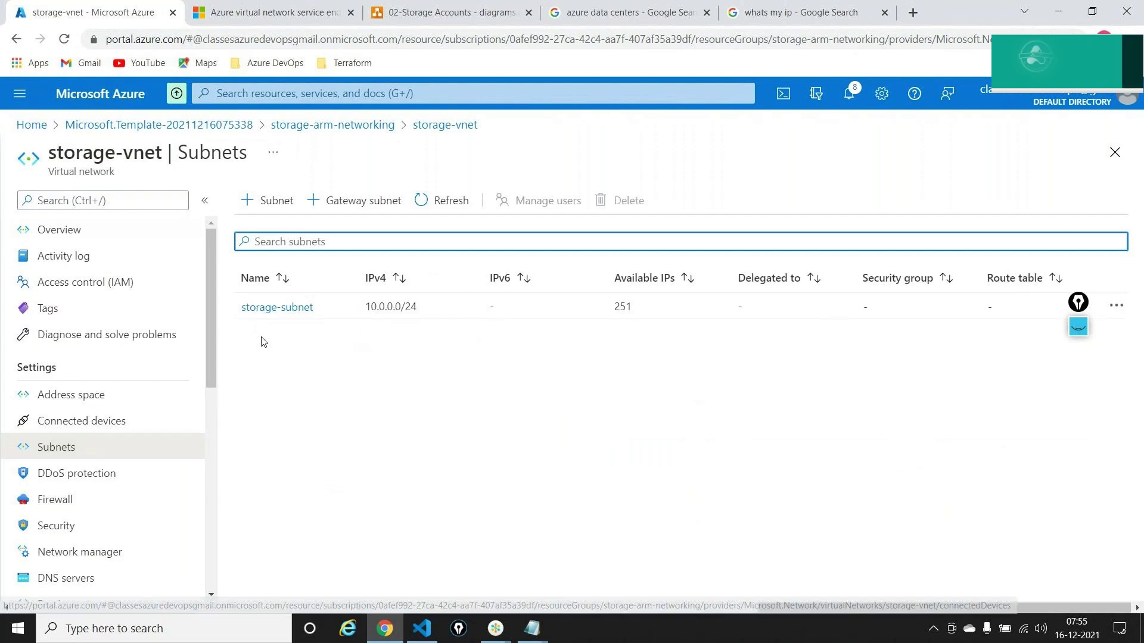
left_click(277, 307)
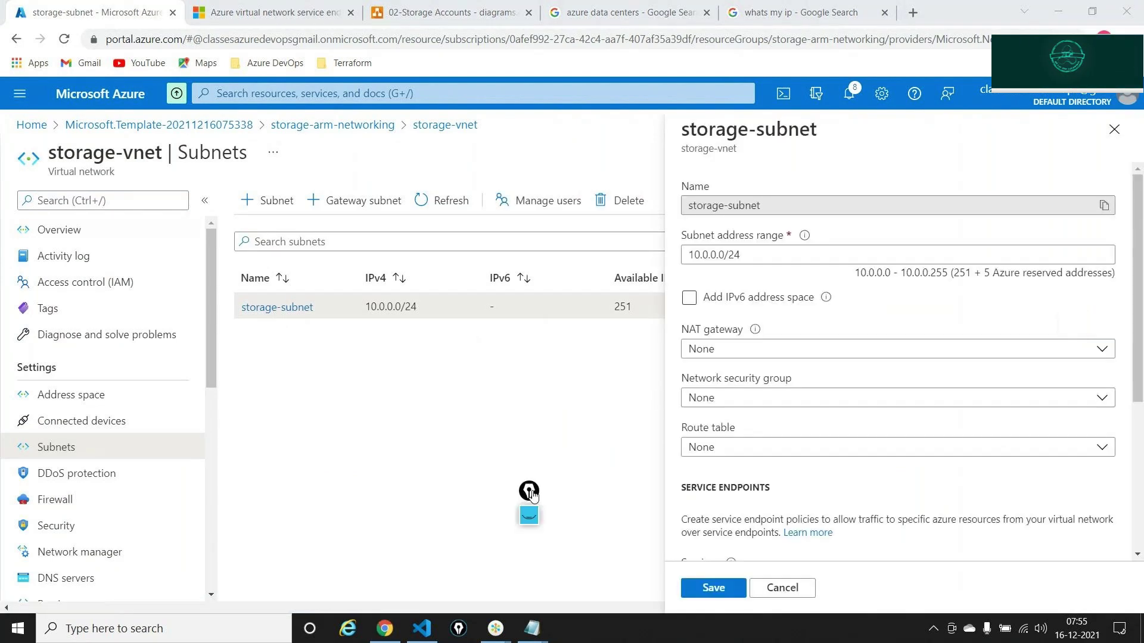
scroll(927, 351, "down", 5)
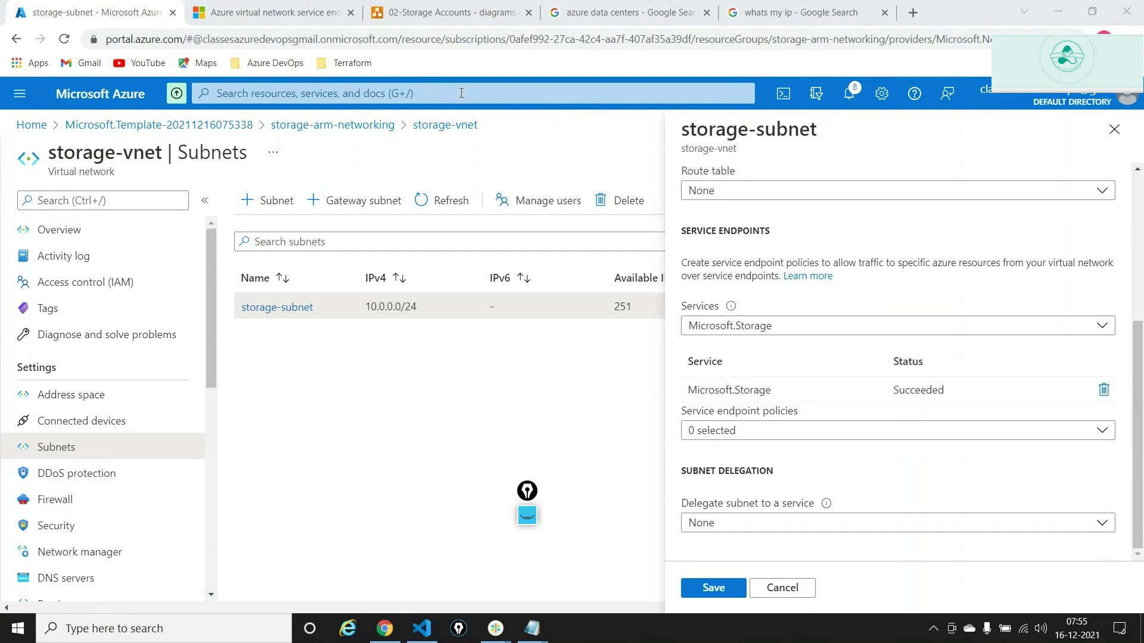
- Return to the storage-arm-networking resource group and open the Networking settings of the devstorabc000use6 storage account
left_click(435, 126)
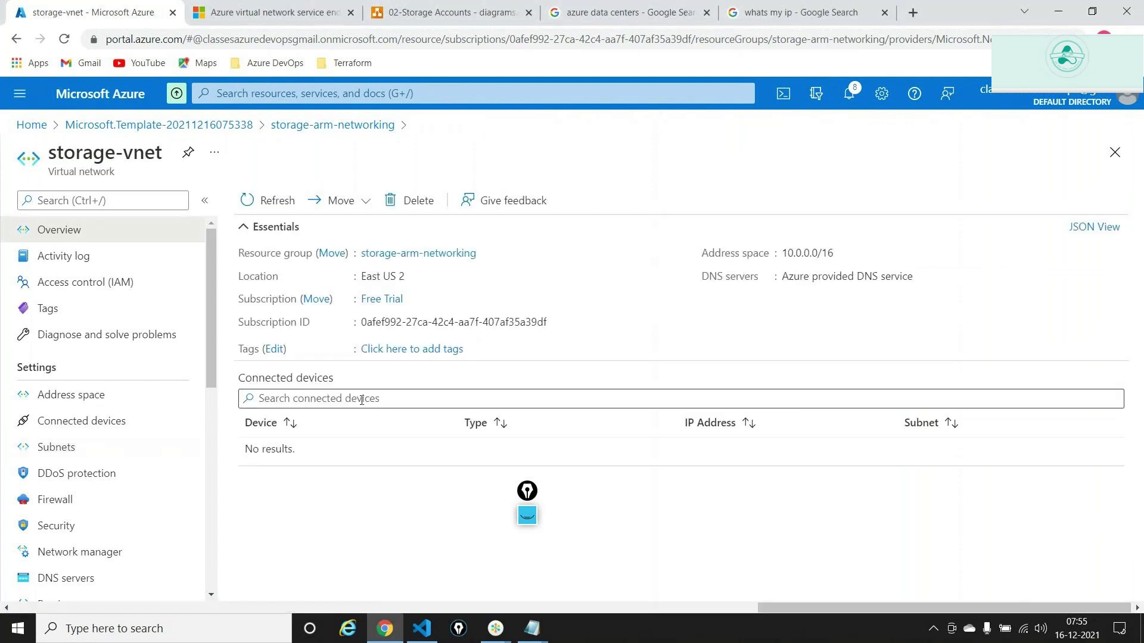
left_click(319, 125)
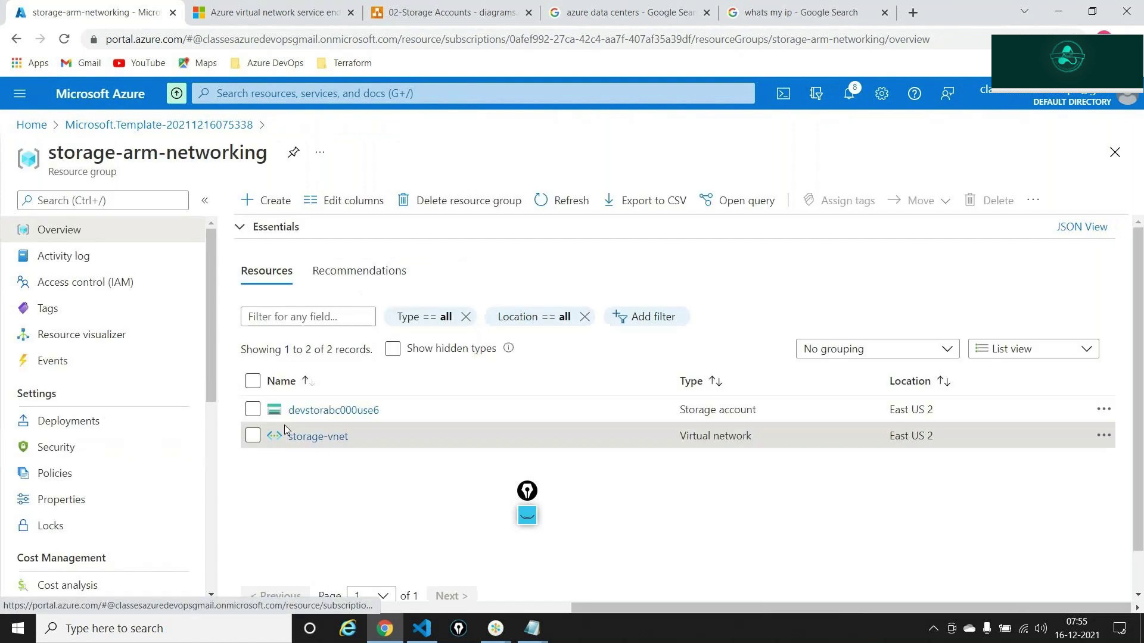
left_click(319, 417)
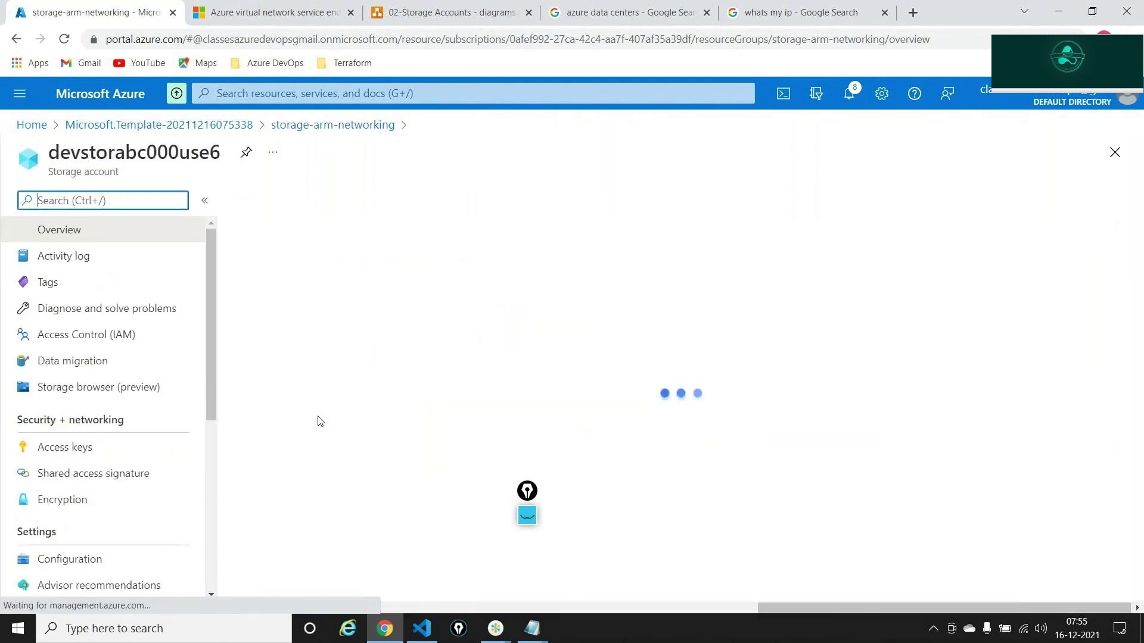
left_click(157, 200)
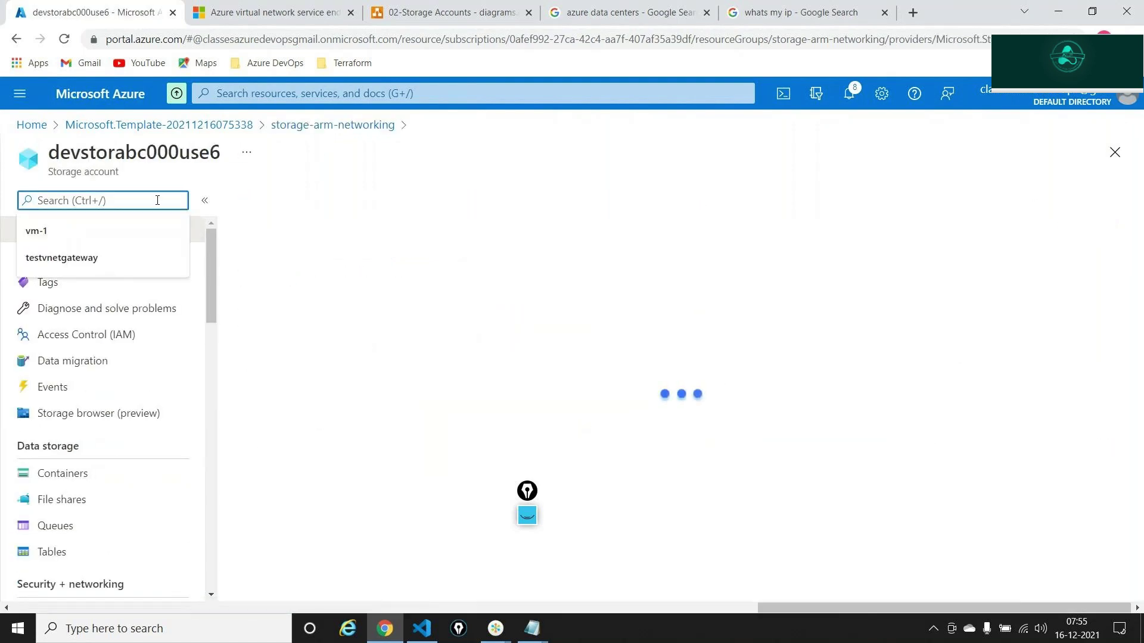
type("net")
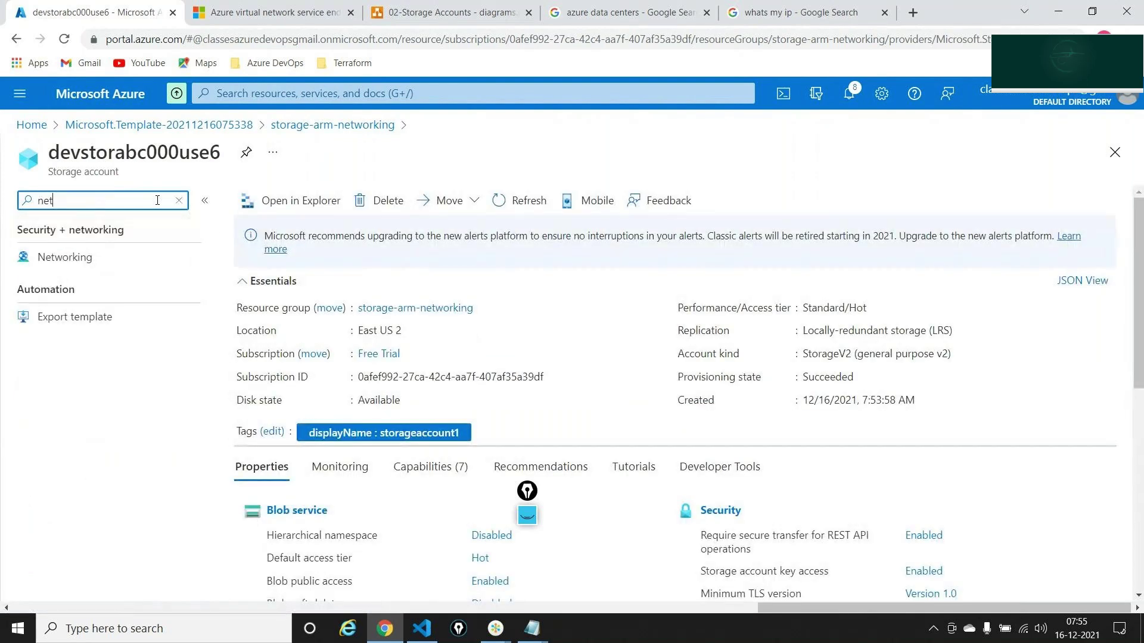
left_click(100, 257)
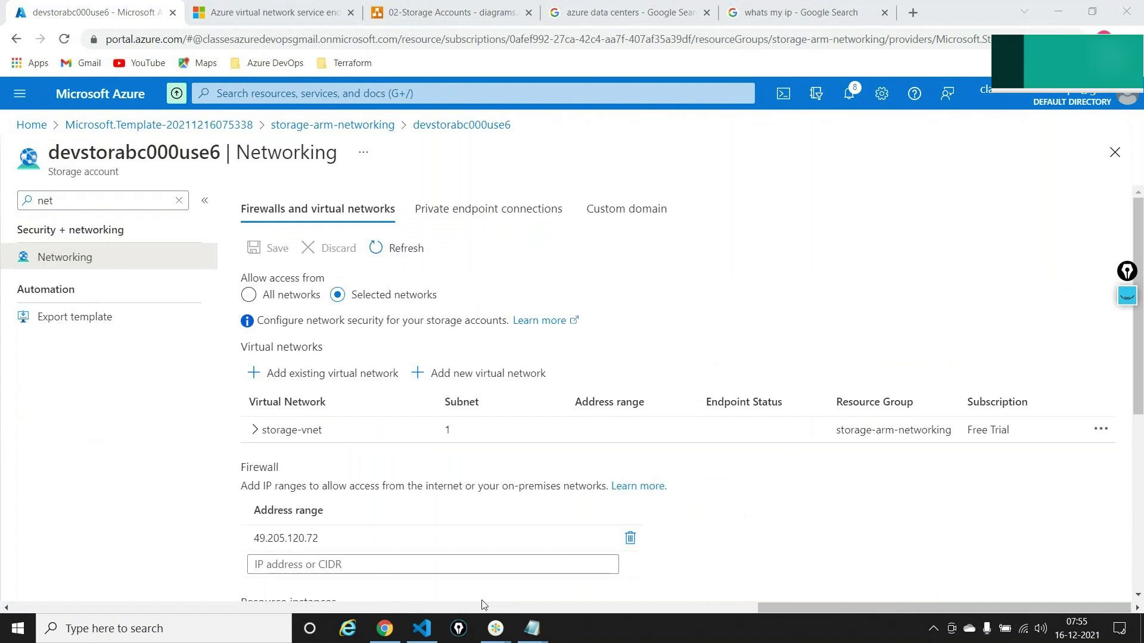
- Switch to Visual Studio Code and review the storage account resource's network rules in vnetstorage.json
left_click(423, 628)
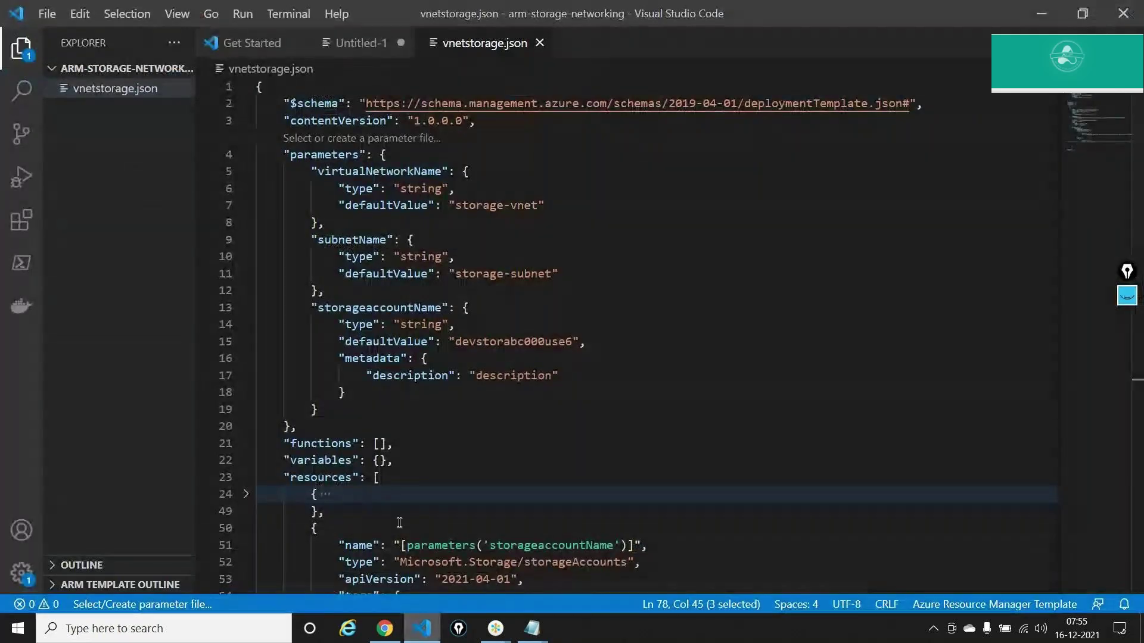
scroll(411, 513, "down", 4)
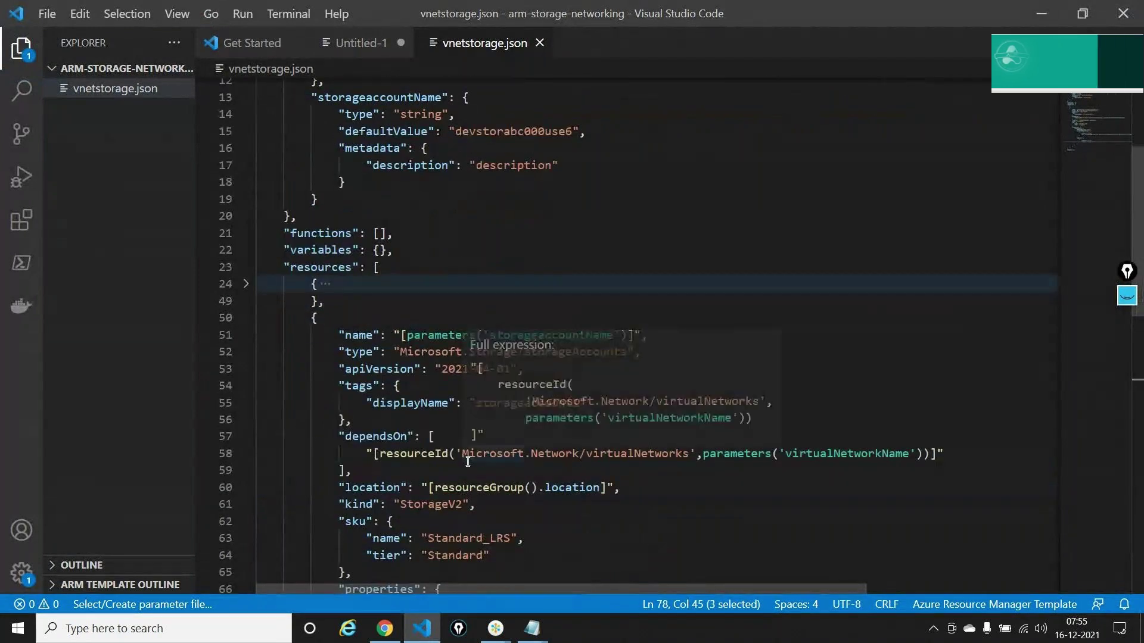
scroll(468, 462, "down", 2)
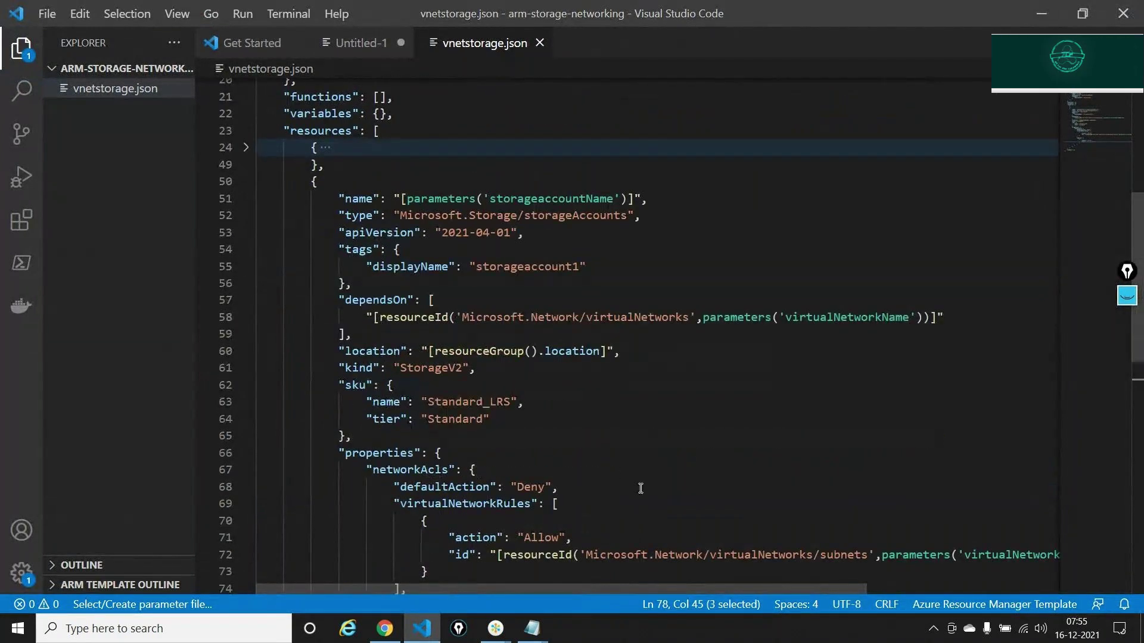
- Switch back to the Azure portal in Chrome and expand storage-vnet in the storage account's allowed virtual networks to check its subnet
key("alt+Tab")
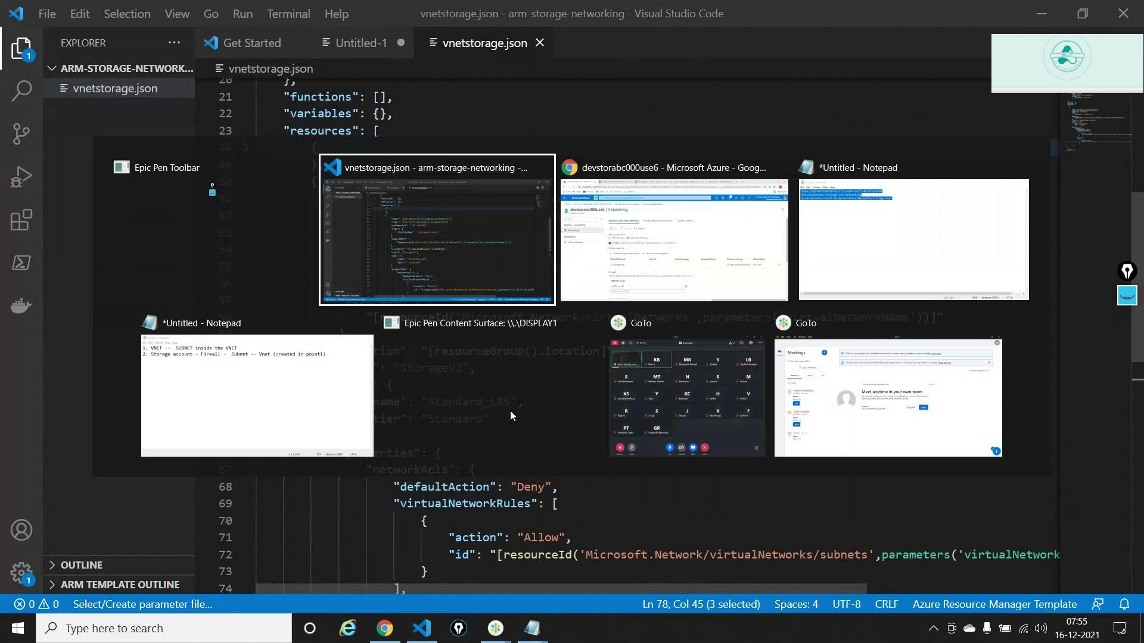
key("alt+Tab")
scroll(255, 335, "down", 2)
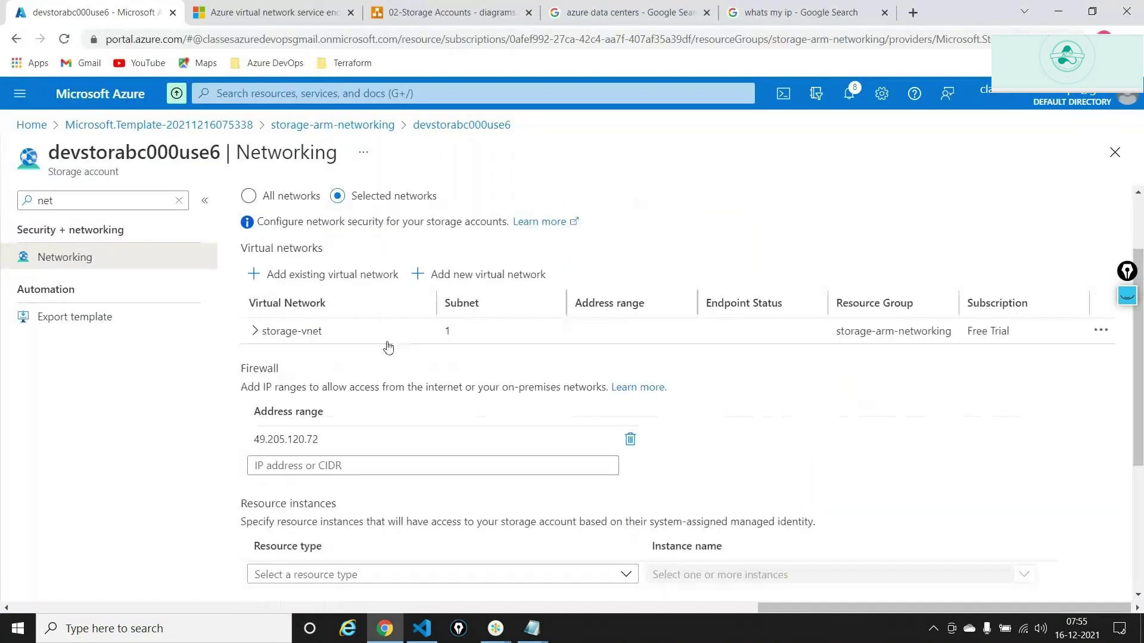
left_click(254, 332)
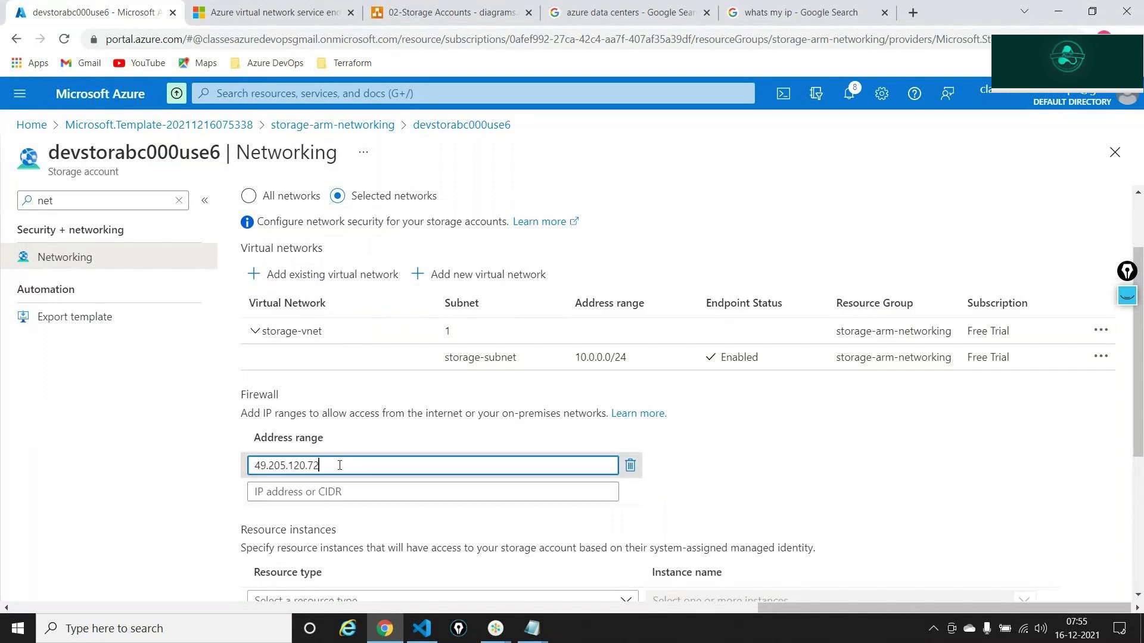
- Check the allowed IP address range in the storage account's firewall settings
left_click_drag(320, 465, 137, 450)
left_click(136, 448)
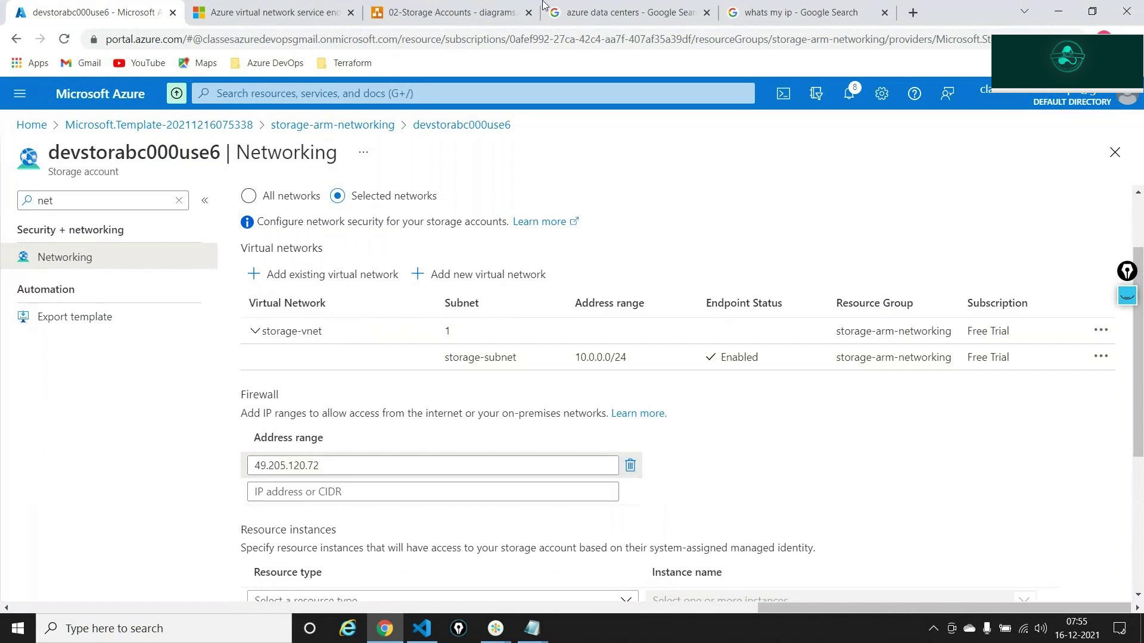
key("alt+Tab")
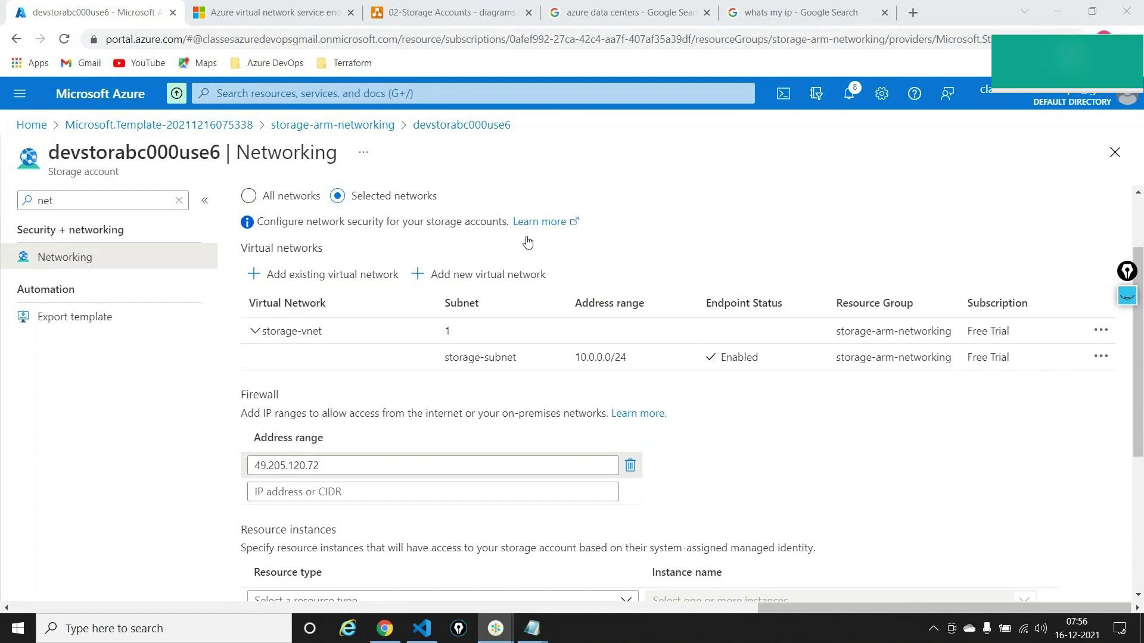
- Switch to Visual Studio Code and expand the virtual network resource in vnetstorage.json to review its subnet definition and service endpoint
left_click(422, 630)
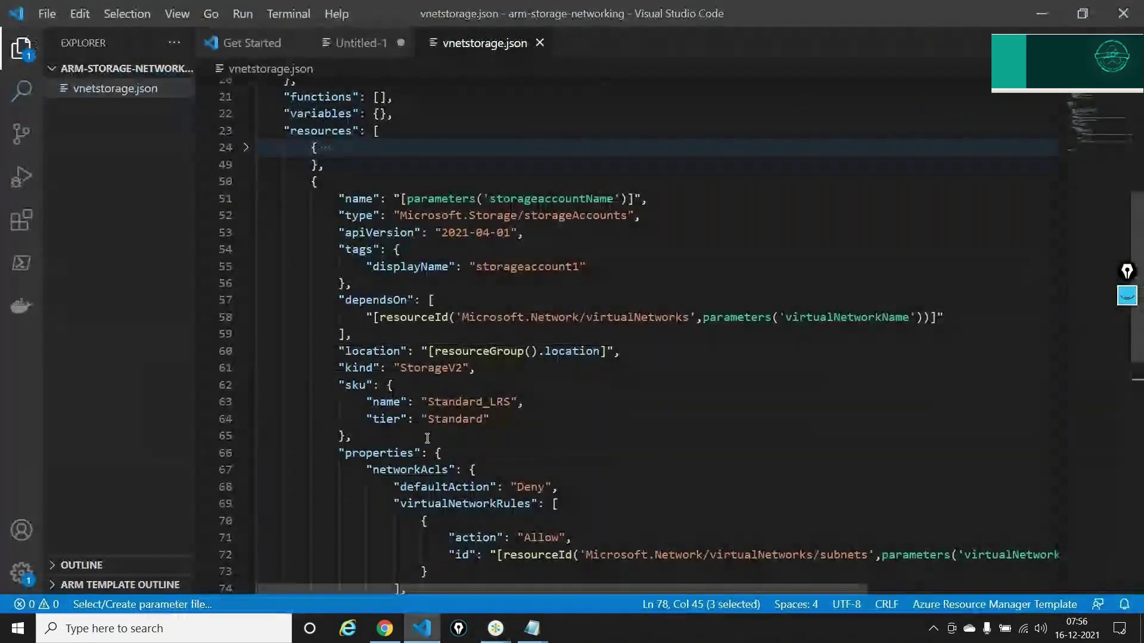
left_click(246, 147)
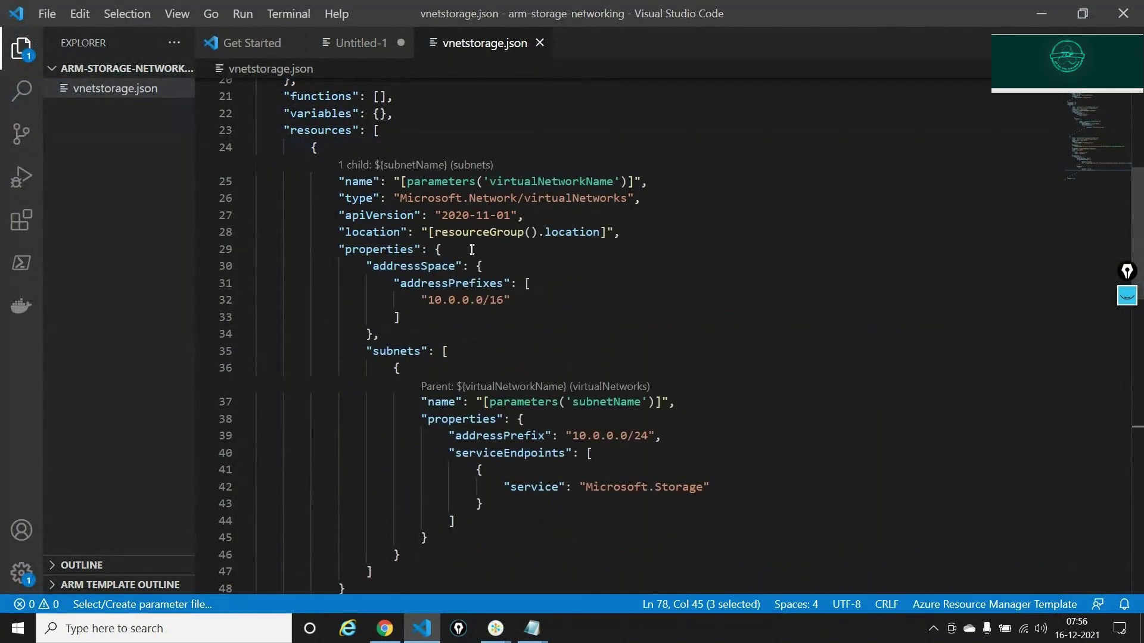
scroll(503, 325, "down", 2)
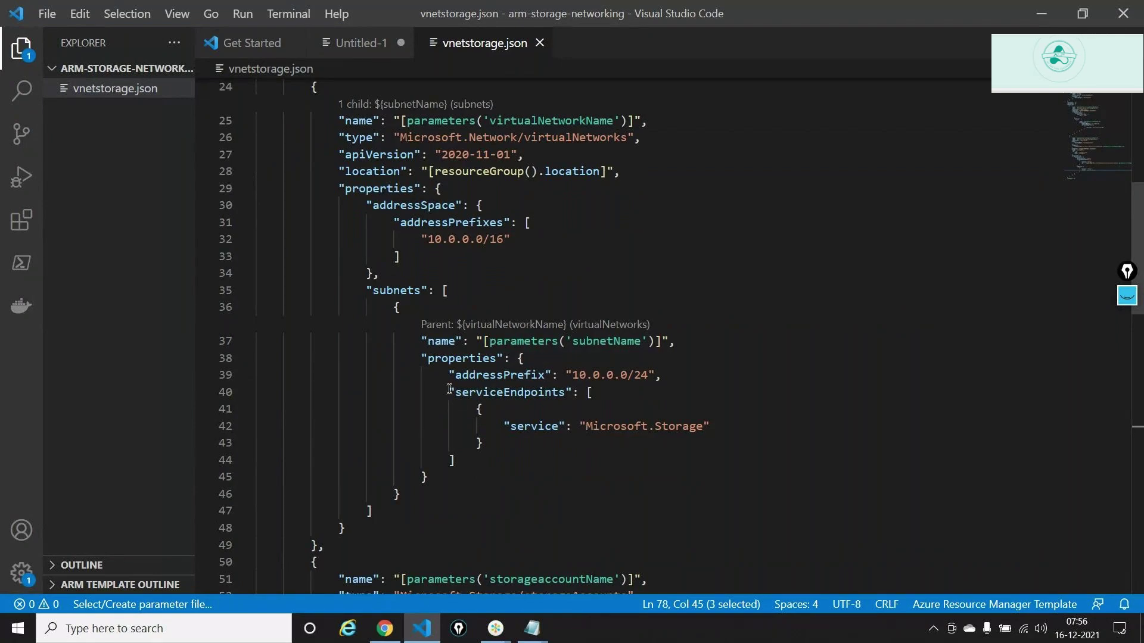
left_click_drag(395, 310, 412, 489)
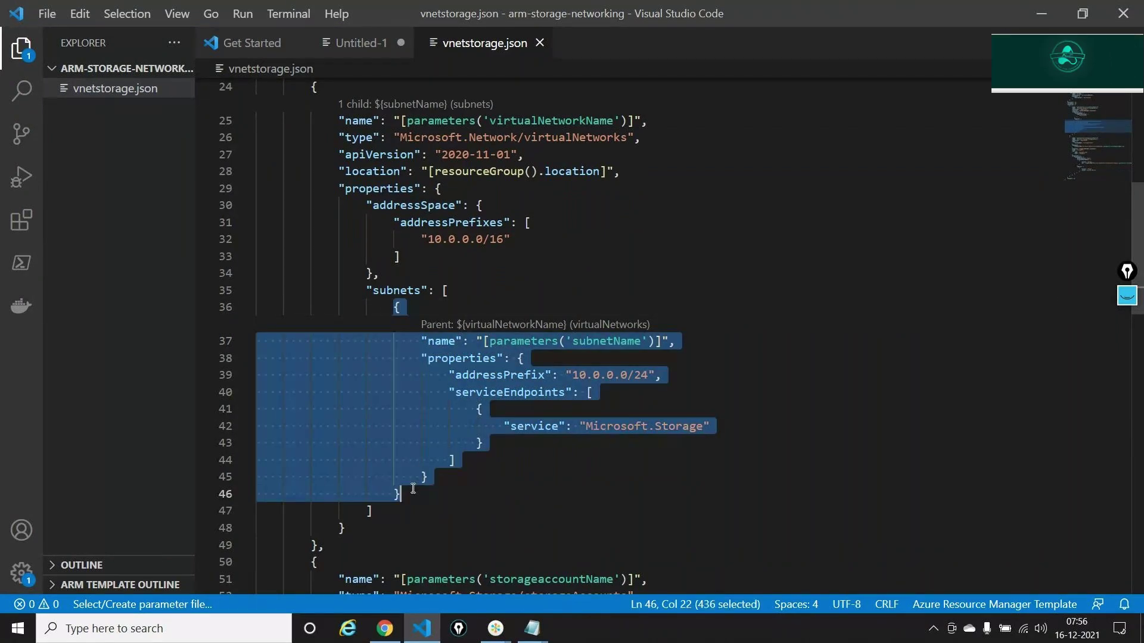
left_click(653, 520)
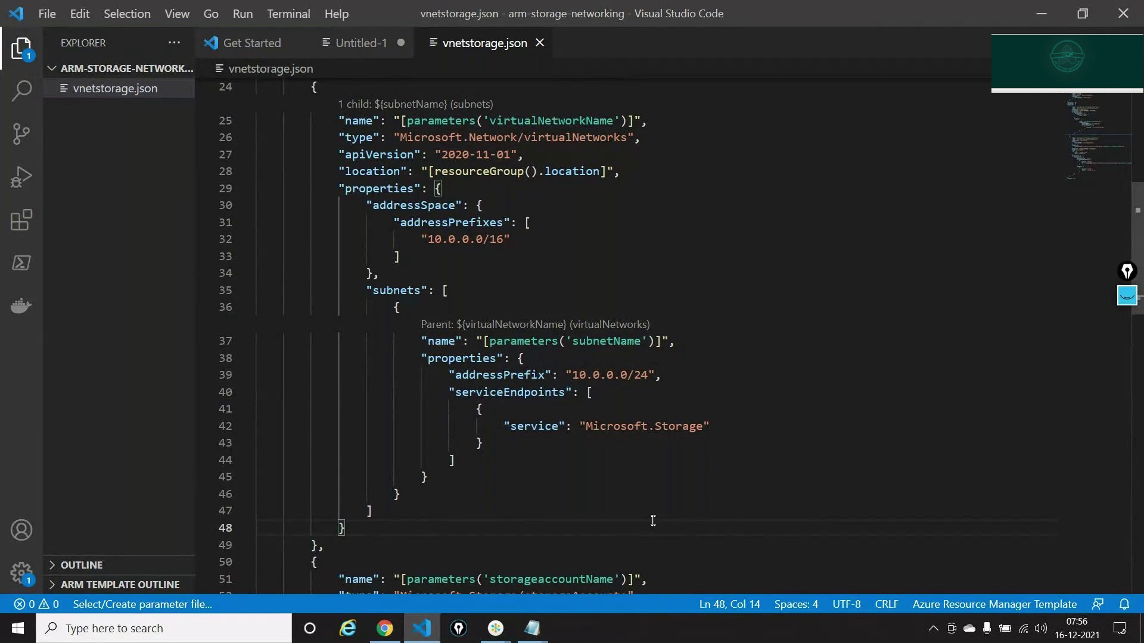
- Review the subnet resourceId expression in the storage account's virtualNetworkRules
scroll(653, 520, "down", 9)
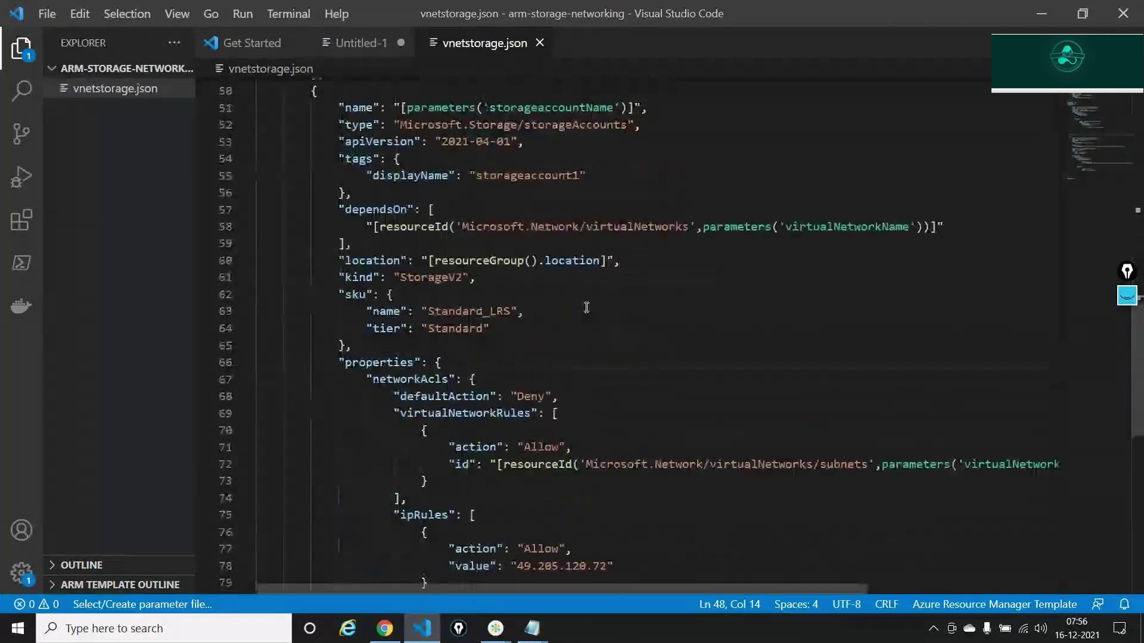
scroll(586, 308, "down", 1)
left_click(503, 418)
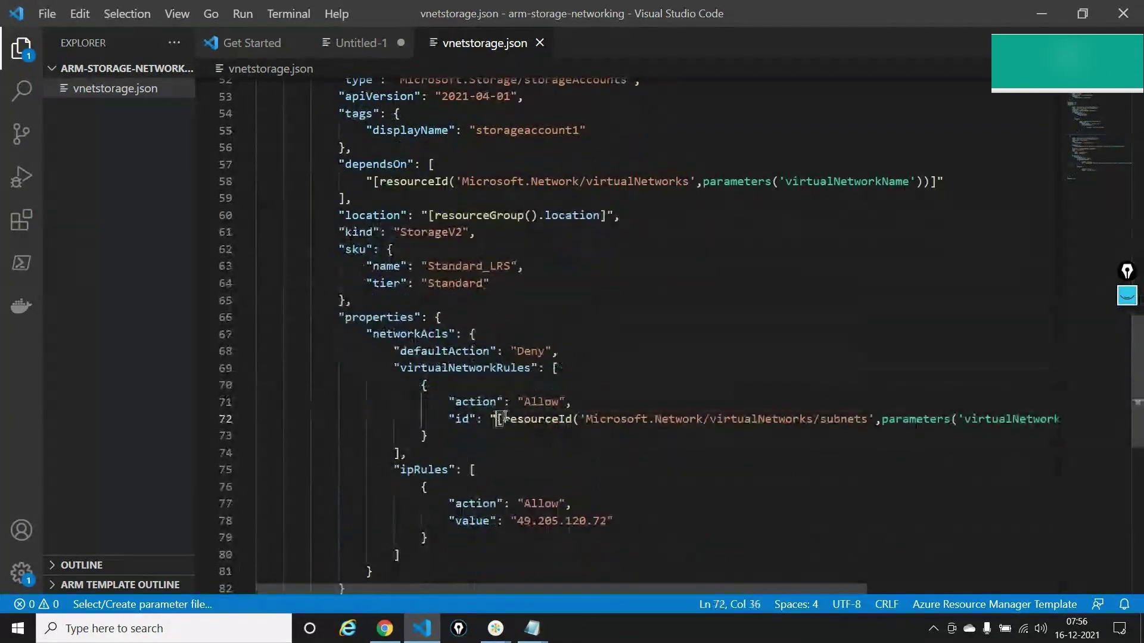
left_click_drag(504, 418, 1102, 427)
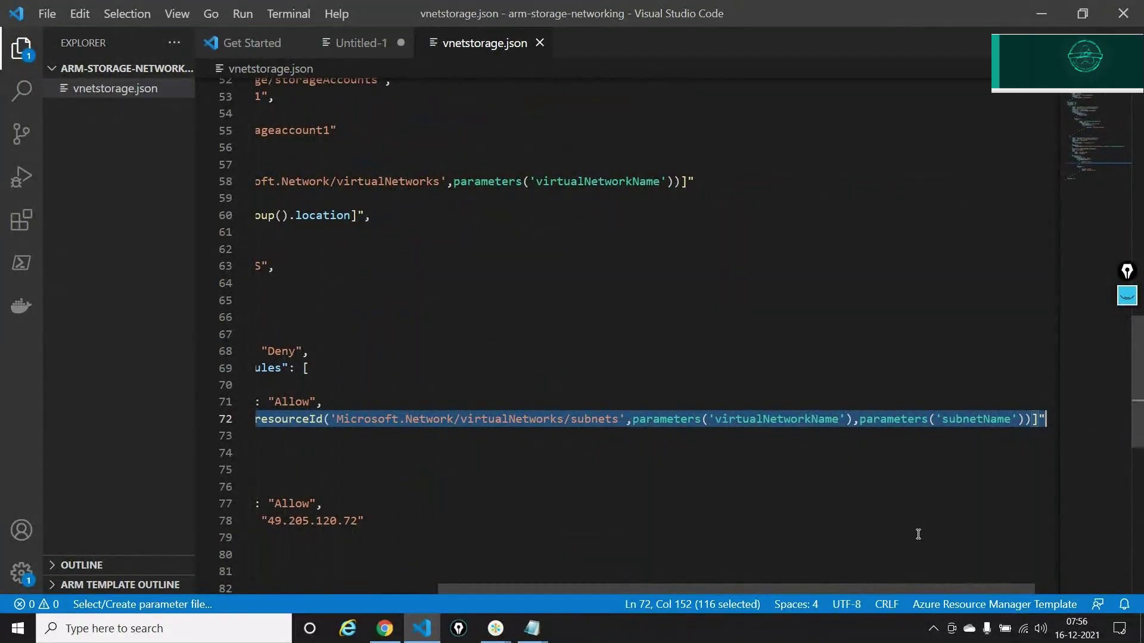
scroll(918, 534, "left", 5)
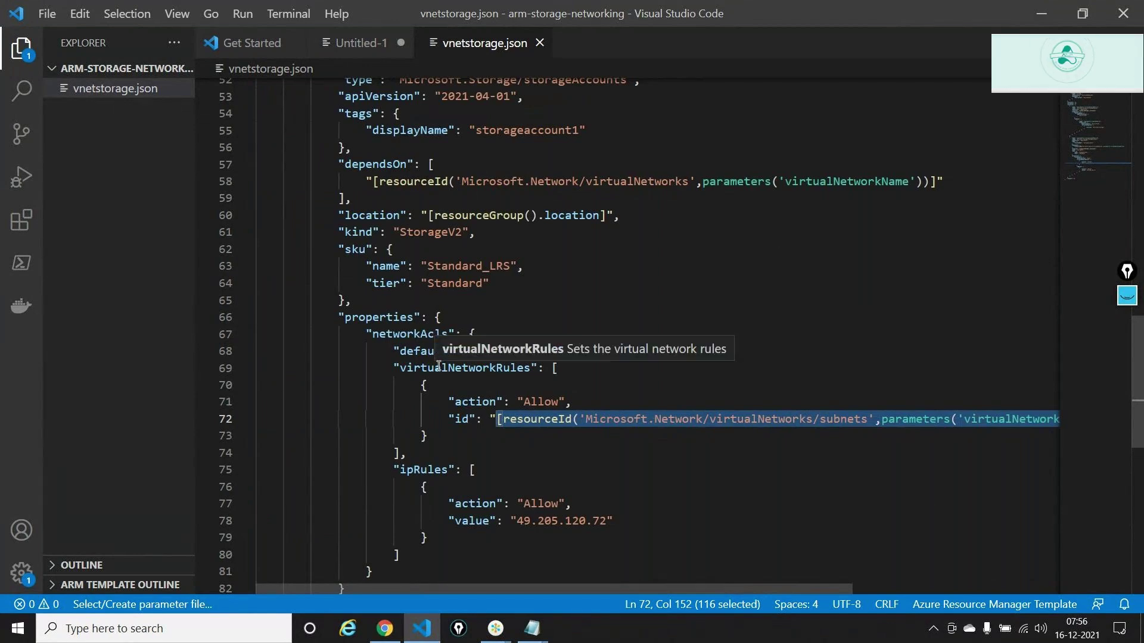
left_click(434, 385)
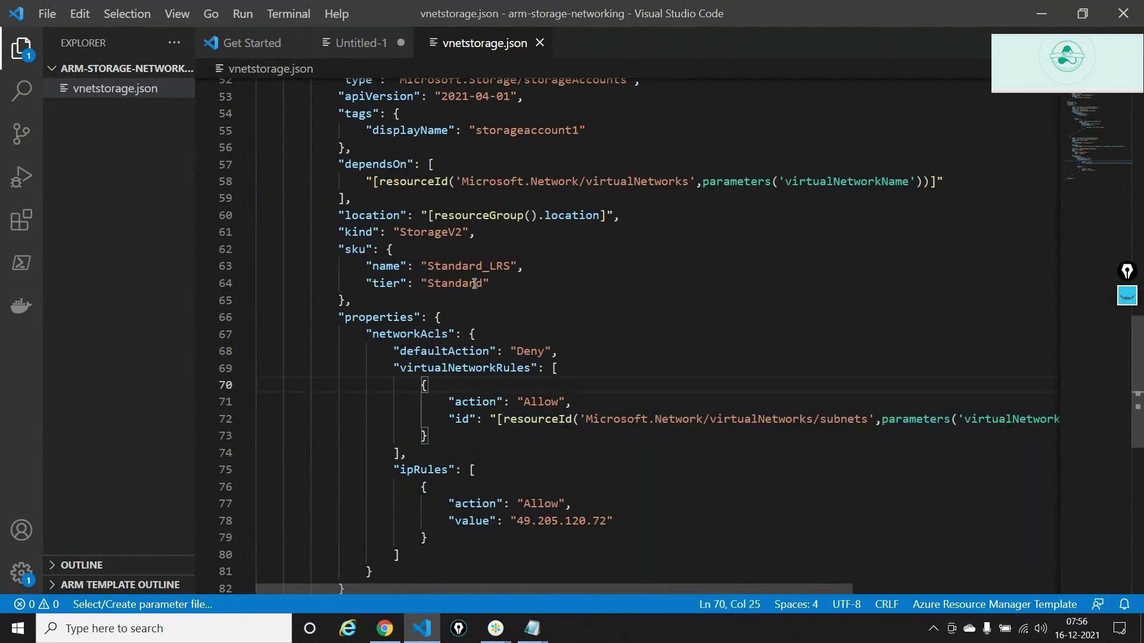
- Duplicate the subnet block as a second entry in the virtual network's subnets array
scroll(474, 283, "up", 6)
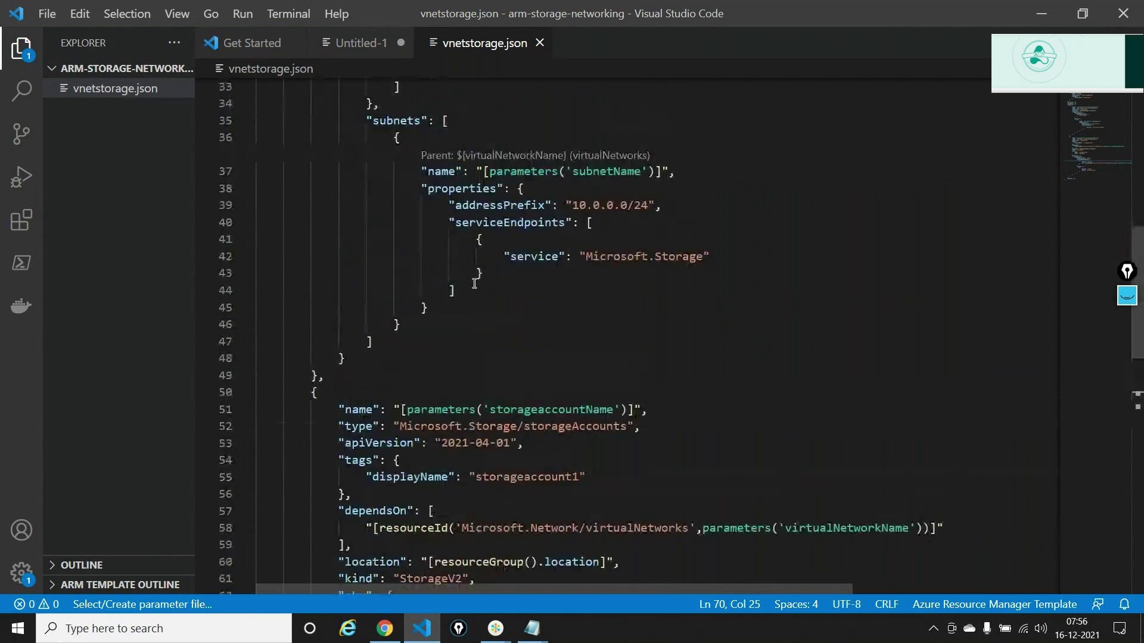
left_click_drag(402, 324, 380, 138)
key("ctrl+c")
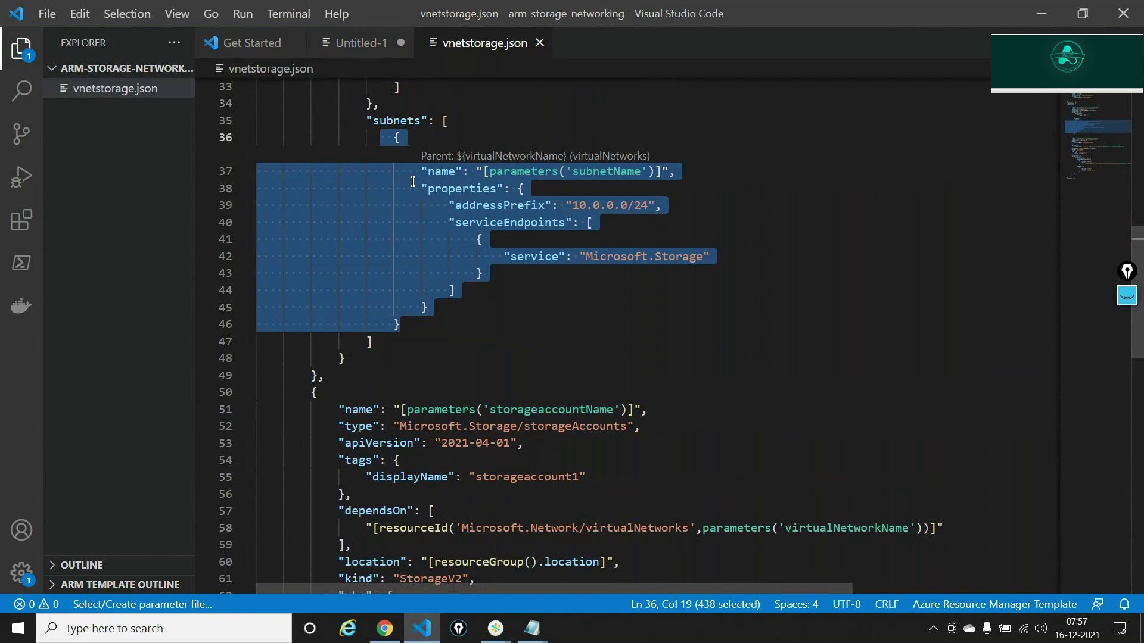
left_click(417, 324)
type(",")
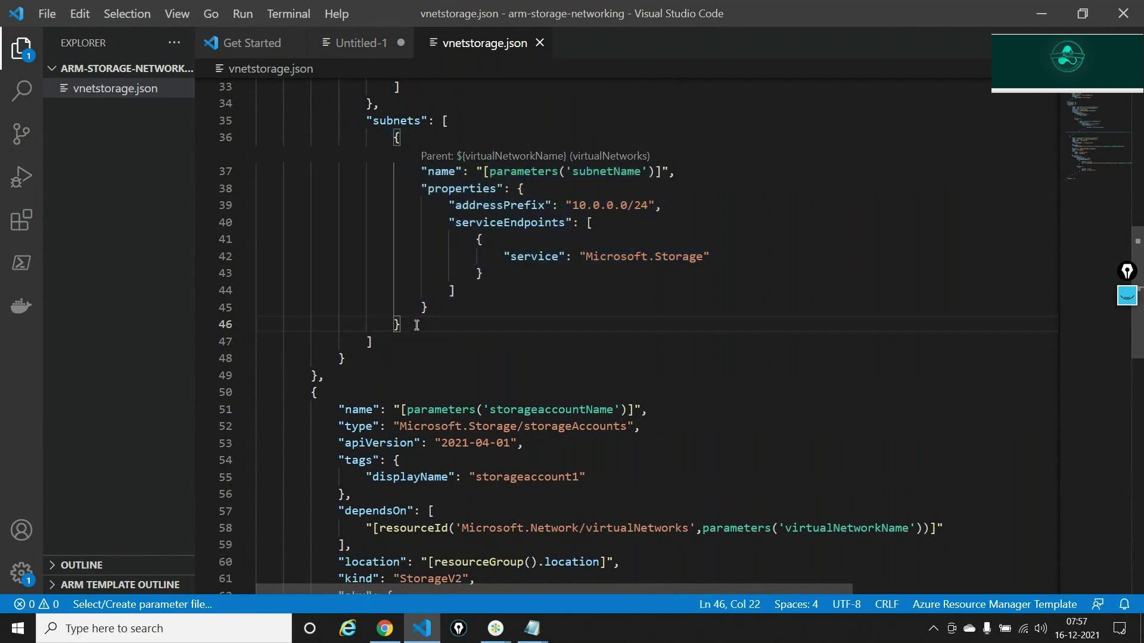
key("Return")
key("ctrl+v")
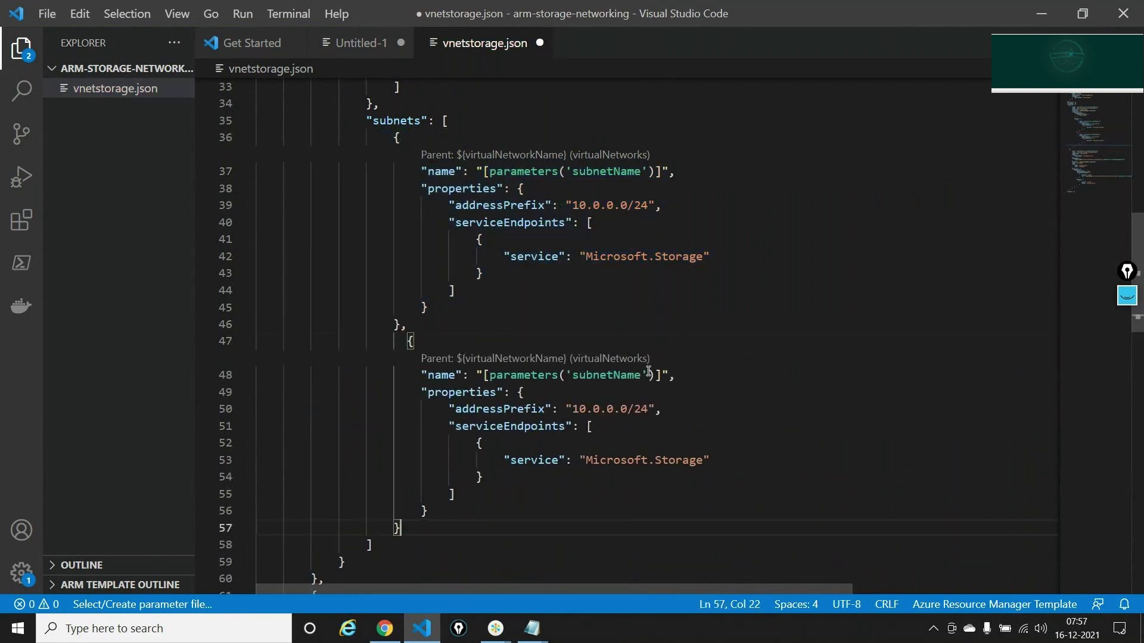
- Make the second subnet's name use the parameter subnetName-1 and set its addressPrefix to 10.0.1.0/24
left_click(644, 375)
type("-1")
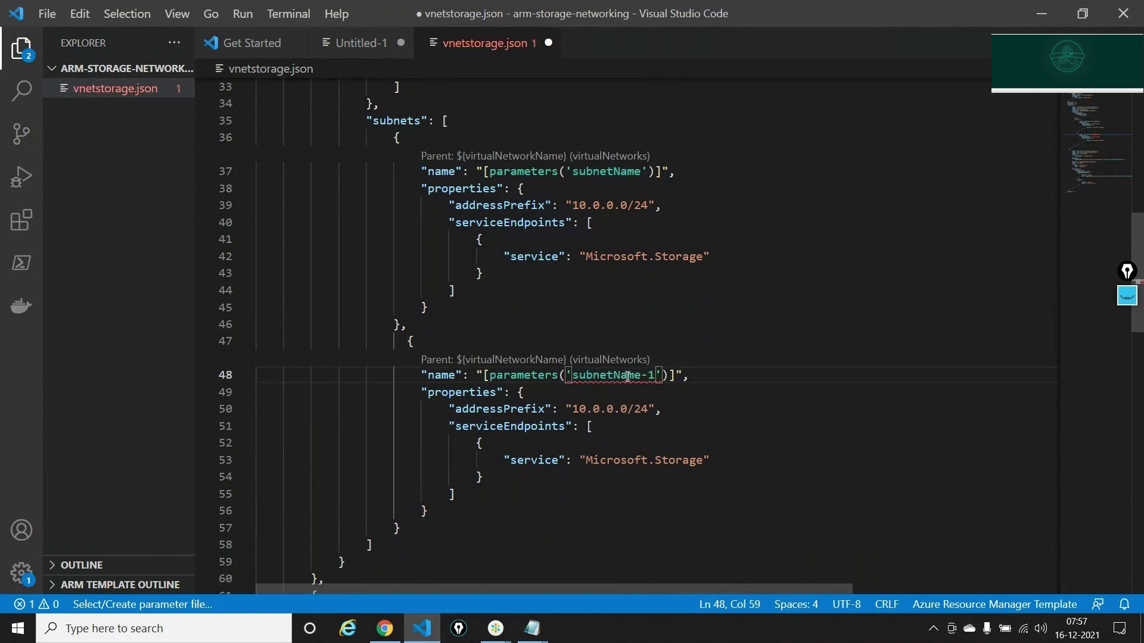
left_click(598, 411)
key("BackSpace")
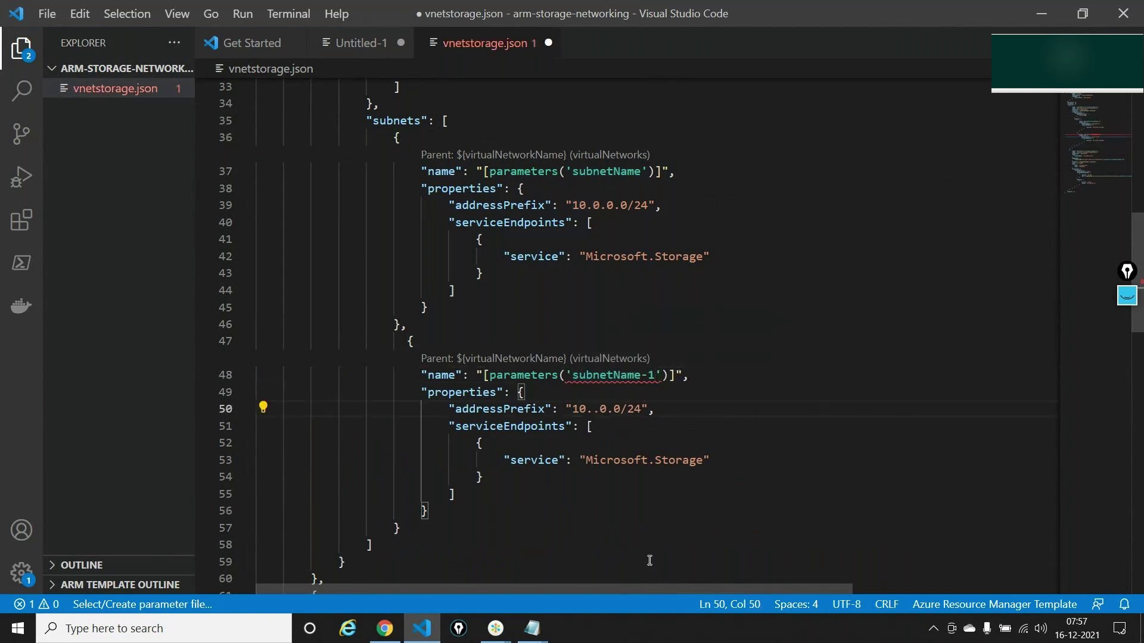
type("0")
key("Right")
key("Delete")
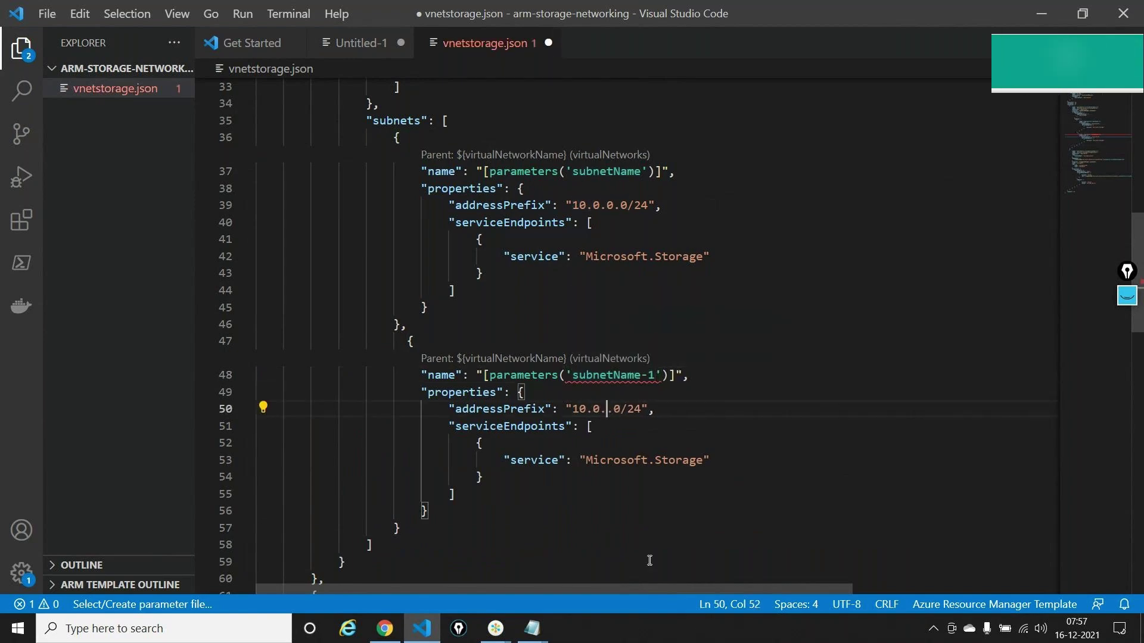
type("1")
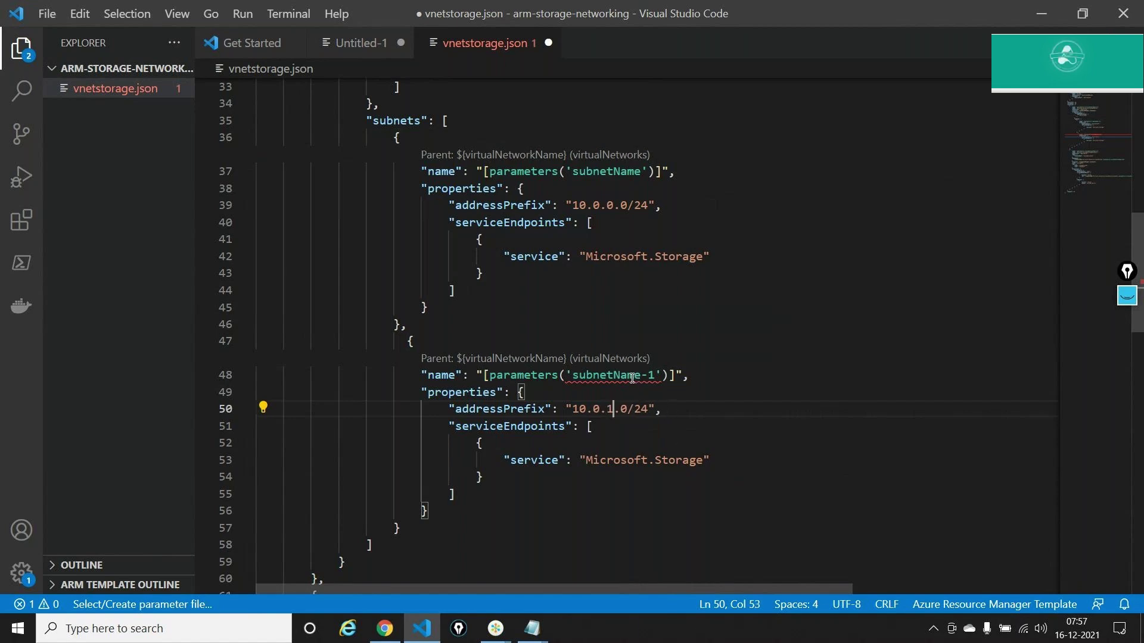
- Declare a string parameter named subnetName-1 after storageaccountName in the template's parameters
left_click_drag(656, 376, 572, 377)
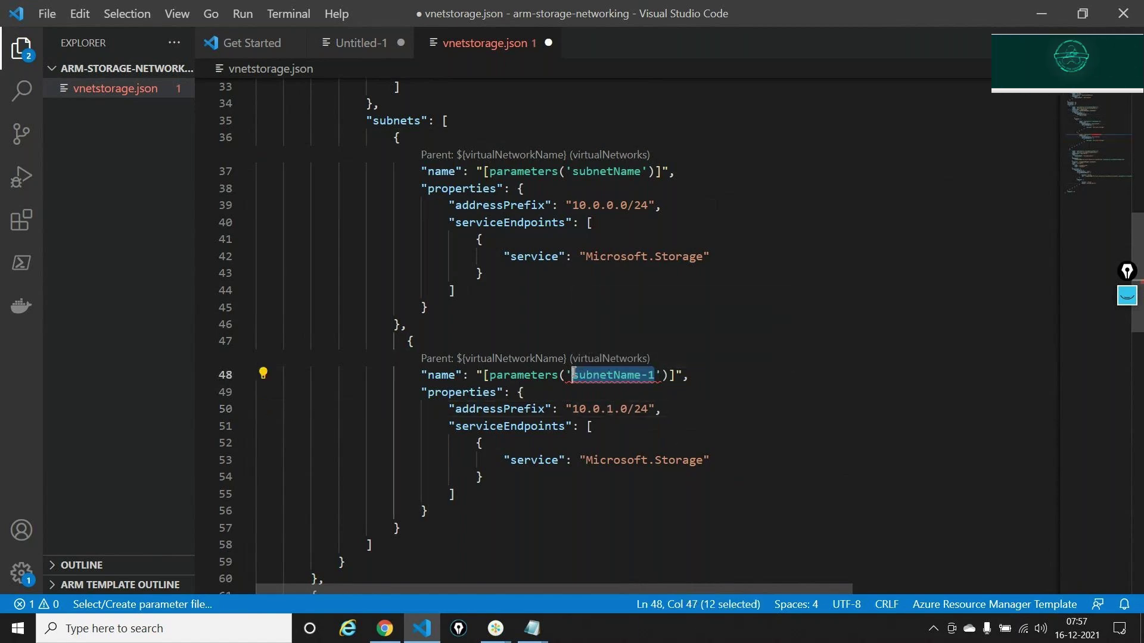
scroll(614, 215, "up", 7)
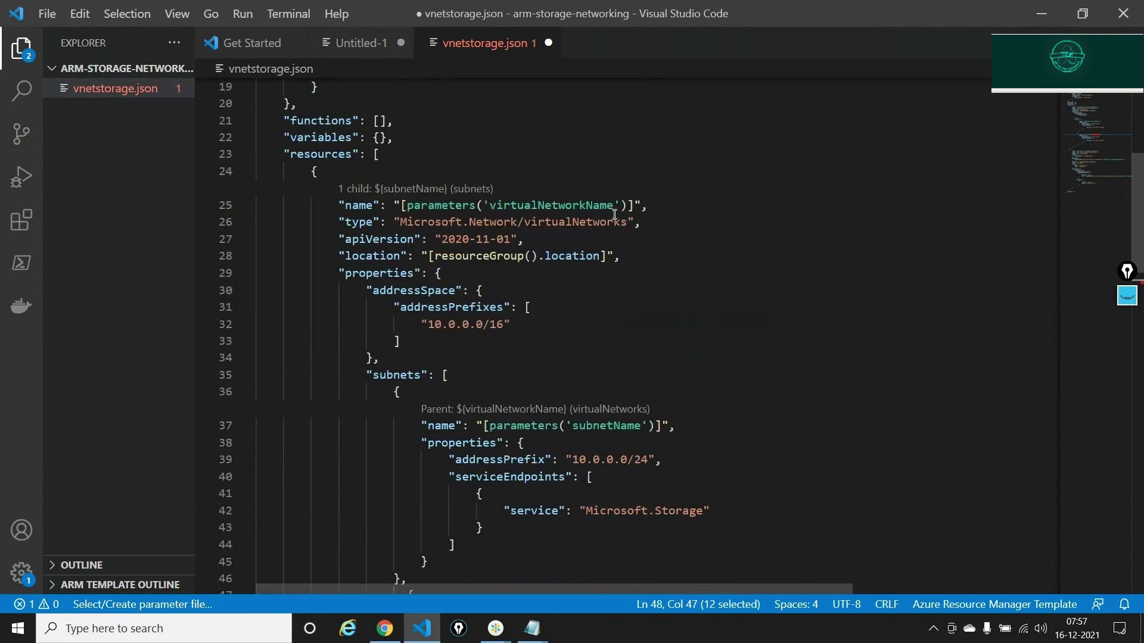
scroll(615, 215, "up", 4)
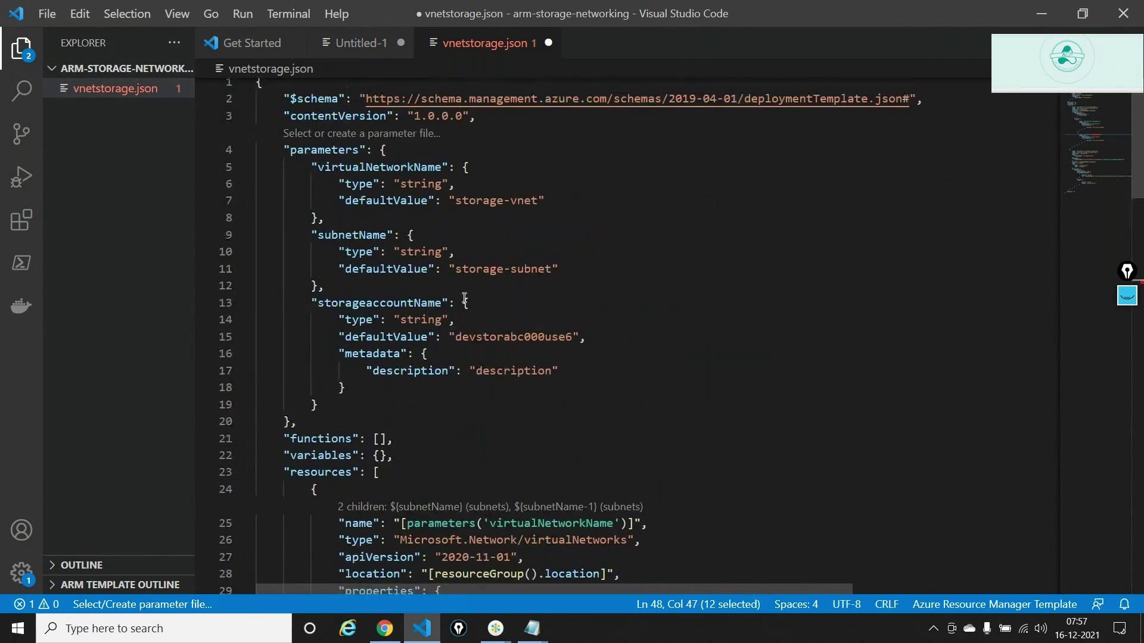
left_click(463, 303)
left_click(336, 402)
type(",")
key("Return")
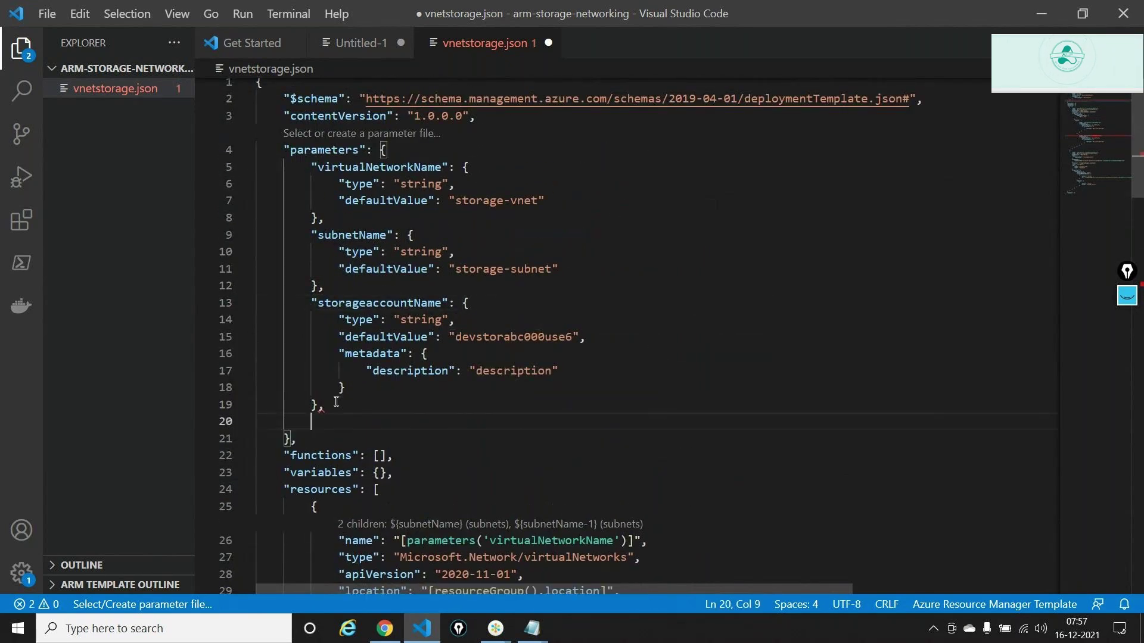
type("\"")
key("Return")
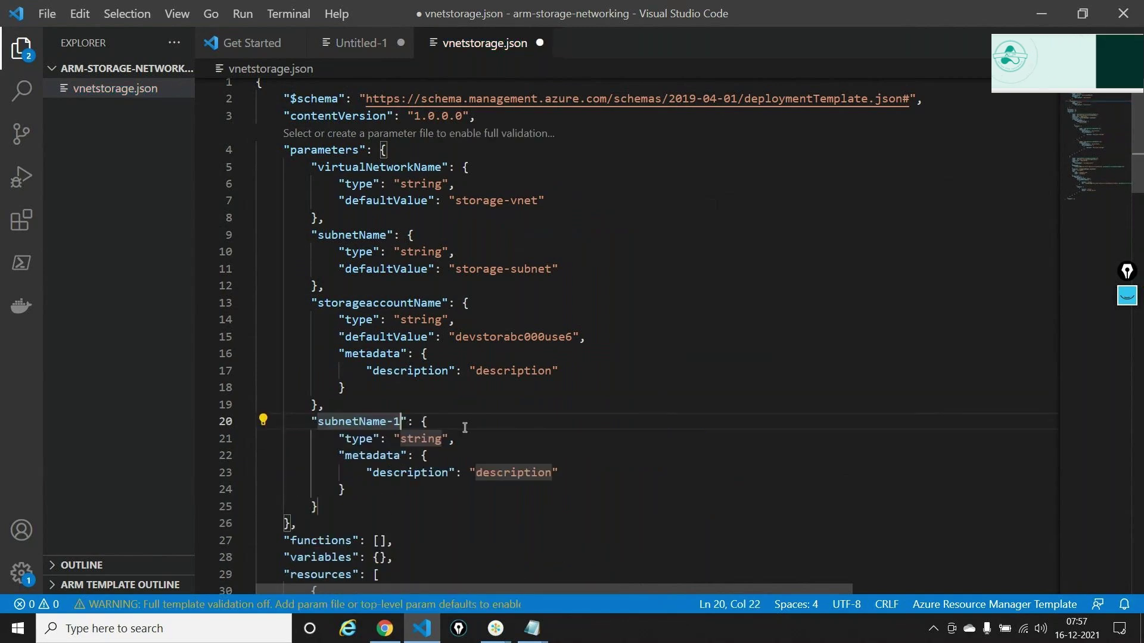
left_click(476, 448)
key("Return")
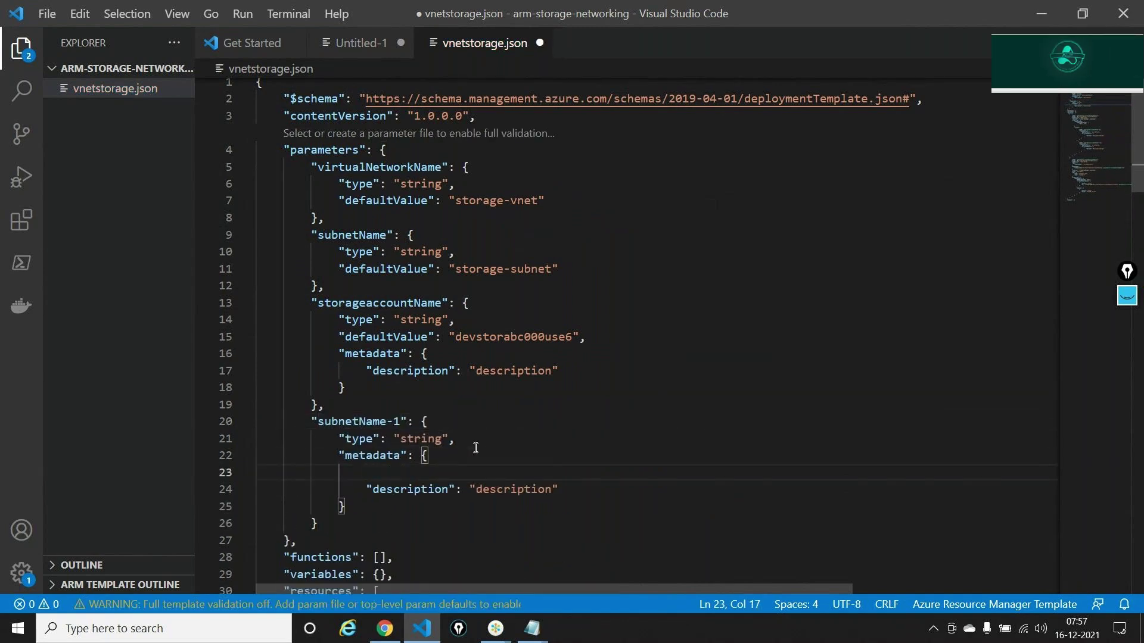
key("BackSpace")
key("BackSpace")
key("BackSpace")
key("BackSpace")
key("BackSpace")
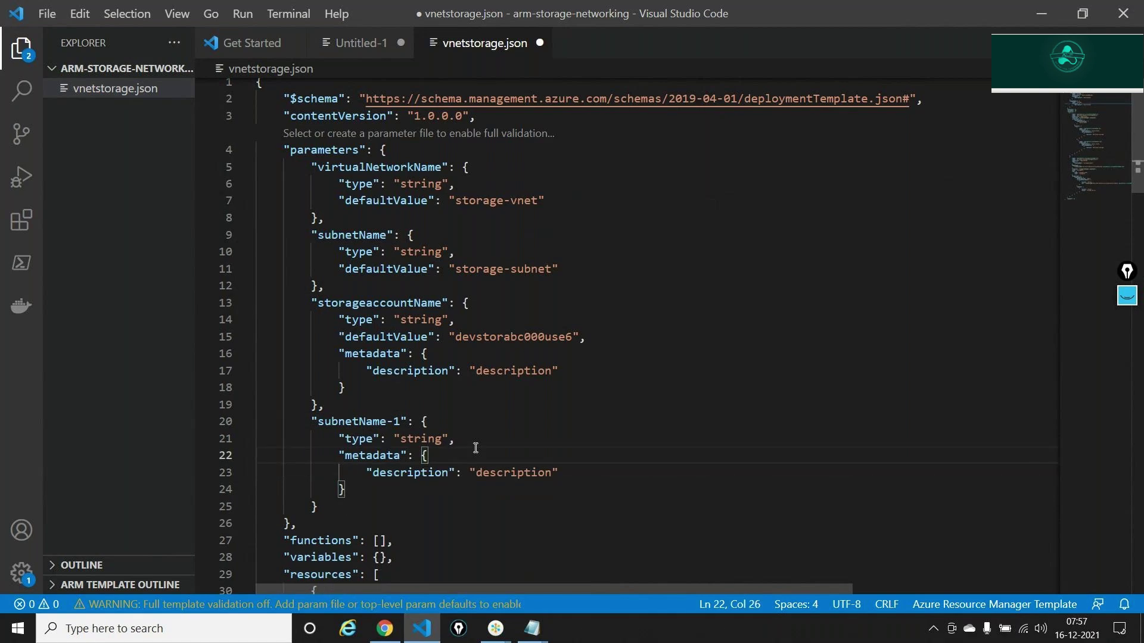
- Add a defaultValue of "subnet-1-stoor" to the subnetName-1 parameter, above its metadata
key("ctrl+shift+Return")
type("\"")
key("Return")
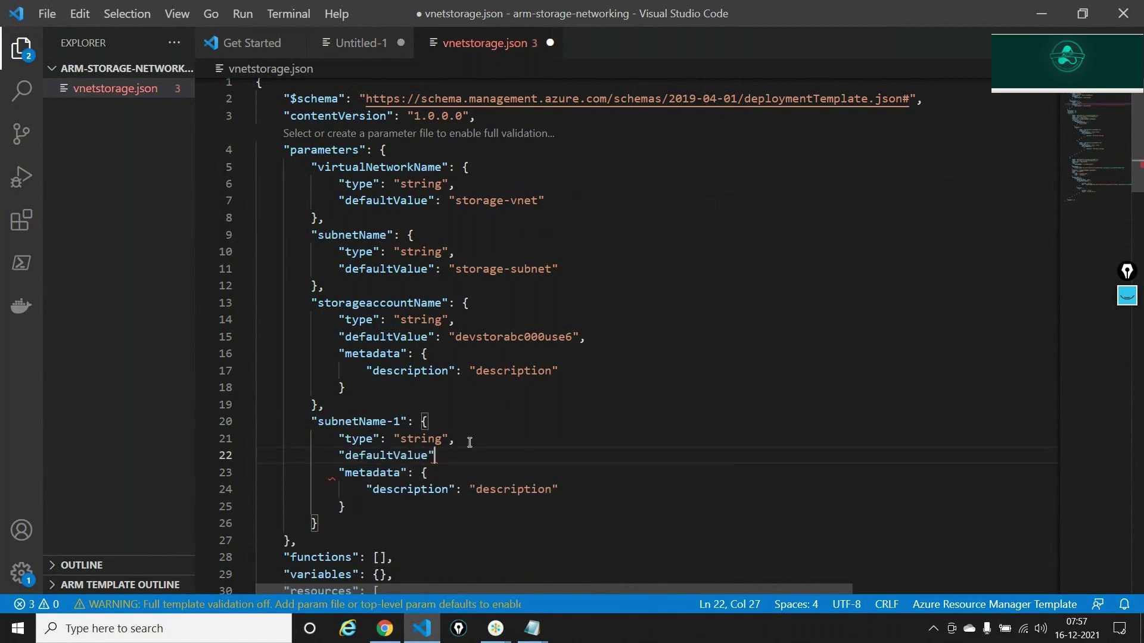
type(": \"")
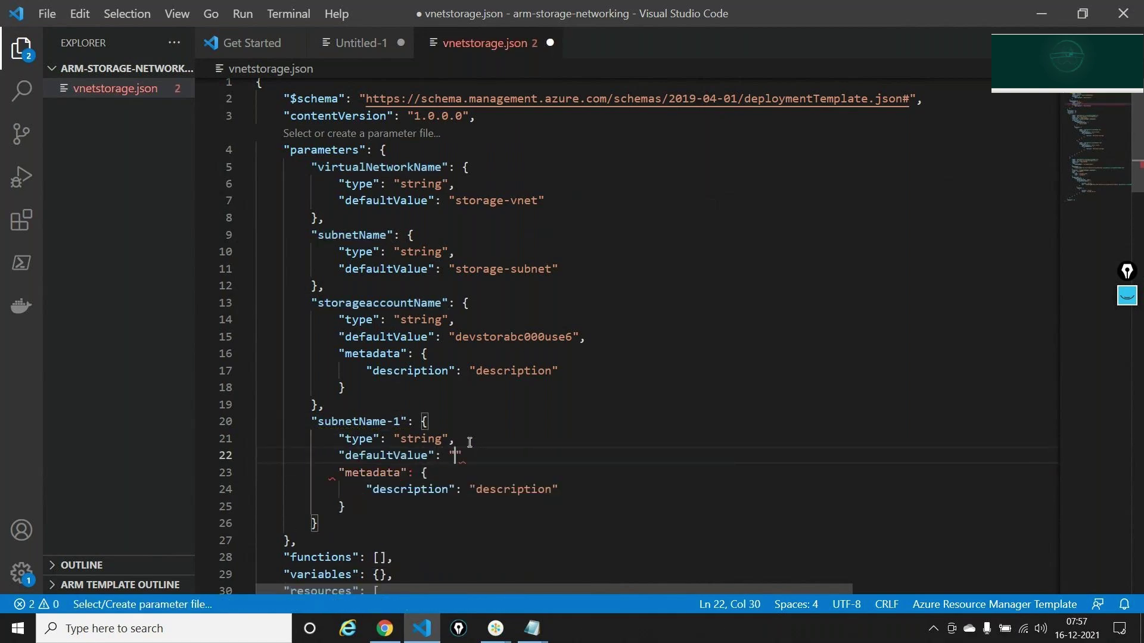
type("subnet-1-stoor\"")
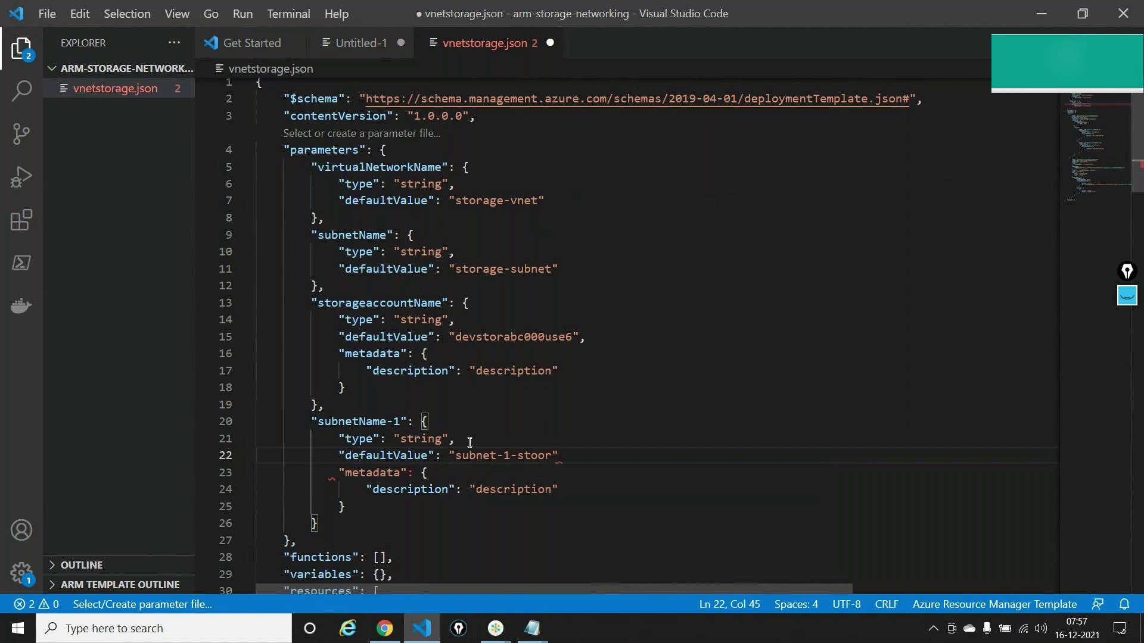
type(",")
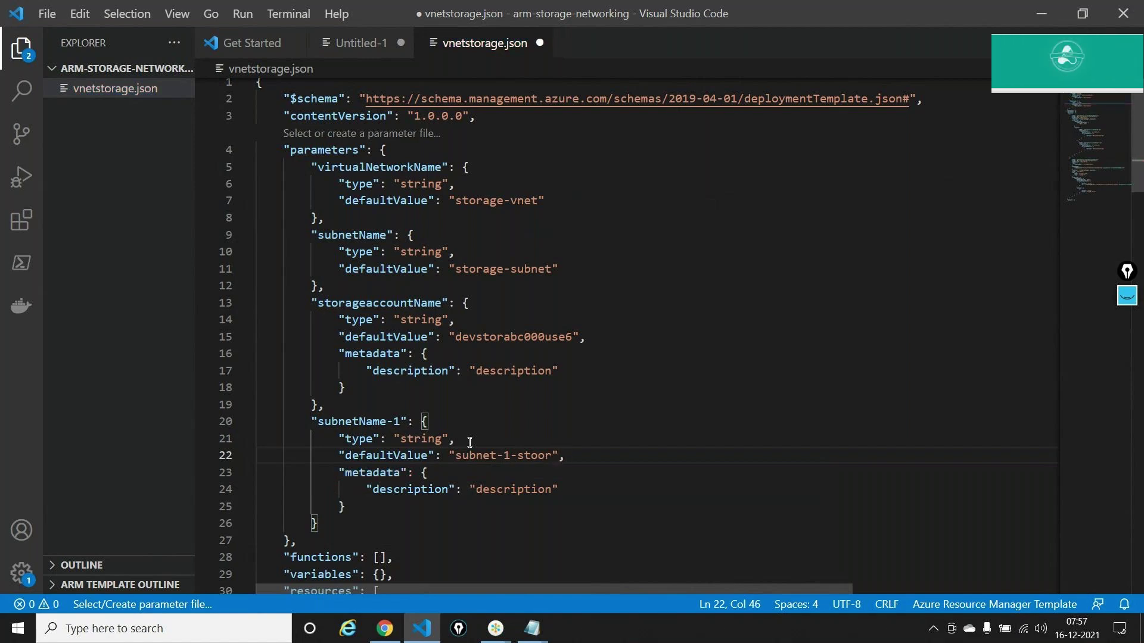
- Add a second, empty rule object after the existing entry in the storage account's virtualNetworkRules array
scroll(470, 442, "down", 2)
scroll(470, 443, "down", 12)
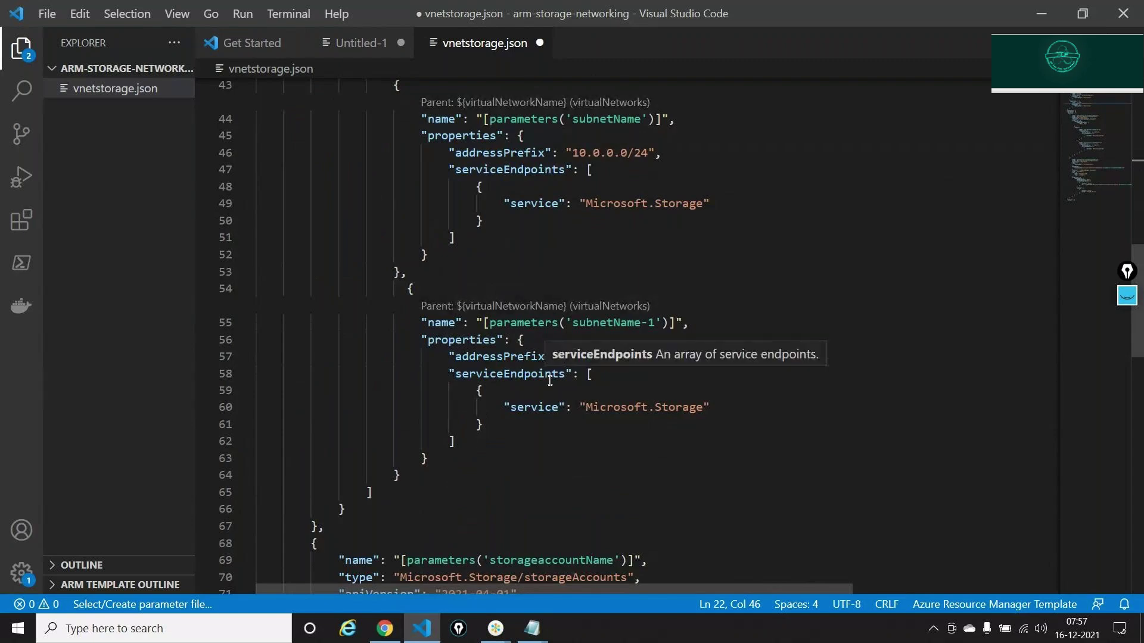
scroll(549, 380, "down", 6)
scroll(550, 380, "down", 3)
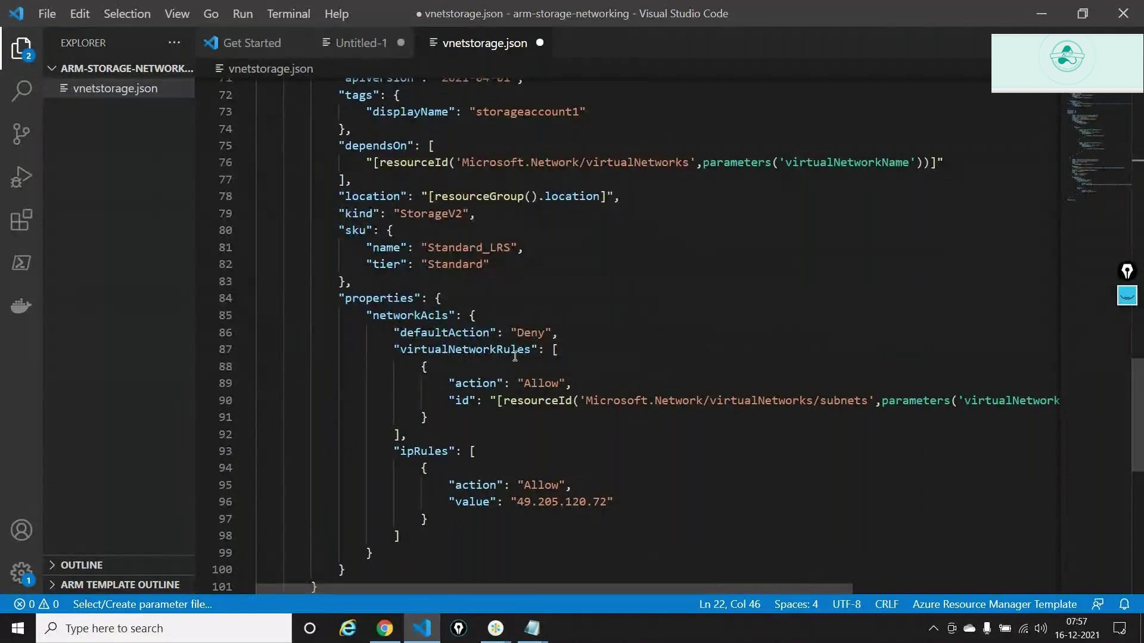
left_click(421, 366)
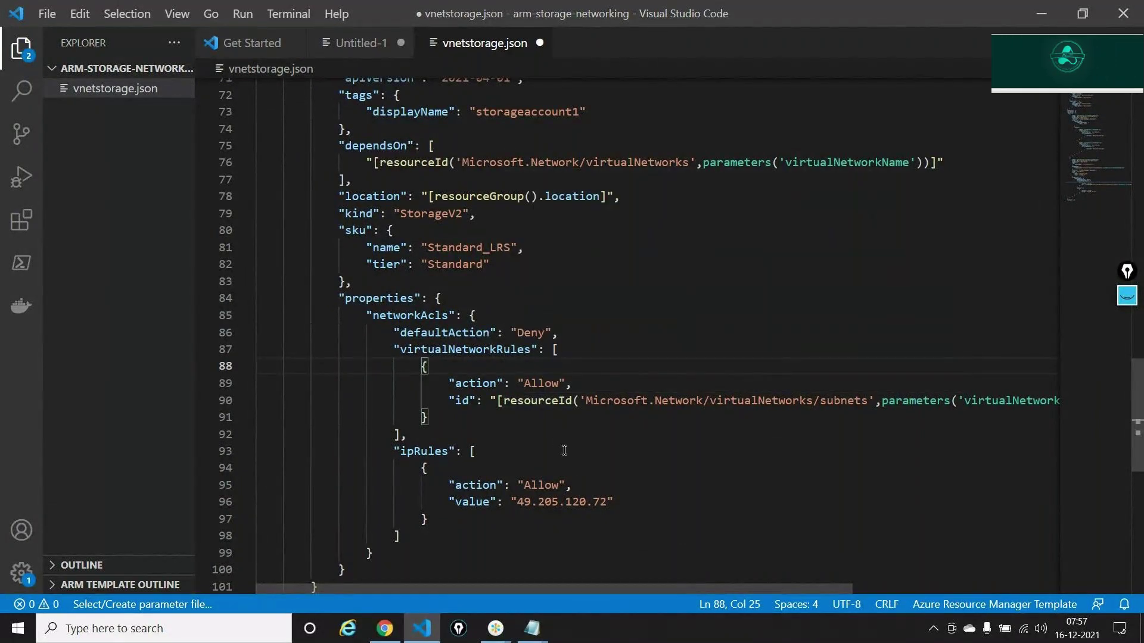
left_click(456, 423)
type(",")
key("Return")
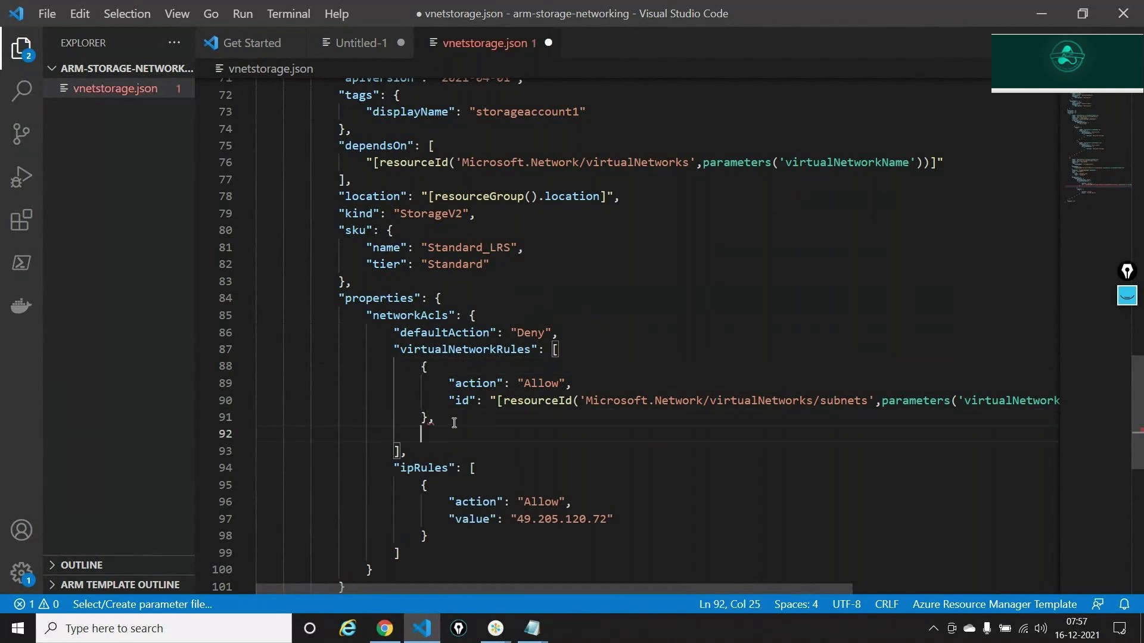
type("{")
key("Return")
- Give the new virtual network rule an action property set to "Allow"
key("Return")
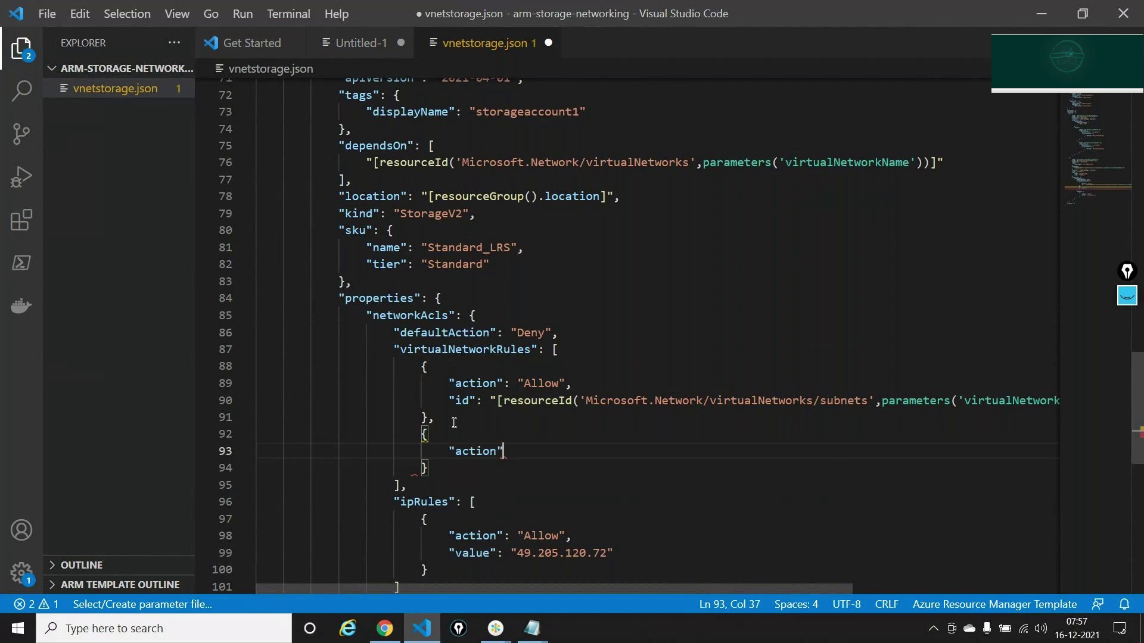
type("\"")
key("Return")
type(",")
key("Return")
key("BackSpace")
key("BackSpace")
key("BackSpace")
key("BackSpace")
key("BackSpace")
key("BackSpace")
key("BackSpace")
key("BackSpace")
key("BackSpace")
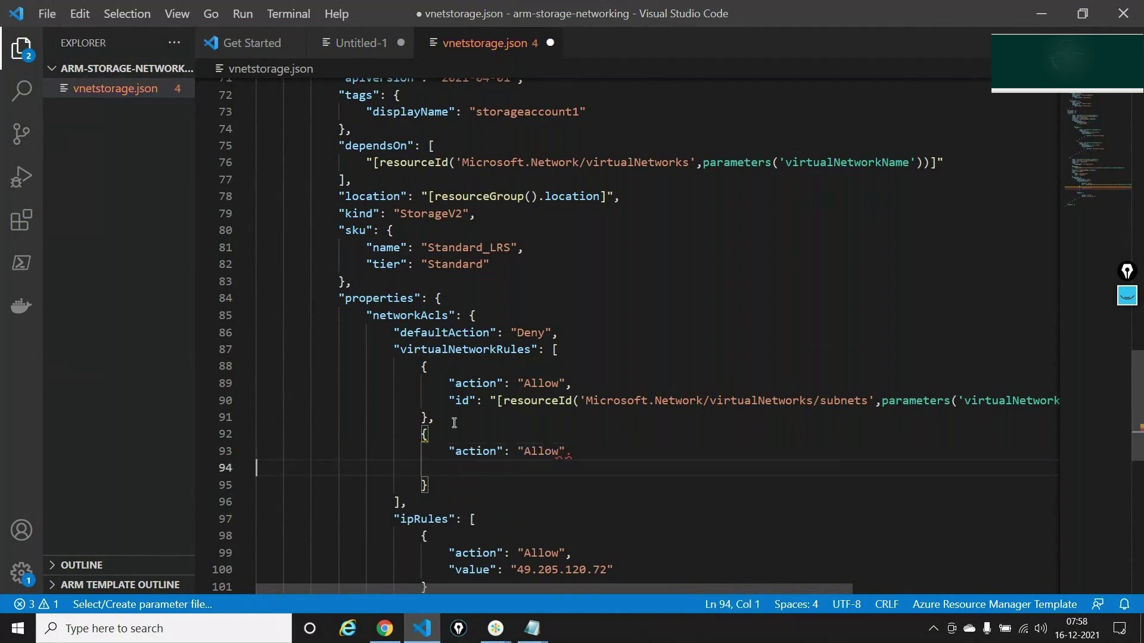
type(",")
key("Return")
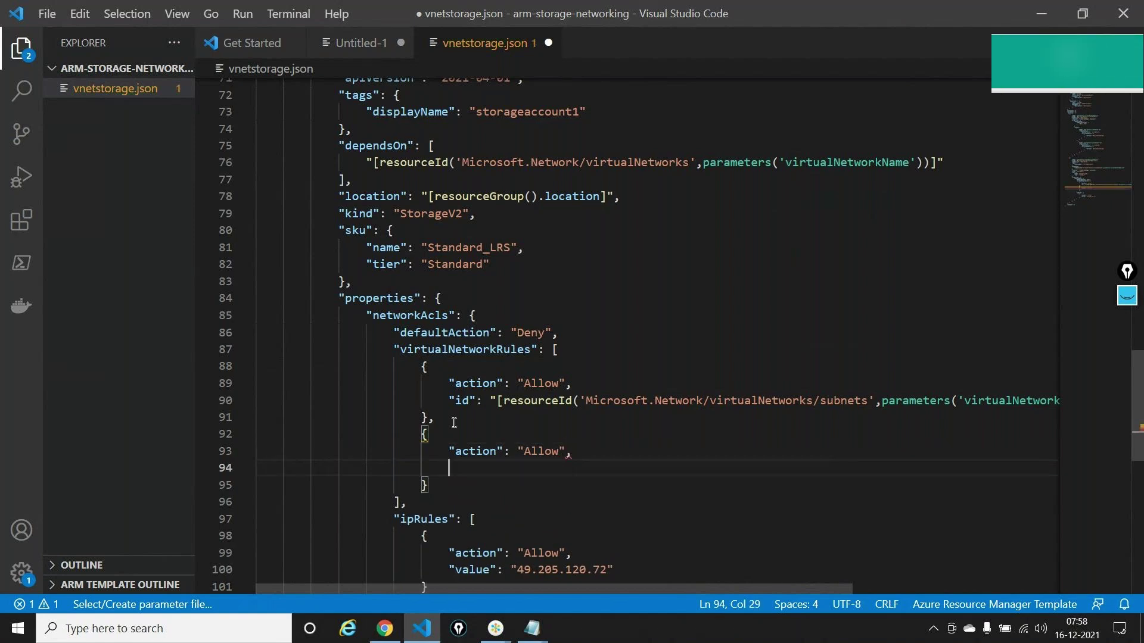
- Add an id property to the new rule with a resourceId expression for the type 'Microsoft.Network/virtualNetworks/subnets'
type("\"id\":")
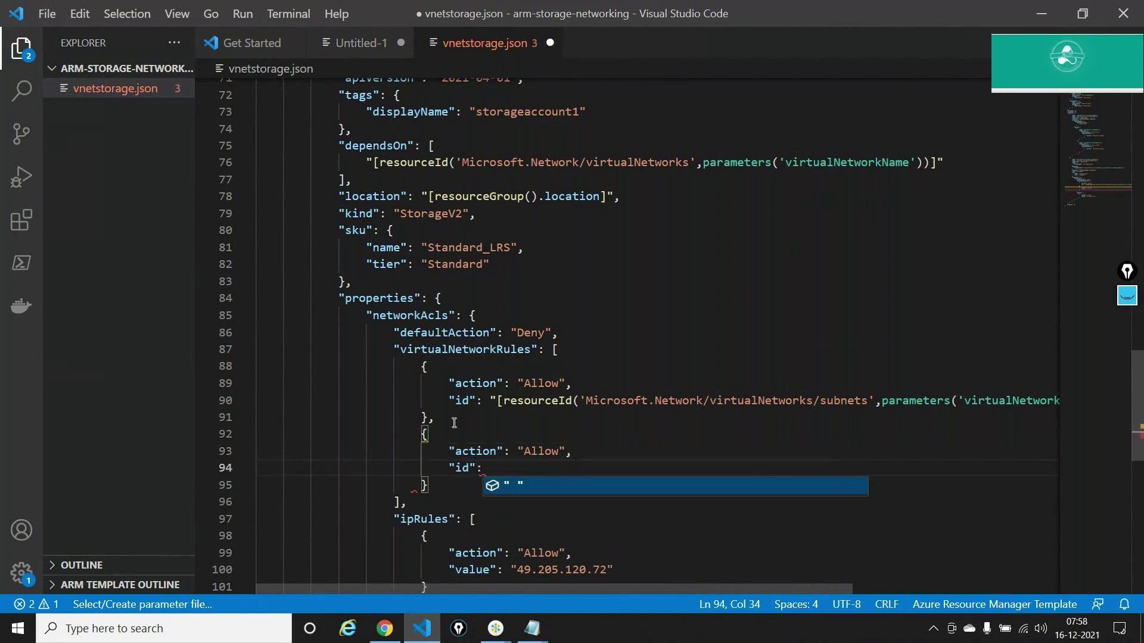
key("Return")
key("BackSpace")
key("BackSpace")
key("BackSpace")
key("BackSpace")
key("BackSpace")
key("BackSpace")
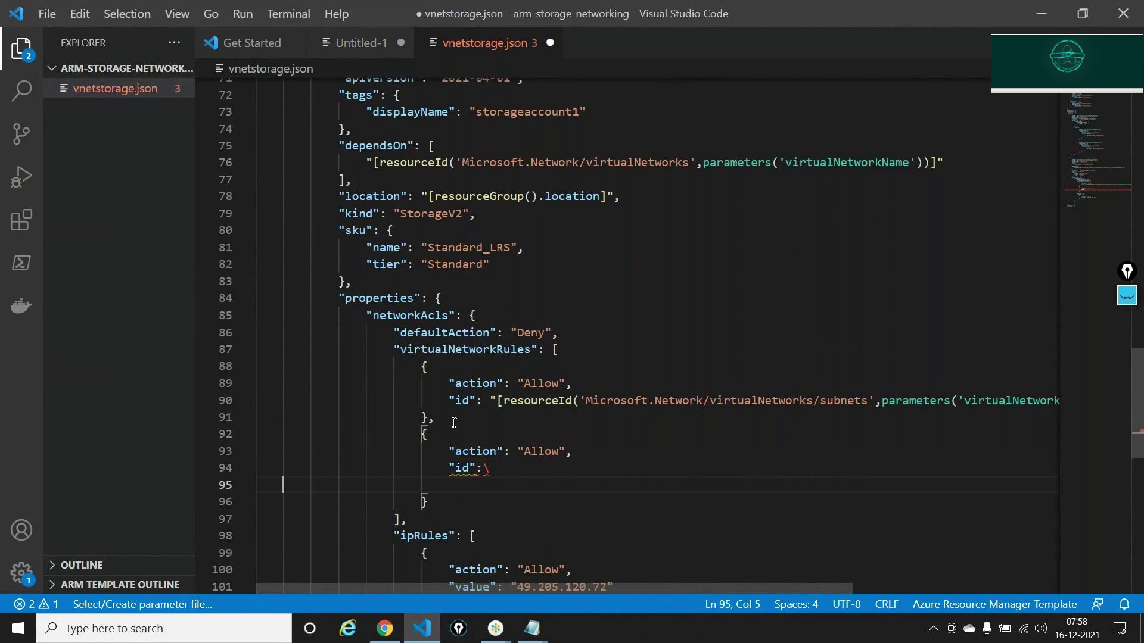
key("BackSpace")
type("\"[")
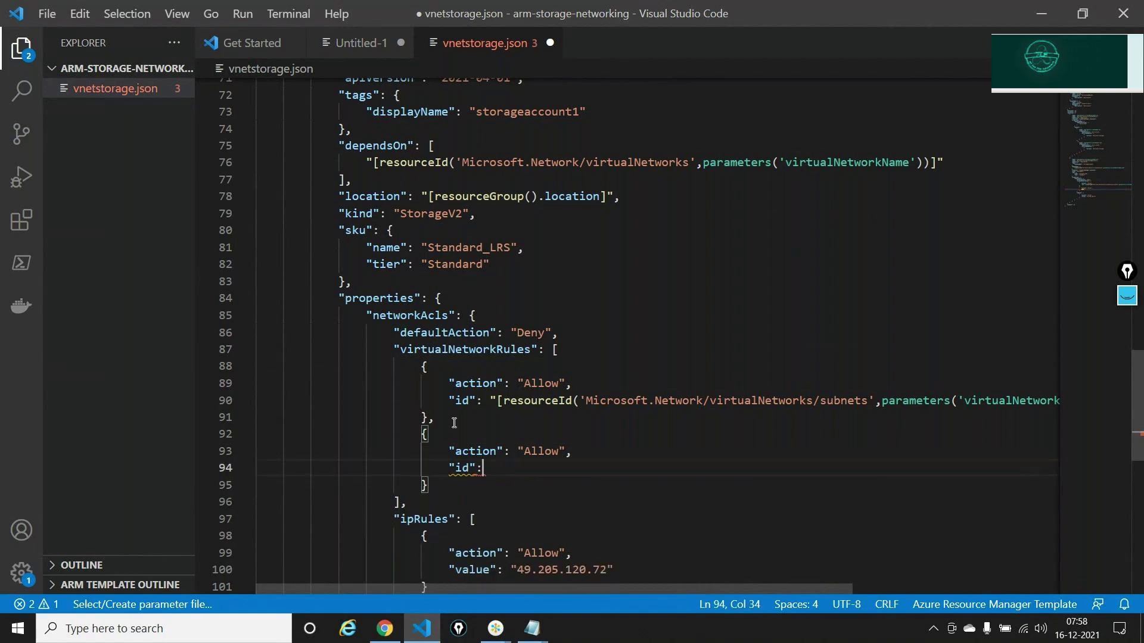
type("reso")
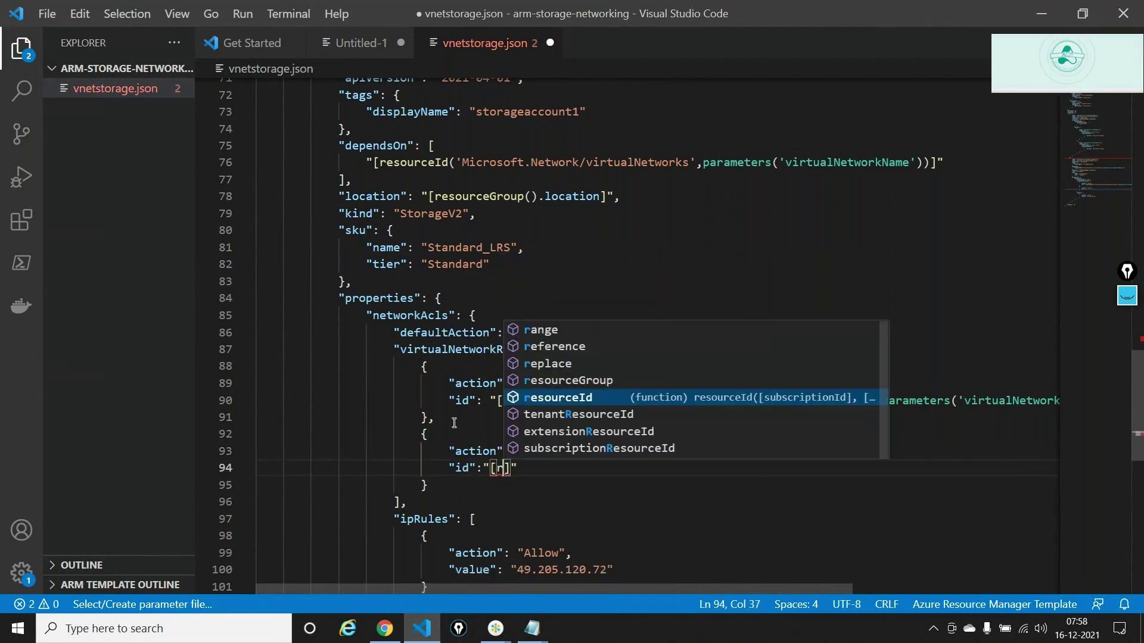
key("Return")
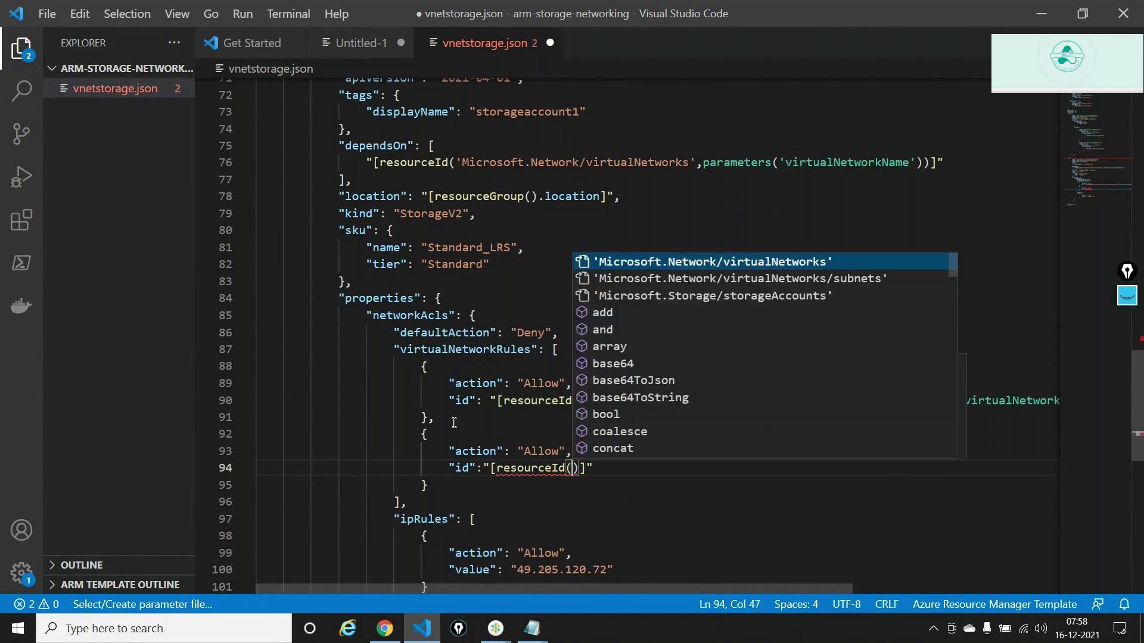
key("Down")
key("Return")
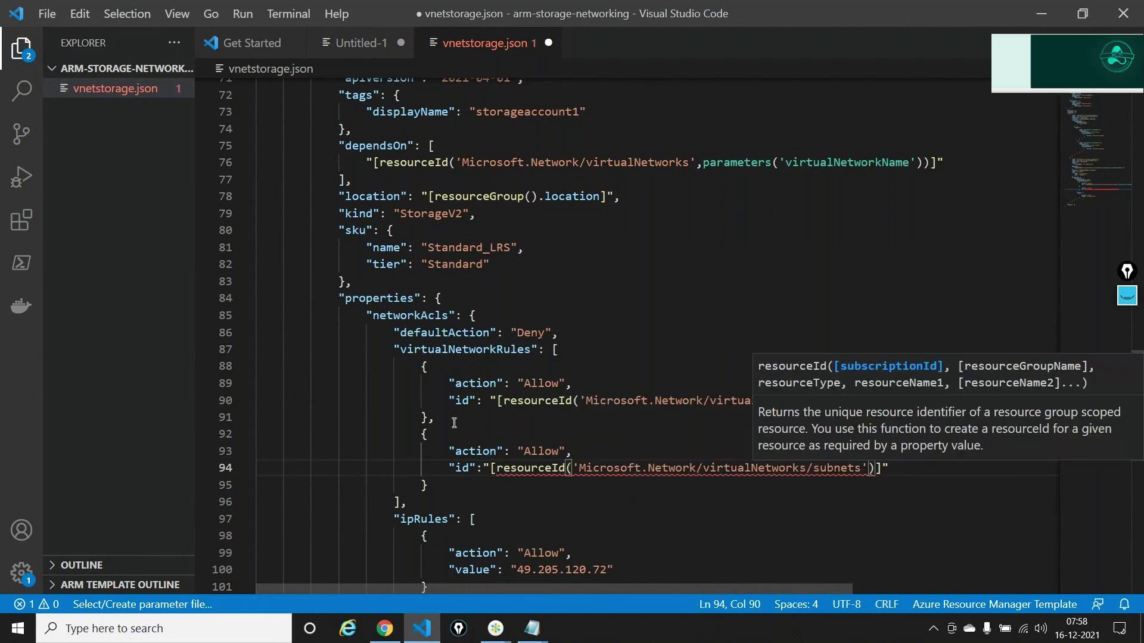
- Pass the parameters virtualNetworkName and subnetName-1 as the remaining arguments of the new rule's resourceId expression
type(",")
key("Return")
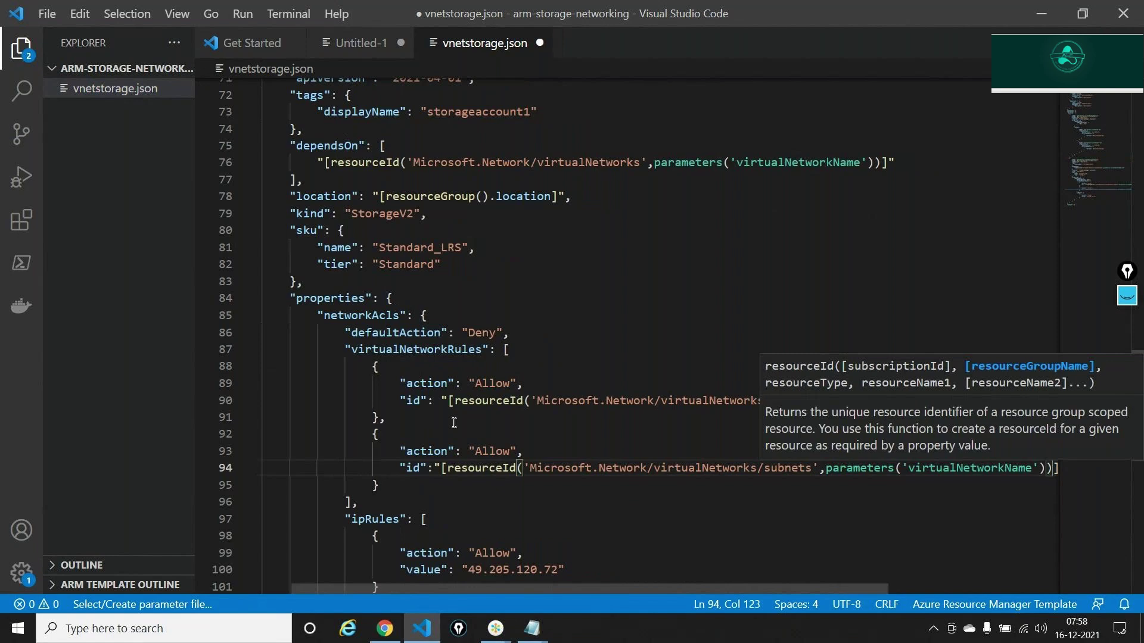
type(",")
key("Down")
key("Return")
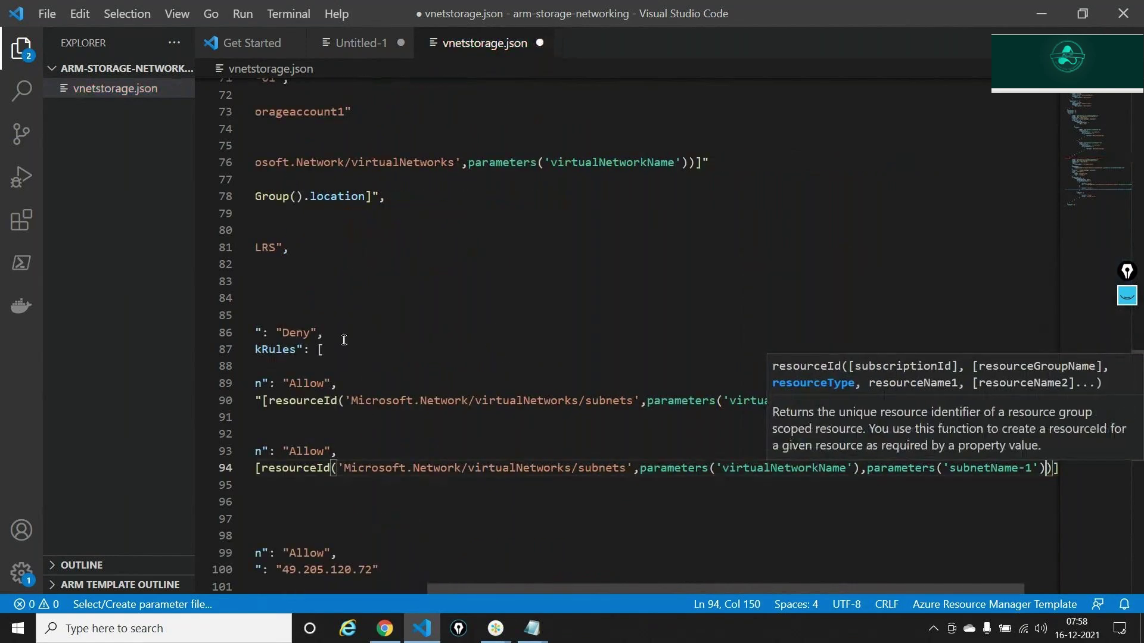
- Save the changes to vnetstorage.json
scroll(523, 441, "left", 5)
key("Down")
key("Down")
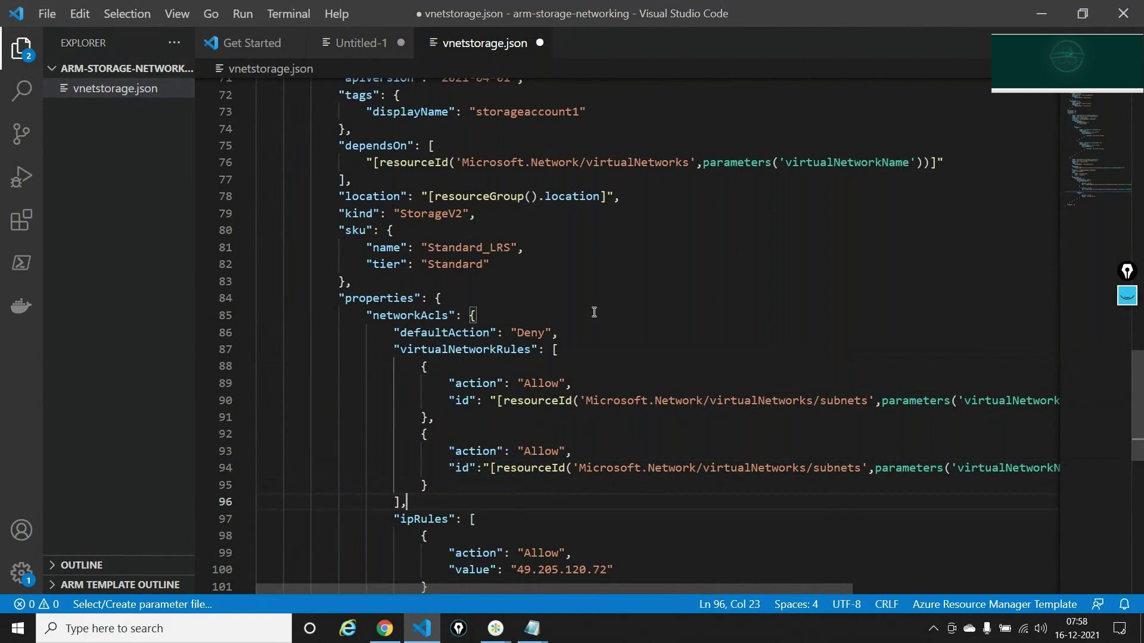
key("ctrl+s")
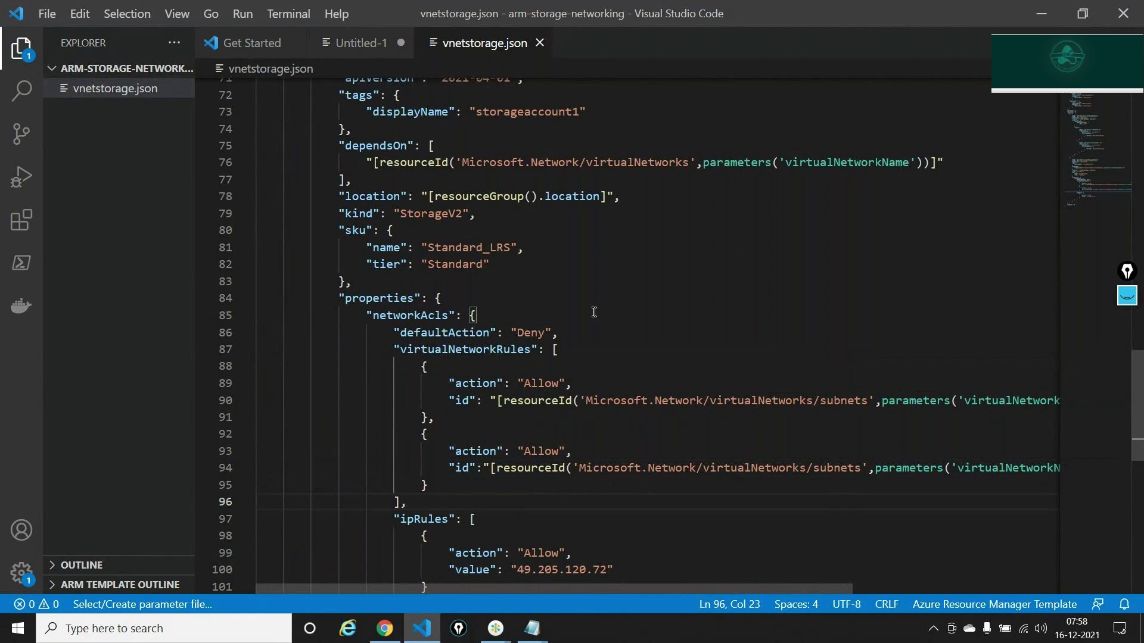
- Review the second virtual network rule's full id expression and highlight the whole rule block
scroll(594, 312, "right", 6)
scroll(594, 312, "left", 6)
left_click(426, 432)
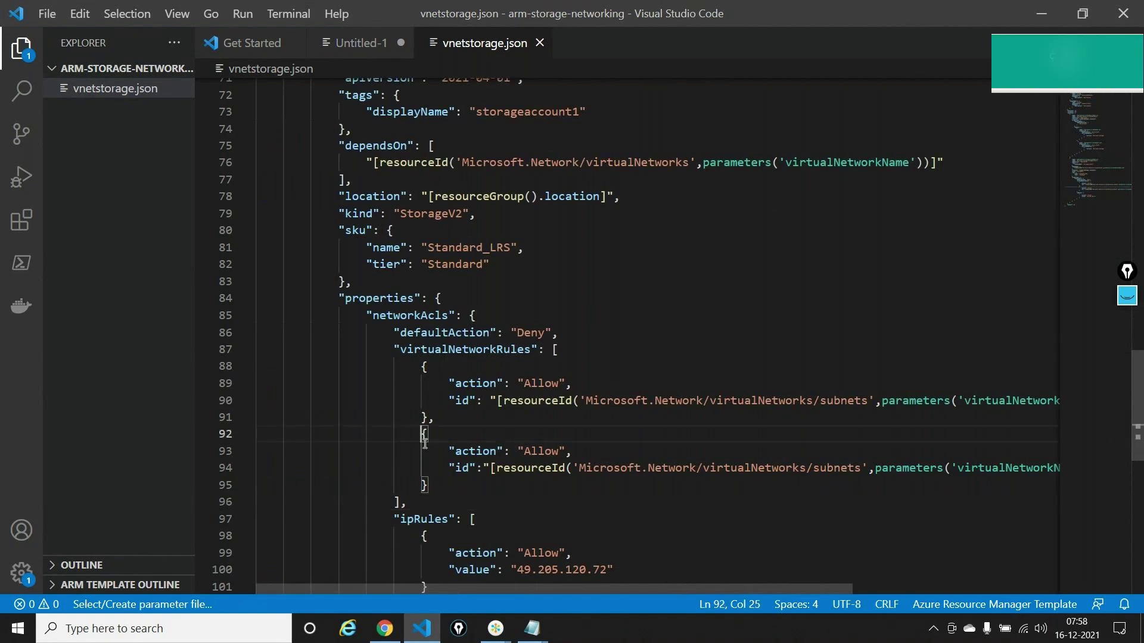
key("shift+Down")
key("shift+Down")
key("shift+Down")
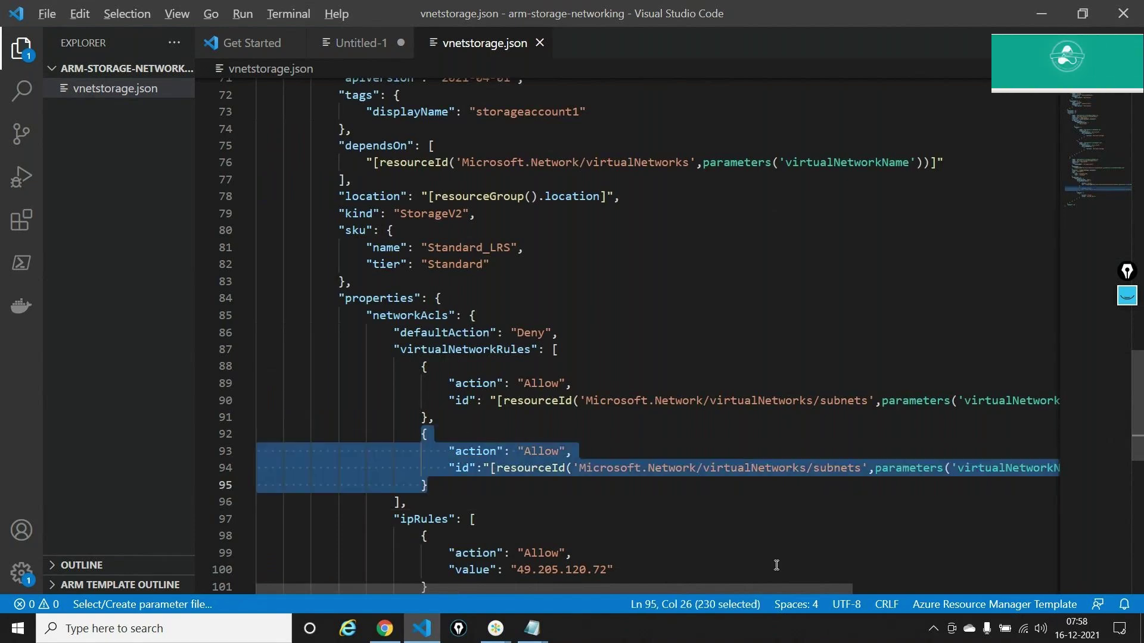
key("alt+Tab")
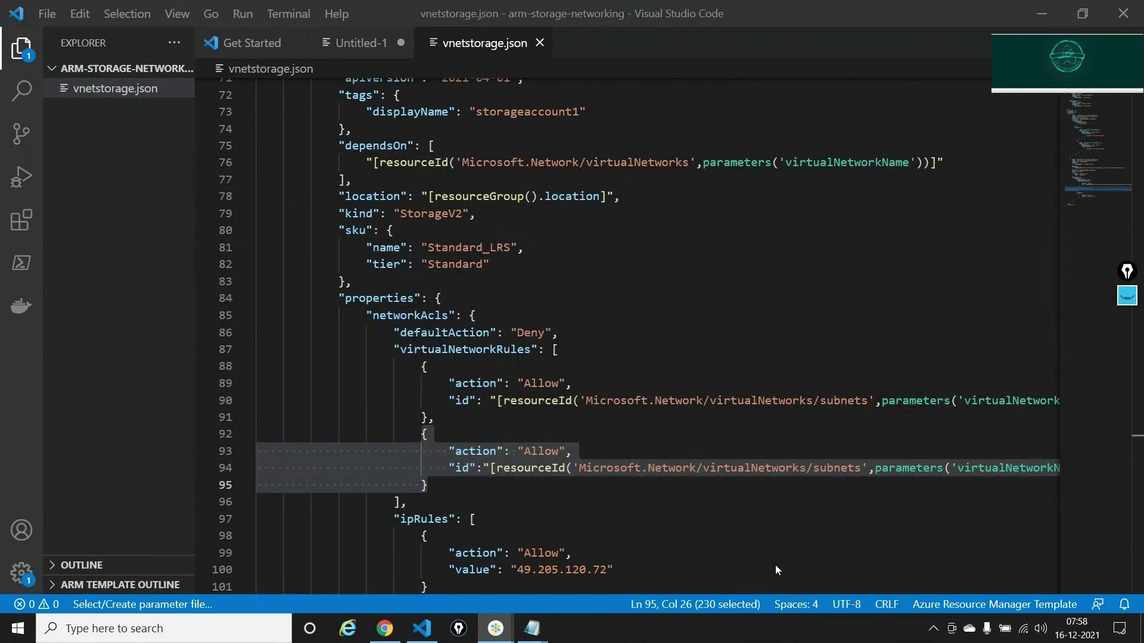